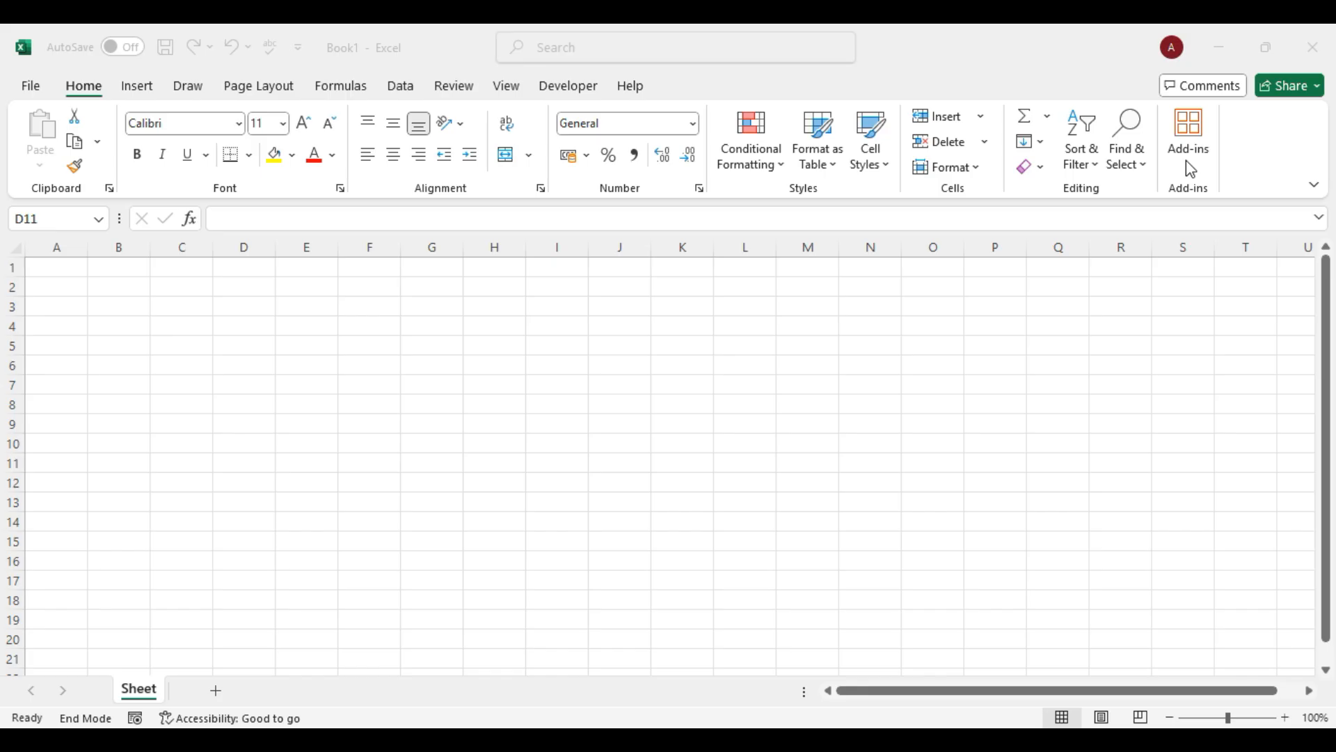
# Browse the Format and Conditional Formatting menus without applying anything.
pyautogui.click(110, 307)
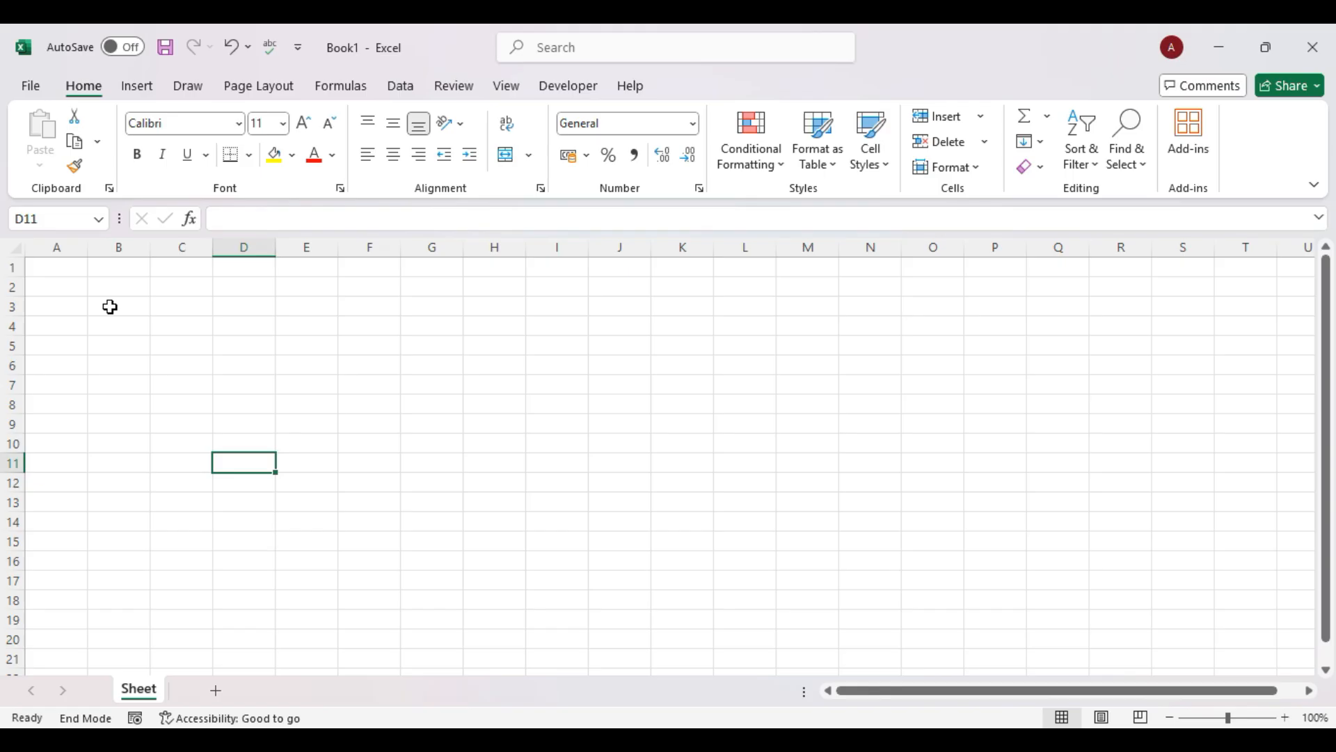
pyautogui.click(978, 174)
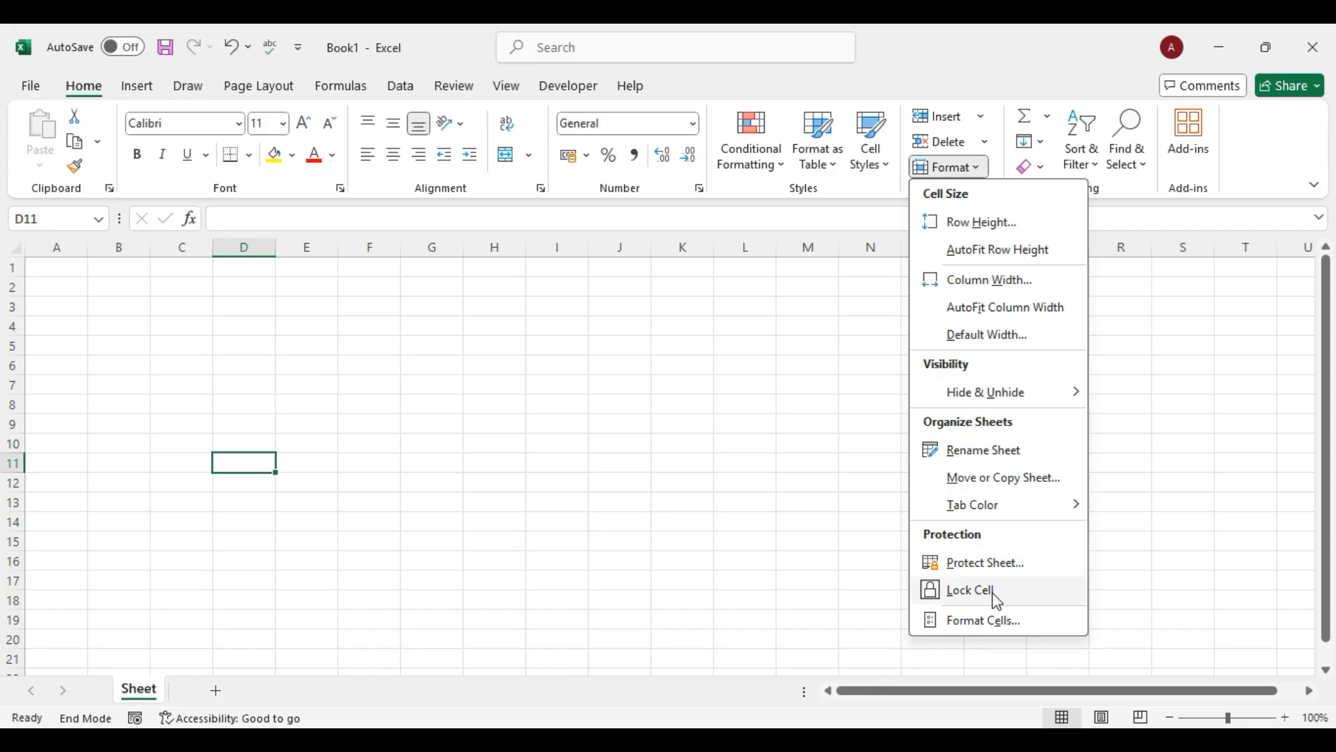
pyautogui.moveTo(986, 391)
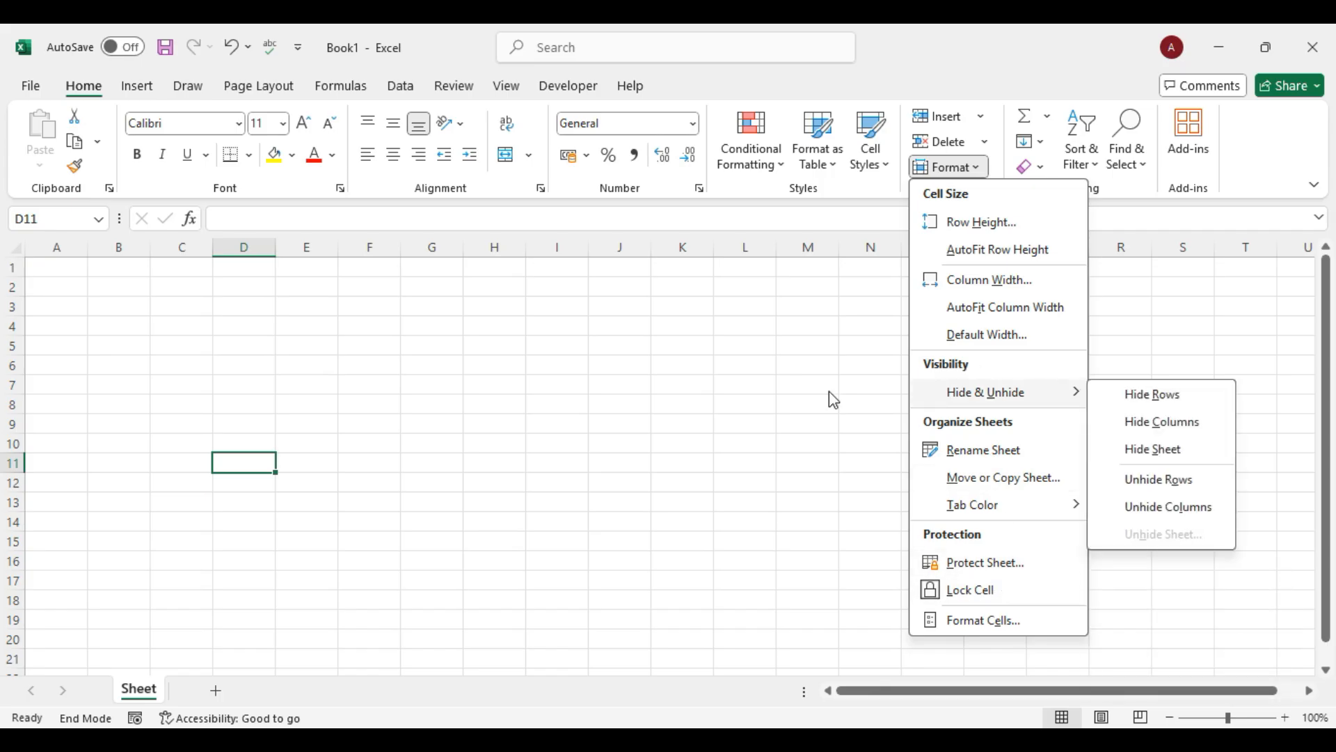
pyautogui.click(783, 169)
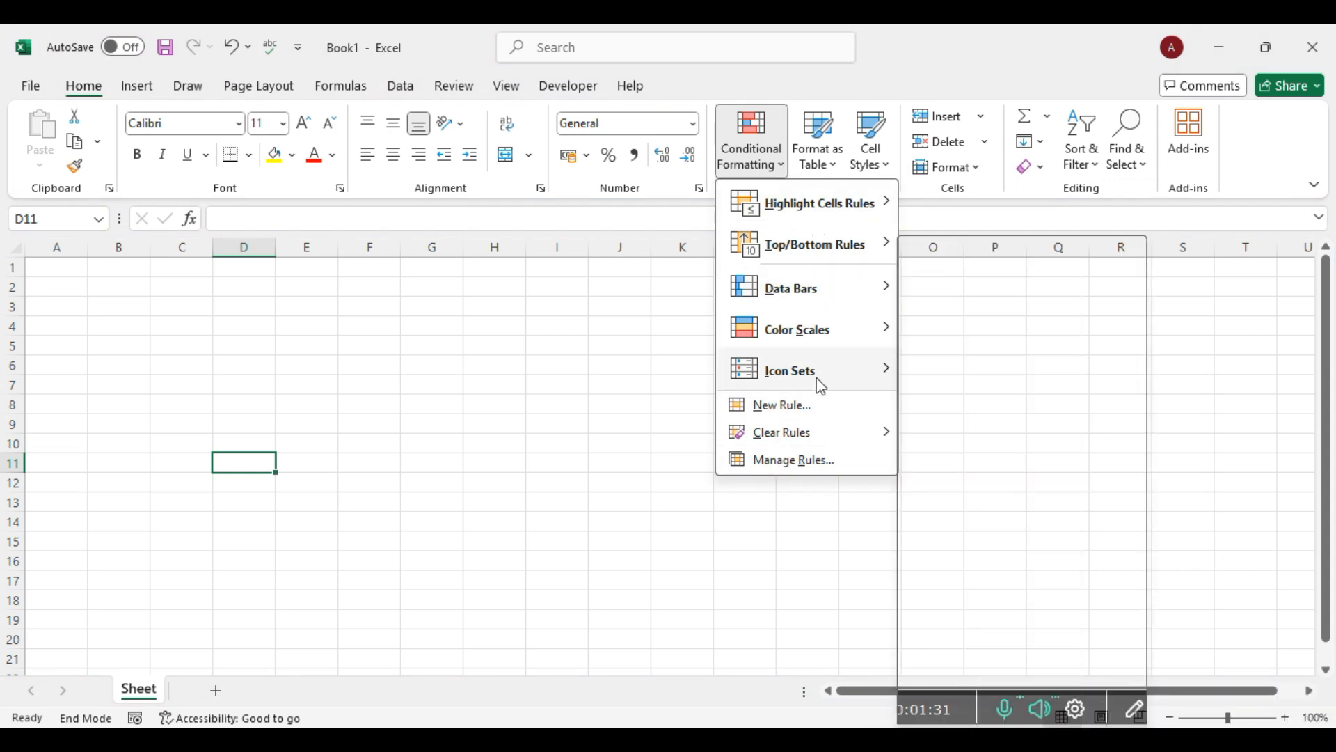
pyautogui.click(583, 389)
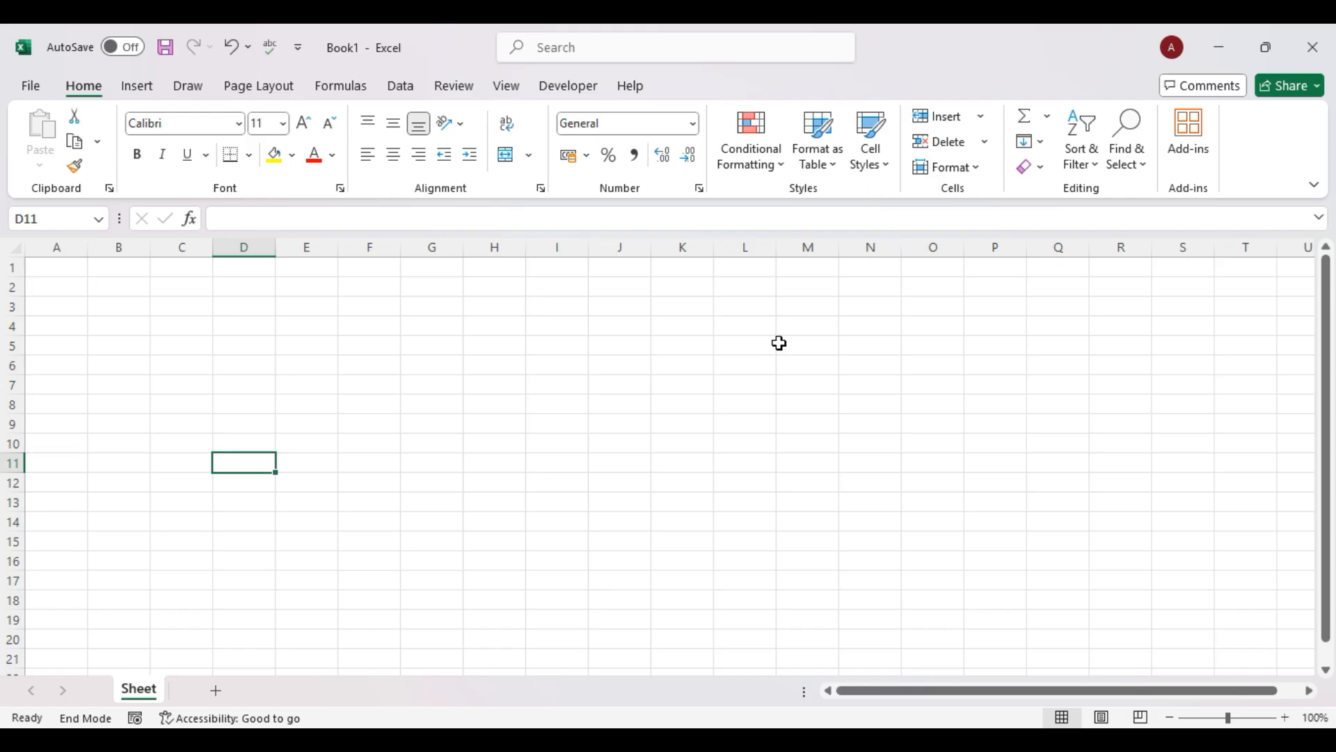
# Enter the numbers 1, 2 and 3 in cells H7, H8 and H9.
pyautogui.click(494, 382)
pyautogui.write('1')
pyautogui.press('Return')
pyautogui.write('2')
pyautogui.press('Return')
pyautogui.write('3')
pyautogui.click(620, 481)
# Apply the Indicators icon set (cross, exclamation, check) to H7:H9.
pyautogui.moveTo(487, 387); pyautogui.dragTo(499, 433)
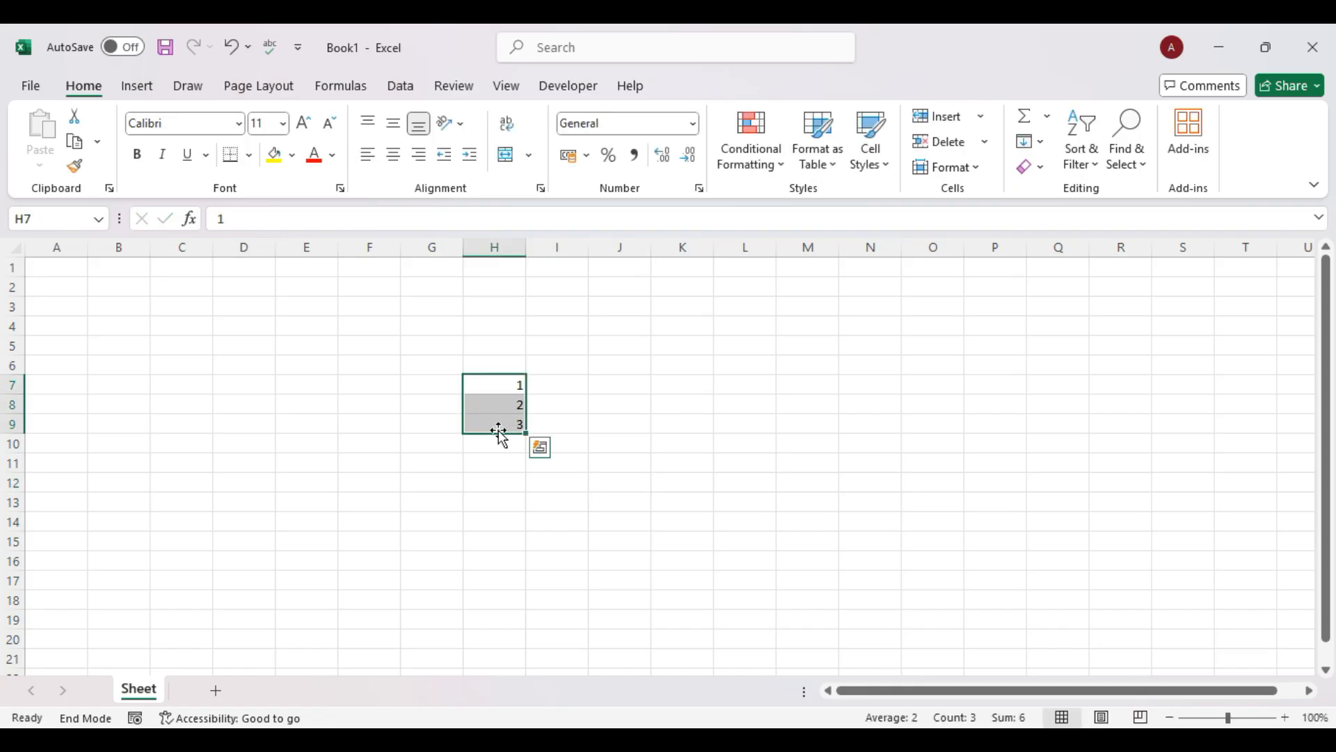
pyautogui.click(774, 167)
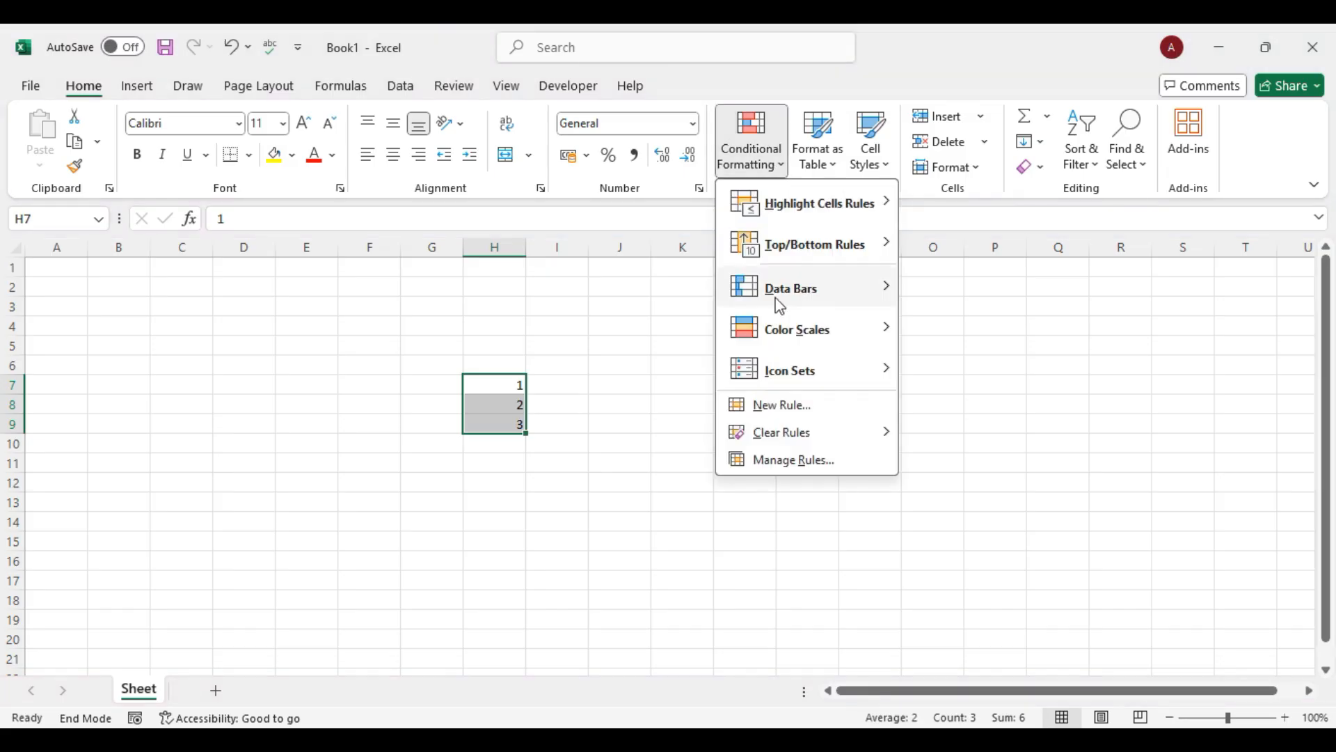
pyautogui.moveTo(866, 369)
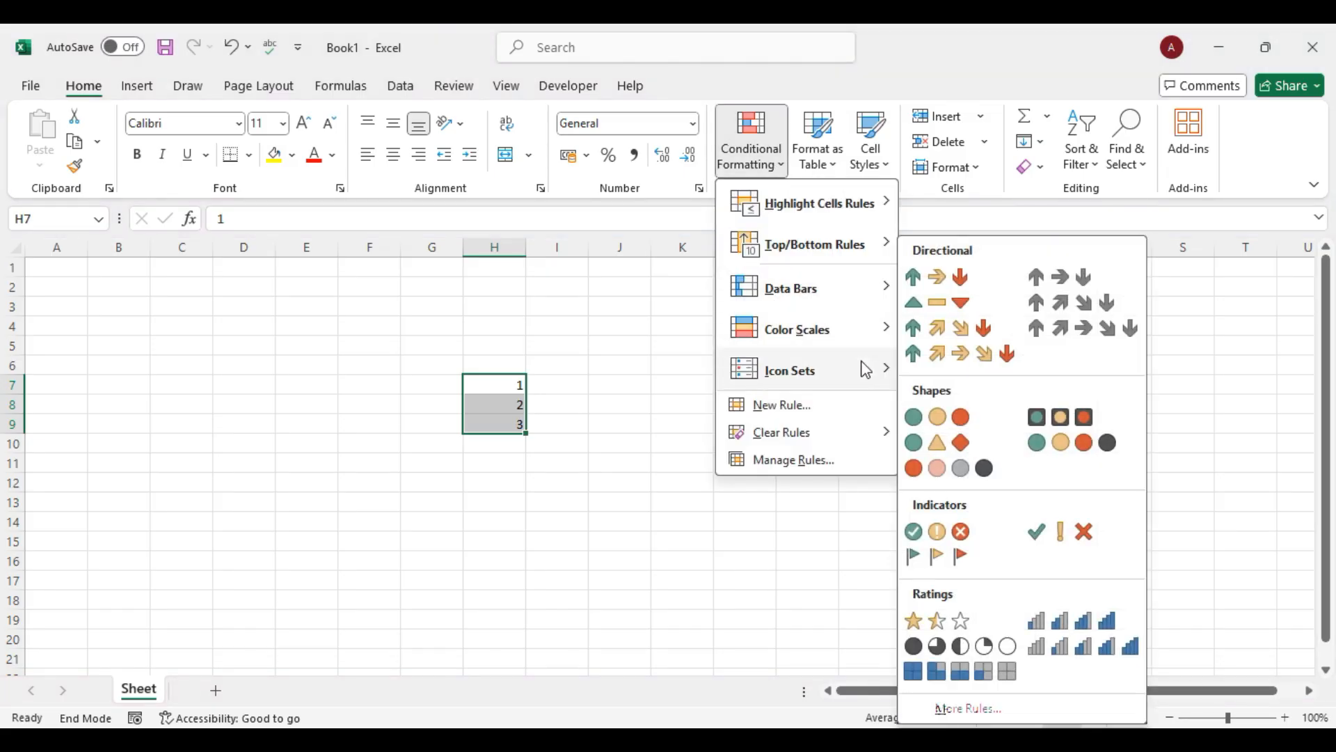
pyautogui.click(936, 538)
pyautogui.click(513, 444)
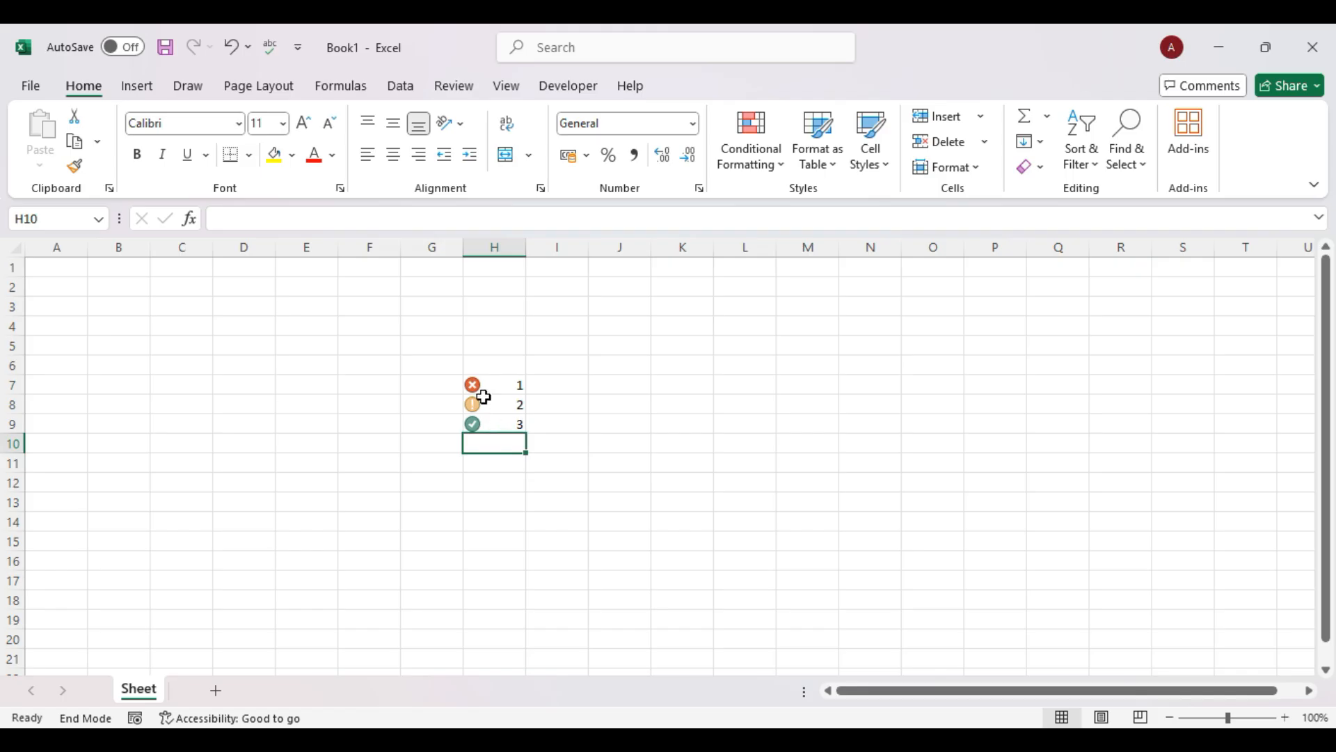
# Clear the numbers and indicator icons from H7:H9.
pyautogui.click(500, 383)
pyautogui.moveTo(500, 382); pyautogui.dragTo(503, 425)
pyautogui.press('Delete')
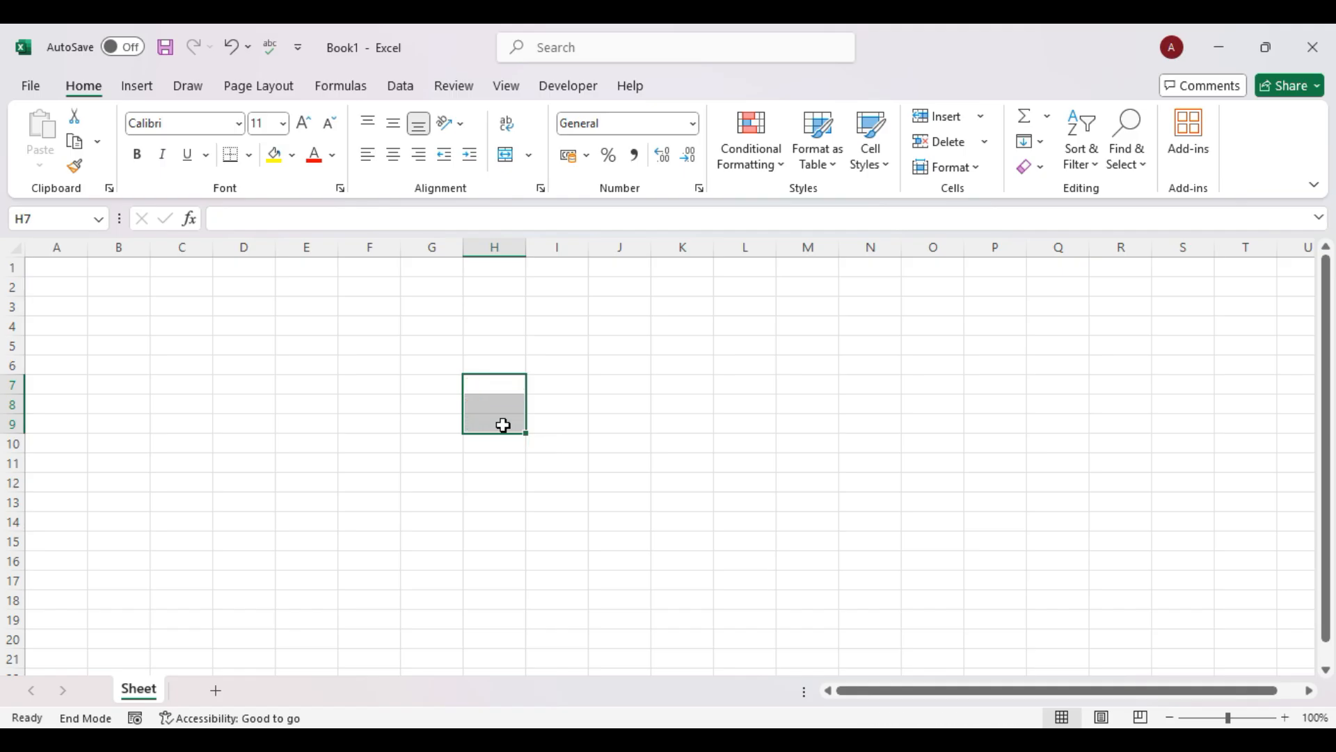
# Enter a first name in cell B4 and reselect it.
pyautogui.click(93, 324)
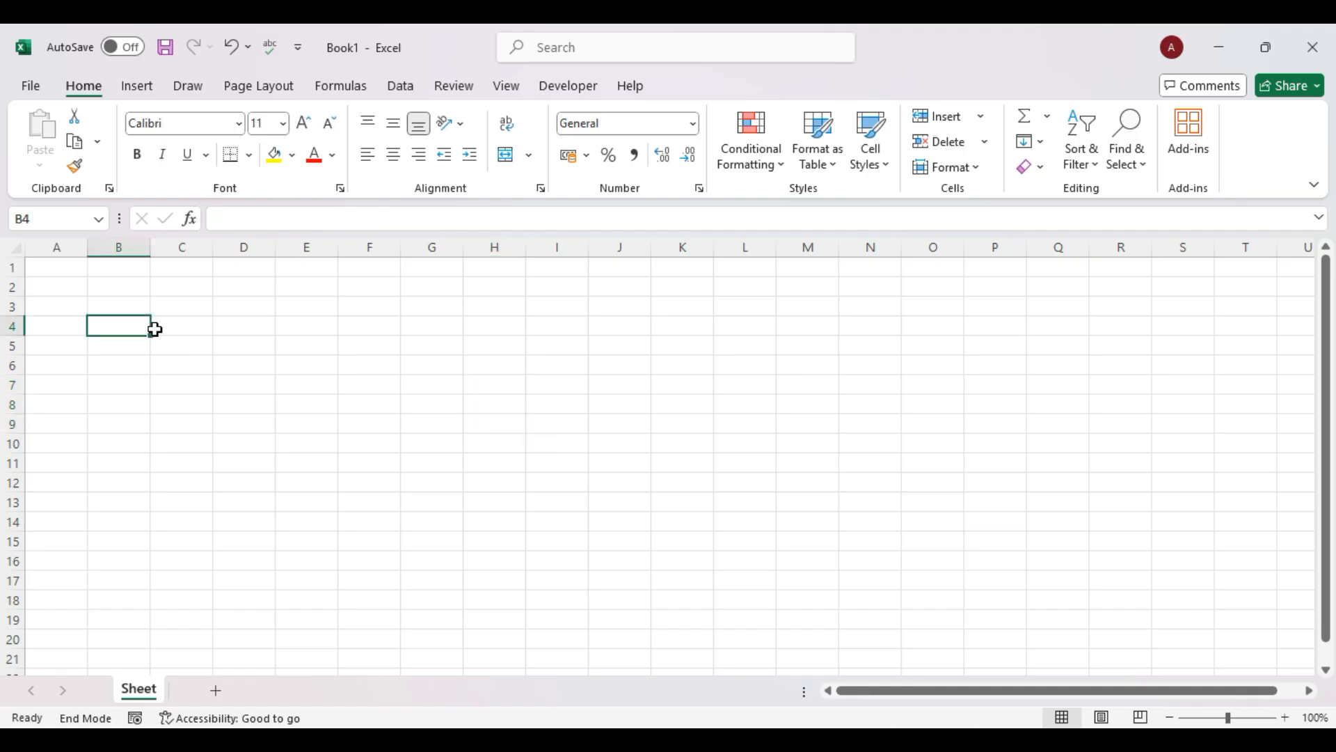
pyautogui.write('Amit')
pyautogui.click(182, 359)
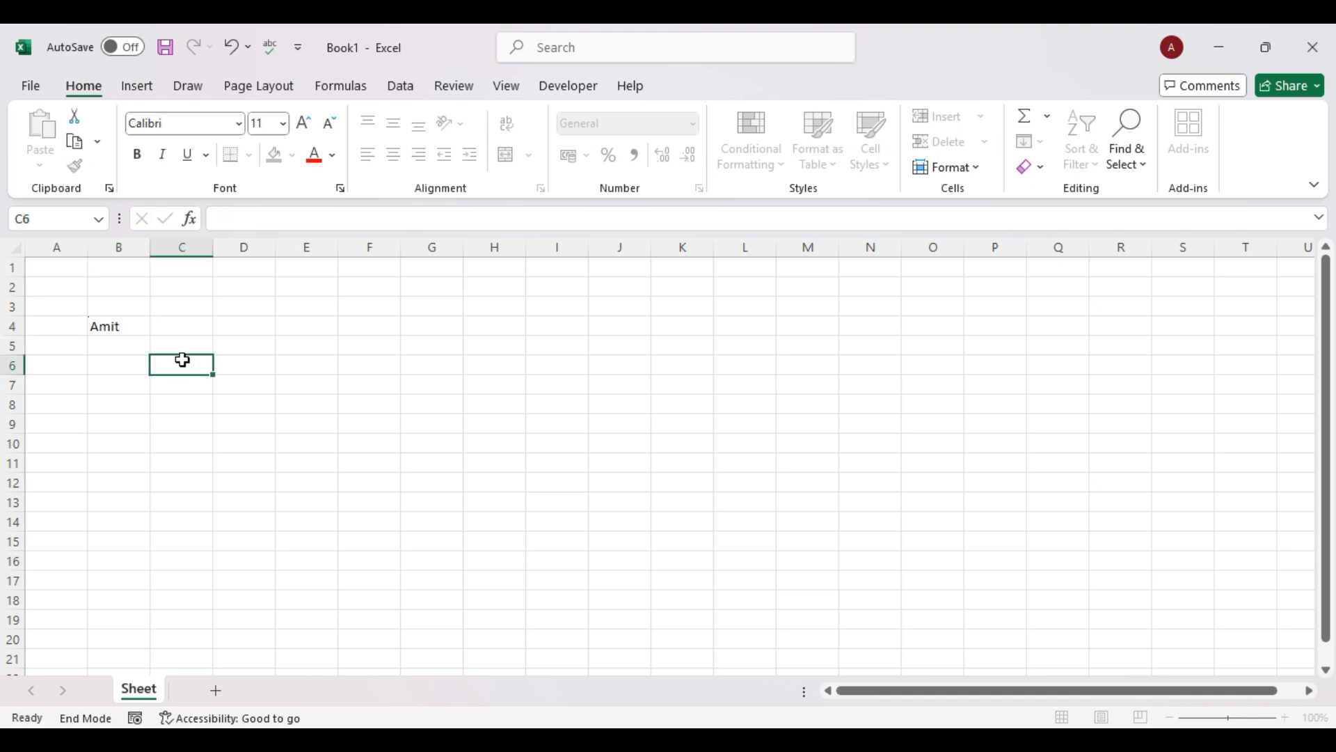
pyautogui.click(130, 330)
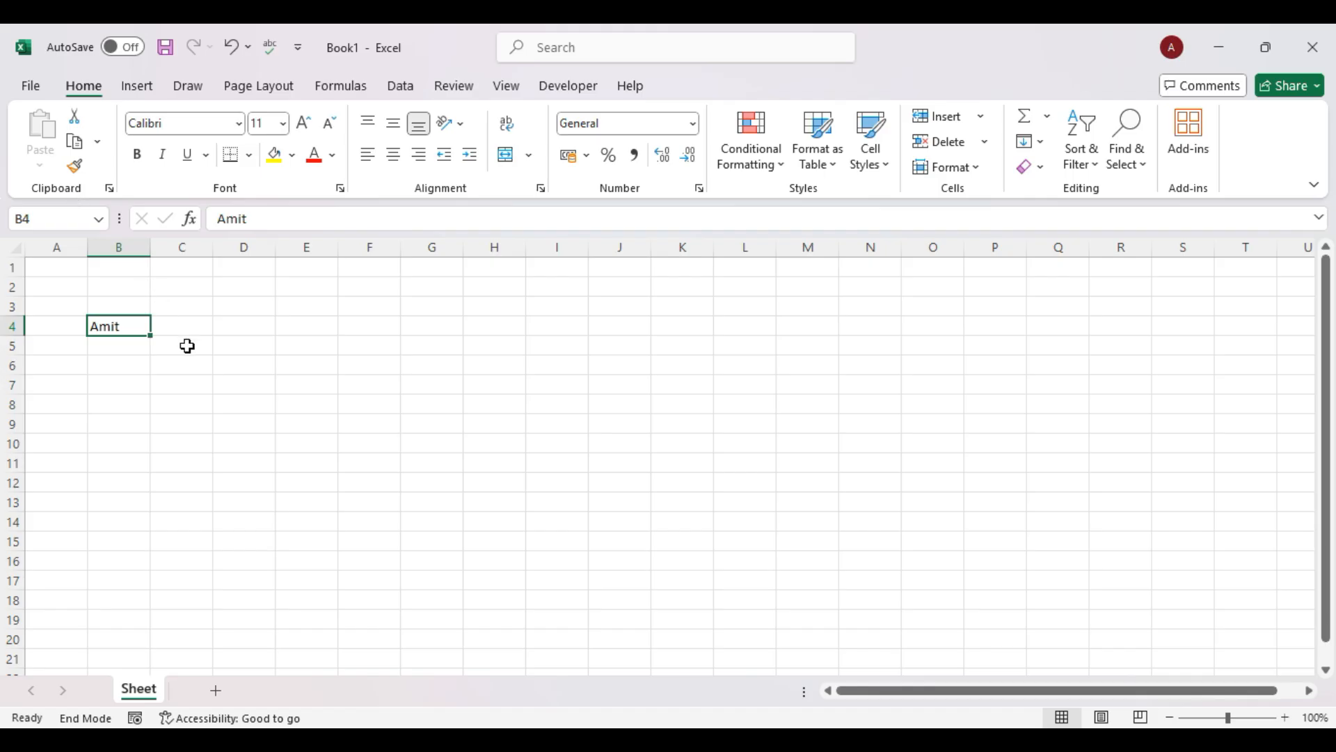
# Copy the name in B4, cancel the copy, then copy it again.
pyautogui.hotkey('ctrl', 'c')
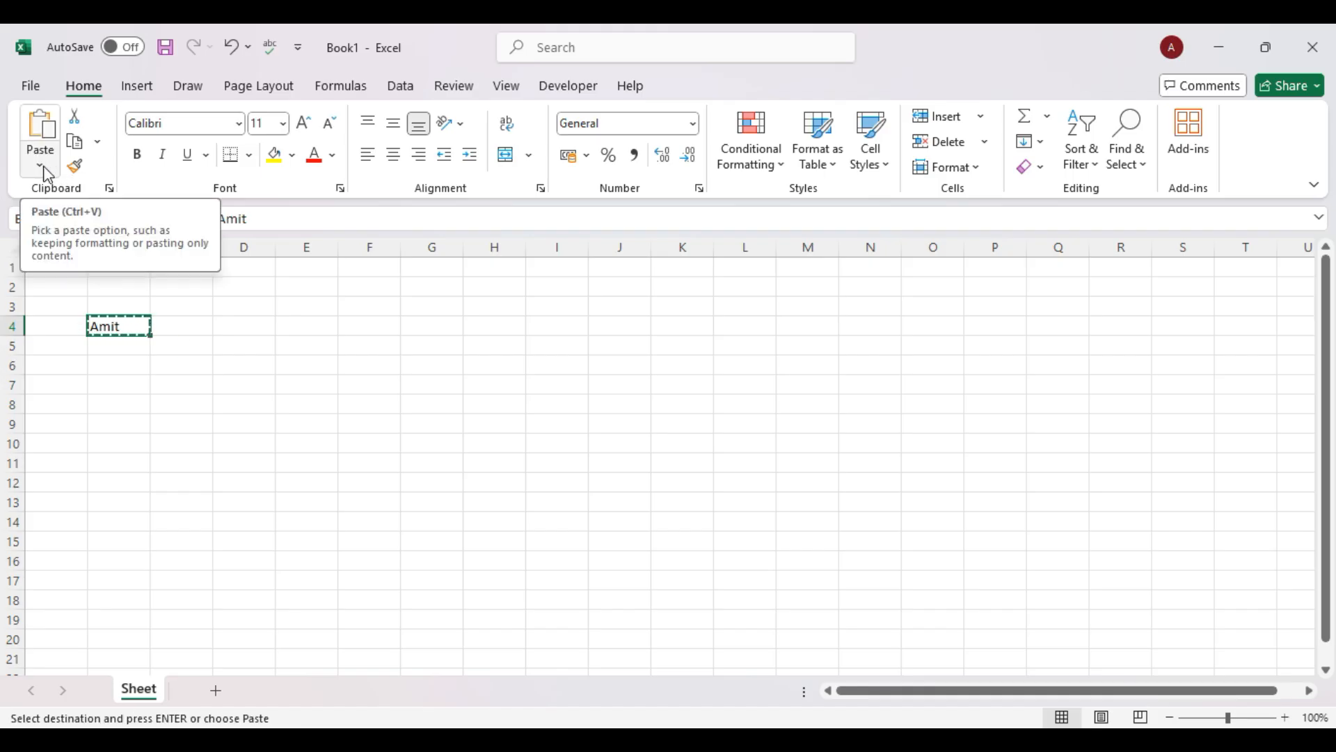
pyautogui.click(178, 379)
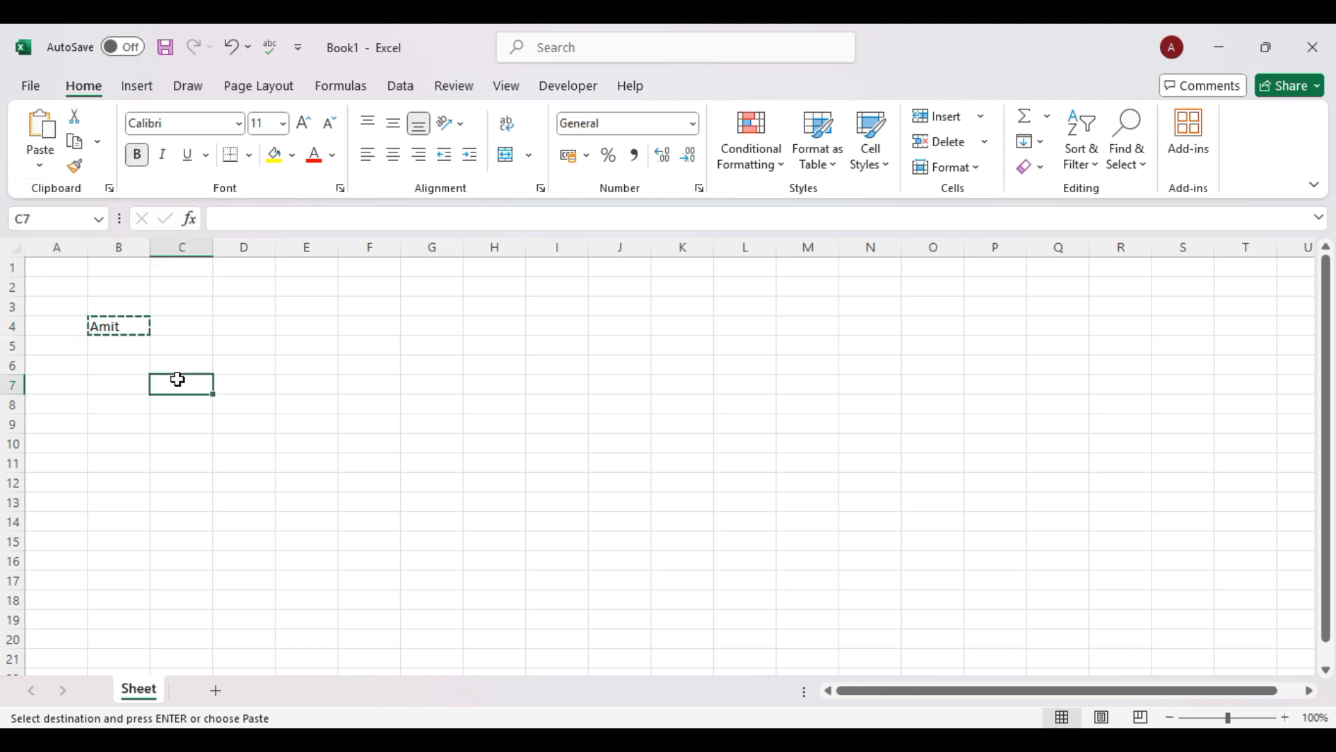
pyautogui.press('Escape')
pyautogui.press('End')
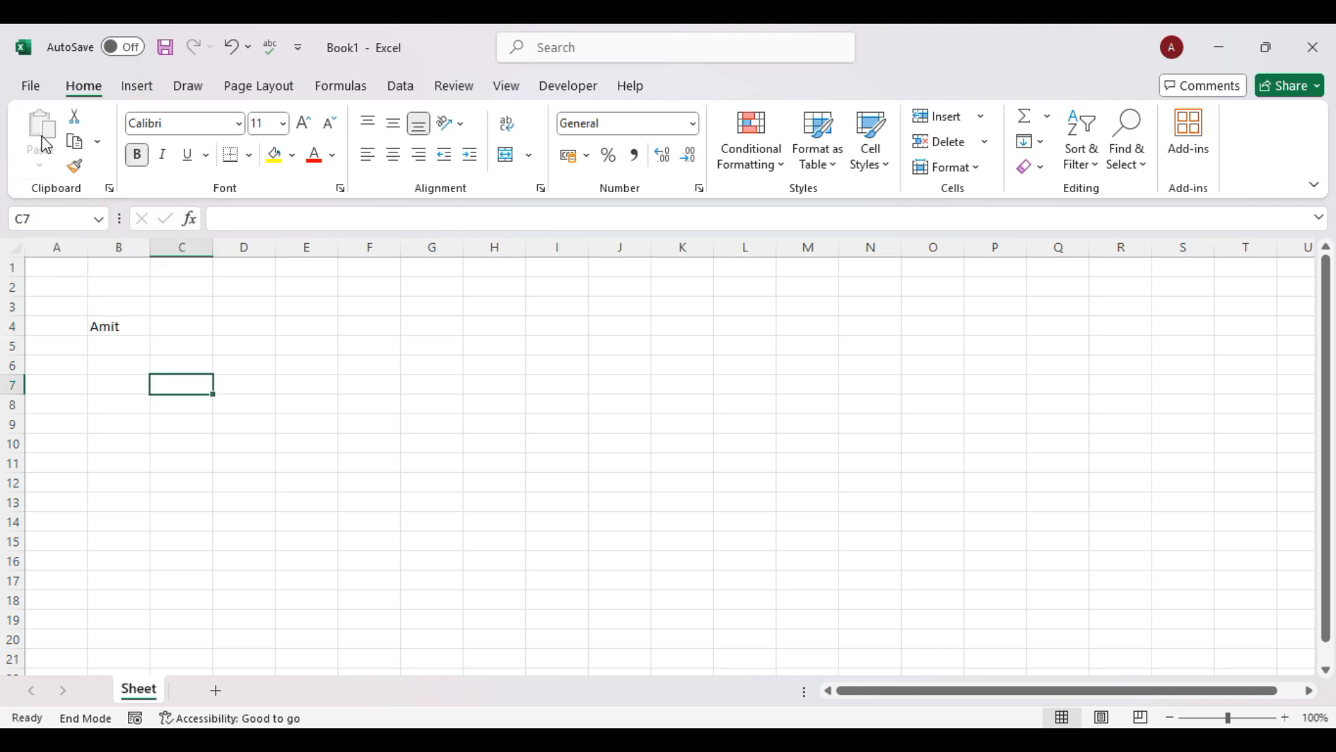
pyautogui.click(123, 324)
pyautogui.hotkey('ctrl', 'c')
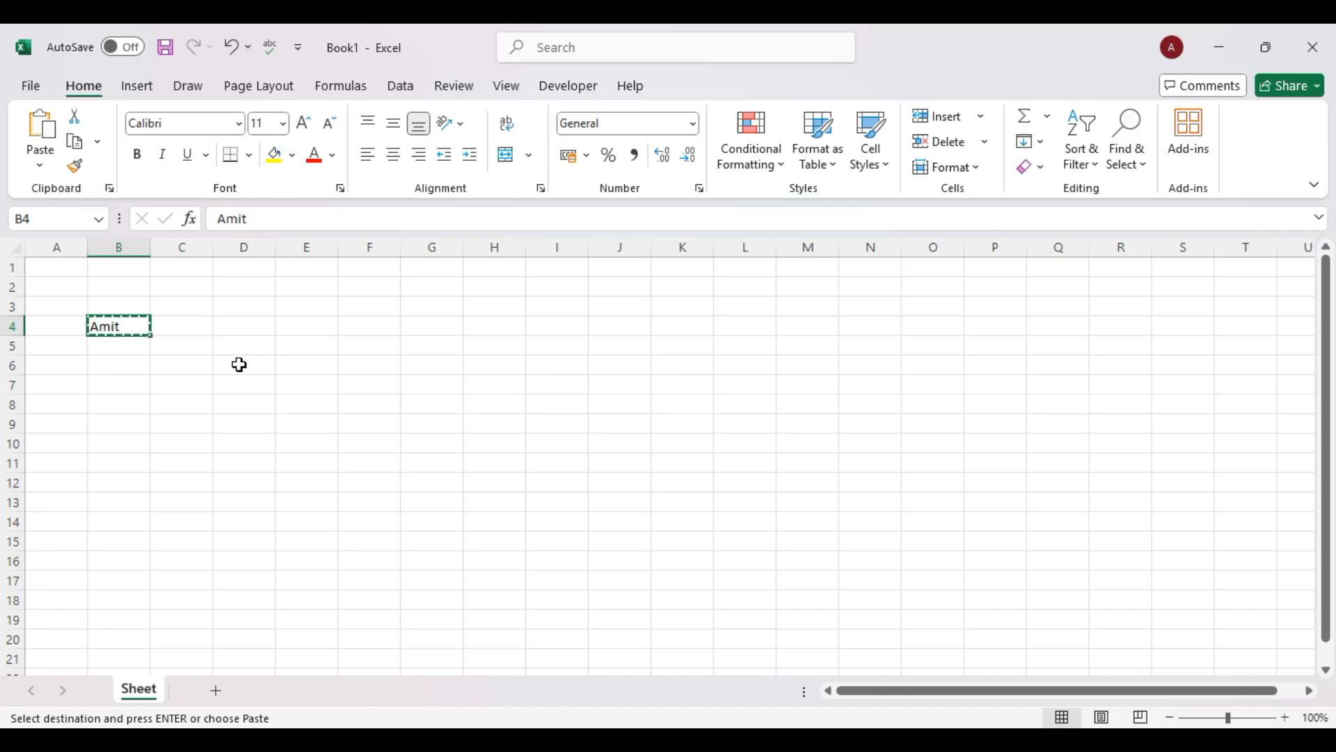
# Paste the name into D4, then undo the paste.
pyautogui.click(239, 324)
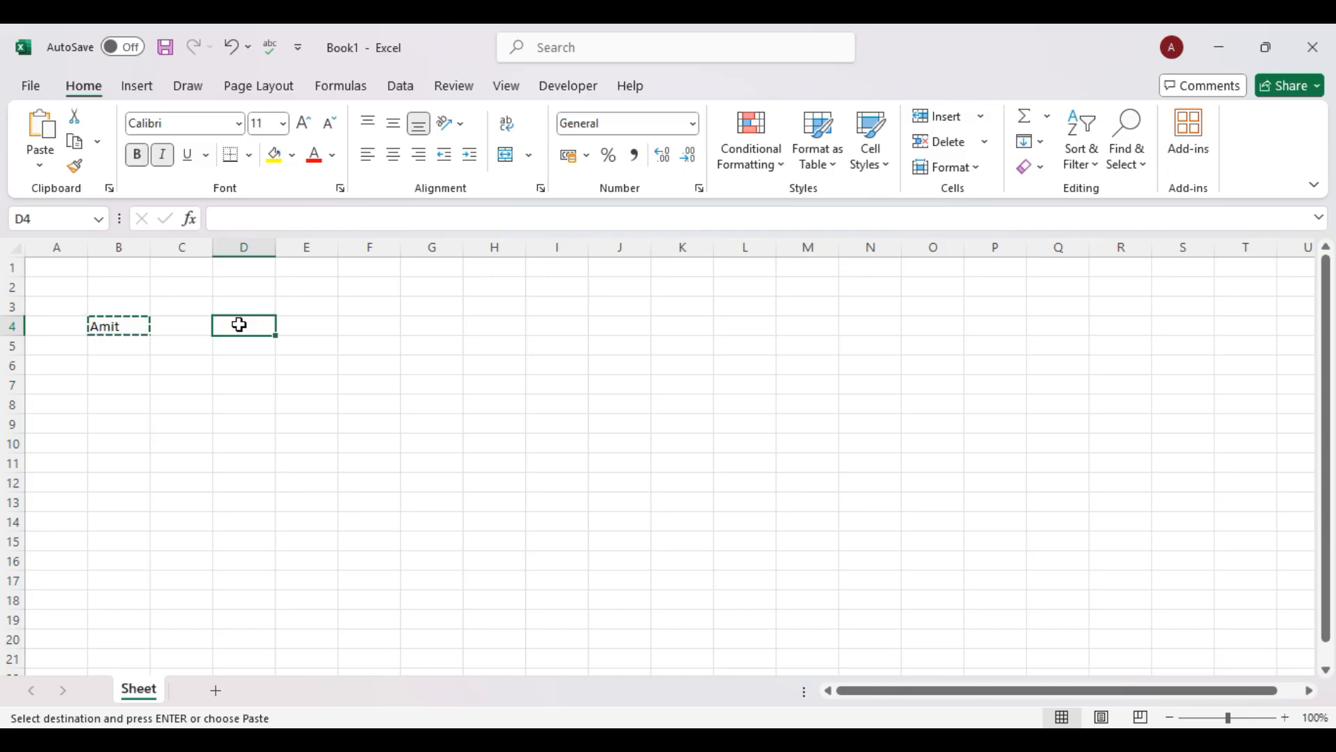
pyautogui.hotkey('ctrl', 'v')
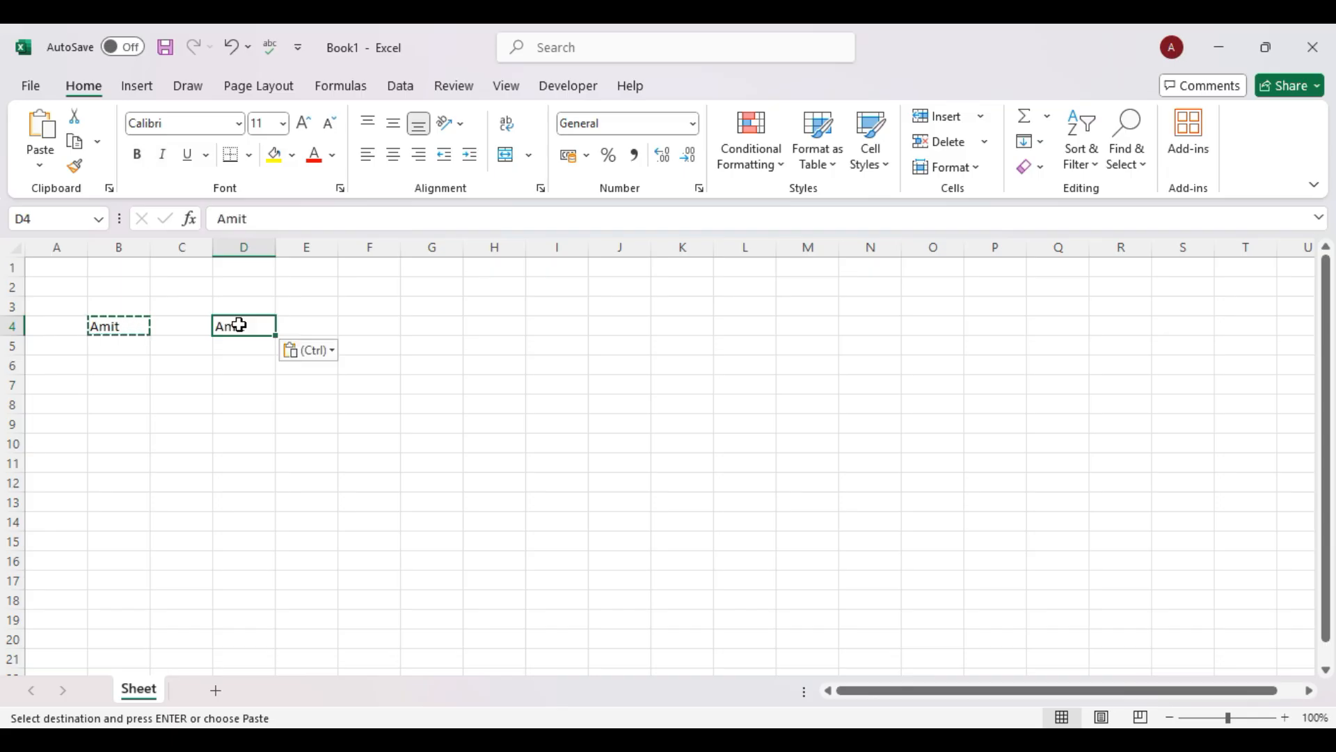
pyautogui.hotkey('ctrl', 'v')
pyautogui.hotkey('ctrl', 'z')
# Look through the Paste variants without pasting, leaving E4 as the destination.
pyautogui.click(103, 324)
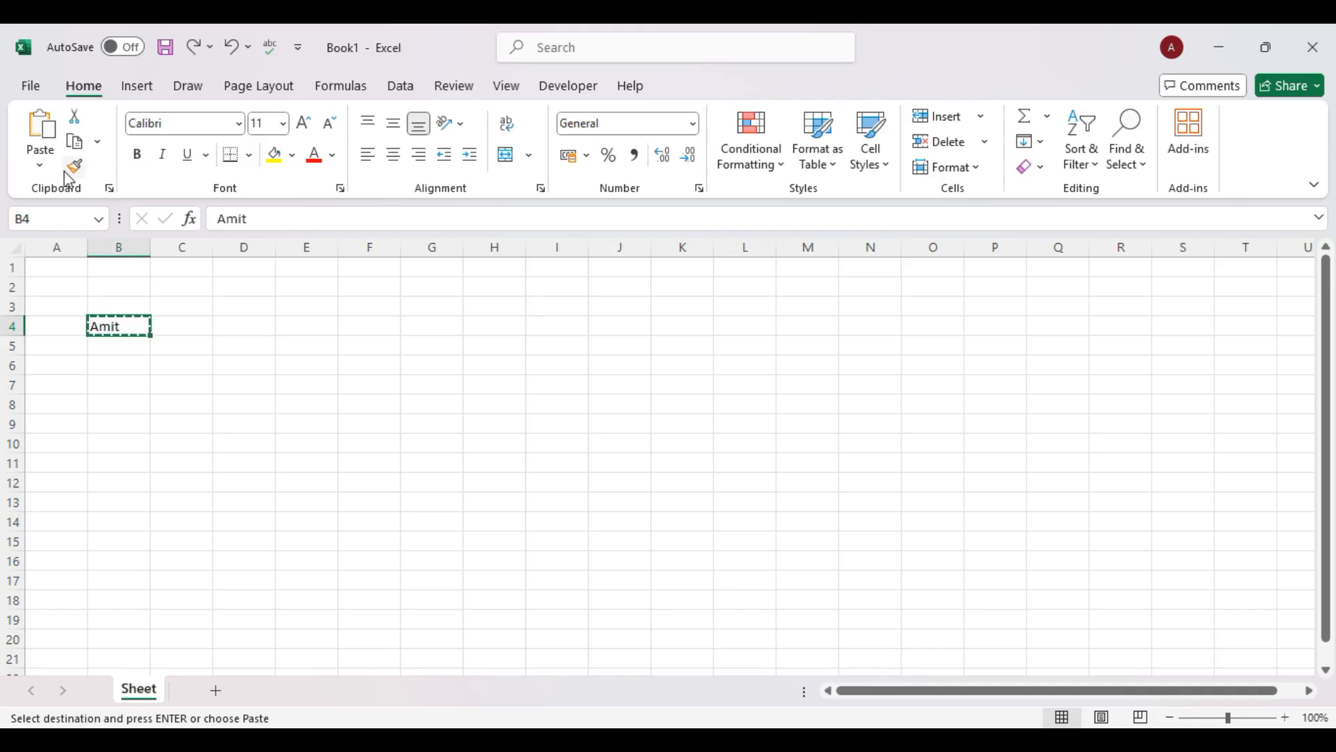
pyautogui.click(39, 165)
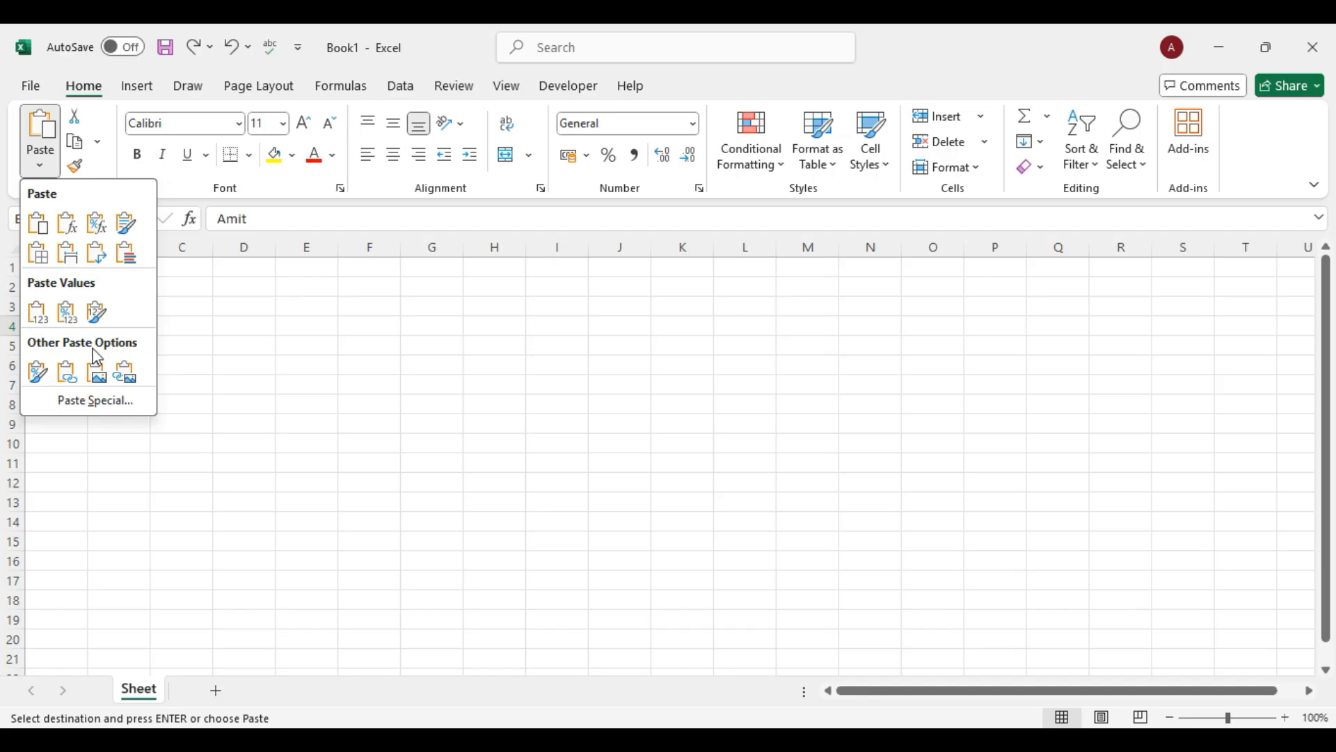
pyautogui.click(218, 328)
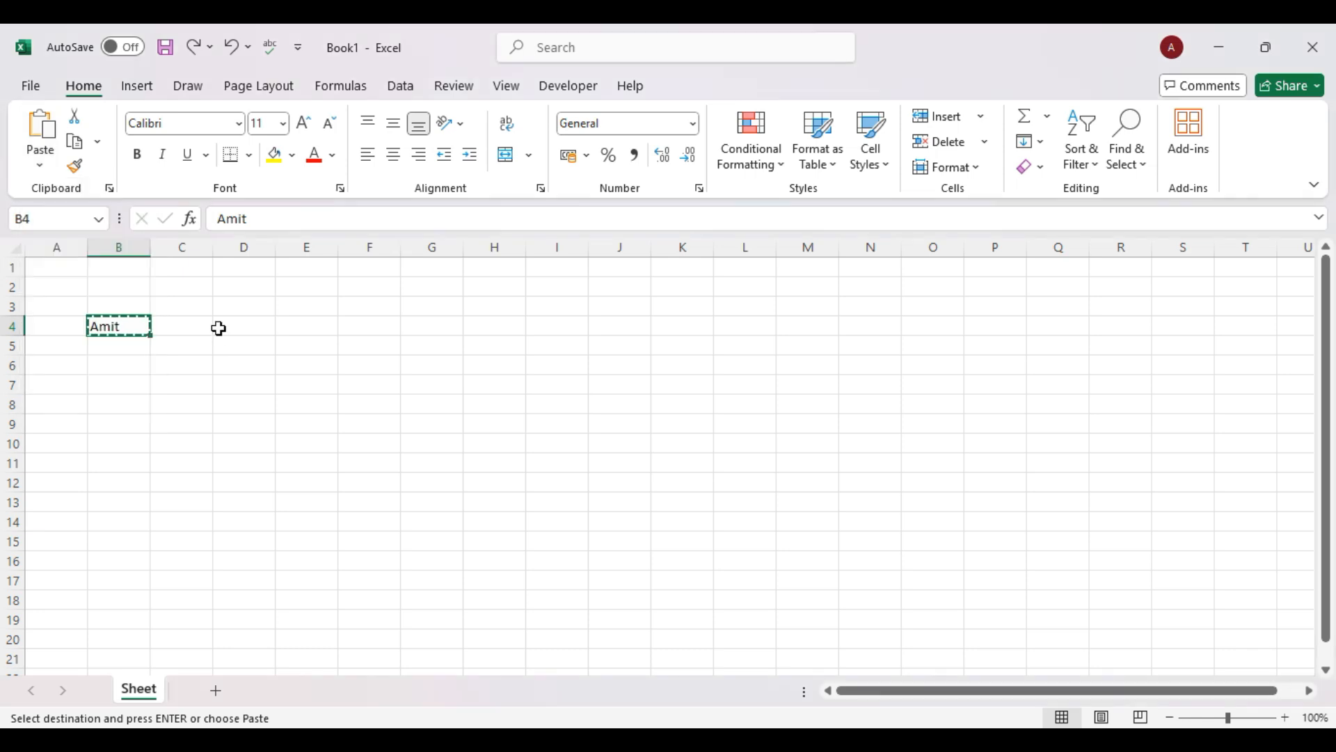
pyautogui.click(257, 329)
pyautogui.click(137, 329)
pyautogui.click(305, 327)
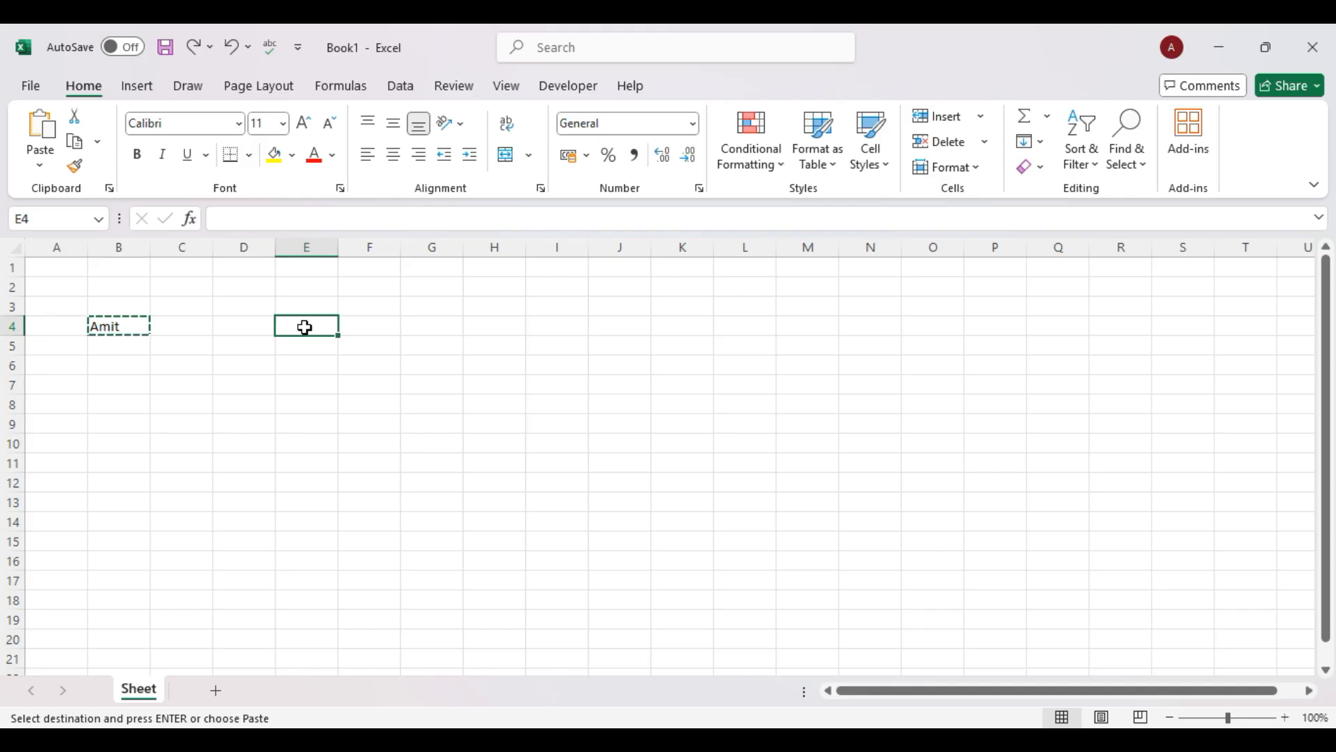
# Paste the copied name as a picture at E4.
pyautogui.click(40, 165)
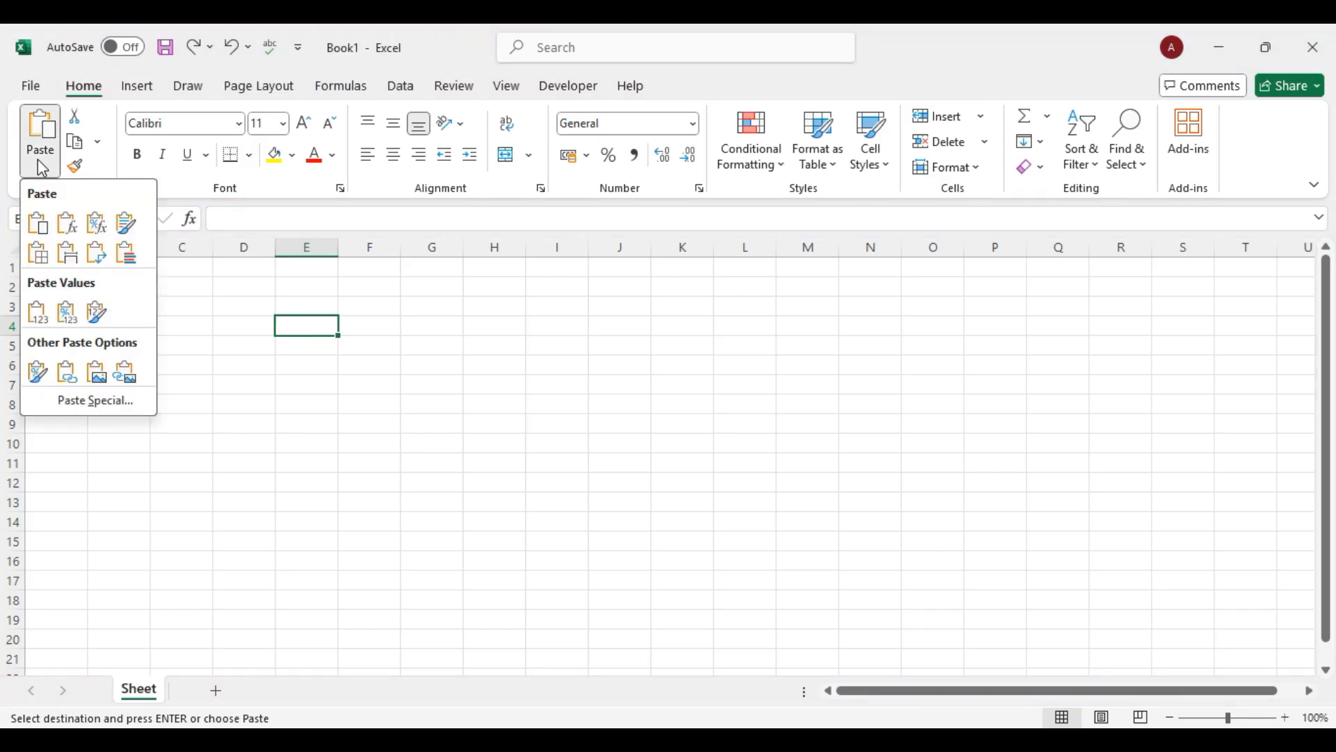
pyautogui.click(94, 380)
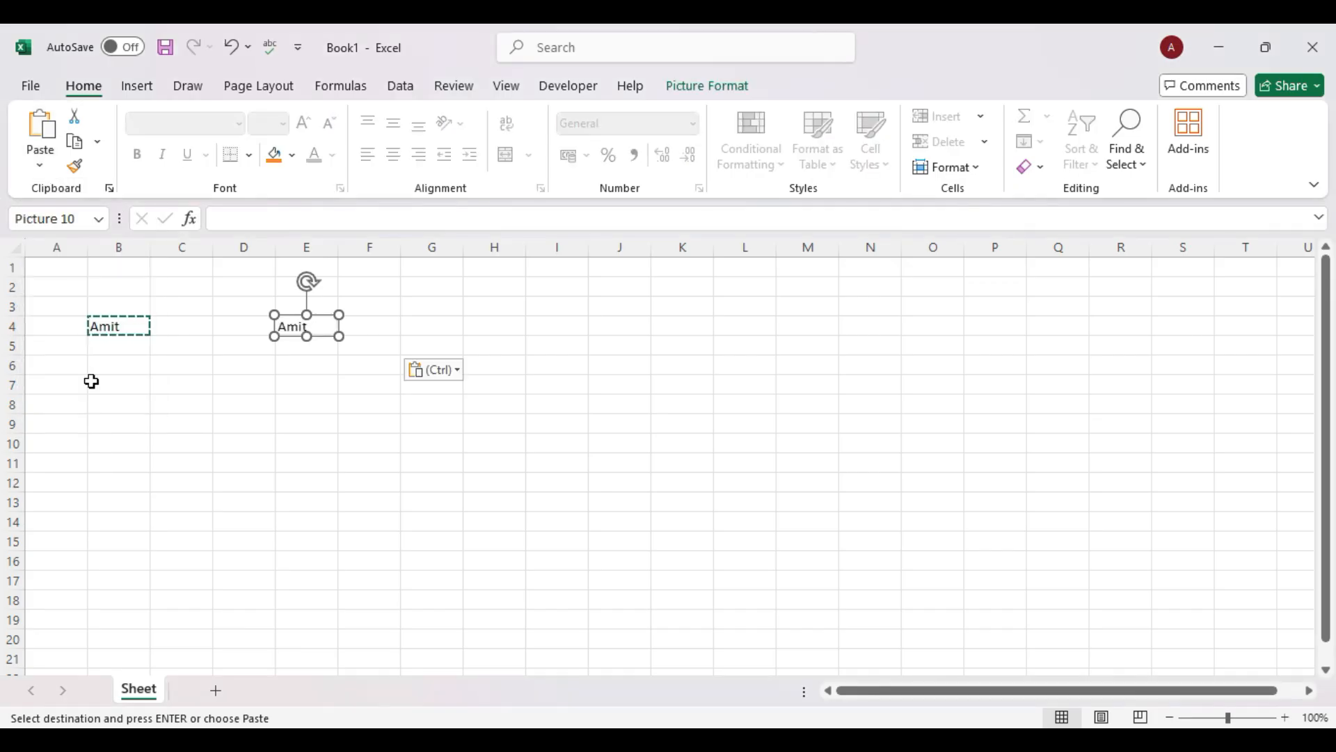
pyautogui.click(332, 454)
# Move the name picture over to columns I–J, then back to around D4.
pyautogui.click(304, 329)
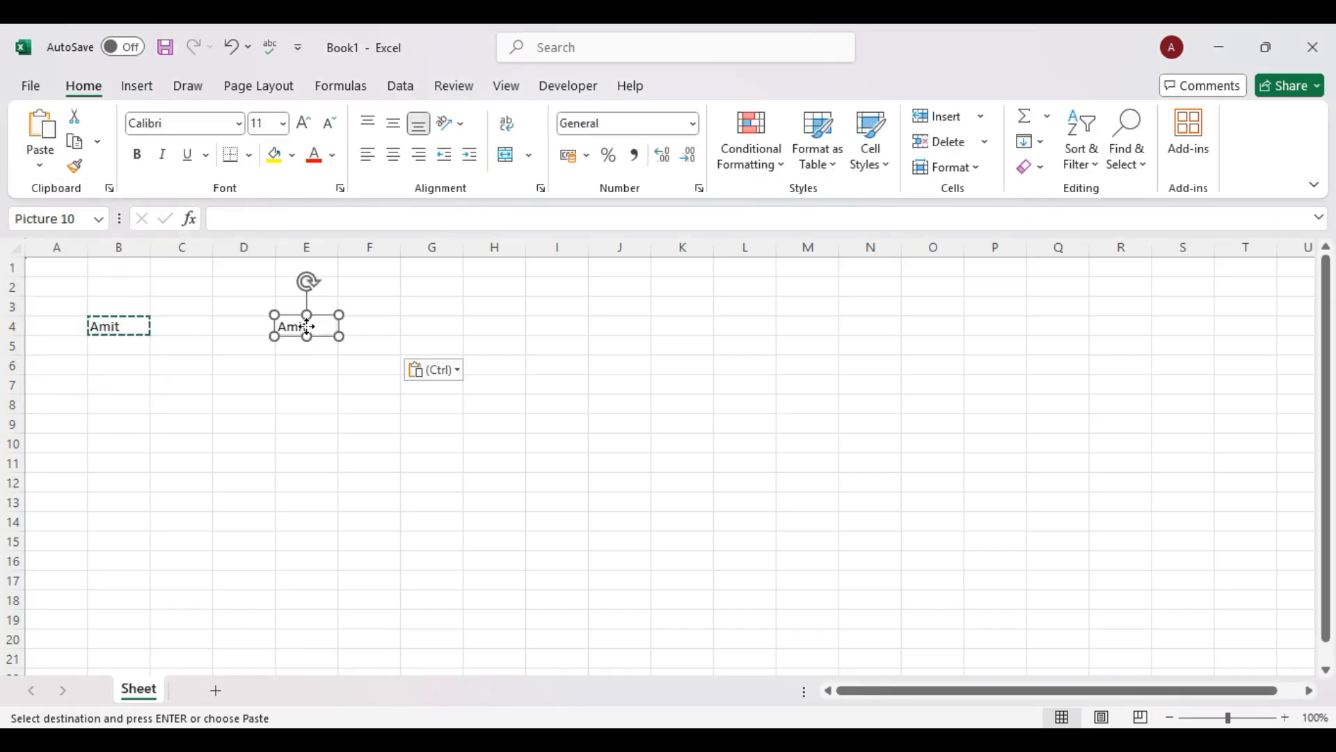
pyautogui.moveTo(322, 336); pyautogui.dragTo(621, 342)
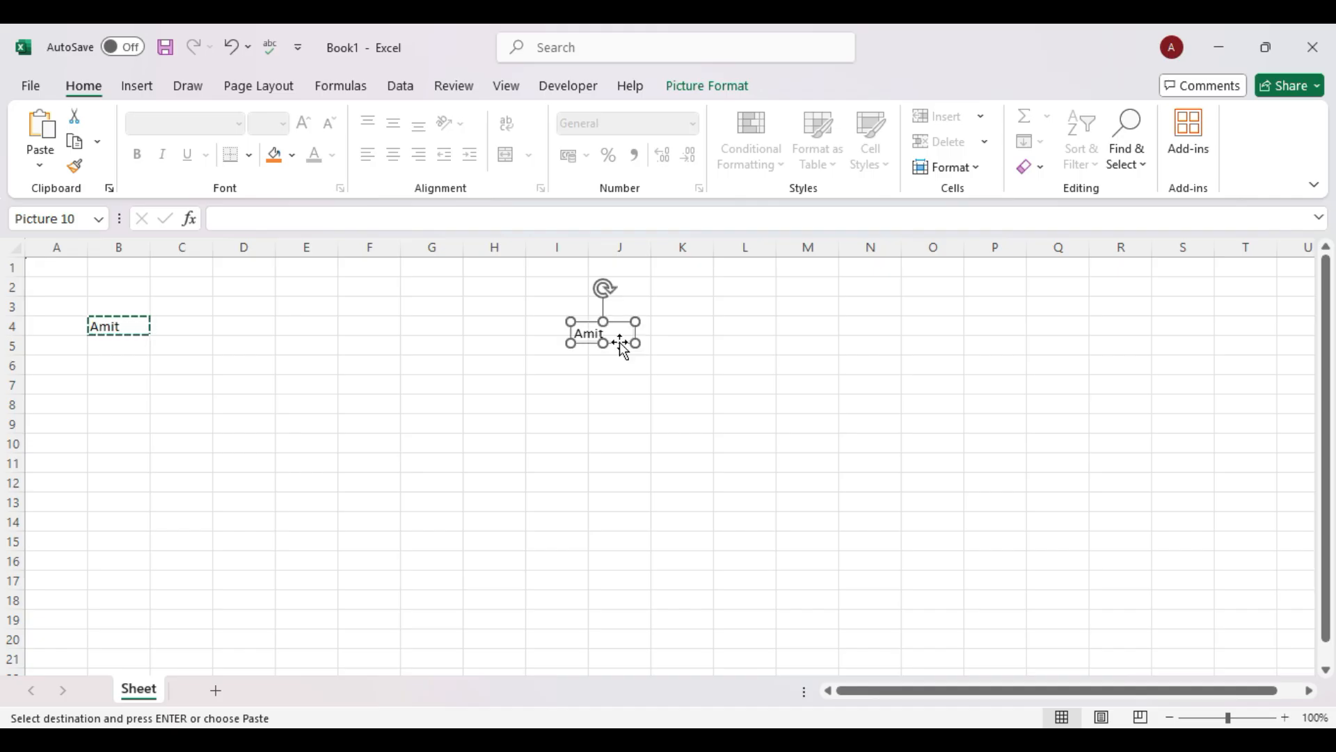
pyautogui.click(697, 369)
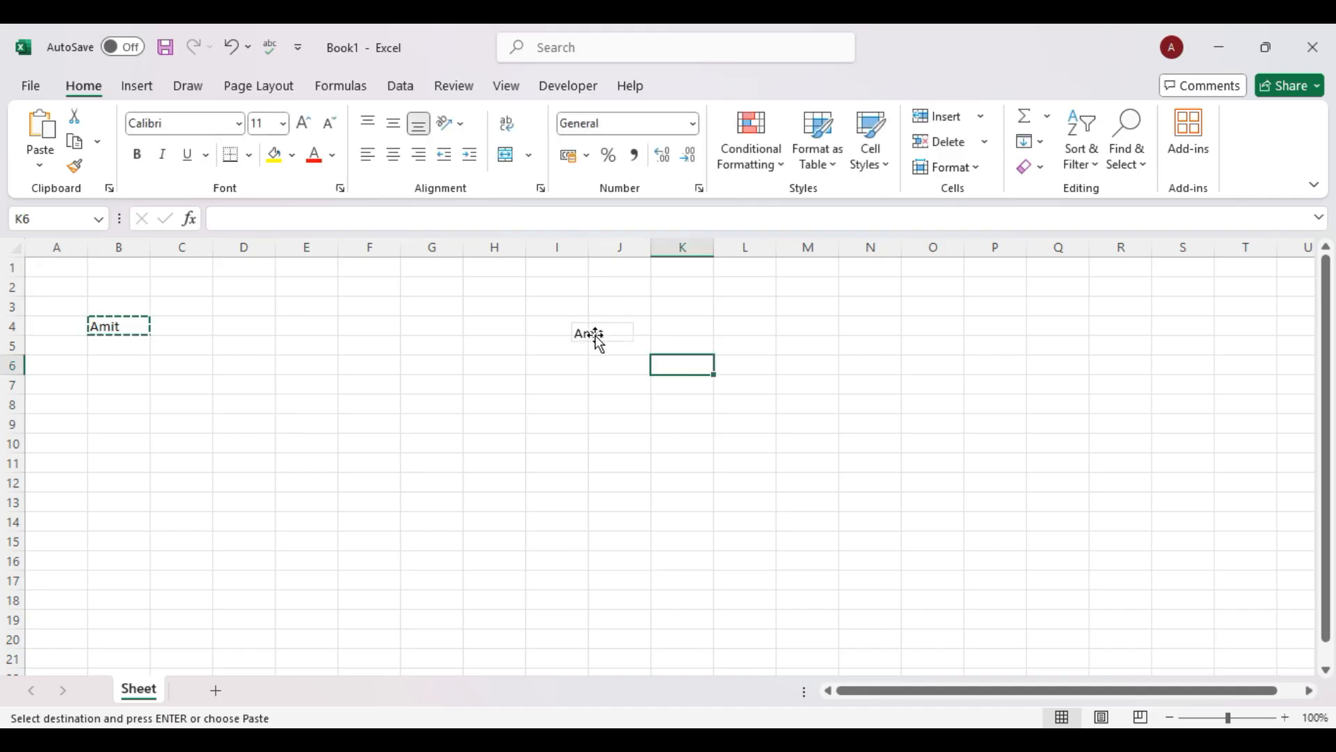
pyautogui.click(596, 341)
pyautogui.moveTo(629, 348); pyautogui.dragTo(273, 340)
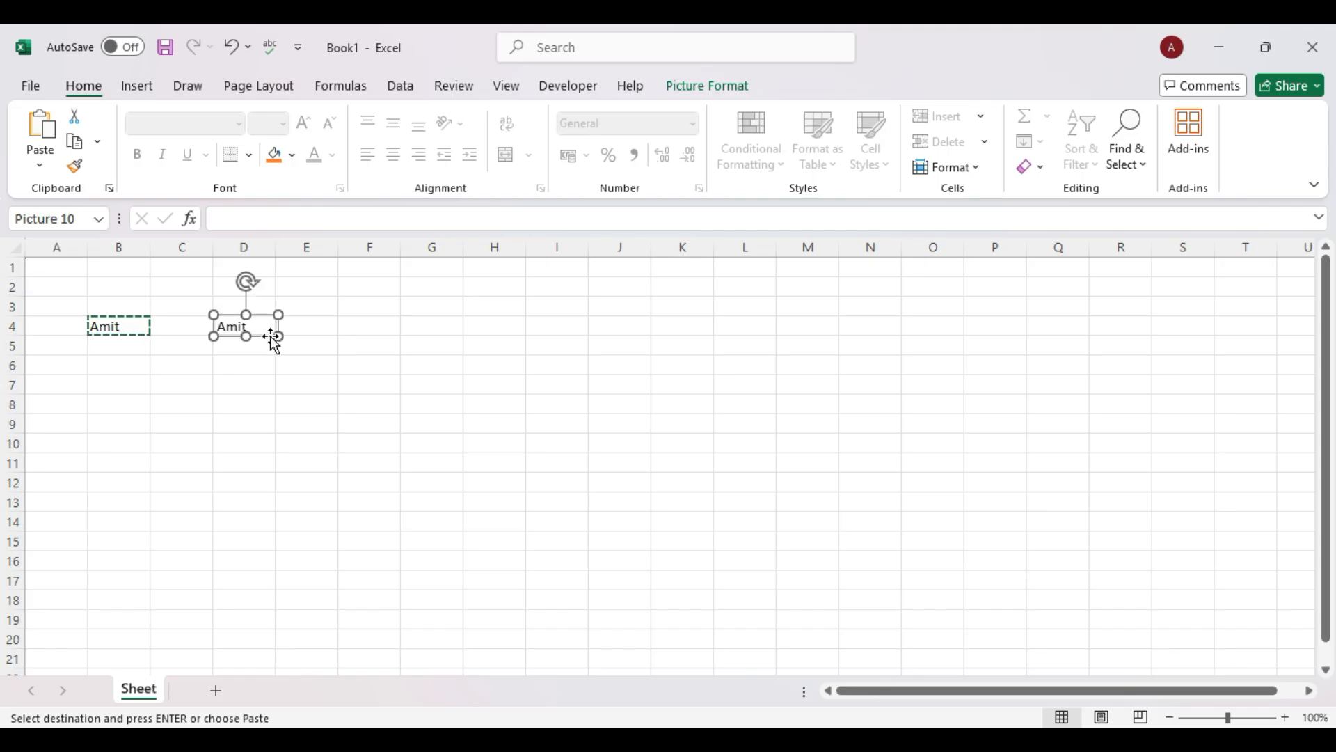
# Give the name picture a green border and shadow, then enlarge it across D4 to N14.
pyautogui.click(703, 85)
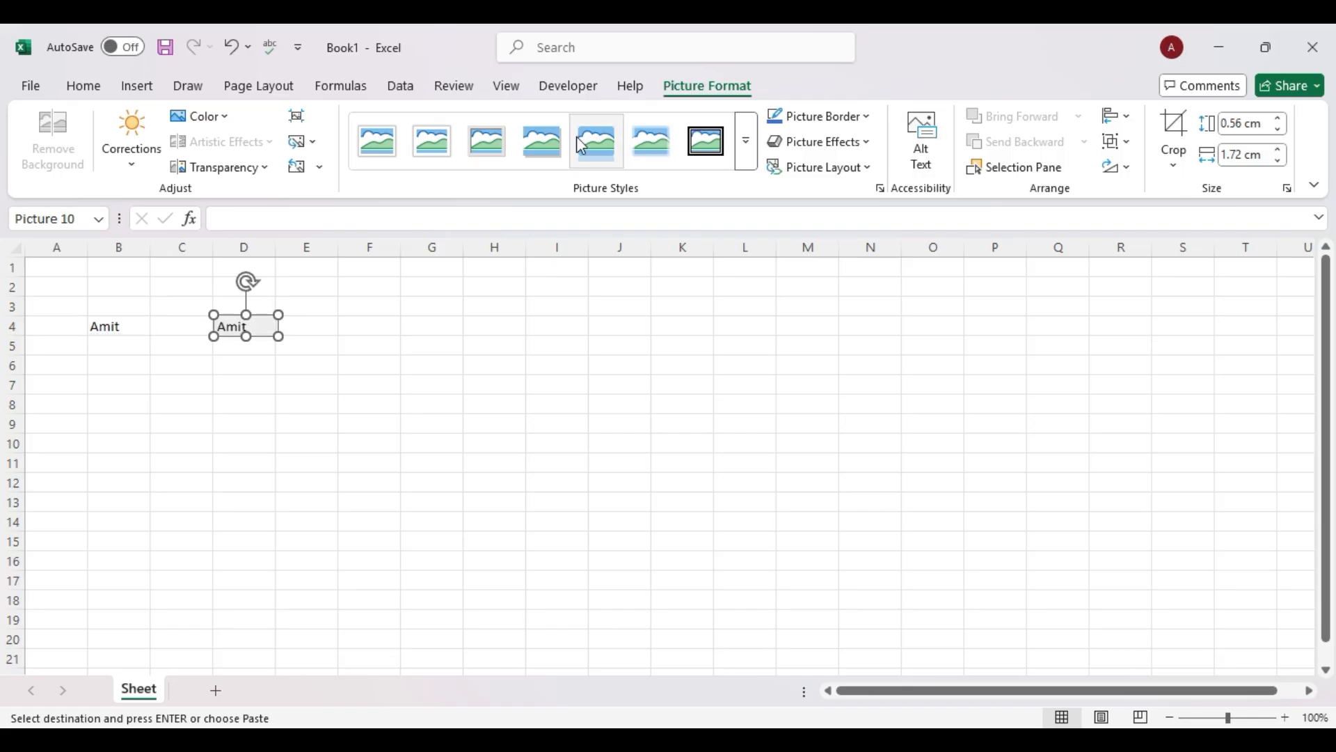
pyautogui.click(868, 127)
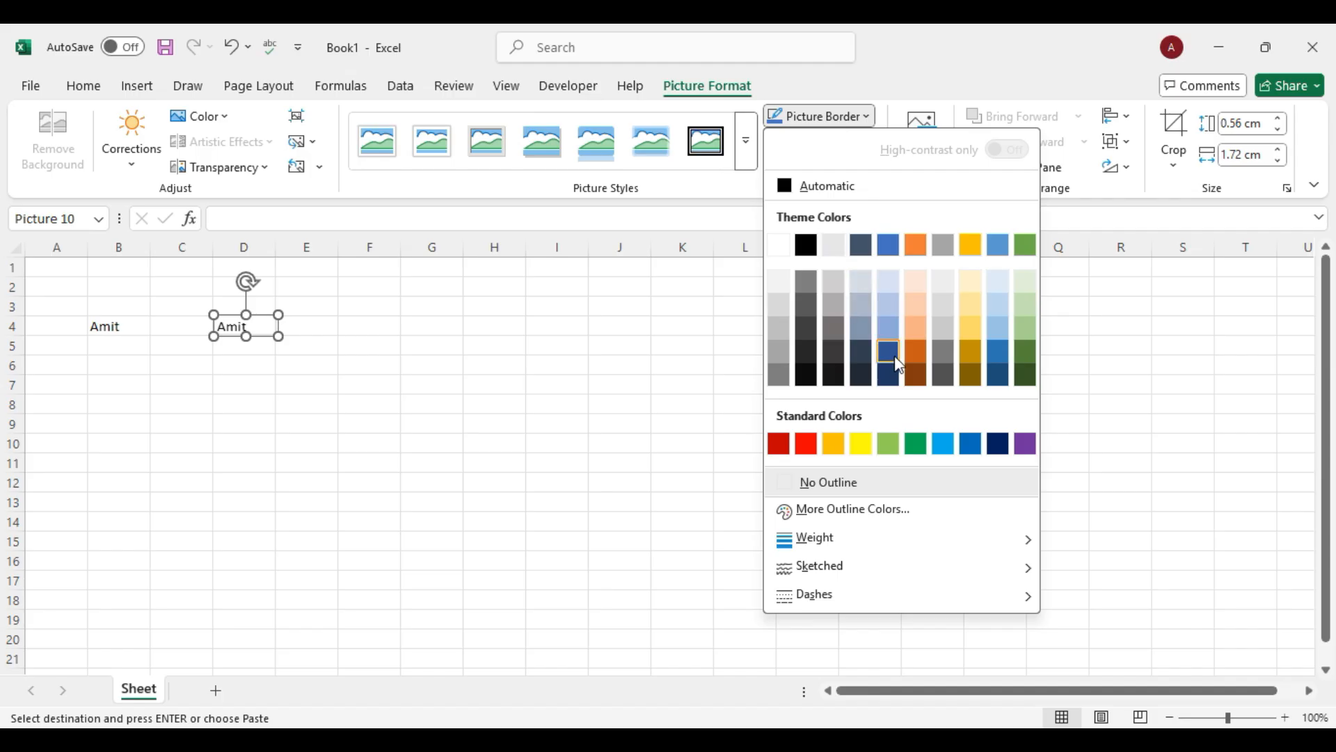
pyautogui.click(915, 444)
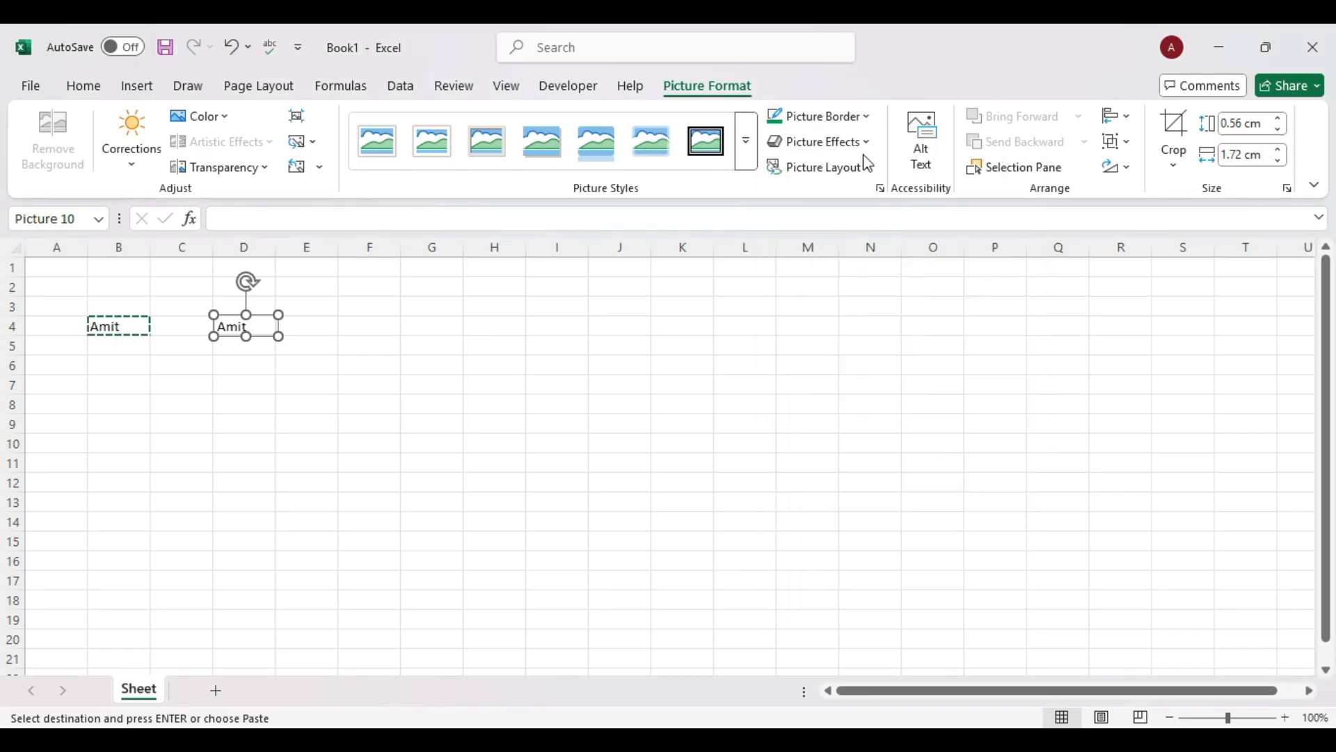
pyautogui.click(862, 141)
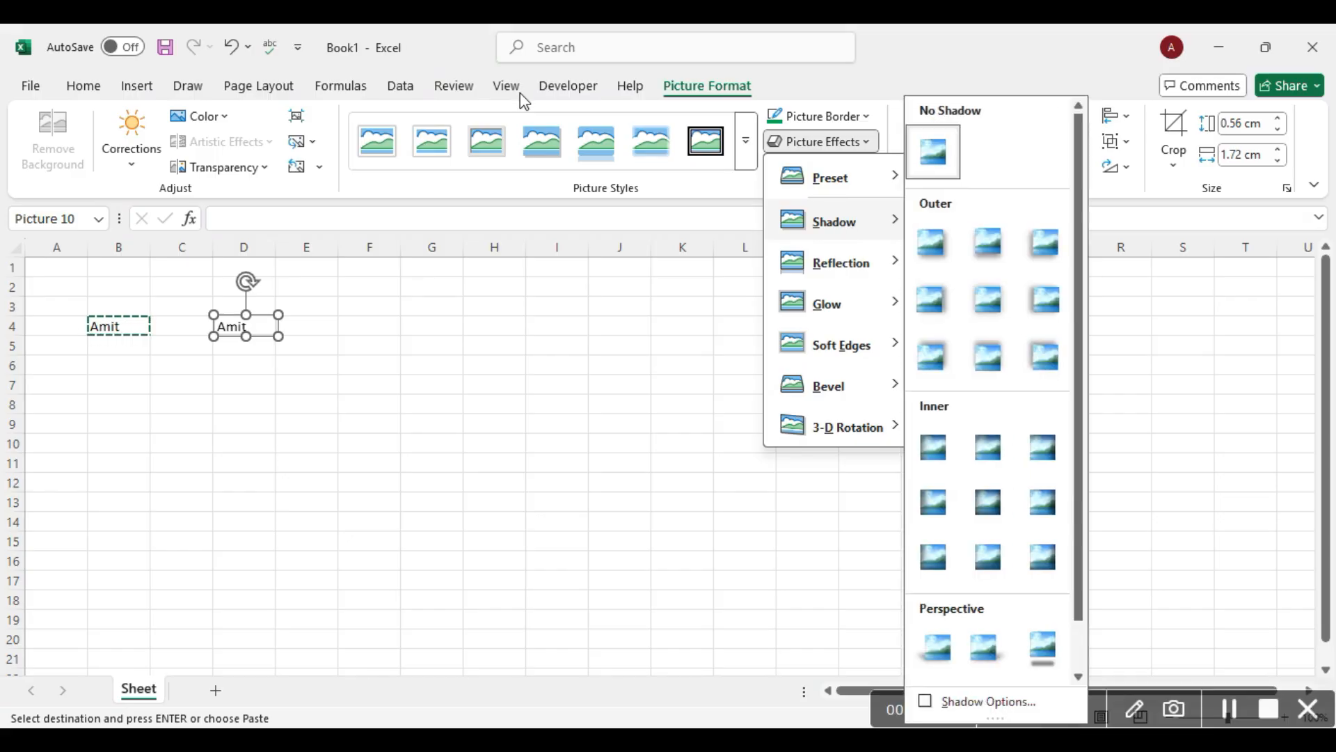
pyautogui.click(540, 146)
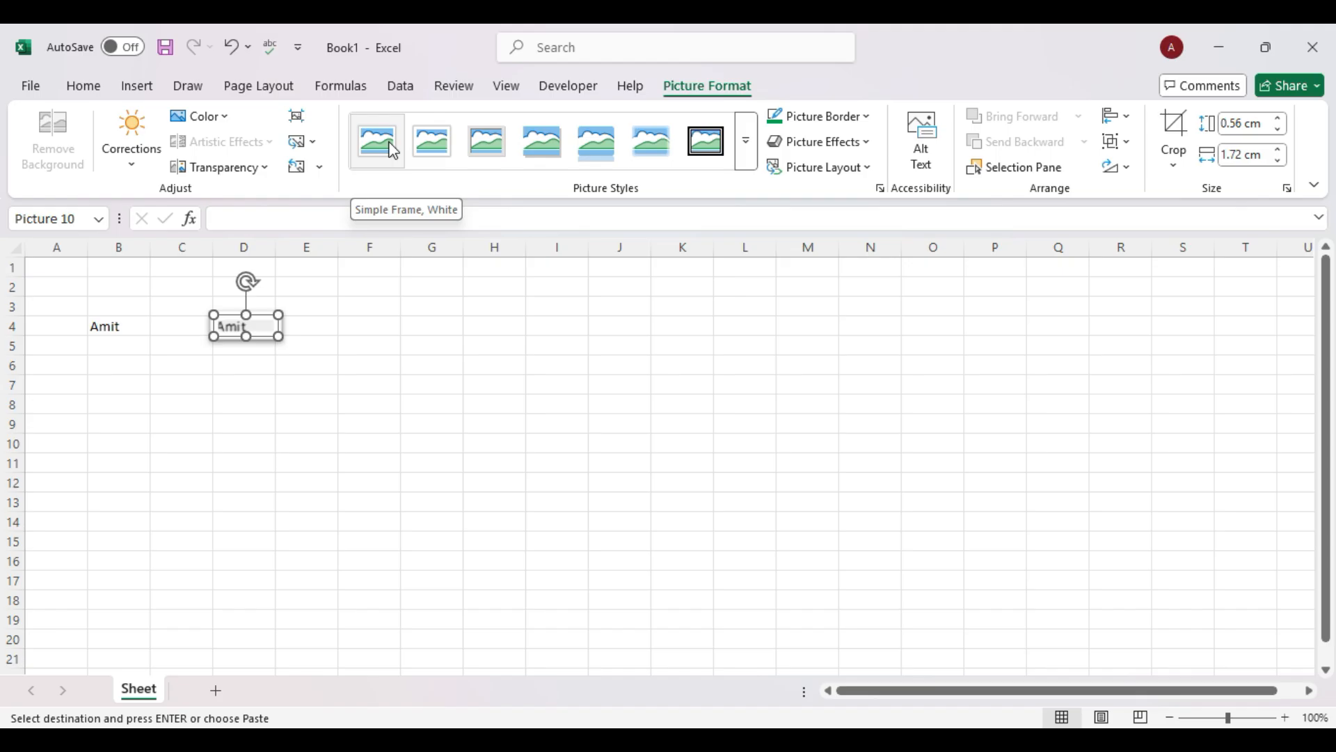
pyautogui.moveTo(278, 336); pyautogui.dragTo(673, 529)
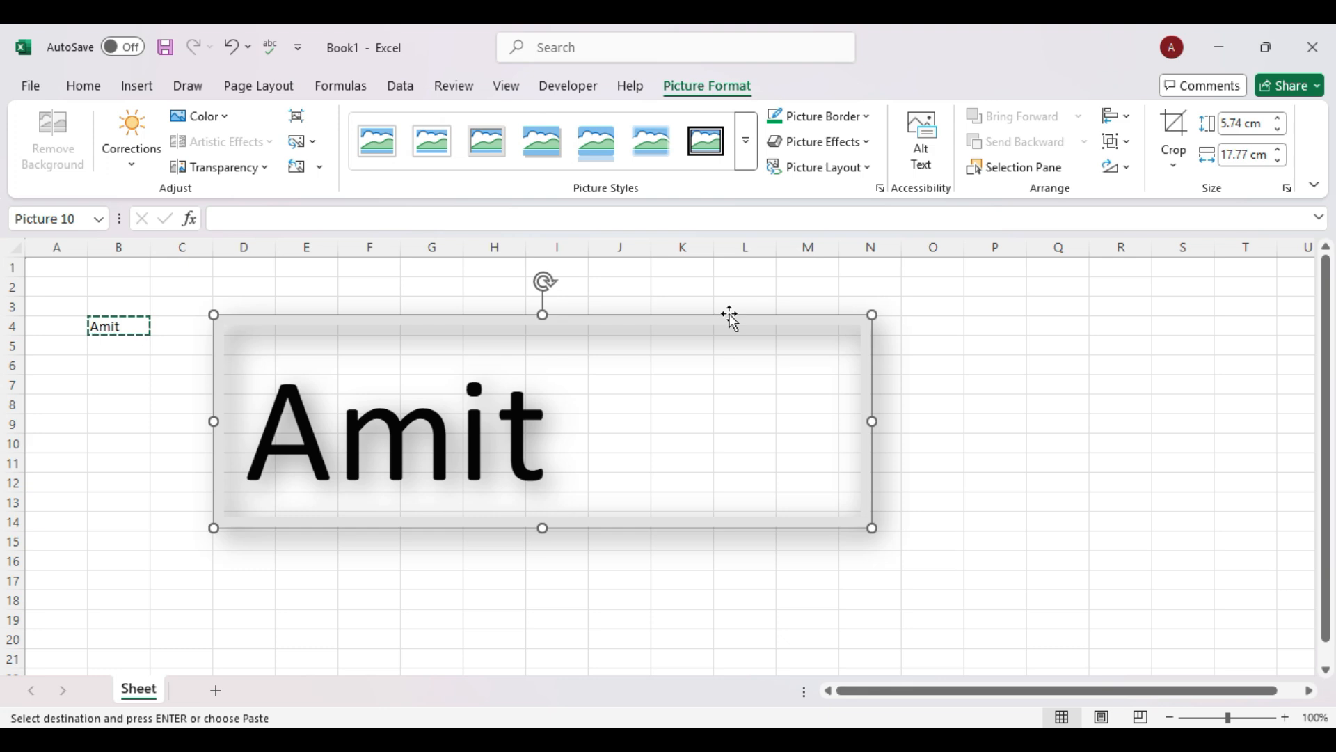
# Delete the enlarged name picture.
pyautogui.press('Delete')
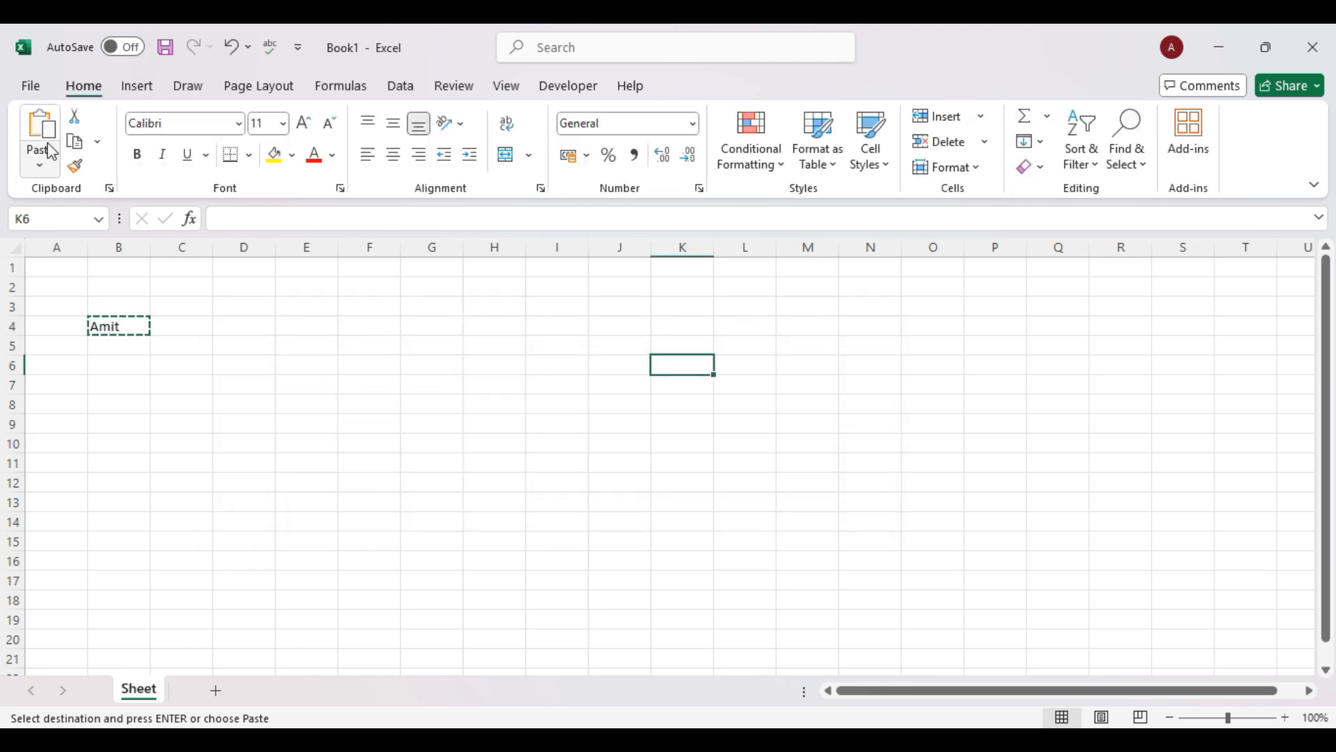
pyautogui.click(130, 322)
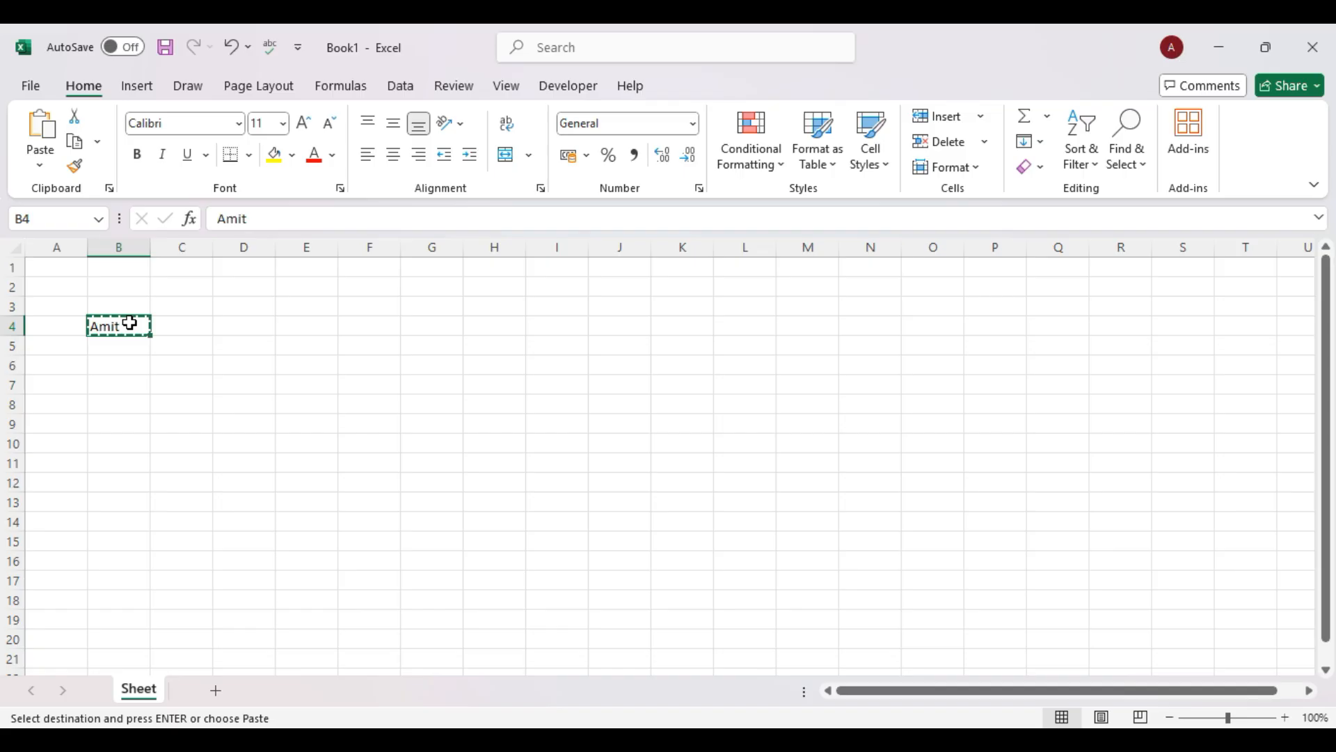
pyautogui.click(207, 329)
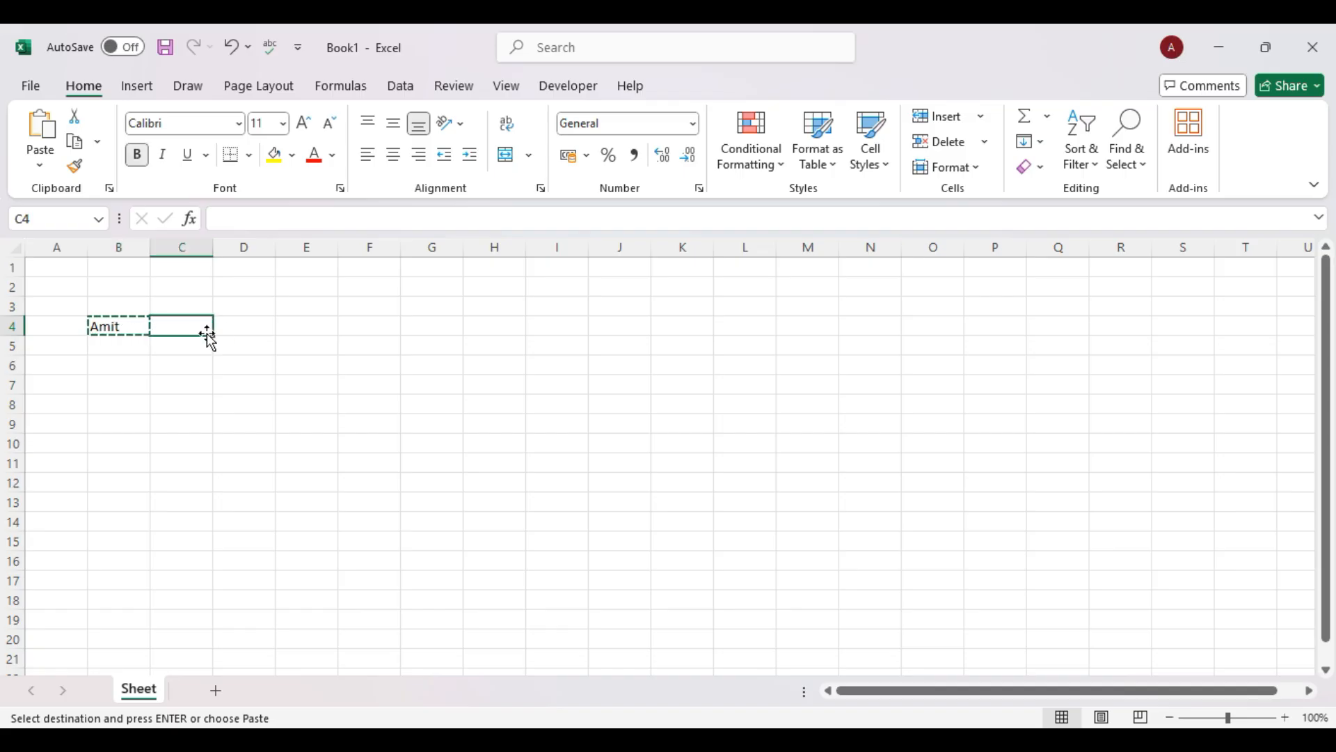
# Enter 1, 2 and 3 in D4:D6, then undo the entries.
pyautogui.click(226, 331)
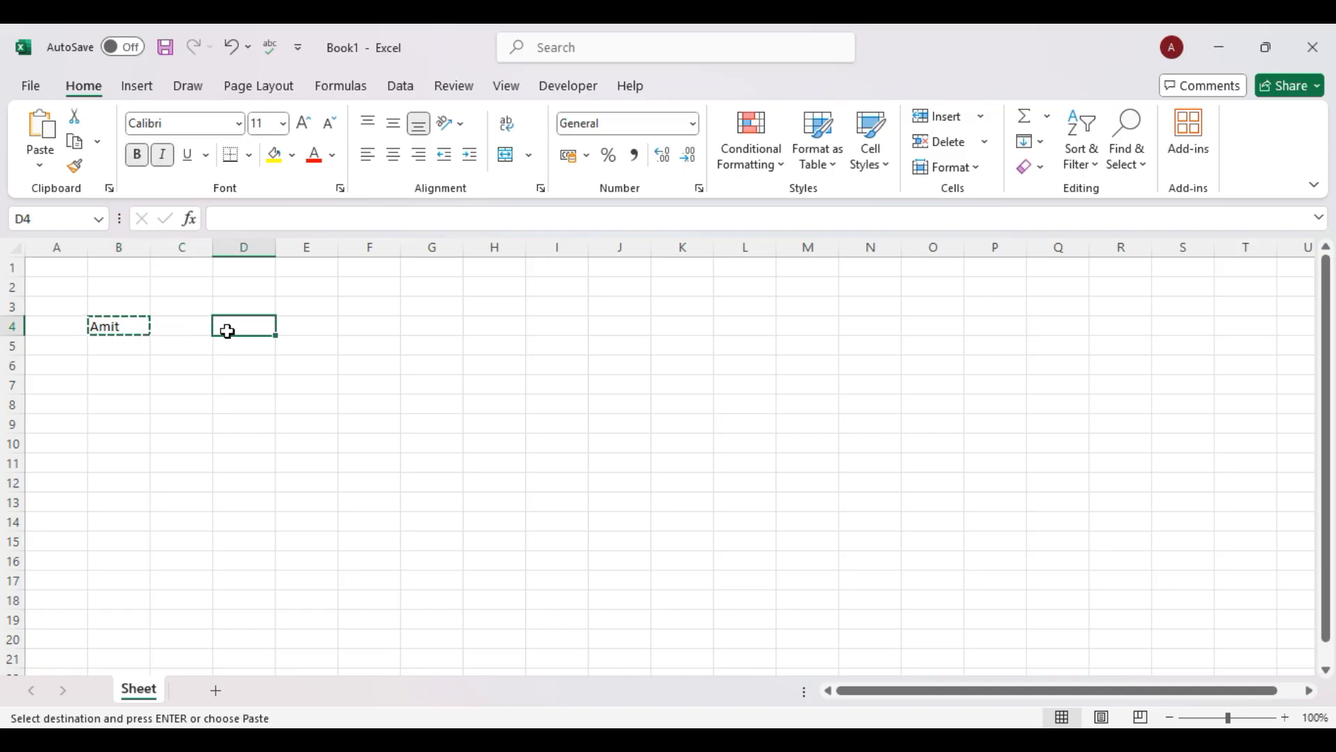
pyautogui.write('1')
pyautogui.press('Return')
pyautogui.write('2')
pyautogui.press('Return')
pyautogui.write('3')
pyautogui.press('Return')
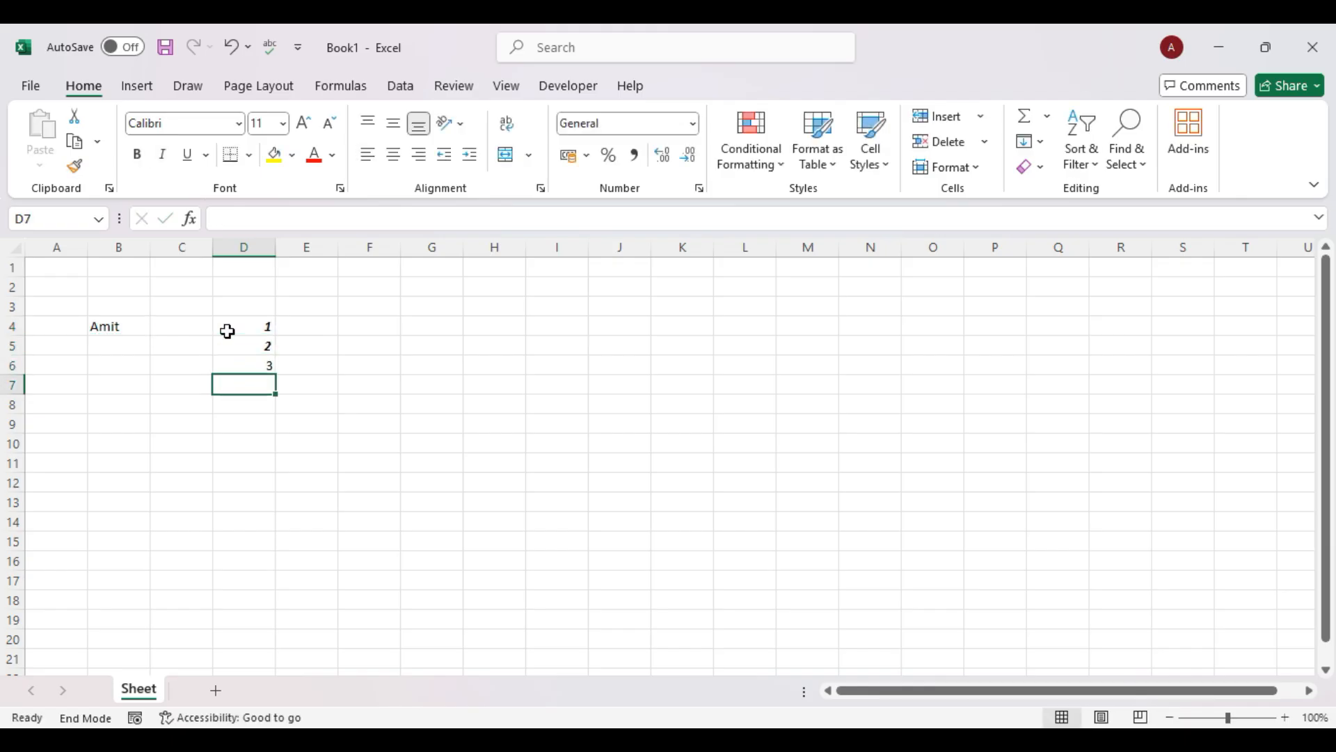
pyautogui.hotkey('ctrl', 'z')
pyautogui.hotkey('ctrl', 'z')
pyautogui.hotkey('ctrl', 'z')
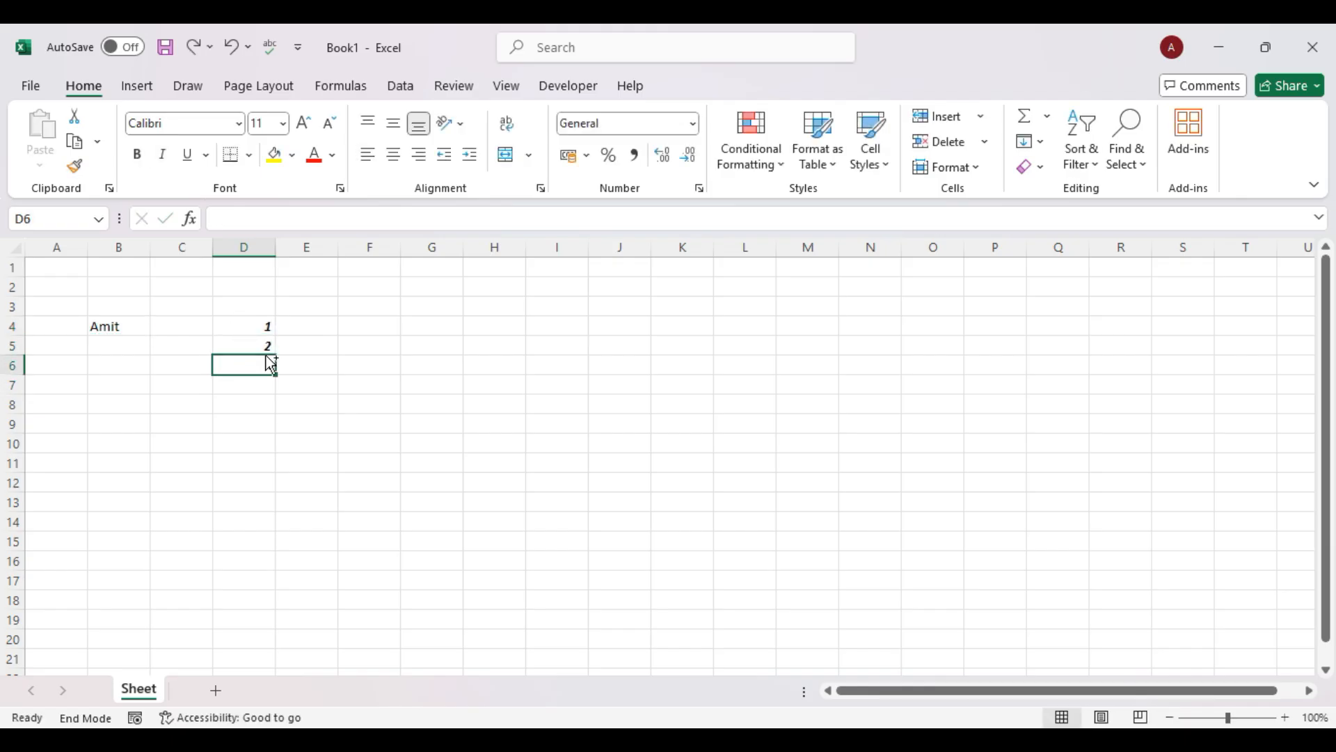
# Enter 1, 2 and 3 in E4:E6 and copy the range.
pyautogui.click(307, 331)
pyautogui.write('1')
pyautogui.press('Return')
pyautogui.write('2')
pyautogui.press('Return')
pyautogui.write('3')
pyautogui.press('Return')
pyautogui.click(388, 437)
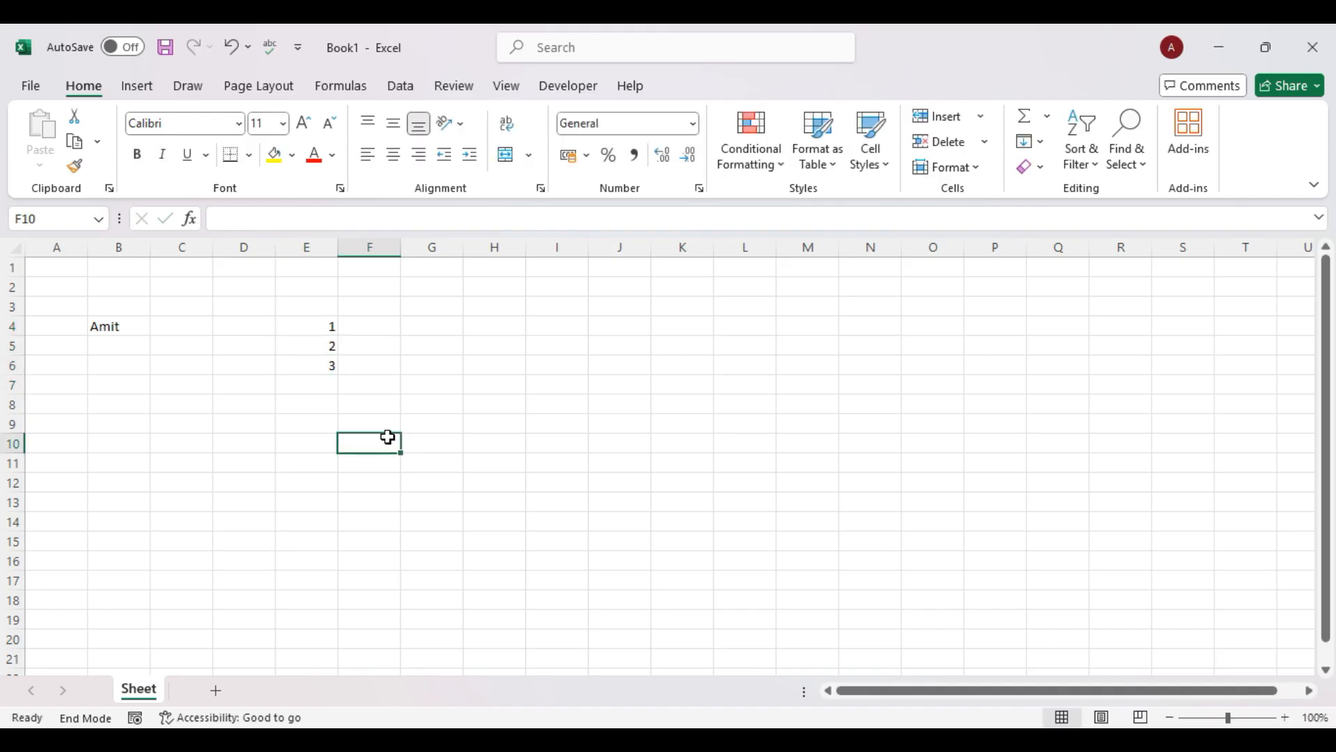
pyautogui.moveTo(309, 321); pyautogui.dragTo(325, 376)
pyautogui.hotkey('ctrl', 'c')
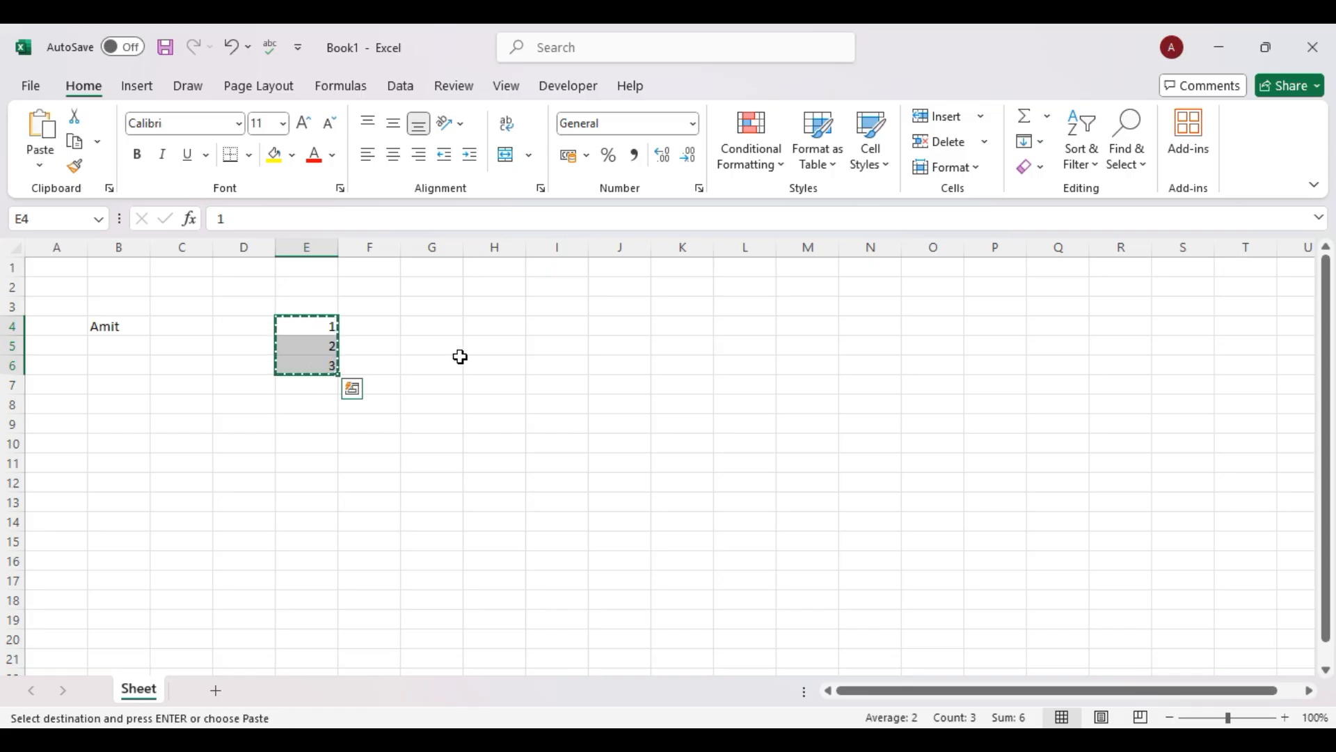
# Paste the numbers vertically into G4:G6, then undo the paste.
pyautogui.click(440, 328)
pyautogui.hotkey('ctrl', 'v')
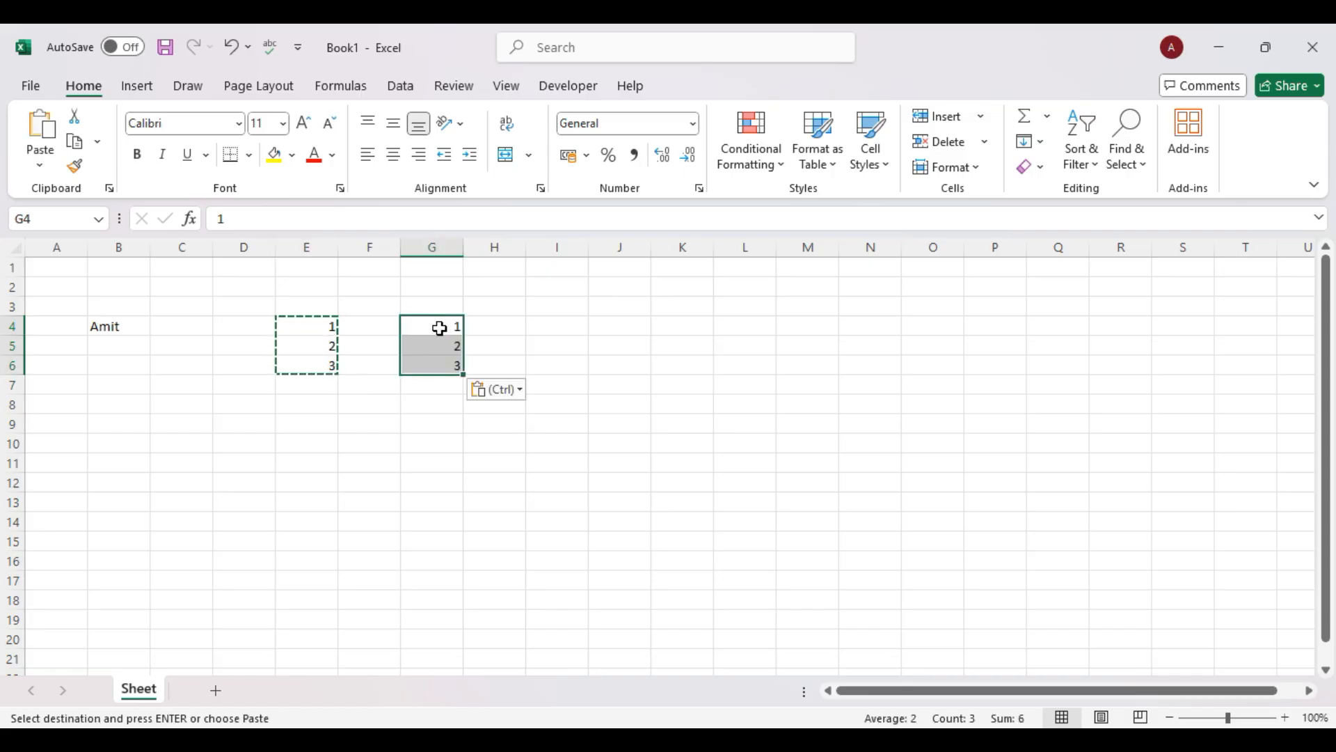
pyautogui.click(473, 456)
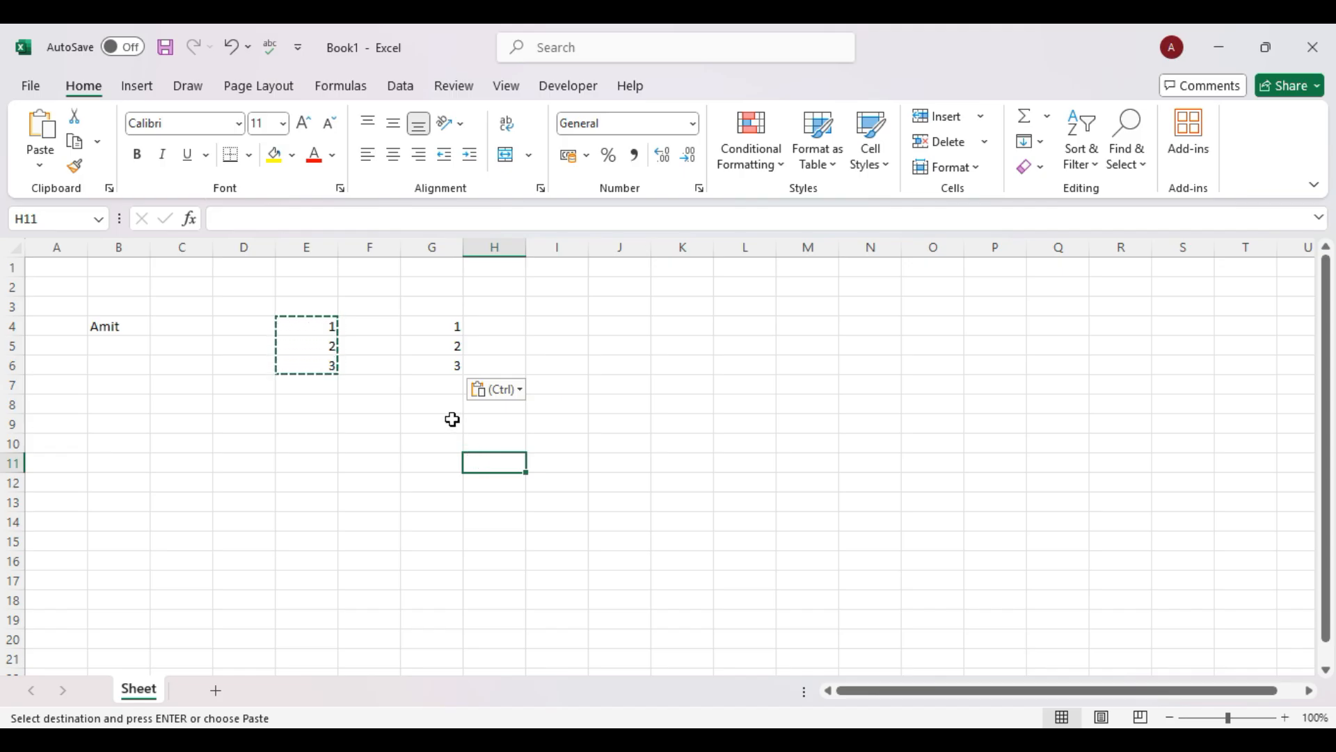
pyautogui.hotkey('ctrl', 'z')
# Paste the numbers transposed into row 4 across G4:I4.
pyautogui.click(438, 323)
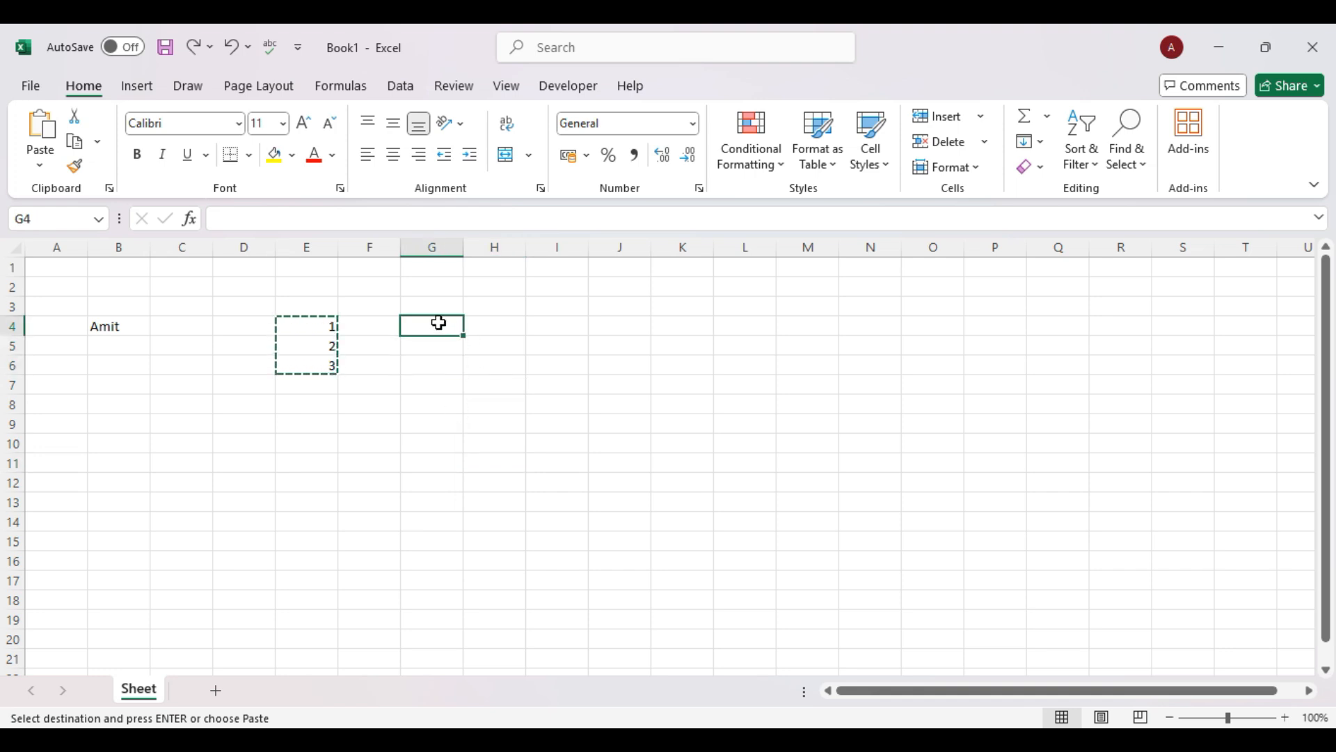
pyautogui.click(40, 167)
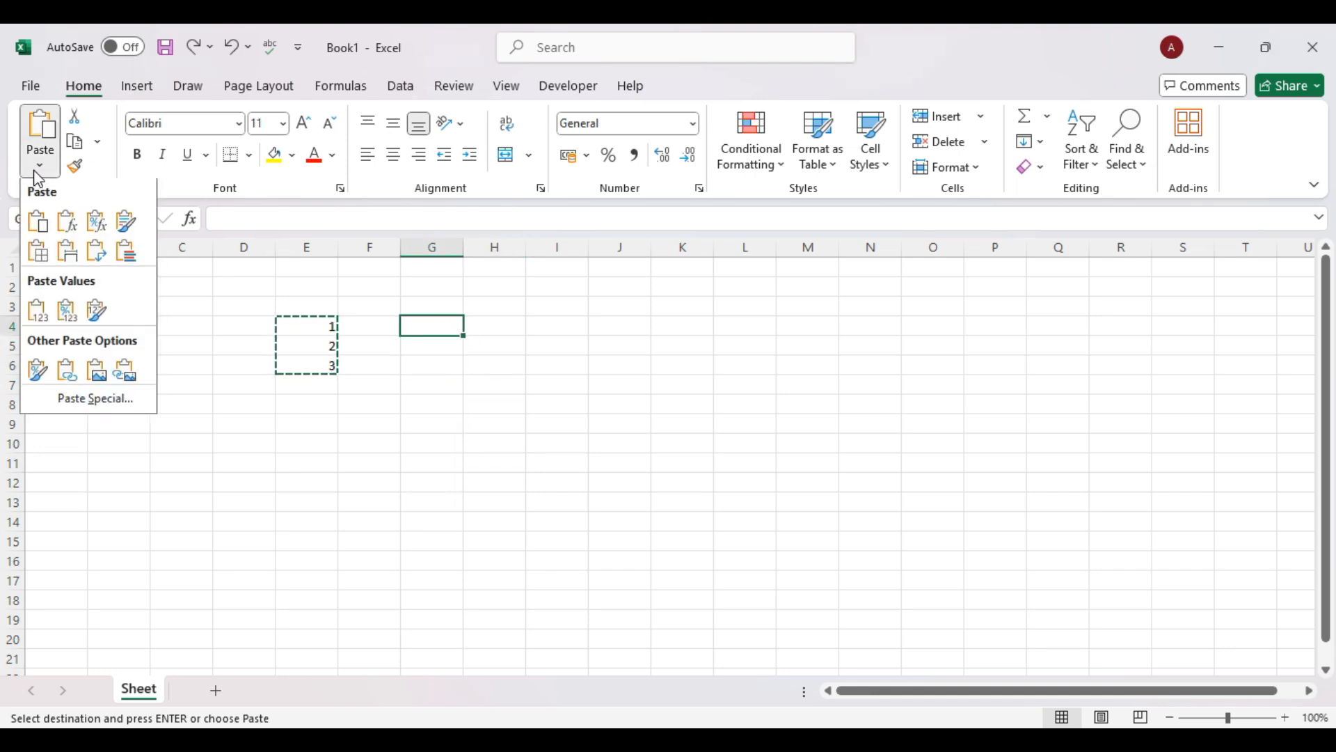
pyautogui.click(98, 258)
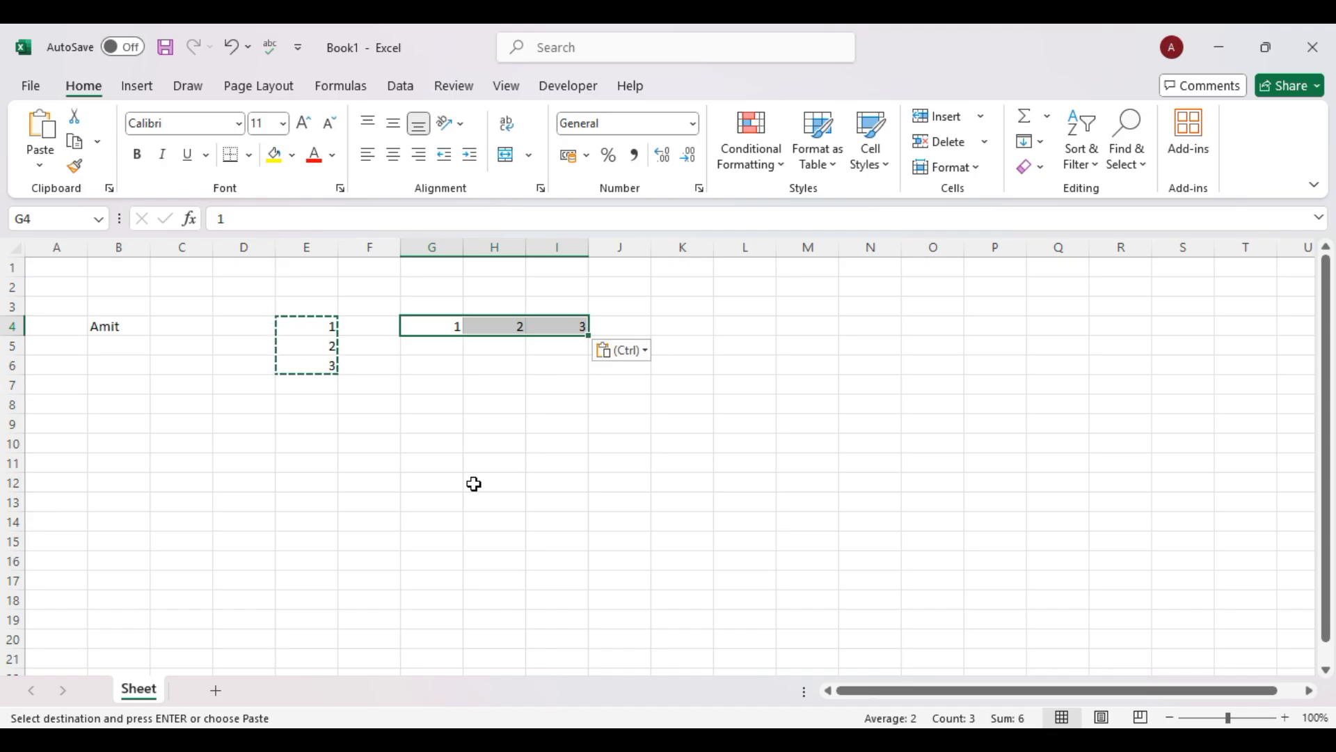
# Type bold Sunday and Monday in C4:C5, fill down to Saturday at C10, and autofit column C.
pyautogui.click(195, 326)
pyautogui.hotkey('ctrl', 'b')
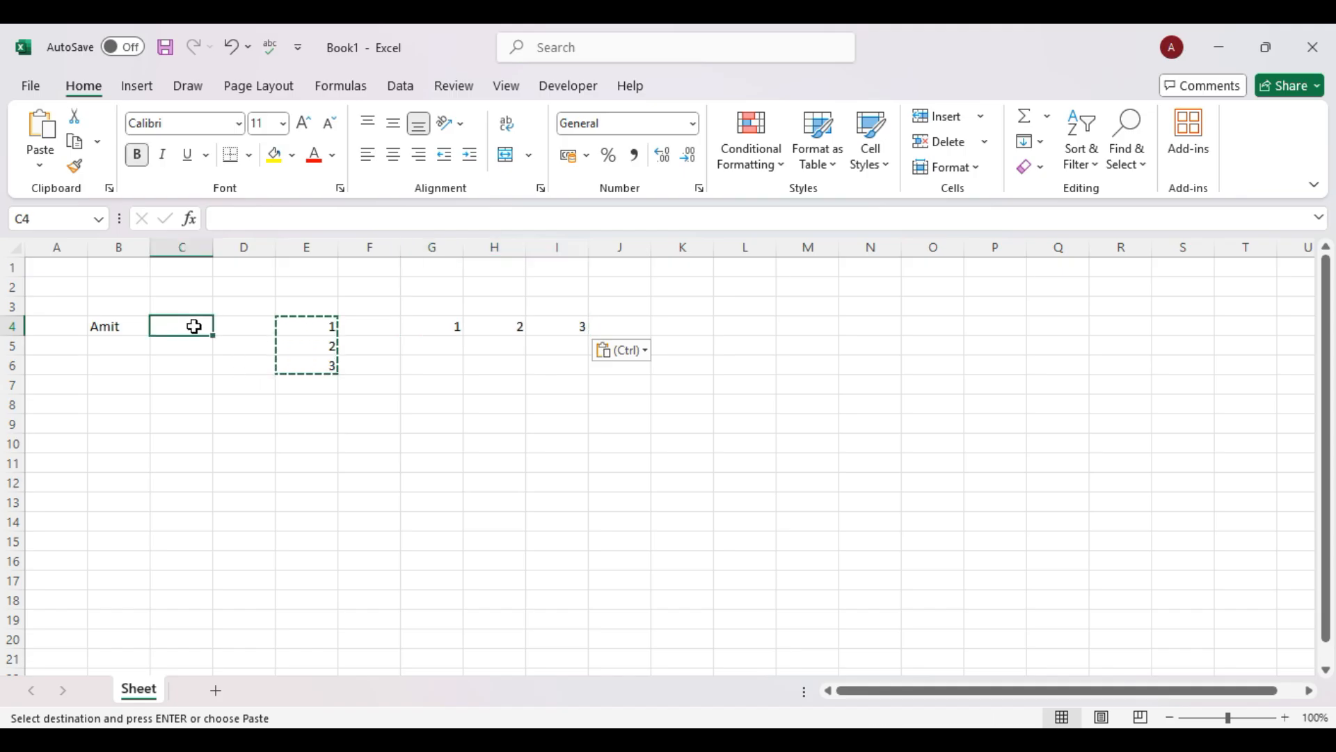
pyautogui.write('Sunday')
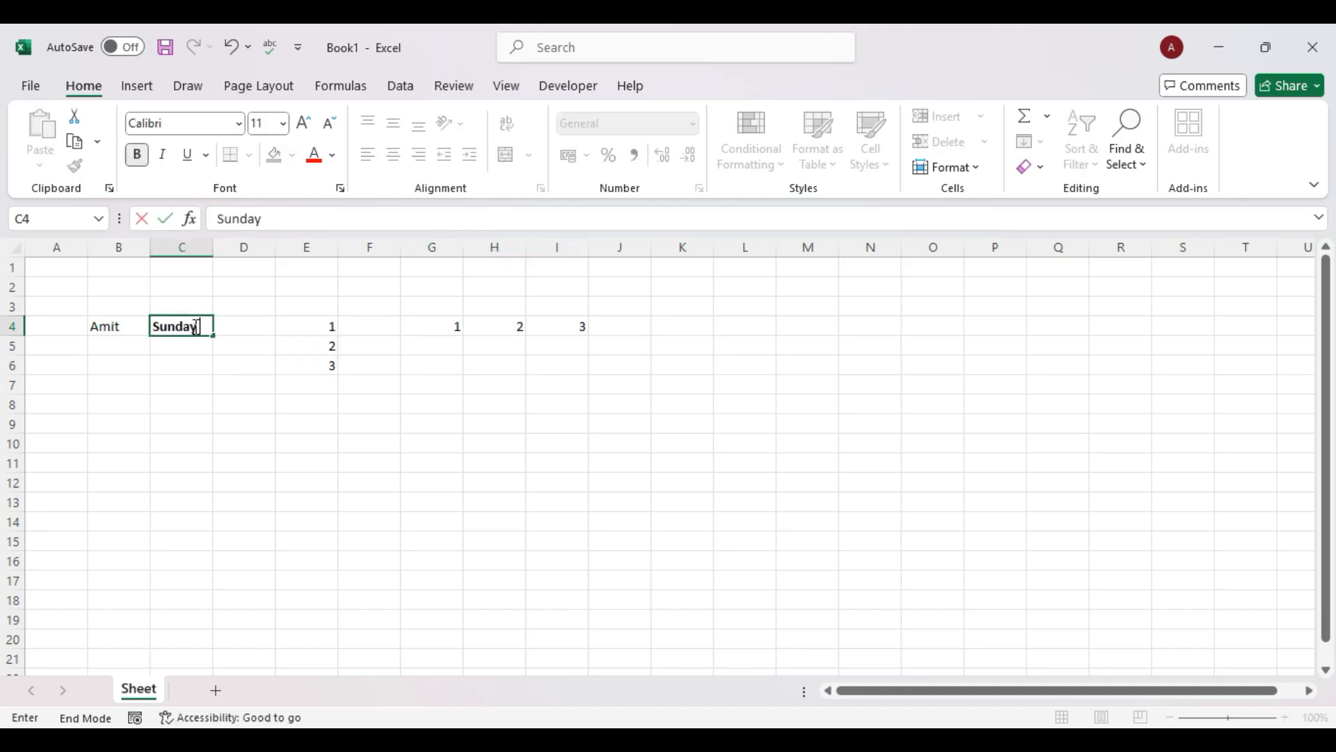
pyautogui.press('Return')
pyautogui.write('Monday')
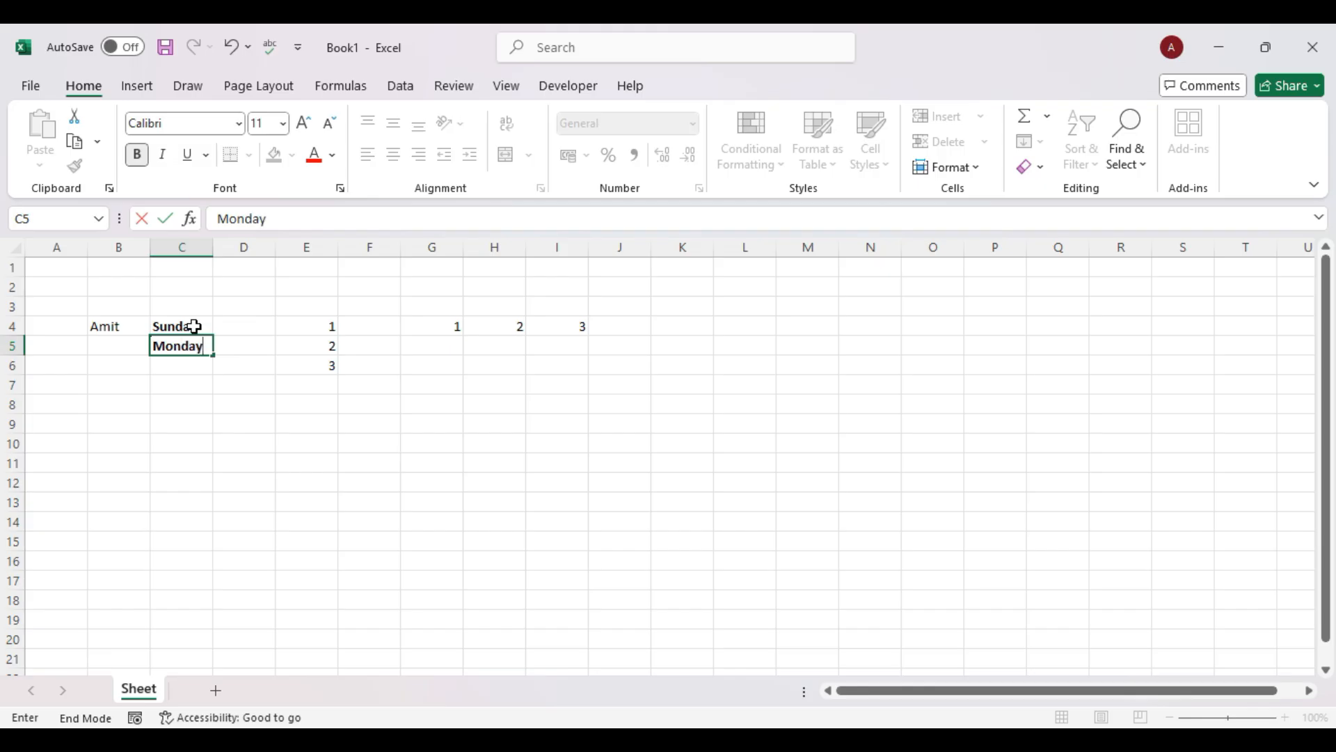
pyautogui.press('Return')
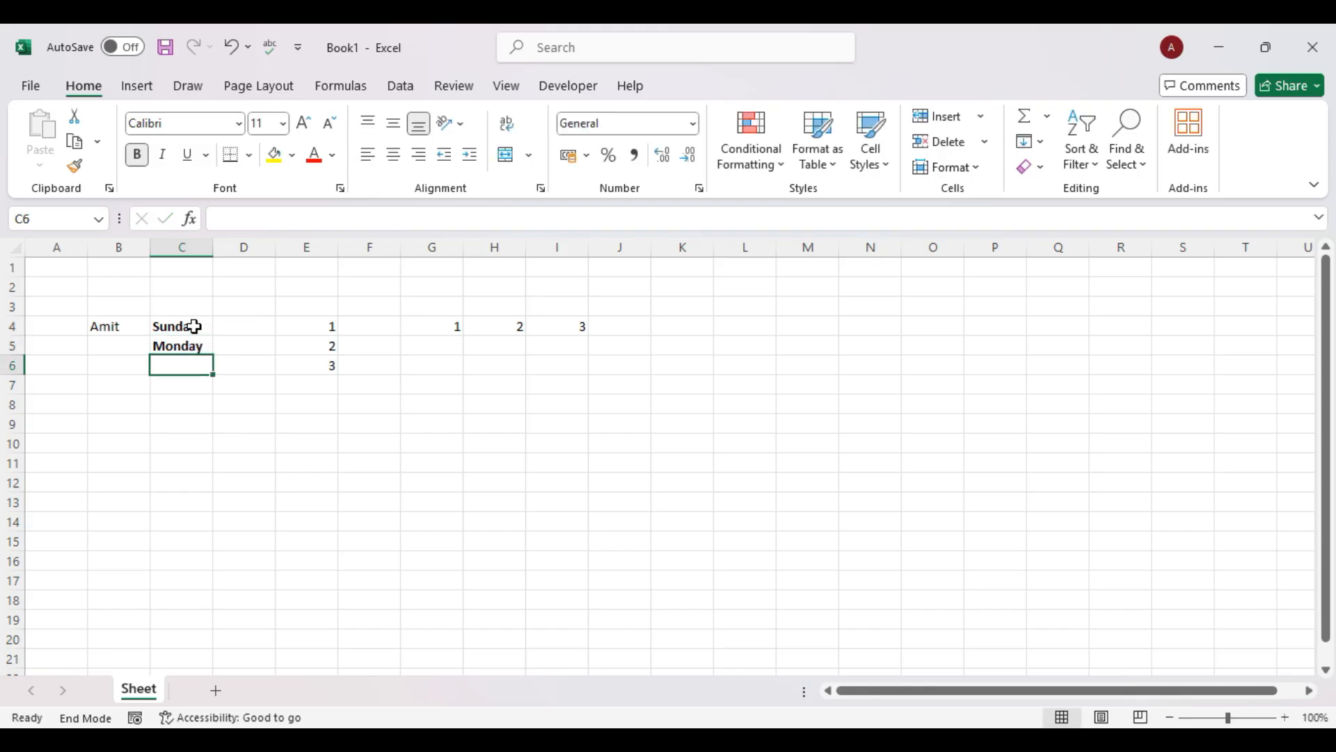
pyautogui.moveTo(198, 326); pyautogui.dragTo(213, 452)
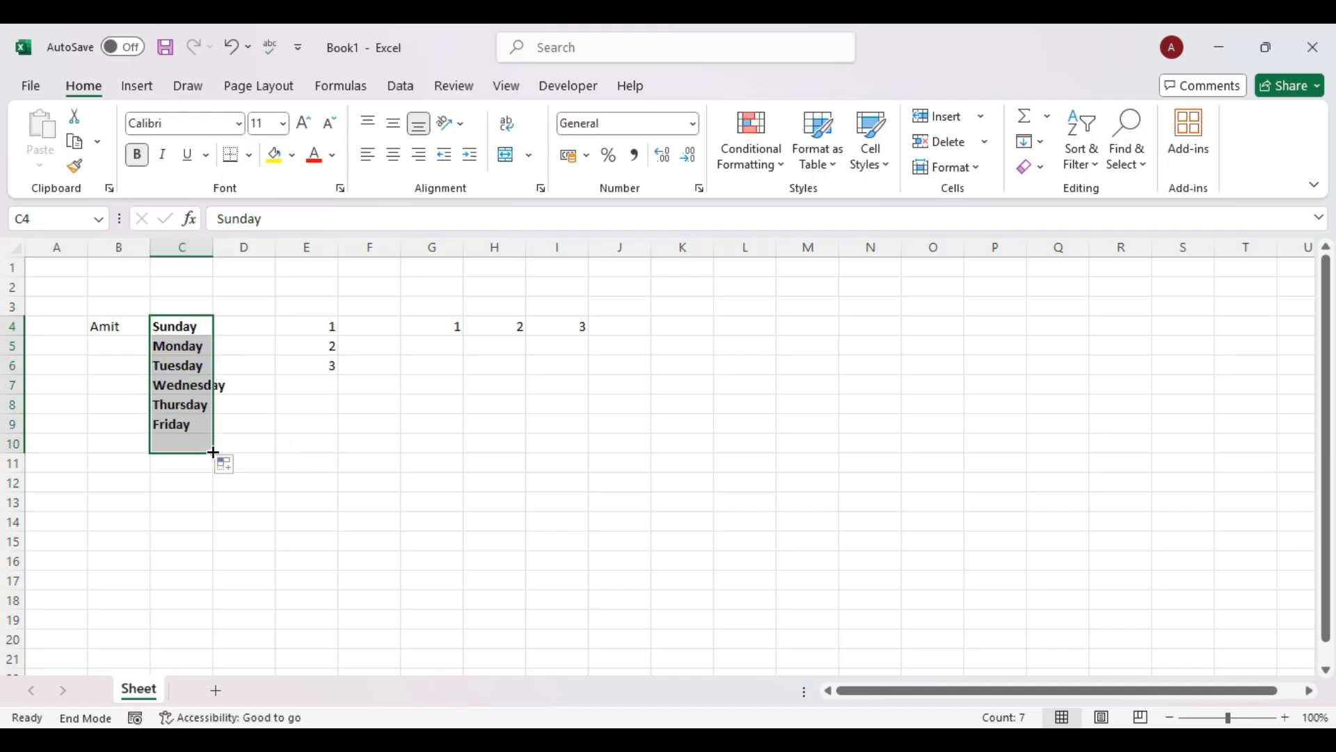
pyautogui.doubleClick(215, 247)
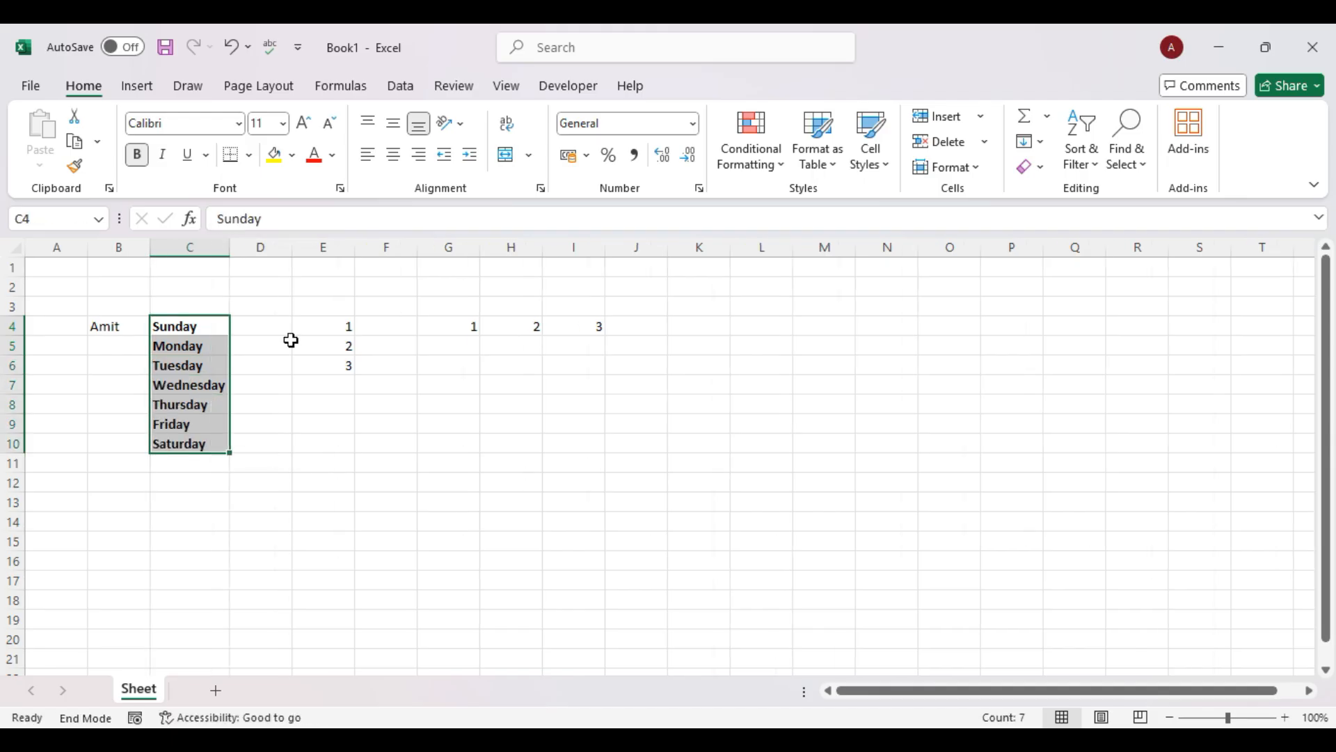
# Copy the weekdays from C4:C10 and paste them transposed across D4:J4.
pyautogui.hotkey('ctrl', 'c')
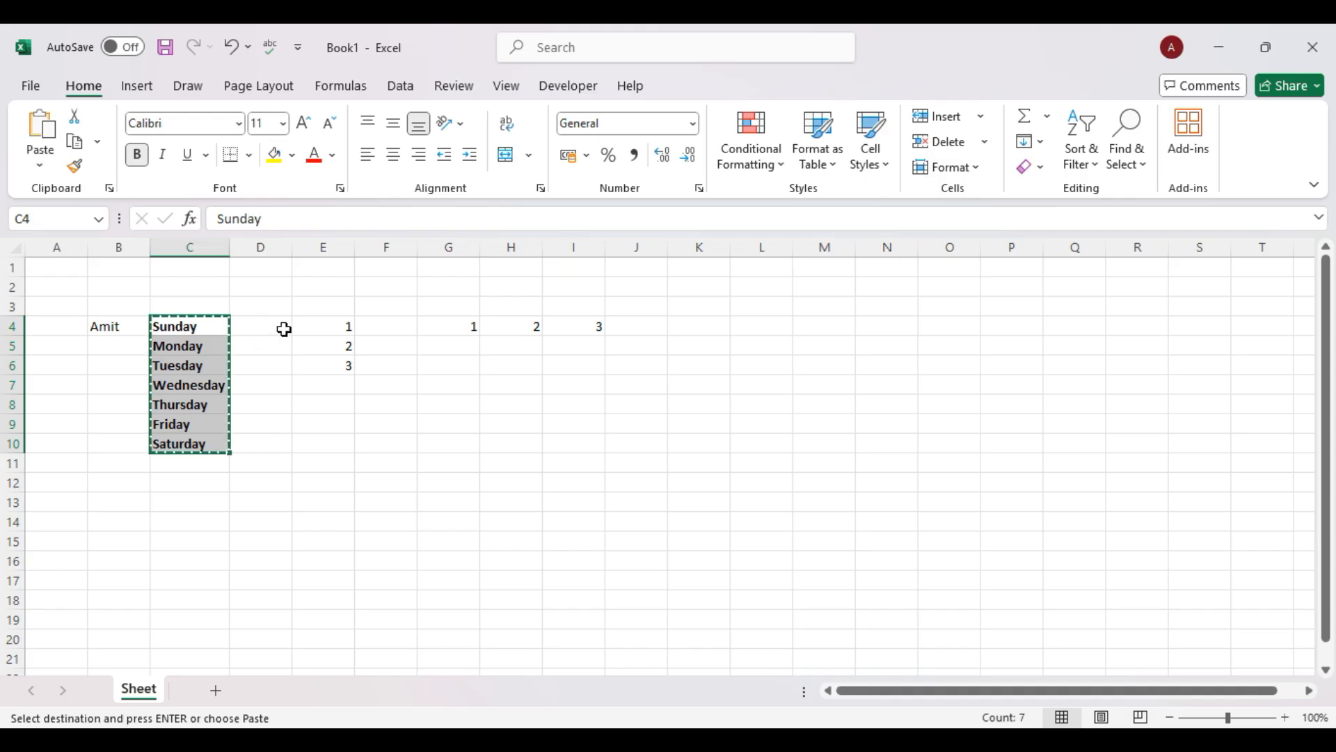
pyautogui.click(275, 326)
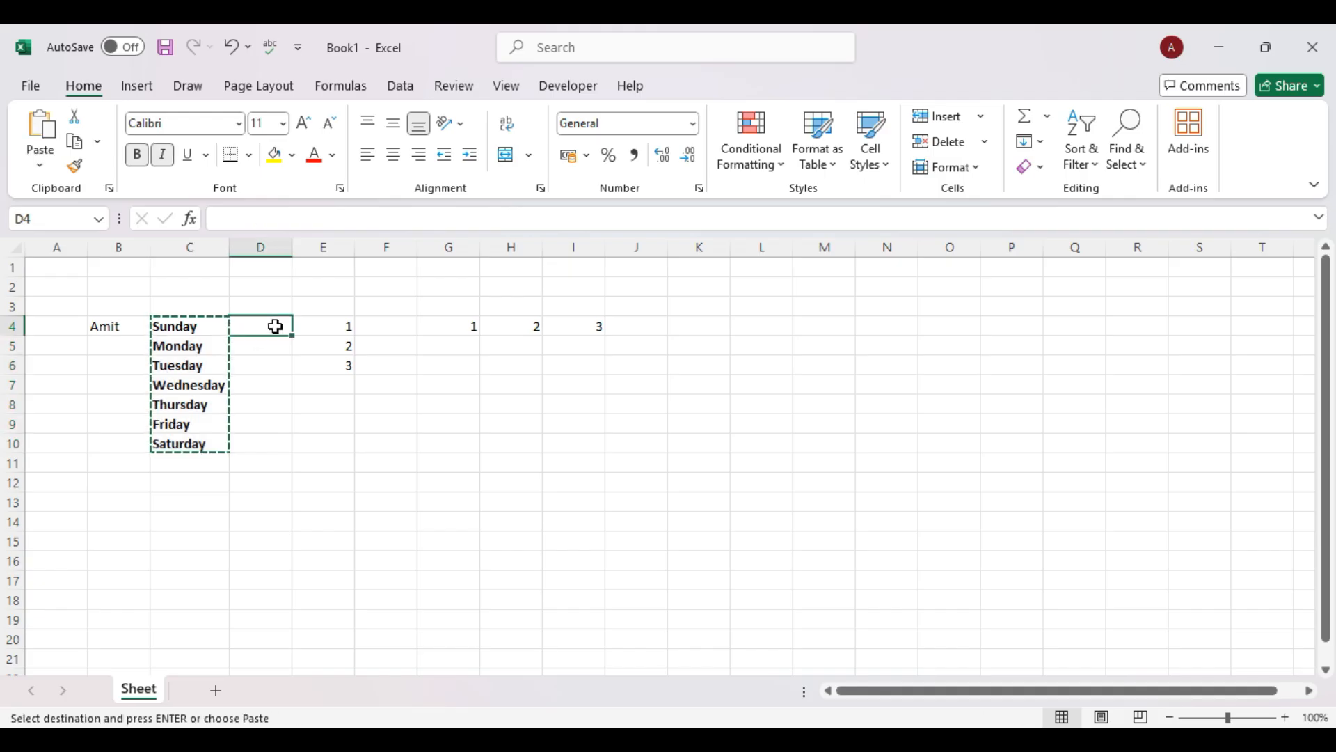
pyautogui.click(39, 165)
pyautogui.click(67, 252)
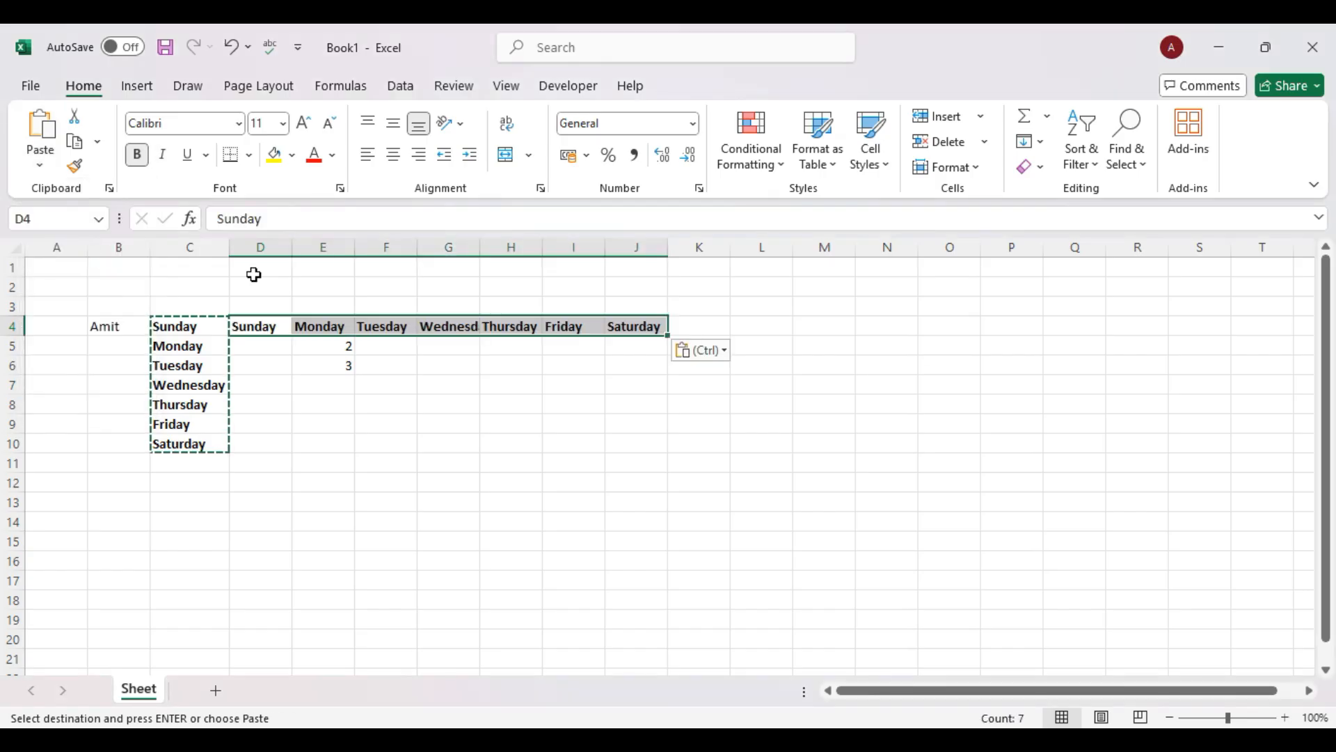
# AutoFit columns D through I to their day names so Wednesday shows fully.
pyautogui.doubleClick(291, 248)
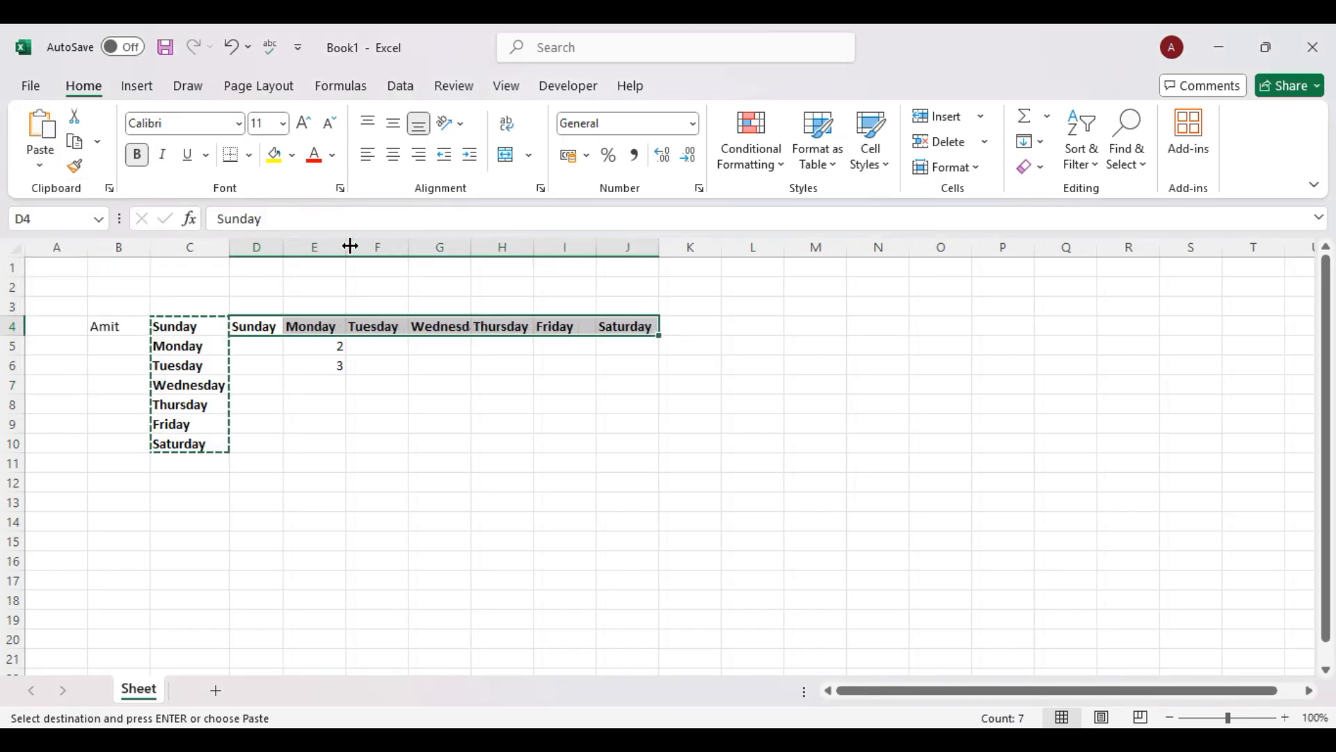
pyautogui.doubleClick(345, 245)
pyautogui.click(414, 247)
pyautogui.moveTo(403, 245); pyautogui.dragTo(402, 245)
pyautogui.doubleClick(403, 245)
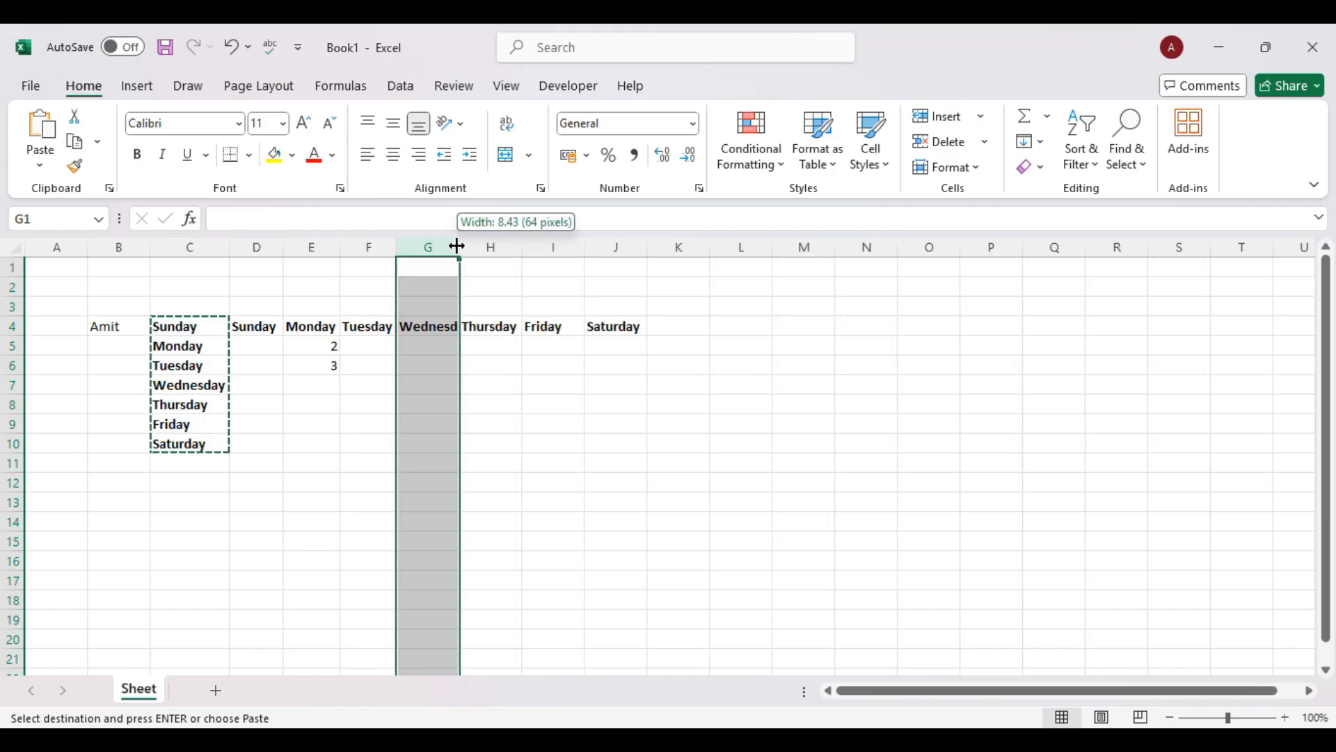
pyautogui.doubleClick(460, 245)
pyautogui.doubleClick(537, 248)
pyautogui.moveTo(599, 245); pyautogui.dragTo(599, 245)
pyautogui.doubleClick(598, 245)
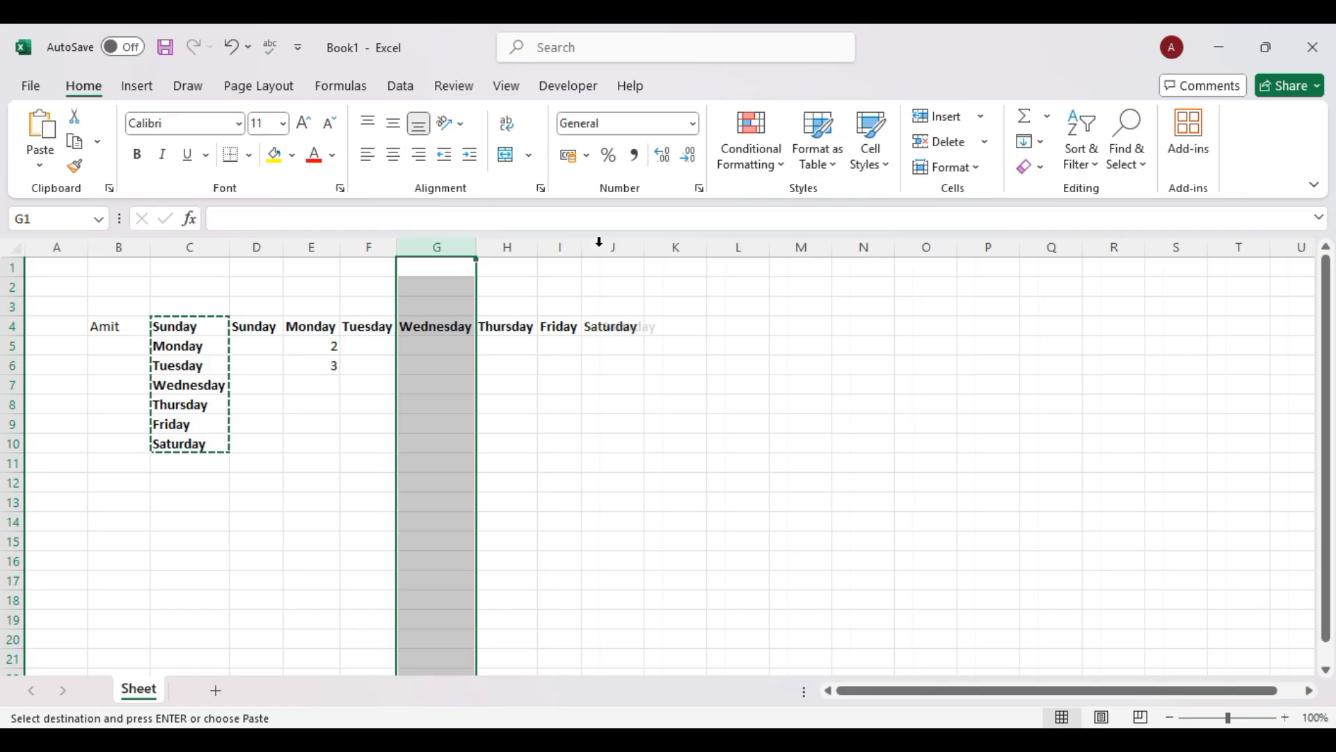
# Open and close the paste options, then select the numbers 2 and 3 in E5:E6.
pyautogui.click(671, 423)
pyautogui.click(46, 169)
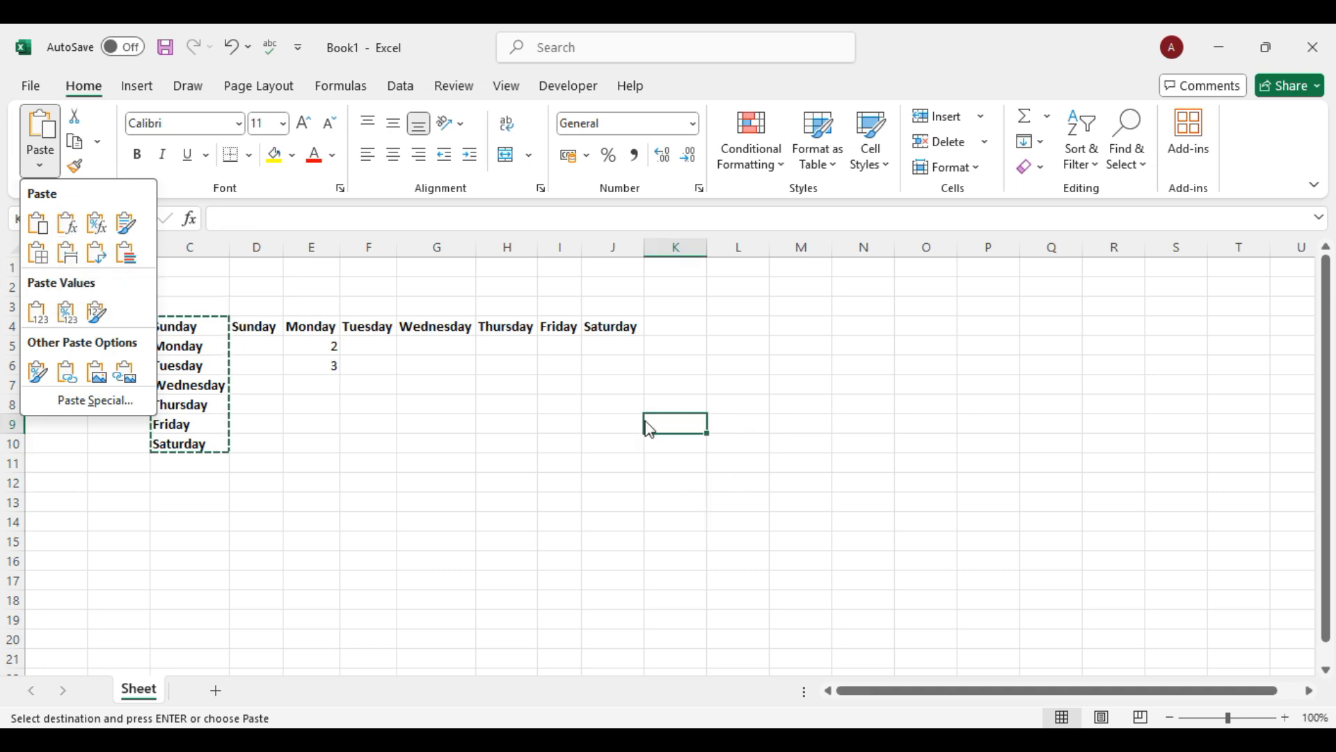
pyautogui.click(467, 432)
pyautogui.click(585, 426)
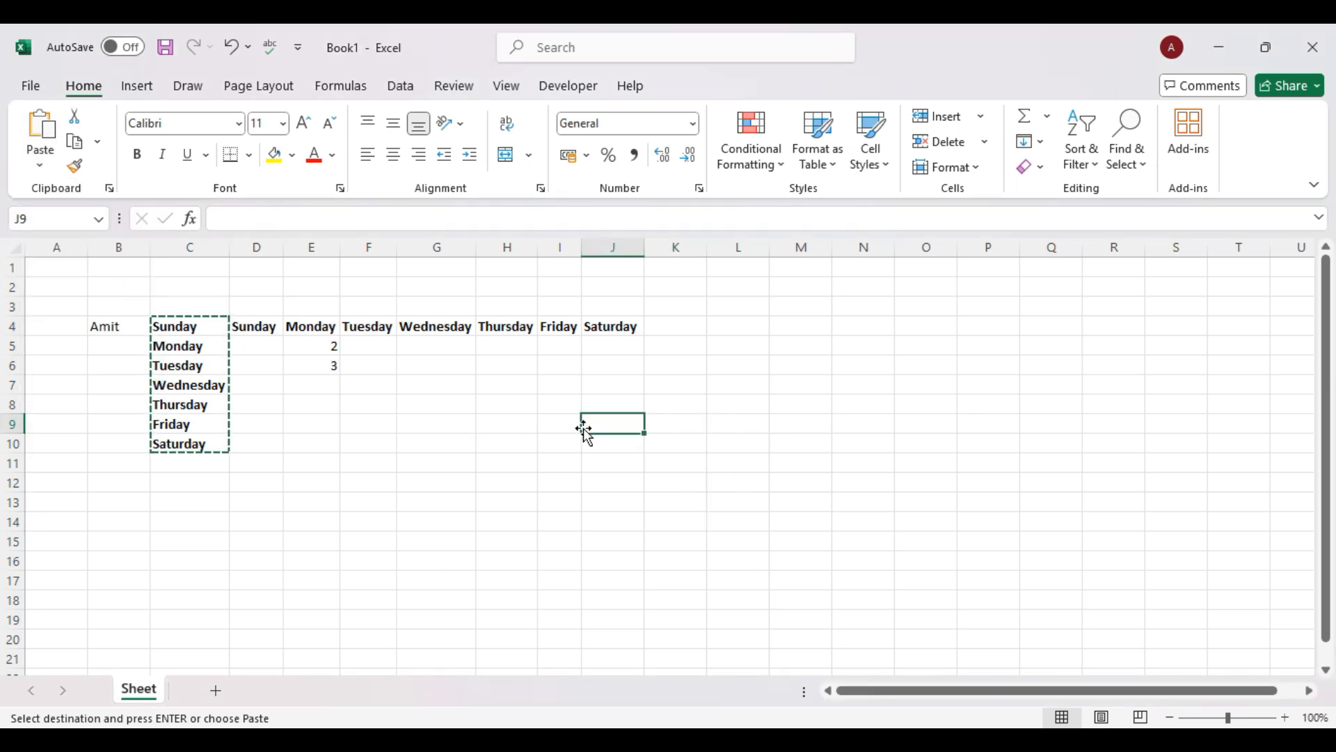
pyautogui.moveTo(177, 326); pyautogui.dragTo(181, 444)
pyautogui.click(692, 471)
pyautogui.click(683, 352)
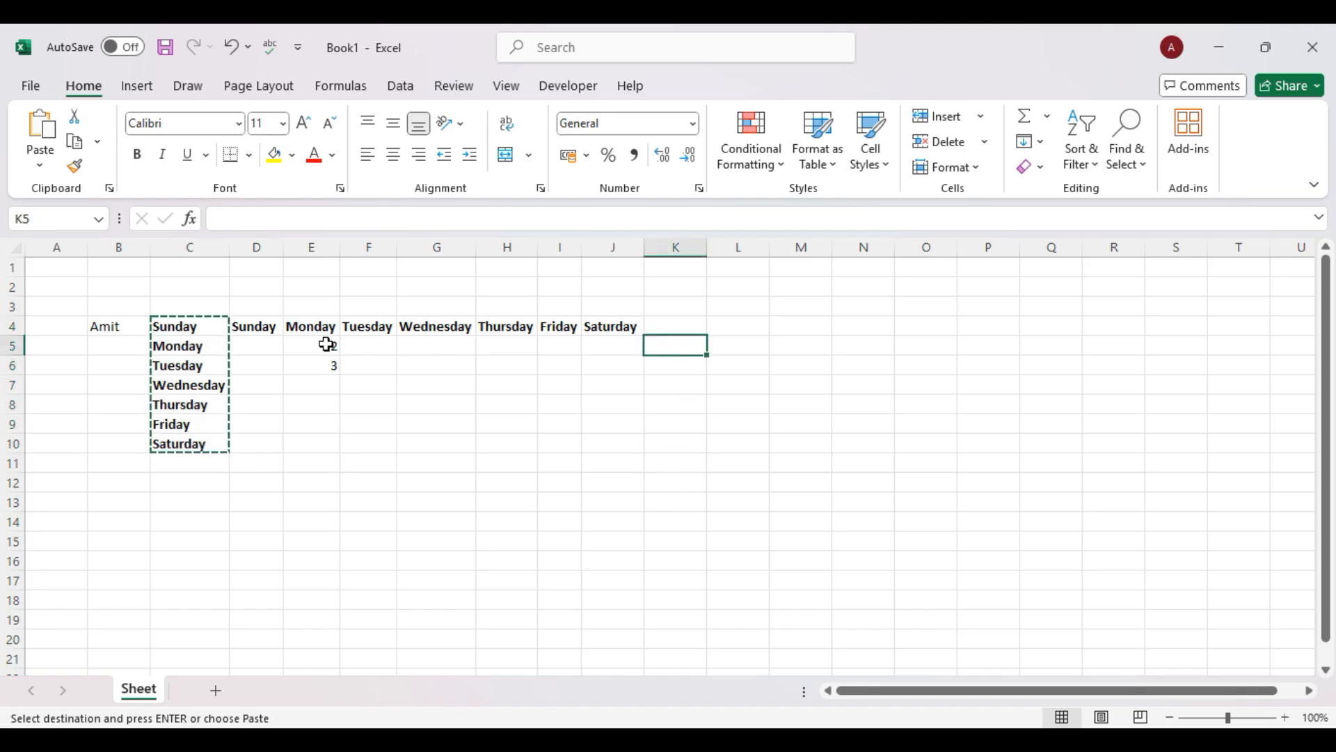
pyautogui.moveTo(328, 345); pyautogui.dragTo(328, 358)
# Enter =SUM(E5:E6) in E7 to total 2 and 3 as 5.
pyautogui.click(329, 389)
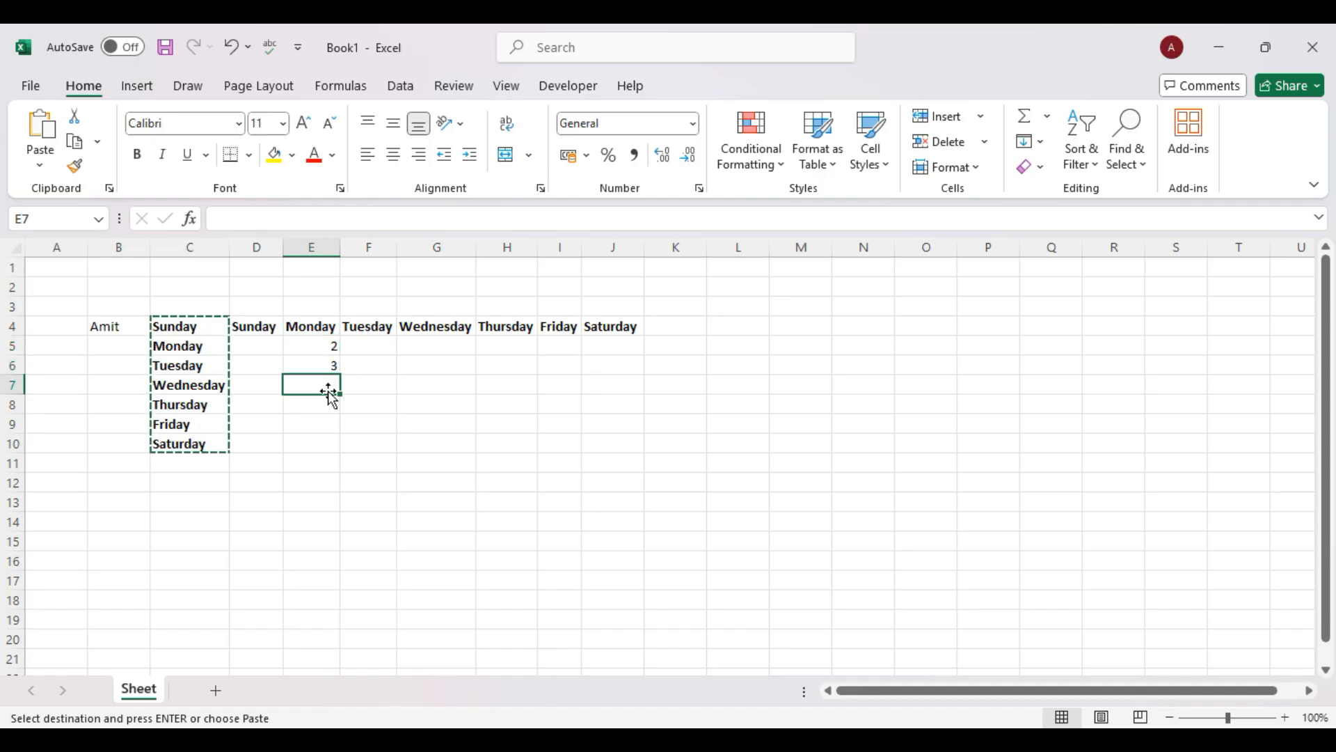
pyautogui.write('=sum(')
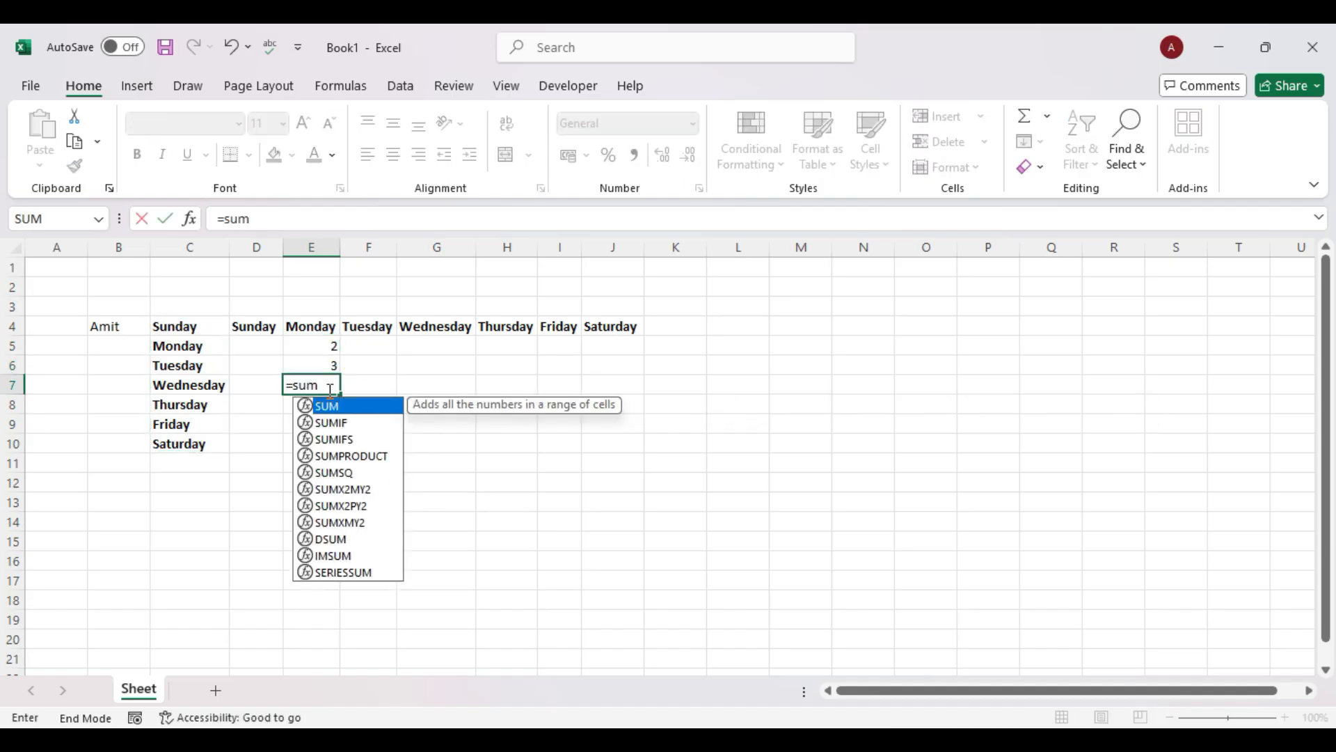
pyautogui.moveTo(320, 348); pyautogui.dragTo(319, 361)
pyautogui.write(')')
pyautogui.press('Return')
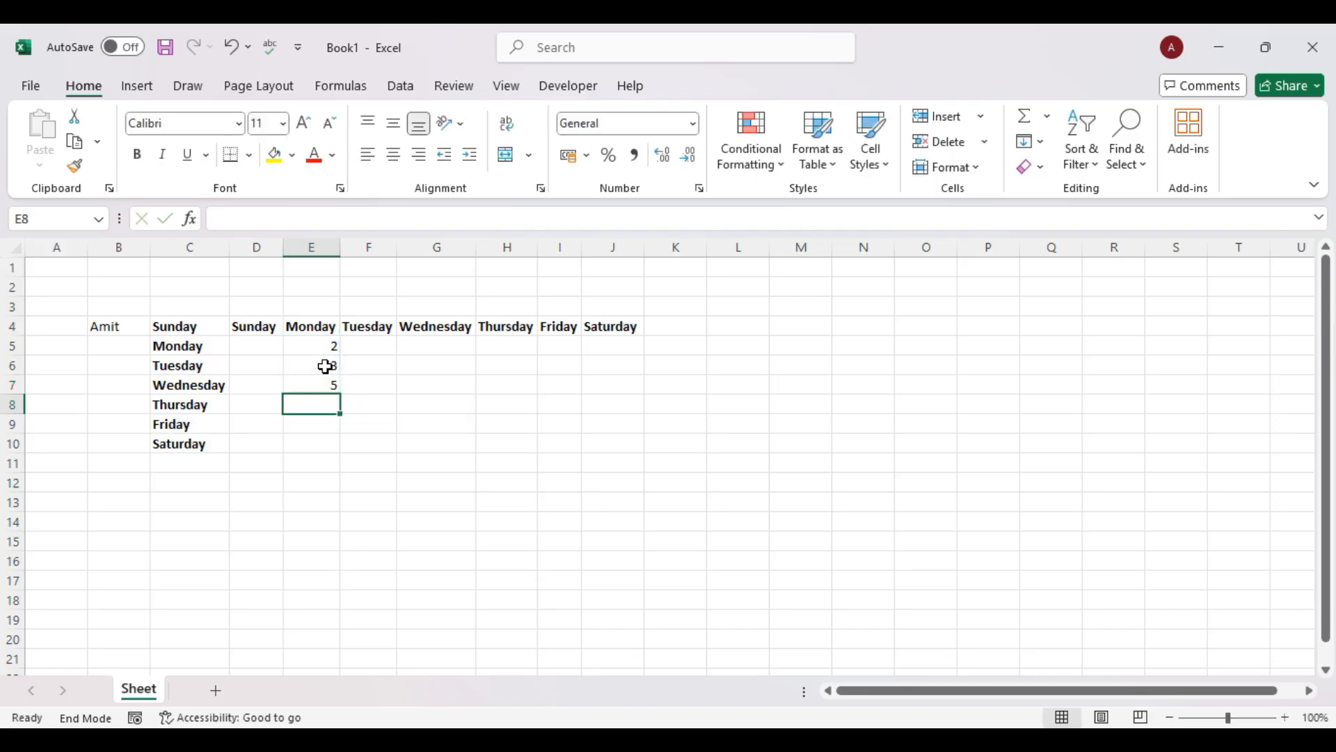
# Copy the E7 sum cell and select J7 as the destination.
pyautogui.click(327, 383)
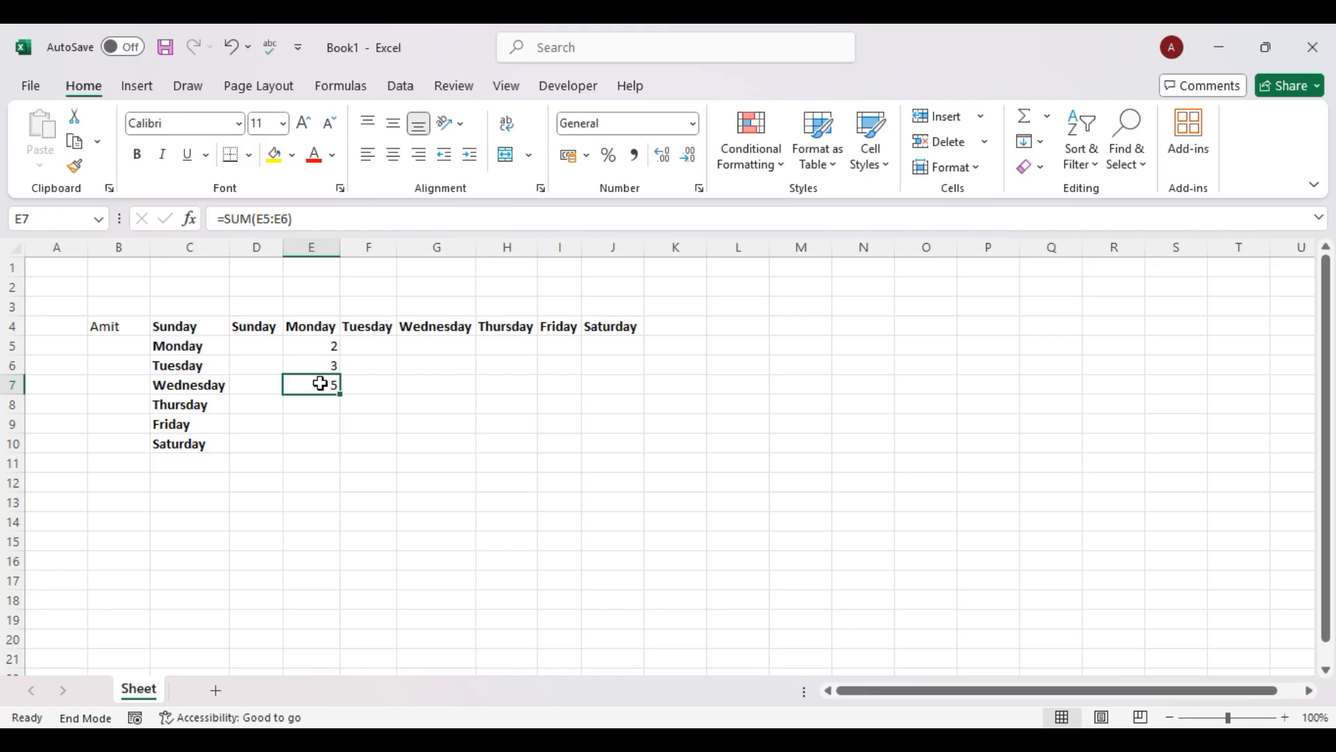
pyautogui.hotkey('ctrl', 'c')
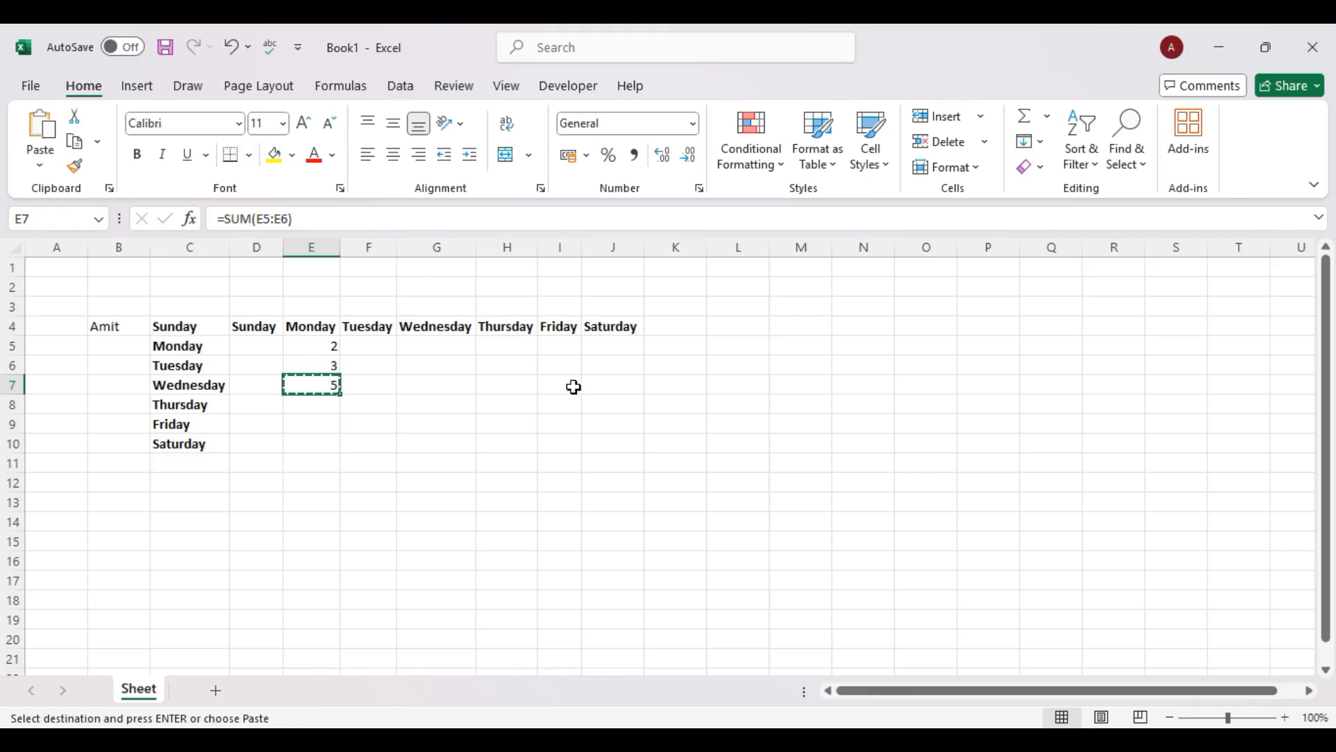
pyautogui.click(618, 386)
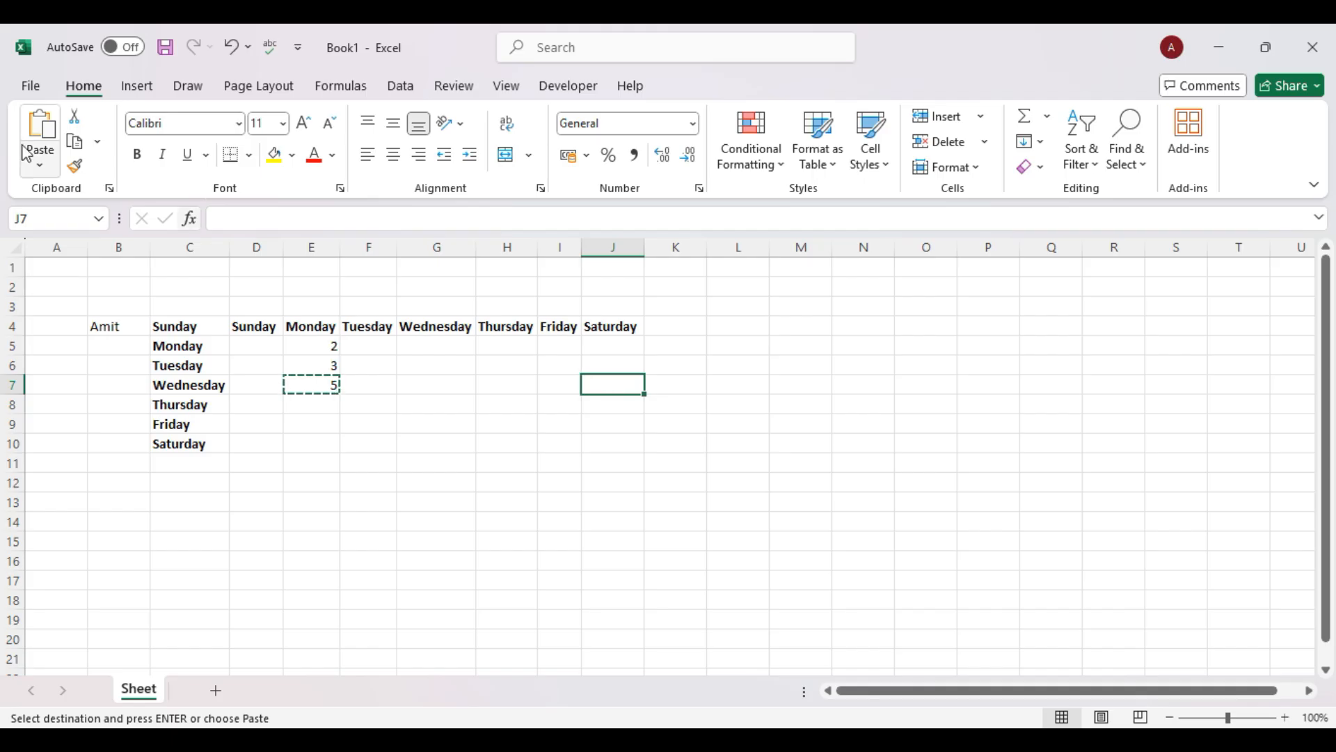
# Paste only the SUM formula into J7, then enter 5 in J5 and 9 in J6 to total 14.
pyautogui.click(40, 165)
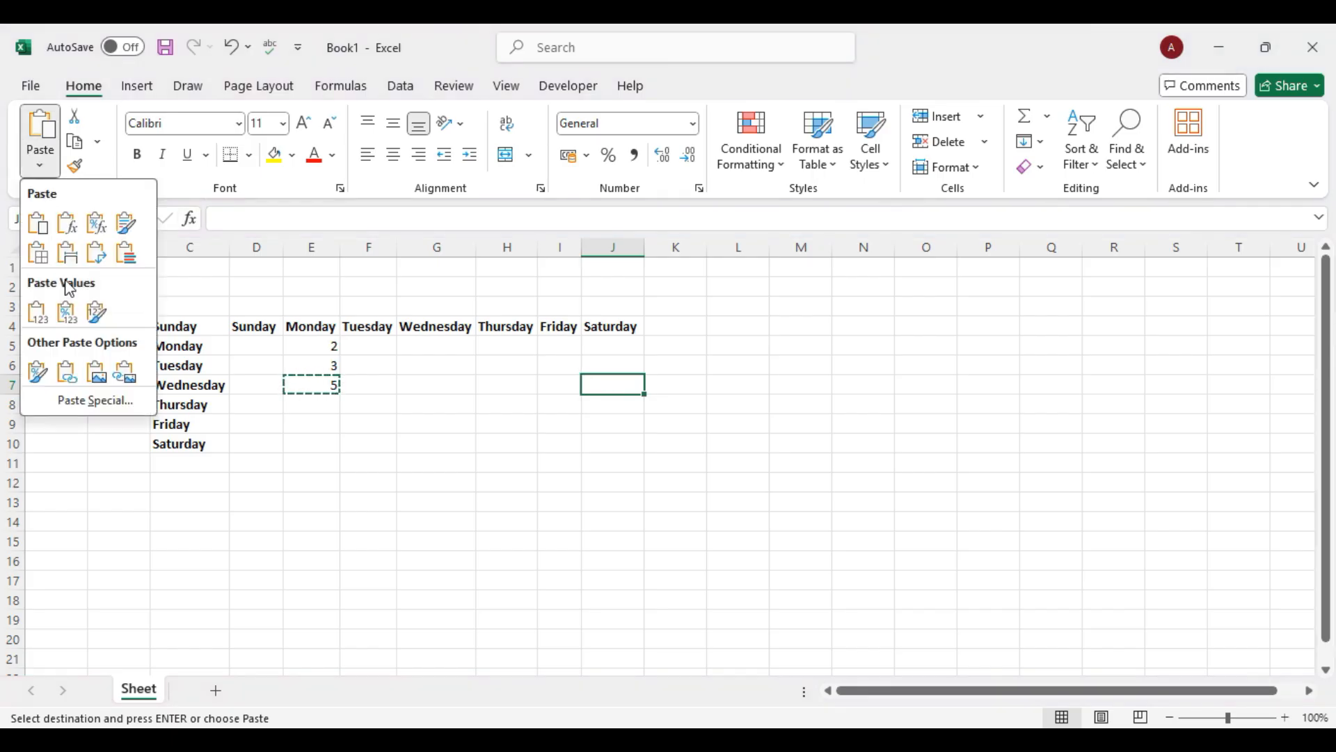
pyautogui.click(76, 229)
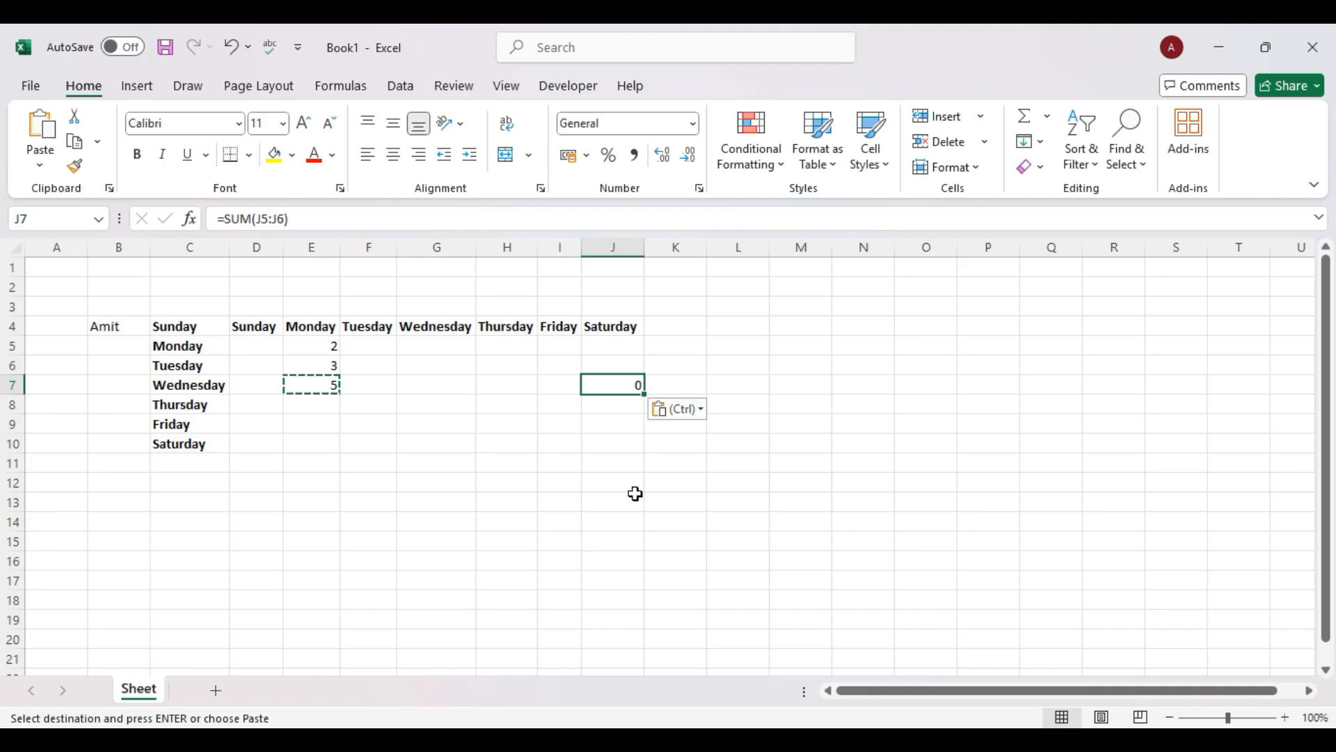
pyautogui.click(835, 479)
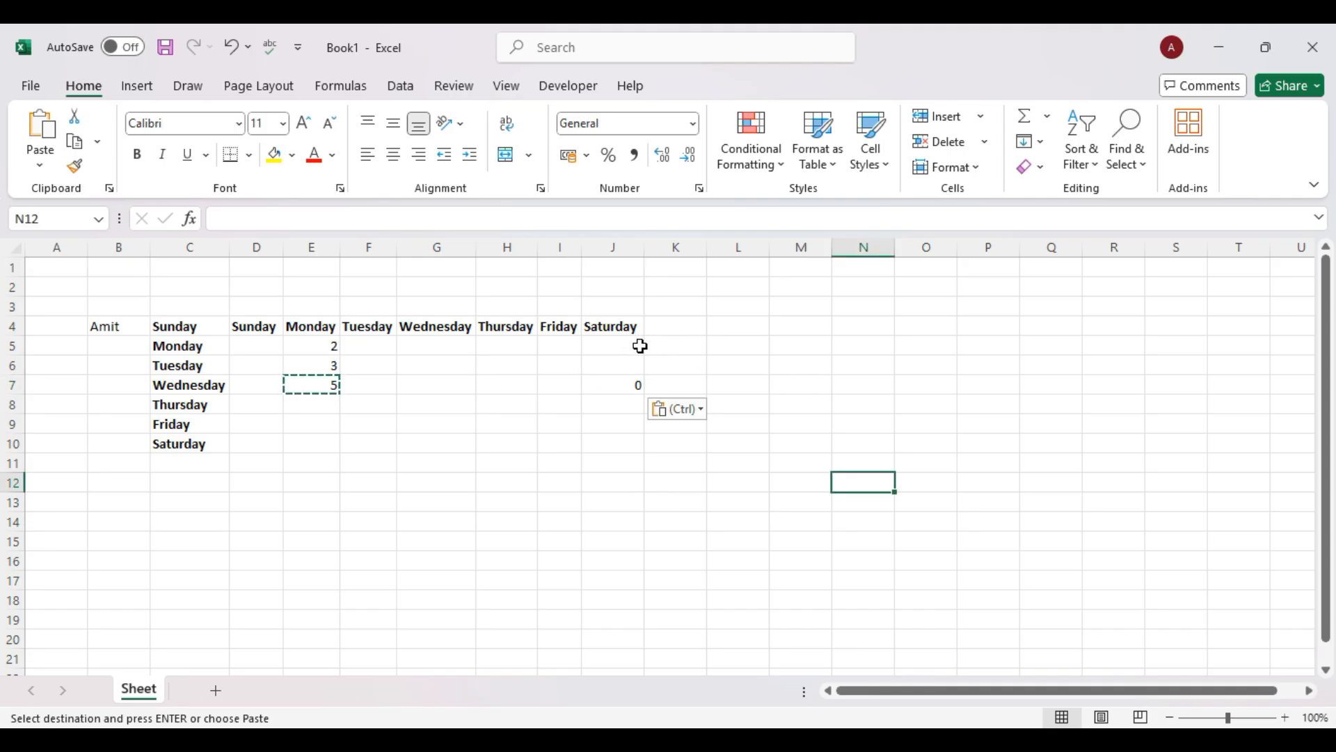
pyautogui.click(637, 347)
pyautogui.write('5')
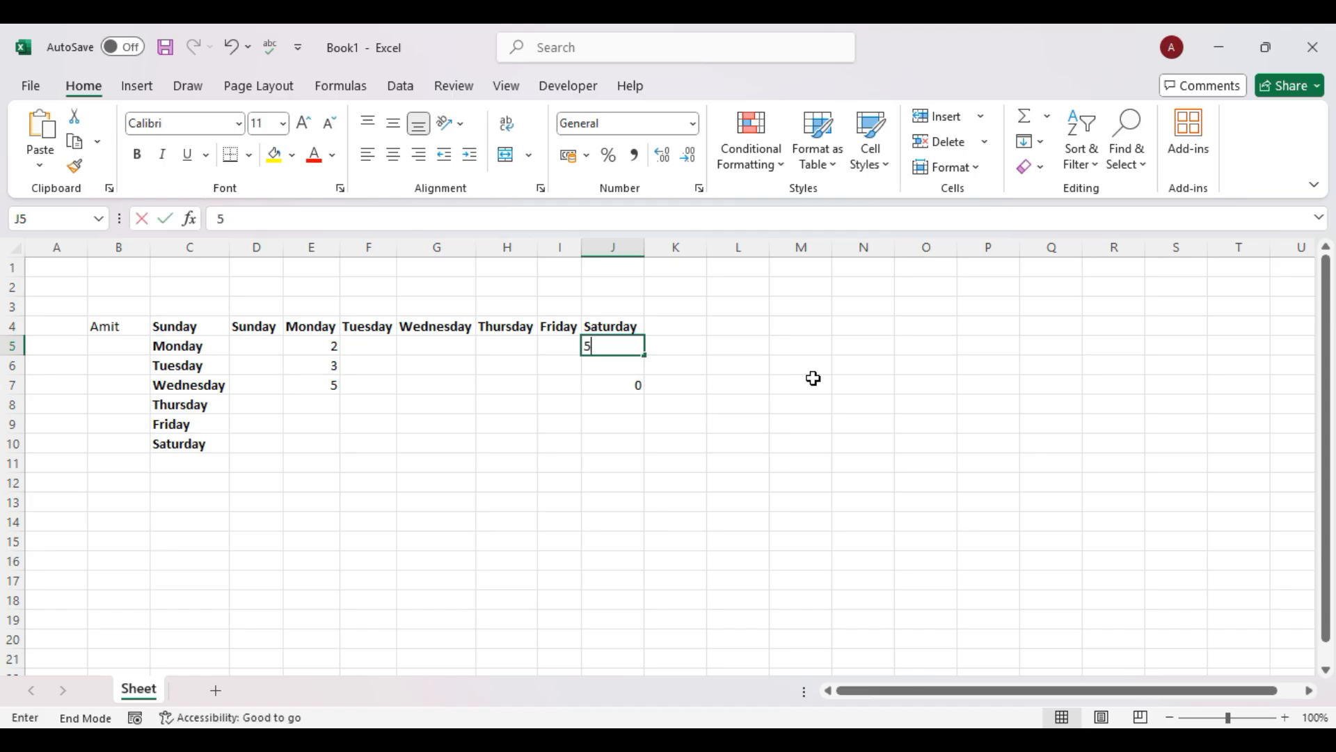
pyautogui.press('Return')
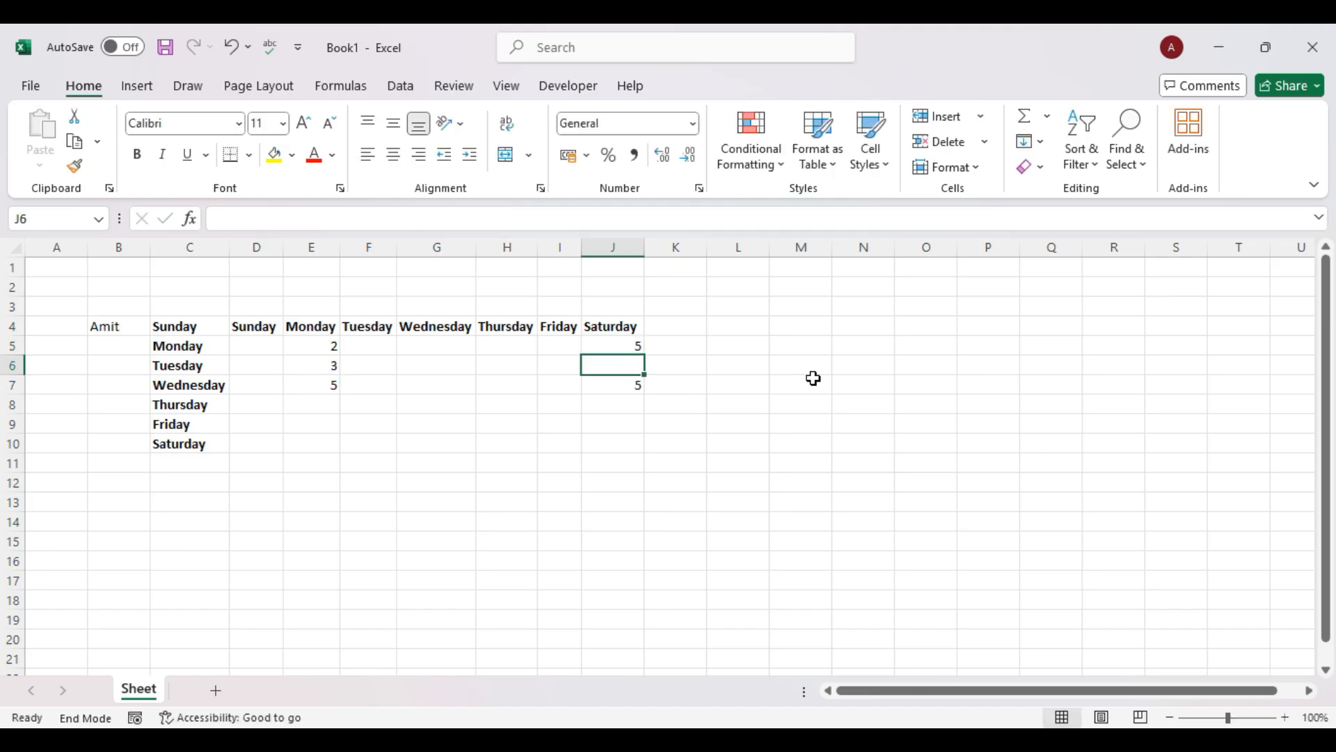
pyautogui.write('9')
pyautogui.press('Return')
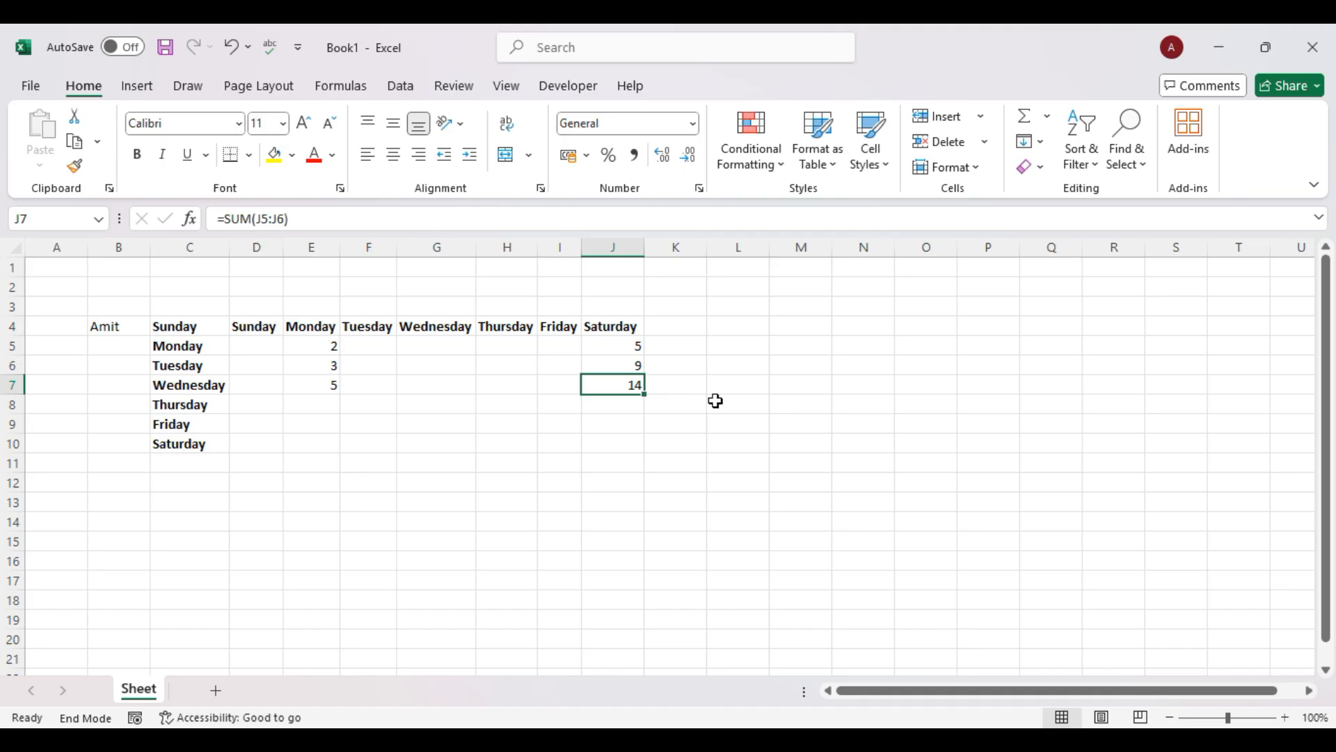
# Copy the E7 total into L7, delete that paste, and reselect E7 and L7.
pyautogui.click(330, 384)
pyautogui.hotkey('ctrl', 'c')
pyautogui.click(752, 386)
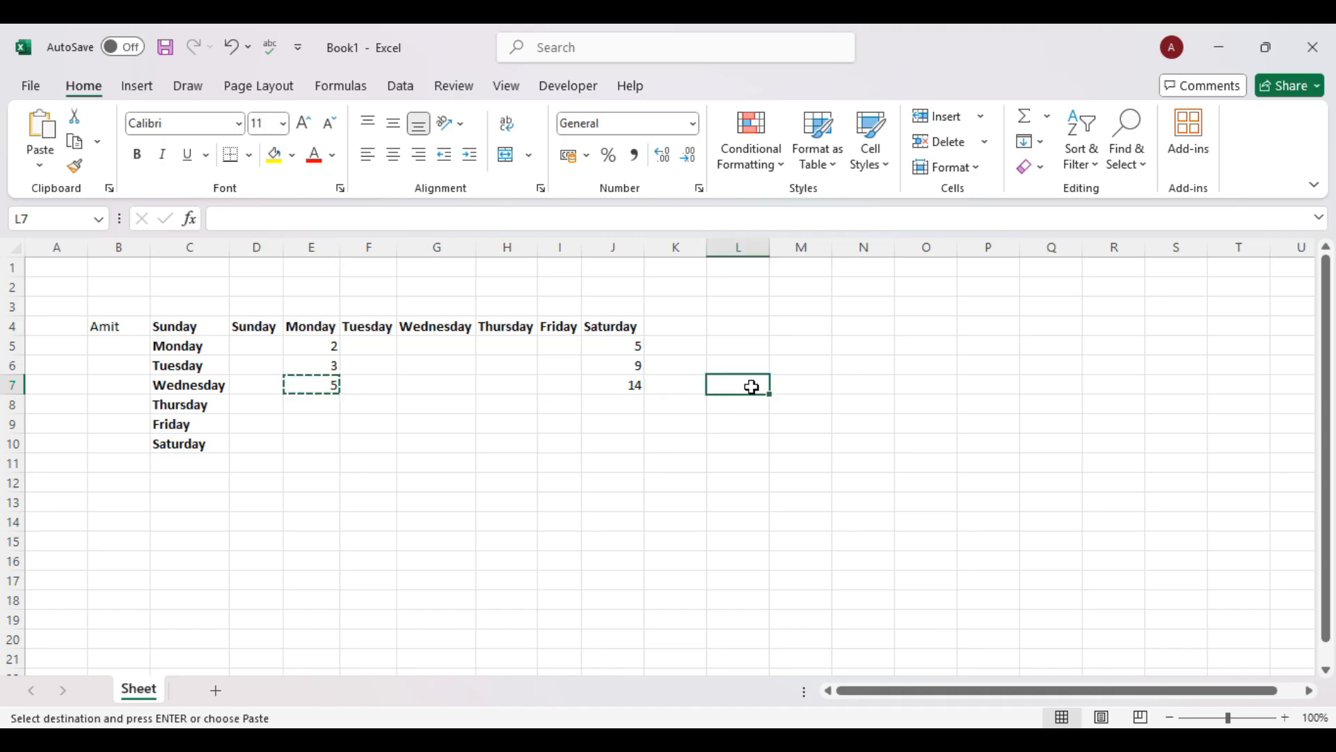
pyautogui.hotkey('ctrl', 'v')
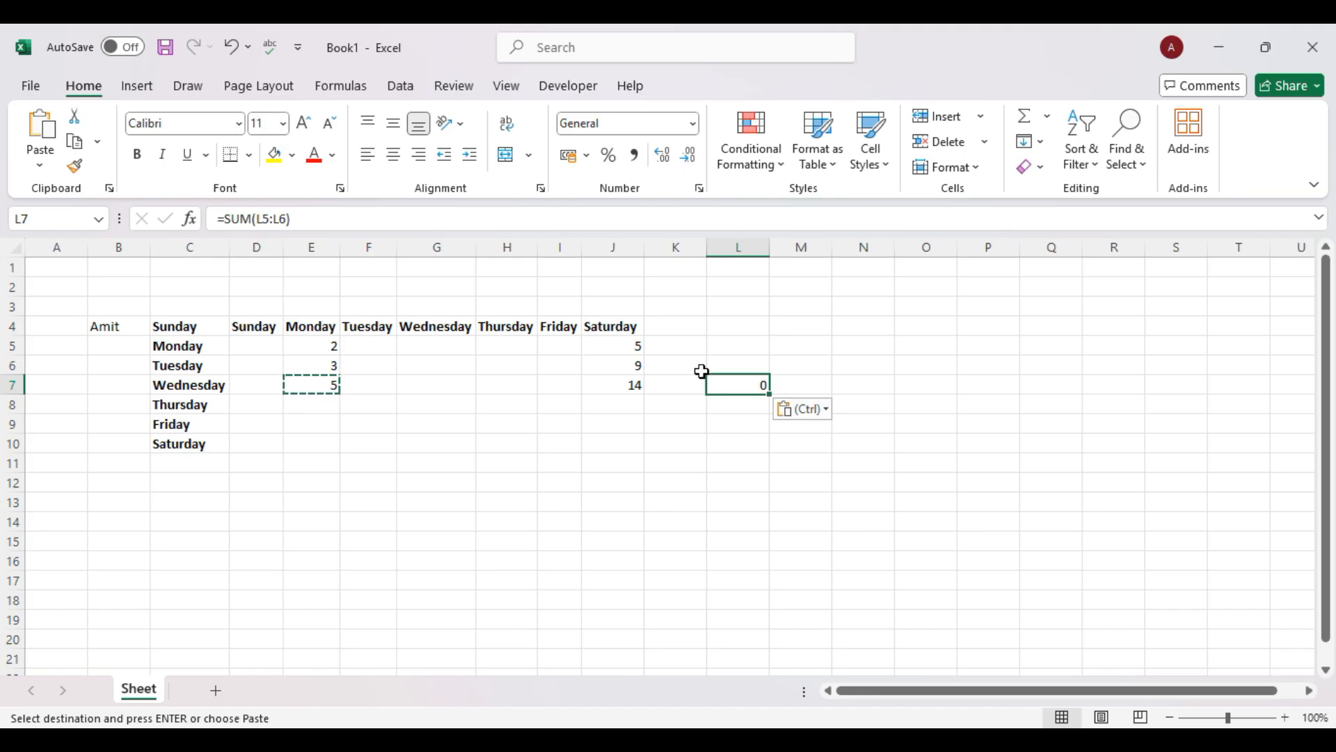
pyautogui.press('Delete')
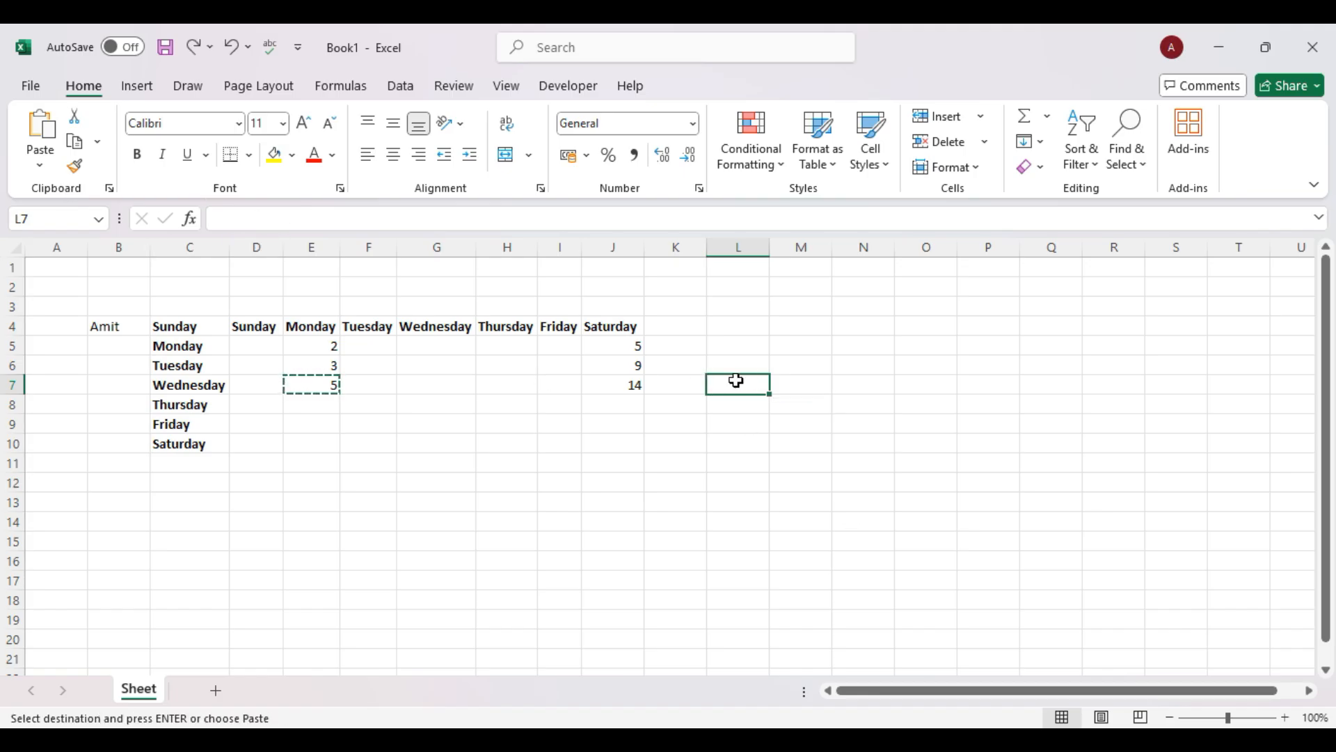
pyautogui.click(325, 388)
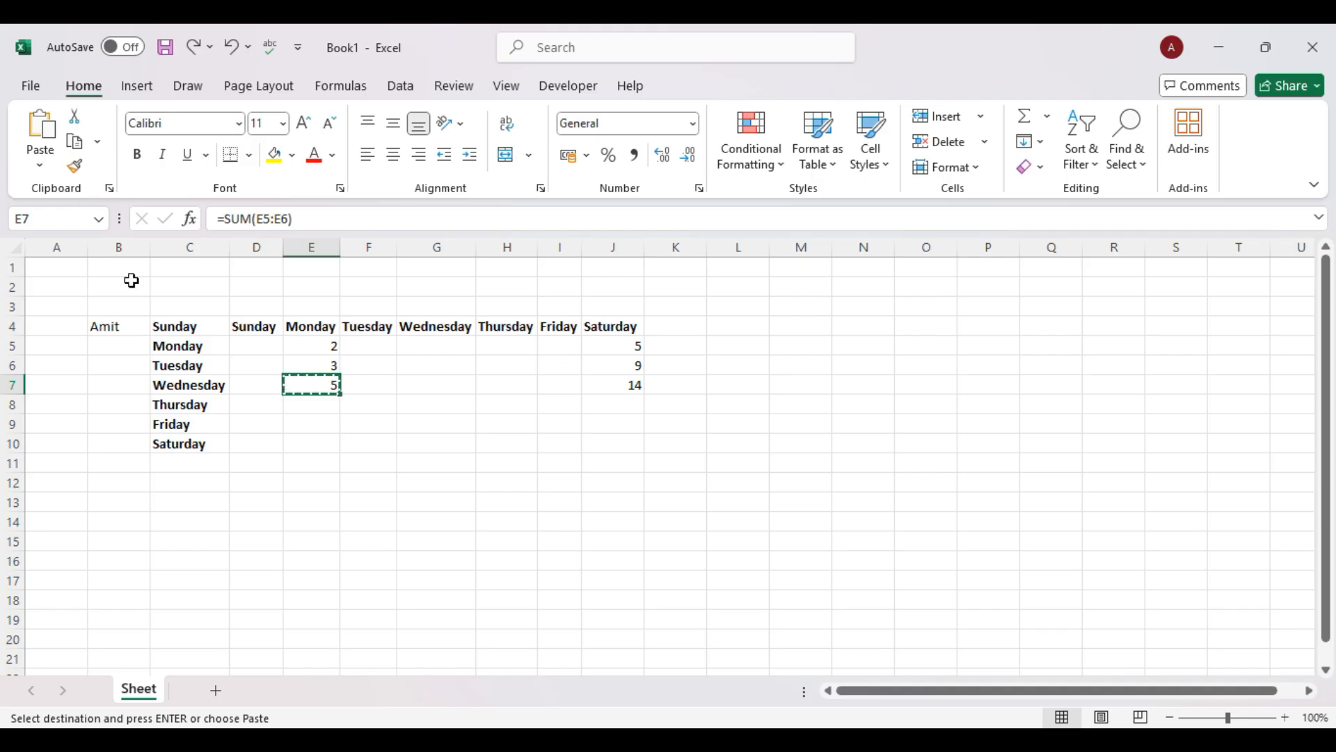
pyautogui.click(712, 384)
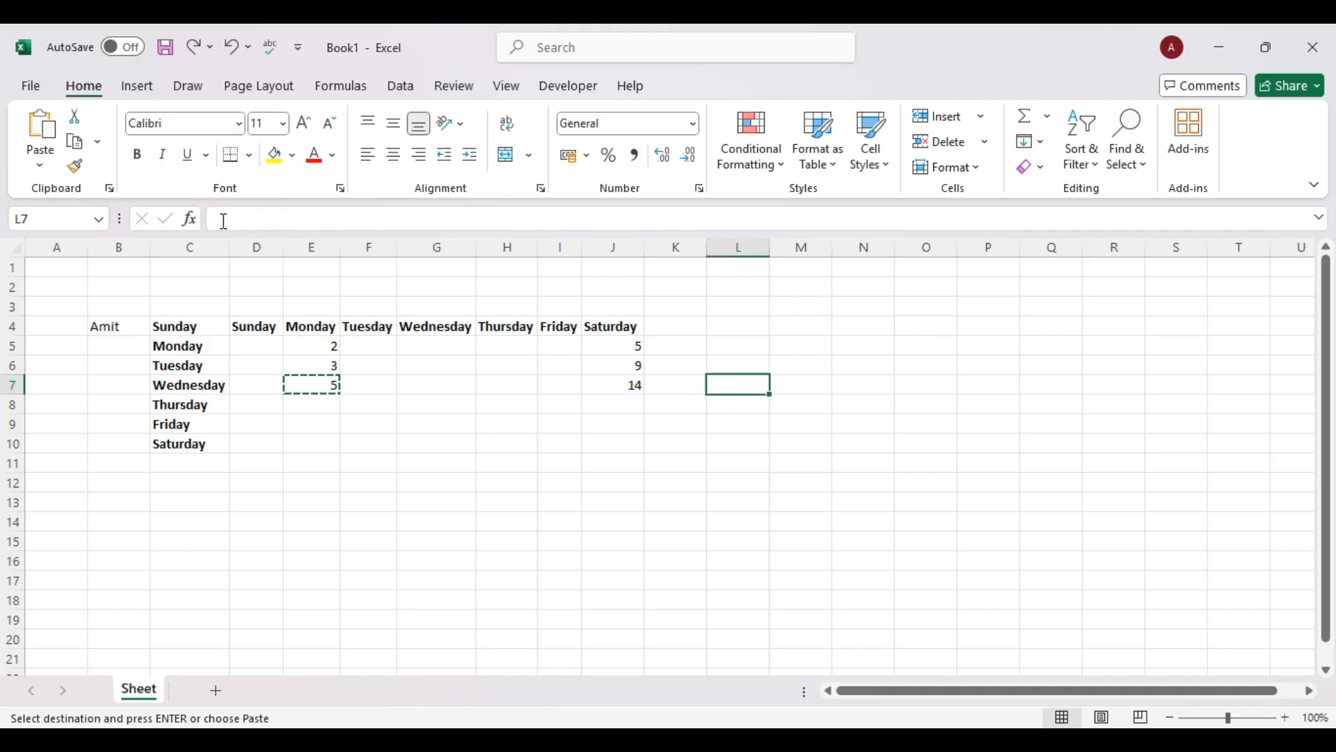
# Paste the E7 total into L7 as the plain value 5 using Paste Values.
pyautogui.click(39, 159)
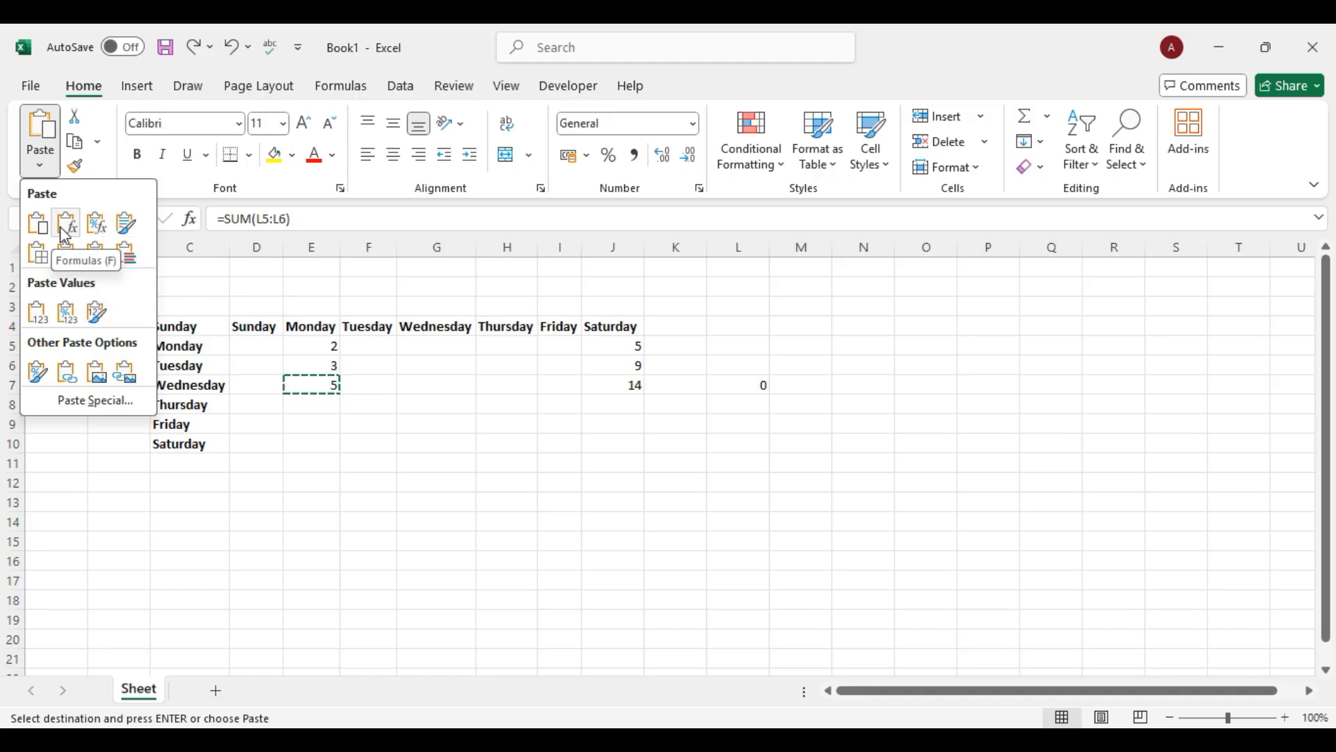
pyautogui.click(39, 314)
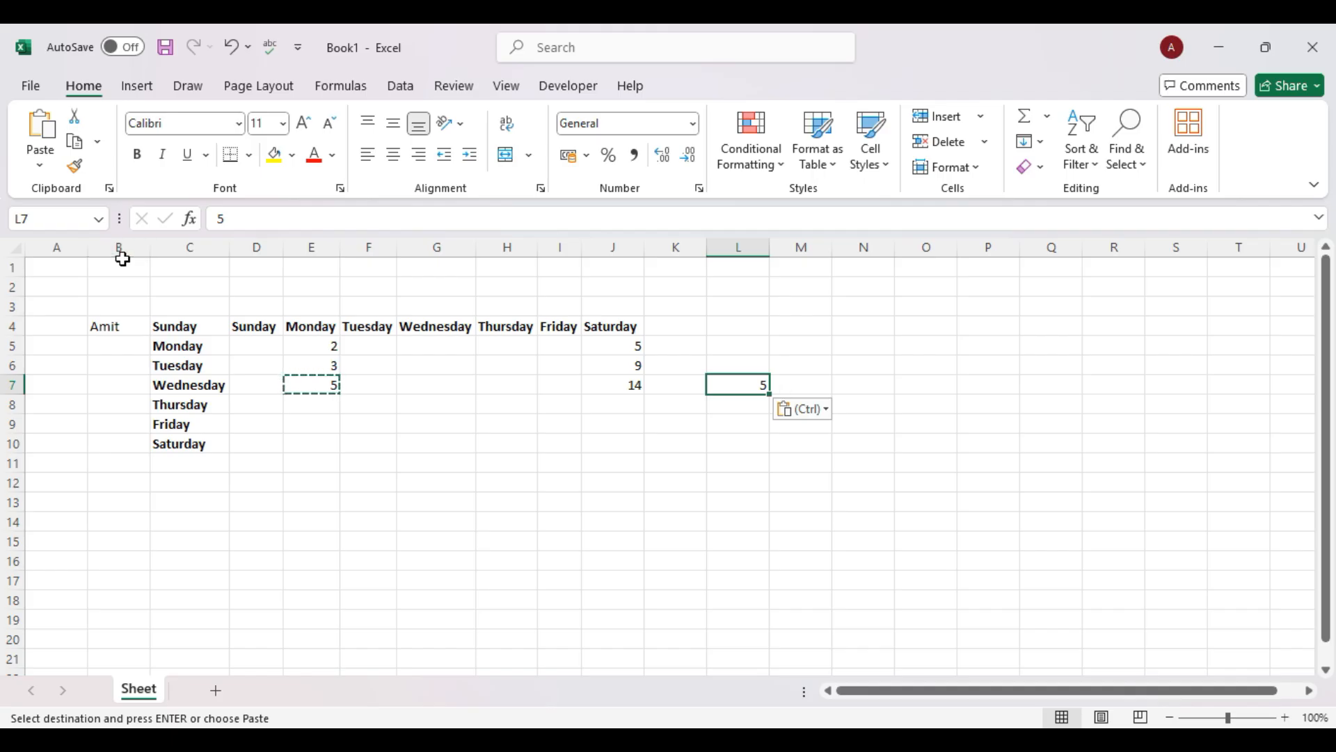
pyautogui.click(40, 165)
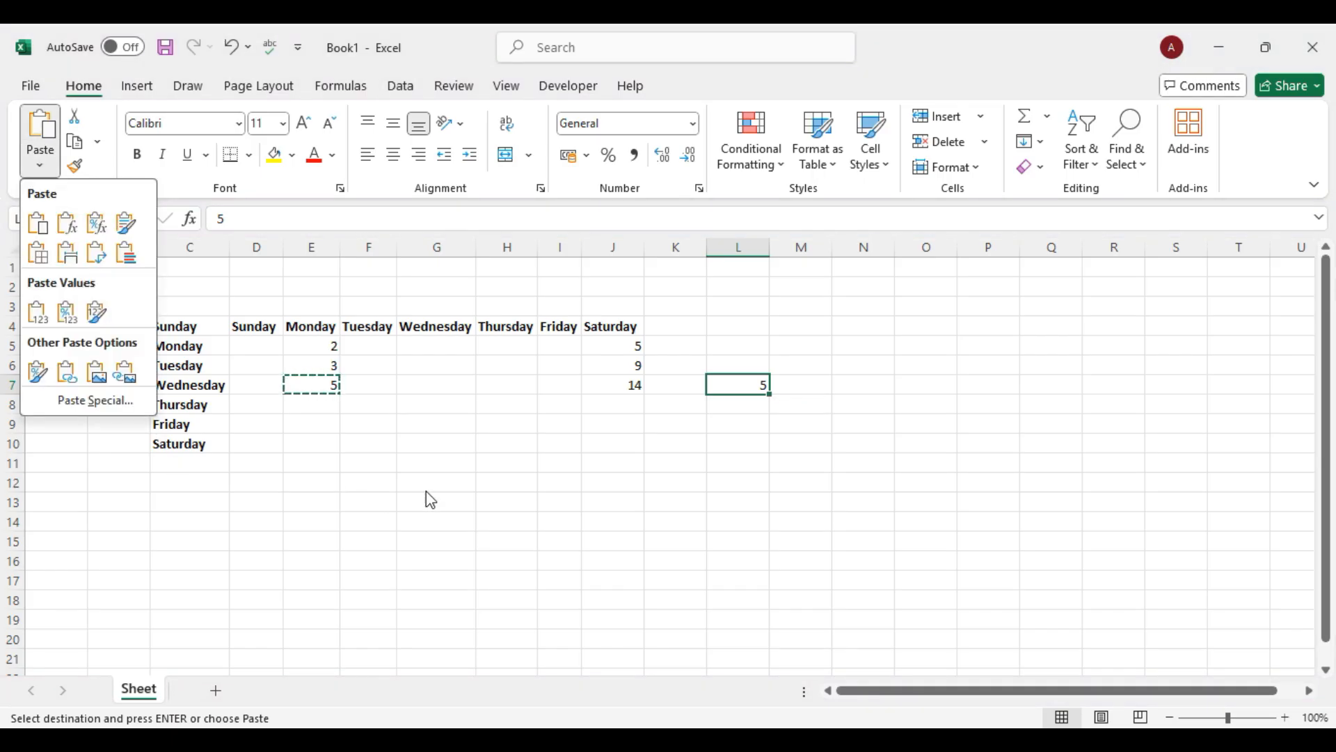
pyautogui.press('Escape')
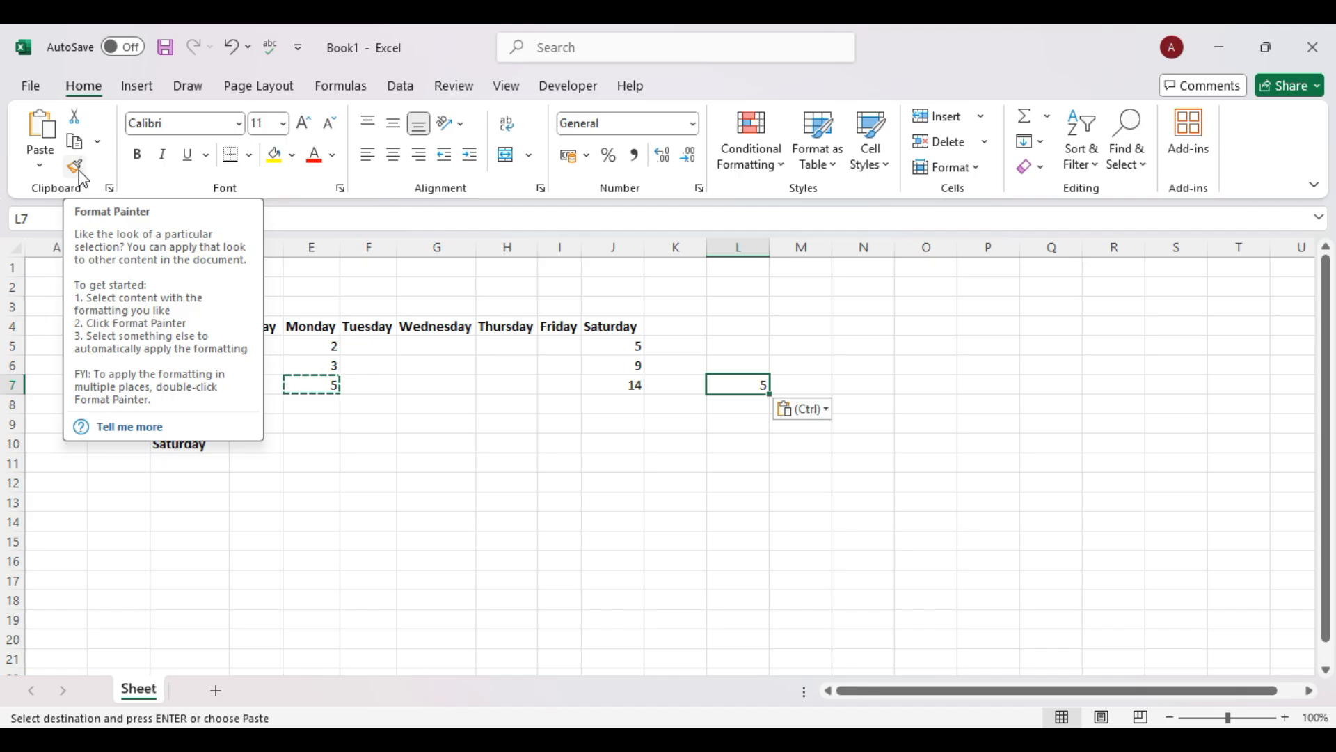
# Give the Sunday cell C4 light-blue text on a dark grey fill.
pyautogui.click(369, 461)
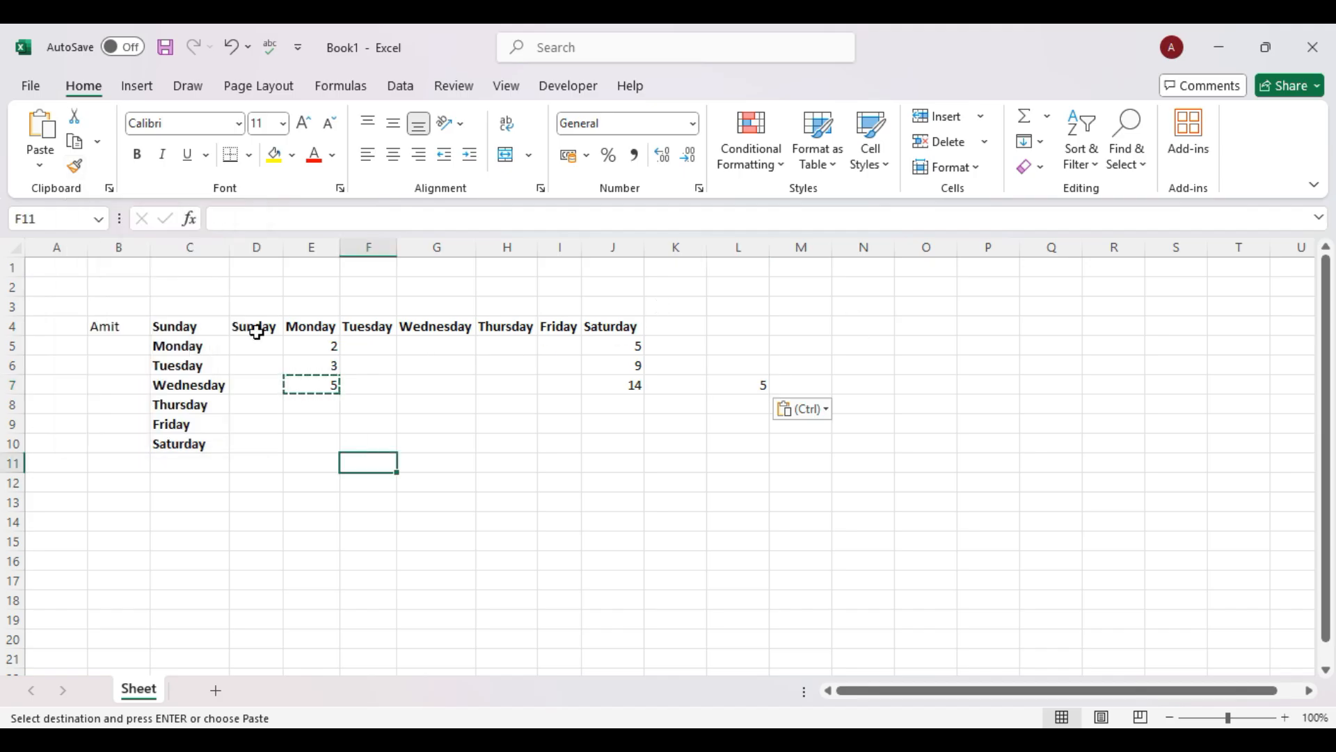
pyautogui.click(174, 326)
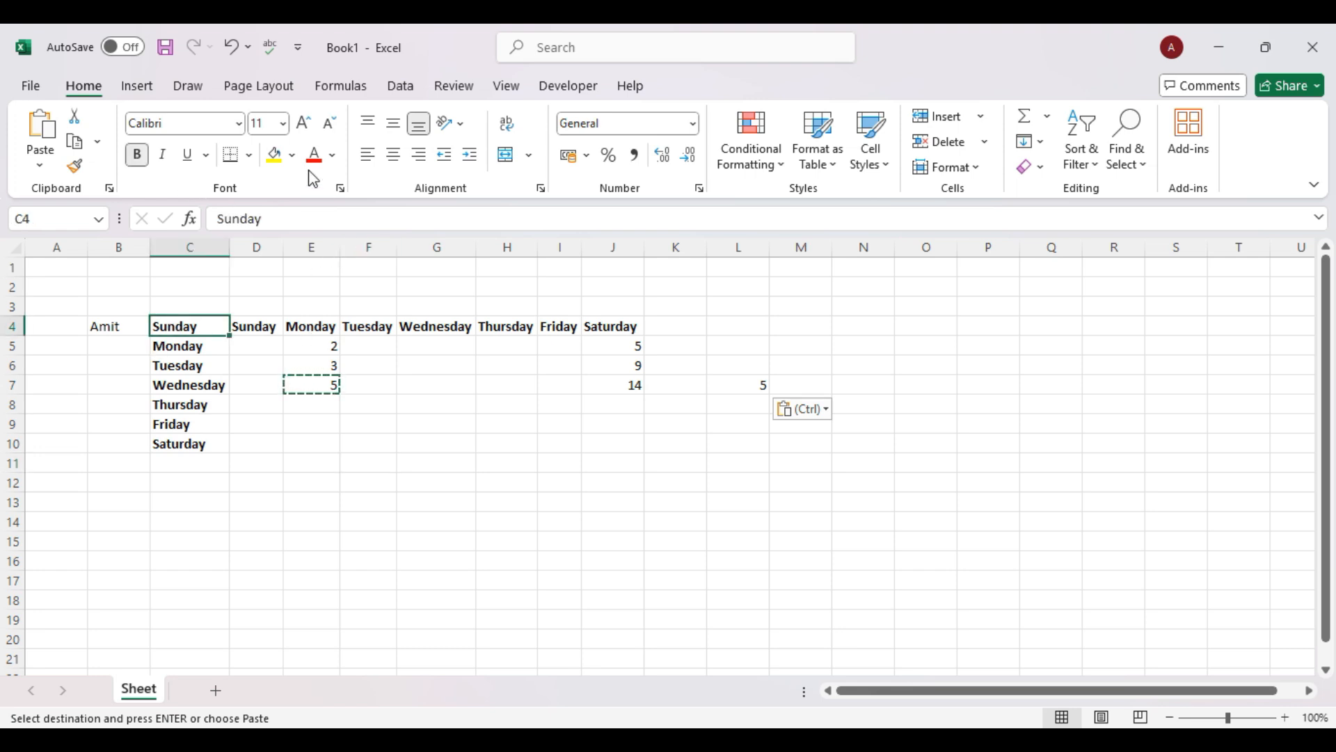
pyautogui.click(333, 155)
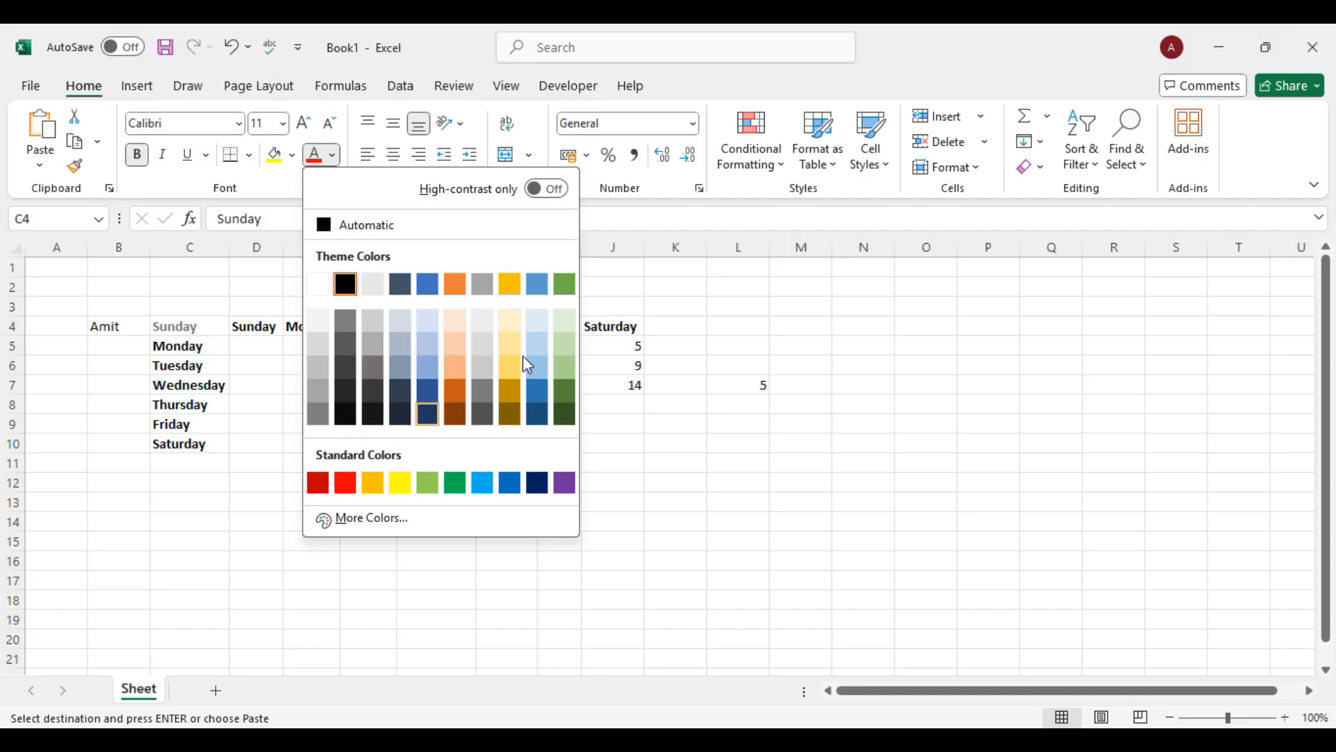
pyautogui.click(428, 367)
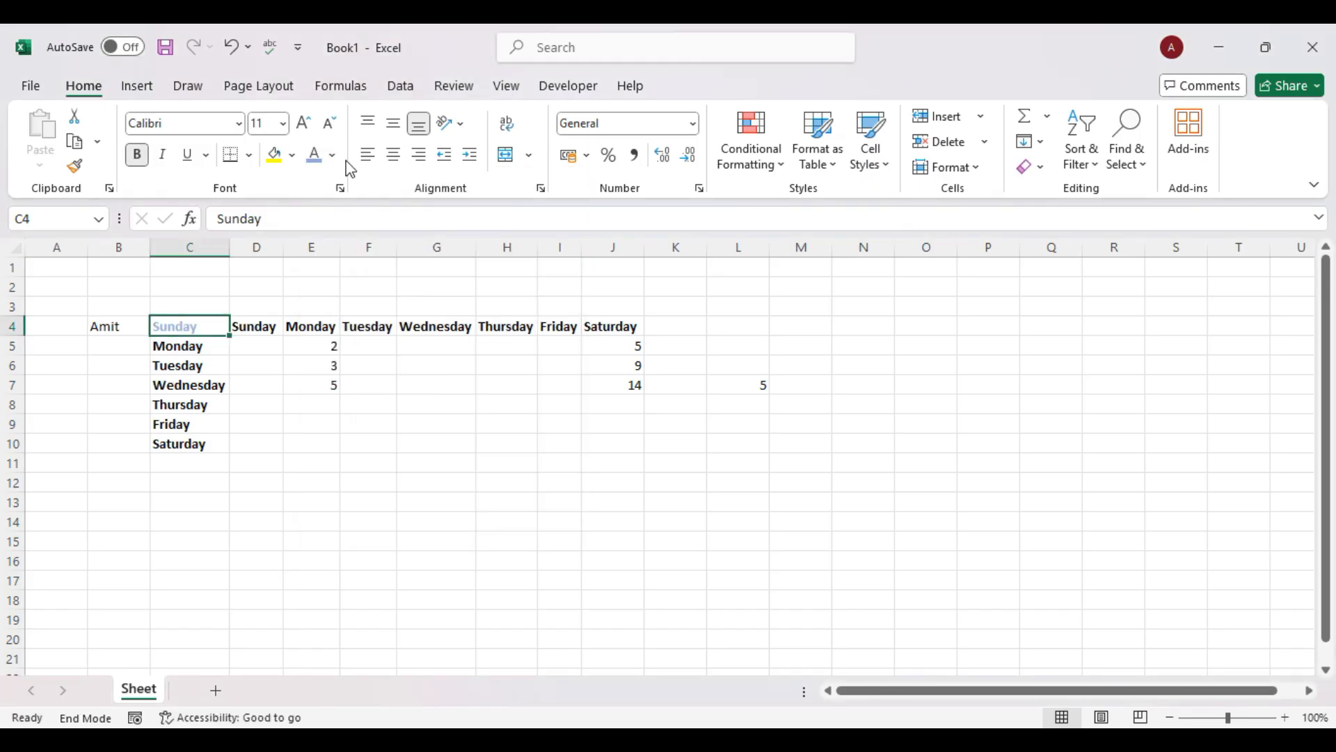
pyautogui.click(292, 155)
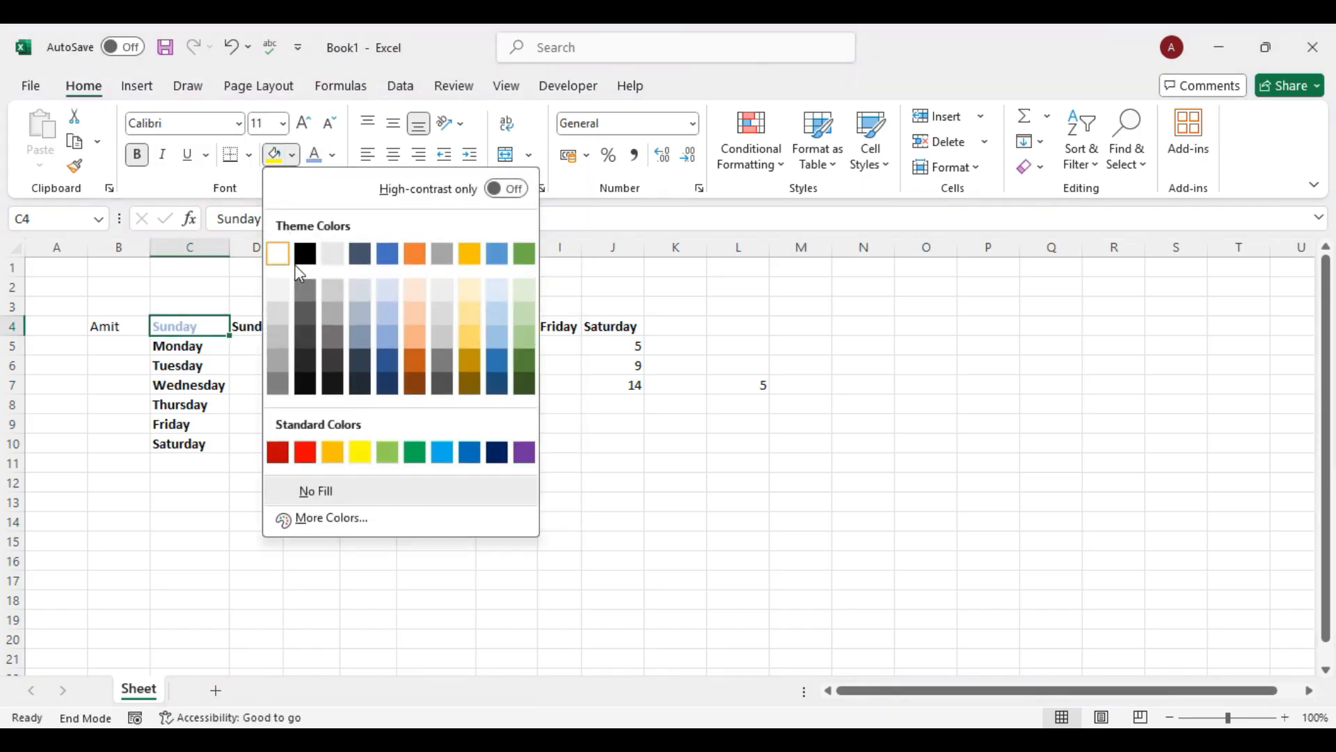
pyautogui.click(306, 363)
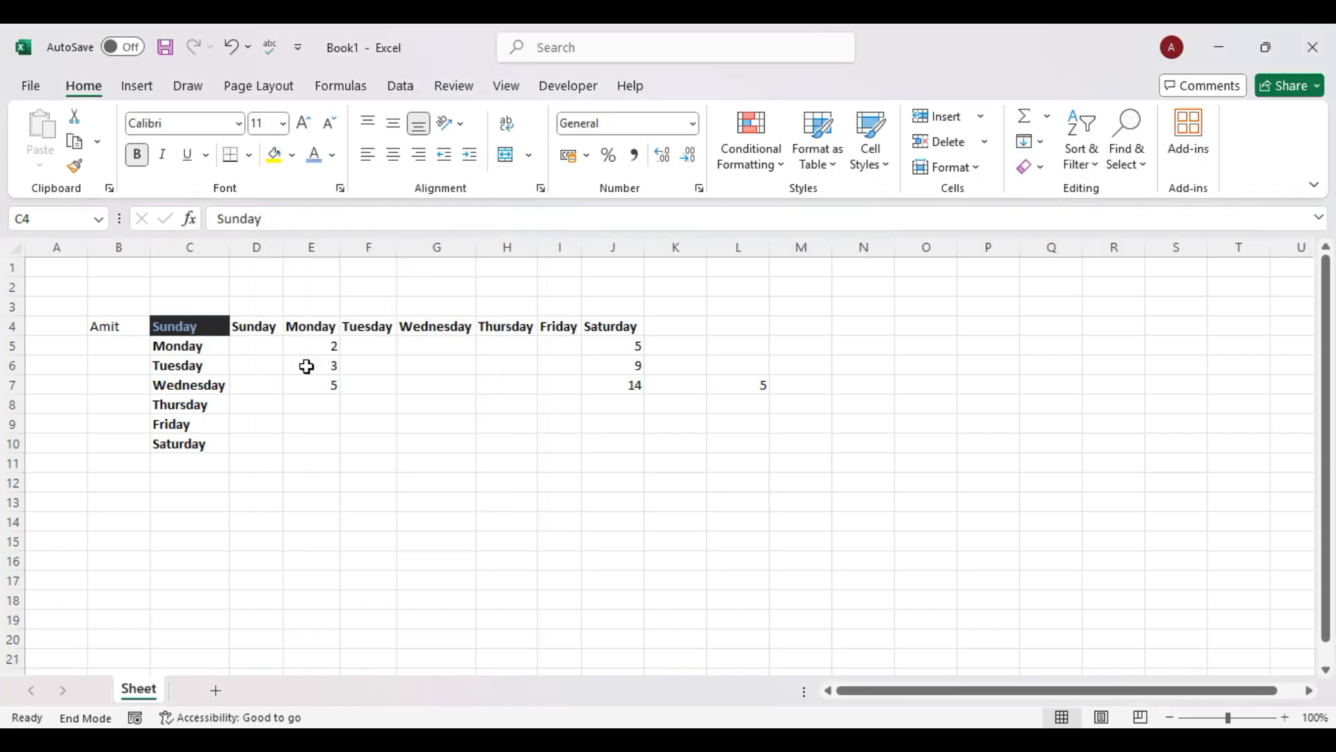
# Set the C4 heading font to Bodoni MT and enlarge column C and row 4.
pyautogui.click(239, 124)
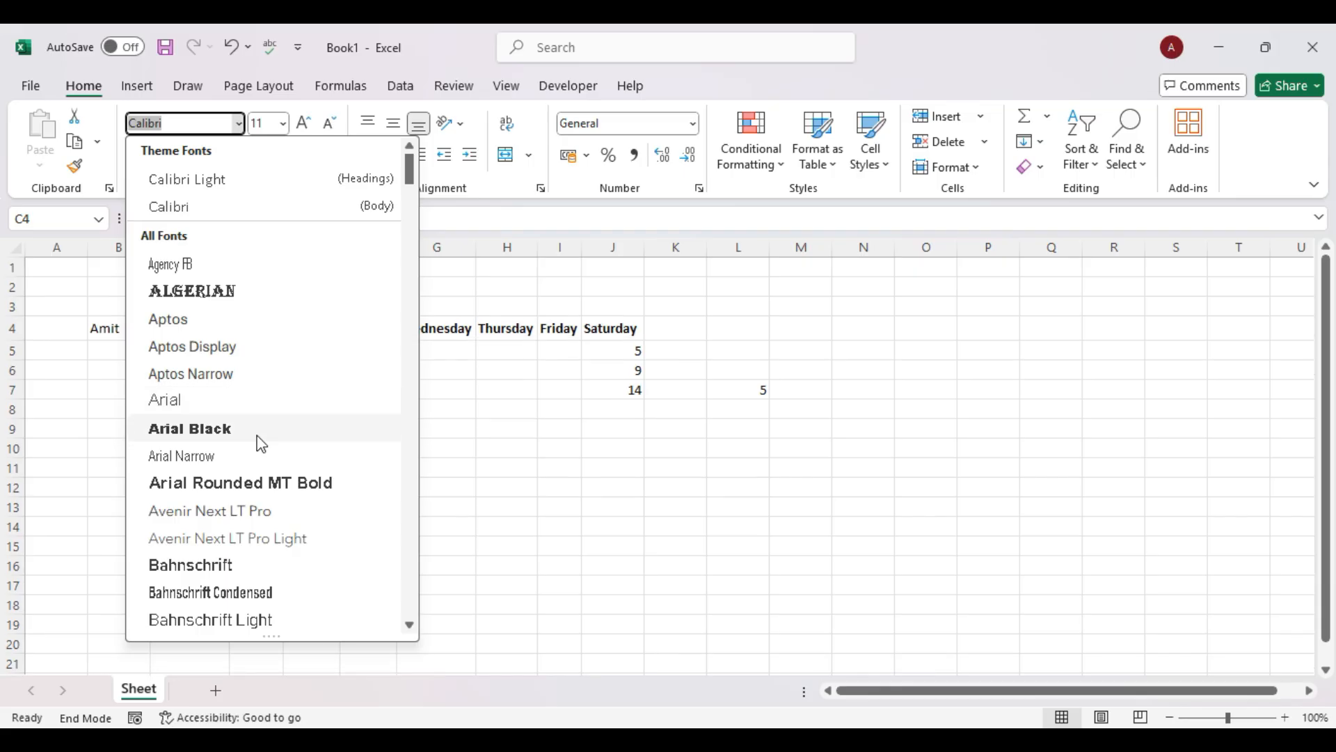
pyautogui.scroll(-3, 352, 395)
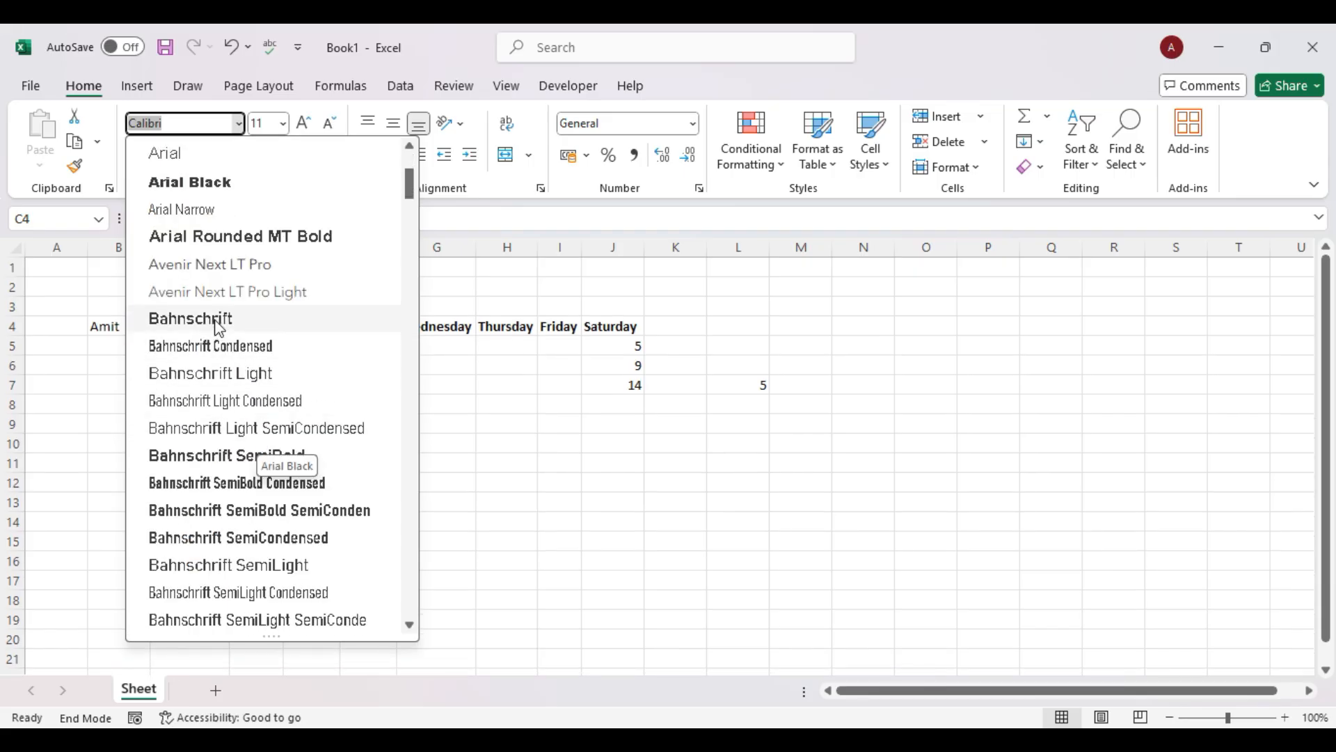
pyautogui.scroll(-5, 278, 396)
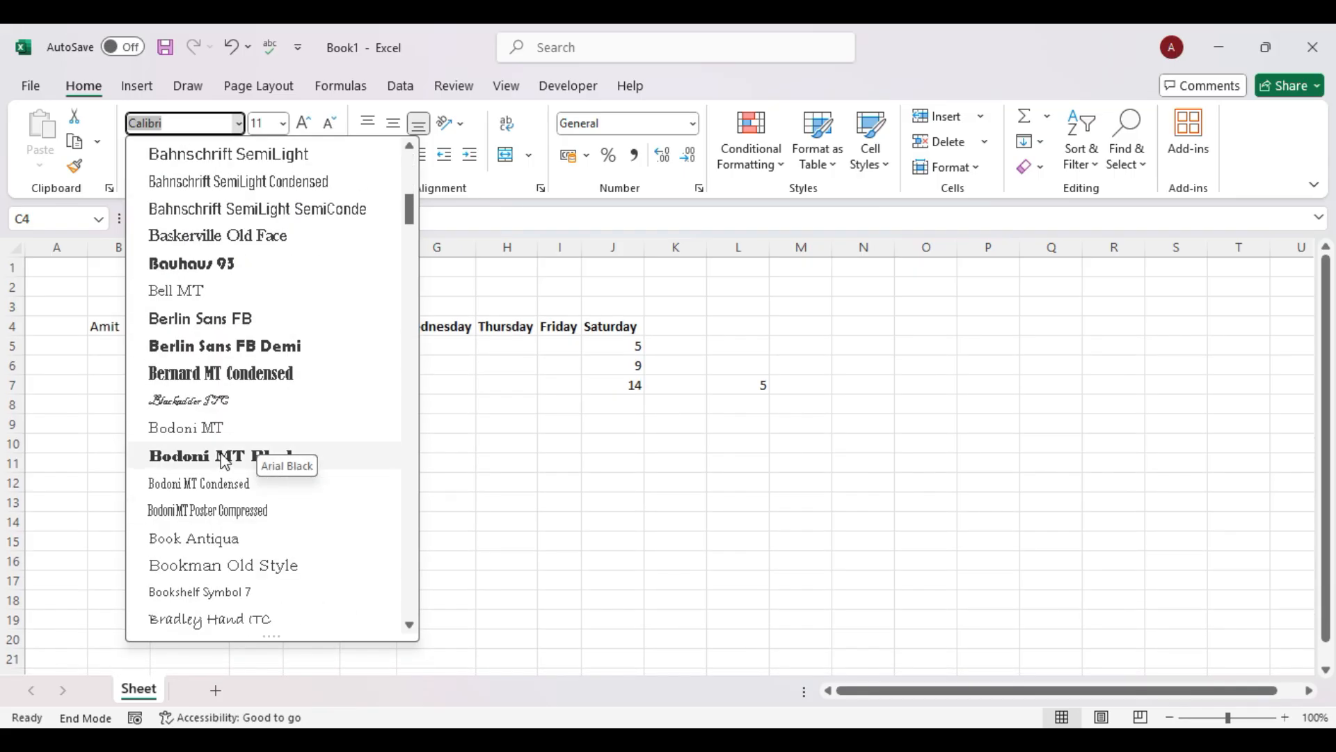
pyautogui.click(230, 428)
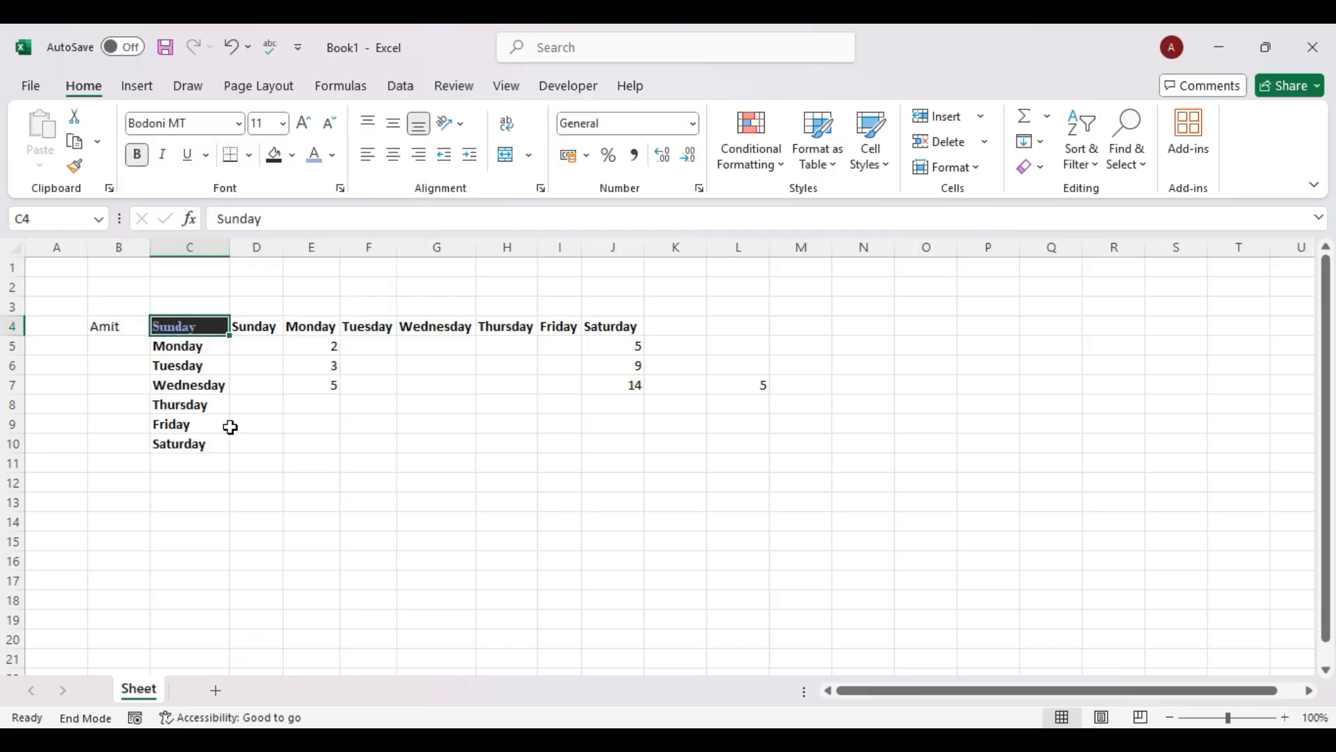
pyautogui.moveTo(230, 248); pyautogui.dragTo(271, 248)
pyautogui.moveTo(12, 336); pyautogui.dragTo(12, 362)
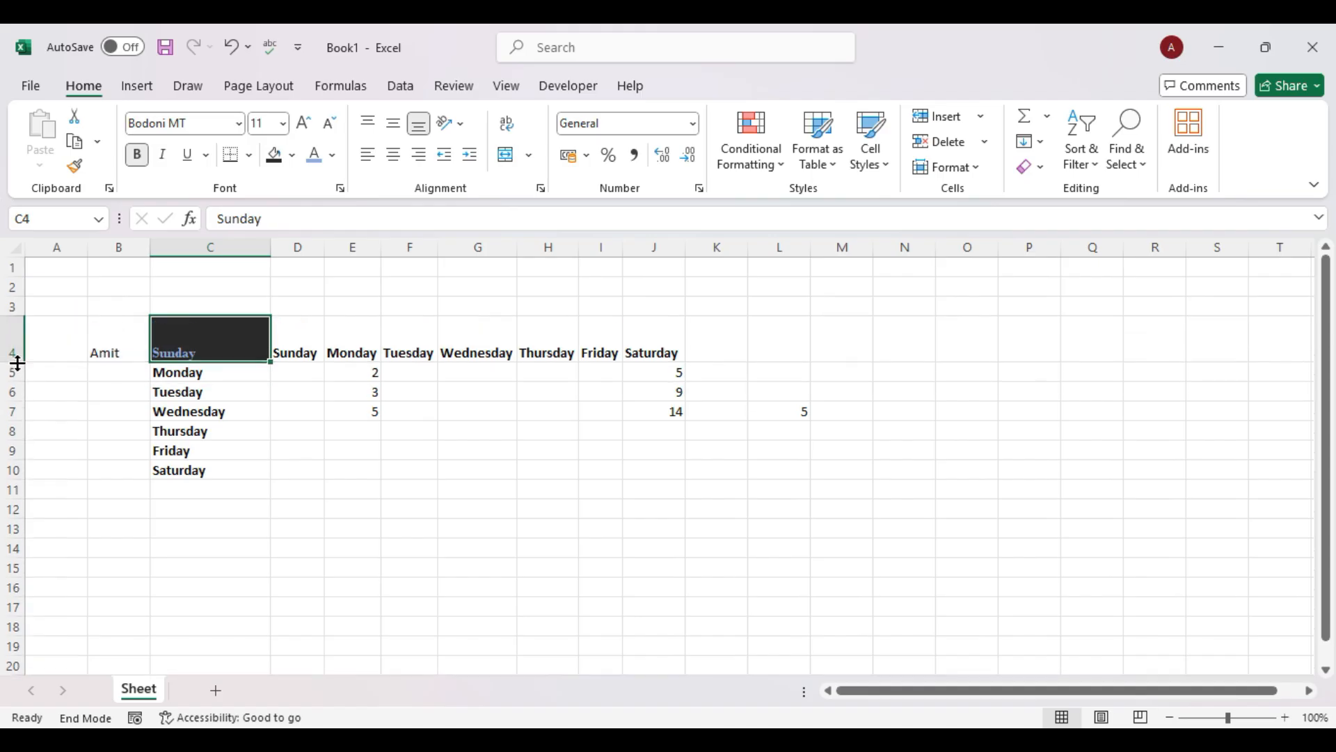
# Increase the Sunday heading to size 18 and centre it horizontally and vertically.
pyautogui.click(300, 121)
pyautogui.click(300, 121)
pyautogui.click(300, 121)
pyautogui.click(300, 121)
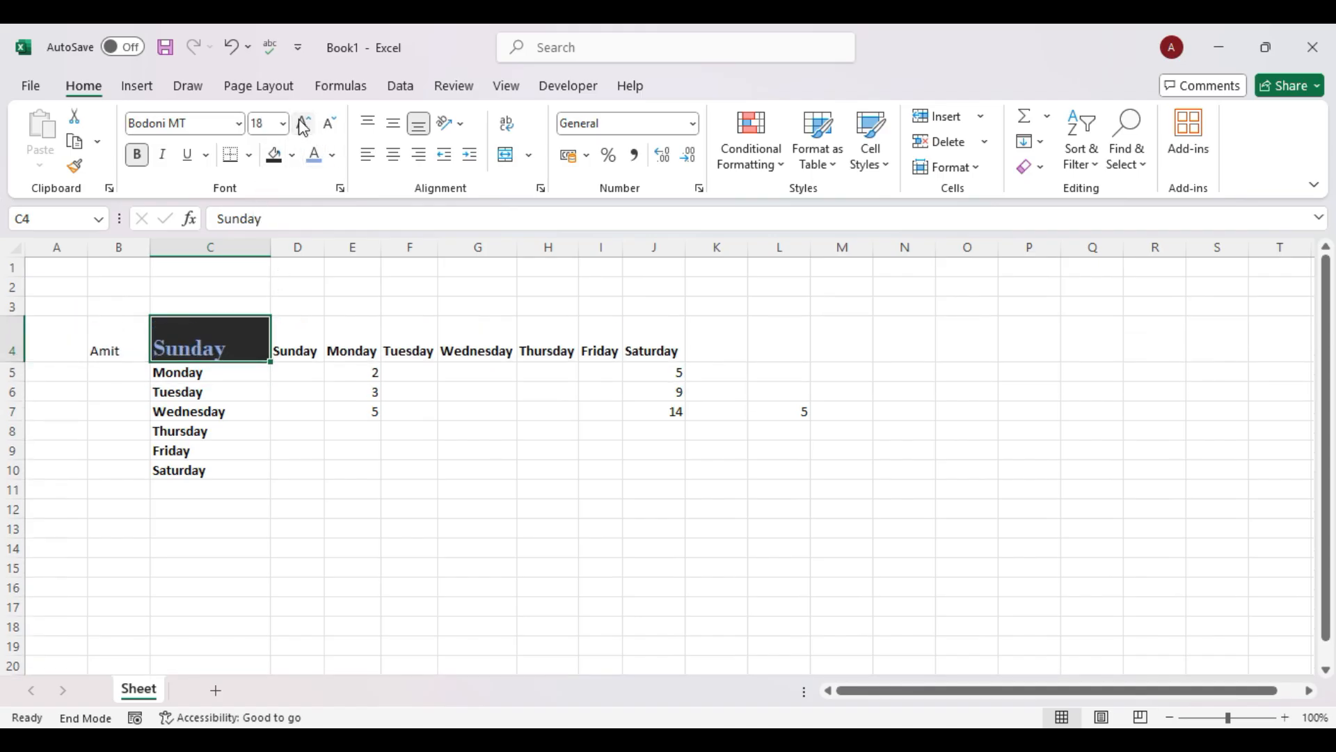
pyautogui.click(400, 157)
pyautogui.click(393, 124)
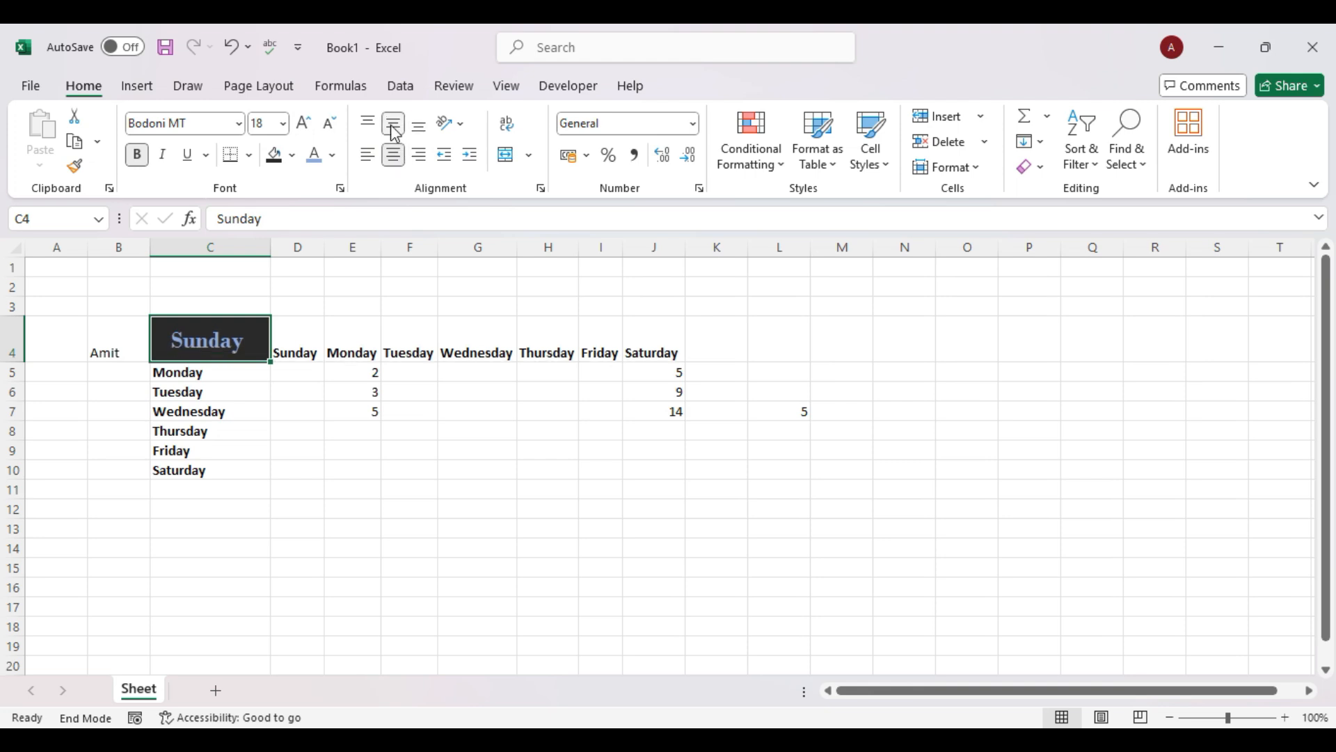
pyautogui.click(305, 468)
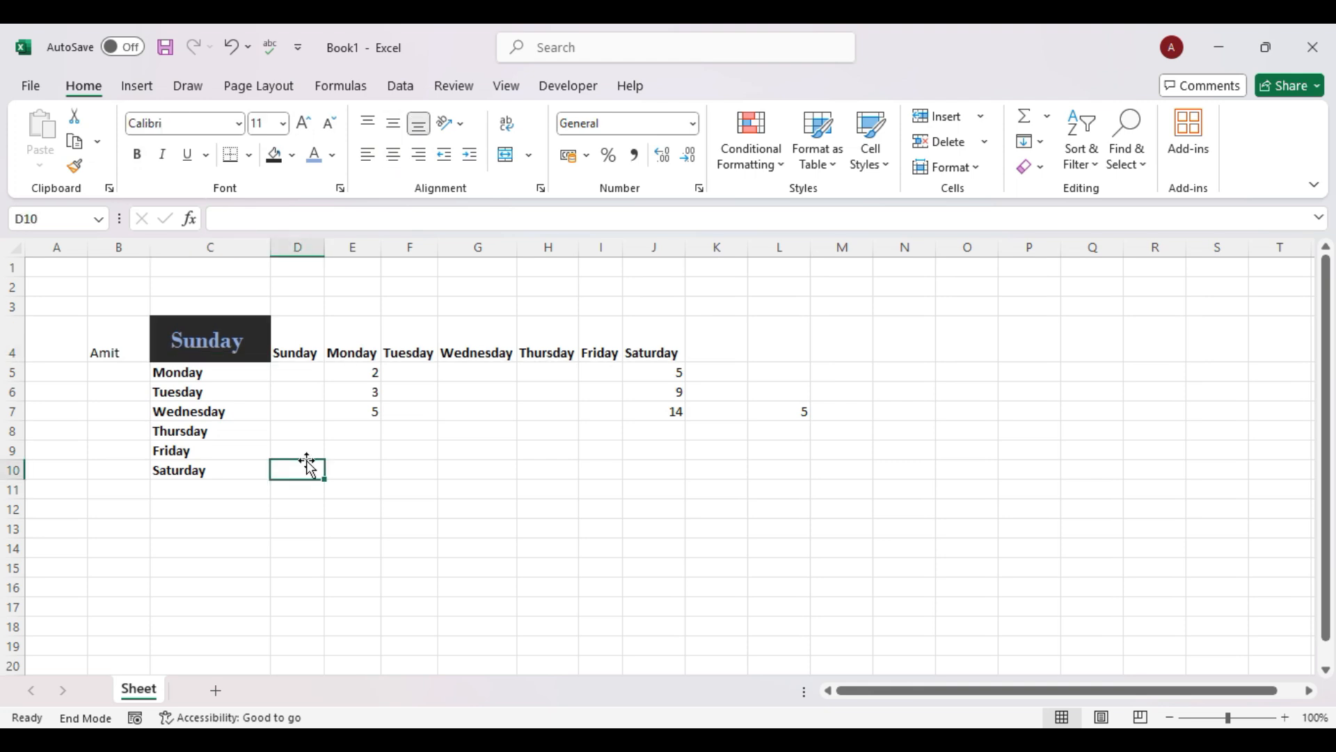
pyautogui.click(237, 334)
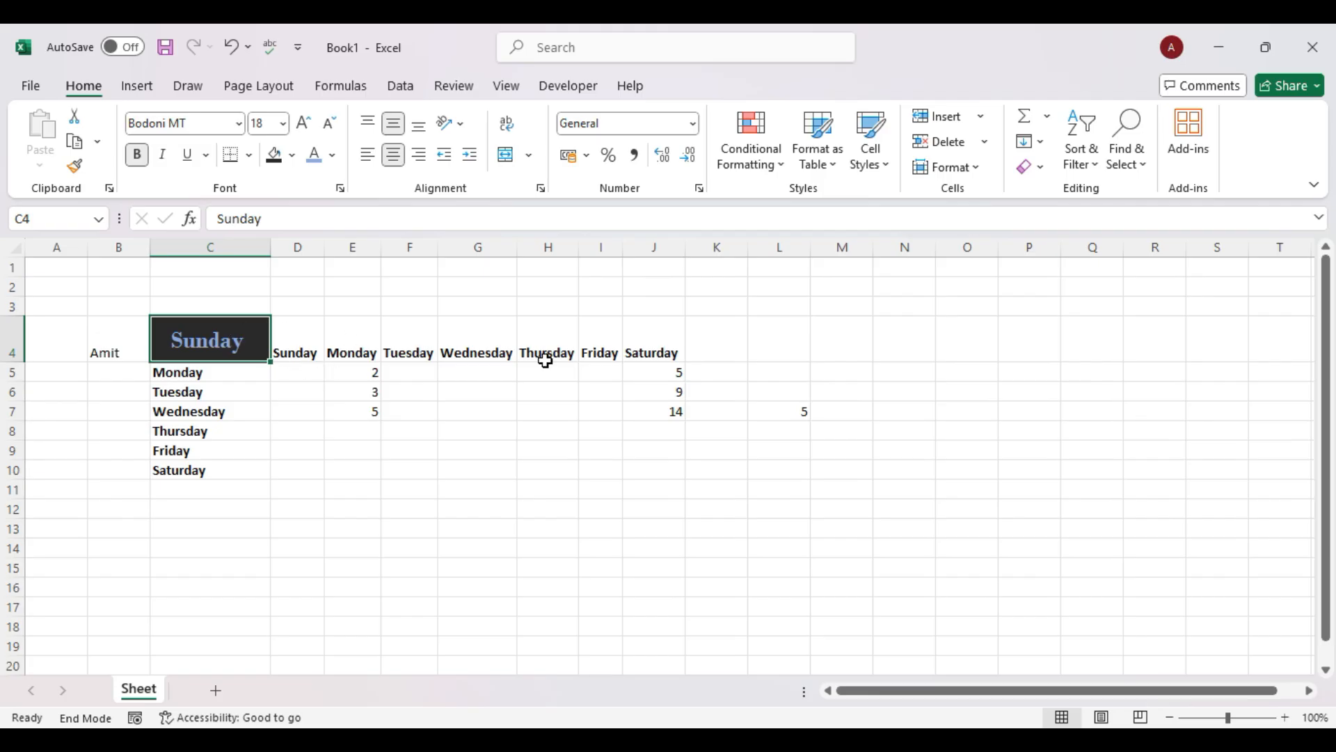
pyautogui.click(317, 333)
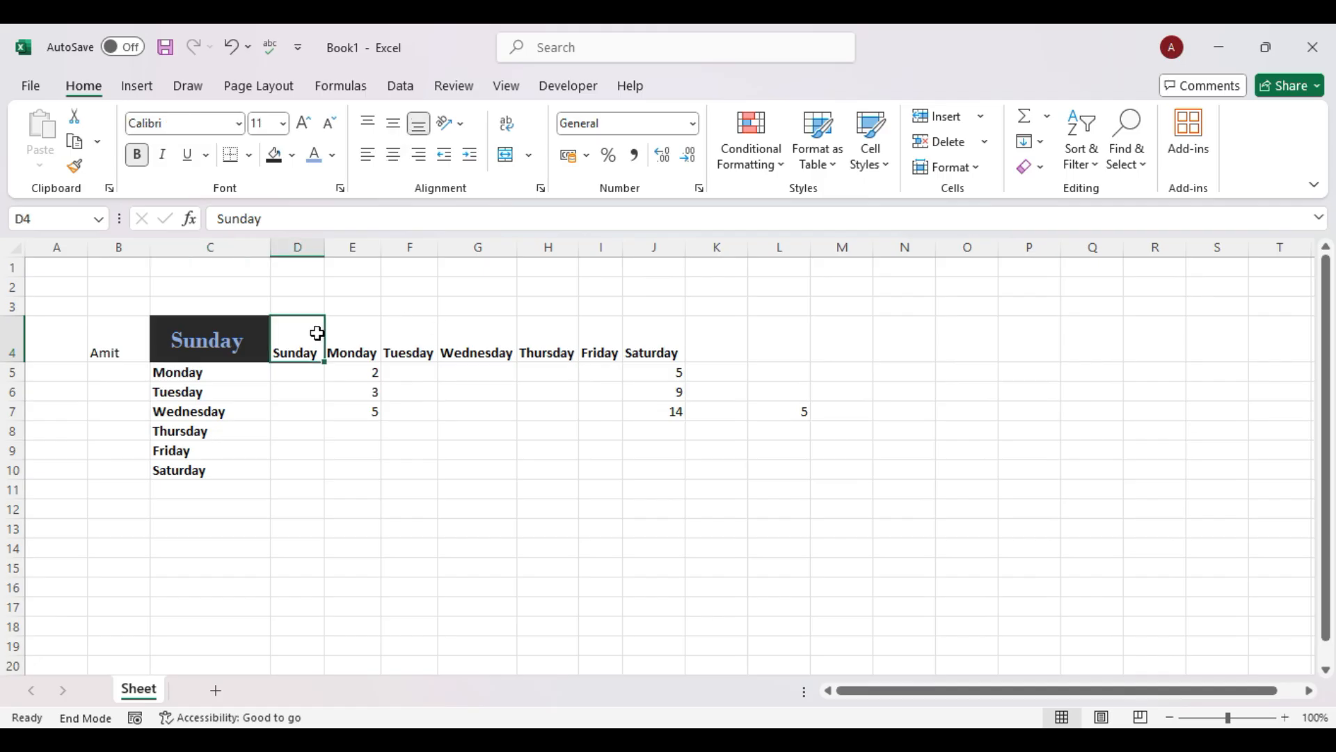
pyautogui.moveTo(351, 348); pyautogui.dragTo(645, 347)
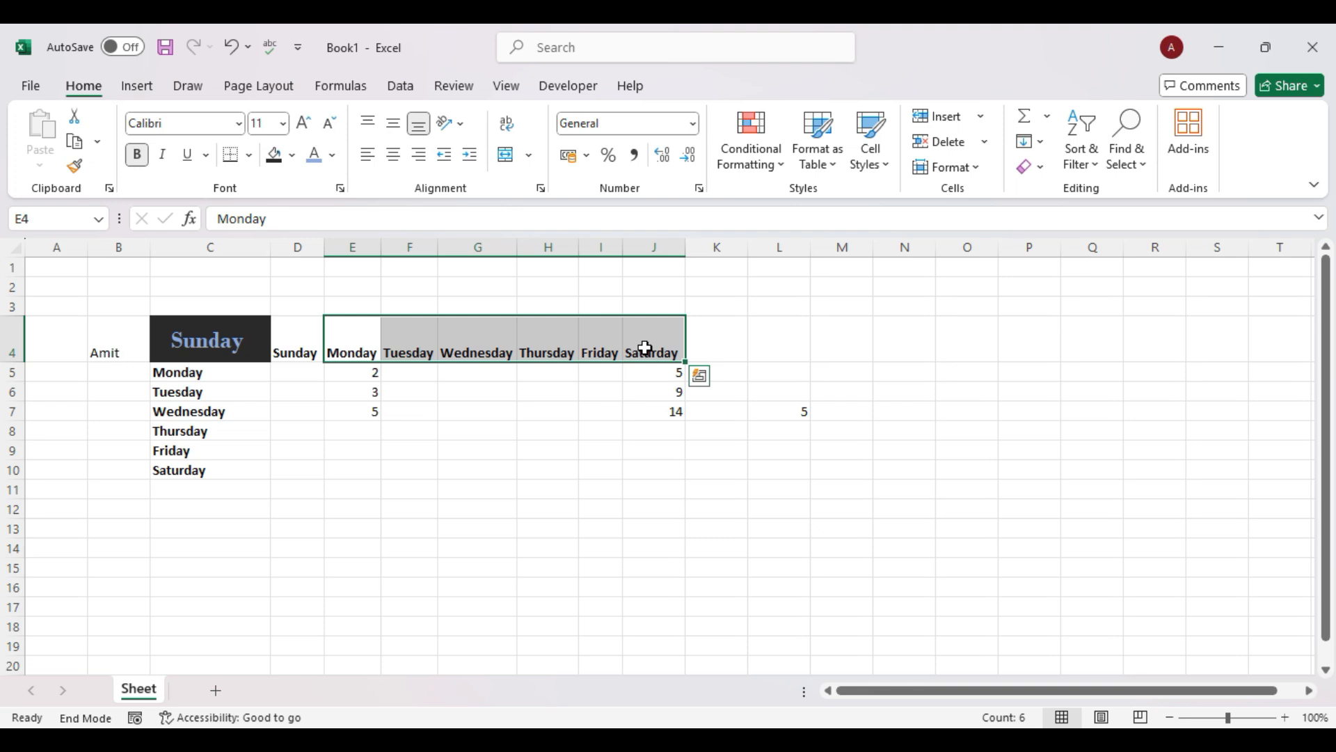
pyautogui.moveTo(315, 336); pyautogui.dragTo(641, 333)
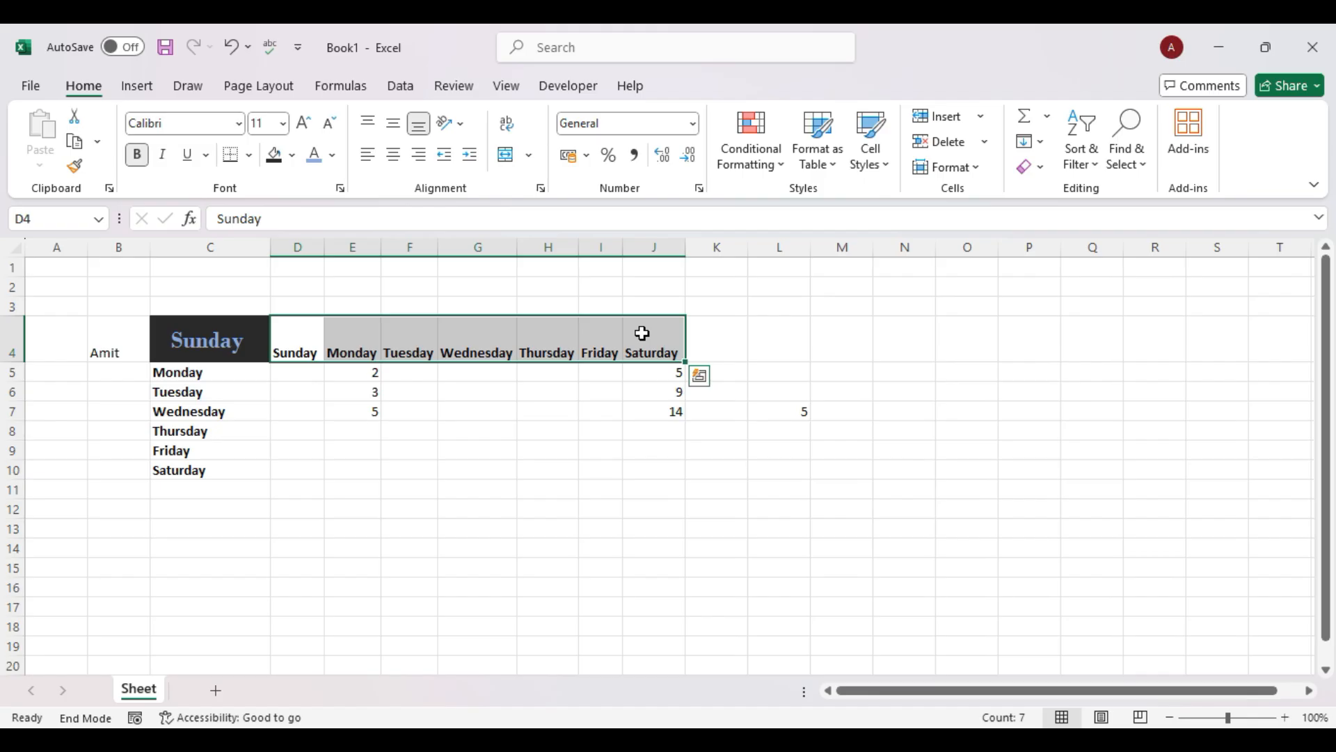
pyautogui.click(559, 486)
pyautogui.click(198, 351)
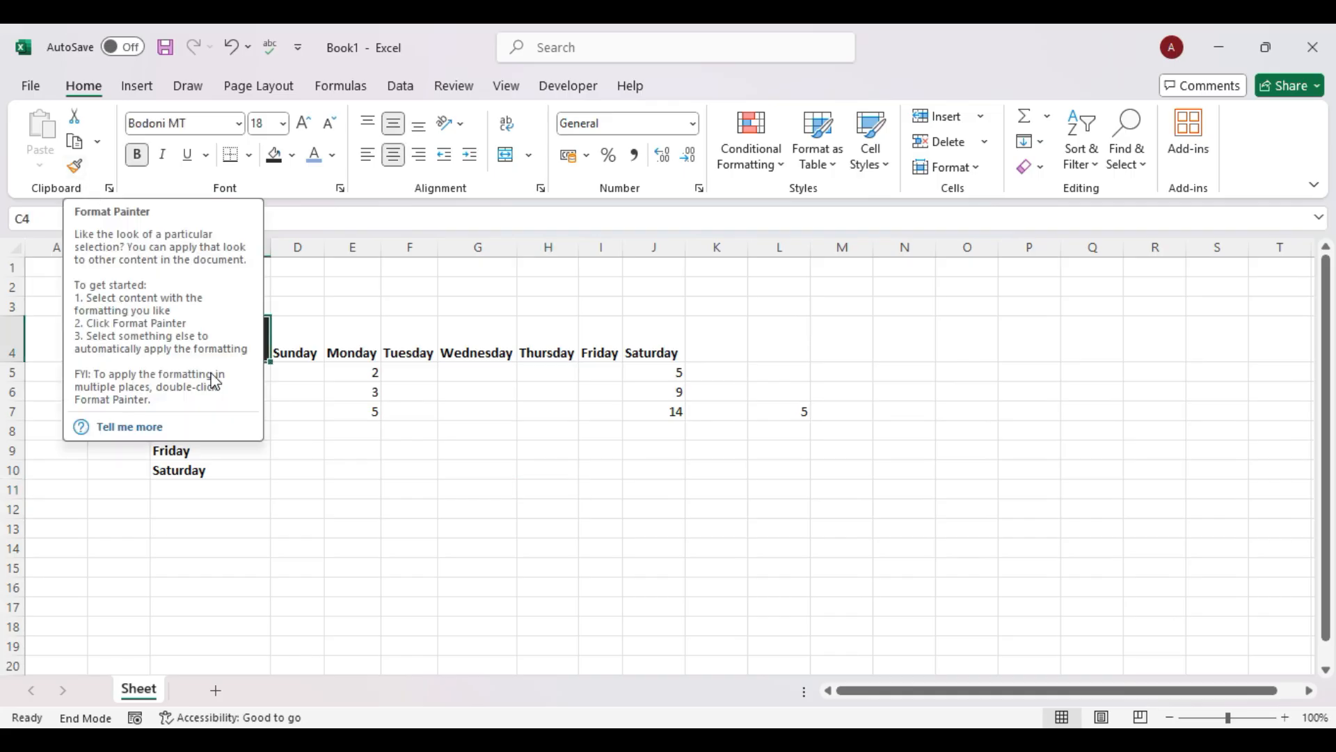
# Copy C4's formatting onto the weekday headers D4:J4 with Format Painter.
pyautogui.click(371, 626)
pyautogui.click(230, 356)
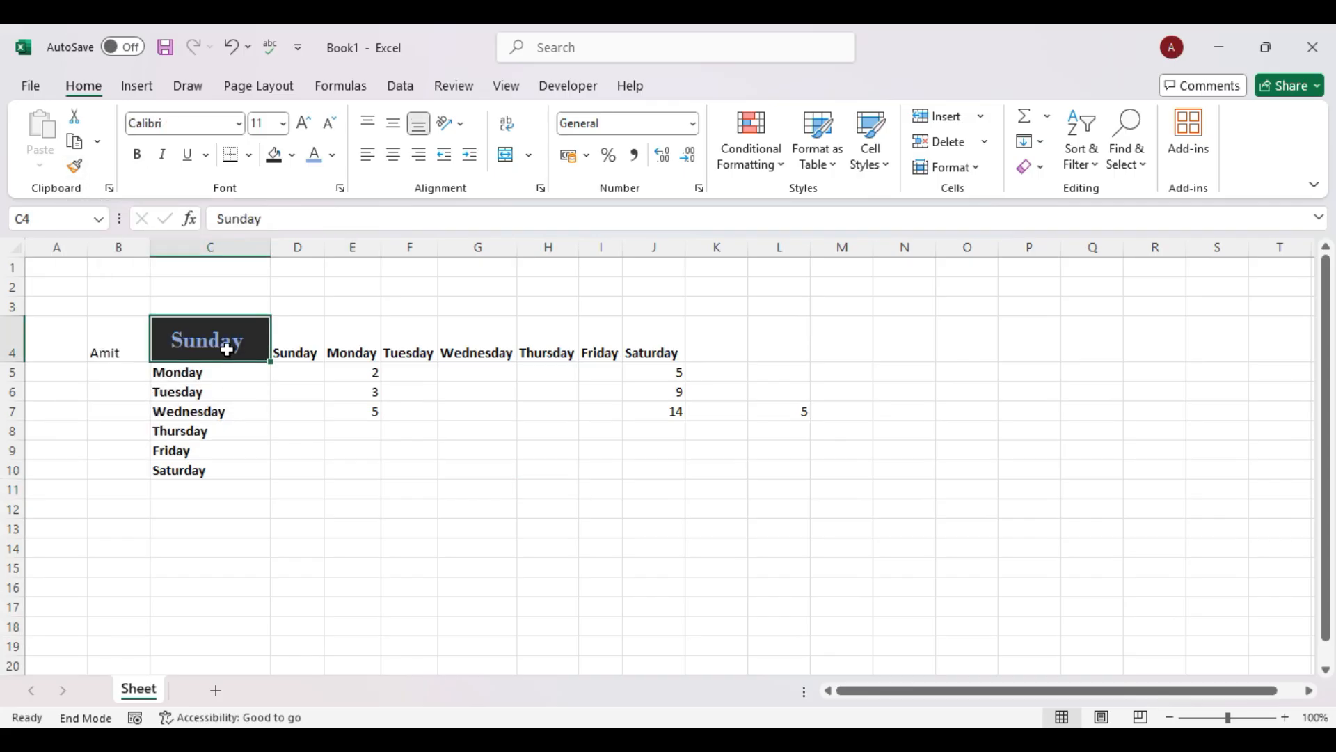
pyautogui.click(75, 169)
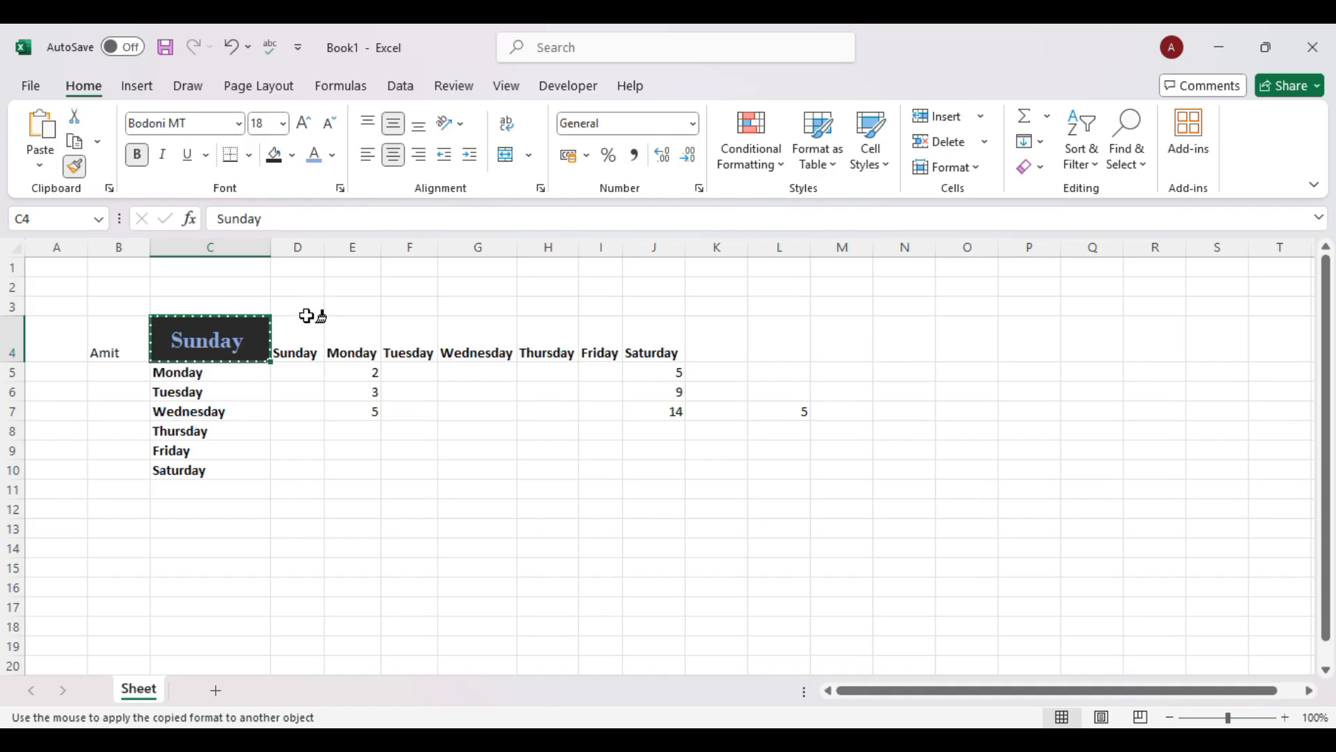
pyautogui.moveTo(310, 346); pyautogui.dragTo(656, 338)
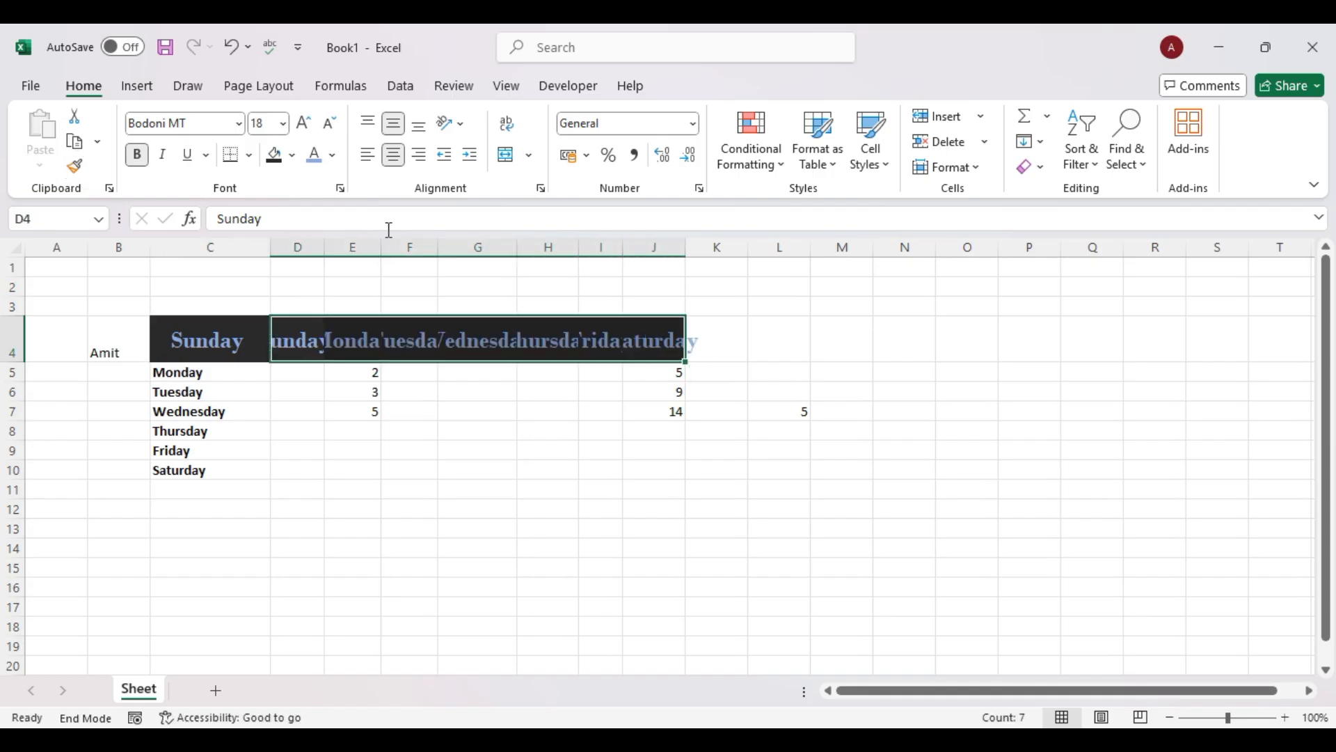
# Widen column D and autofit columns G, H, I and J to fit each day name.
pyautogui.moveTo(324, 245); pyautogui.dragTo(535, 246)
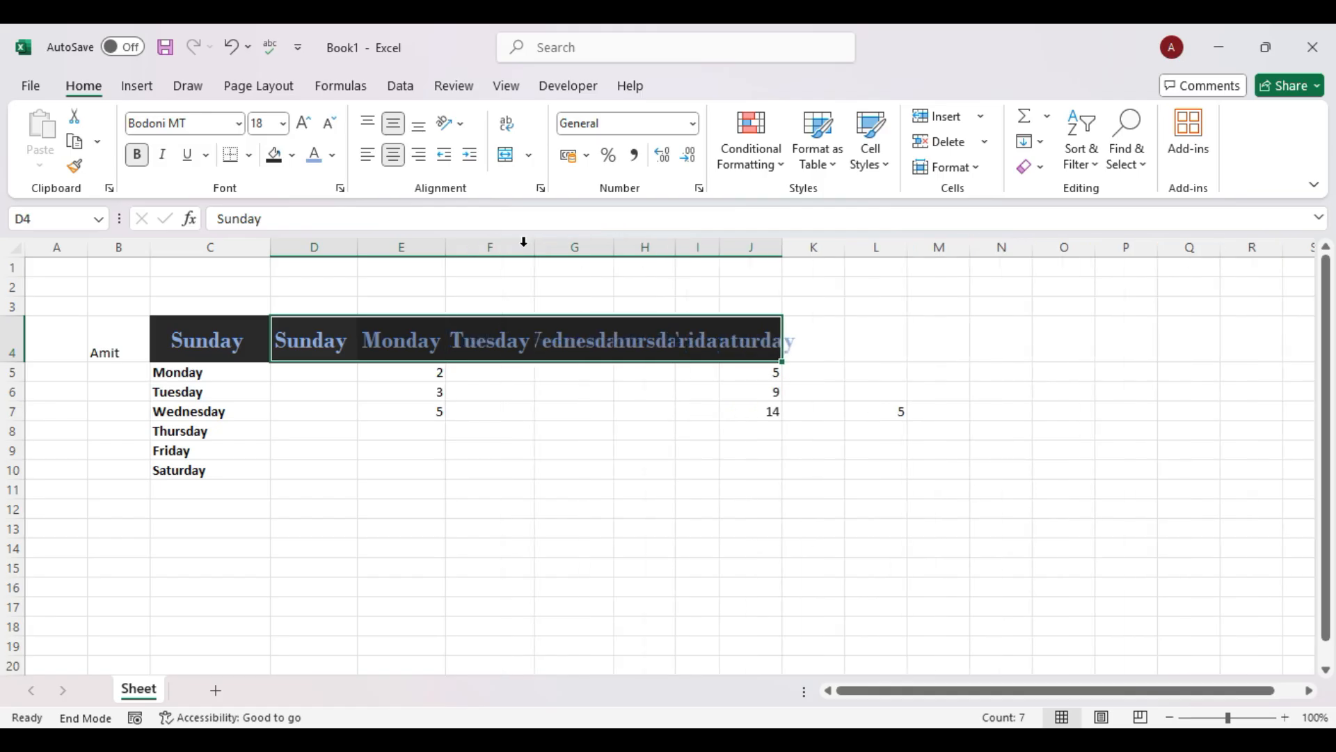
pyautogui.doubleClick(619, 247)
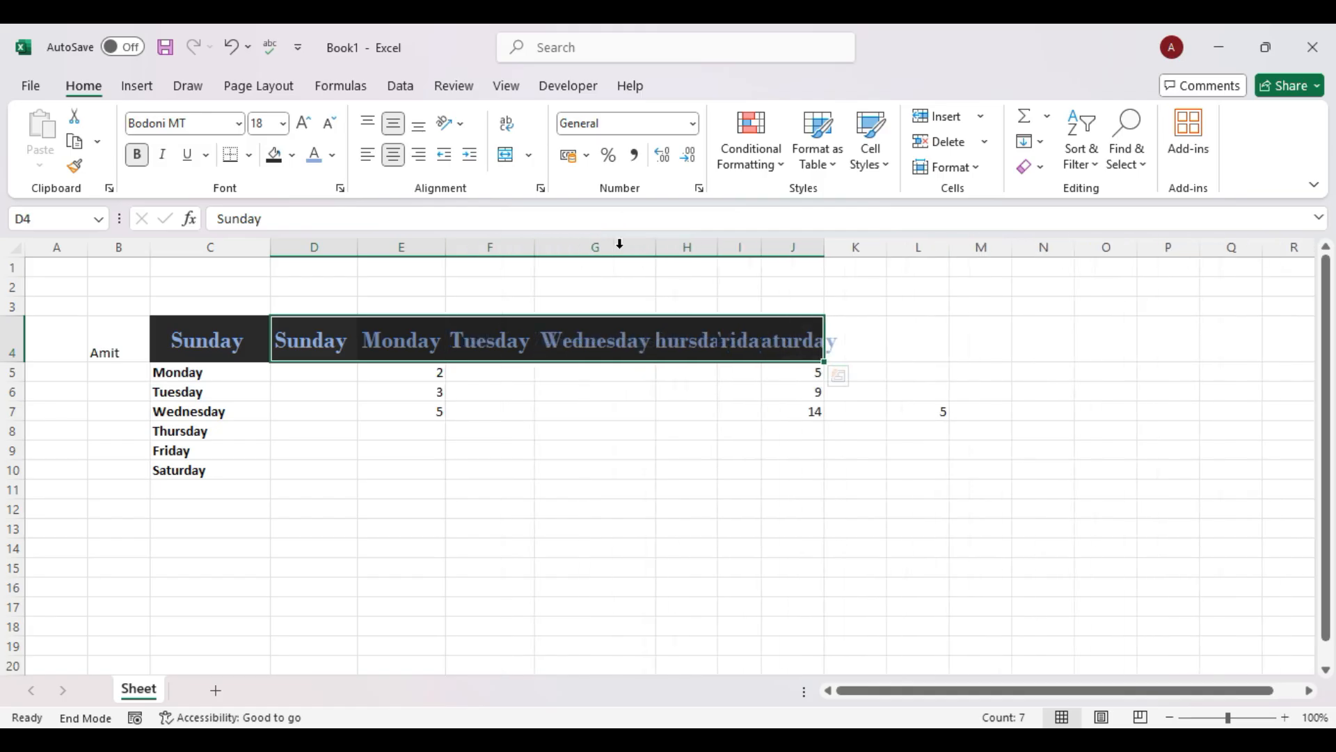
pyautogui.doubleClick(717, 247)
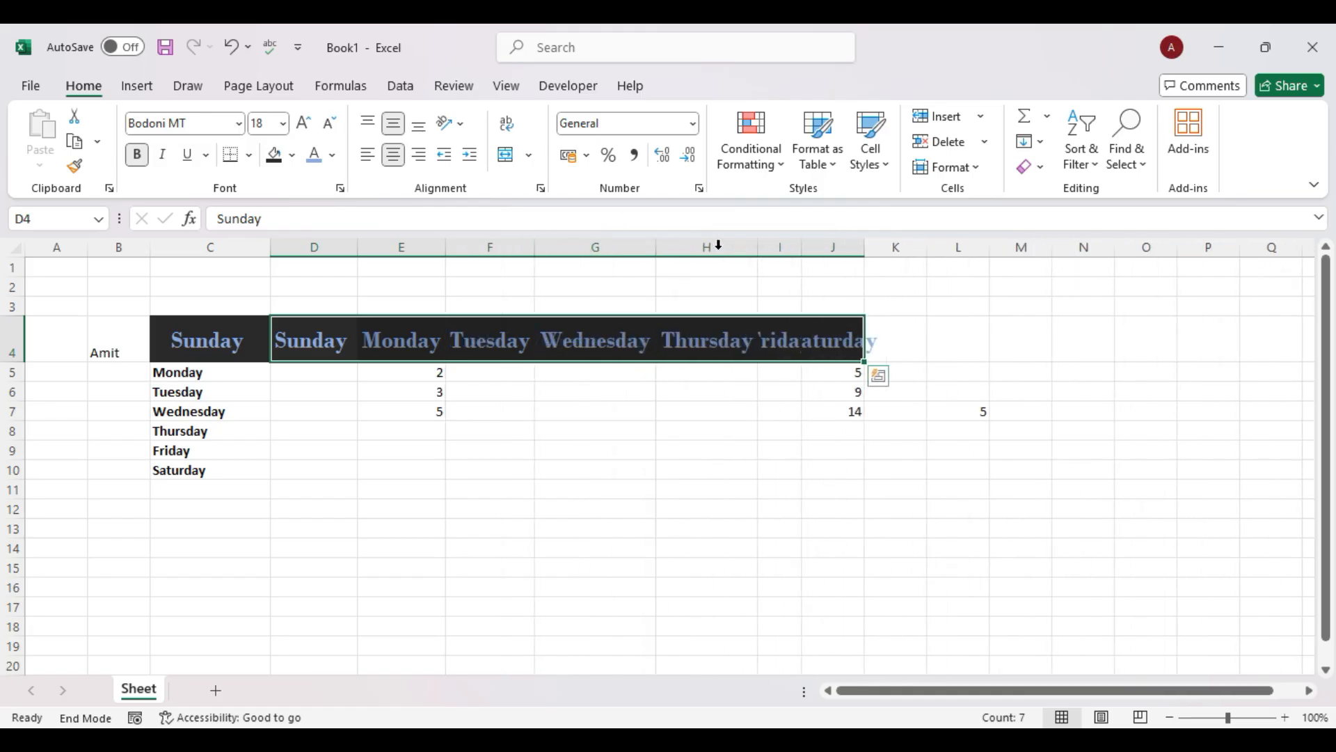
pyautogui.doubleClick(801, 247)
pyautogui.doubleClick(894, 249)
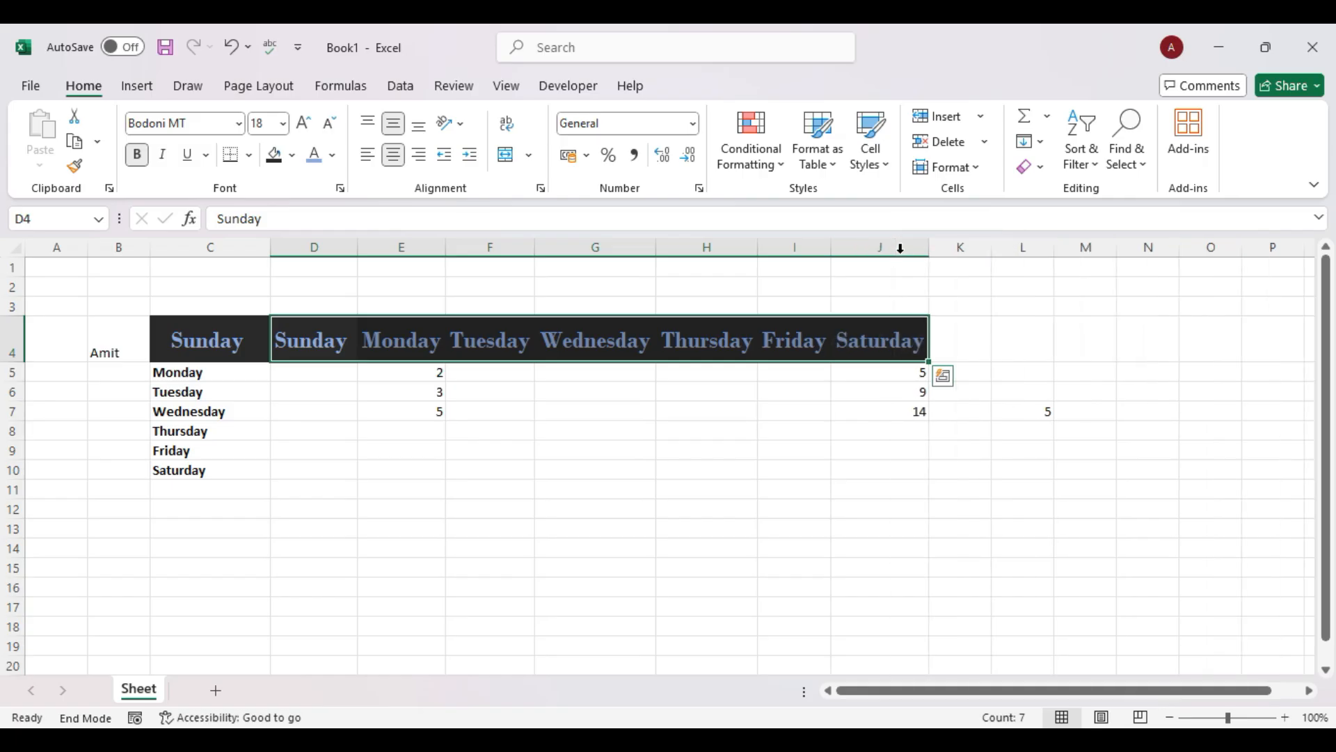
pyautogui.click(788, 552)
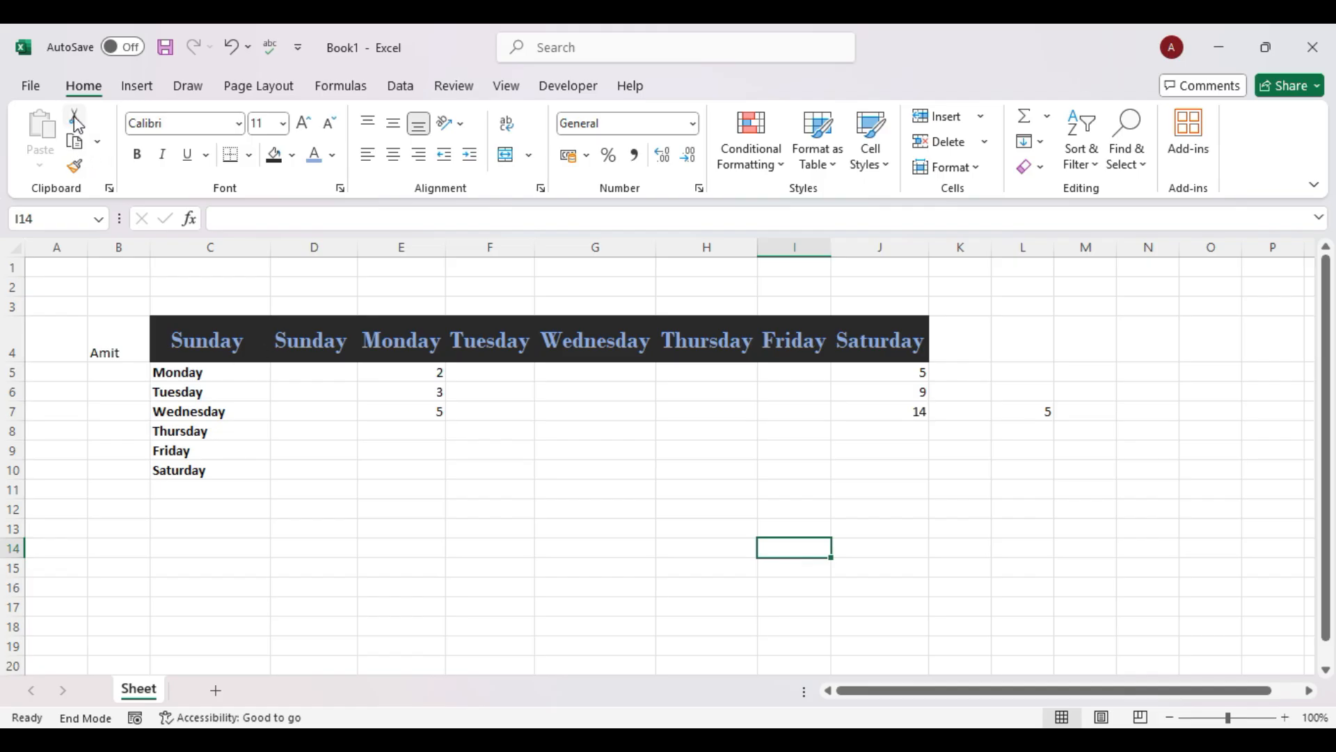
# Copy the name in B4, drag it into A4, then select B14 and open the Copy options.
pyautogui.click(122, 349)
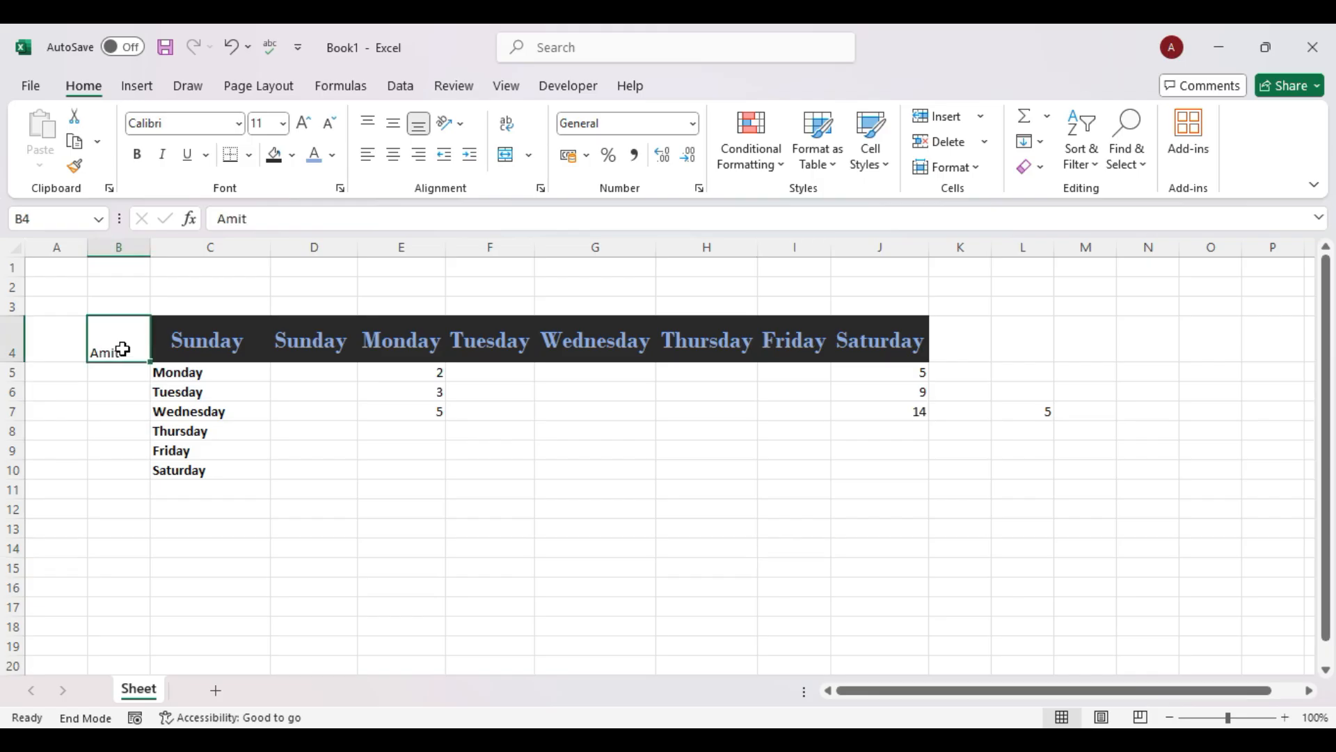
pyautogui.hotkey('ctrl', 'c')
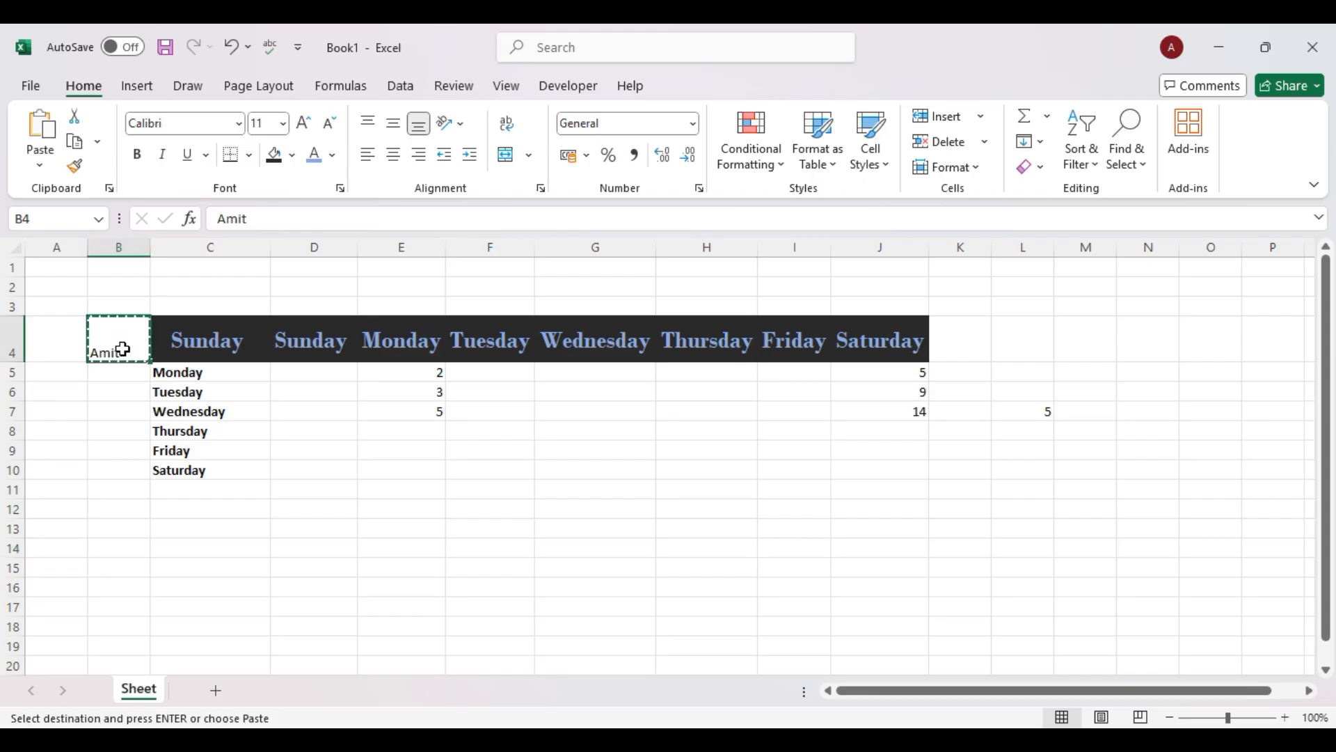
pyautogui.moveTo(85, 357); pyautogui.dragTo(38, 345)
pyautogui.click(138, 542)
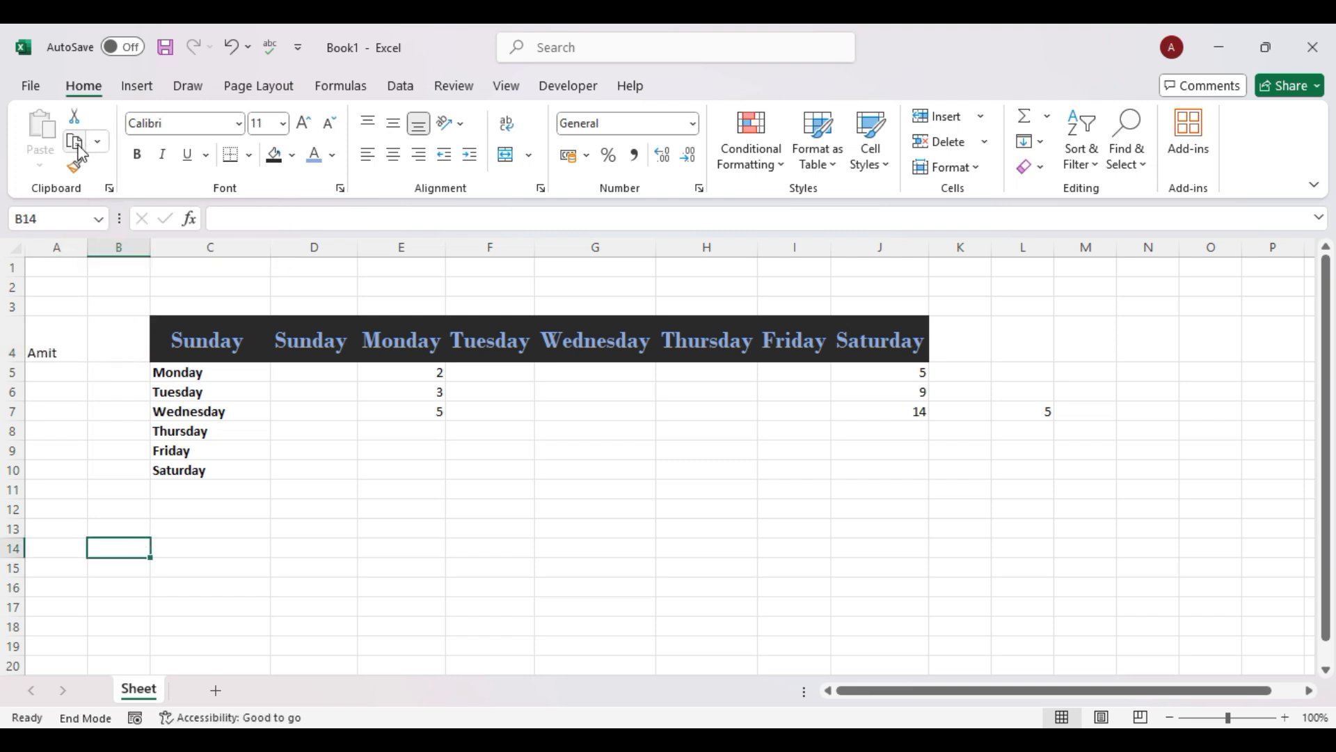
pyautogui.click(102, 148)
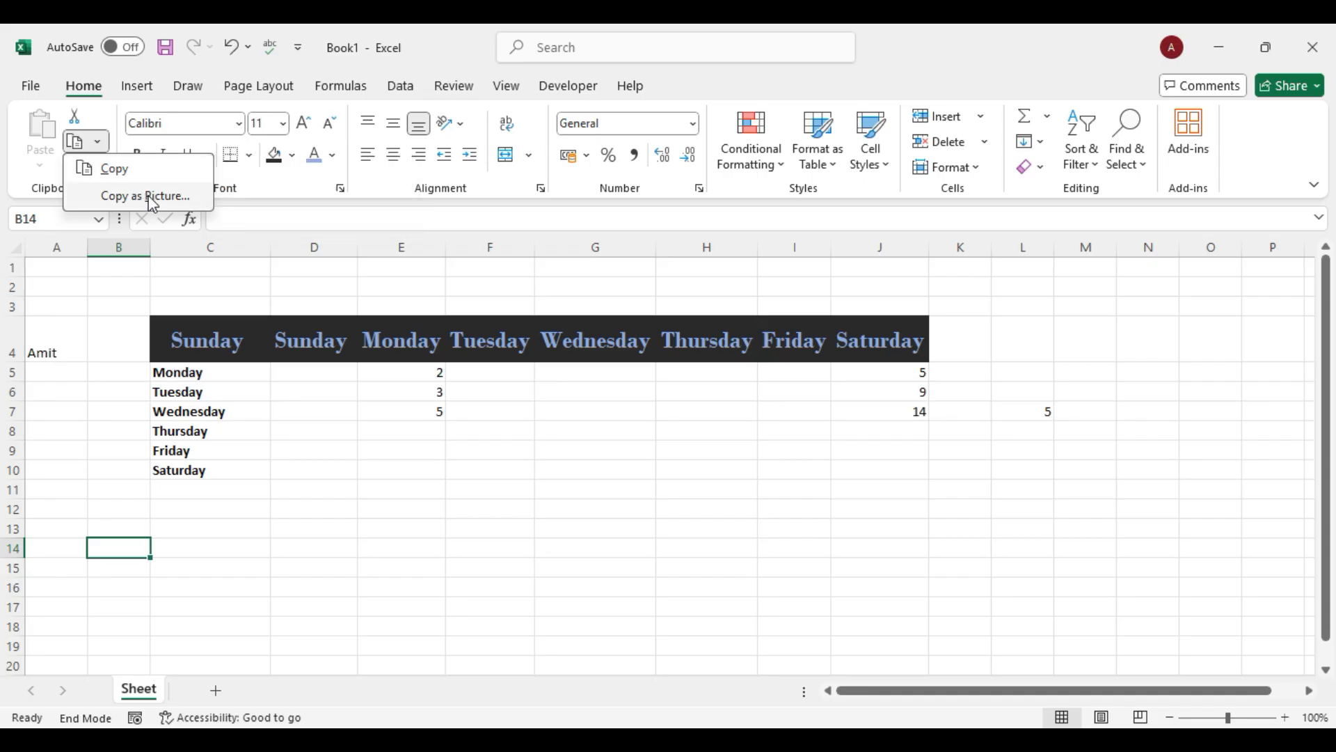
# Copy the Saturday cell C10 as a picture, as shown on screen.
pyautogui.click(224, 378)
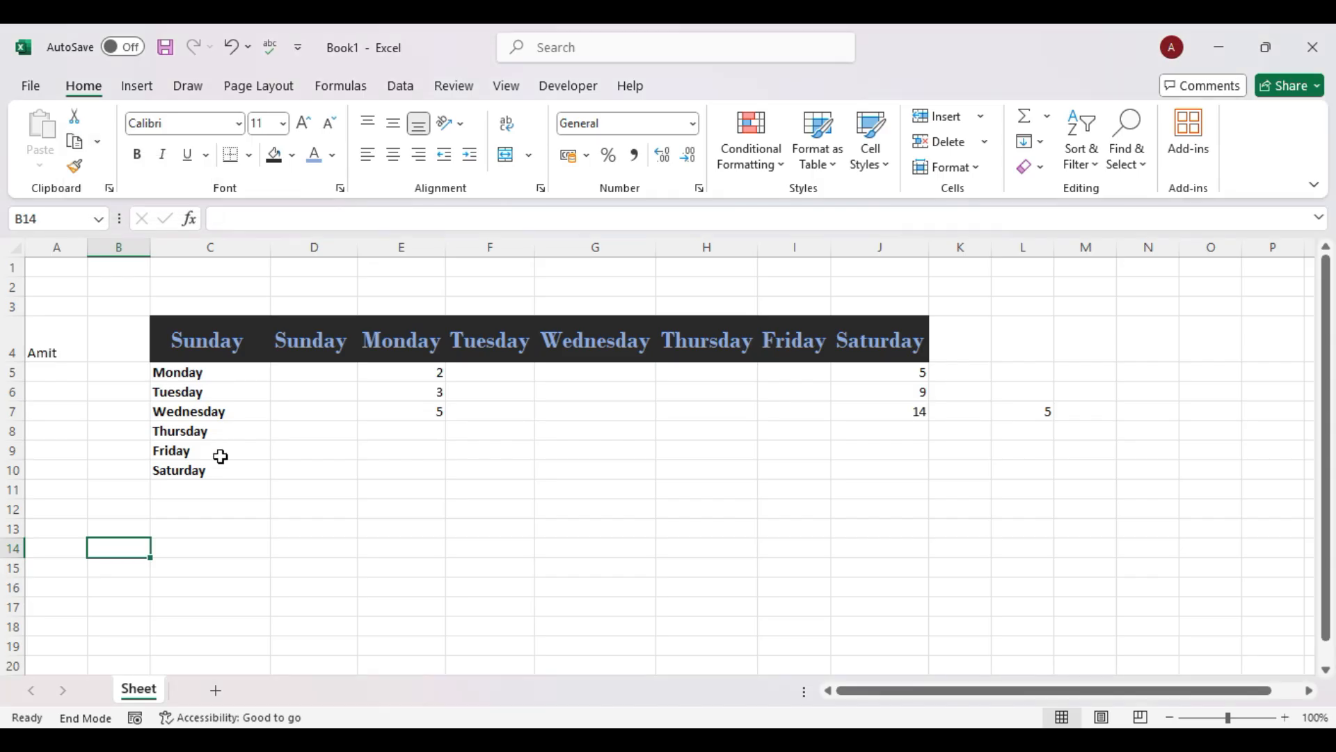
pyautogui.moveTo(215, 387); pyautogui.dragTo(220, 462)
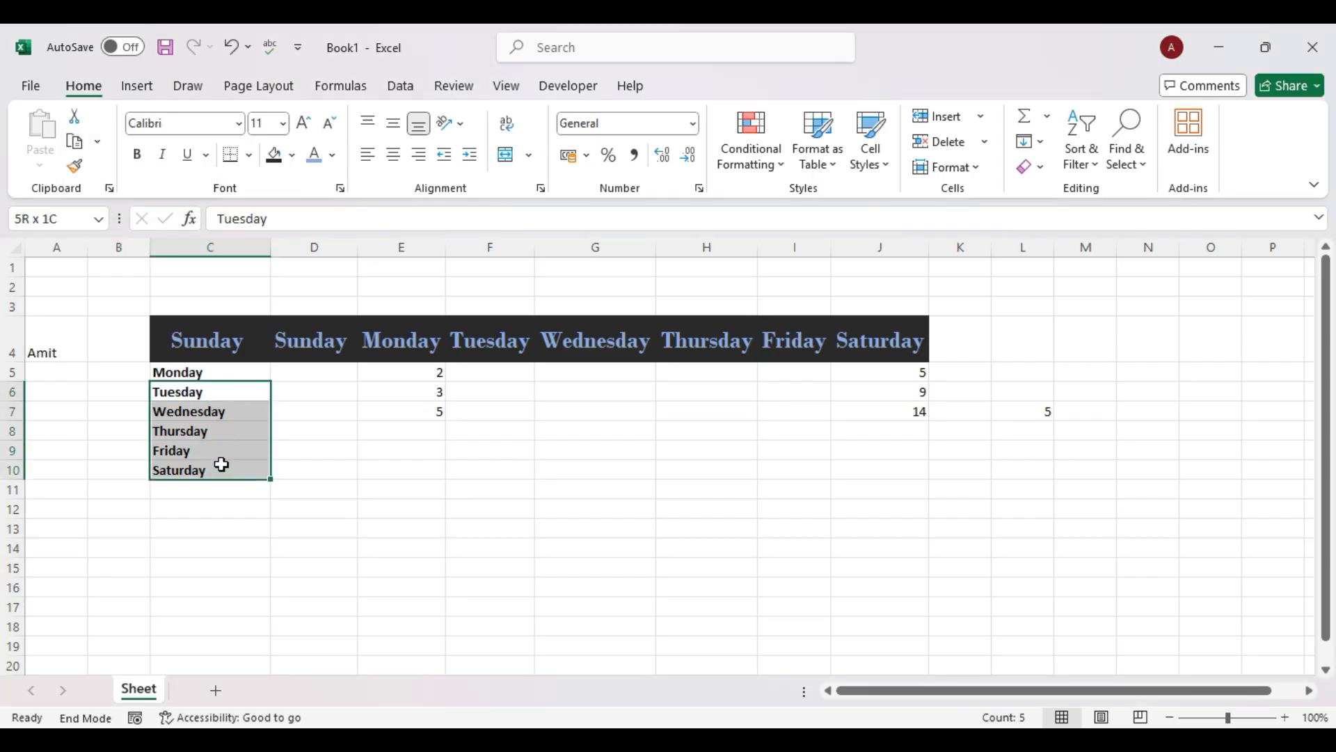
pyautogui.click(221, 464)
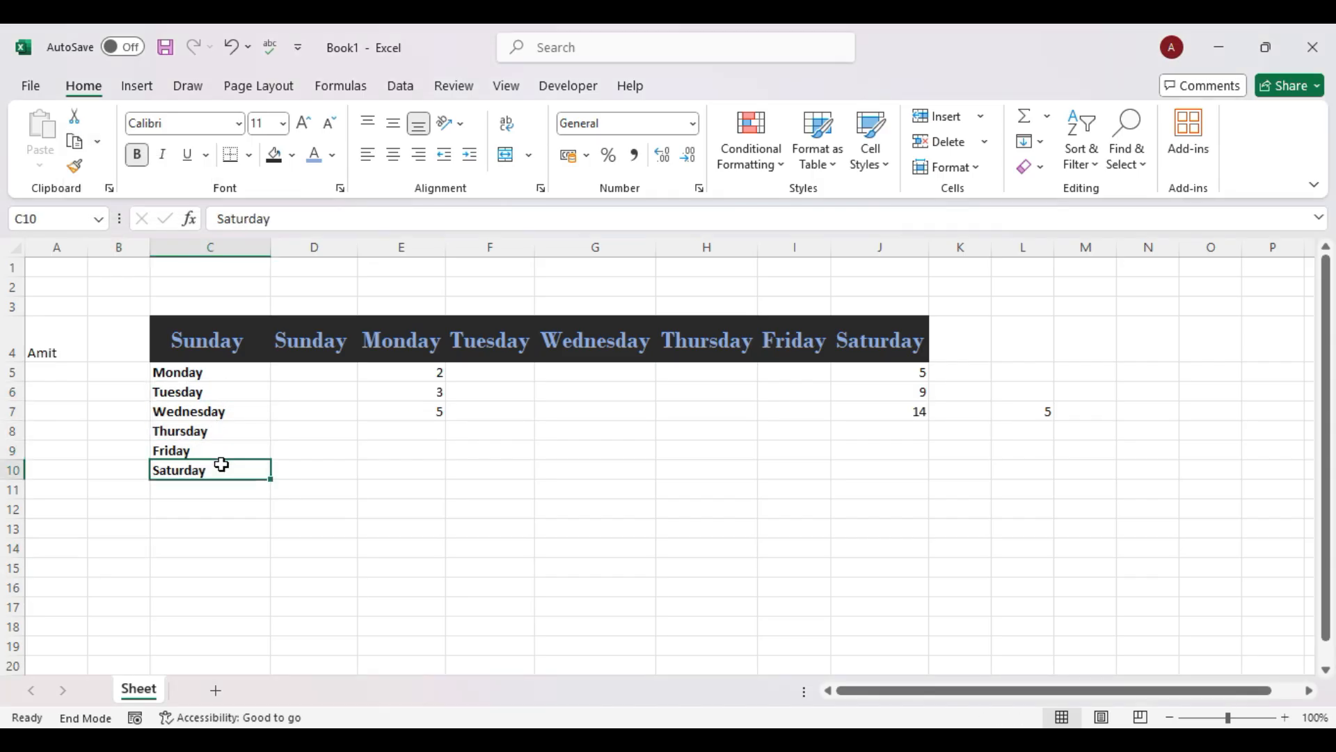
pyautogui.click(98, 142)
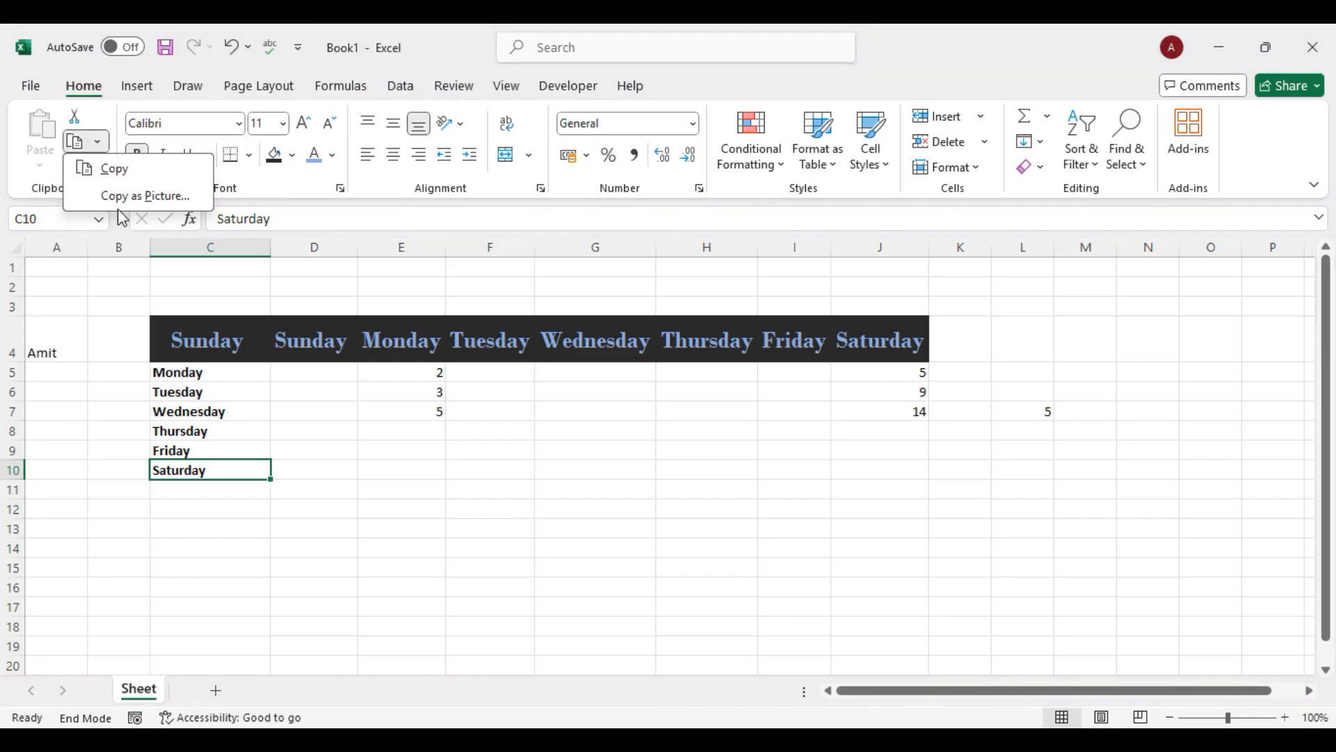
pyautogui.click(132, 197)
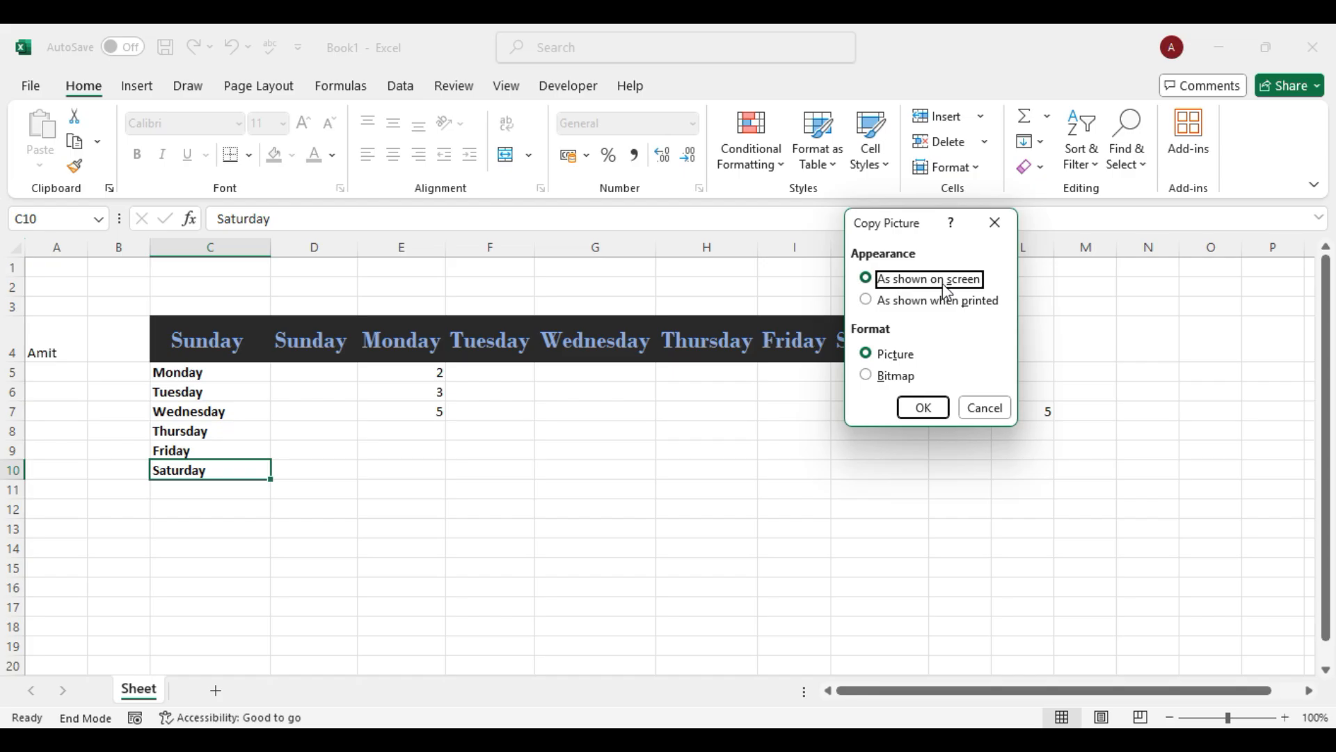
pyautogui.click(924, 407)
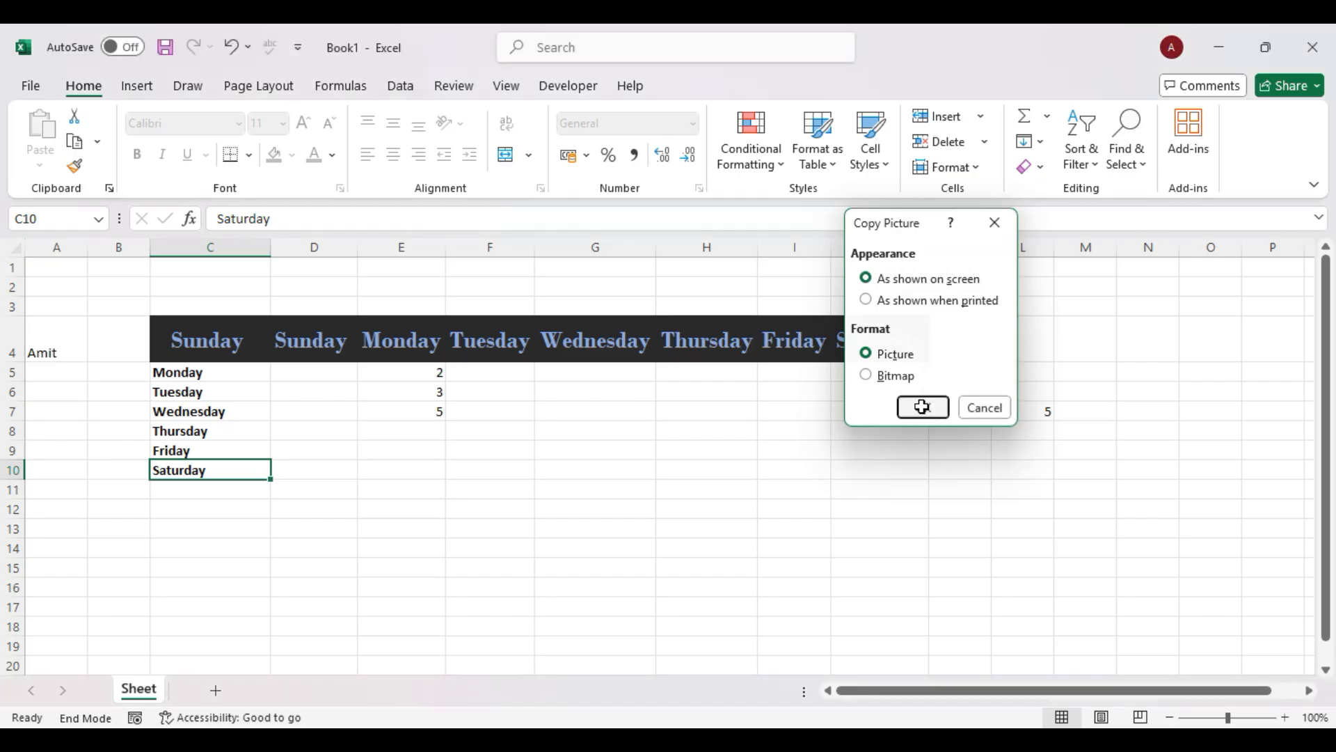
# Paste the Saturday picture at M4, move it down to rows 6–7, and copy cell A4.
pyautogui.click(1104, 346)
pyautogui.hotkey('ctrl', 'v')
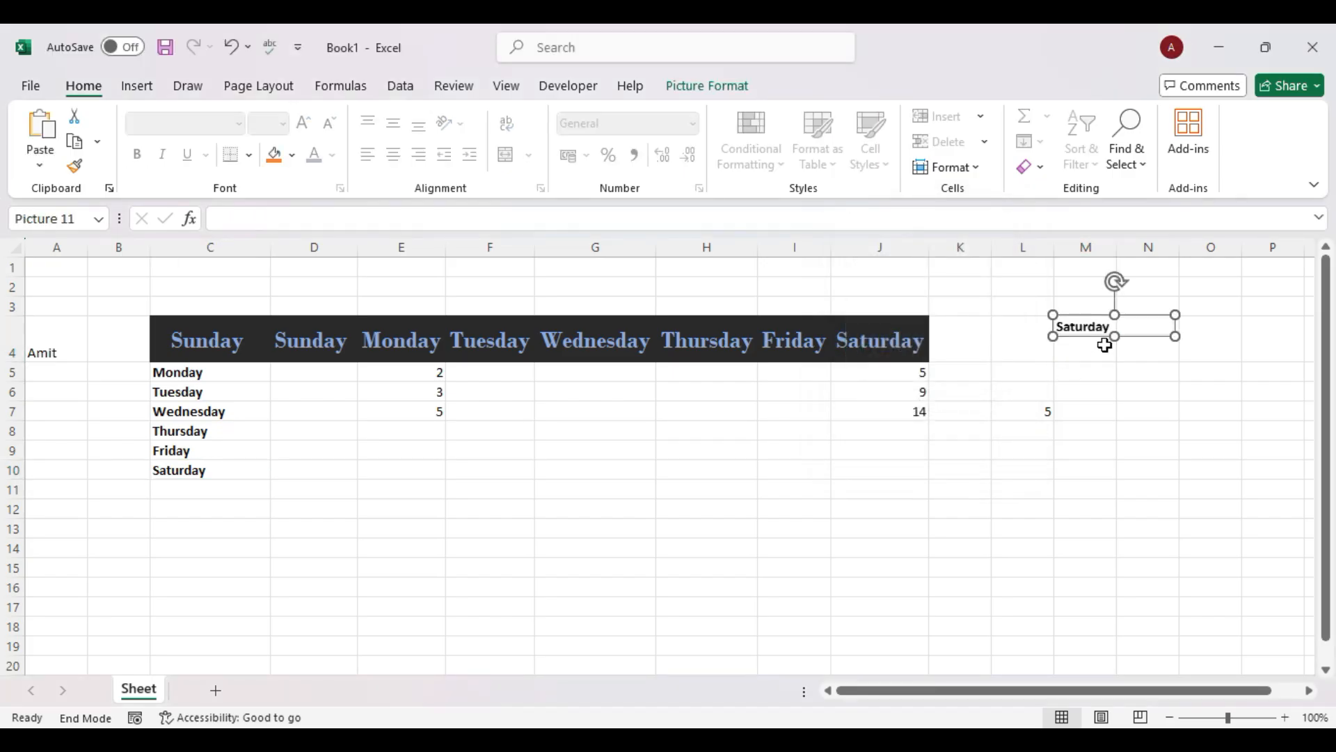
pyautogui.moveTo(1148, 341); pyautogui.dragTo(1147, 403)
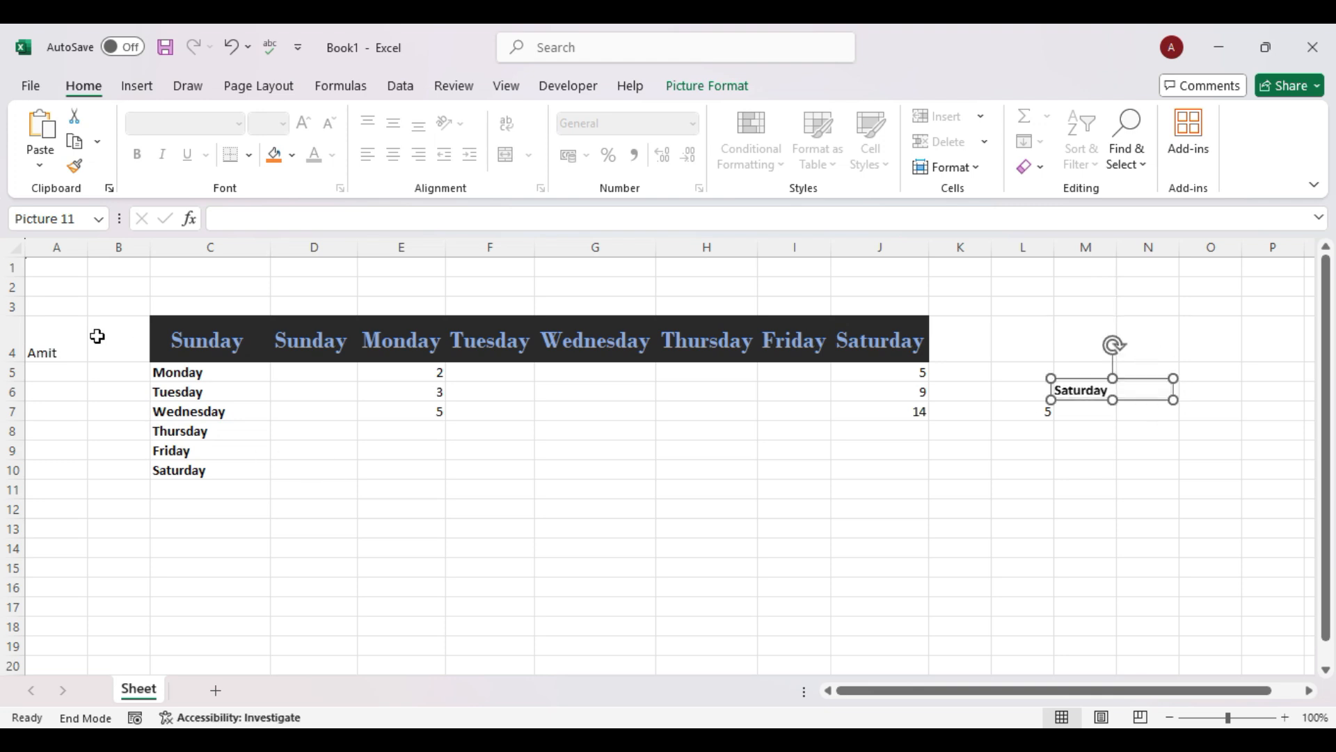
pyautogui.click(52, 335)
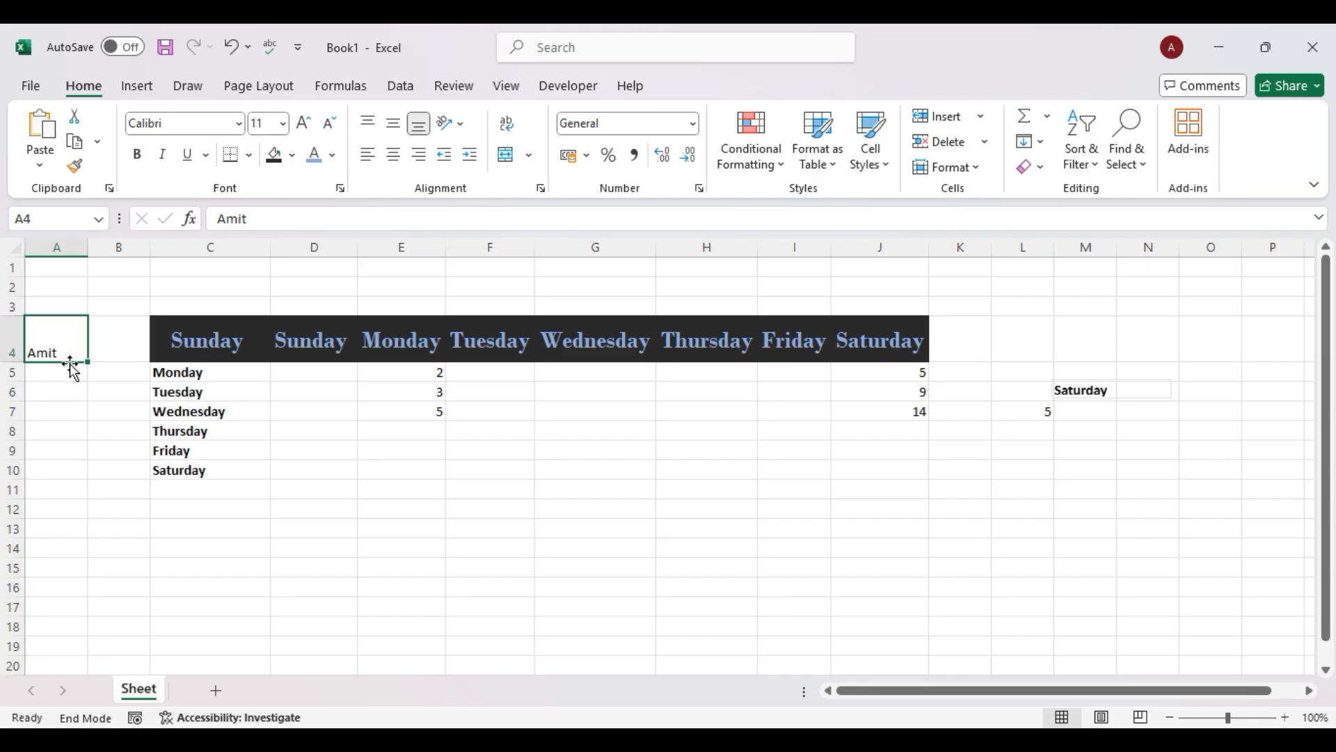
pyautogui.hotkey('ctrl', 'c')
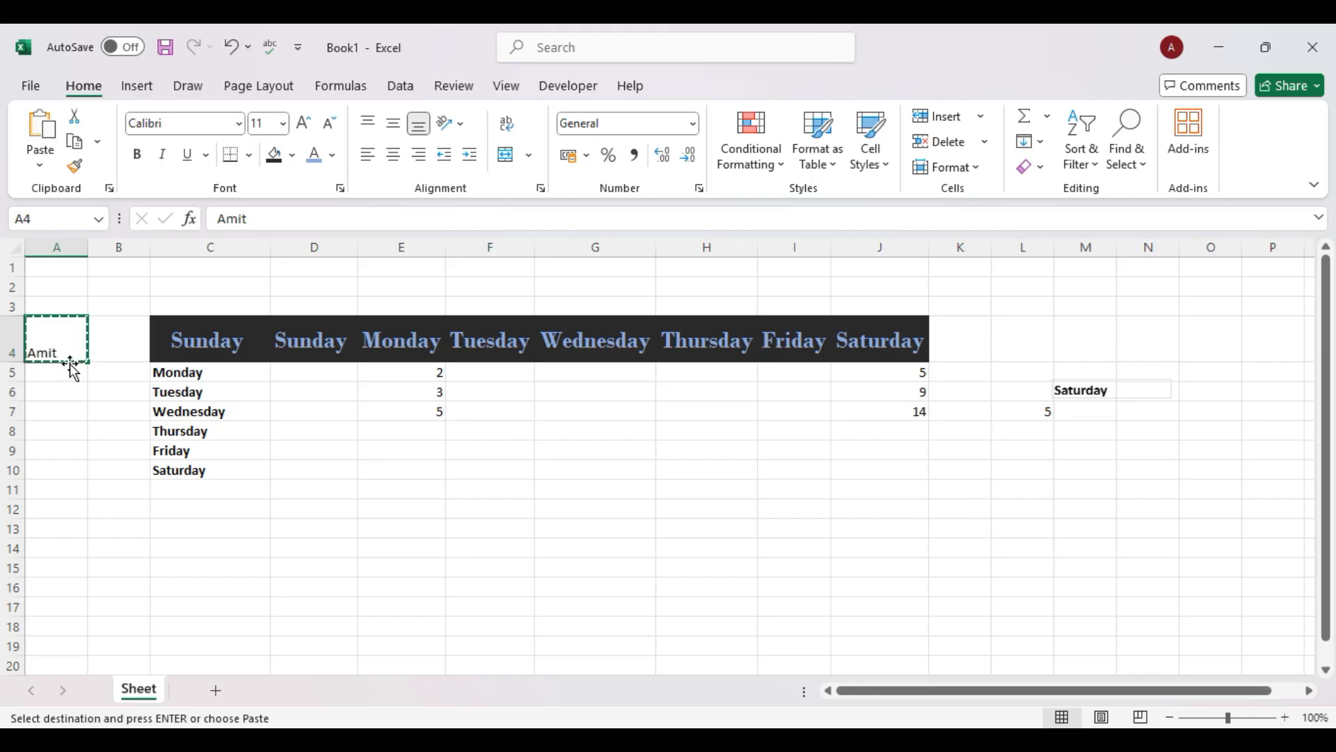
# Dismiss the Paste menu and delete the Saturday picture from the sheet.
pyautogui.click(39, 165)
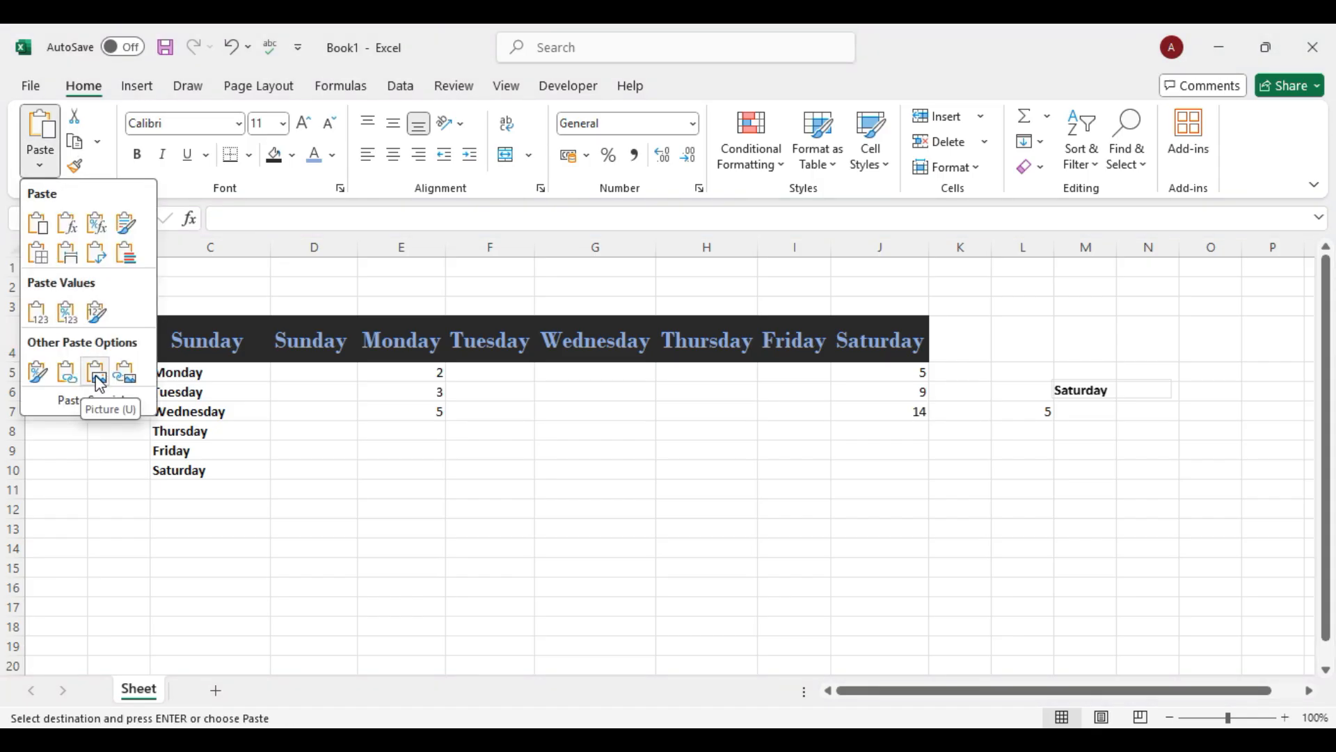
pyautogui.press('Escape')
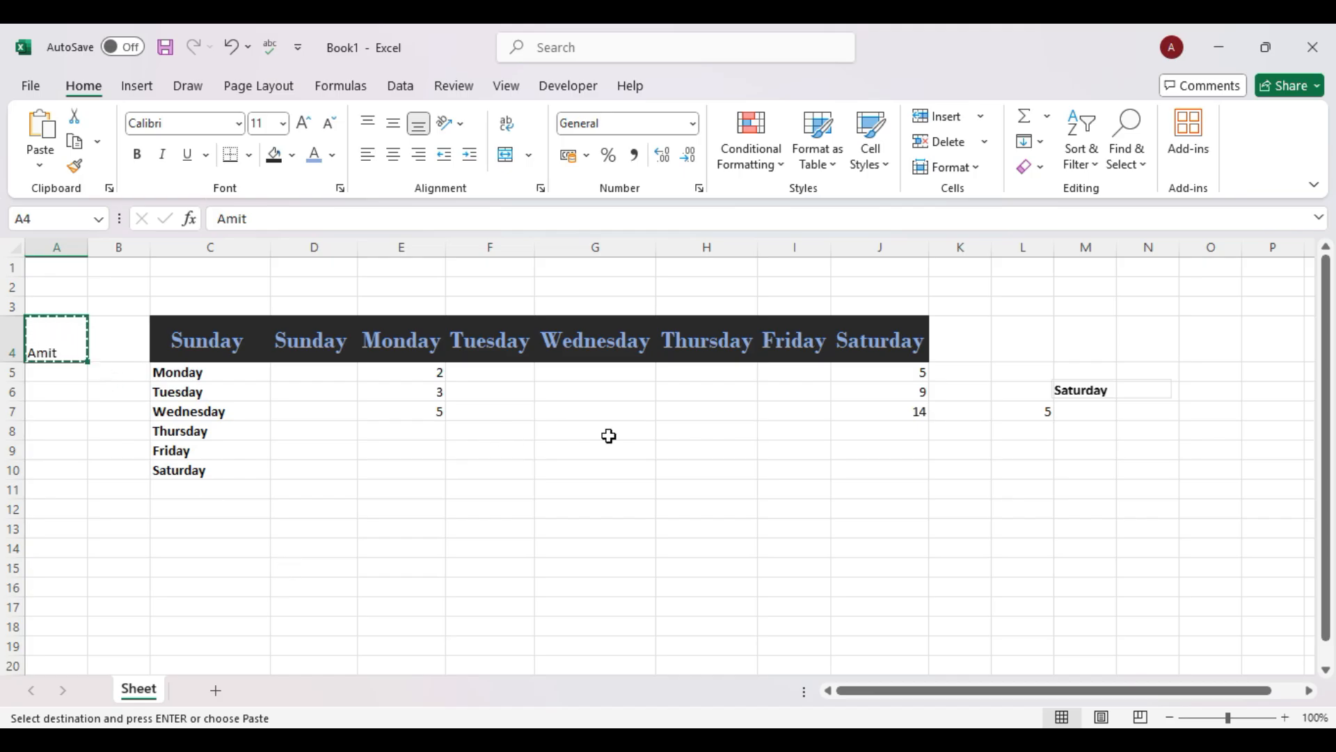
pyautogui.click(1101, 395)
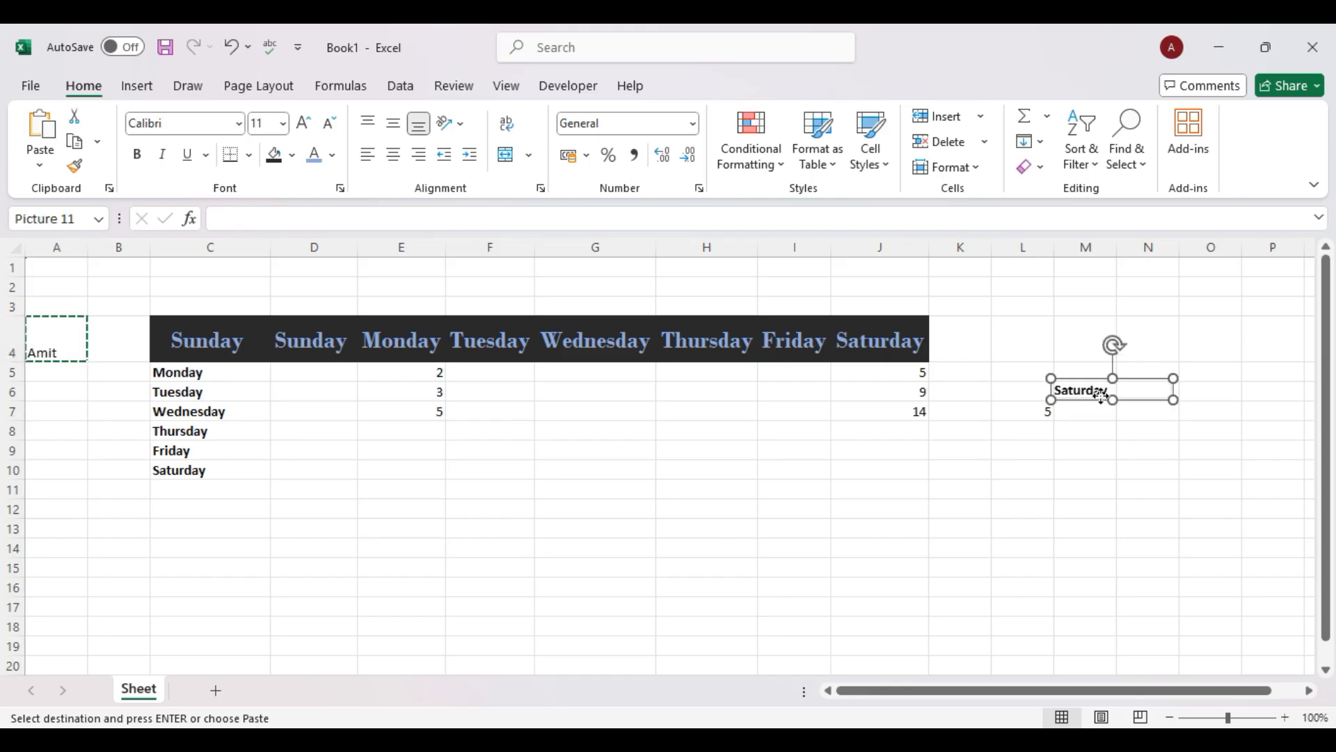
pyautogui.press('Delete')
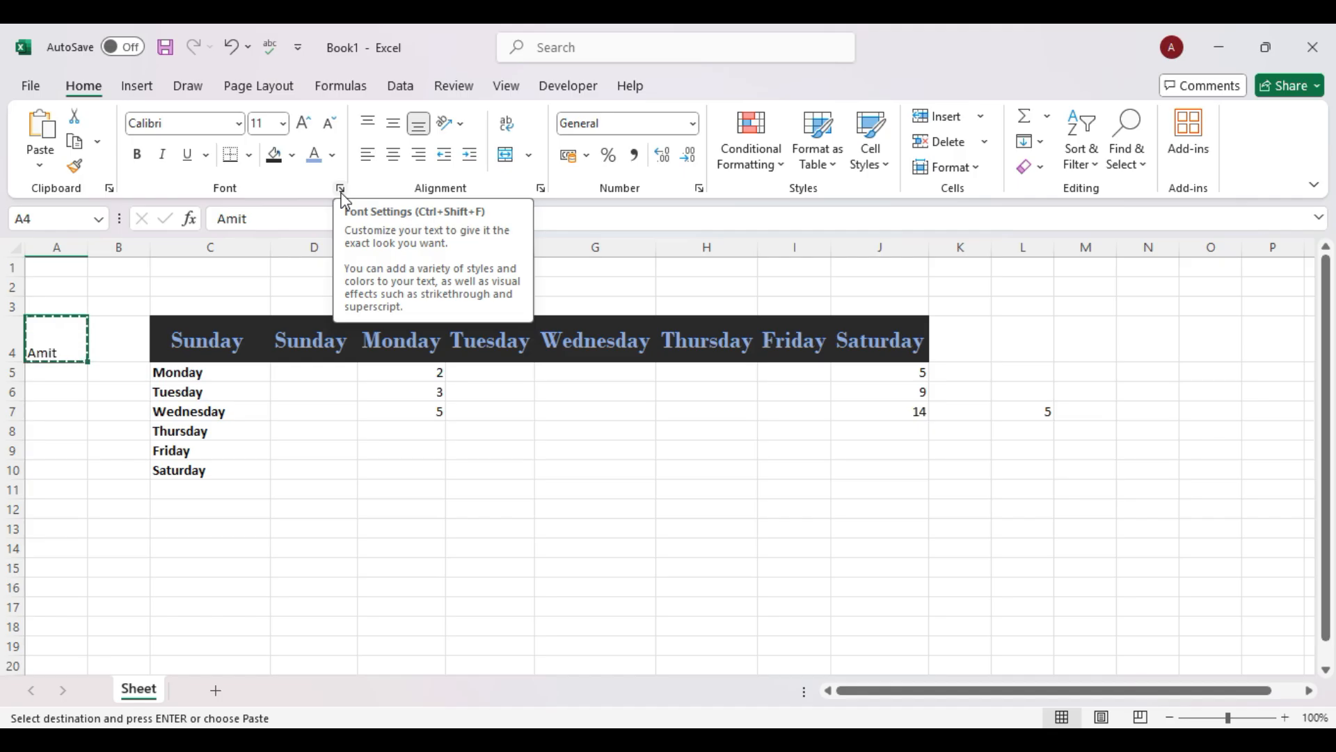
# Select the Tuesday cell C6 and browse the font and underline options unchanged.
pyautogui.click(193, 392)
pyautogui.click(239, 124)
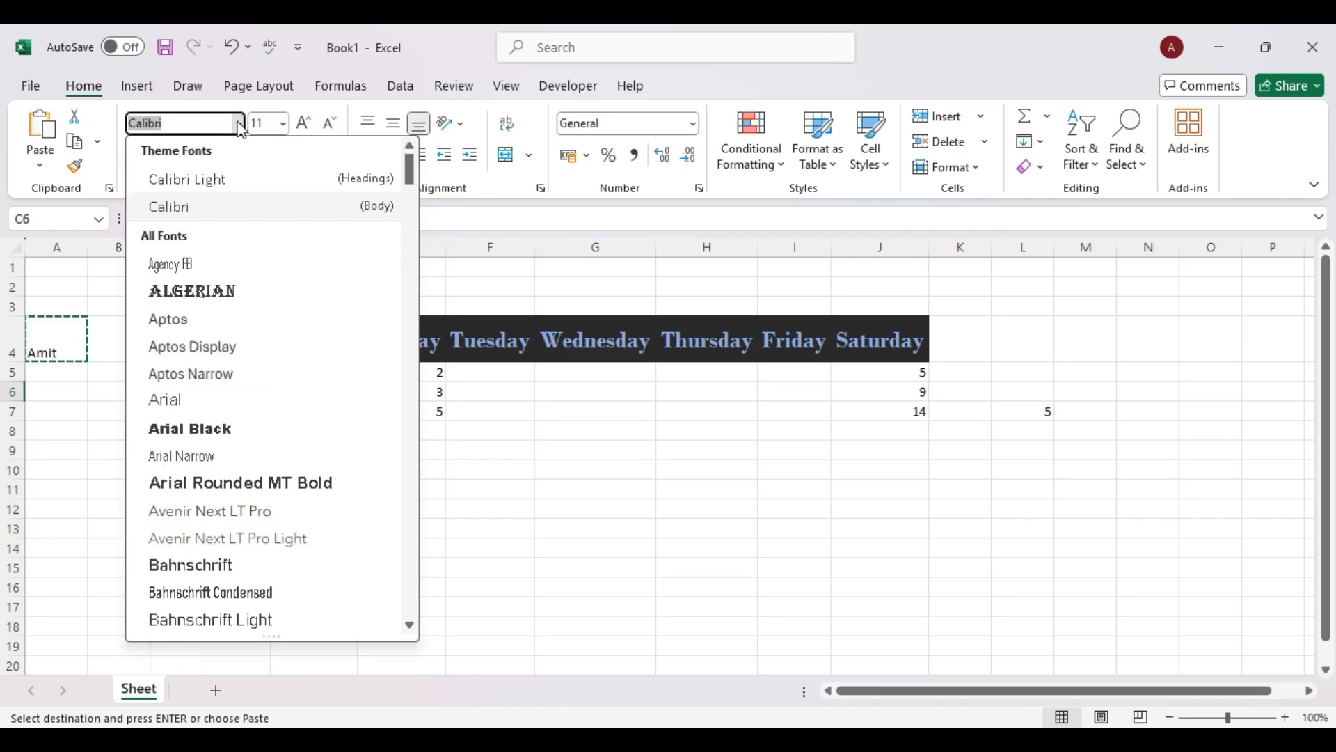
pyautogui.click(82, 407)
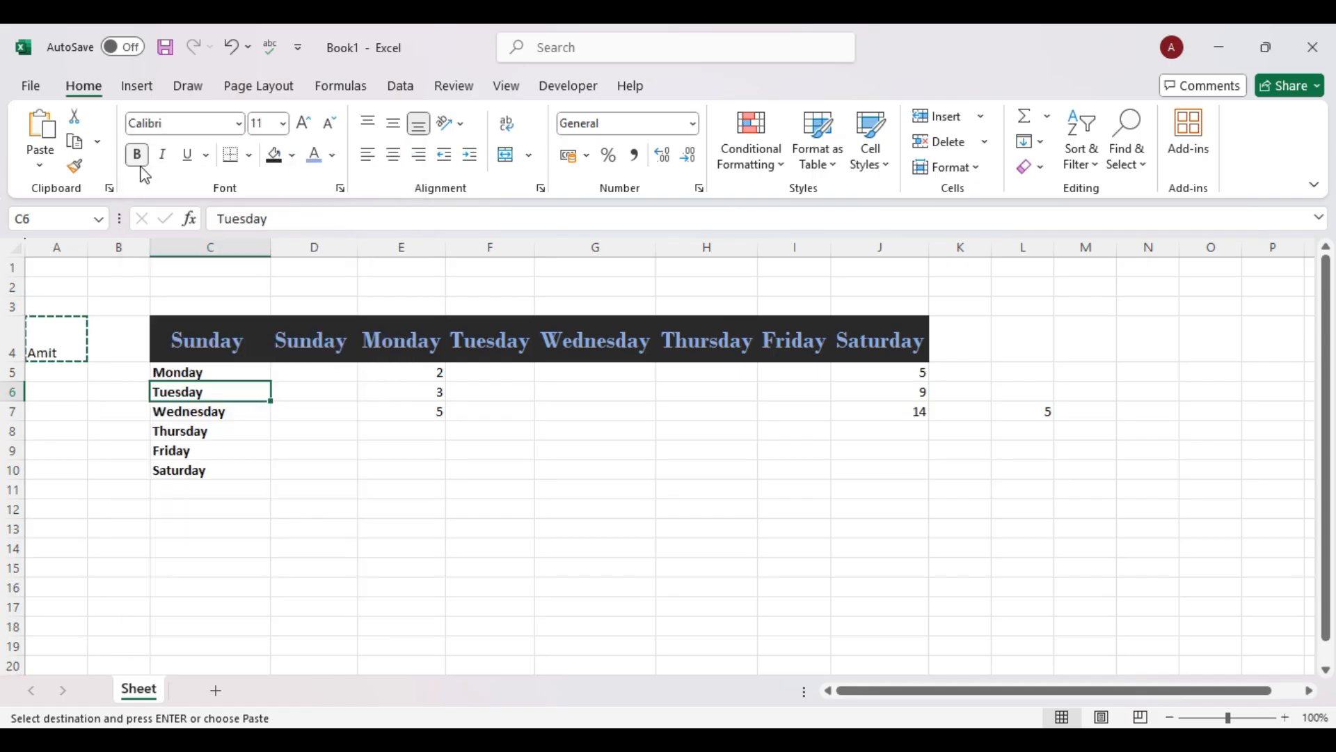
pyautogui.click(207, 156)
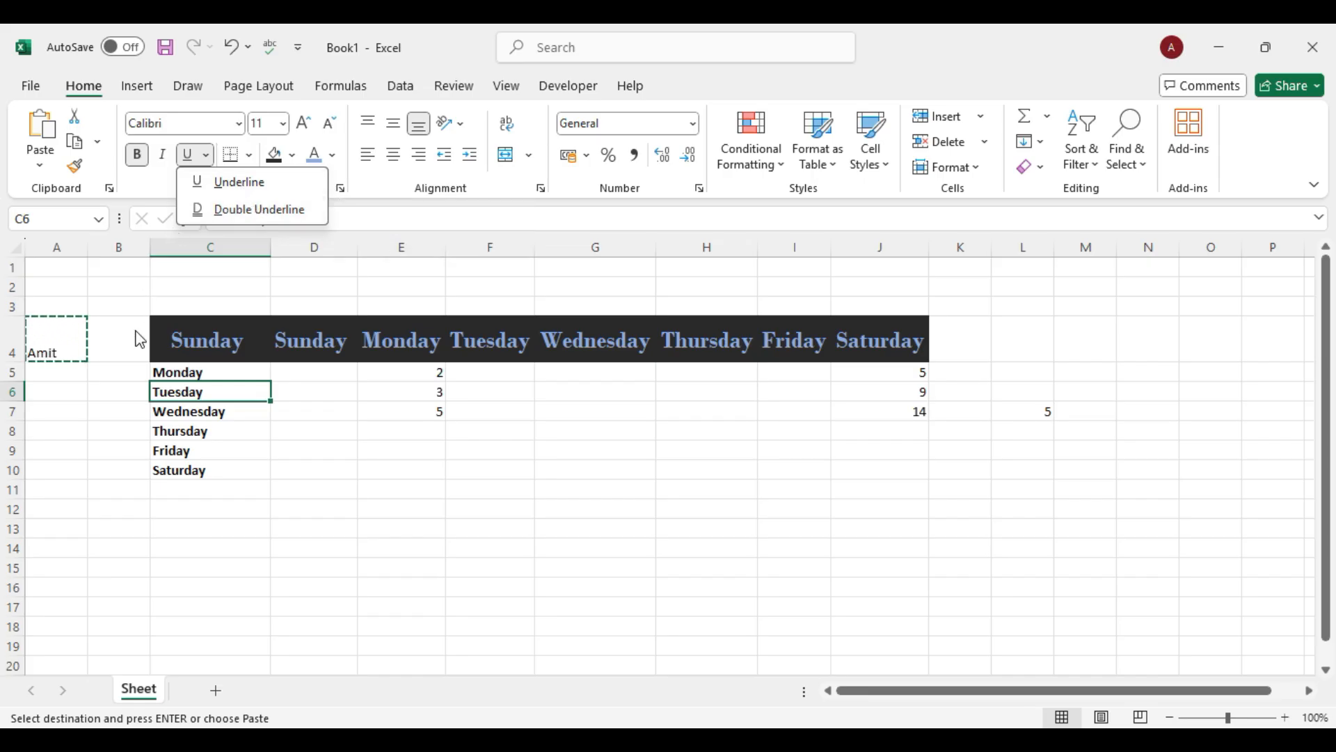
# Apply All Borders to the Monday–Saturday cells C5:C10.
pyautogui.click(249, 155)
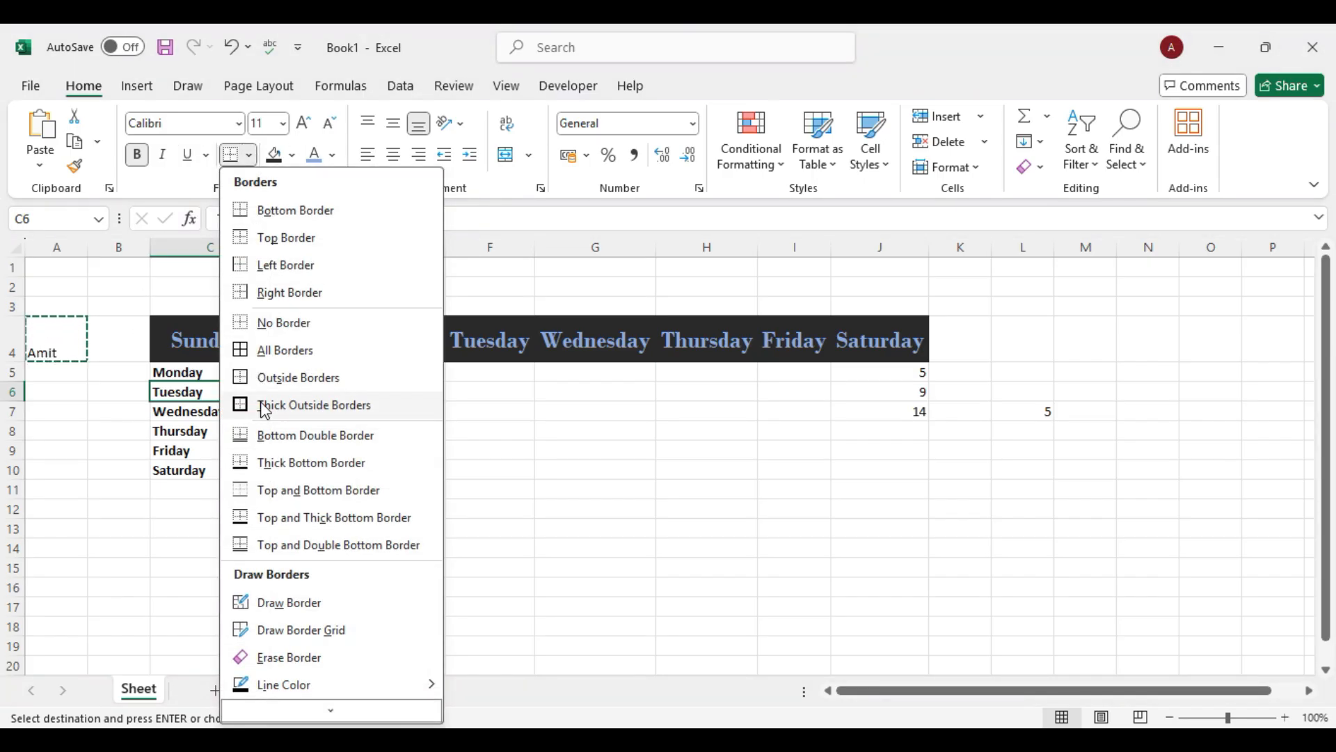
pyautogui.click(561, 490)
pyautogui.moveTo(175, 372); pyautogui.dragTo(211, 471)
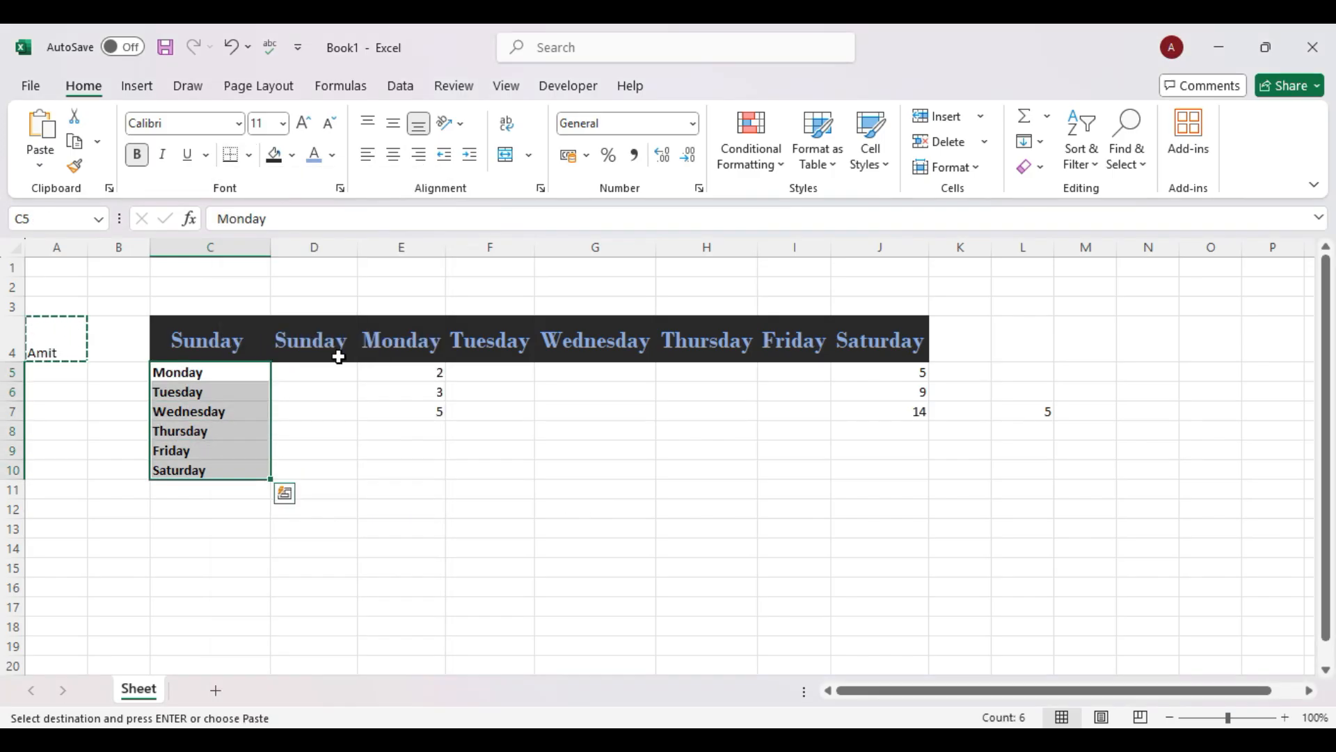
pyautogui.click(249, 154)
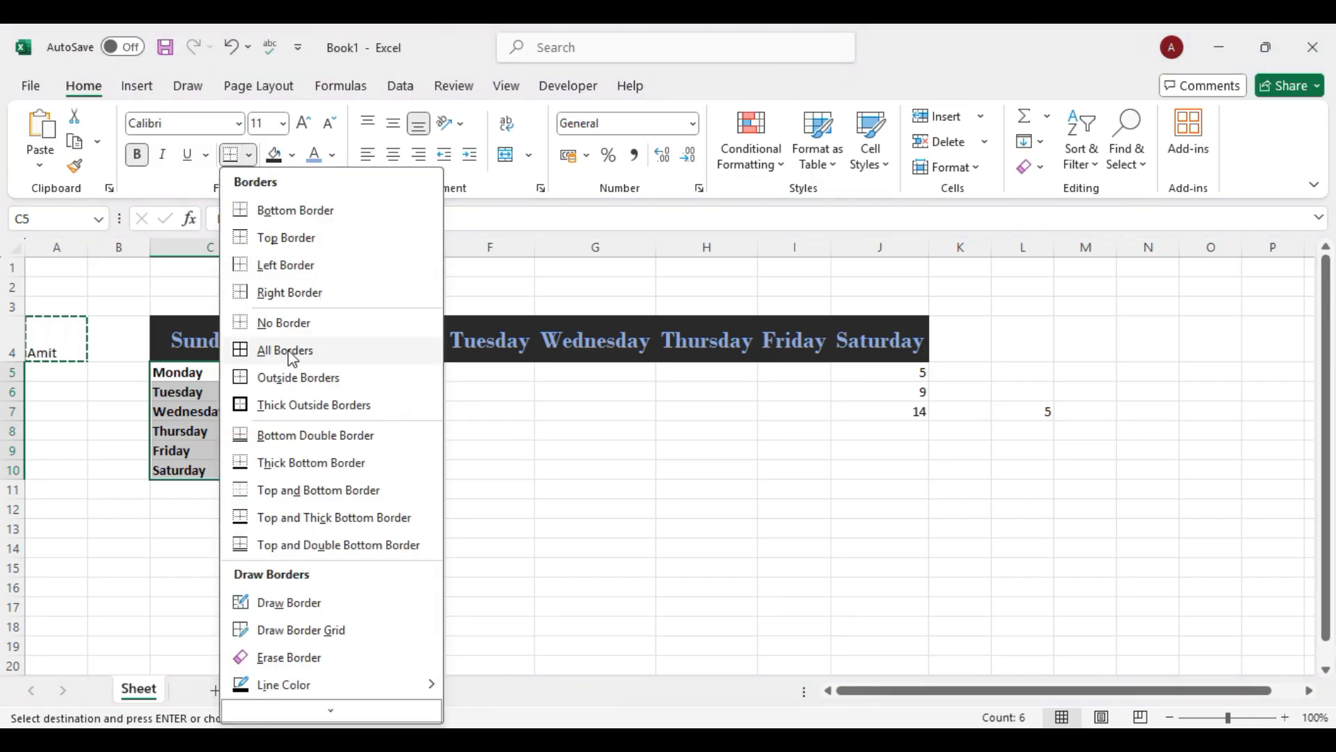
pyautogui.click(290, 351)
# Give cell D9 a thick outside border, then undo it.
pyautogui.click(342, 455)
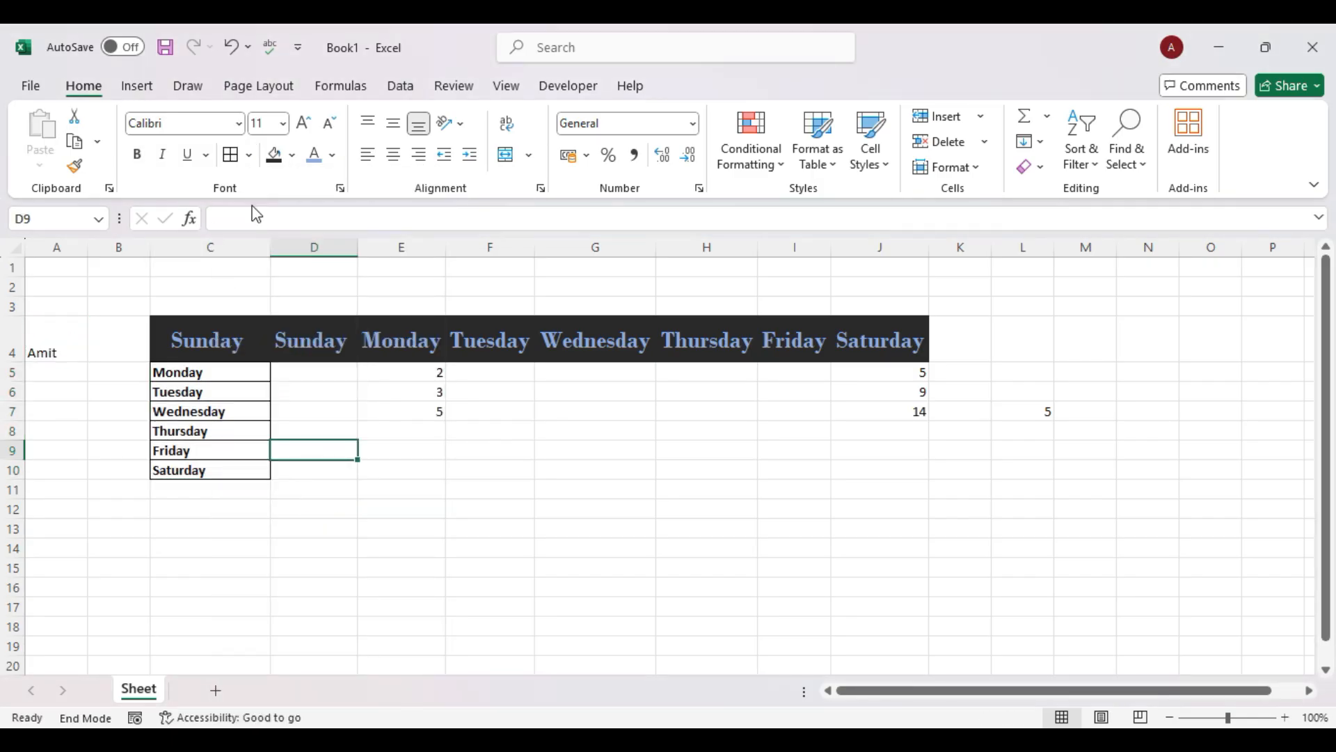
pyautogui.click(249, 156)
pyautogui.click(286, 292)
pyautogui.click(248, 154)
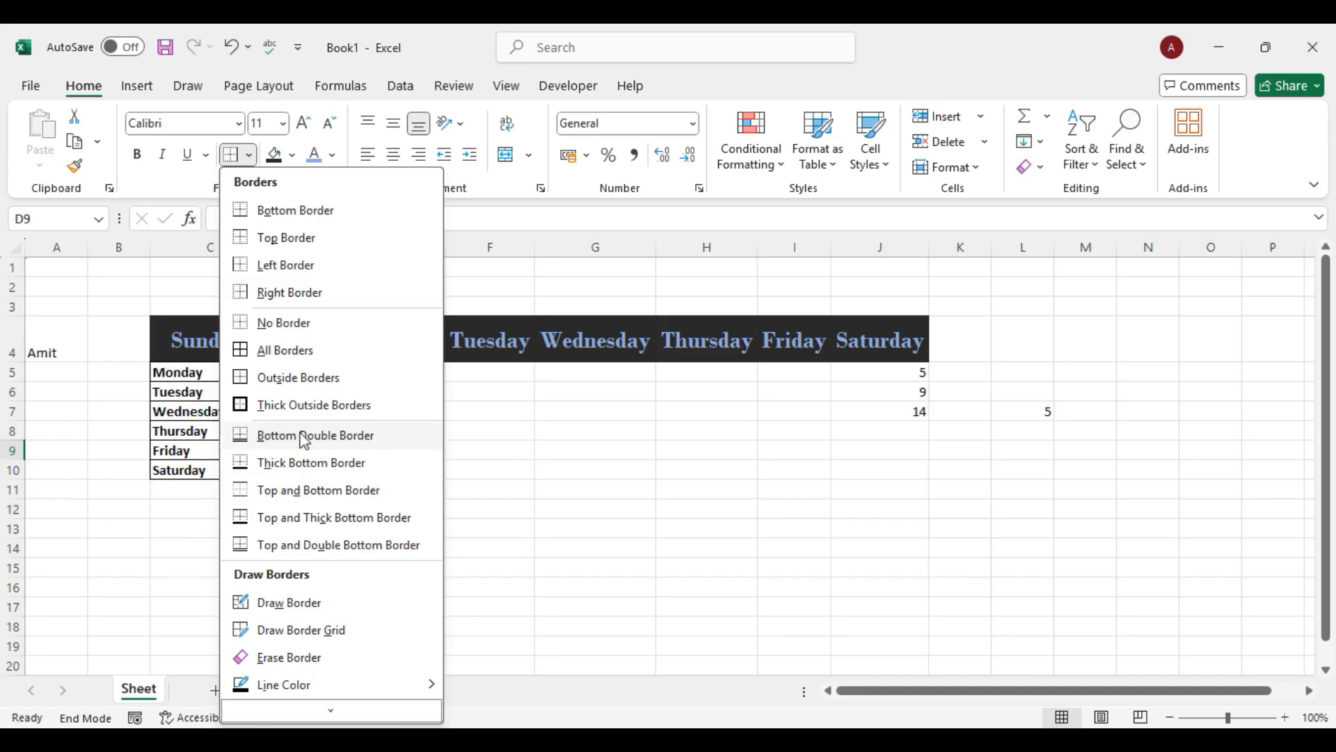
pyautogui.click(291, 410)
pyautogui.moveTo(239, 386); pyautogui.dragTo(342, 469)
pyautogui.click(342, 469)
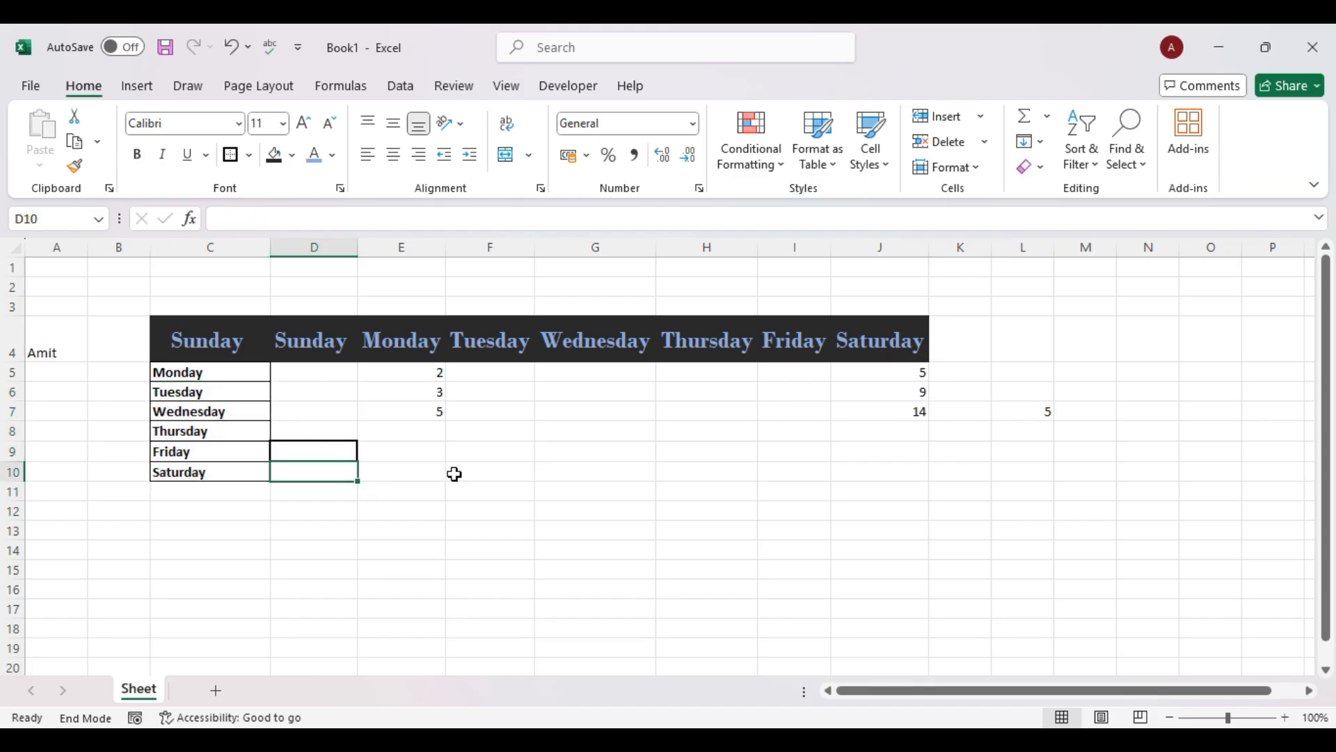
pyautogui.hotkey('ctrl', 'z')
pyautogui.click(391, 510)
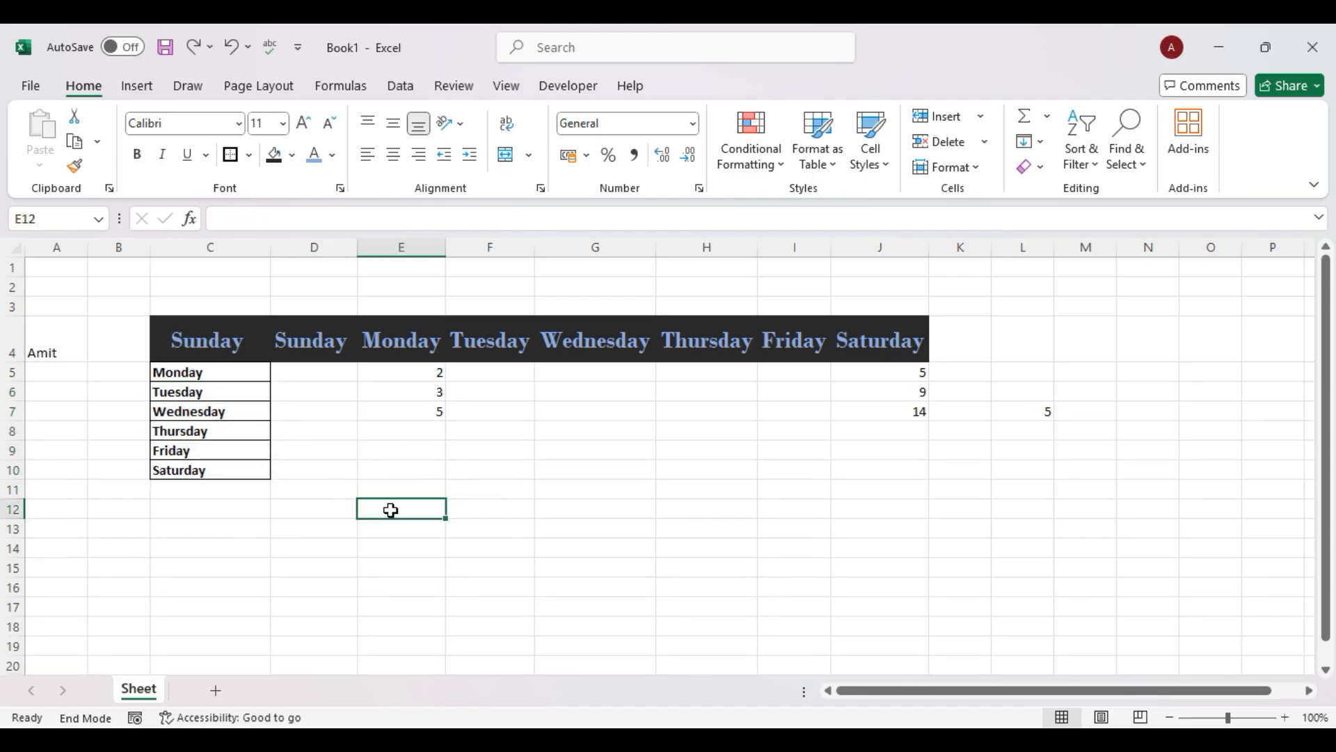
# Put a thick outside border around C5:C10 and reselect the day cells.
pyautogui.moveTo(230, 373); pyautogui.dragTo(224, 469)
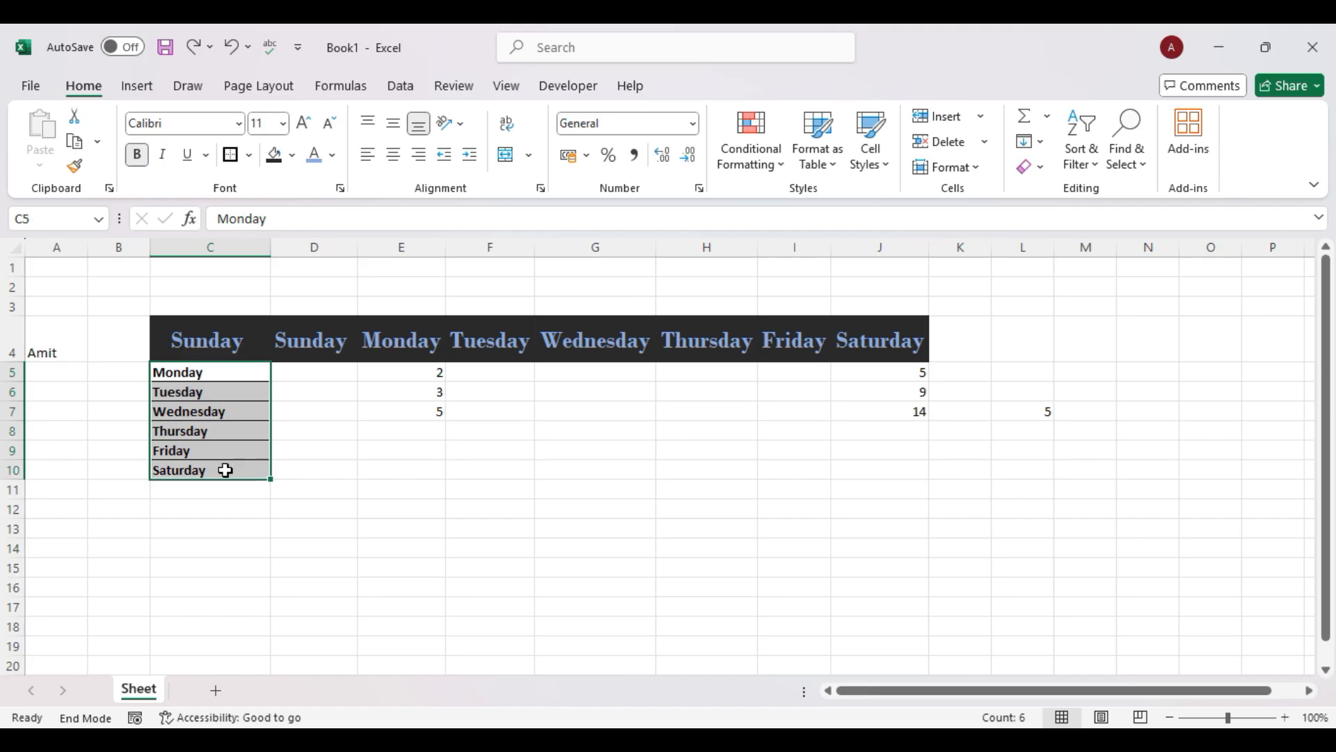
pyautogui.click(233, 160)
pyautogui.click(349, 451)
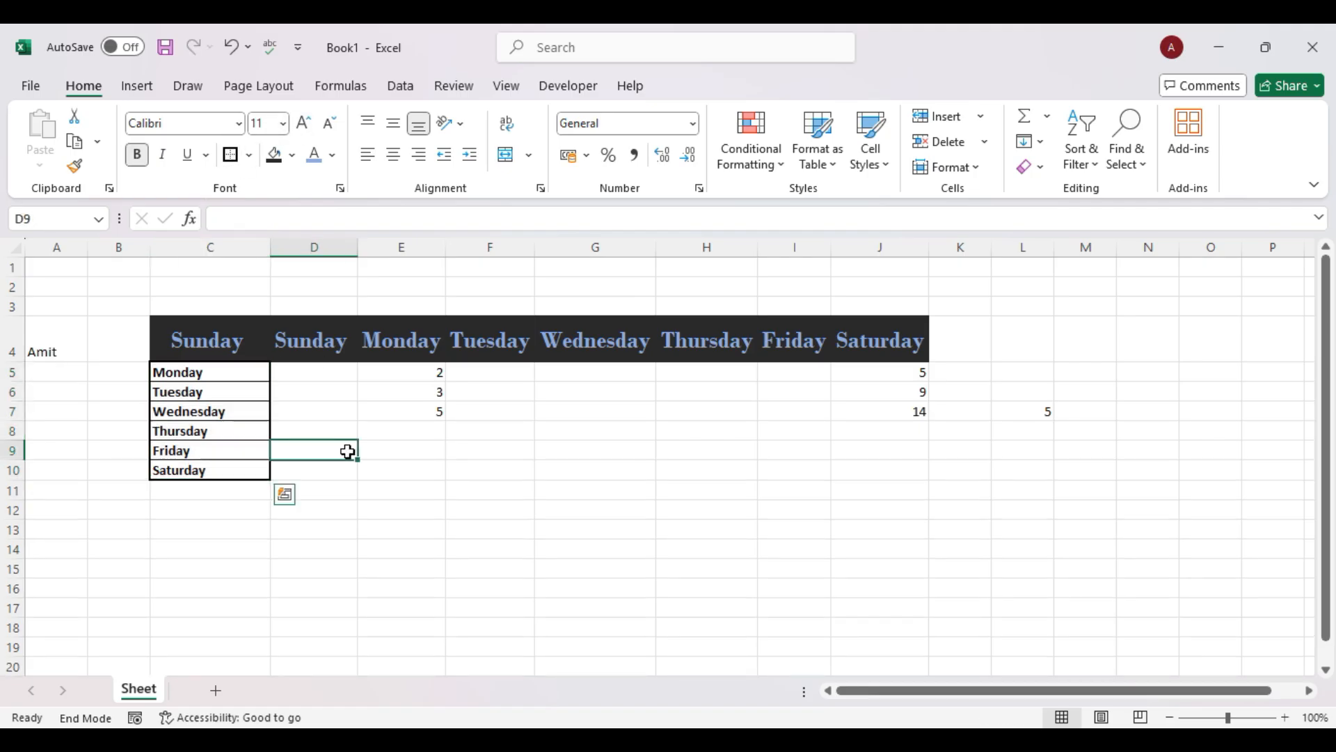
pyautogui.click(453, 507)
pyautogui.moveTo(261, 369); pyautogui.dragTo(262, 468)
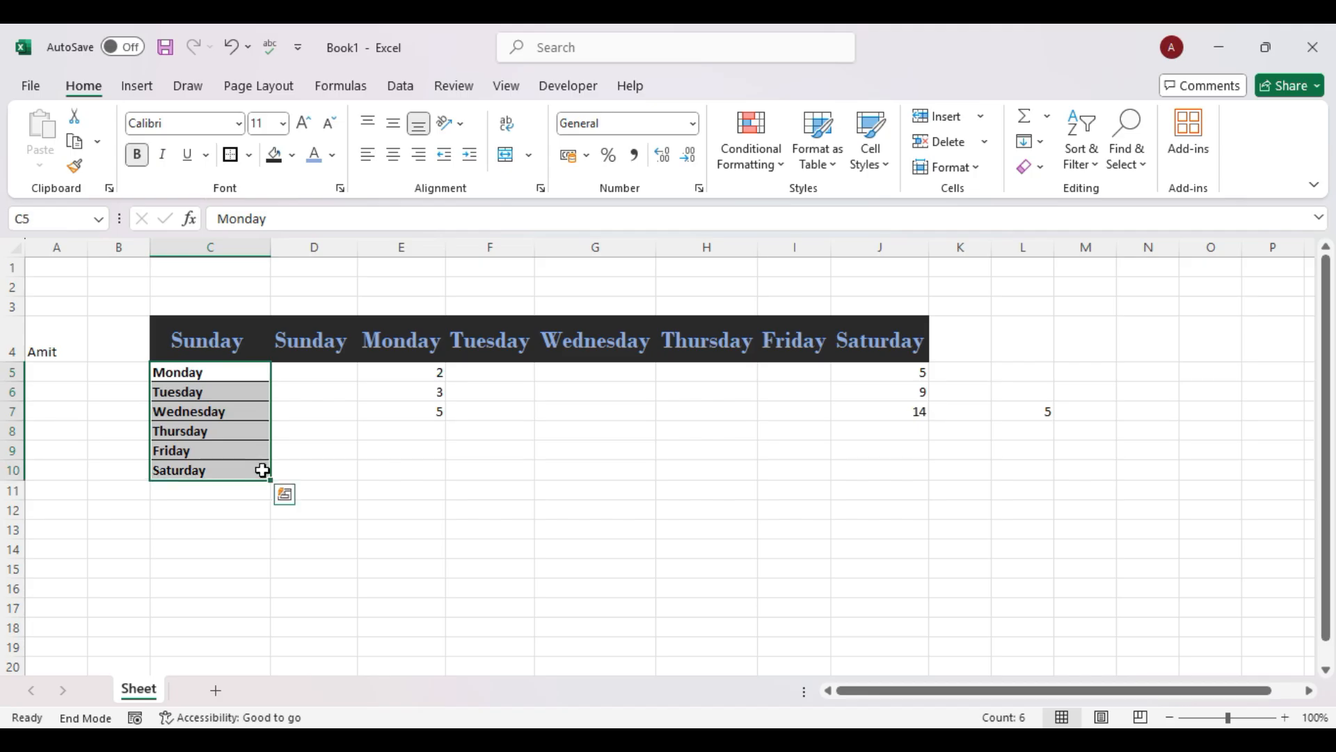
# Draw borders by hand around the J5:J8 cells holding 5, 9 and 14.
pyautogui.click(250, 156)
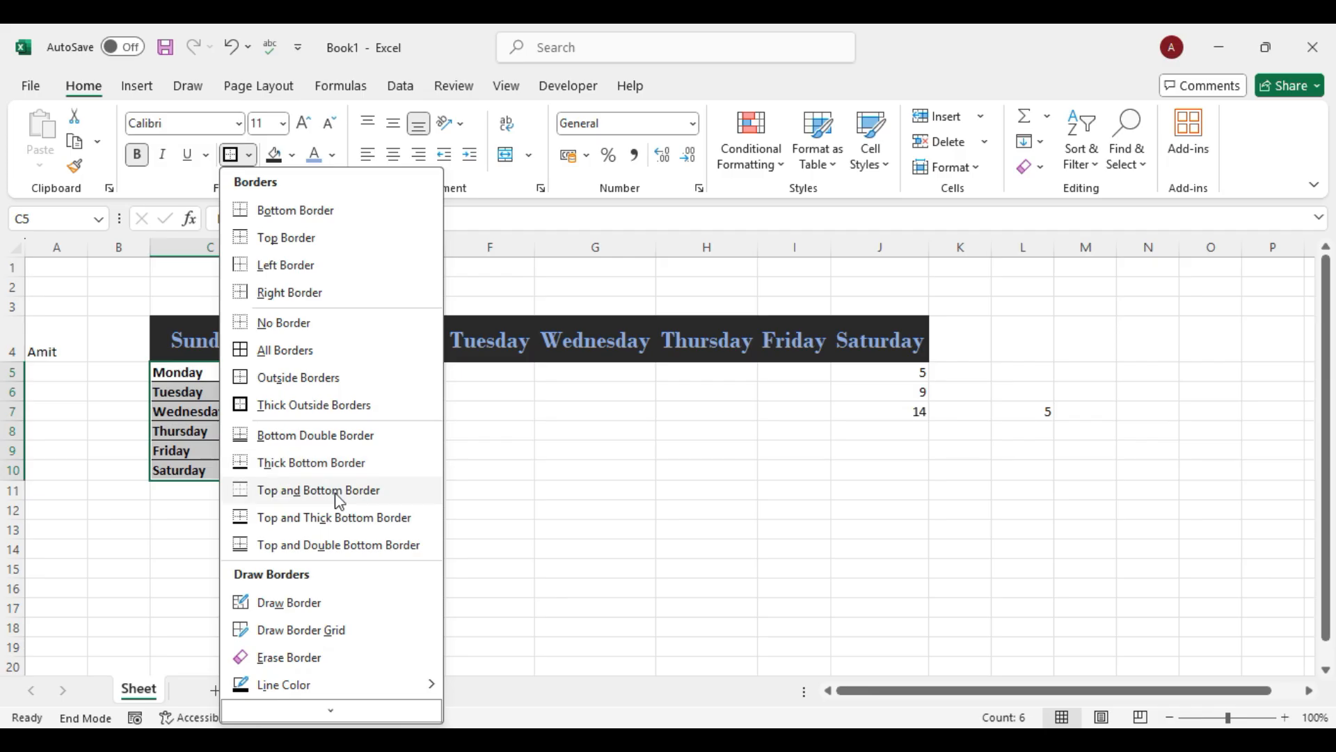
pyautogui.click(330, 616)
pyautogui.moveTo(931, 363); pyautogui.dragTo(938, 411)
pyautogui.moveTo(833, 363)
pyautogui.mouseDown()
pyautogui.moveTo(839, 421)
pyautogui.moveTo(927, 437)
pyautogui.mouseUp()
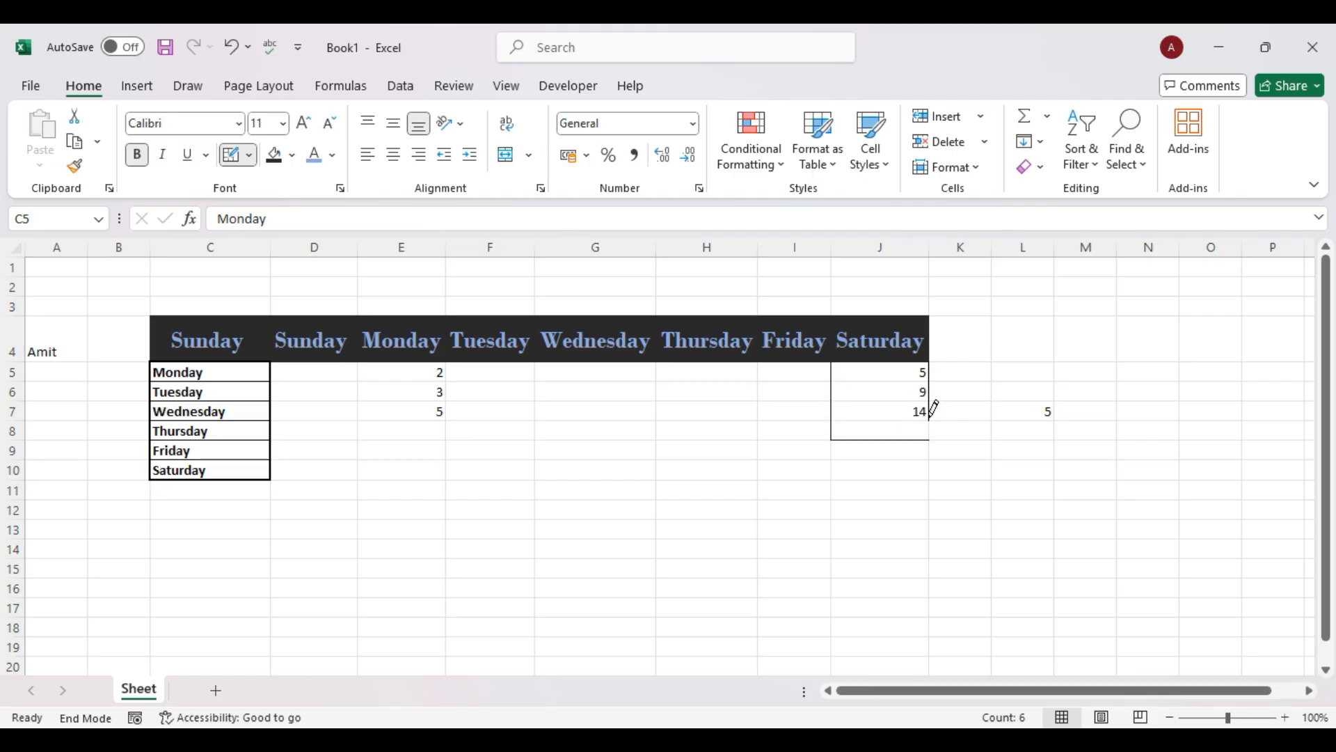
pyautogui.moveTo(842, 415)
pyautogui.mouseDown()
pyautogui.moveTo(897, 413)
pyautogui.moveTo(895, 370)
pyautogui.mouseUp()
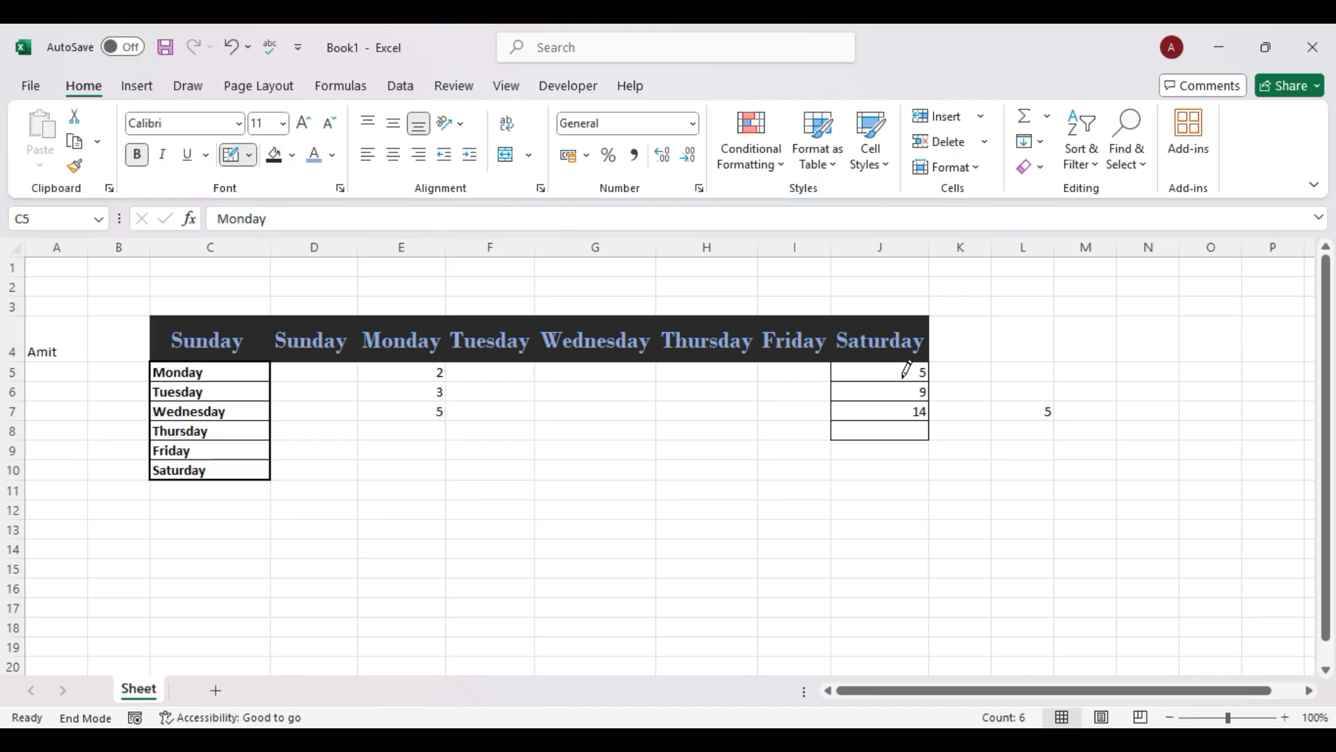
pyautogui.click(248, 154)
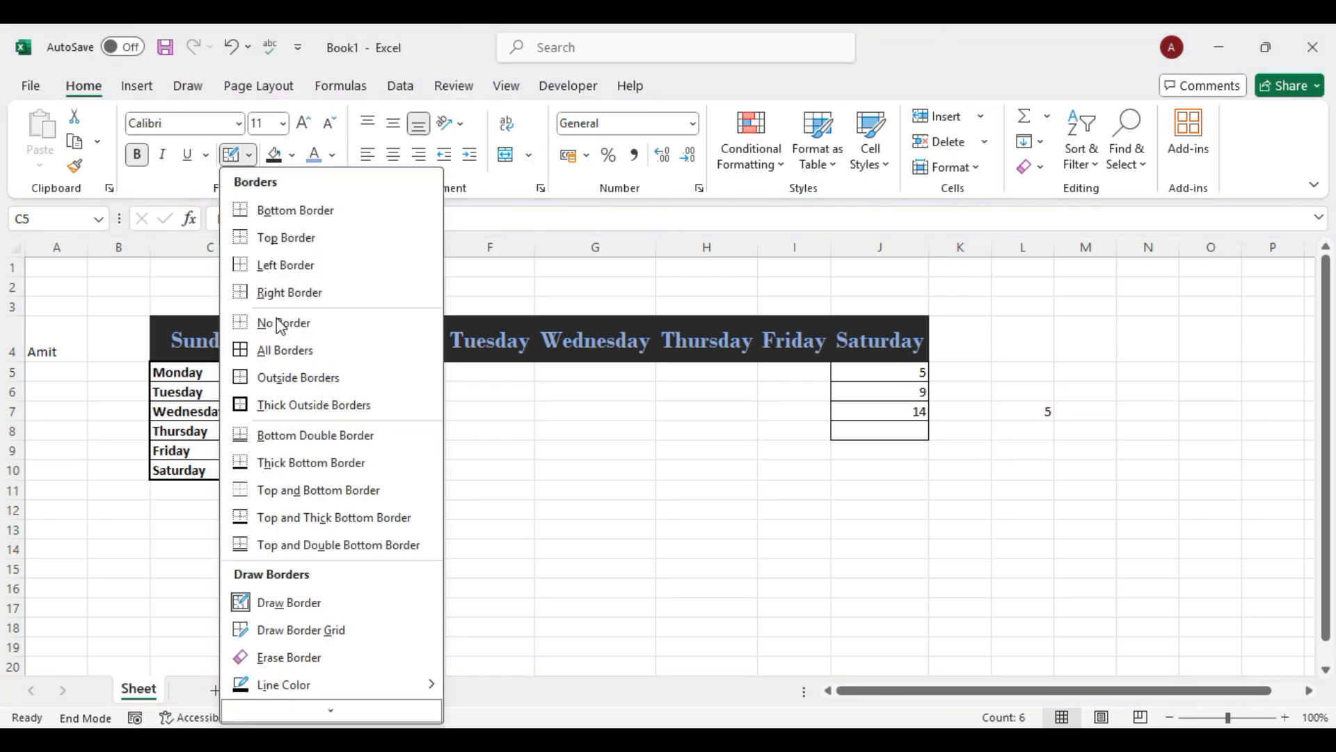
# Erase the drawn borders around J5:J8 using Erase Border.
pyautogui.click(342, 632)
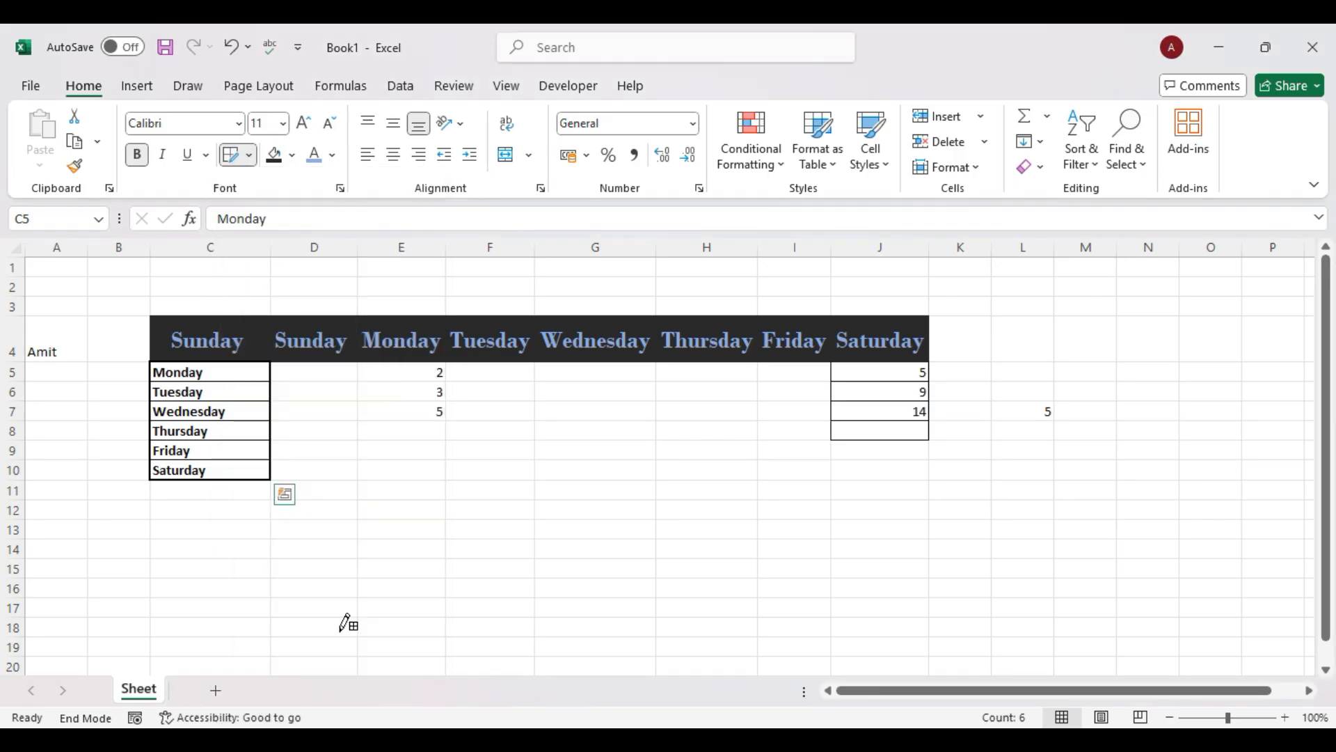
pyautogui.click(250, 156)
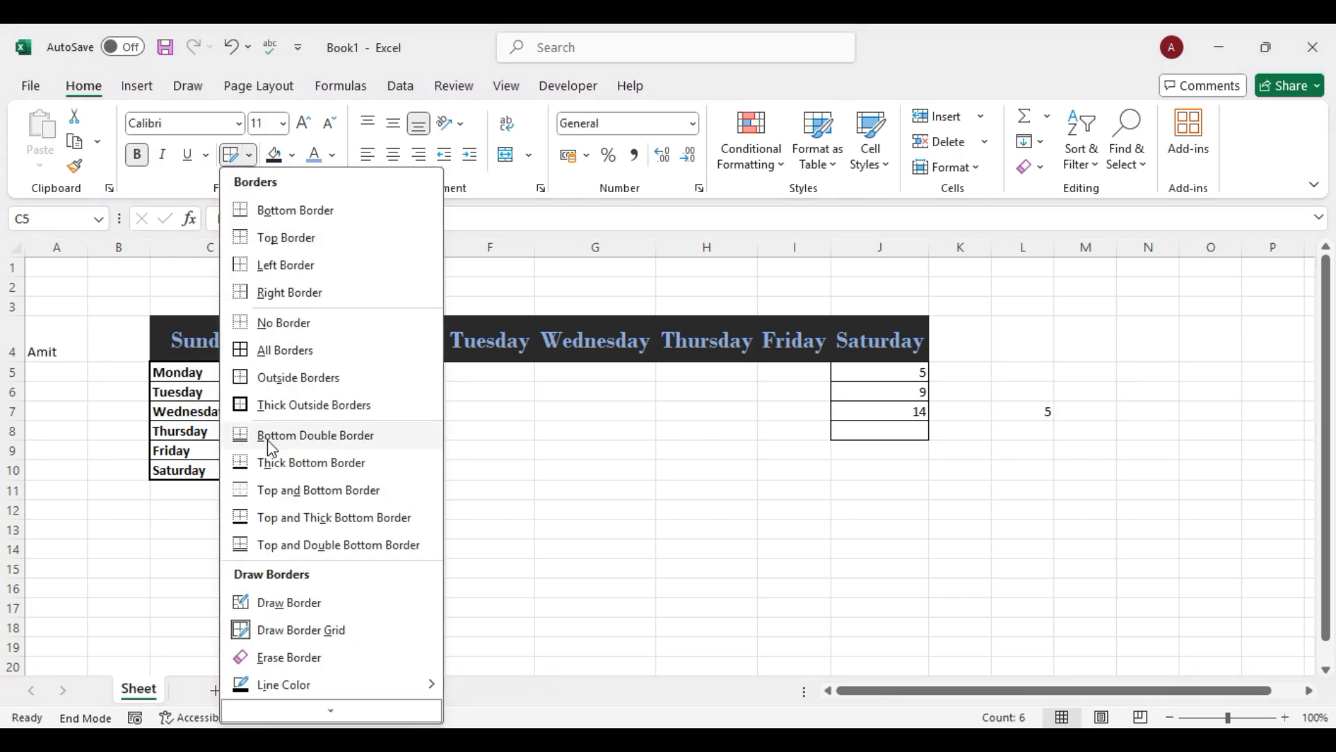
pyautogui.click(312, 664)
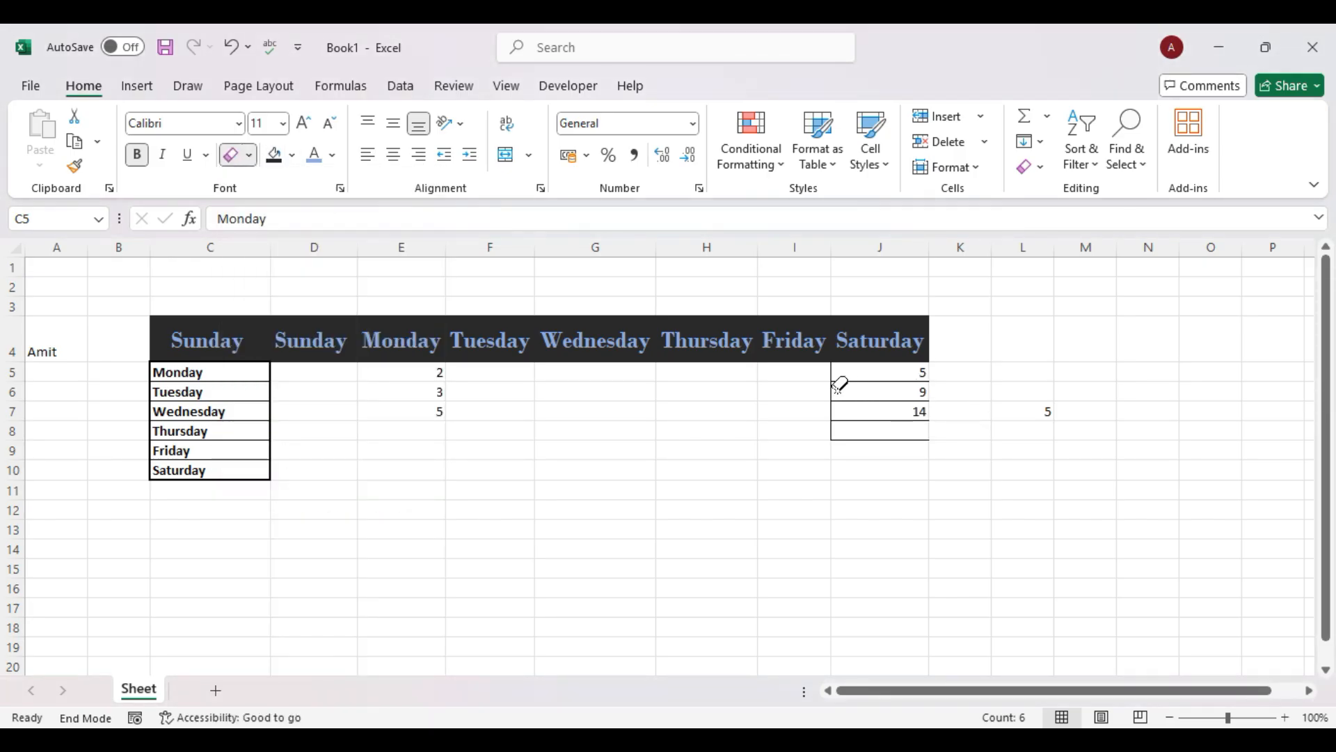
pyautogui.click(874, 391)
pyautogui.click(877, 409)
pyautogui.click(883, 426)
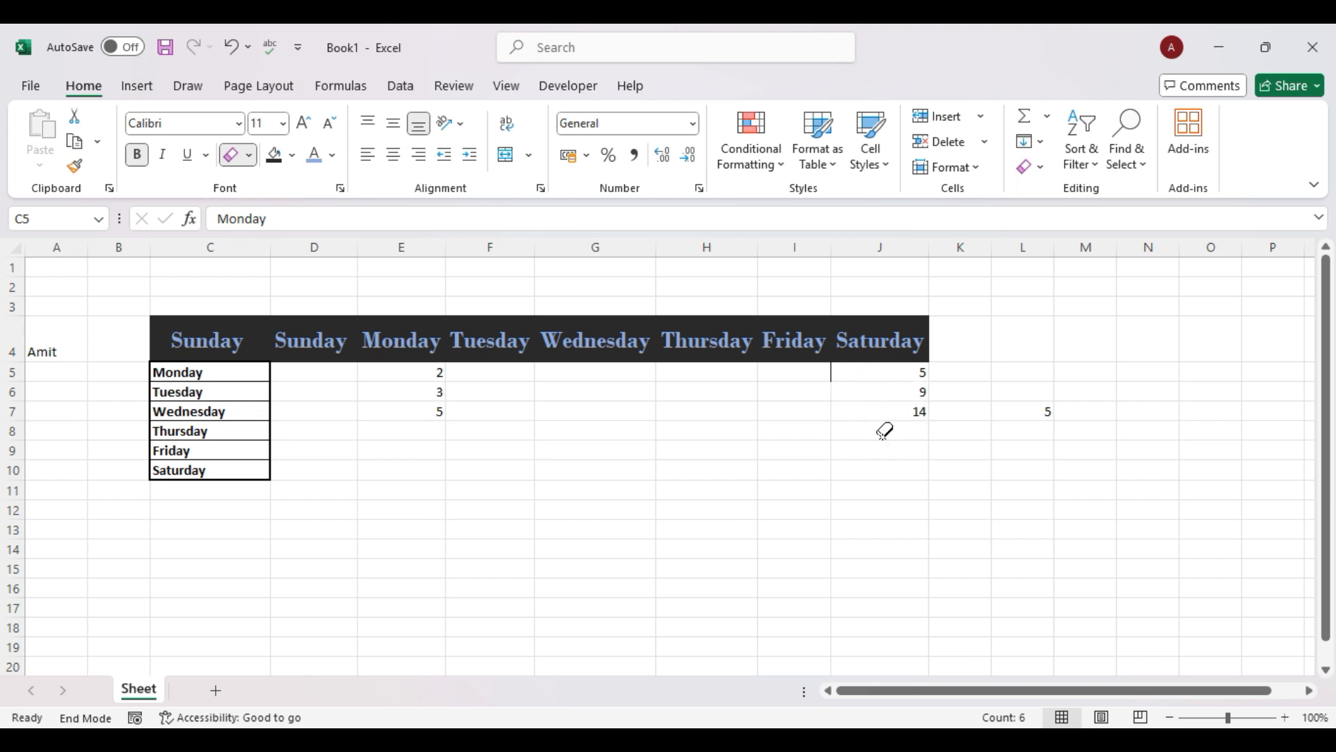
pyautogui.click(846, 375)
# Erase the border of the Wednesday cell C7 and revisit the Borders menu.
pyautogui.click(271, 405)
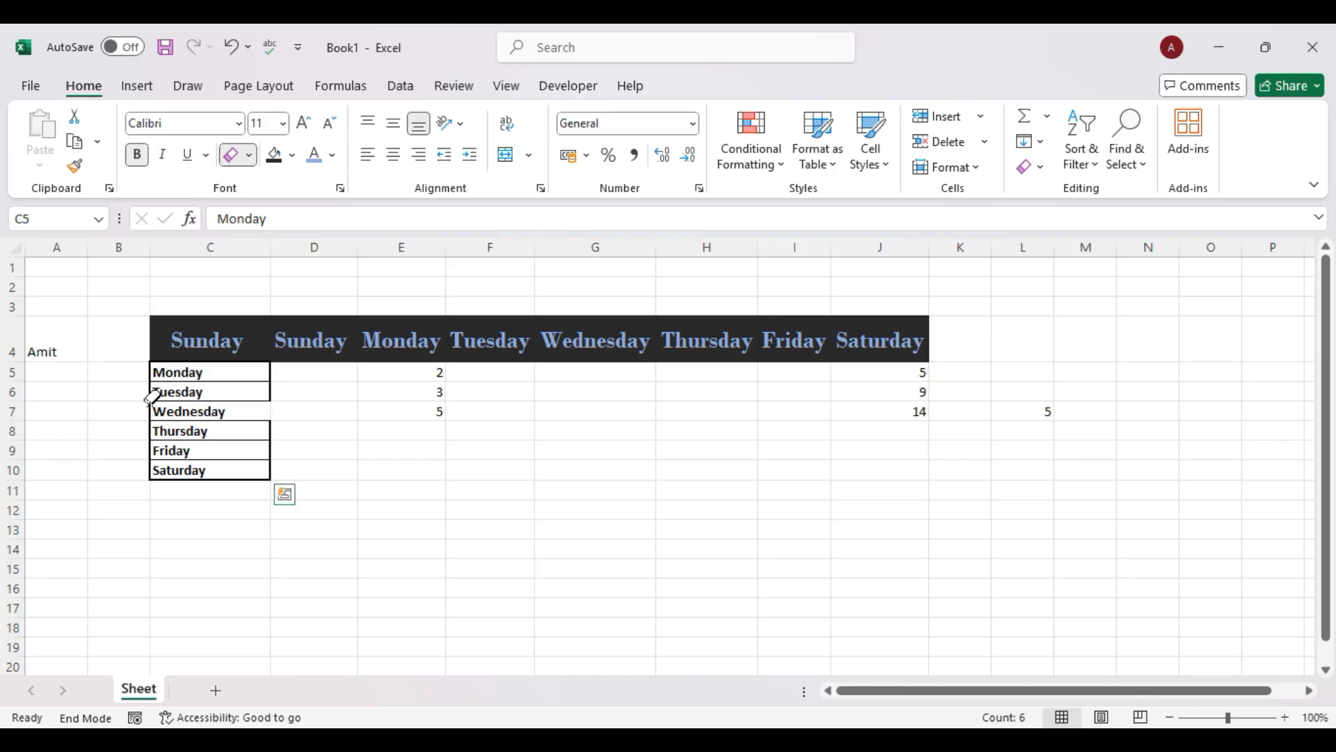
pyautogui.click(249, 154)
pyautogui.moveTo(390, 685)
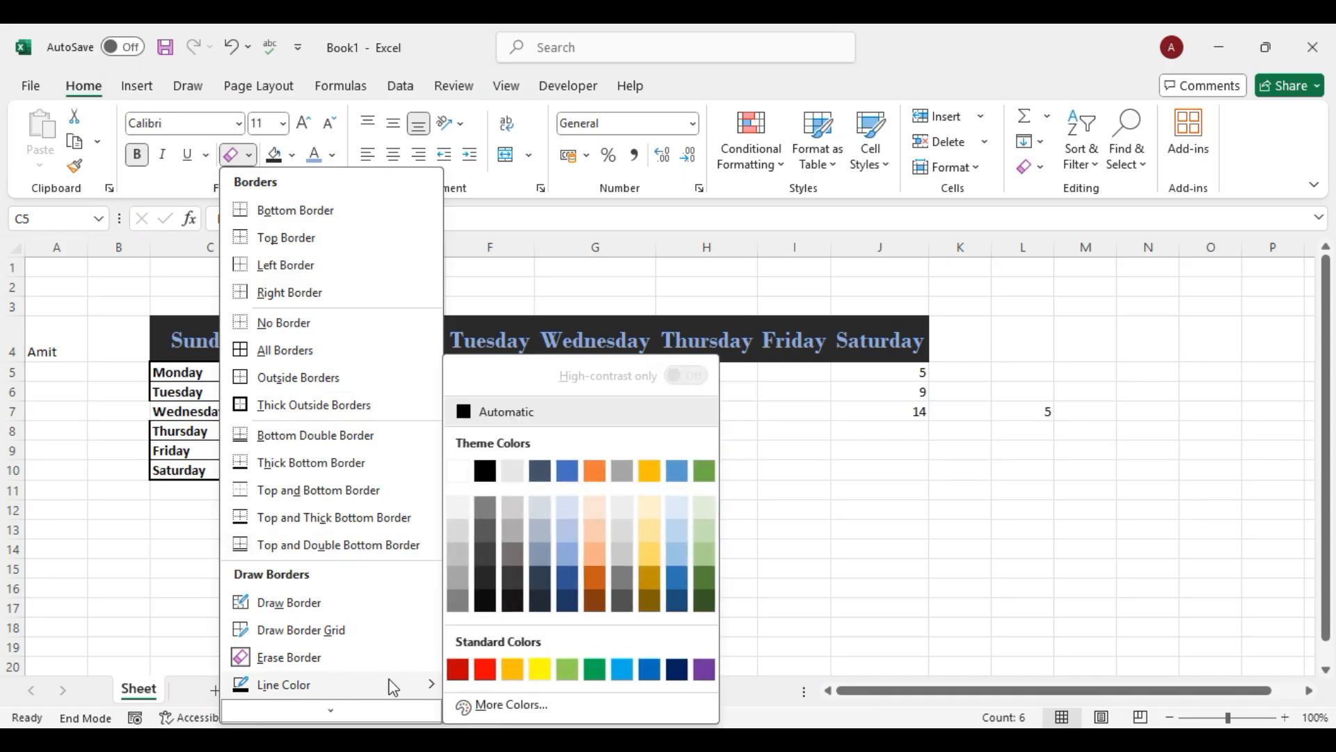
pyautogui.click(845, 338)
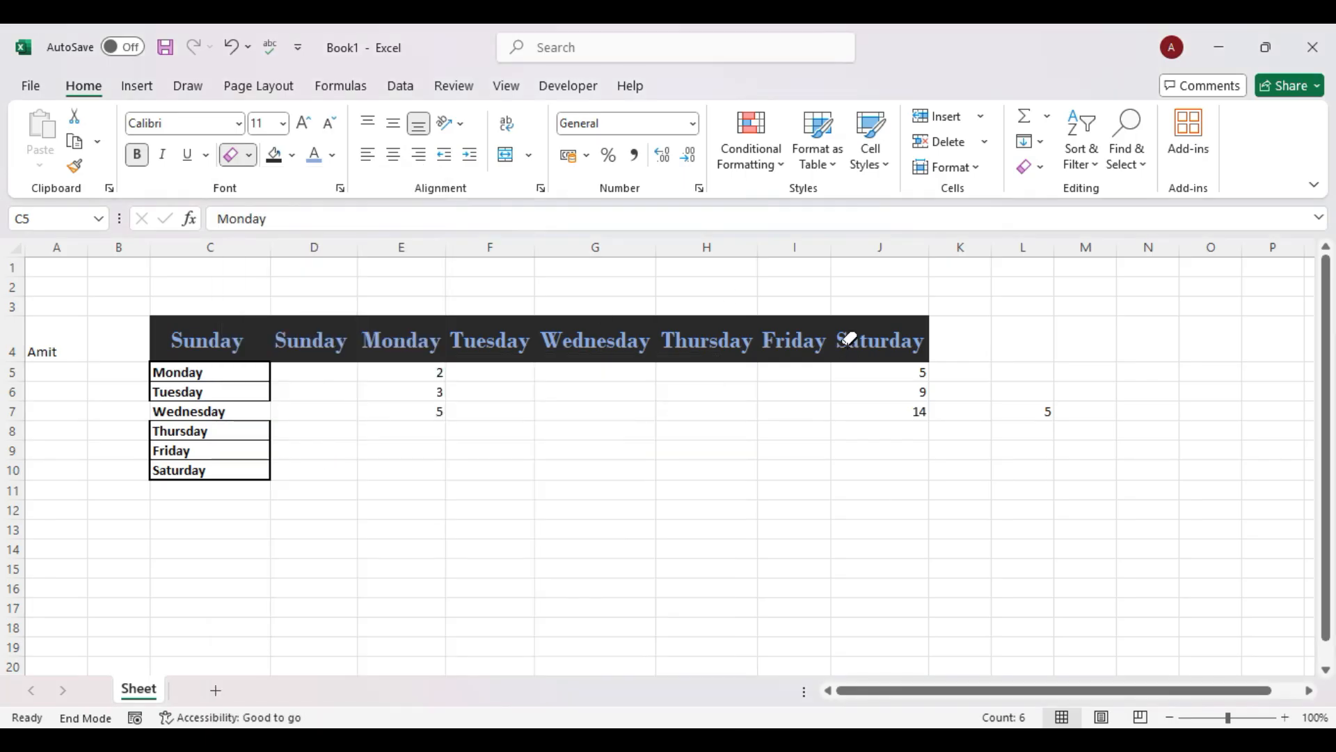
pyautogui.click(248, 155)
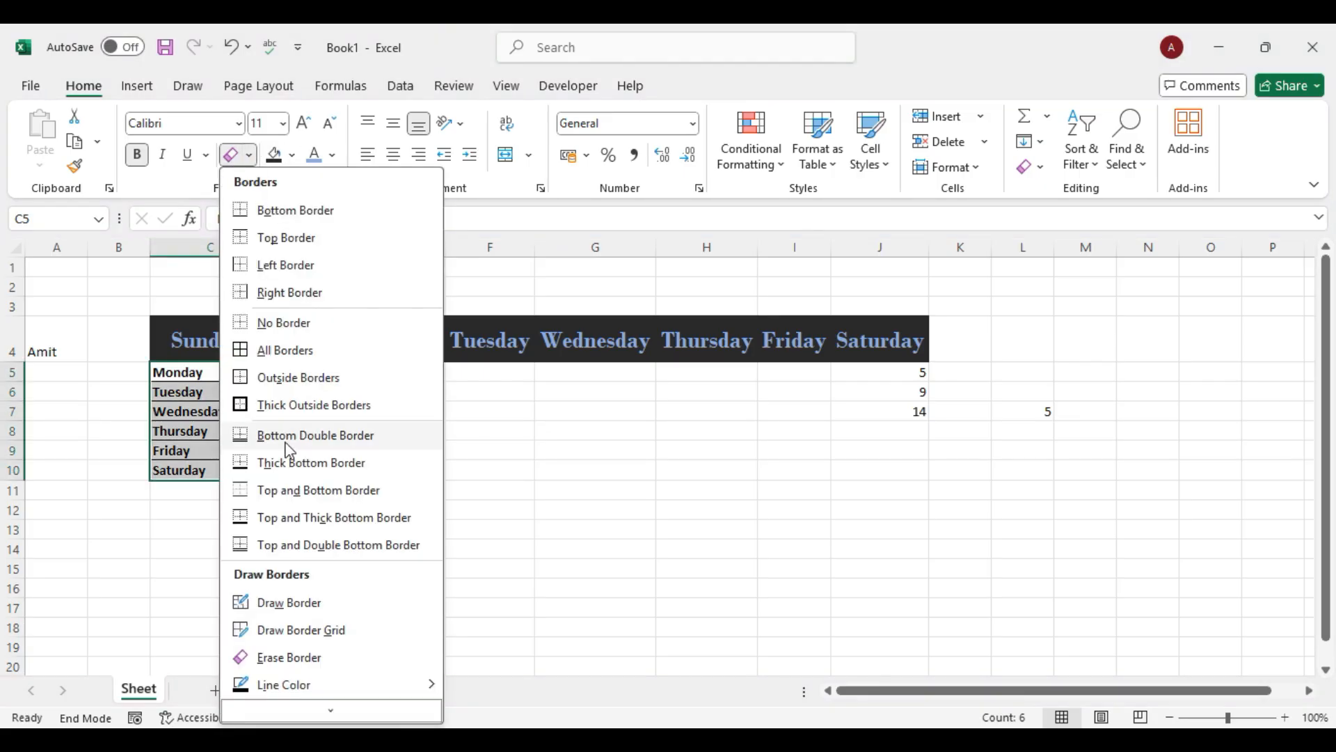
# Draw a yellow border line along the top of the C4:J4 day header row.
pyautogui.click(312, 210)
pyautogui.click(249, 157)
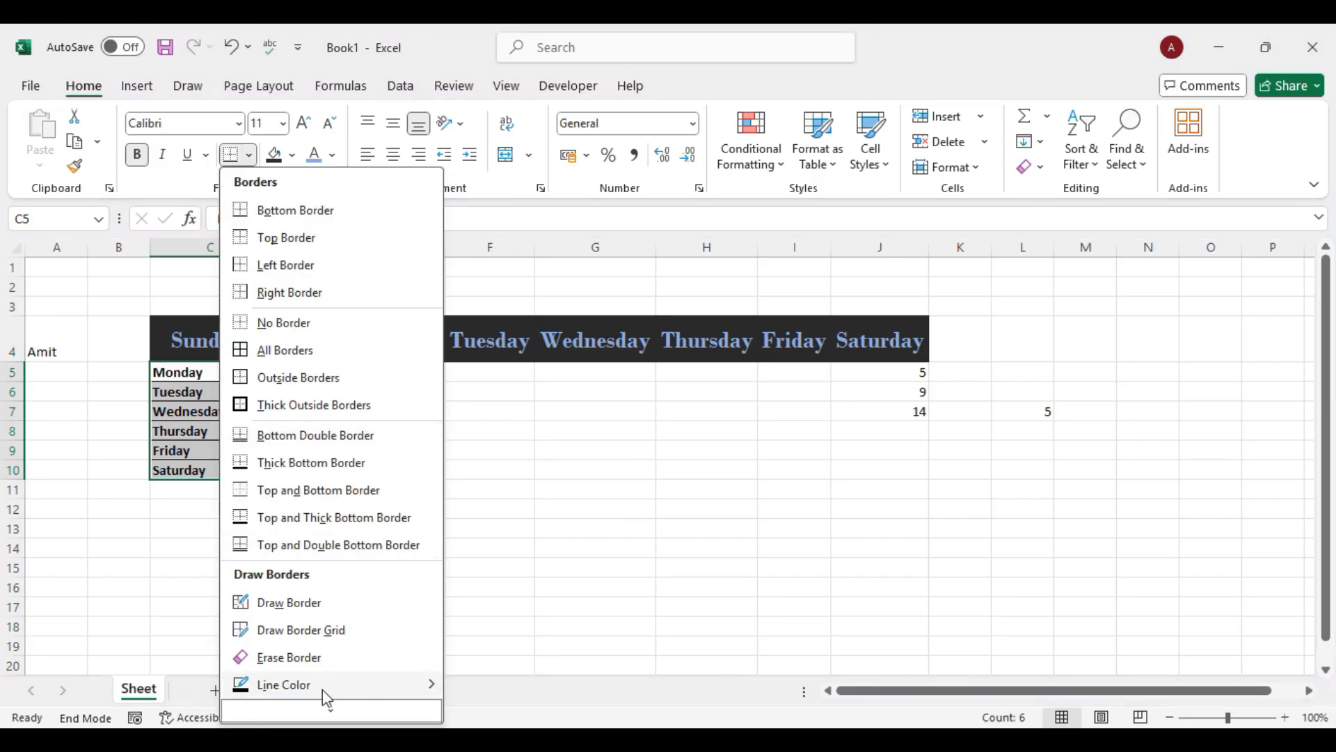
pyautogui.moveTo(362, 684)
pyautogui.click(201, 412)
pyautogui.moveTo(208, 343); pyautogui.dragTo(869, 346)
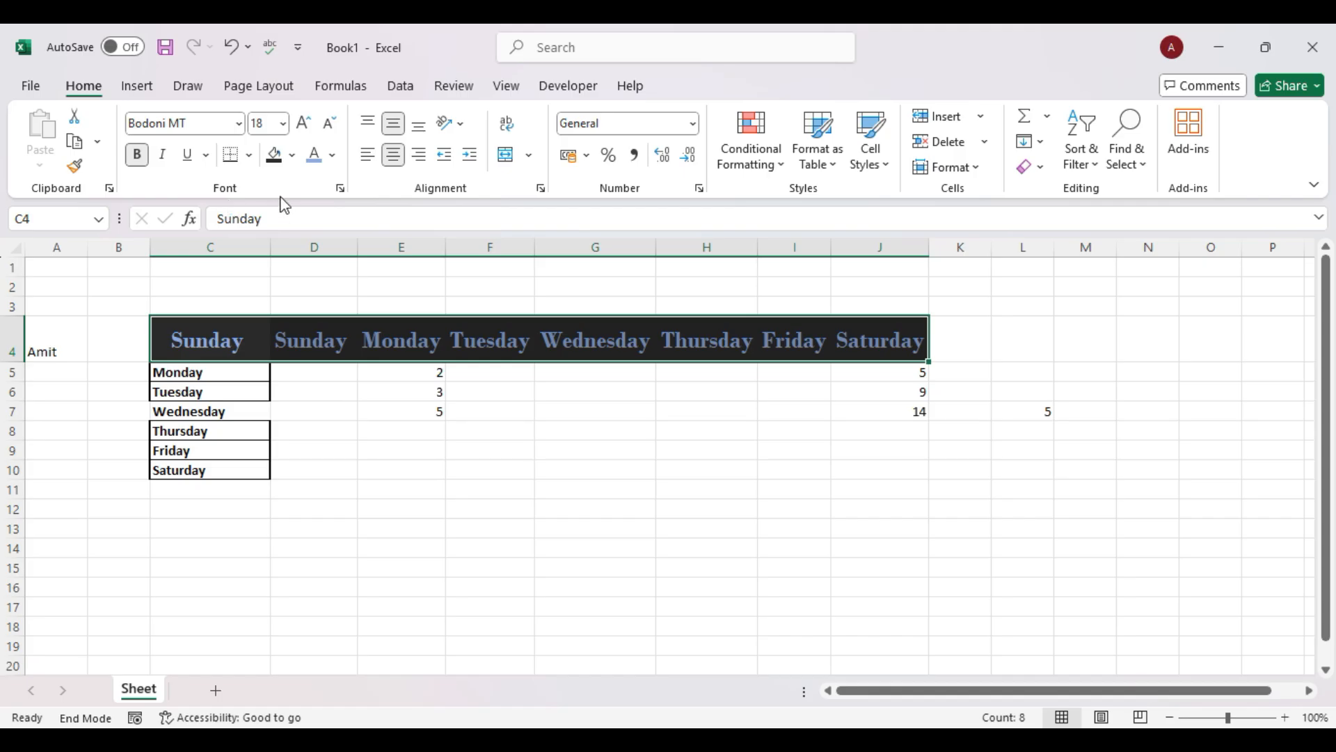
pyautogui.click(249, 154)
pyautogui.moveTo(399, 695)
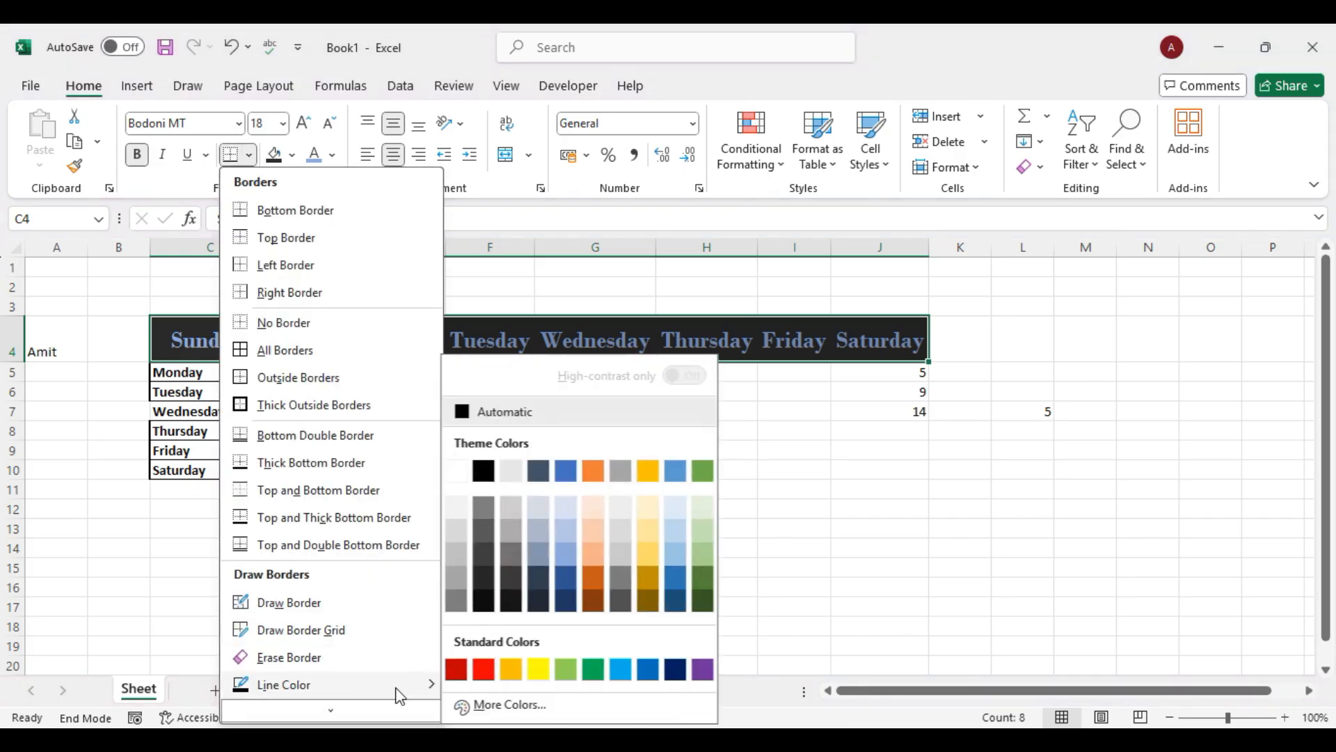
pyautogui.click(540, 670)
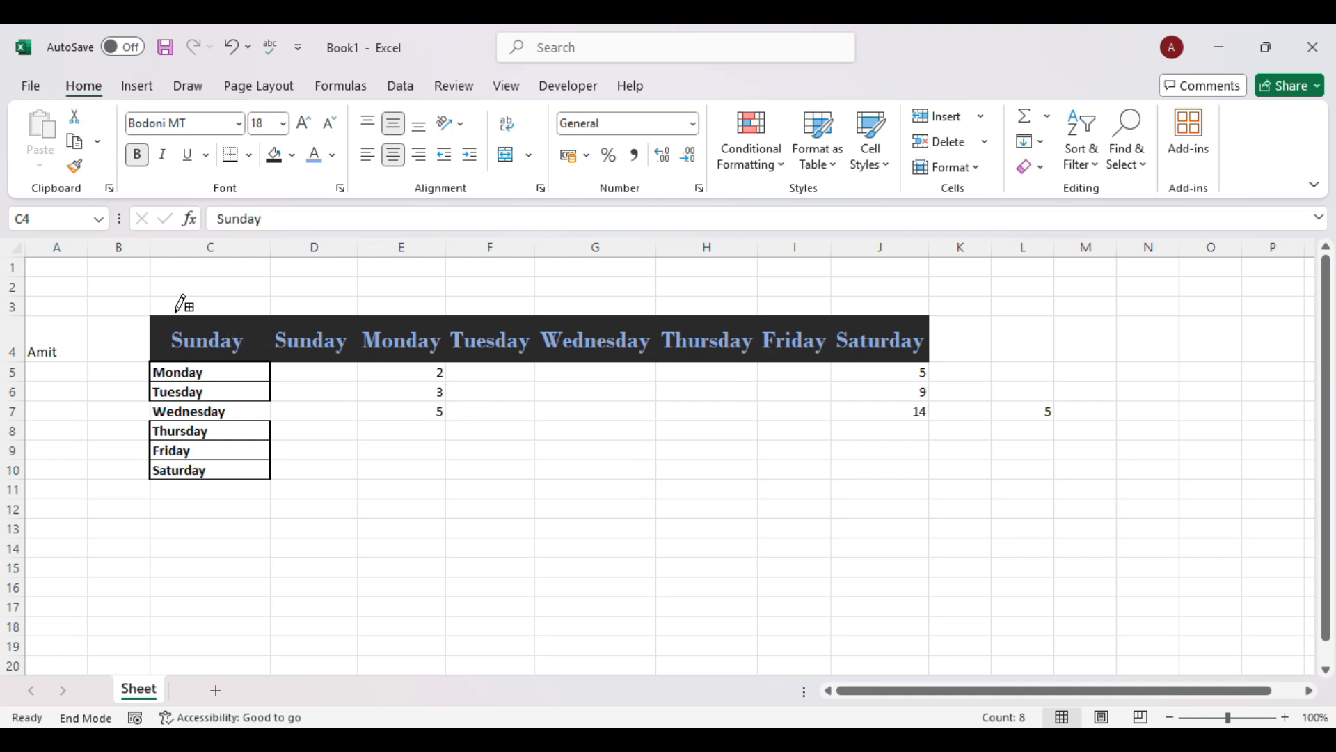
pyautogui.moveTo(166, 313); pyautogui.dragTo(654, 312)
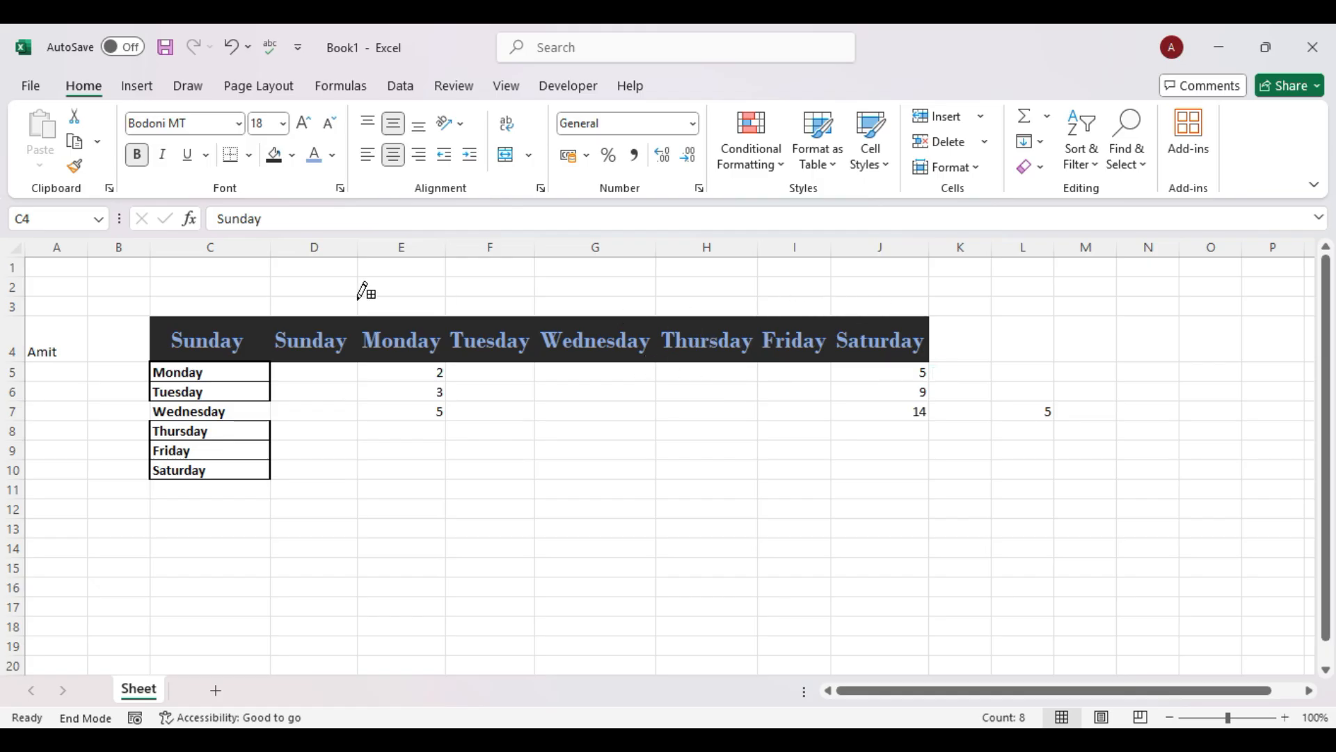
# Switch the border line colour to red and draw a border down C4's left edge.
pyautogui.click(291, 156)
pyautogui.click(248, 155)
pyautogui.click(248, 155)
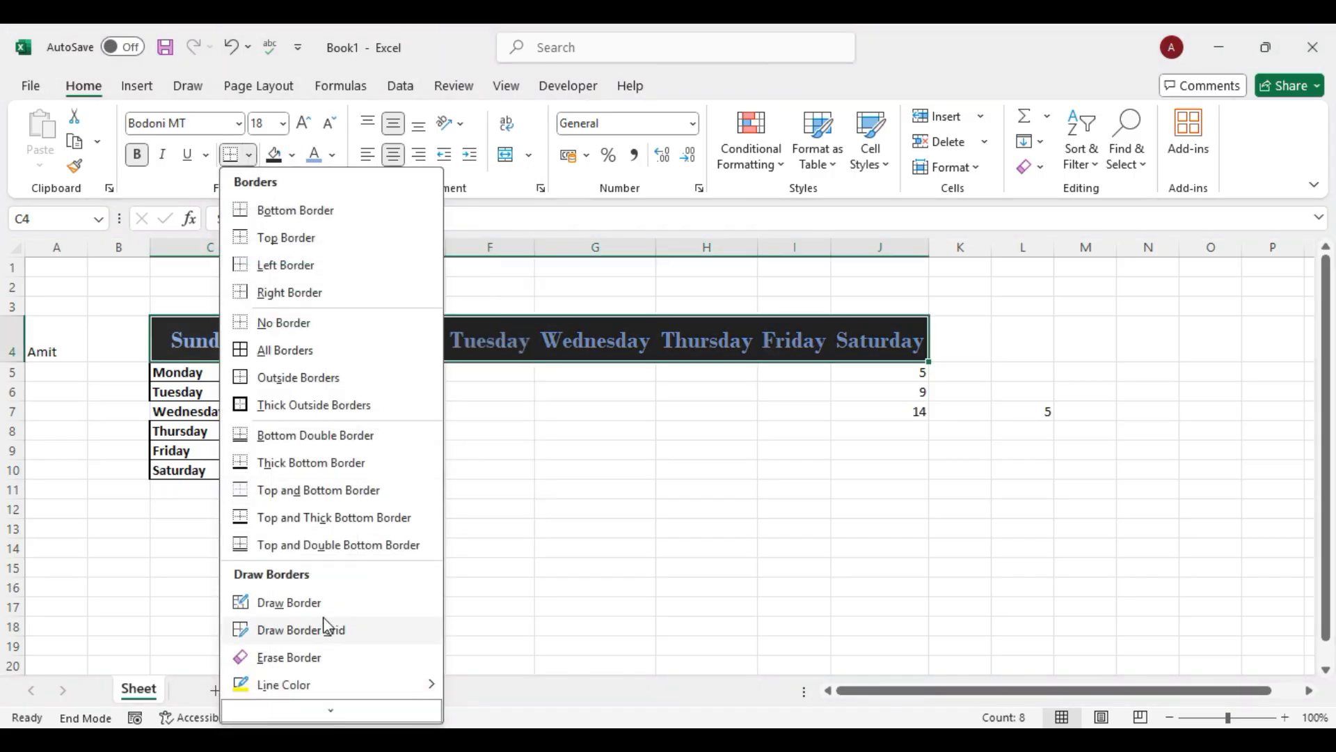
pyautogui.moveTo(398, 682)
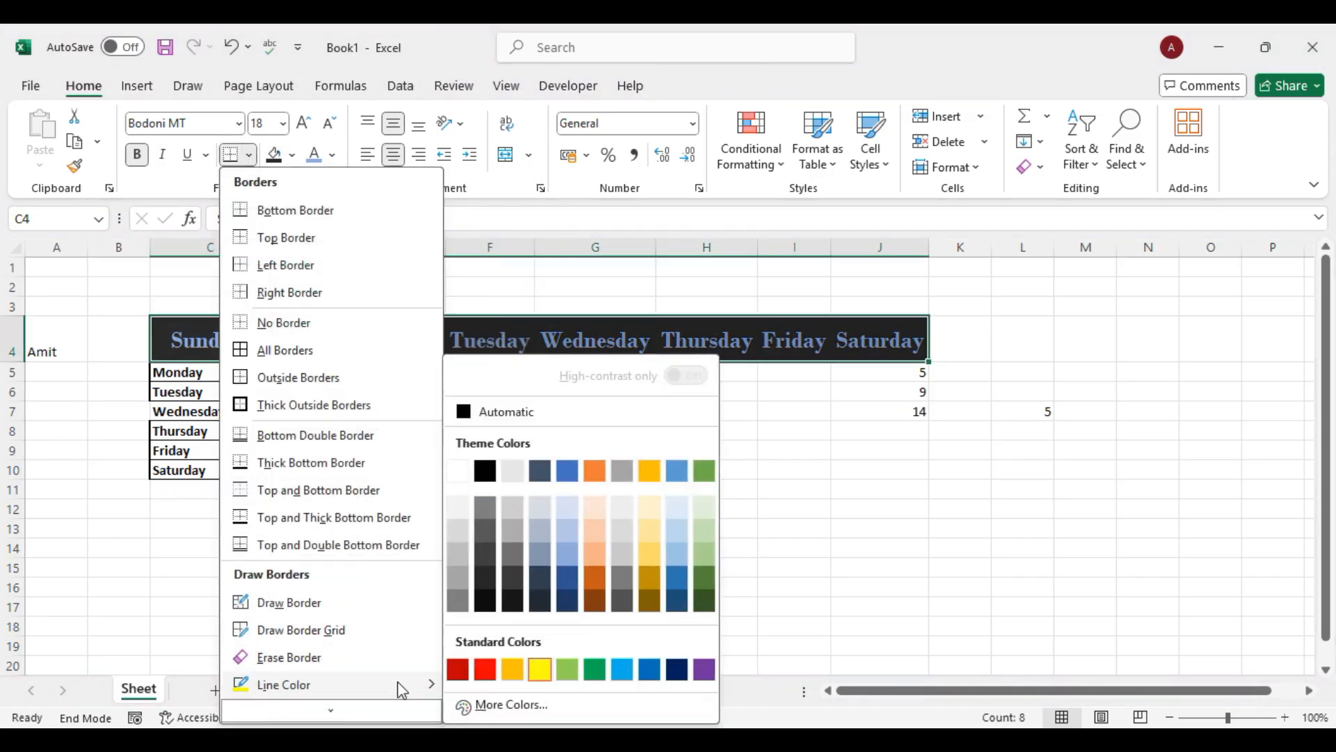
pyautogui.click(485, 668)
pyautogui.moveTo(151, 307); pyautogui.dragTo(152, 349)
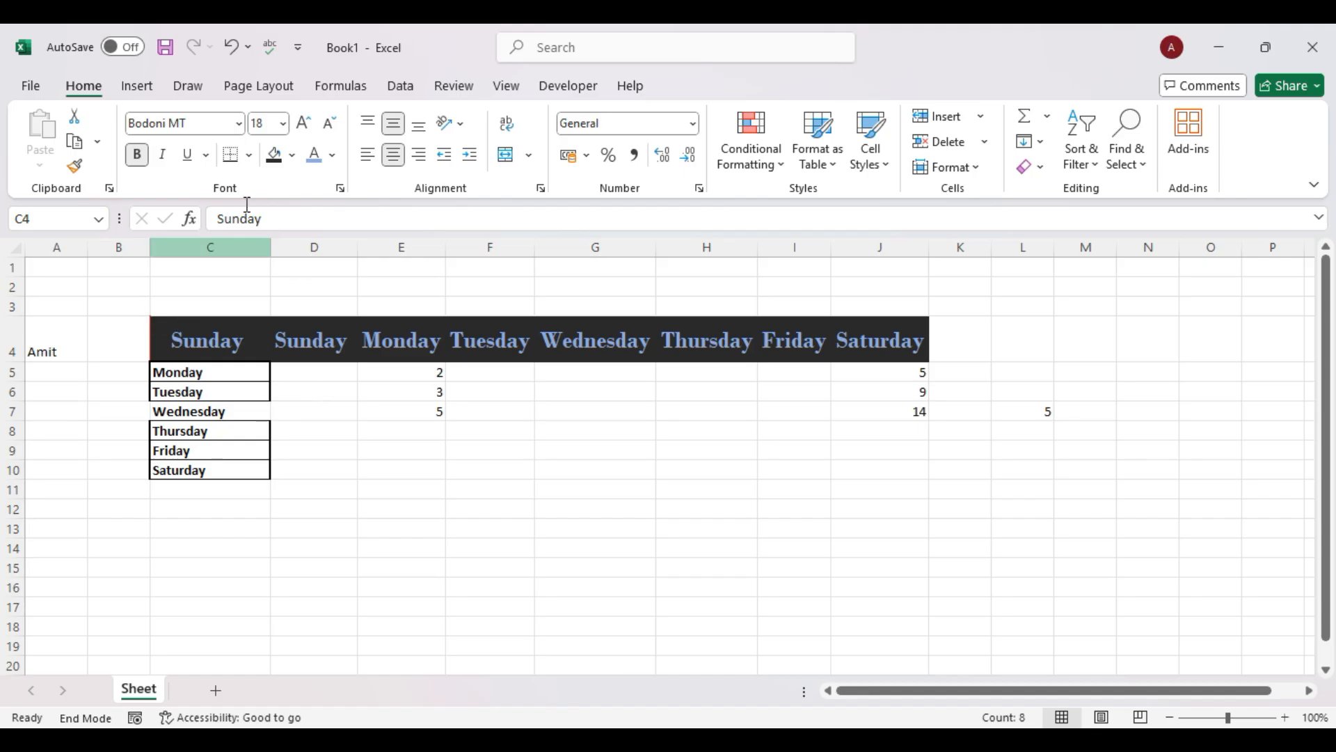
pyautogui.click(249, 155)
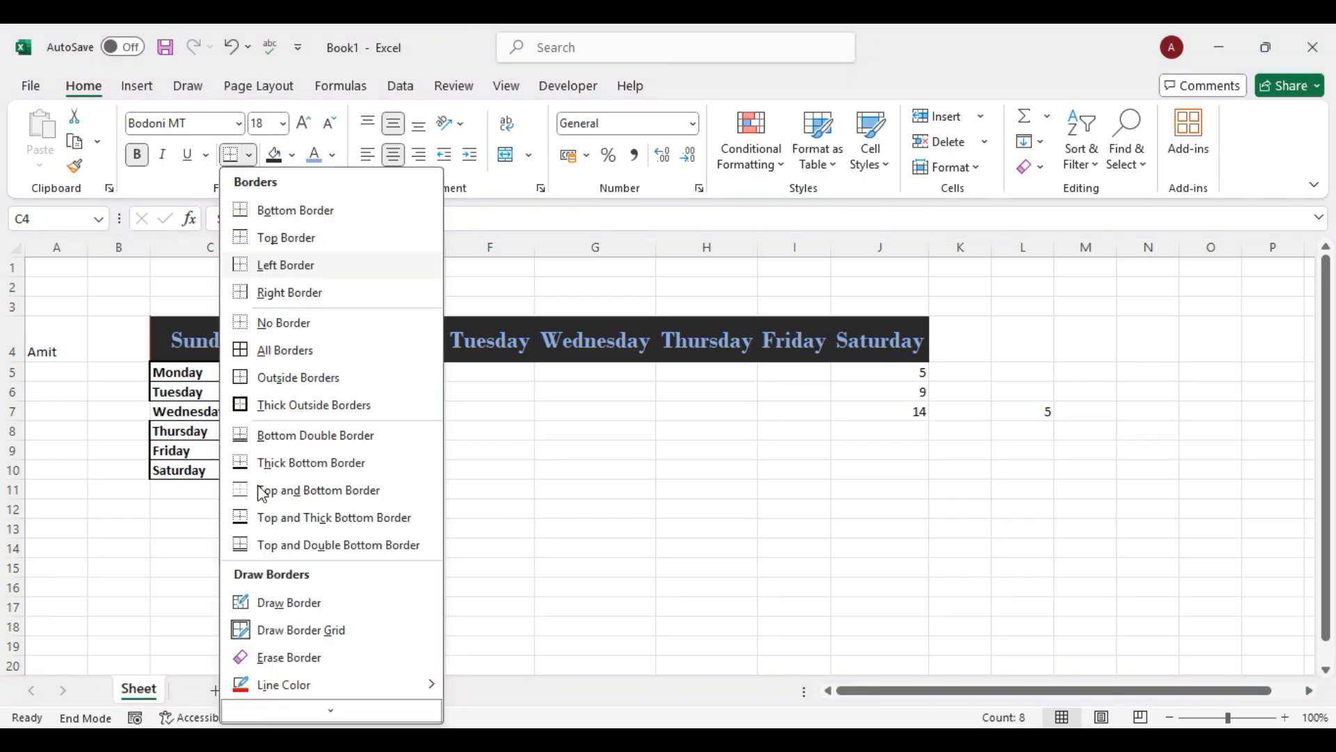
pyautogui.scroll(-1, 289, 679)
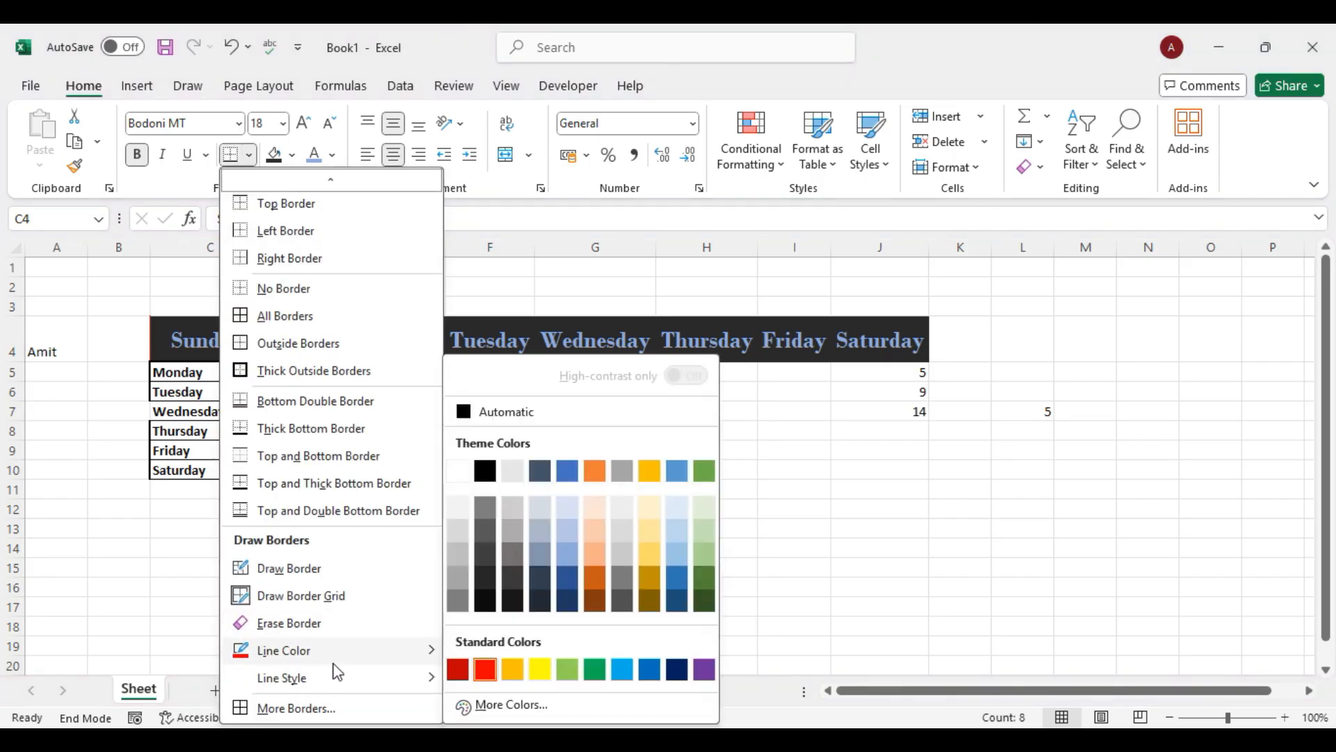
pyautogui.click(570, 418)
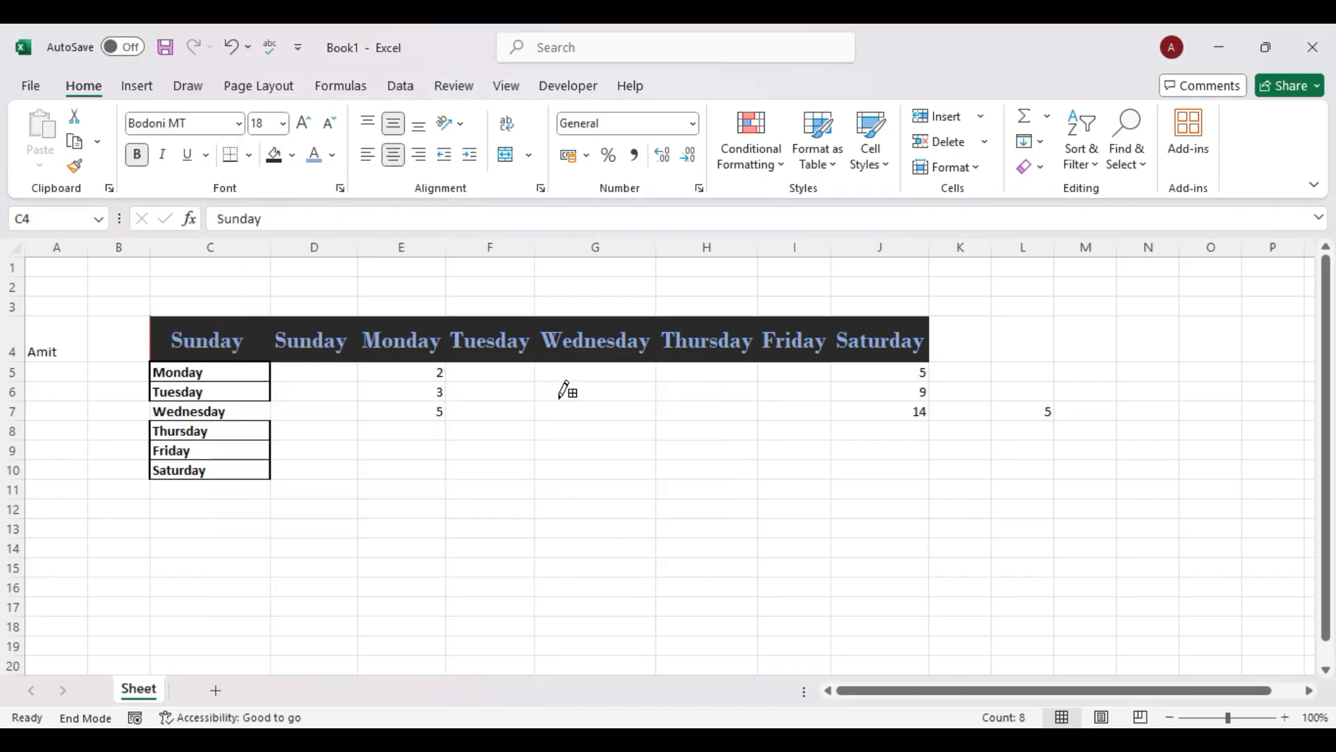
pyautogui.click(337, 158)
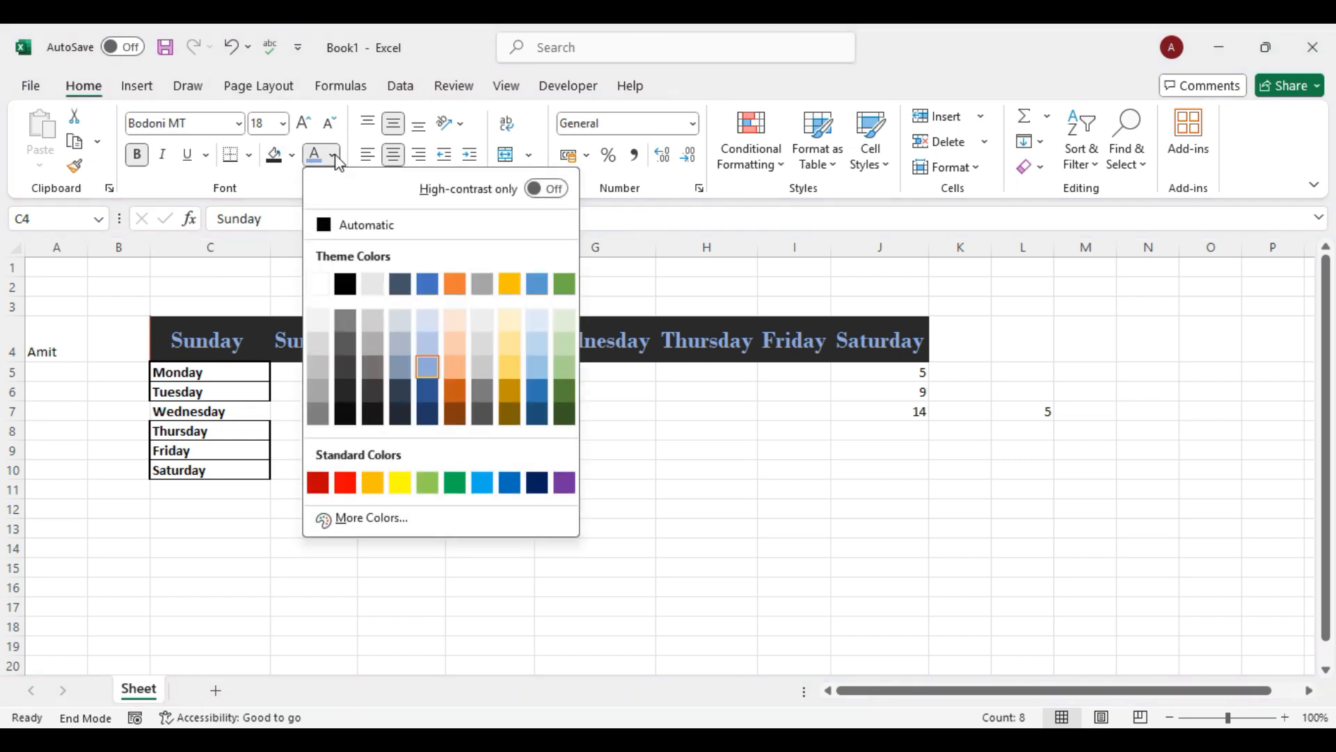
# Select the C4:J4 headers and try gold and custom light-blue font colours.
pyautogui.click(212, 344)
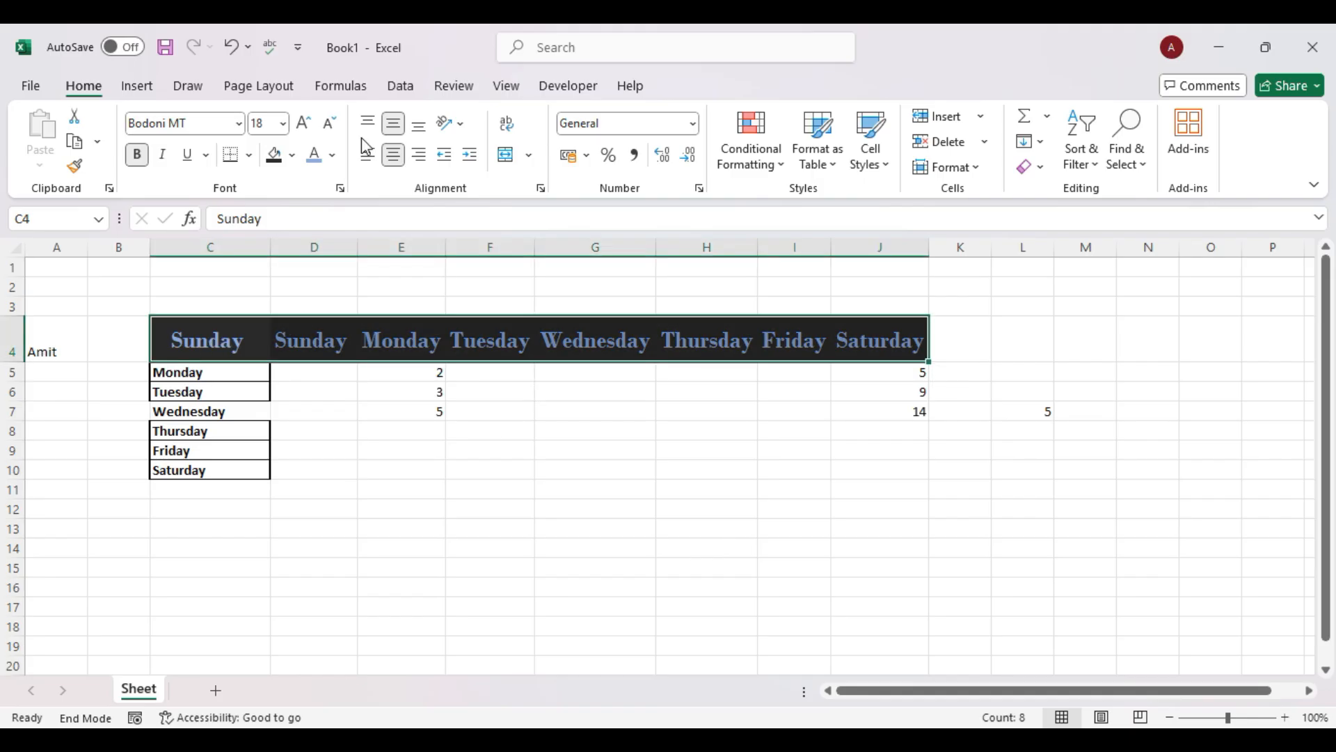
pyautogui.click(332, 154)
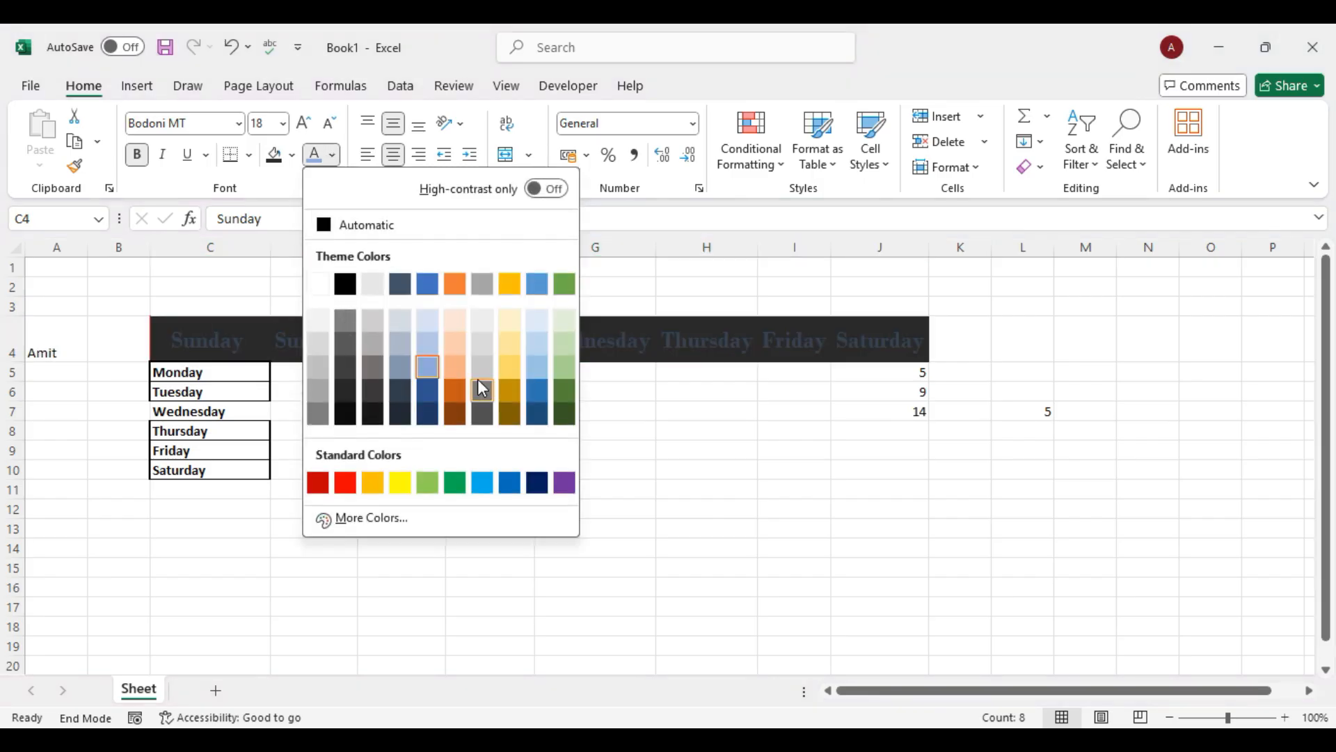
pyautogui.click(514, 369)
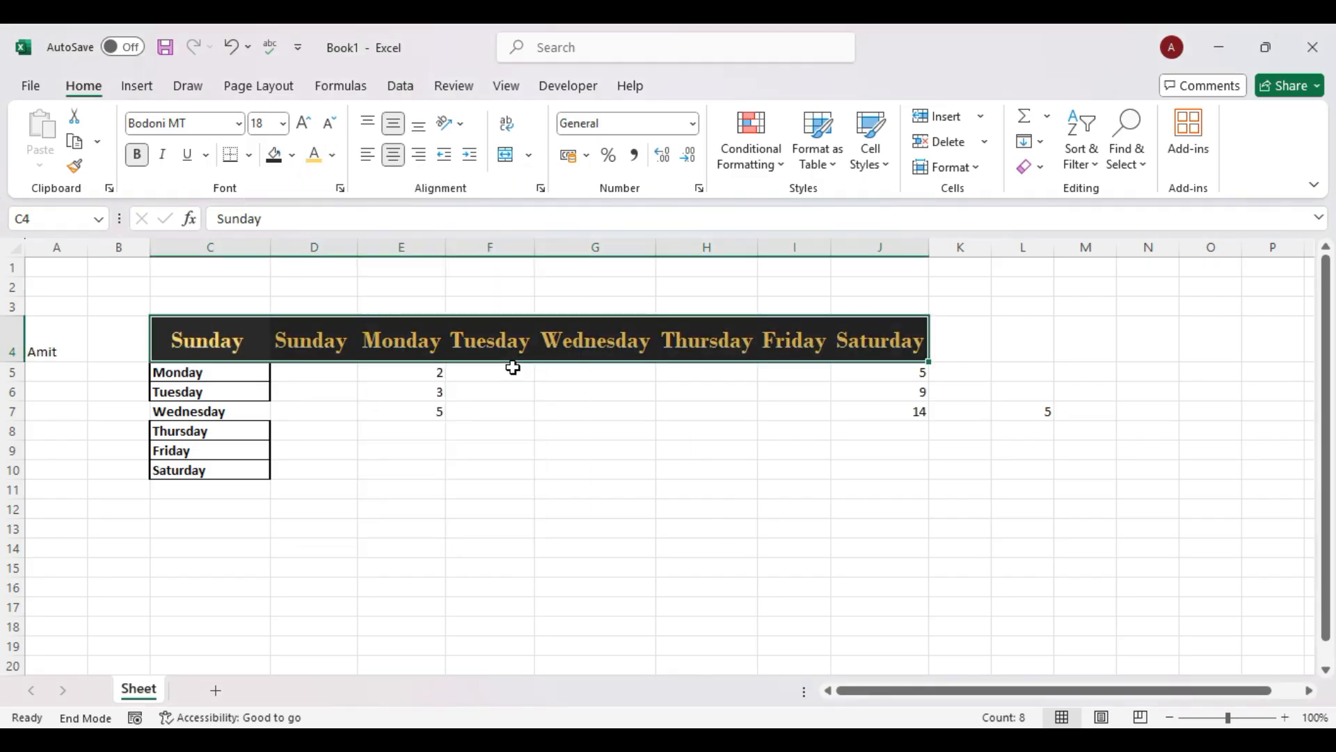
pyautogui.click(334, 156)
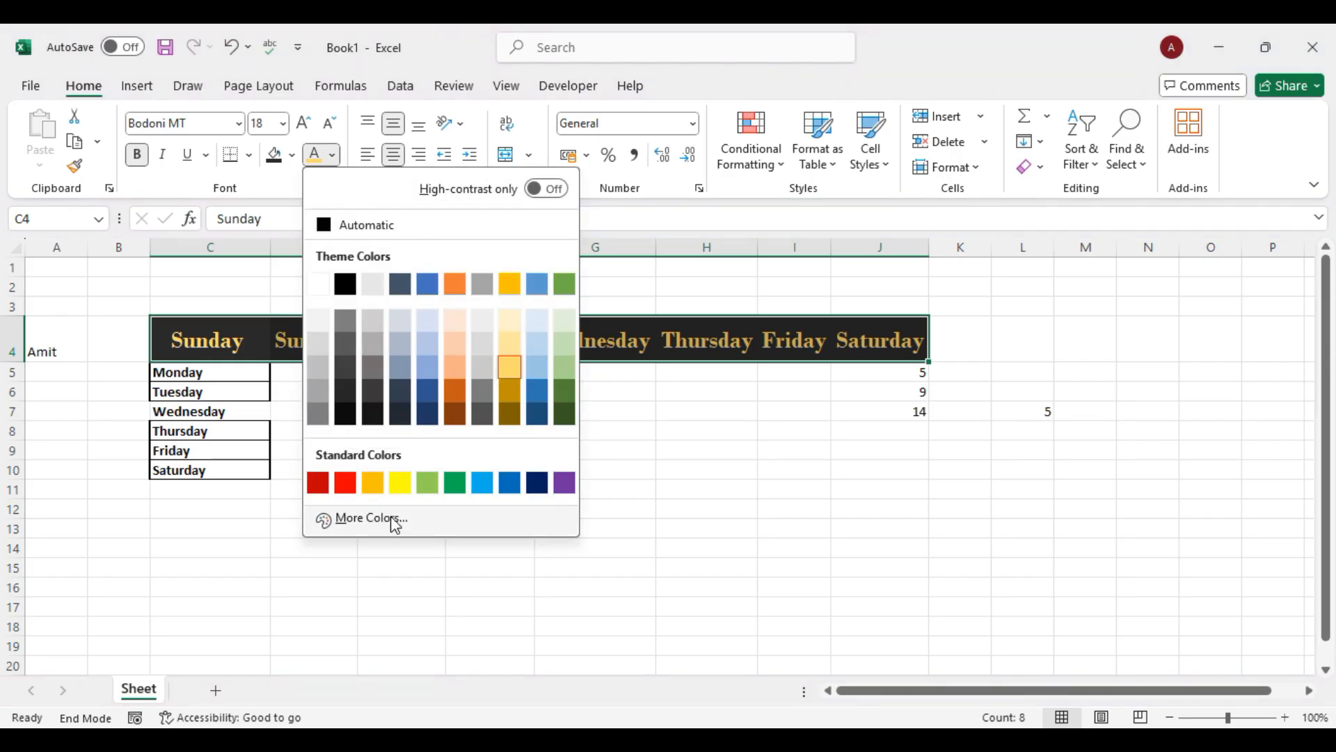
pyautogui.click(388, 522)
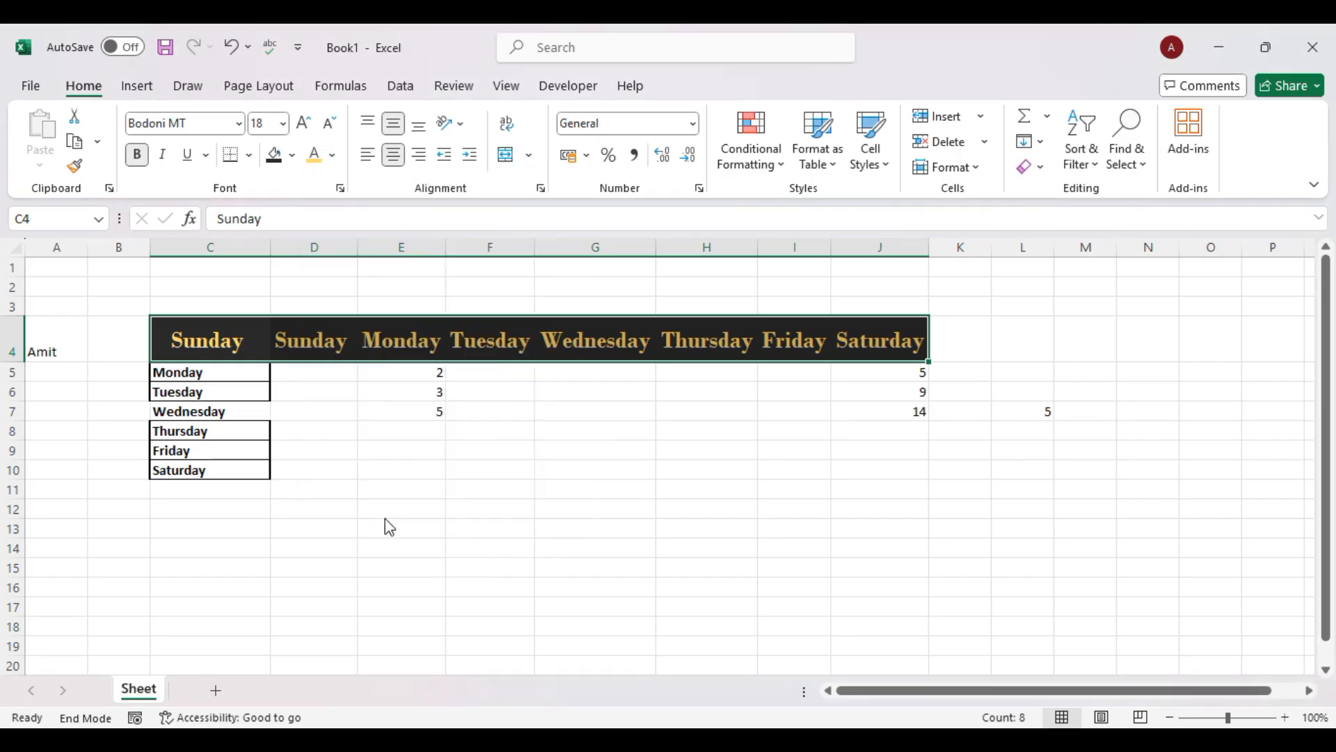
pyautogui.click(876, 237)
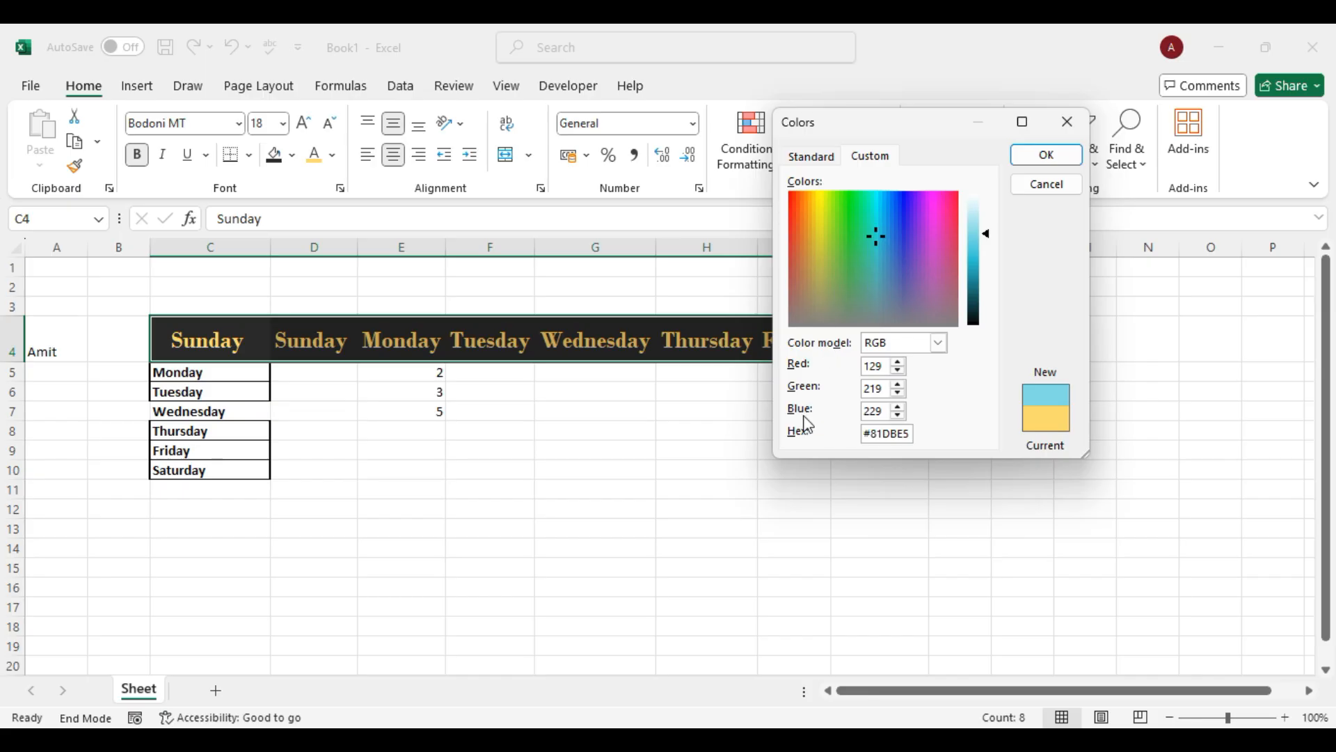
pyautogui.click(939, 343)
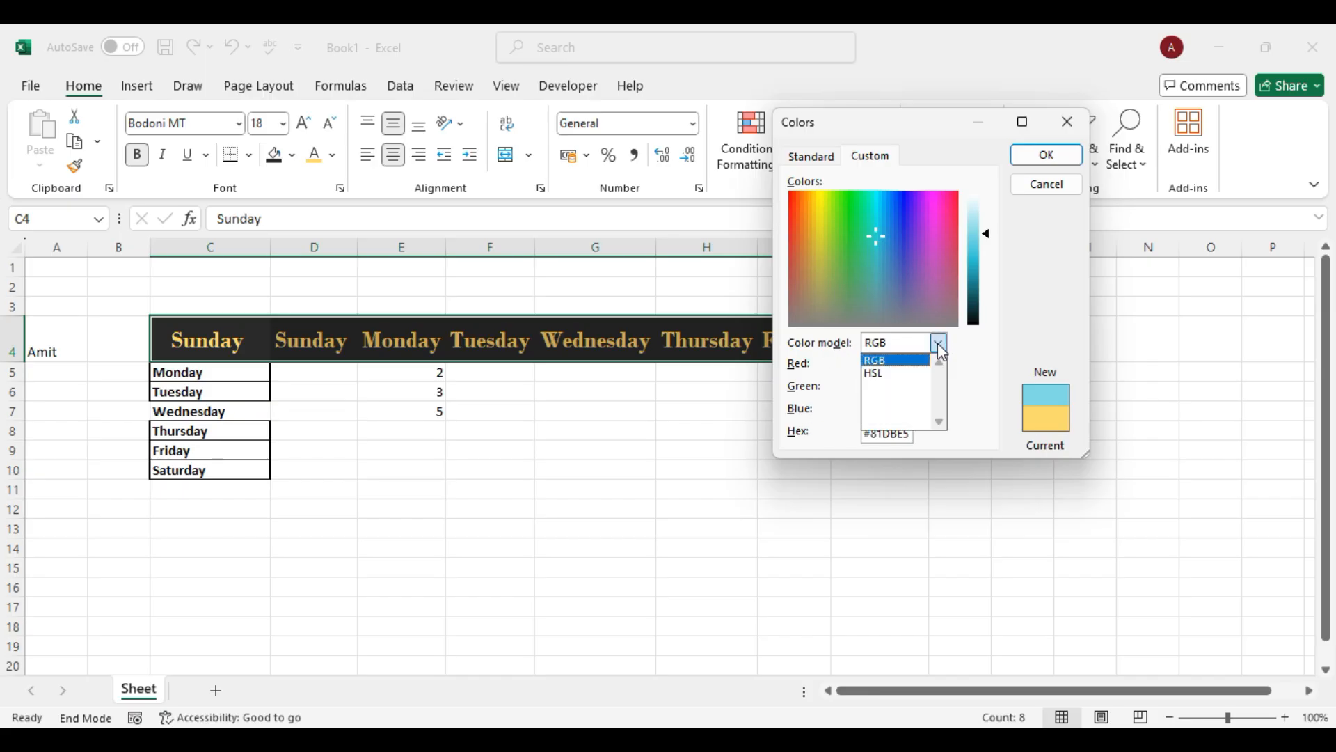
pyautogui.click(898, 374)
pyautogui.click(898, 376)
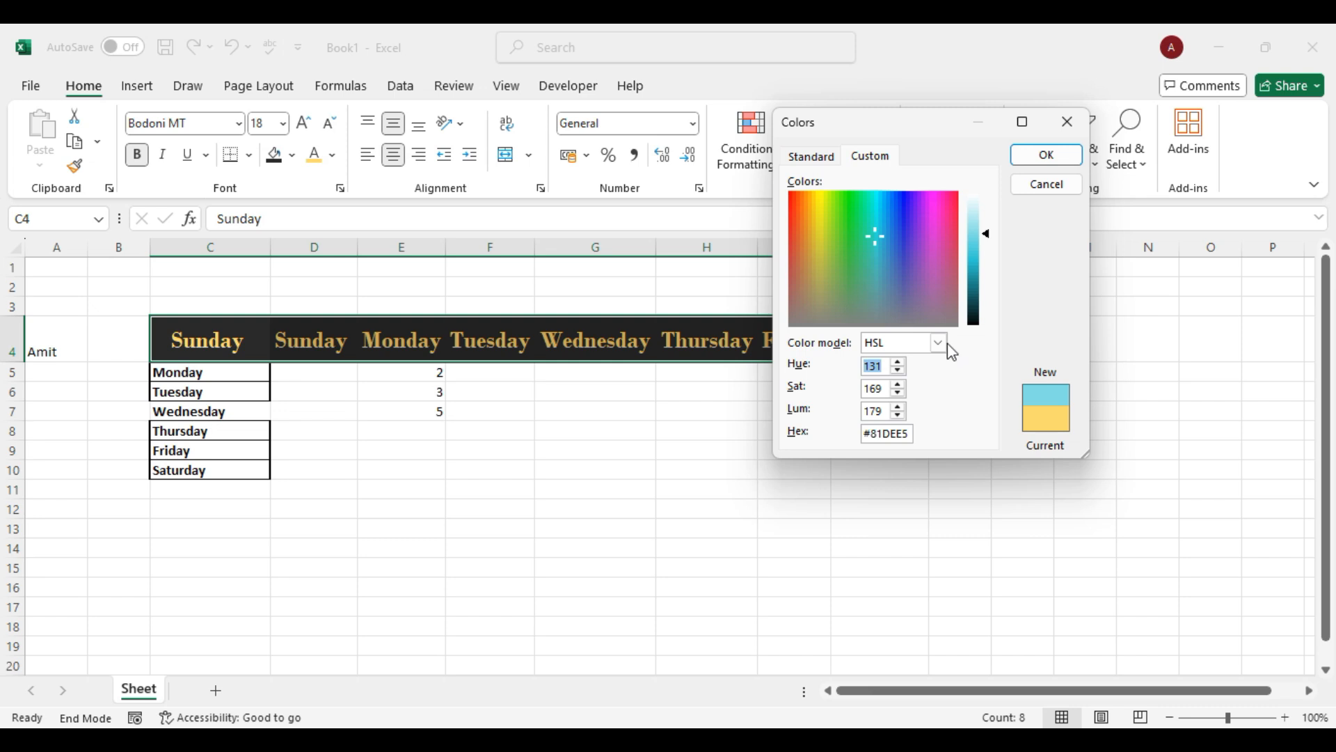
# Choose a magenta-pink from the standard colour hexagon for the header text.
pyautogui.click(809, 156)
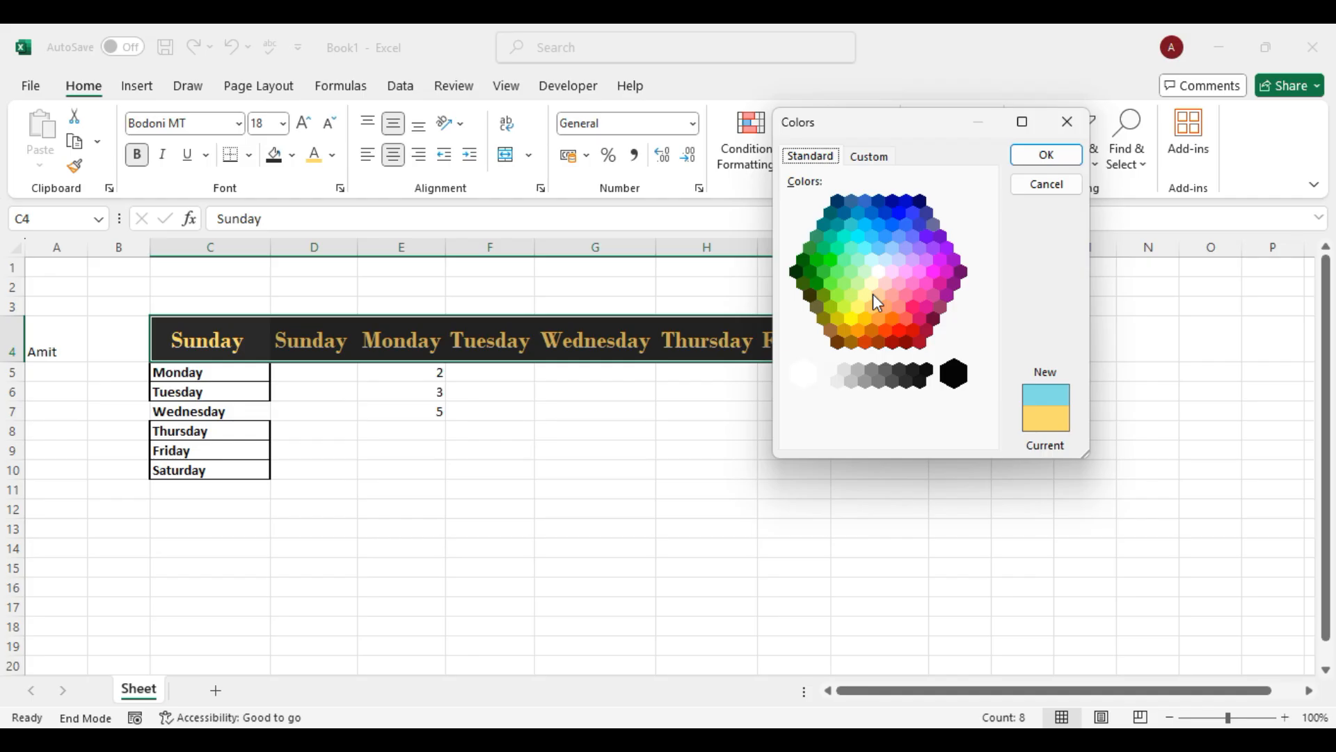
pyautogui.click(893, 295)
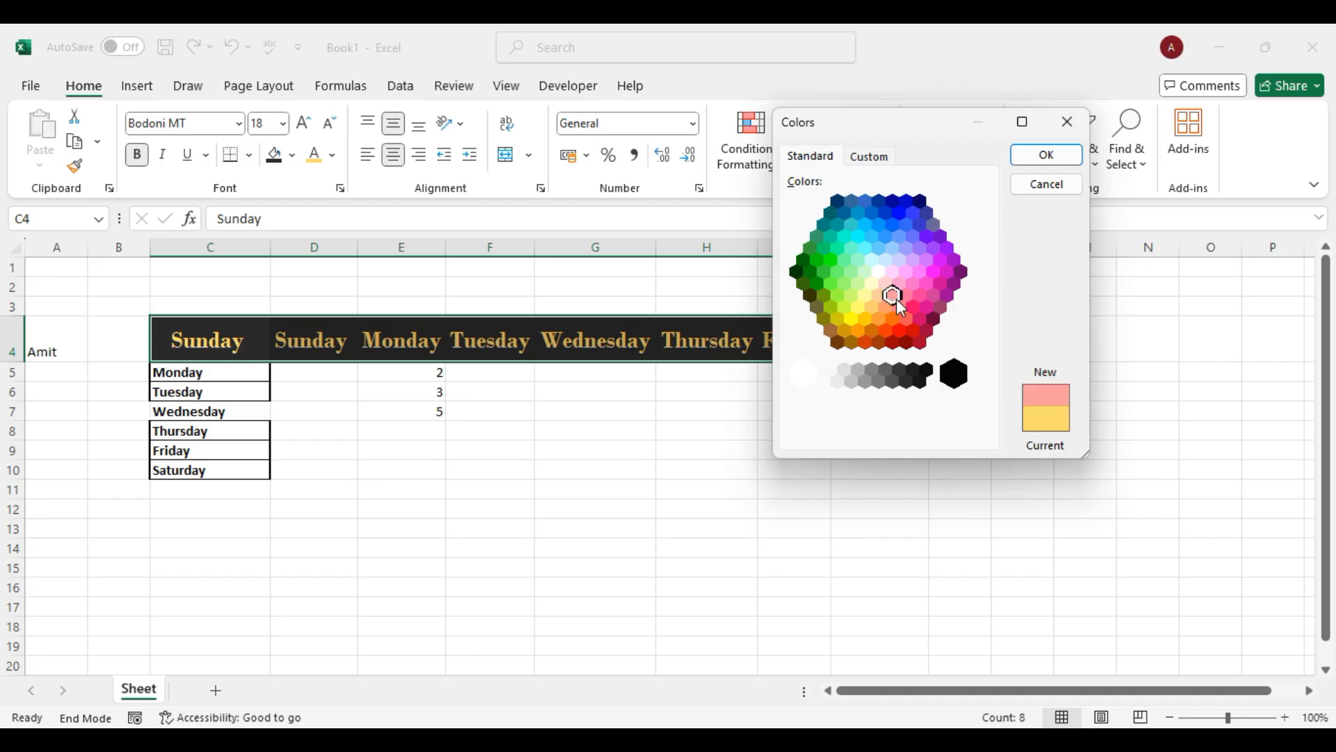
pyautogui.click(927, 284)
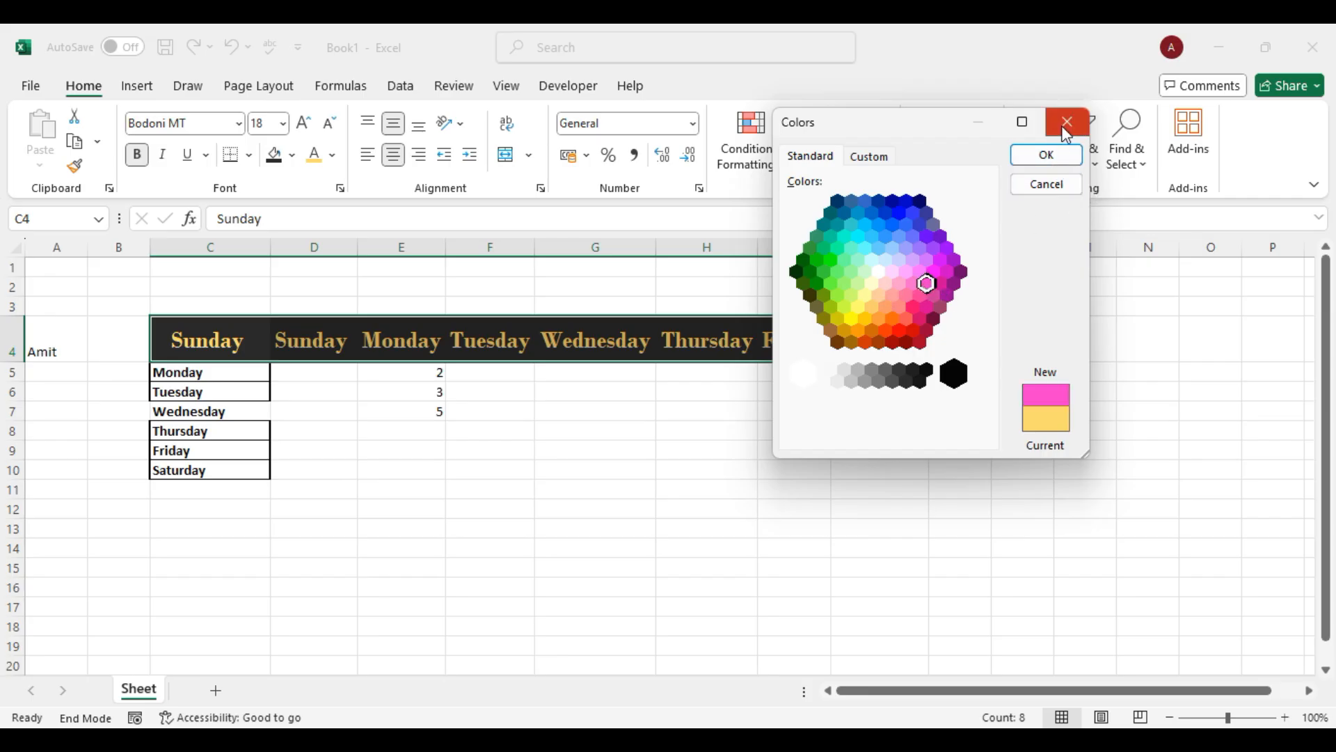
pyautogui.click(1030, 154)
pyautogui.click(793, 489)
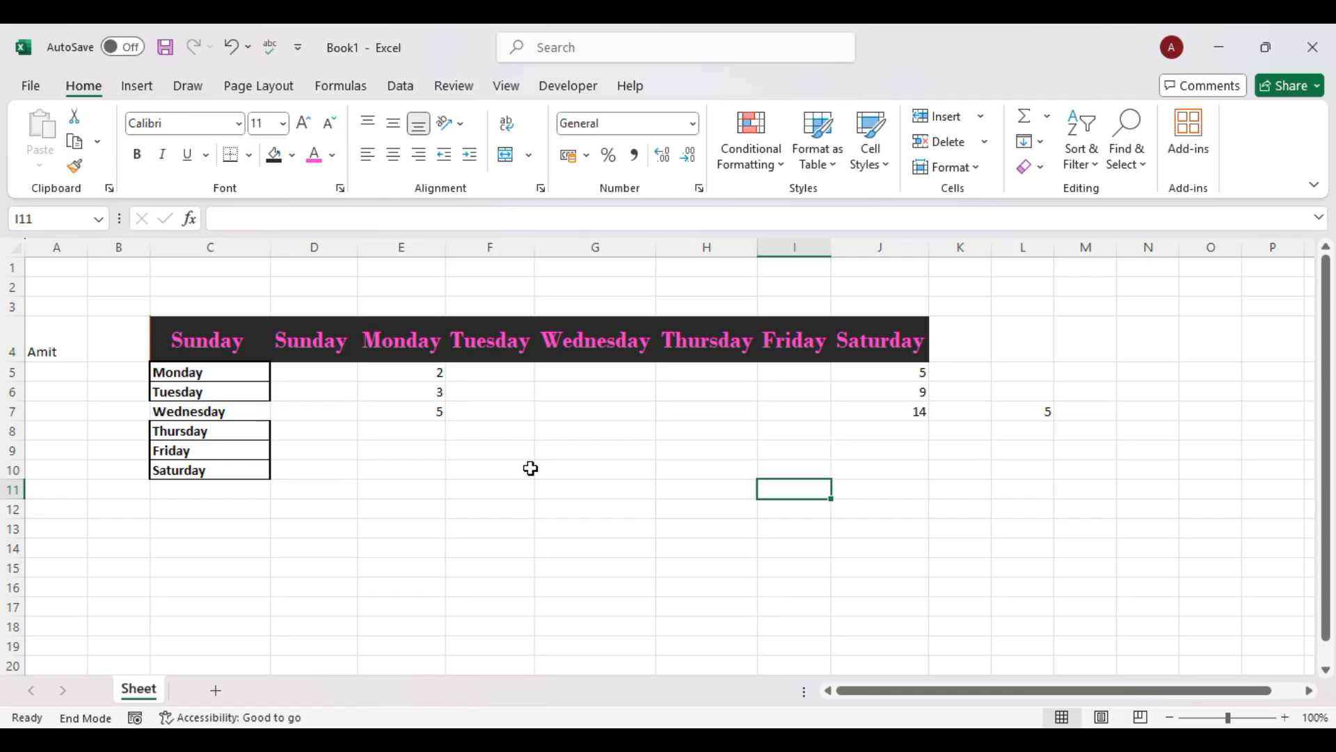
pyautogui.moveTo(435, 376); pyautogui.dragTo(433, 413)
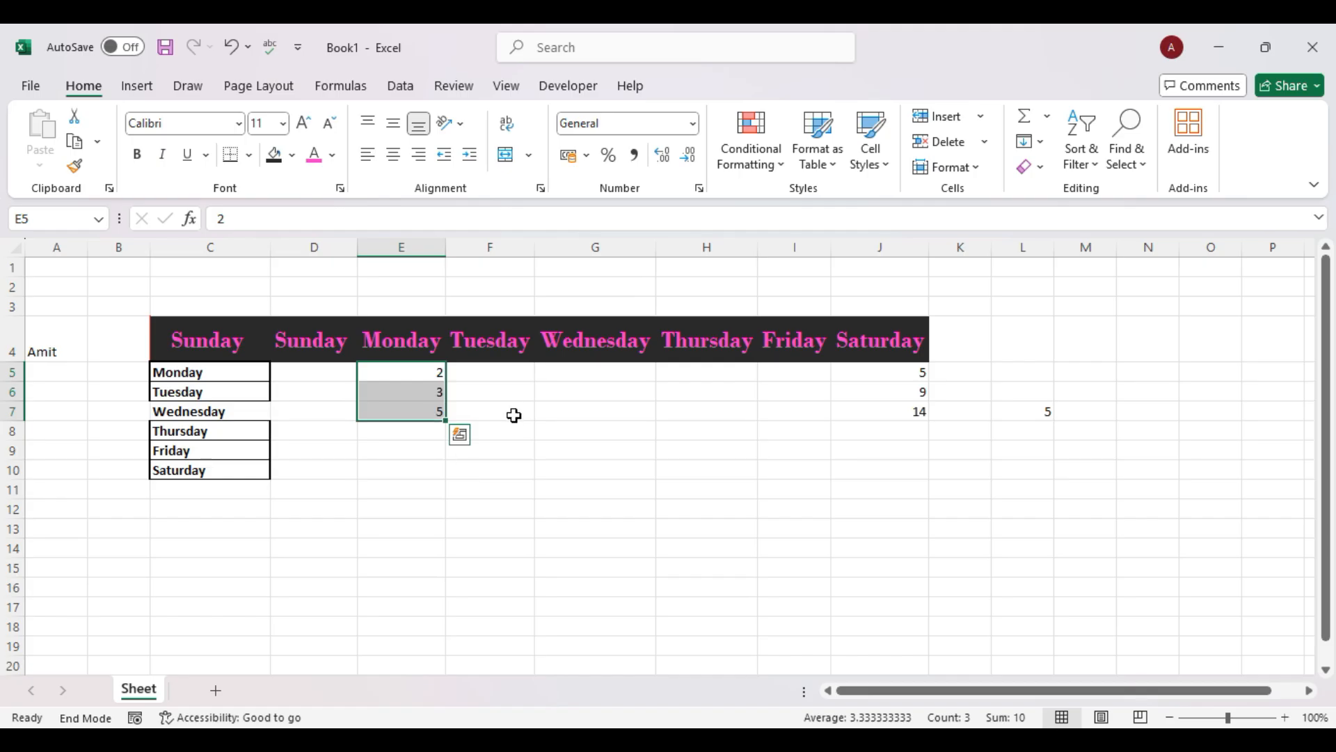
# Right-align the numbers in E5:E7.
pyautogui.click(393, 154)
pyautogui.click(418, 156)
pyautogui.click(369, 125)
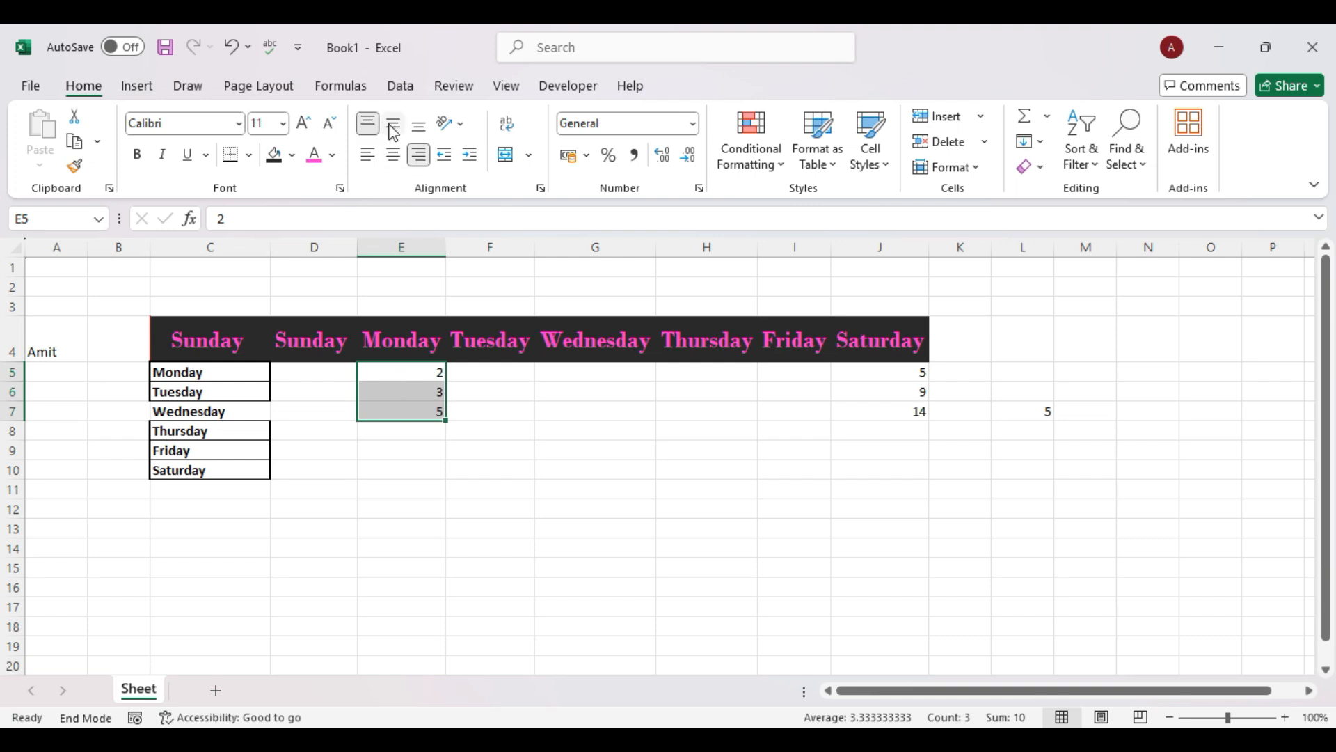
# Make row 4 about 84 points tall and widen column A.
pyautogui.moveTo(22, 362); pyautogui.dragTo(21, 436)
pyautogui.click(80, 367)
pyautogui.moveTo(89, 247); pyautogui.dragTo(236, 256)
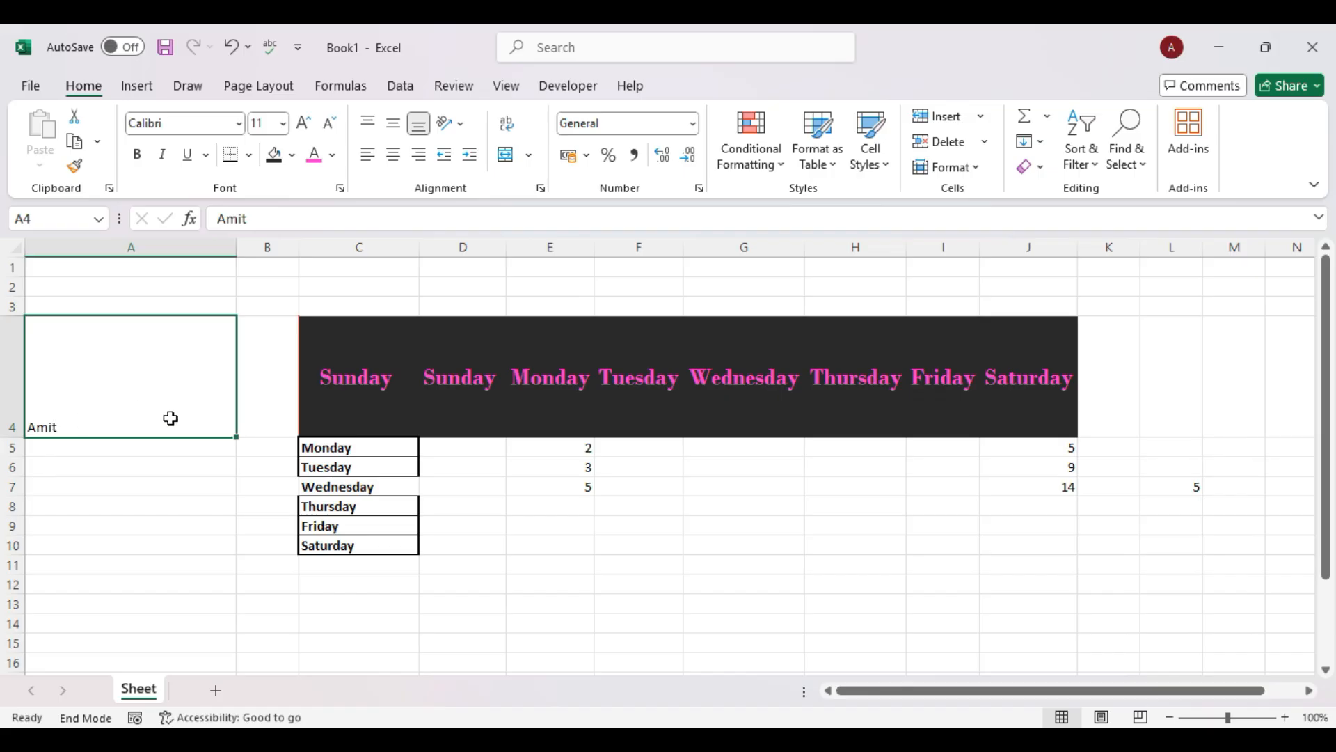
# Centre A4's name both ways, angle it counterclockwise, and narrow column A slightly.
pyautogui.click(395, 126)
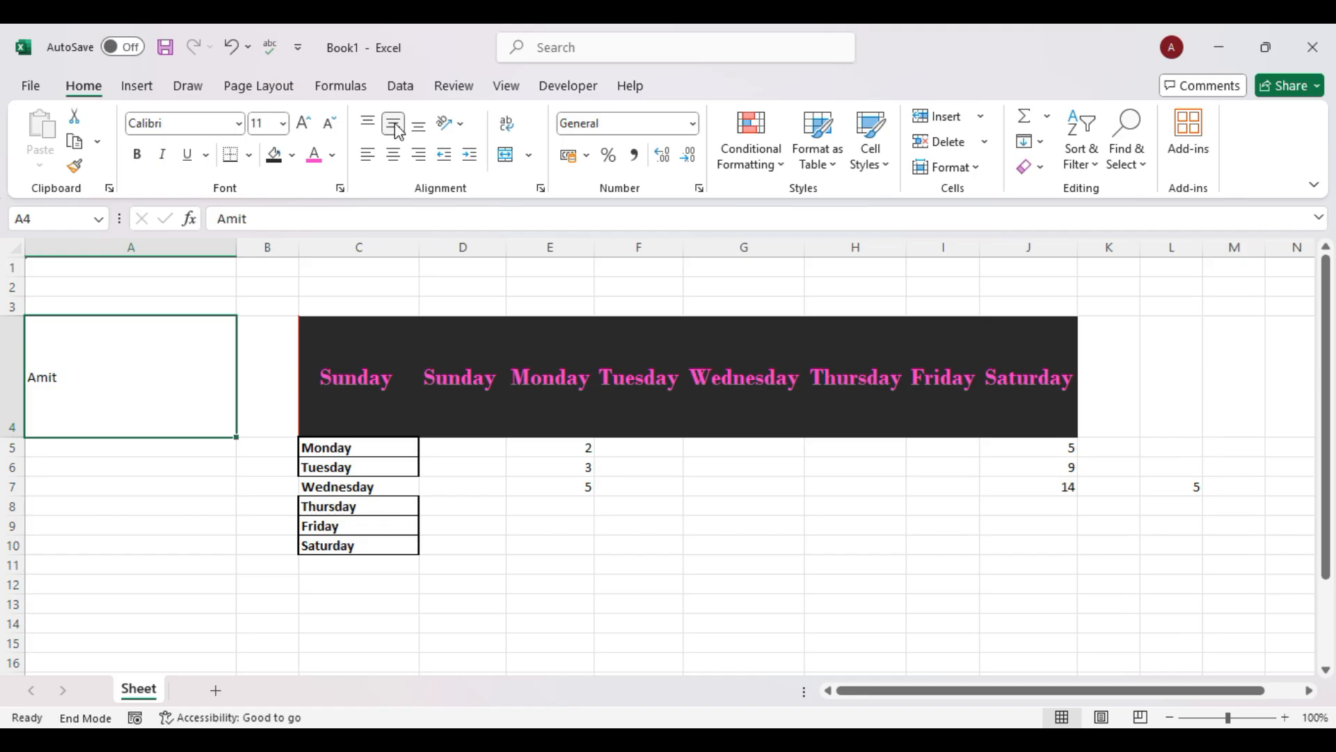
pyautogui.click(394, 154)
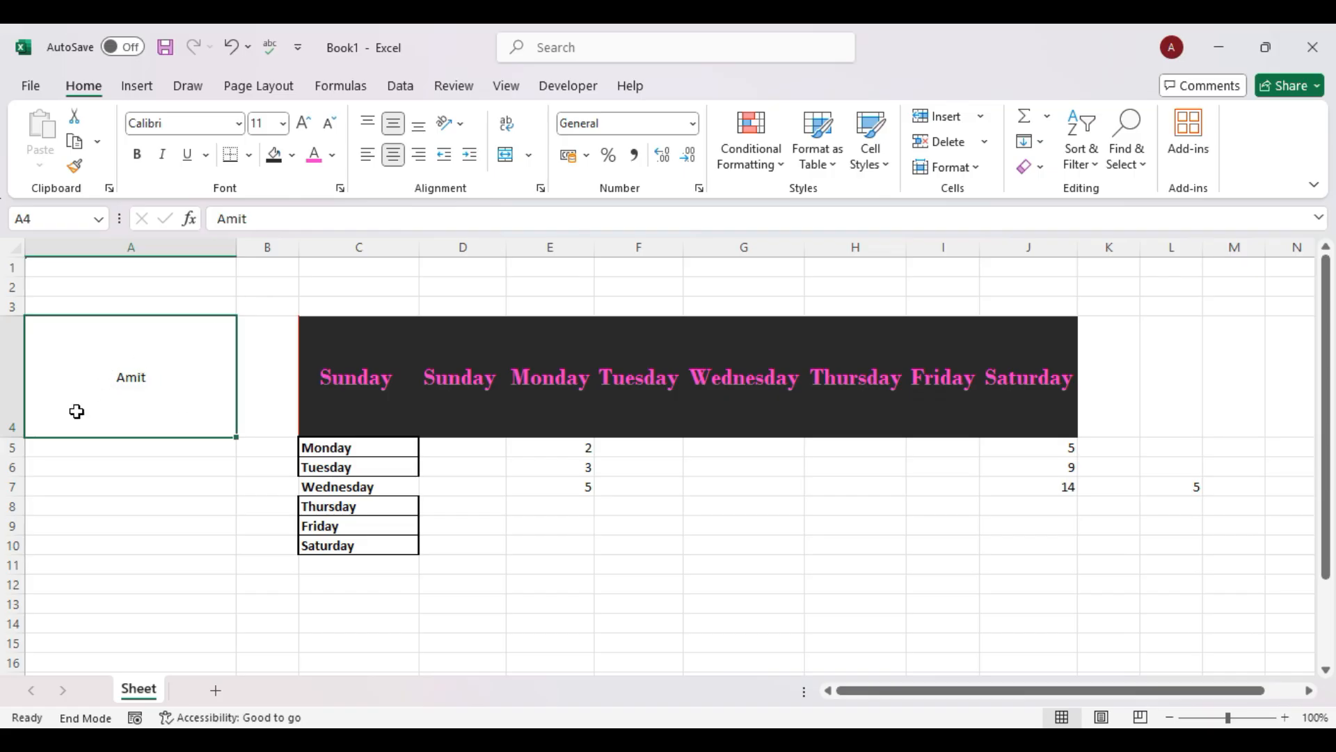
pyautogui.click(464, 131)
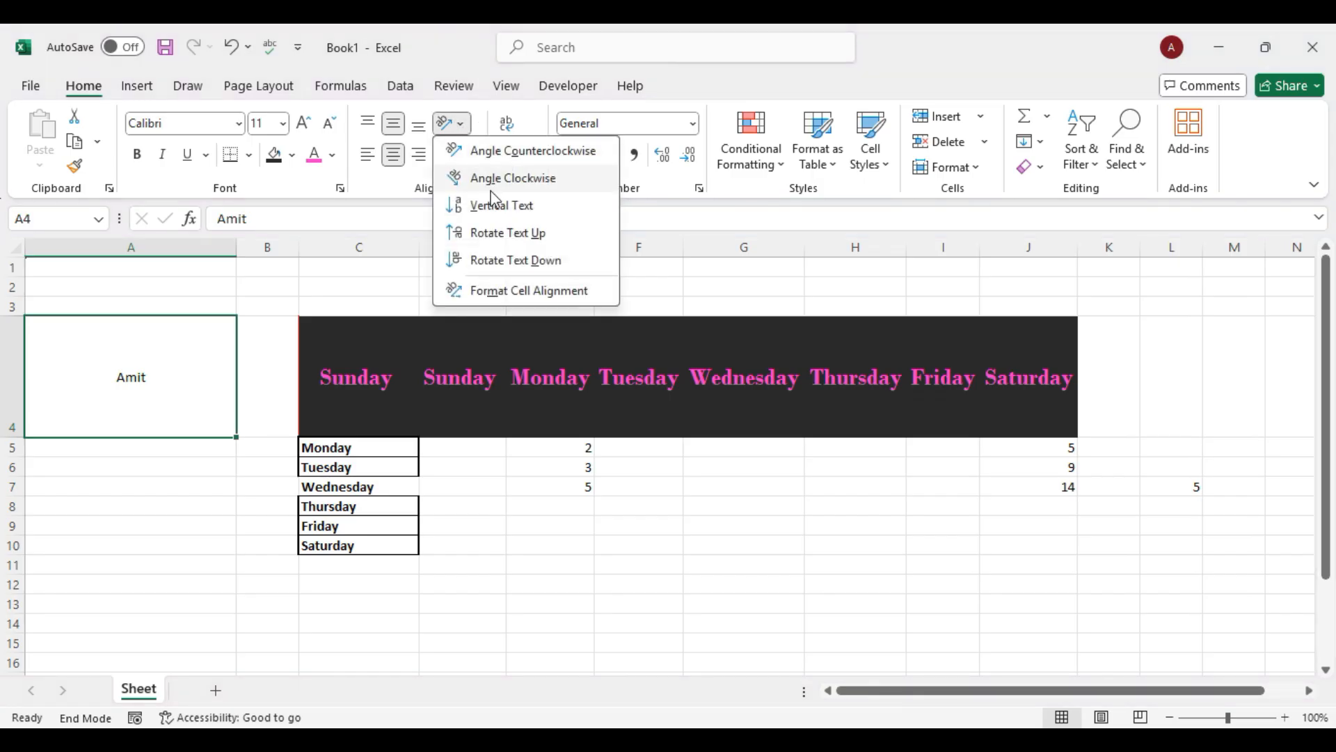
pyautogui.click(505, 234)
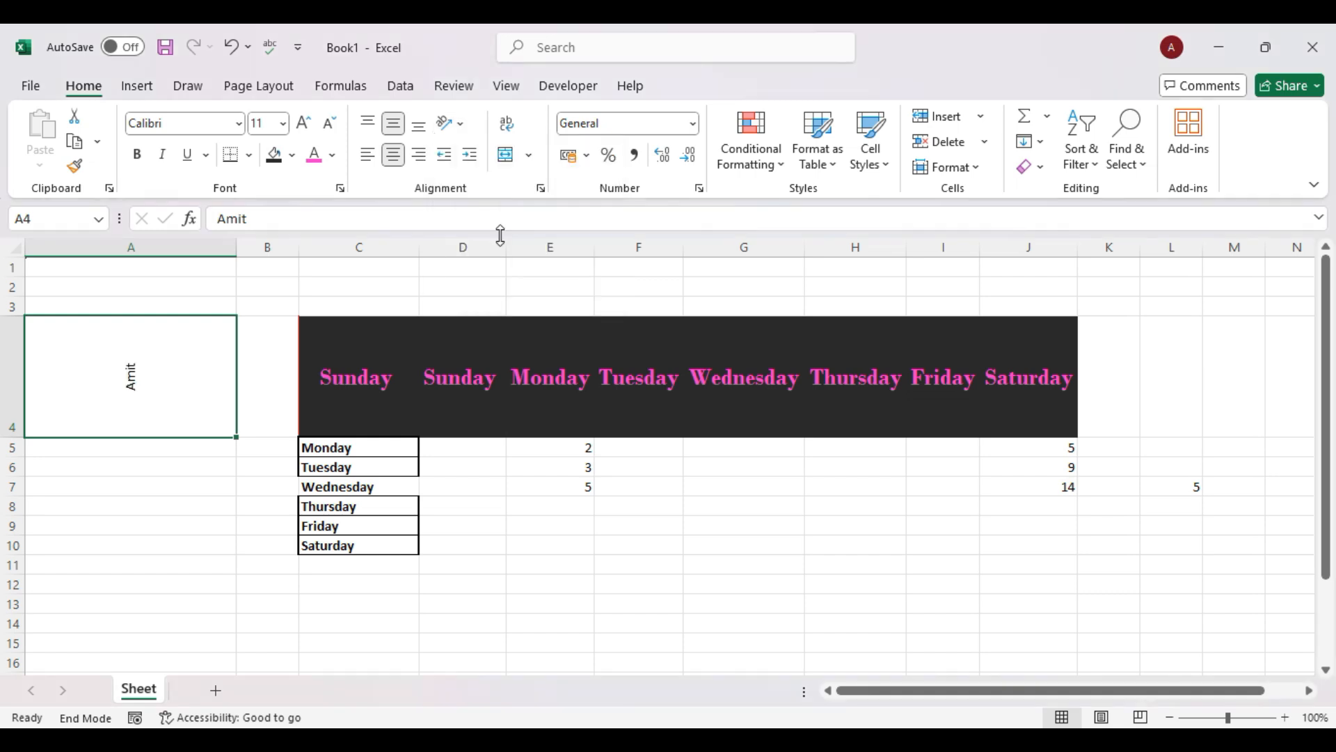
pyautogui.click(462, 125)
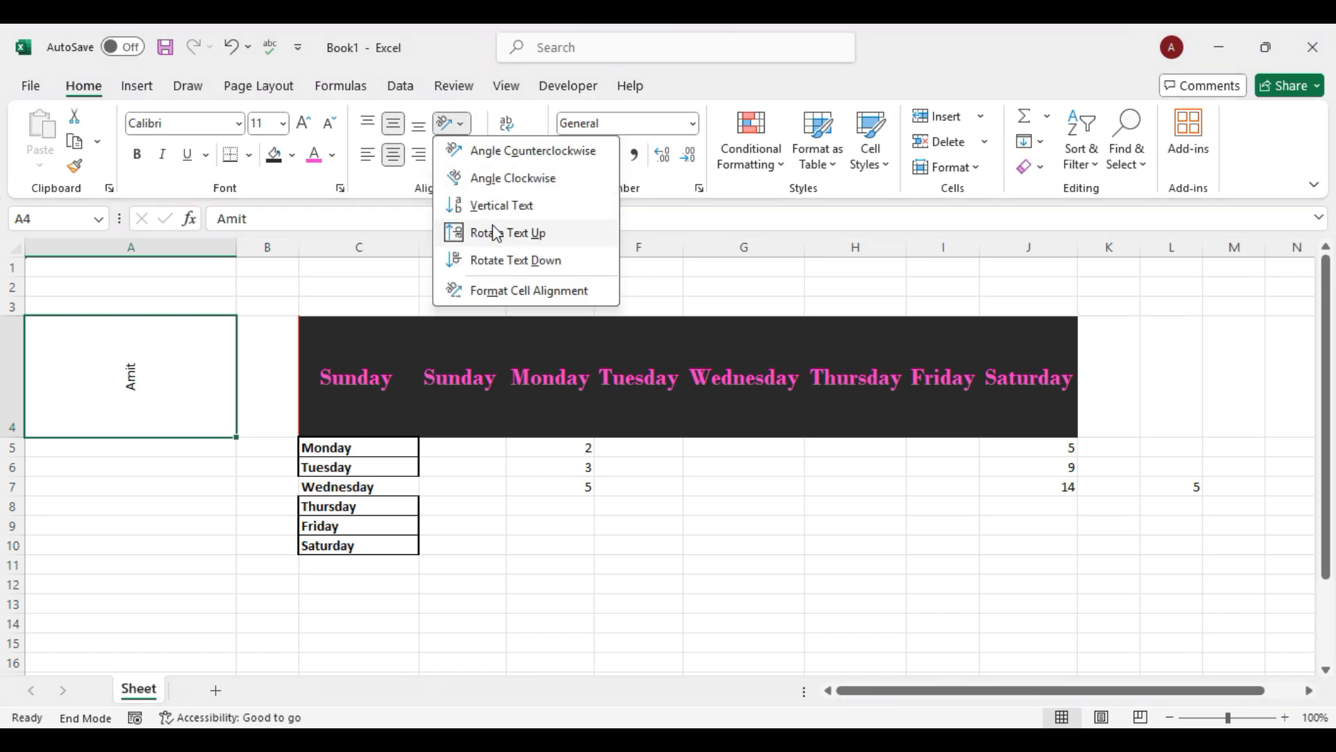
pyautogui.click(508, 259)
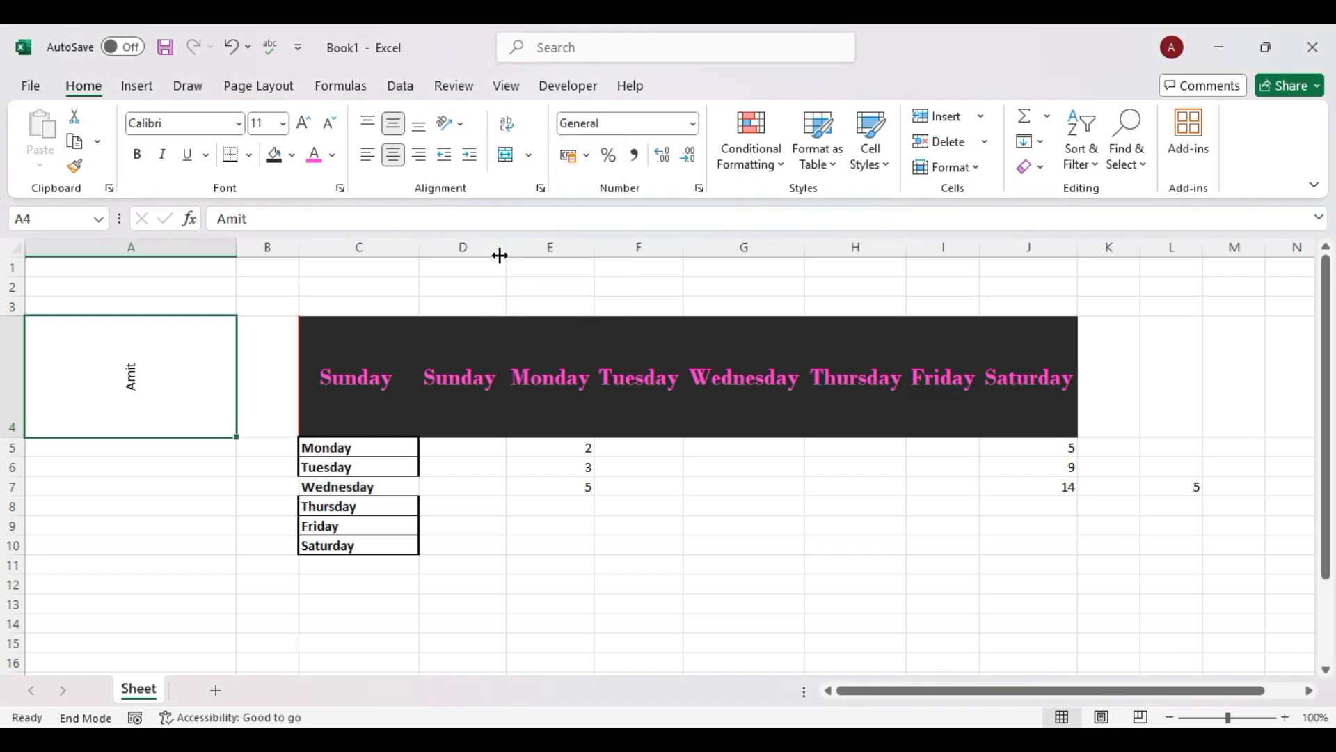
pyautogui.click(461, 124)
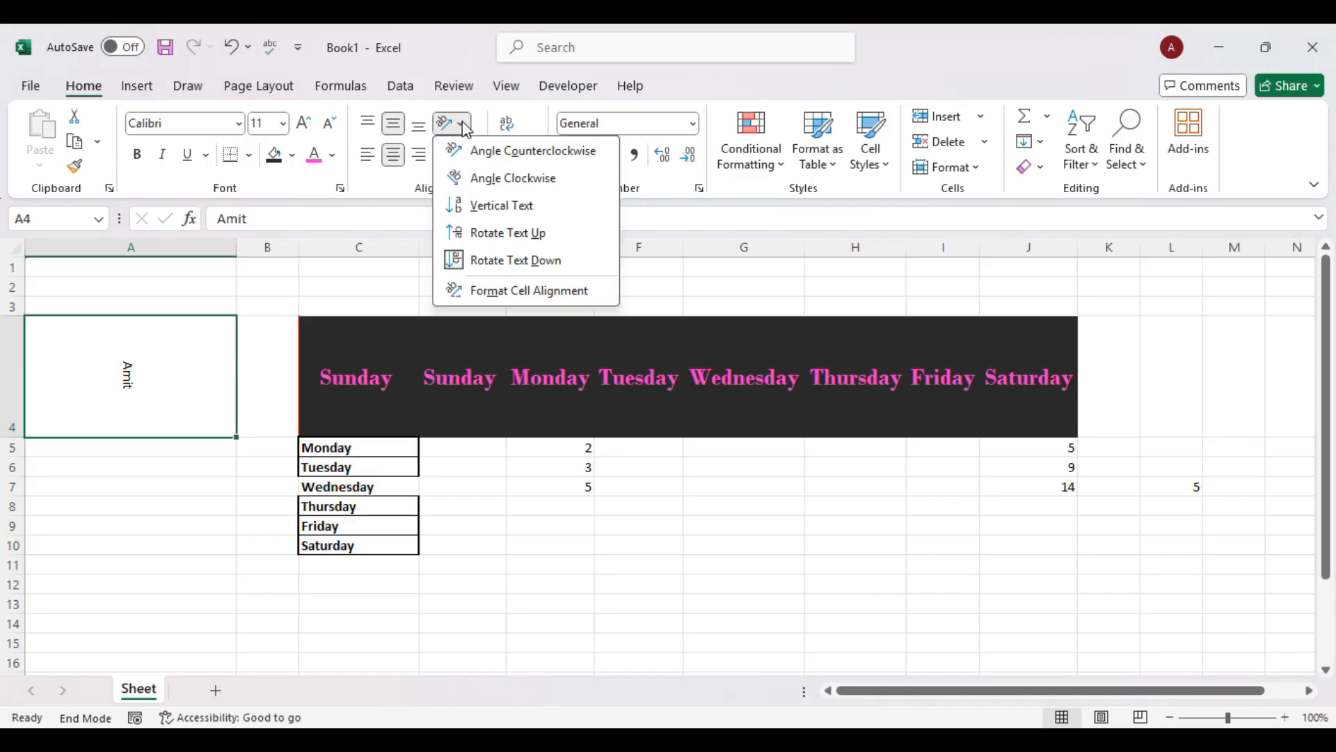
pyautogui.click(492, 151)
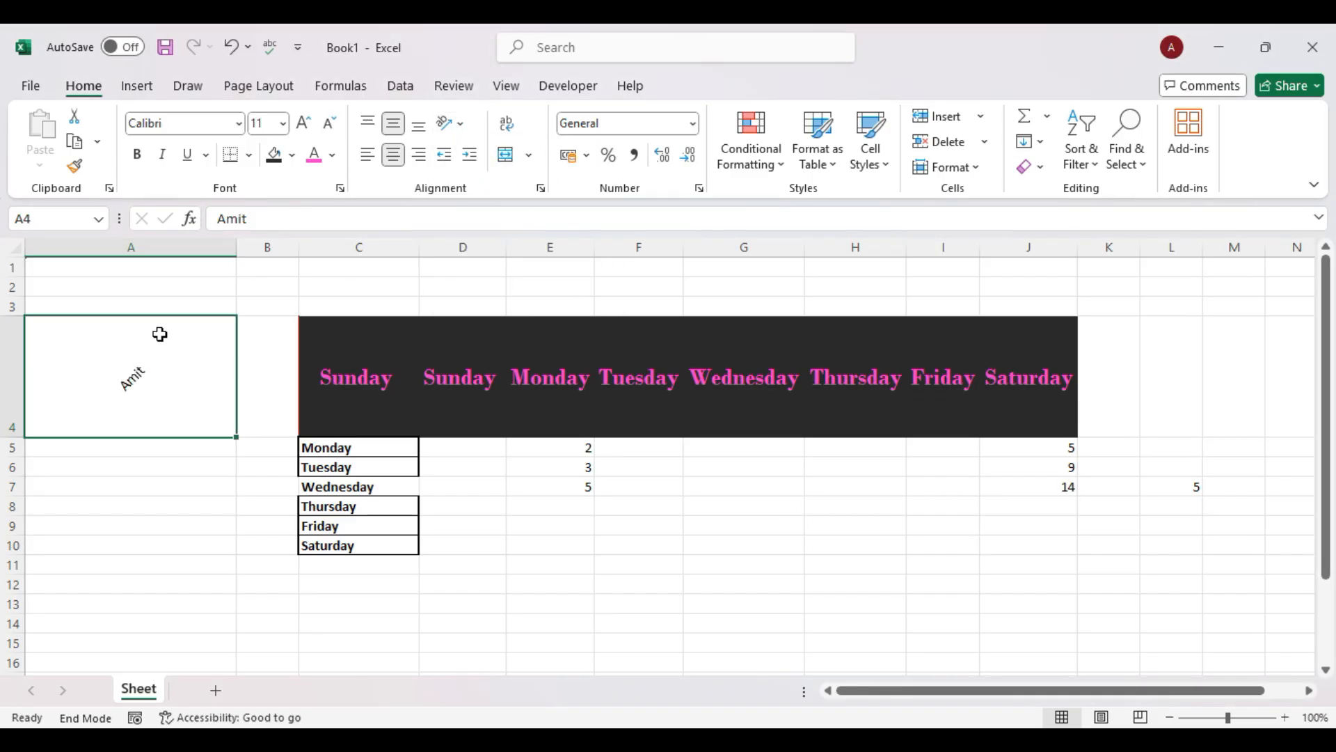
pyautogui.moveTo(240, 239); pyautogui.dragTo(217, 263)
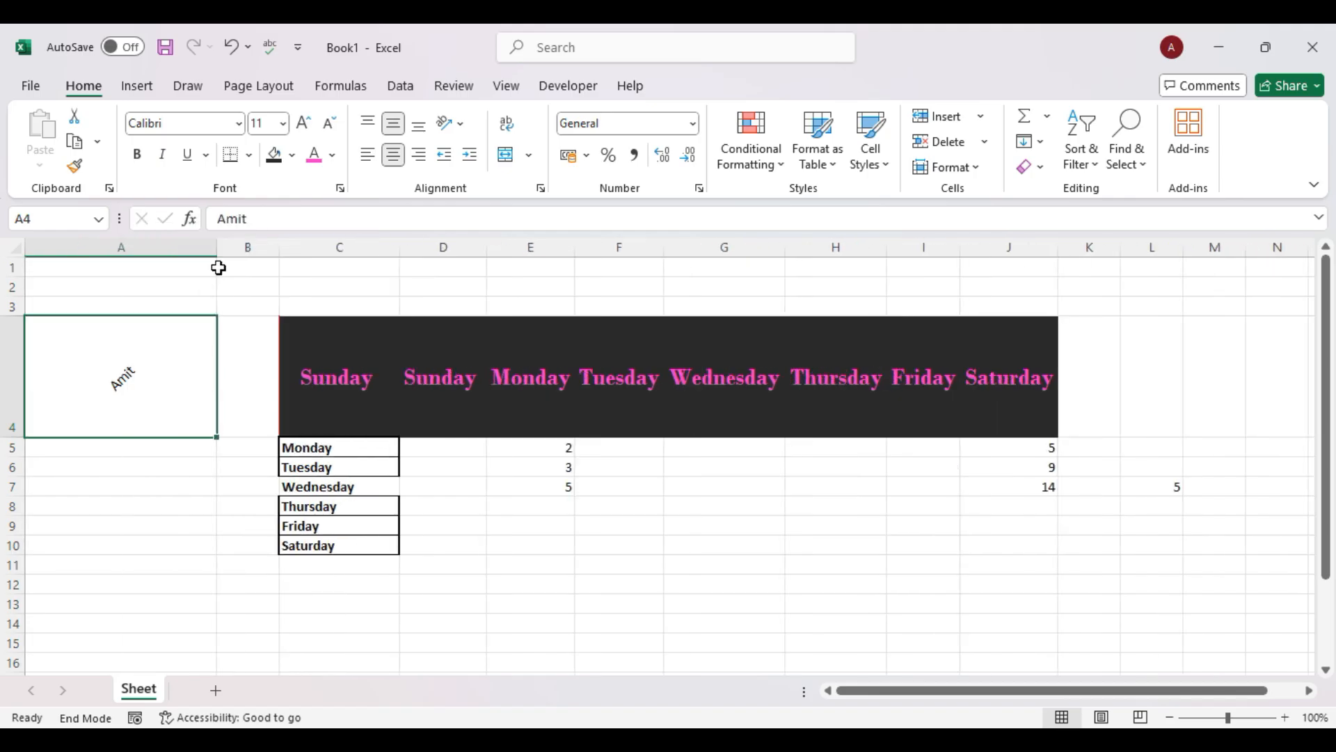
# Merge and centre E7:F7, then undo that merge.
pyautogui.click(536, 159)
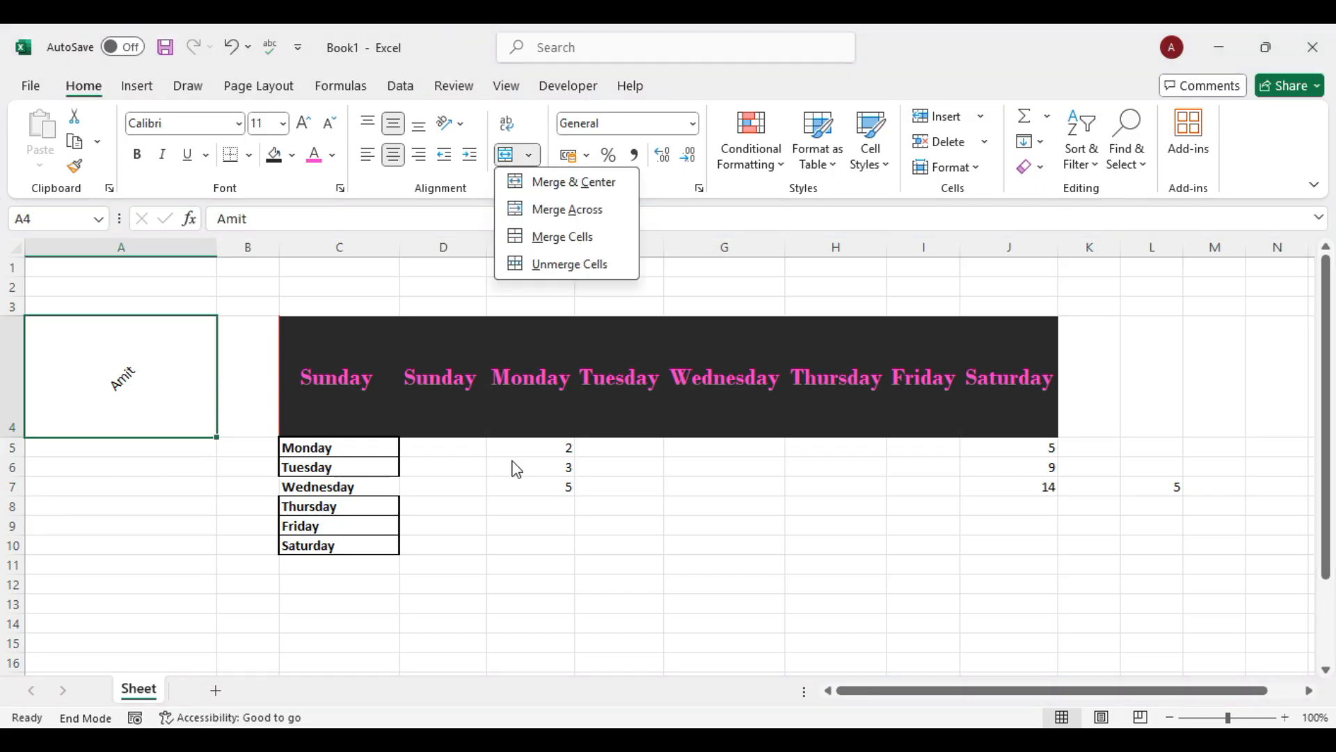
pyautogui.click(513, 487)
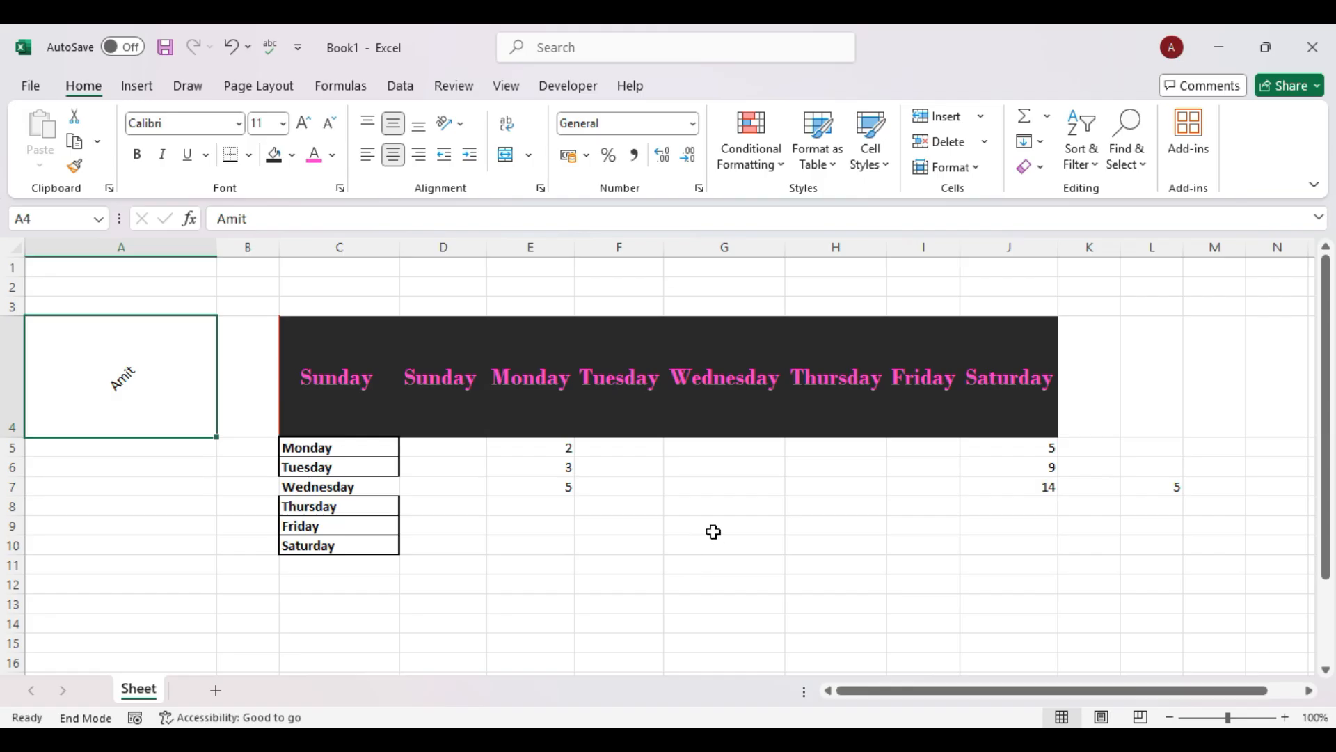
pyautogui.hscroll(2, 699, 533)
pyautogui.scroll(-2, 700, 533)
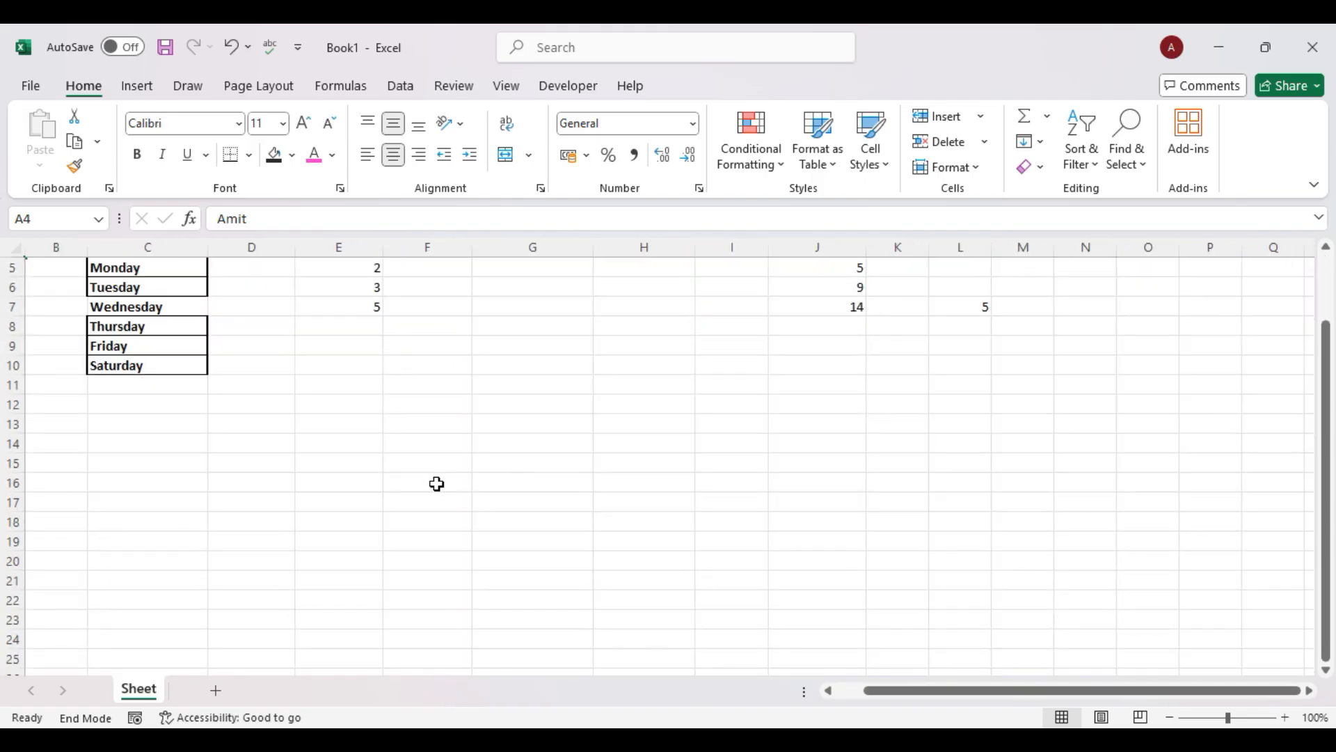
pyautogui.scroll(2, 435, 478)
pyautogui.moveTo(352, 449); pyautogui.dragTo(436, 488)
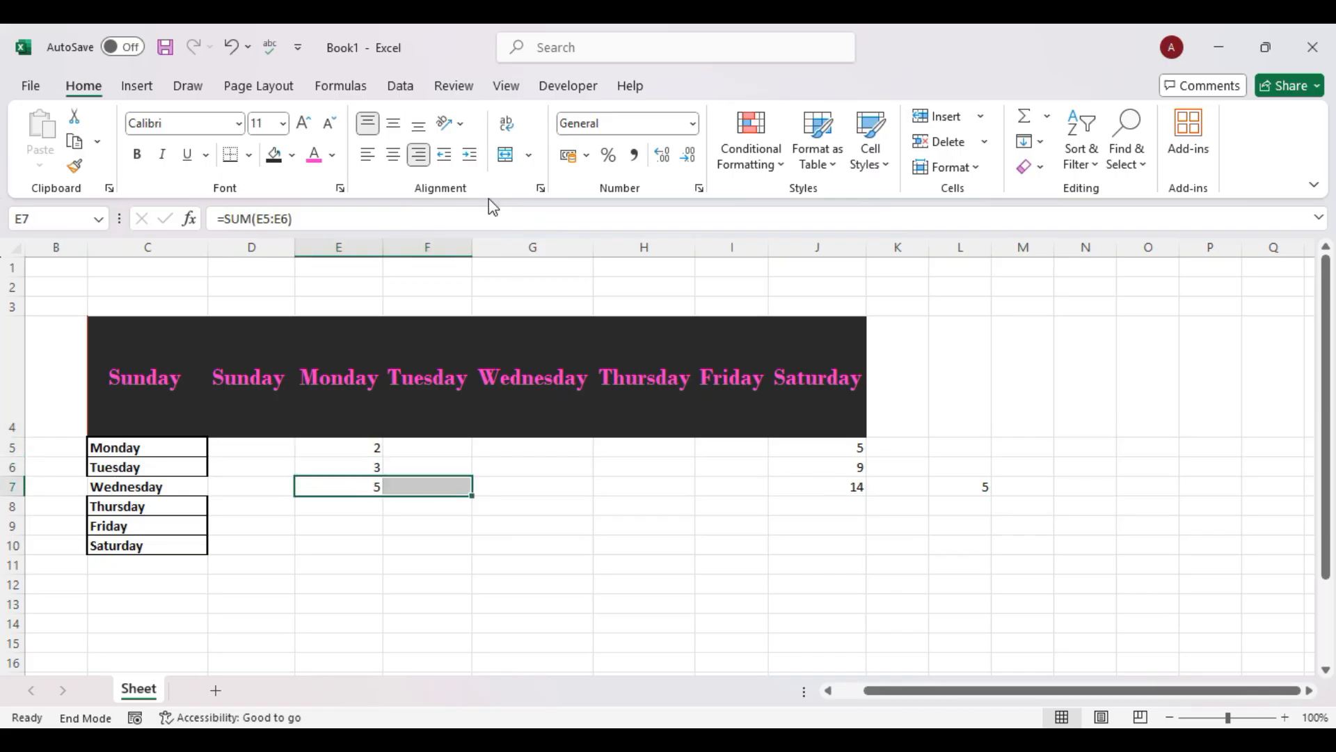
pyautogui.click(507, 156)
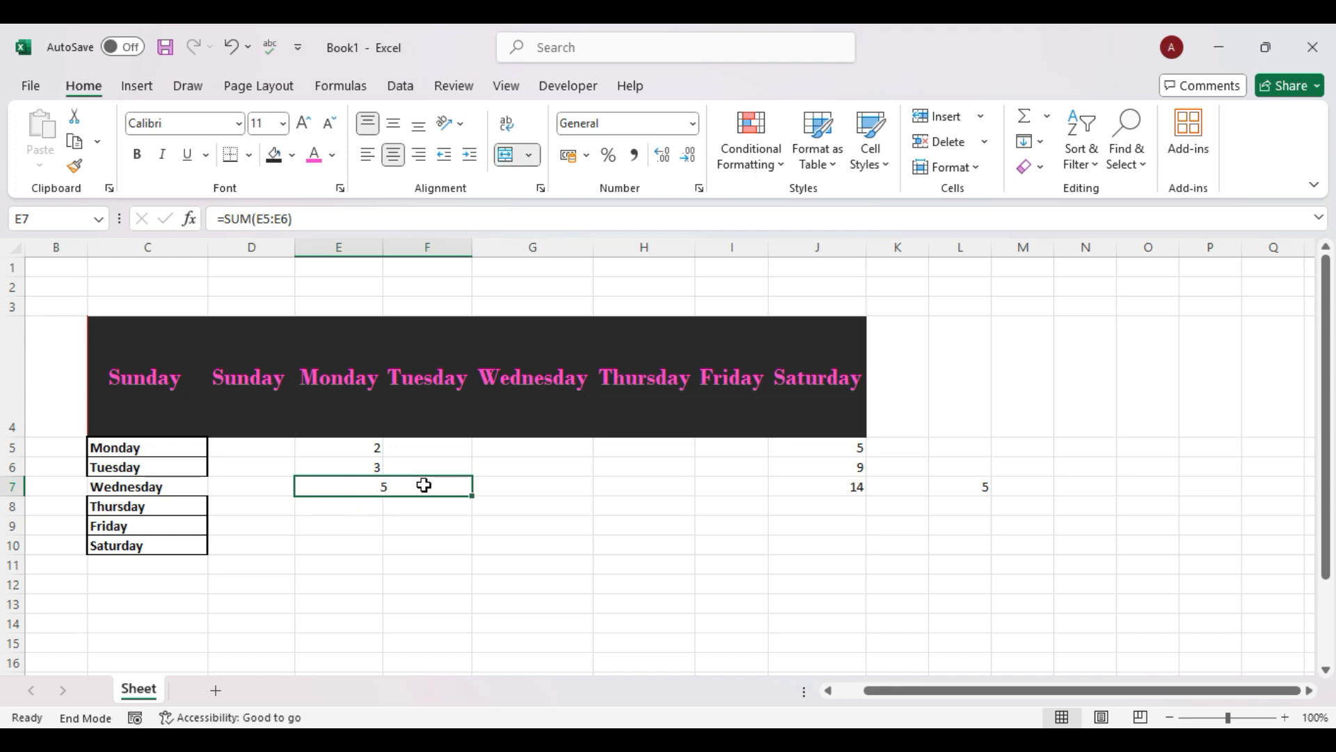
pyautogui.click(531, 157)
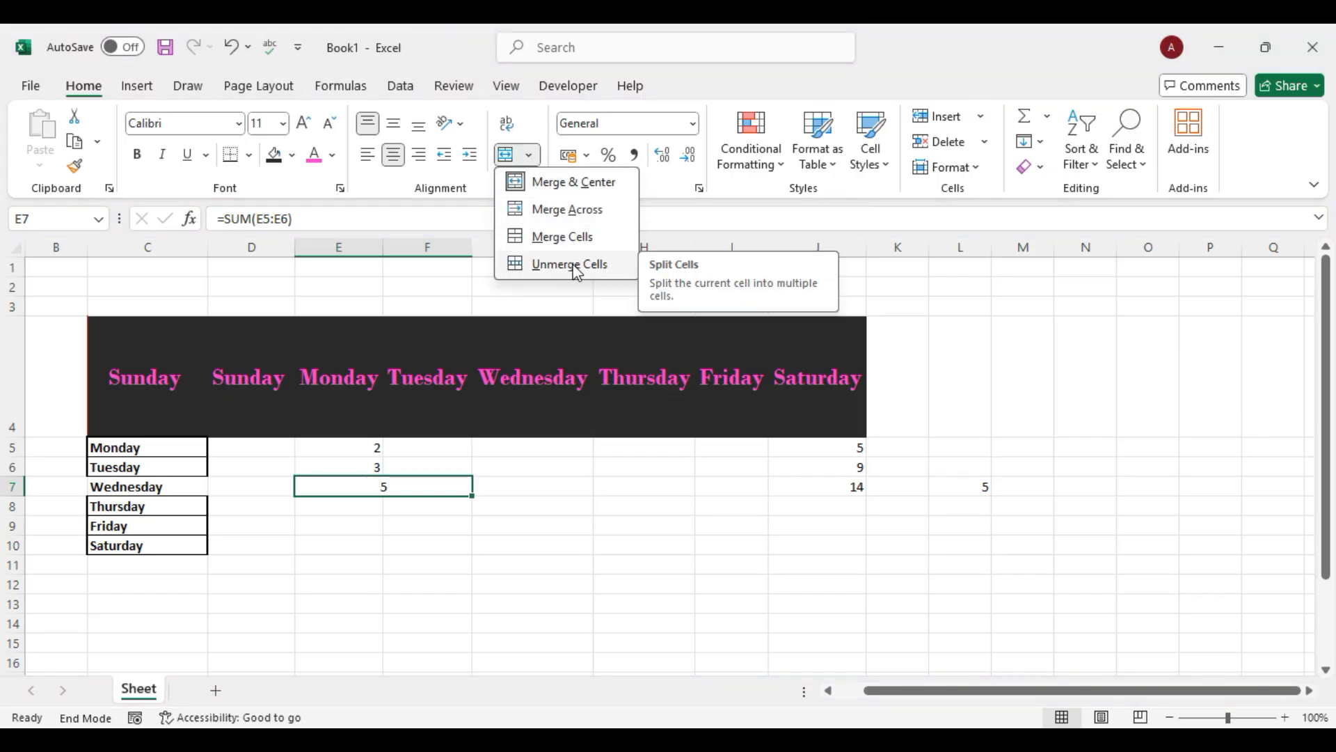
pyautogui.click(569, 186)
# Merge E7 and F7 again using Merge Across and Merge Cells, then unmerge them.
pyautogui.click(552, 487)
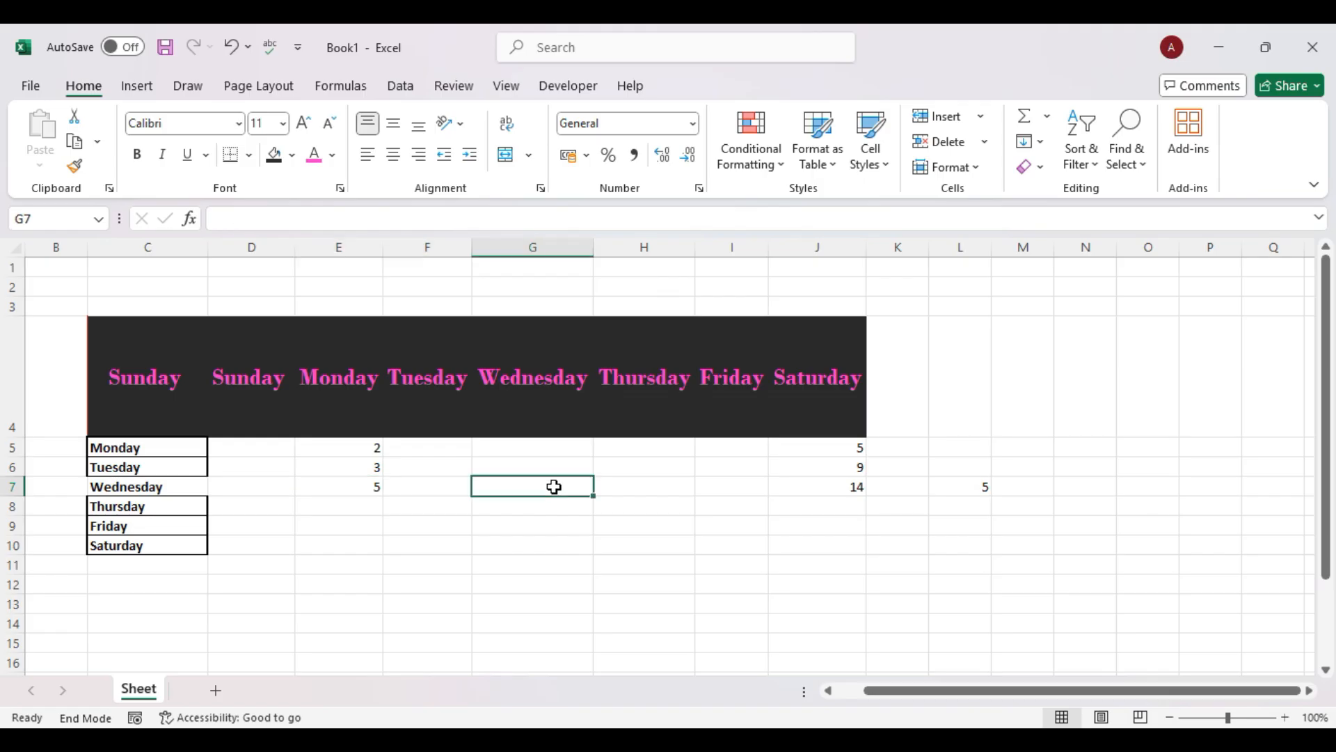
pyautogui.moveTo(373, 486); pyautogui.dragTo(411, 486)
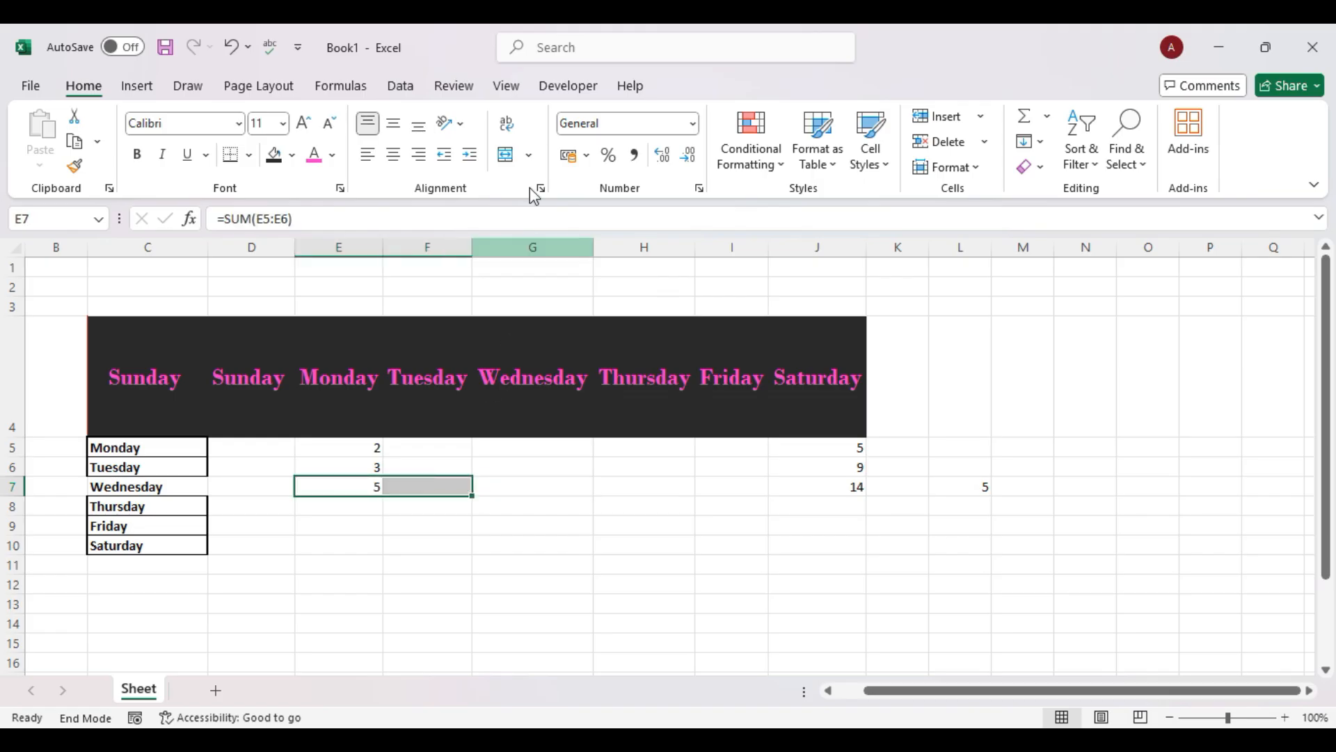
pyautogui.click(531, 157)
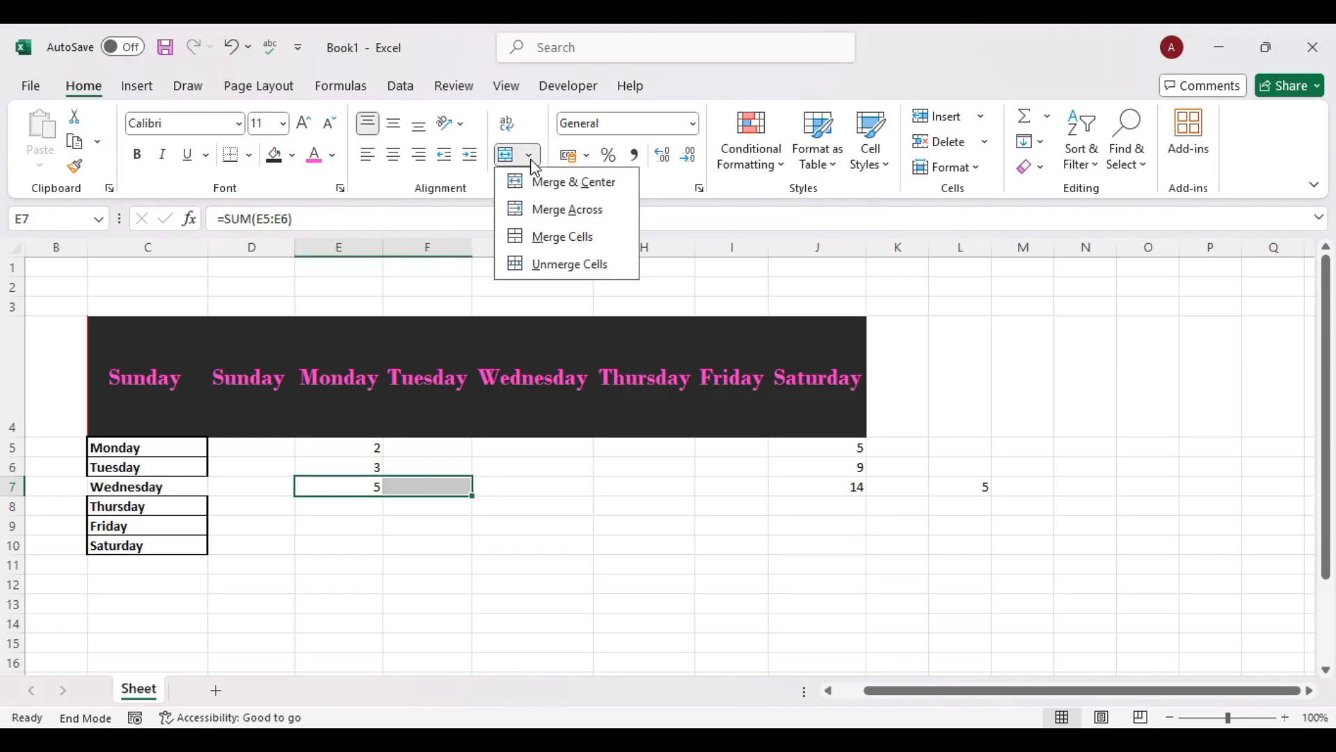
pyautogui.click(551, 211)
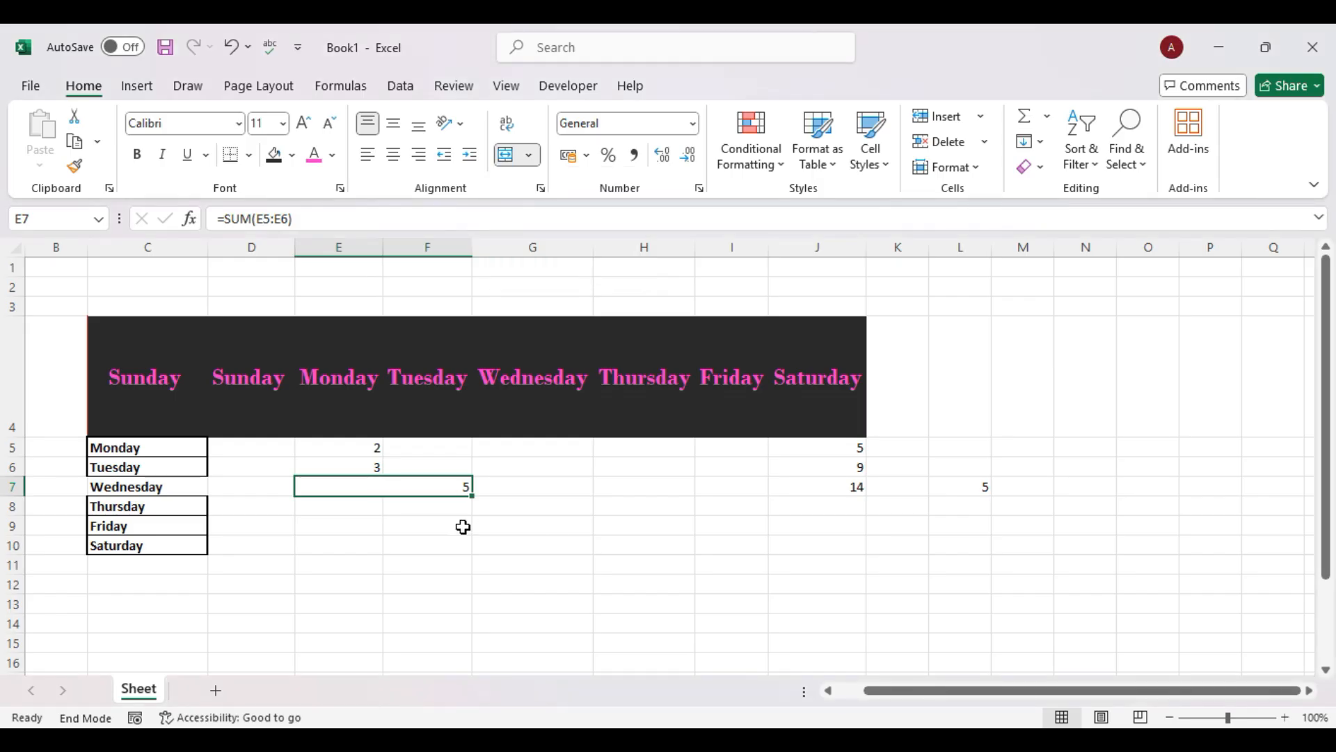
pyautogui.click(481, 560)
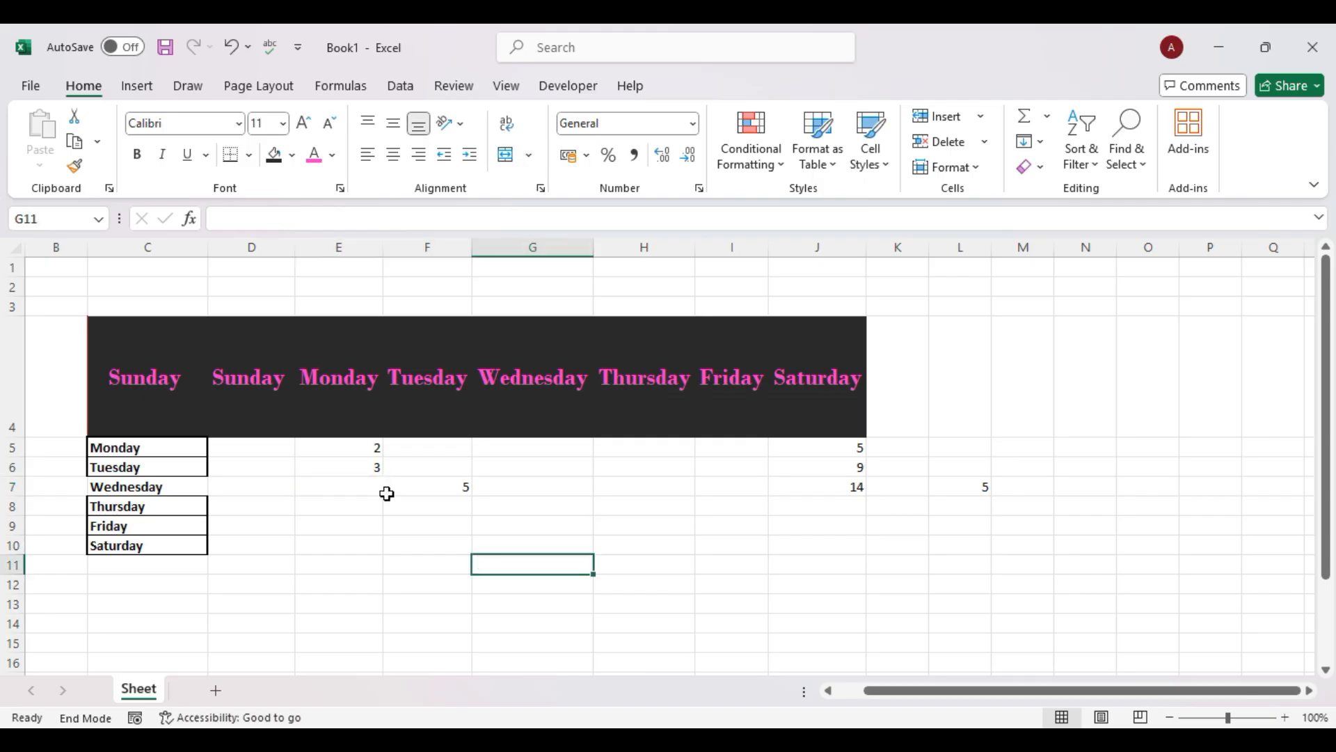
pyautogui.click(371, 486)
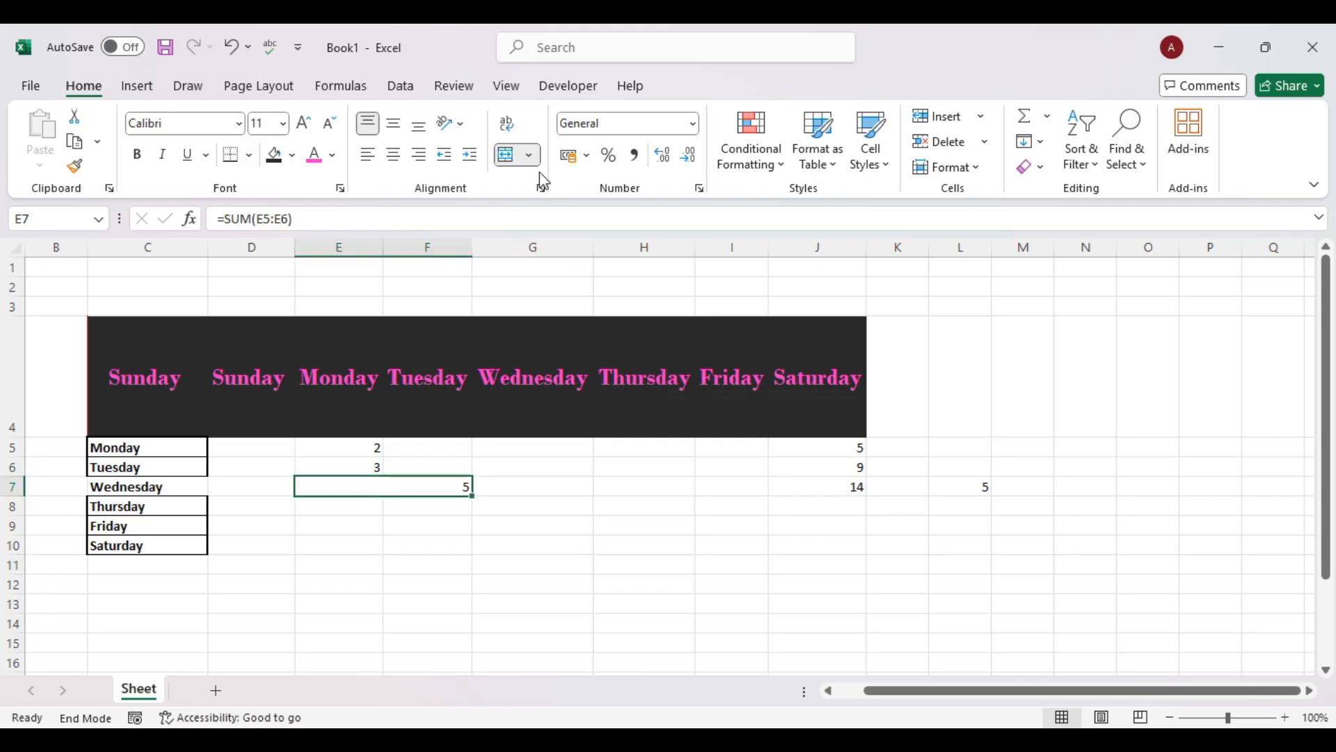
pyautogui.click(530, 155)
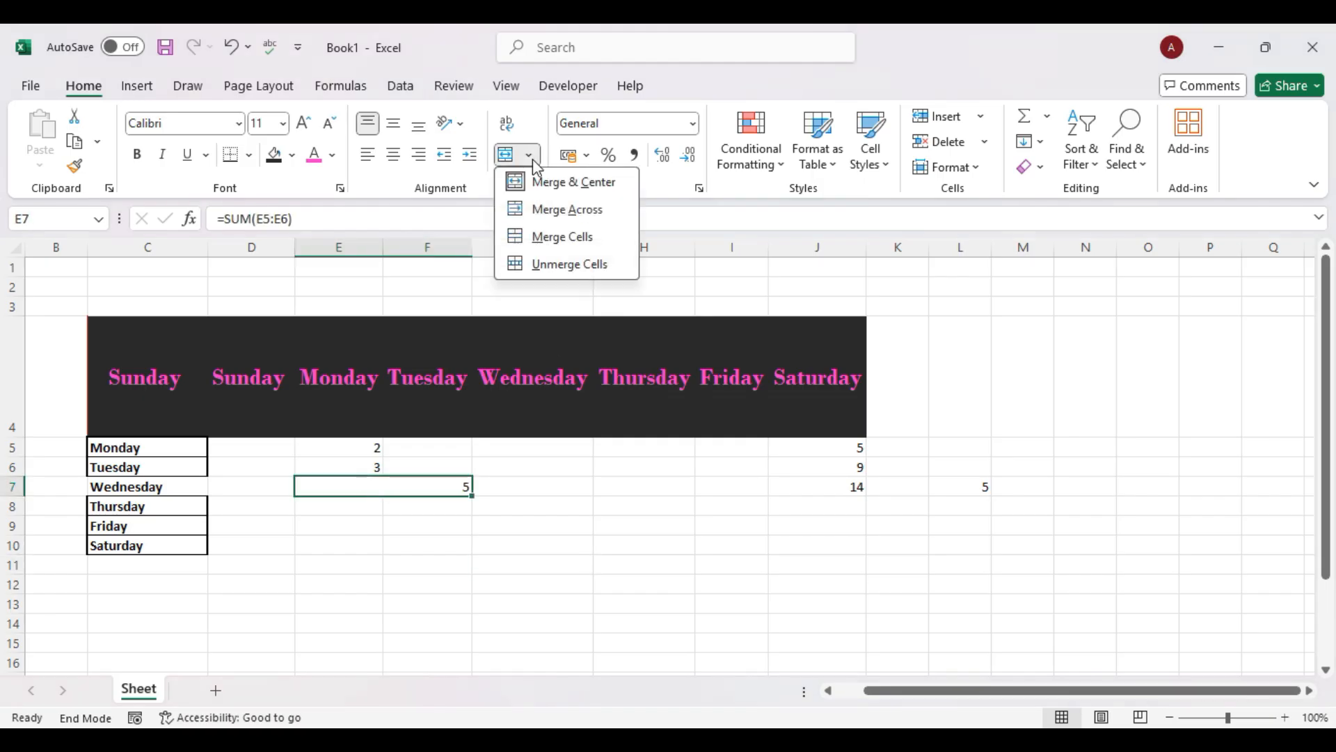
pyautogui.click(549, 241)
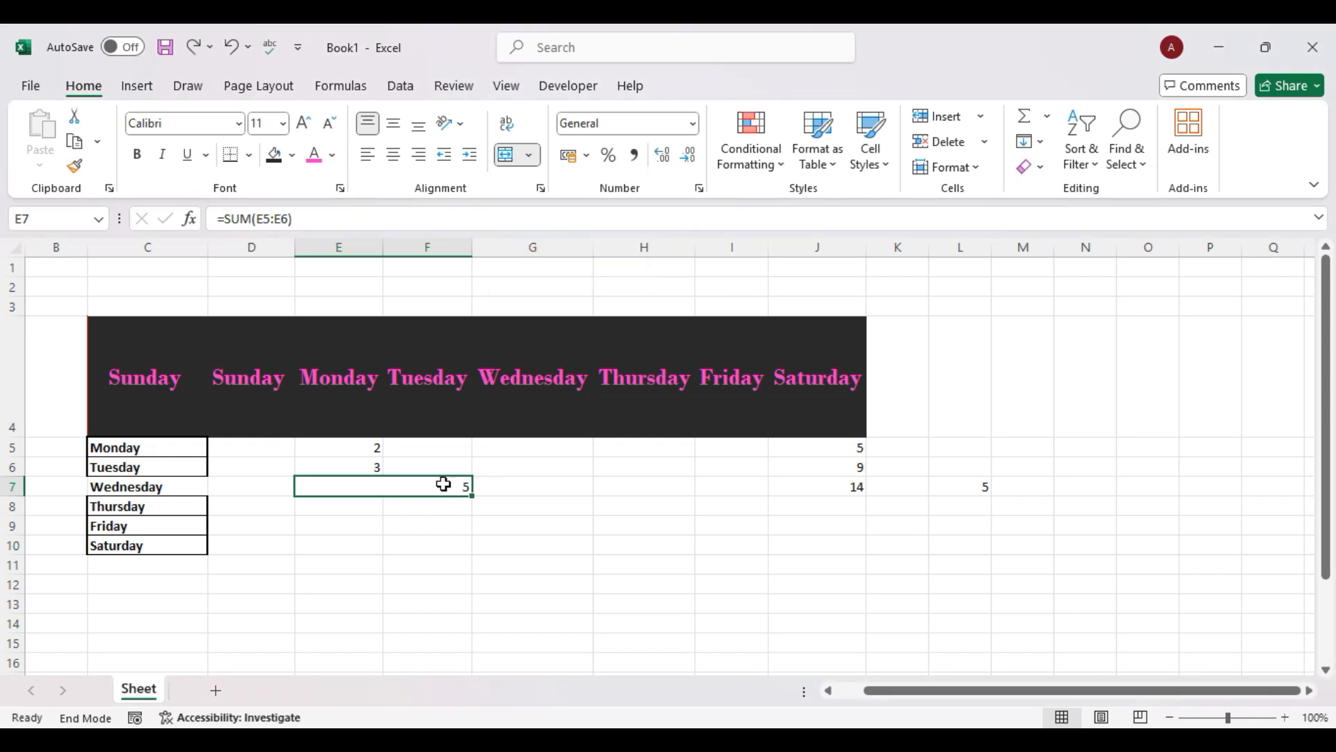
pyautogui.click(529, 154)
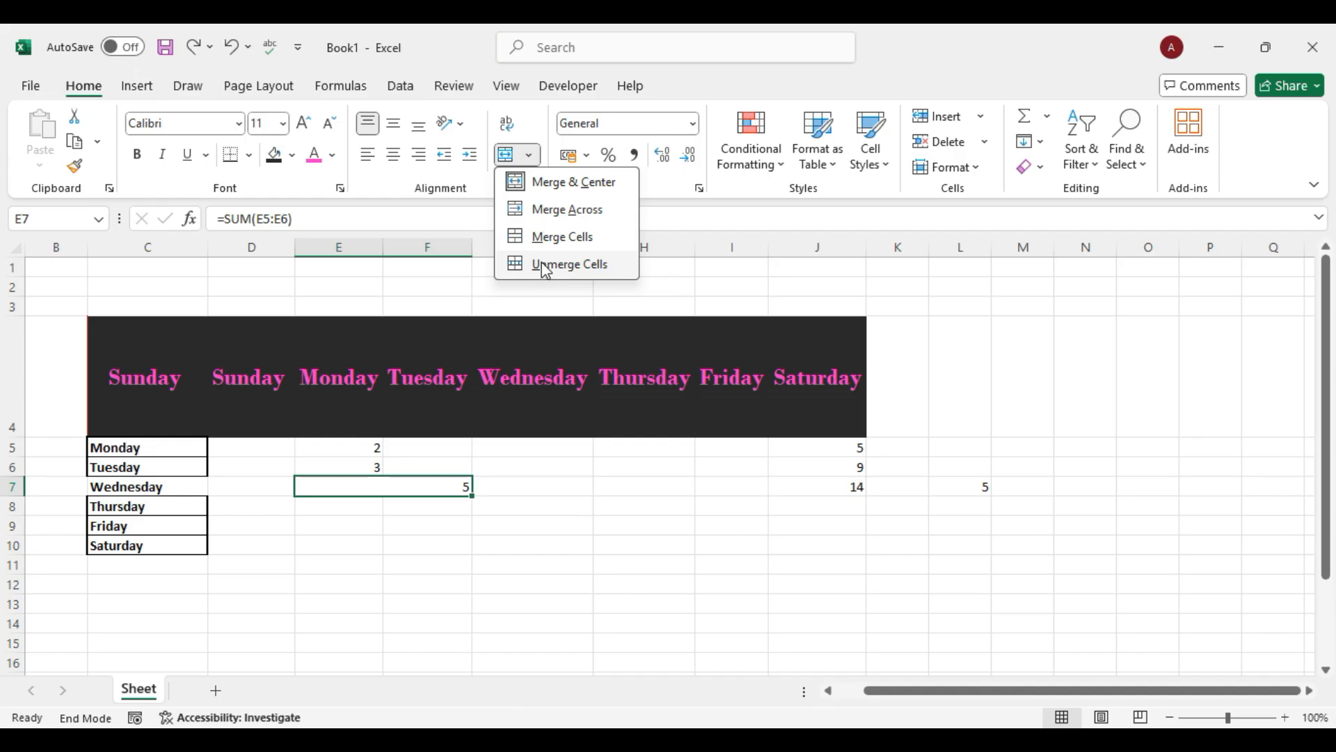
pyautogui.click(546, 265)
pyautogui.click(554, 501)
# Merge E7:F7 once more and split it back, leaving the total 5 in E7.
pyautogui.moveTo(372, 483); pyautogui.dragTo(388, 486)
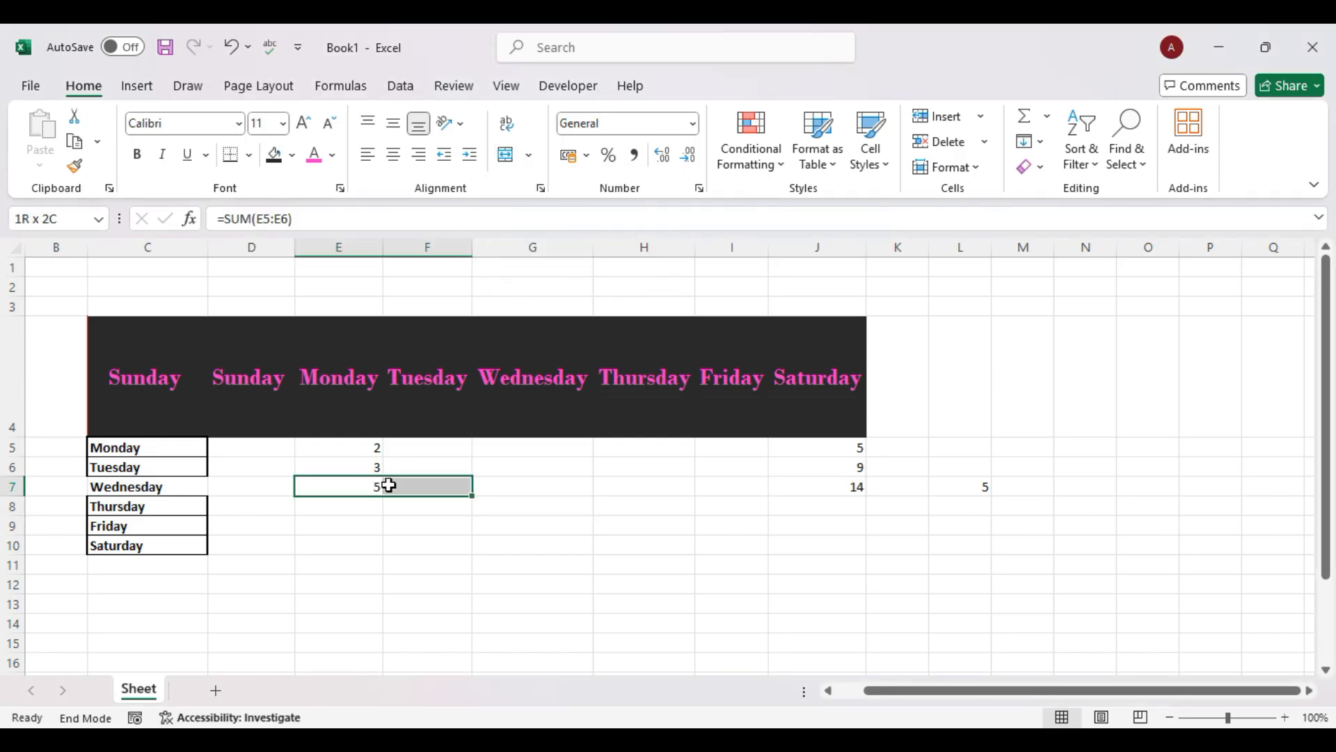
pyautogui.click(529, 154)
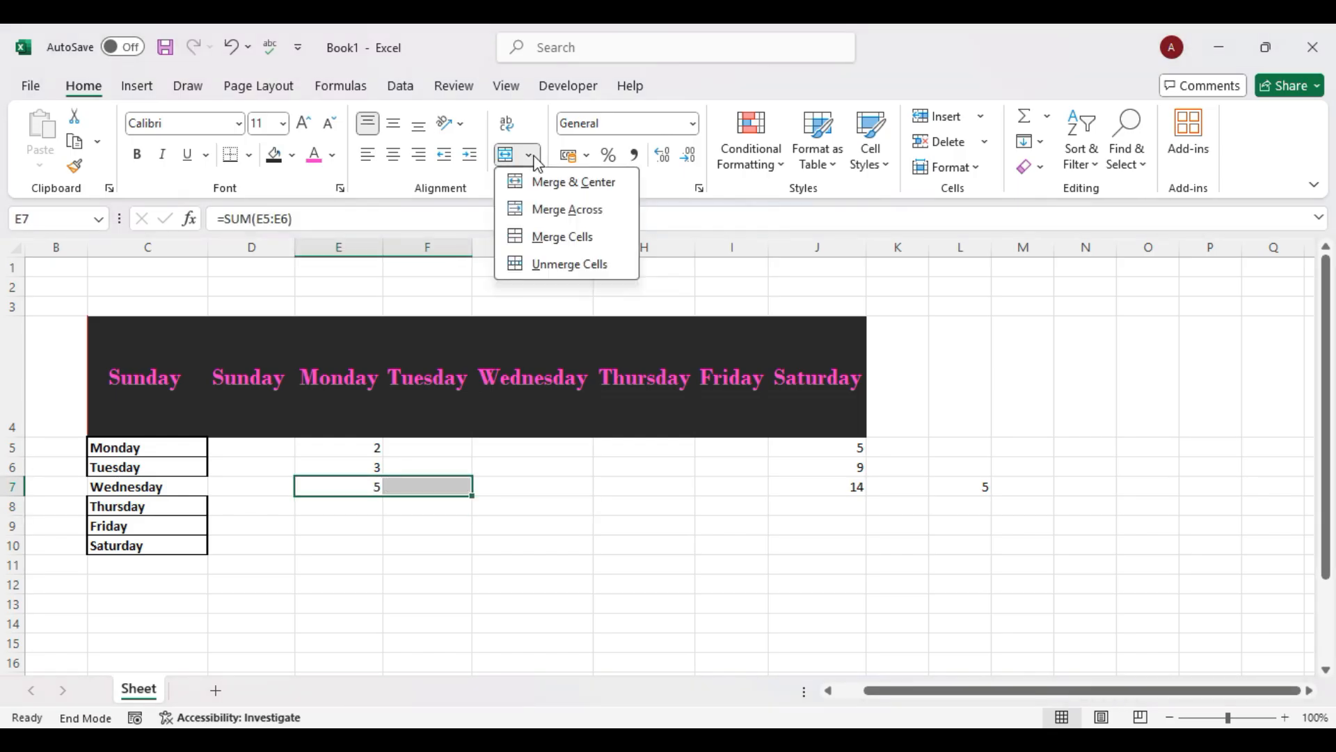
pyautogui.click(540, 240)
pyautogui.click(582, 504)
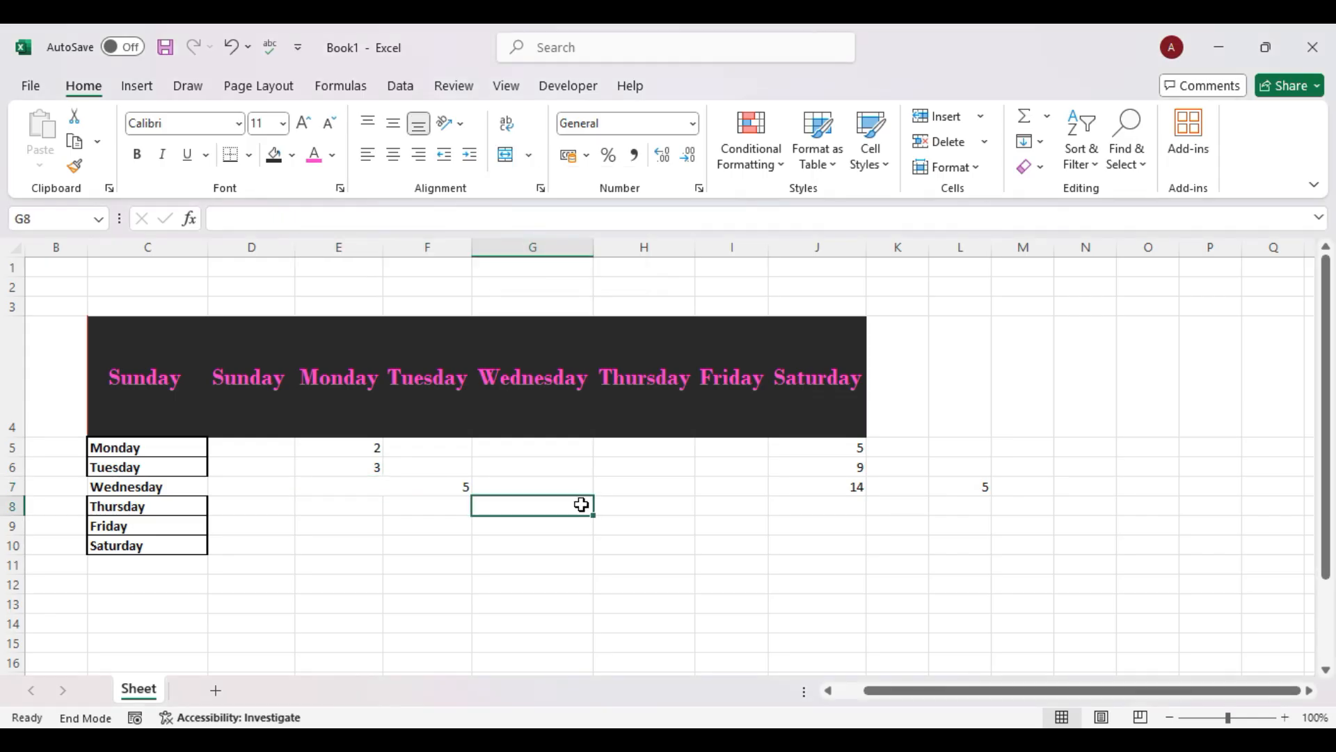
pyautogui.click(361, 483)
pyautogui.click(533, 155)
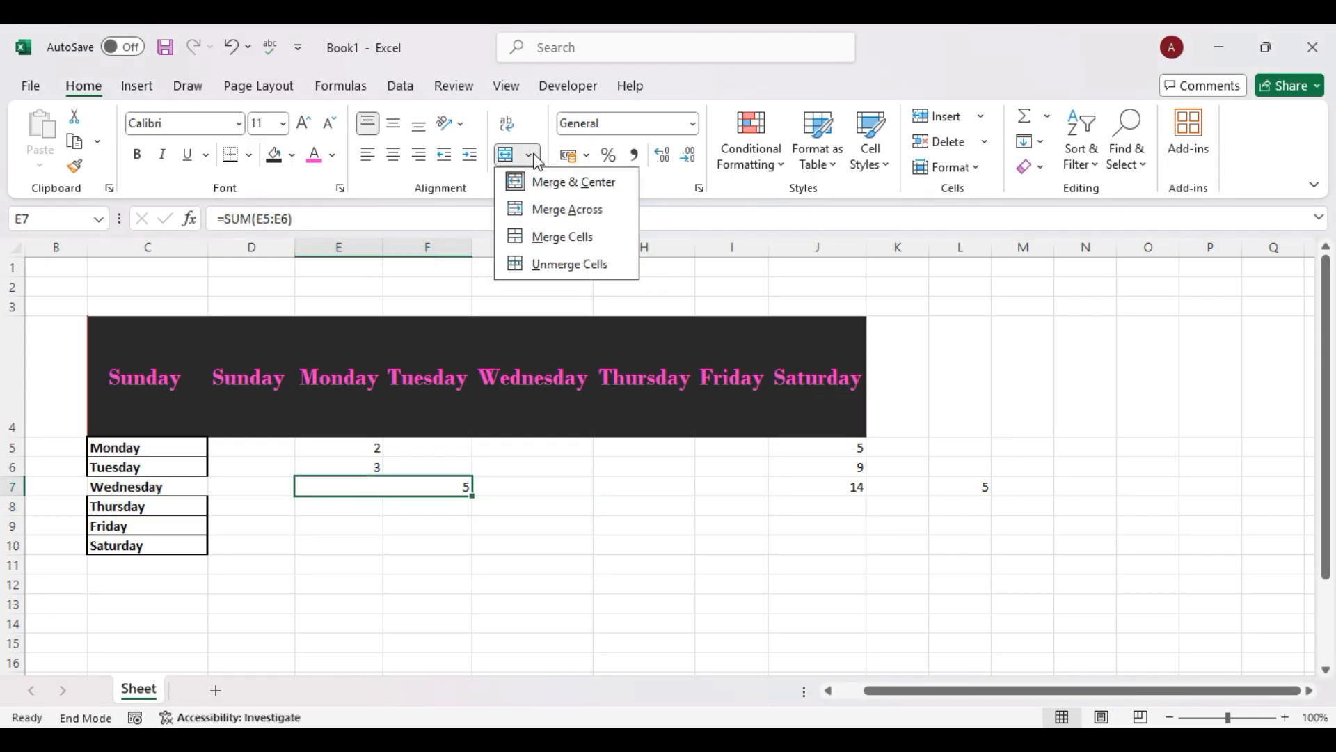
pyautogui.click(546, 265)
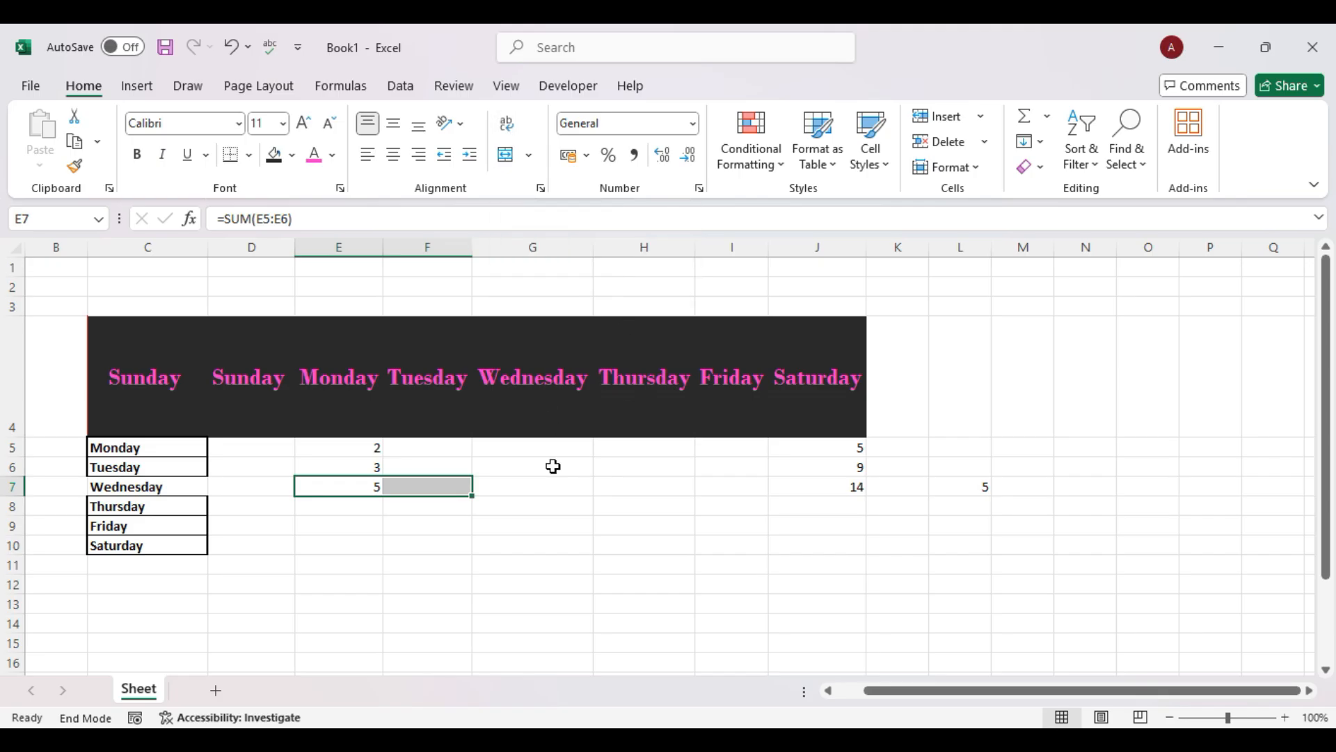
pyautogui.hscroll(-1, 550, 465)
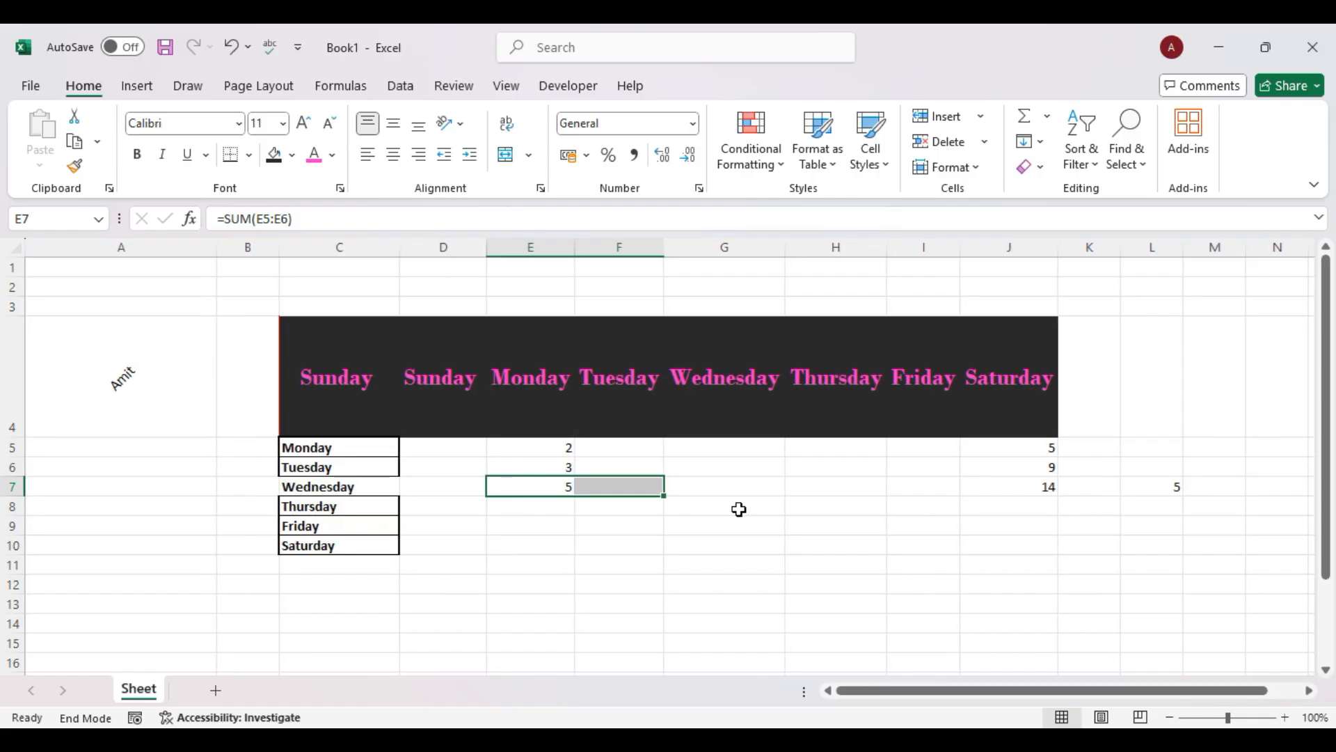
# Type the like-and-subscribe title sentence into A1 and AutoFit column A to it.
pyautogui.click(101, 286)
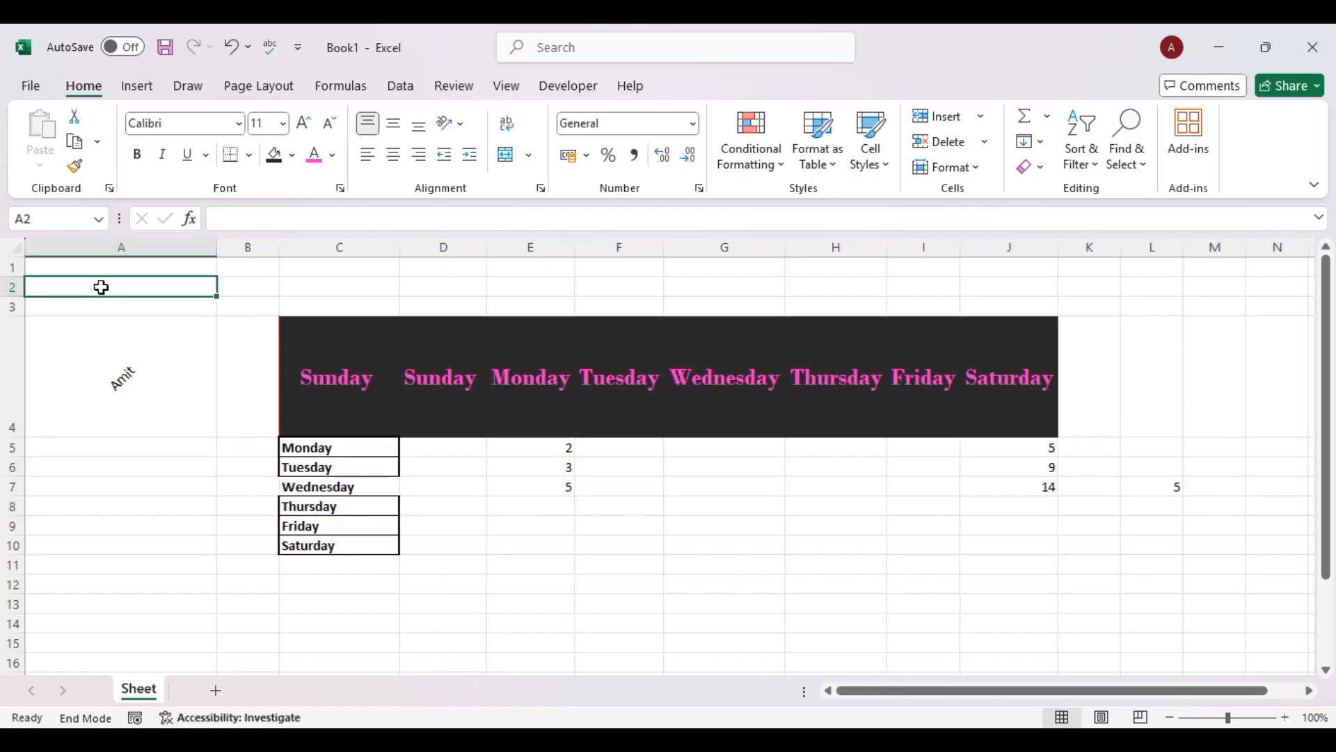
pyautogui.click(154, 365)
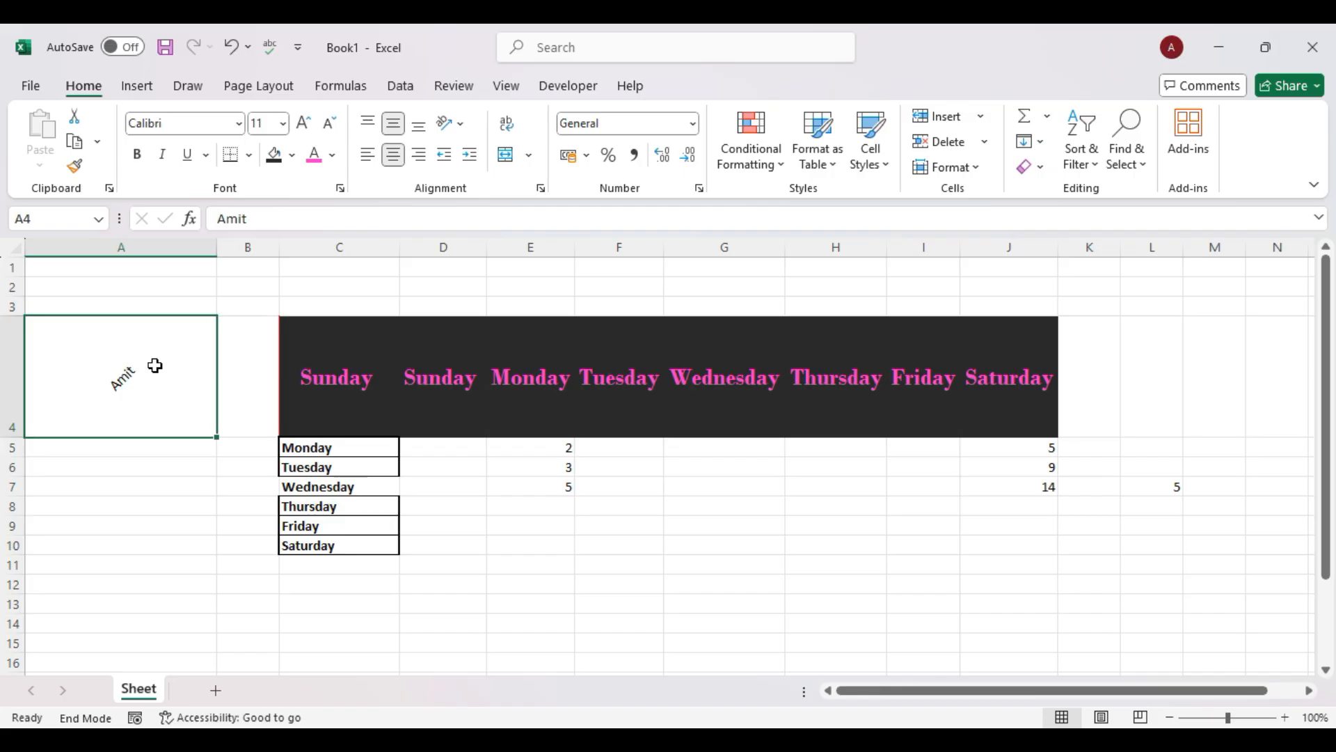
pyautogui.doubleClick(154, 365)
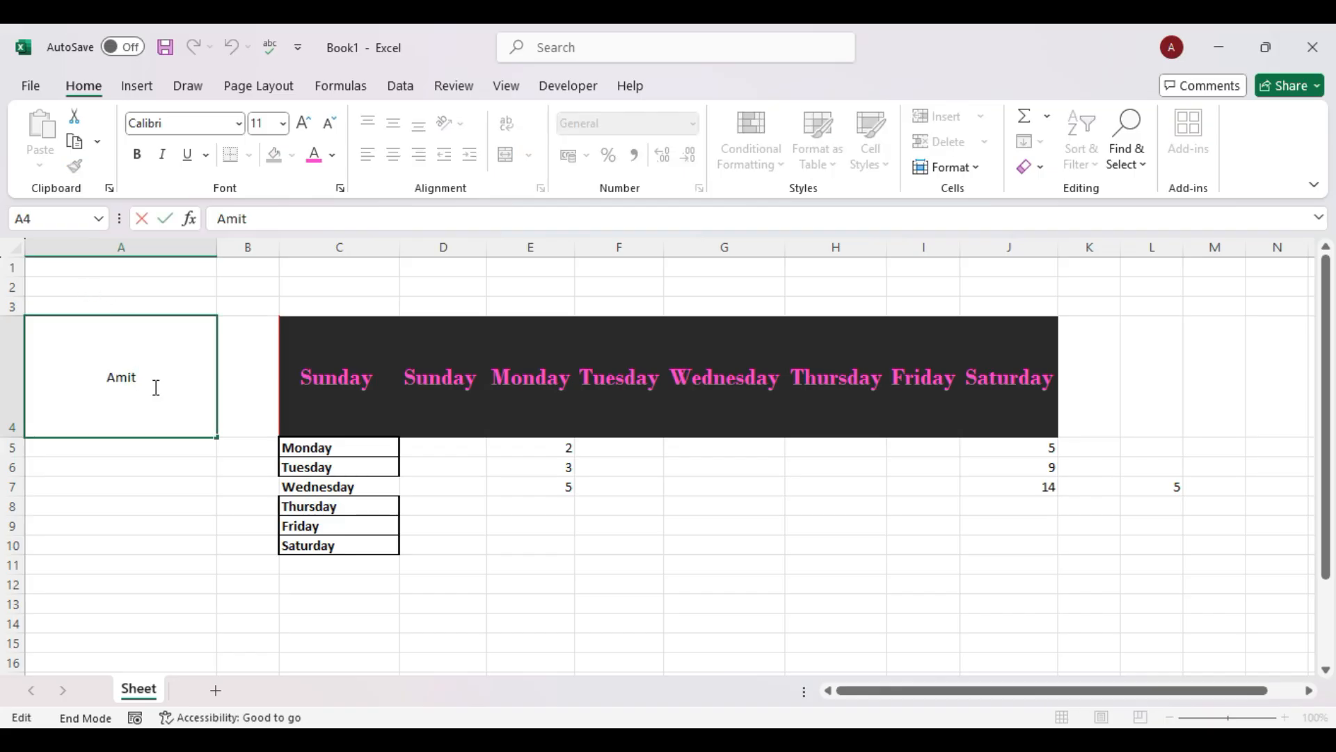
pyautogui.click(75, 268)
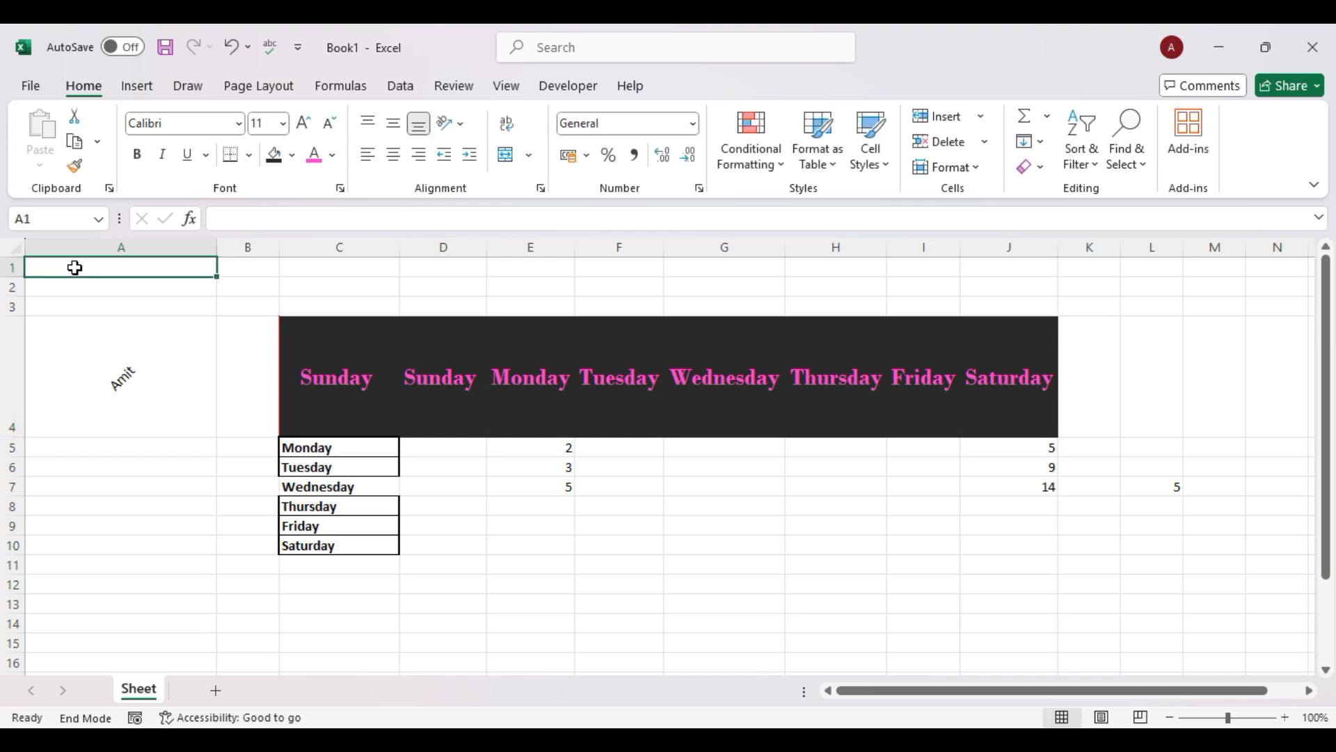
pyautogui.write('Thi')
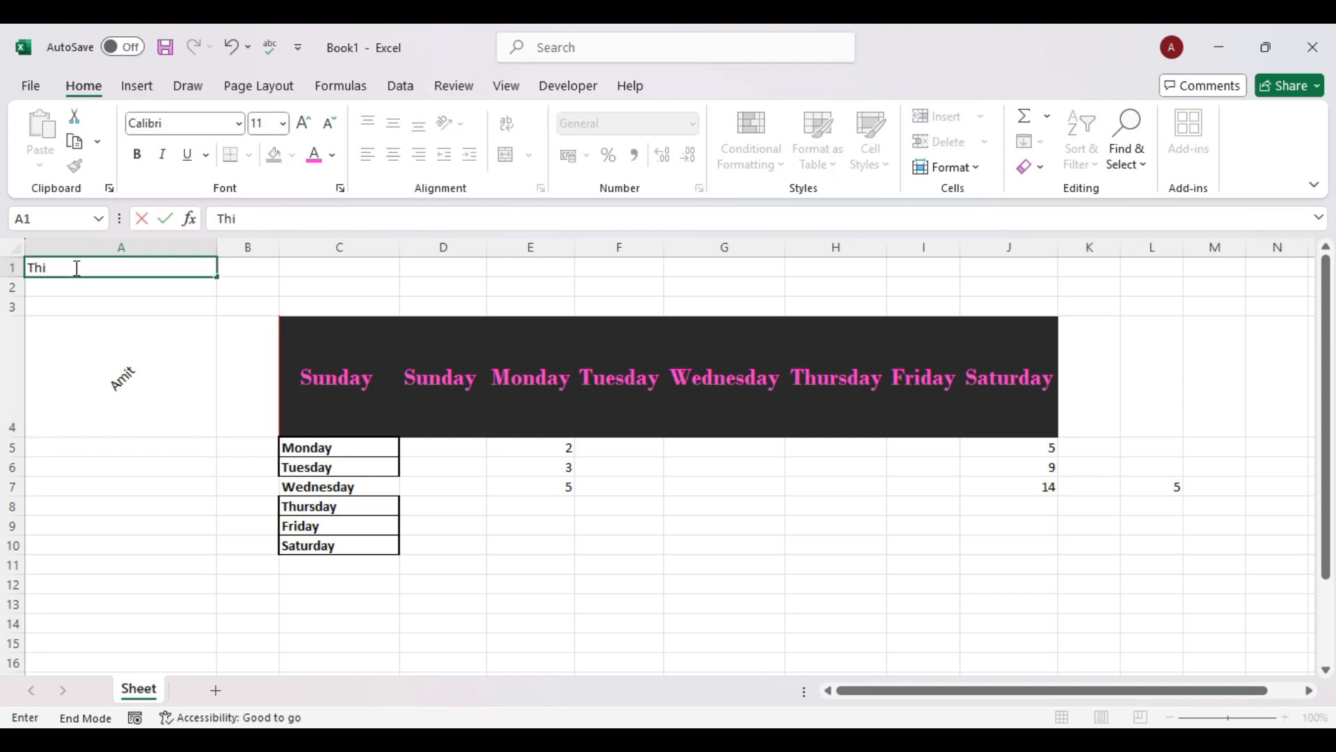
pyautogui.write('a is Amit Stud')
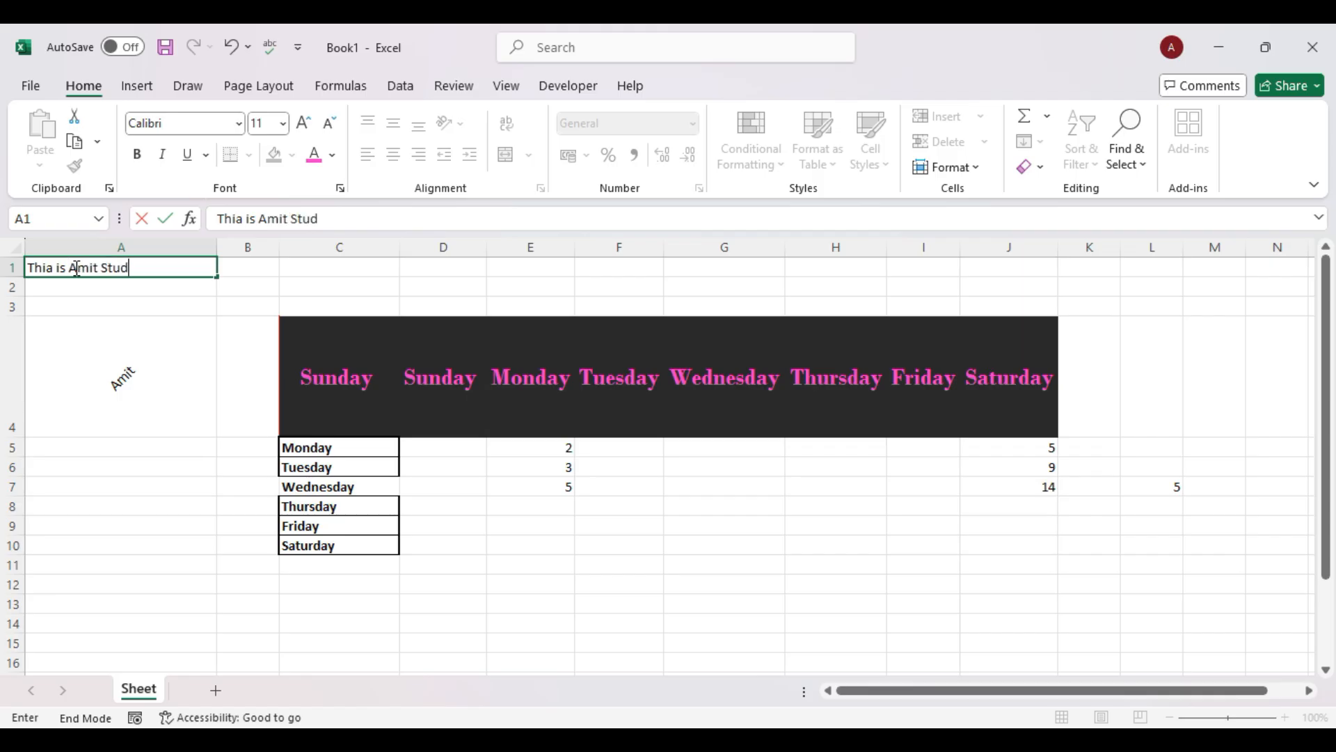
pyautogui.write('ty Tu')
pyautogui.write('ysis')
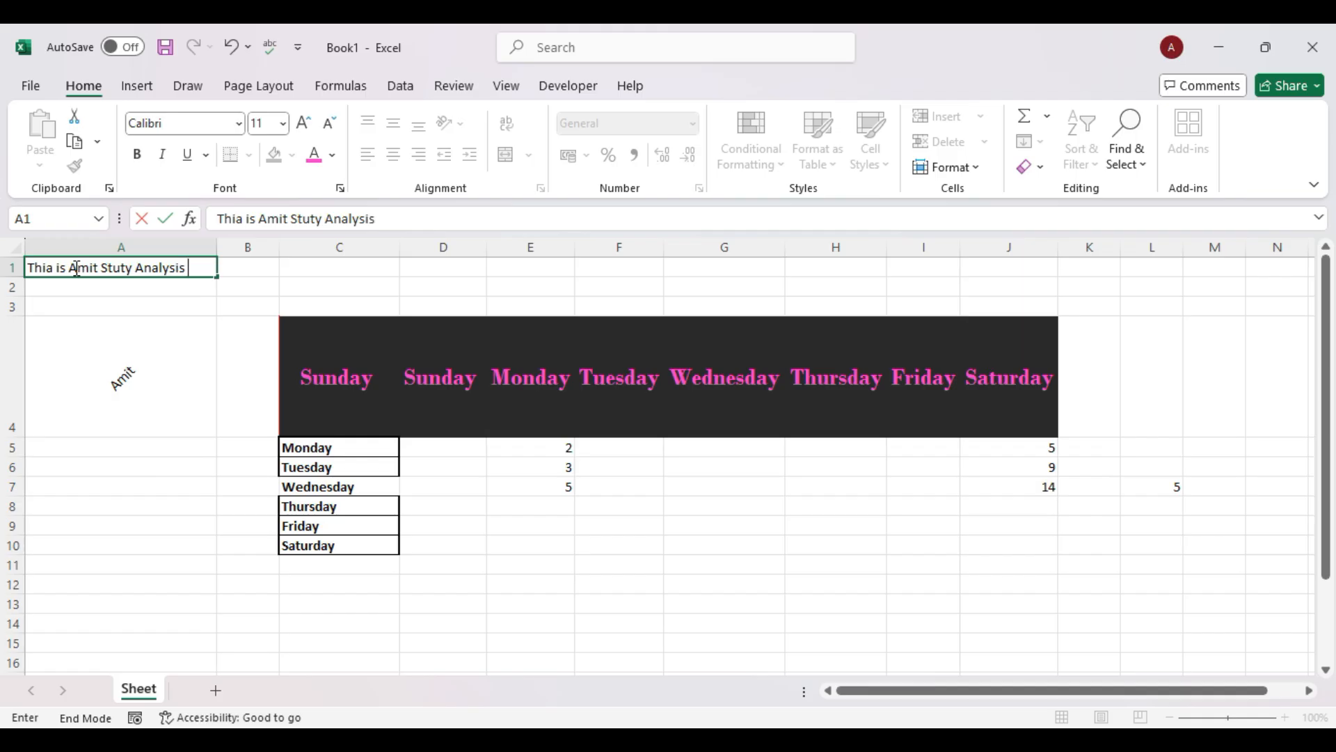
pyautogui.write(' Please like ans')
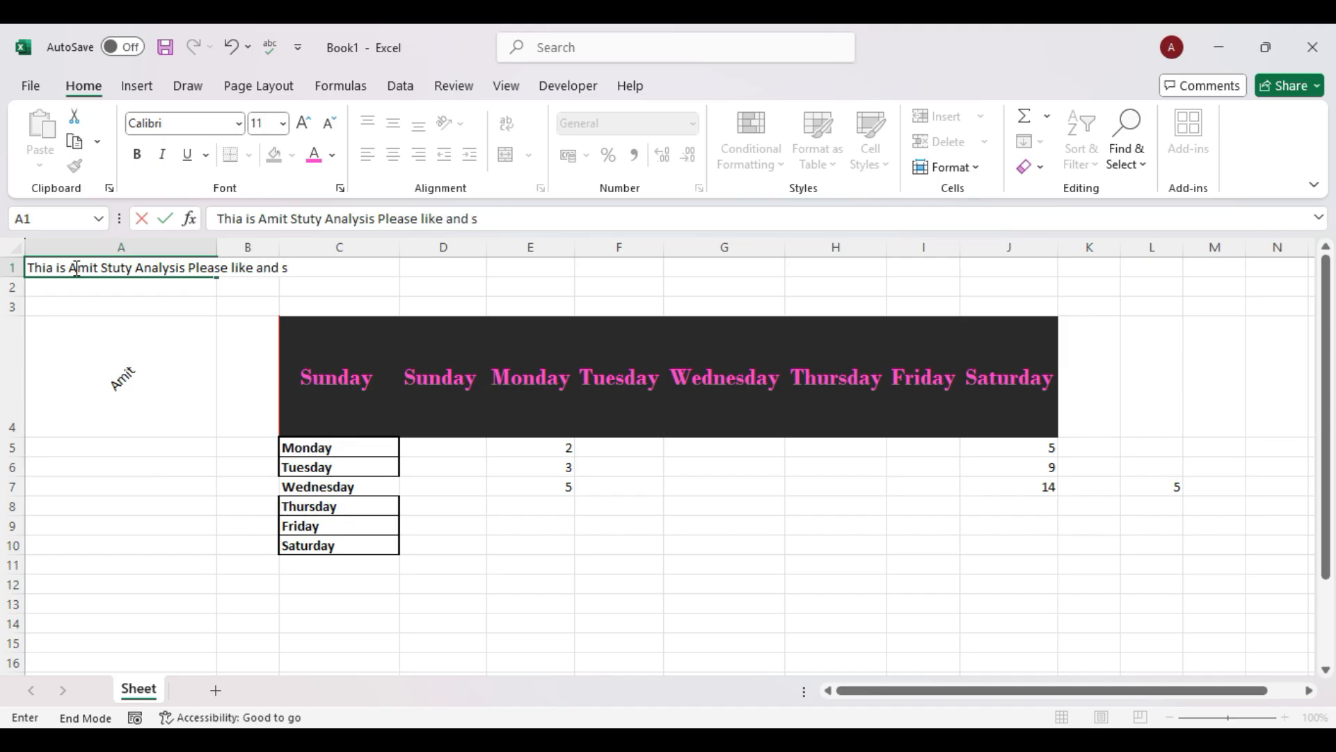
pyautogui.write('ibe this channel')
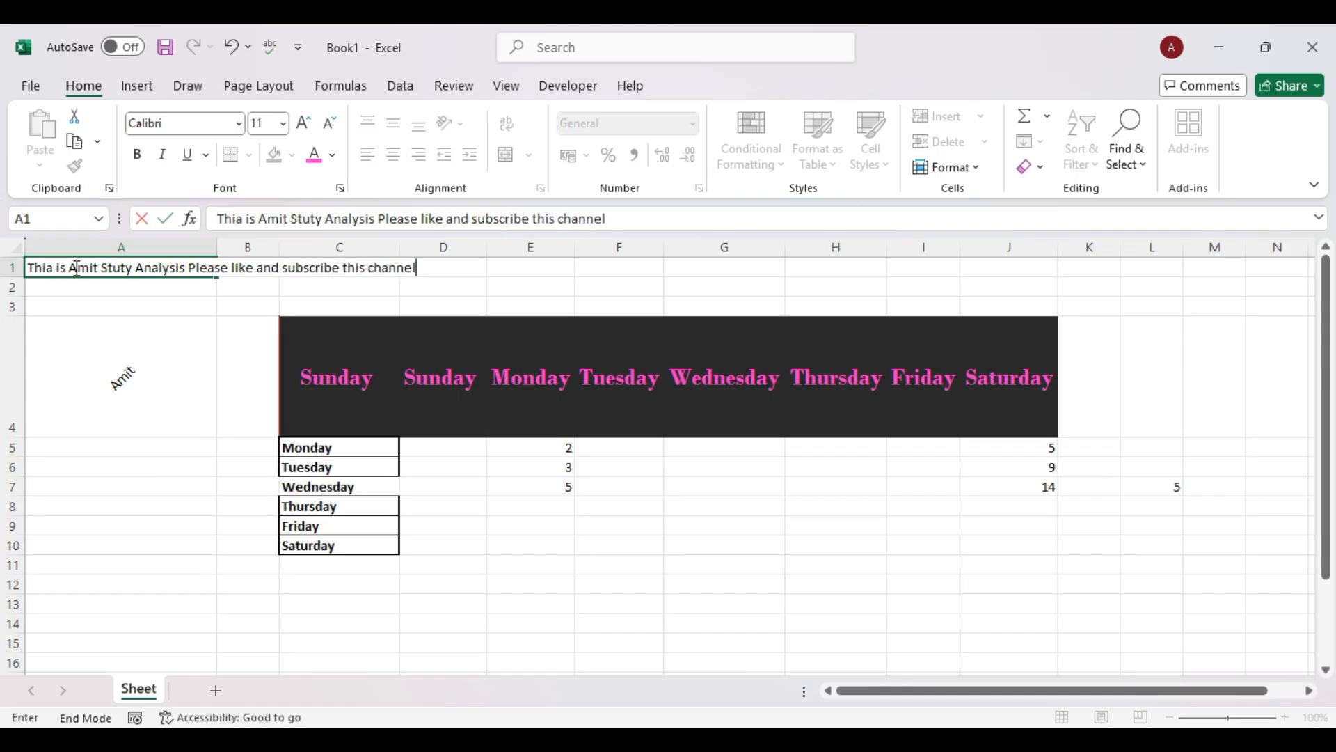
pyautogui.press('Return')
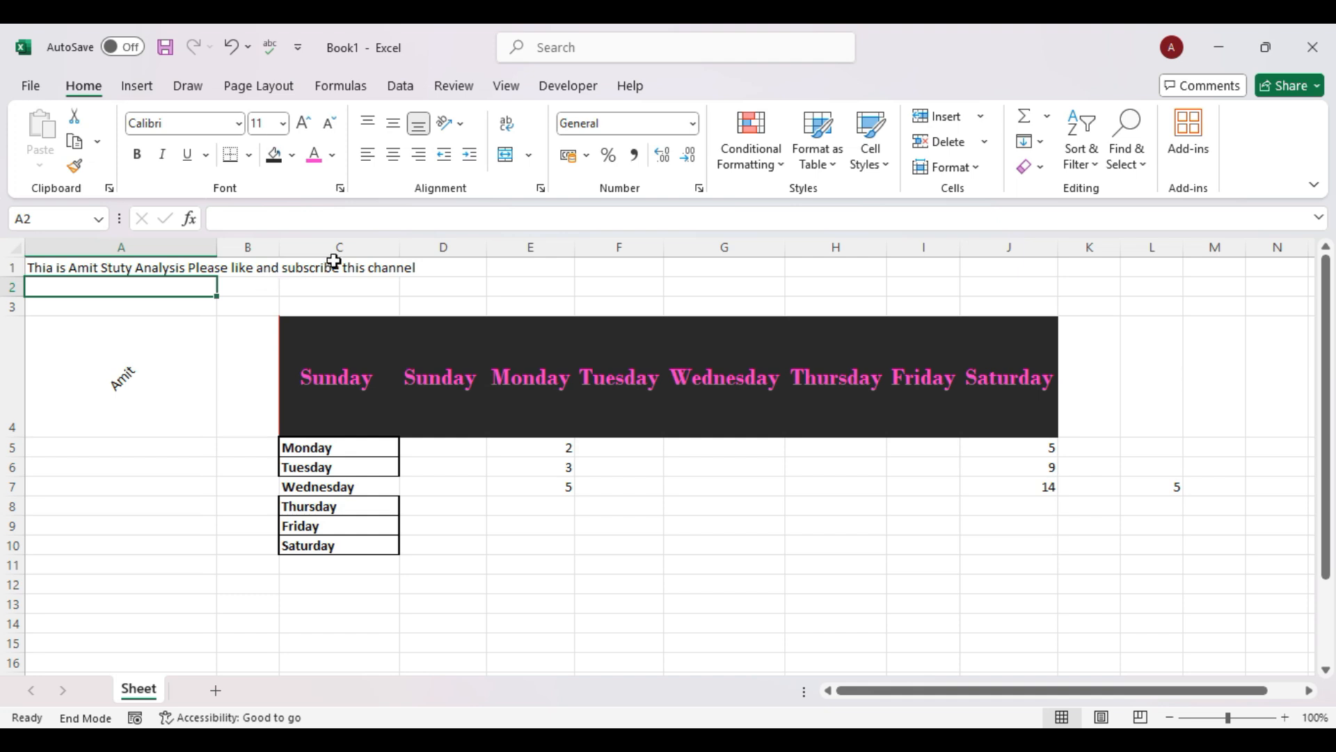
pyautogui.moveTo(217, 246); pyautogui.dragTo(217, 247)
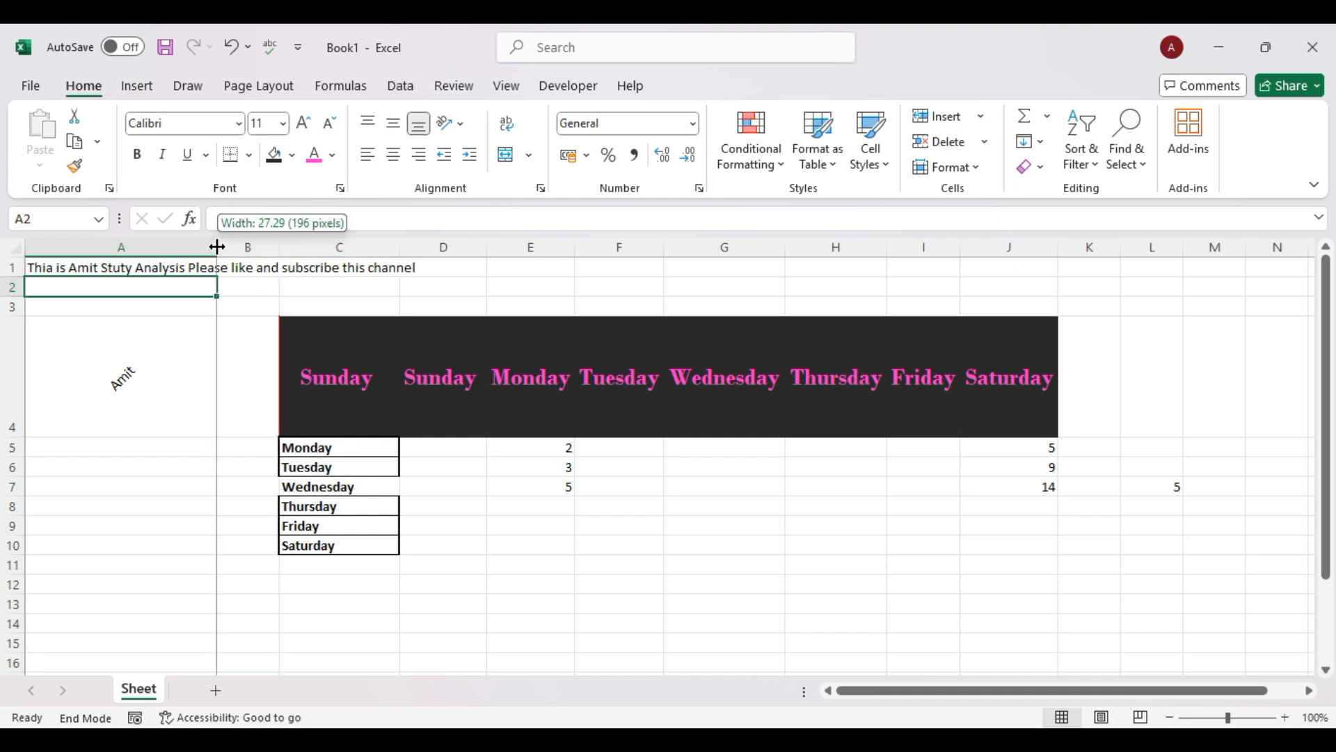
pyautogui.doubleClick(218, 246)
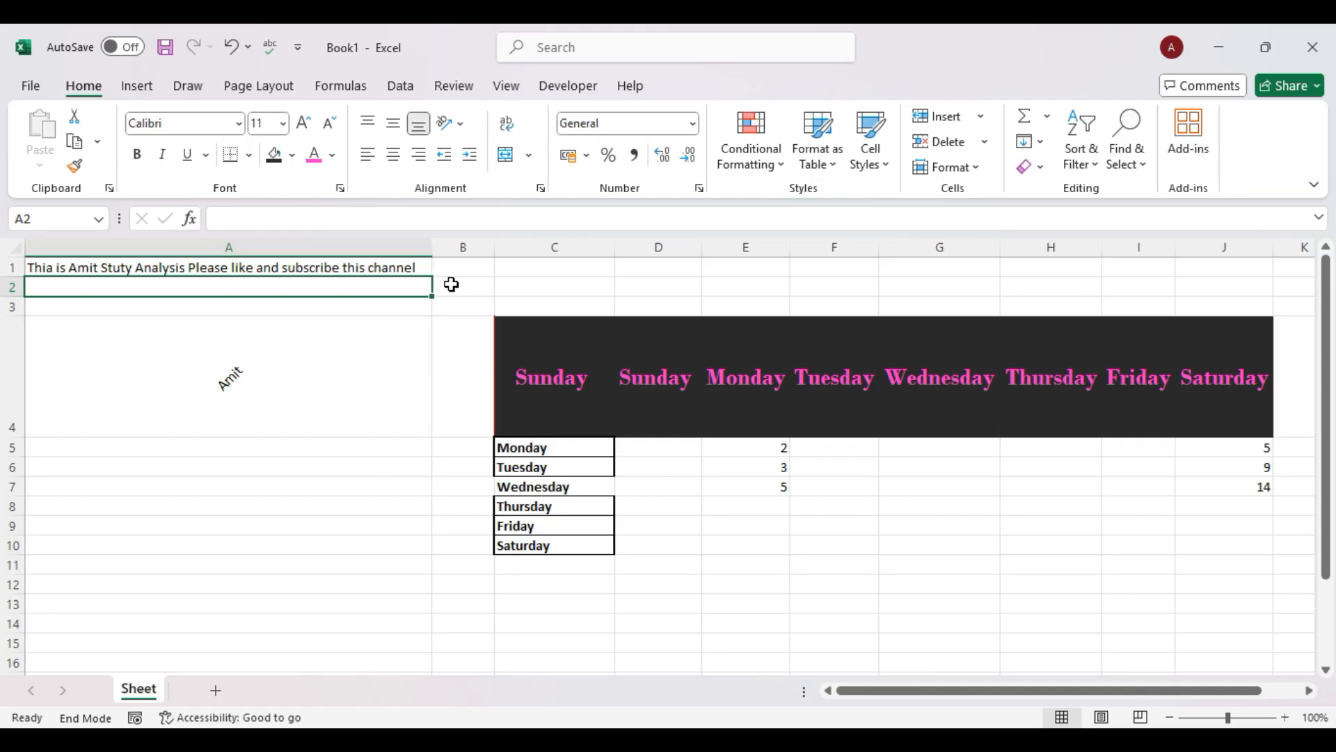
# Narrow column A back to a small width and enter hello in B1.
pyautogui.moveTo(433, 243); pyautogui.dragTo(151, 243)
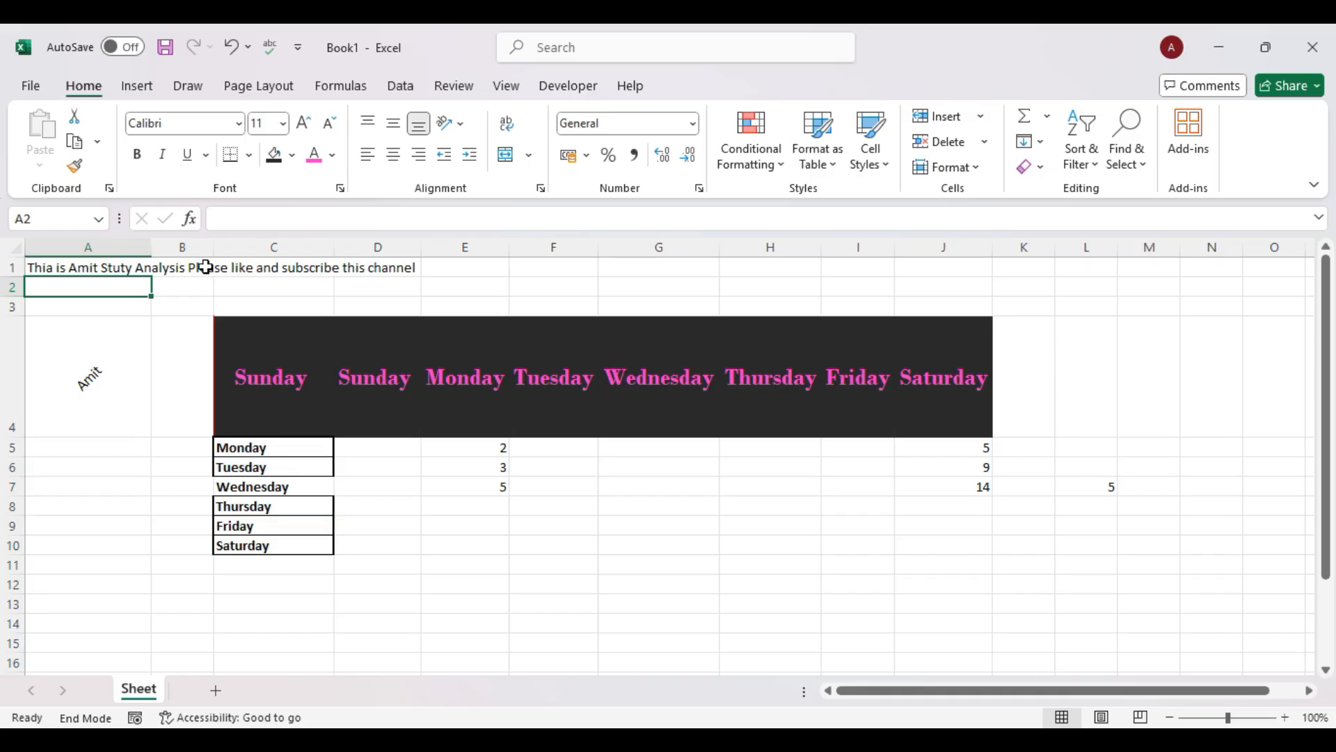
pyautogui.click(180, 267)
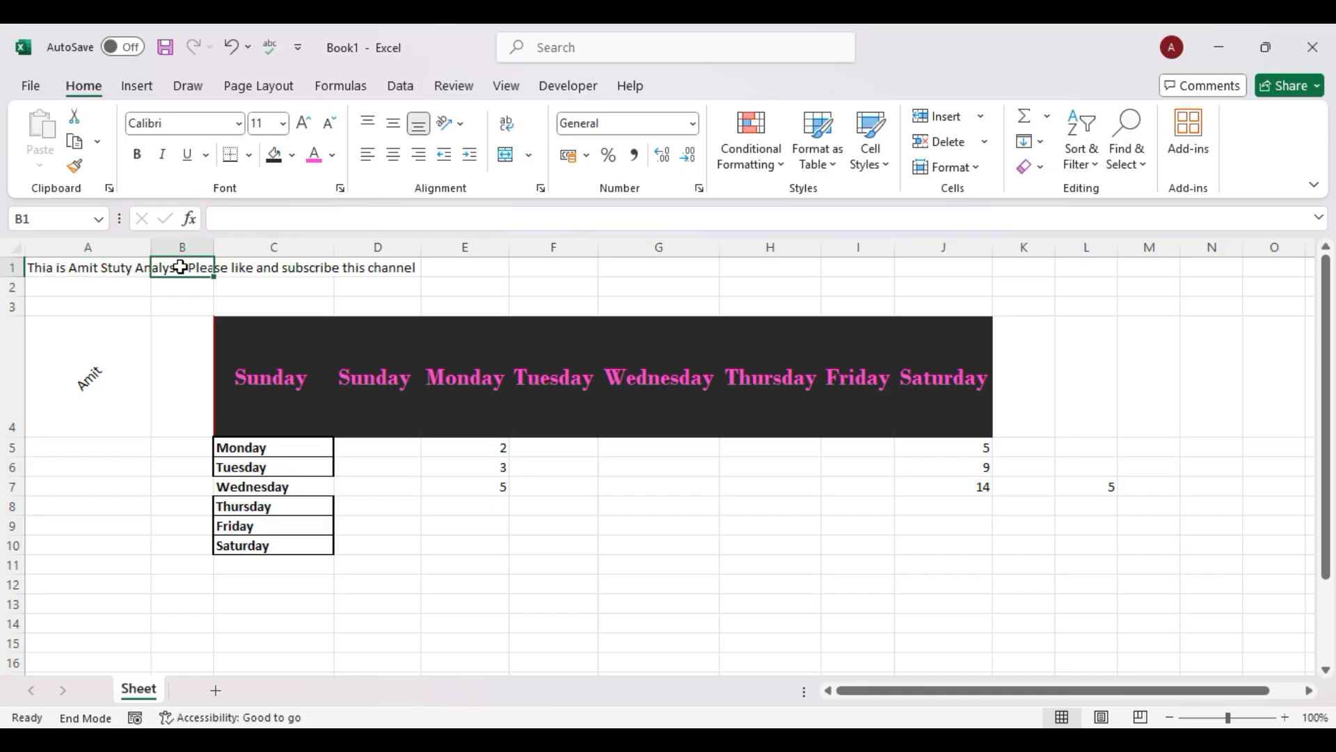
pyautogui.write('hello')
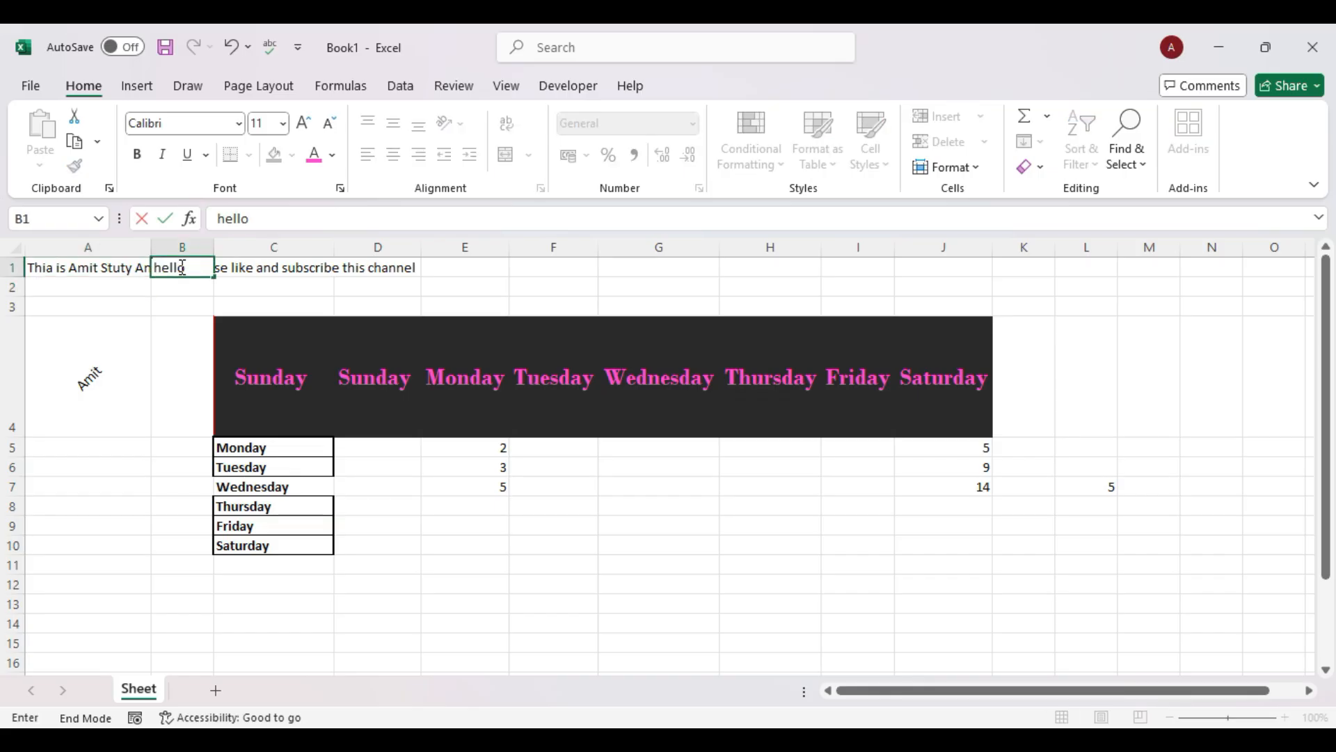
pyautogui.press('Return')
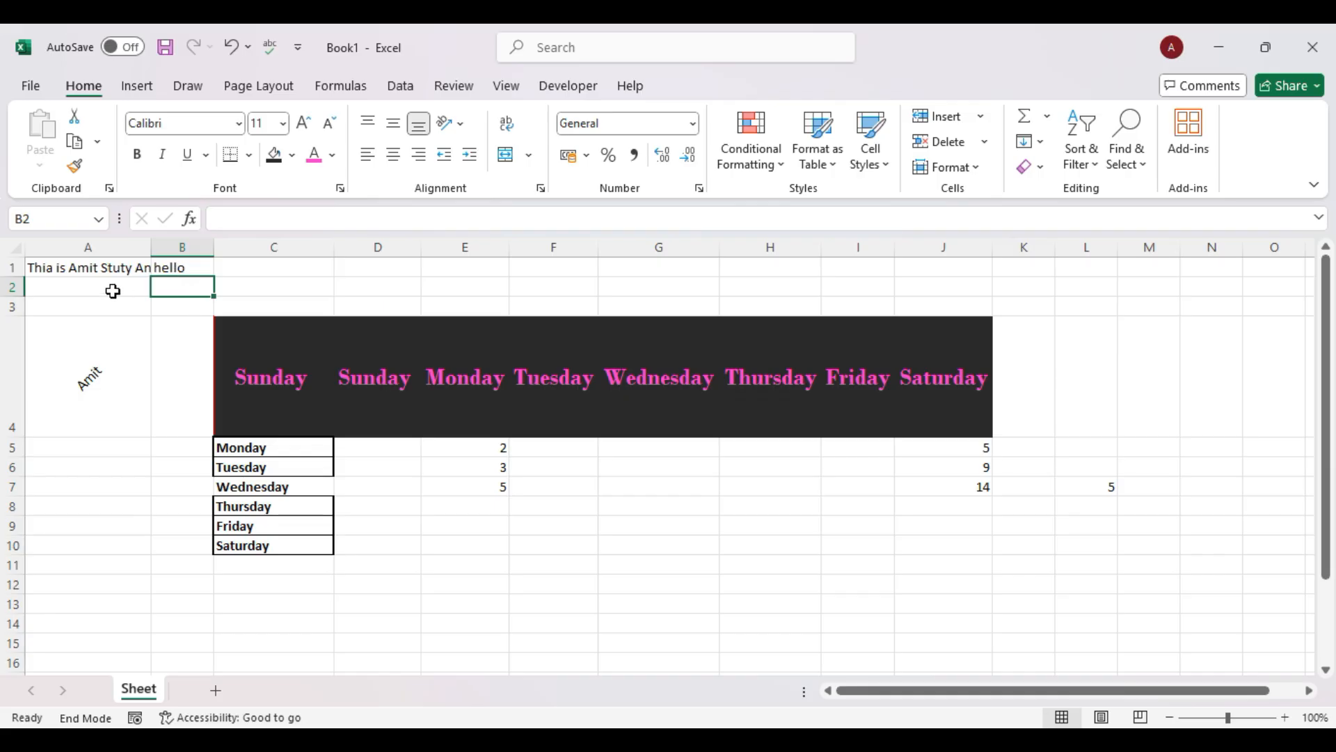
pyautogui.click(105, 270)
# Turn on Wrap Text for the A1 title so it fits on four lines.
pyautogui.moveTo(8, 279); pyautogui.dragTo(8, 338)
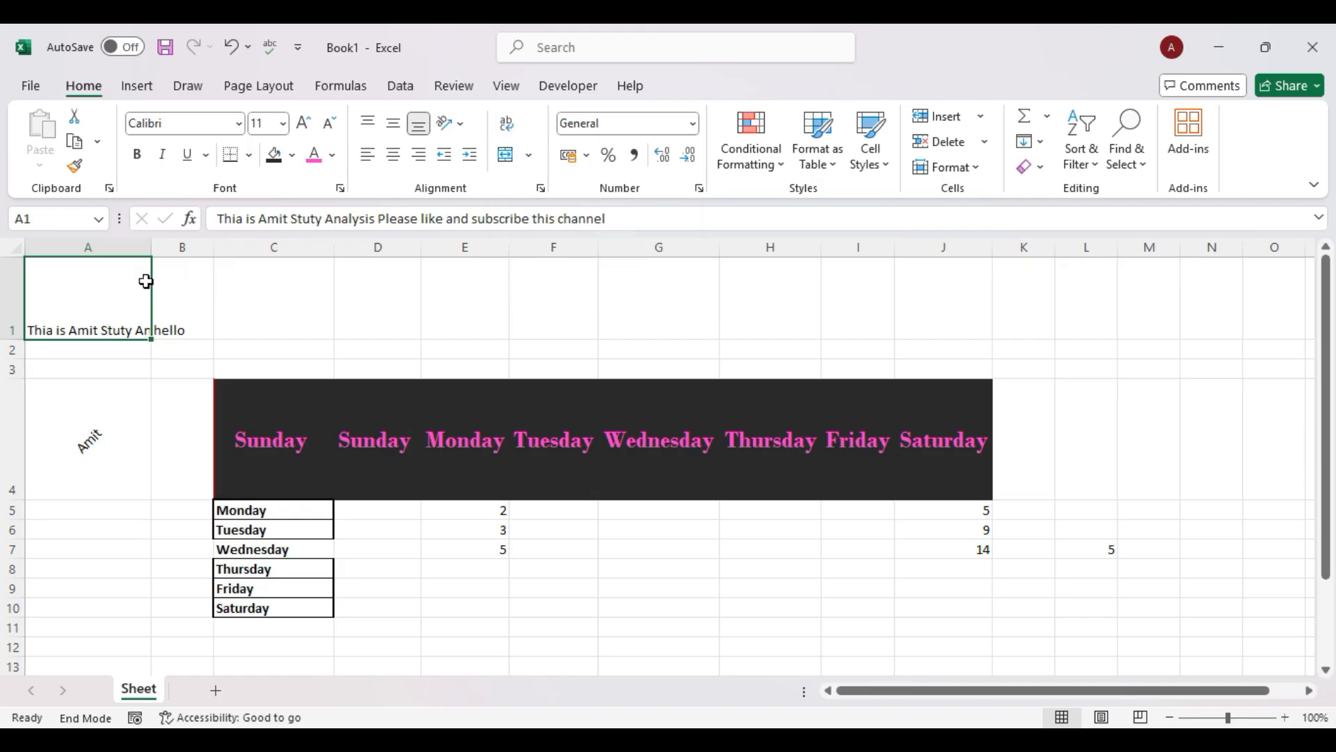
pyautogui.hotkey('ctrl', 'z')
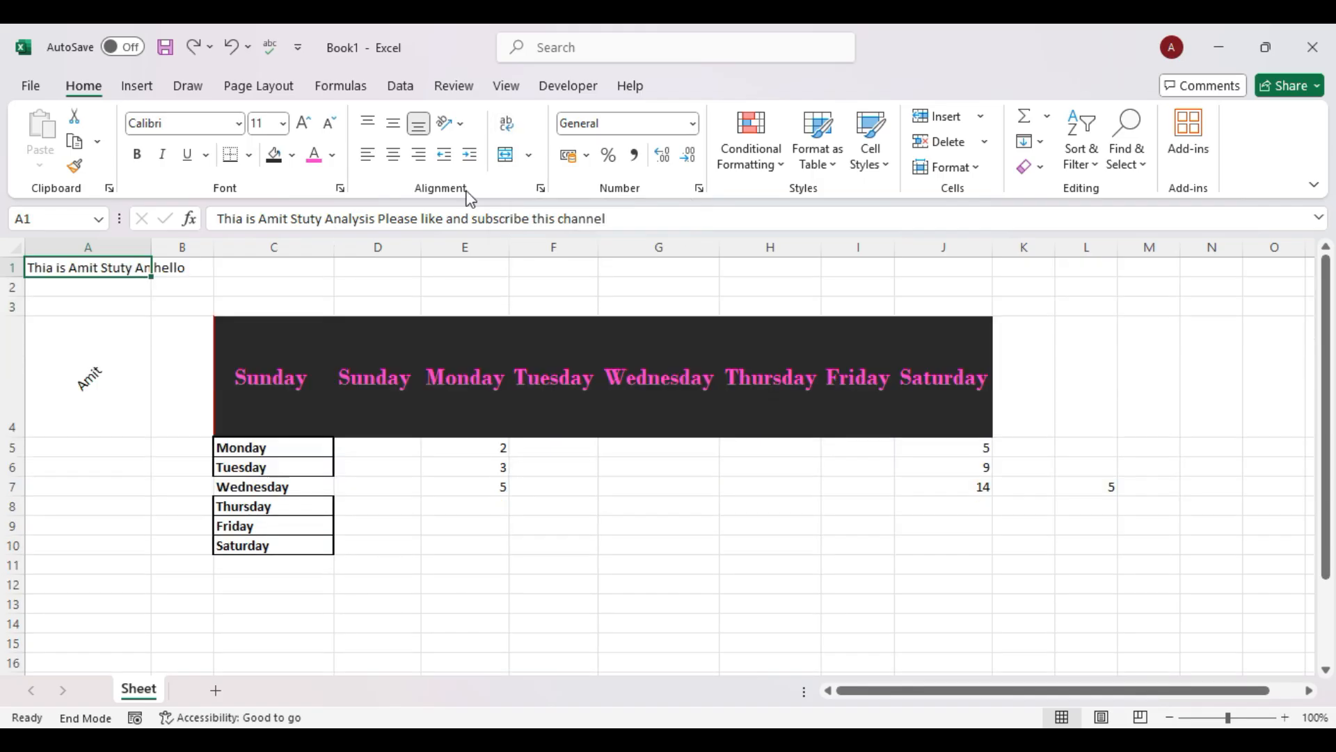
pyautogui.click(507, 125)
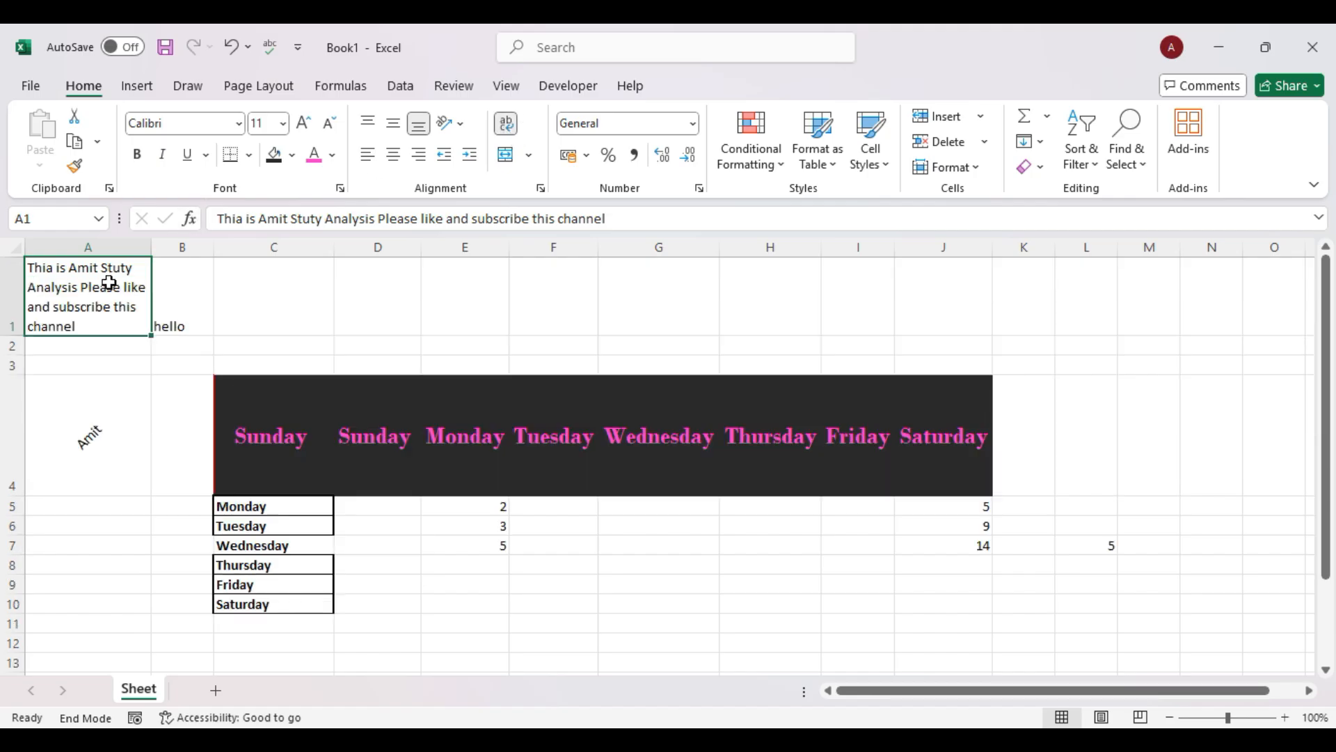
pyautogui.hotkey('ctrl', 'z')
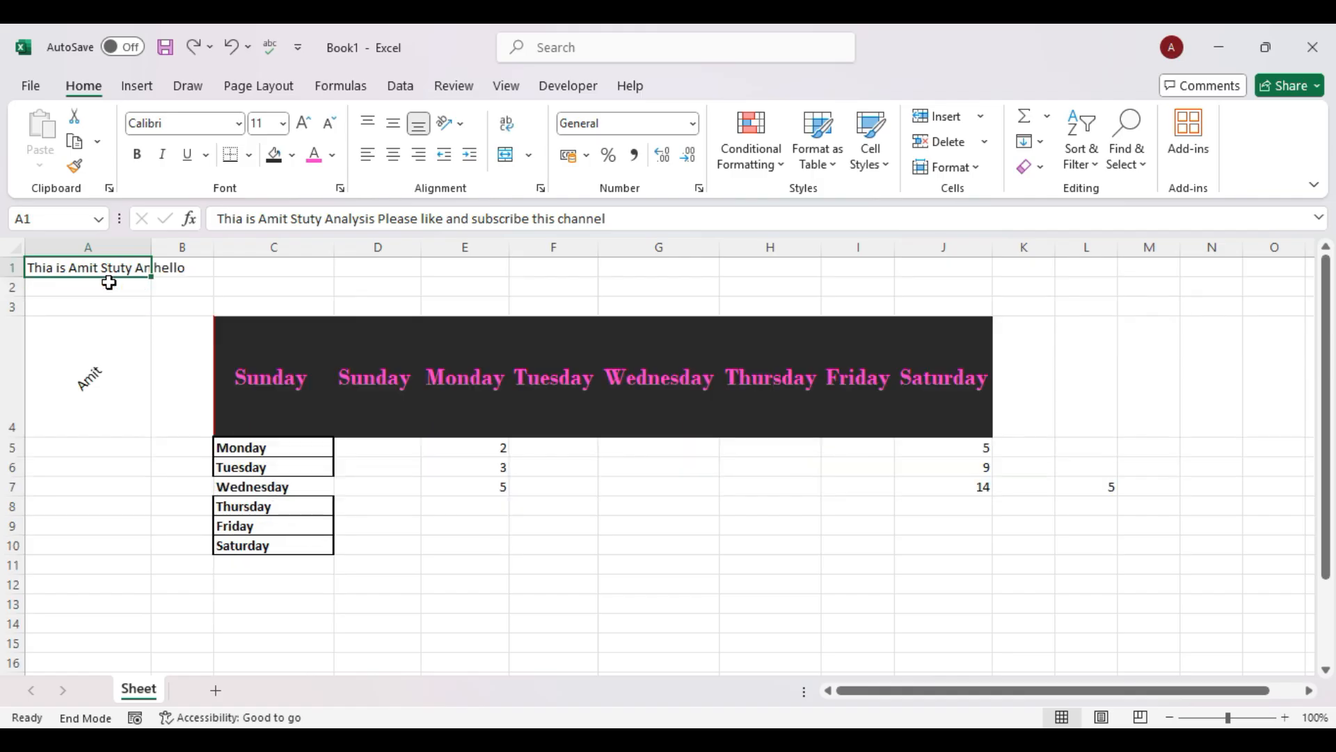
pyautogui.click(165, 411)
pyautogui.click(116, 268)
pyautogui.click(510, 129)
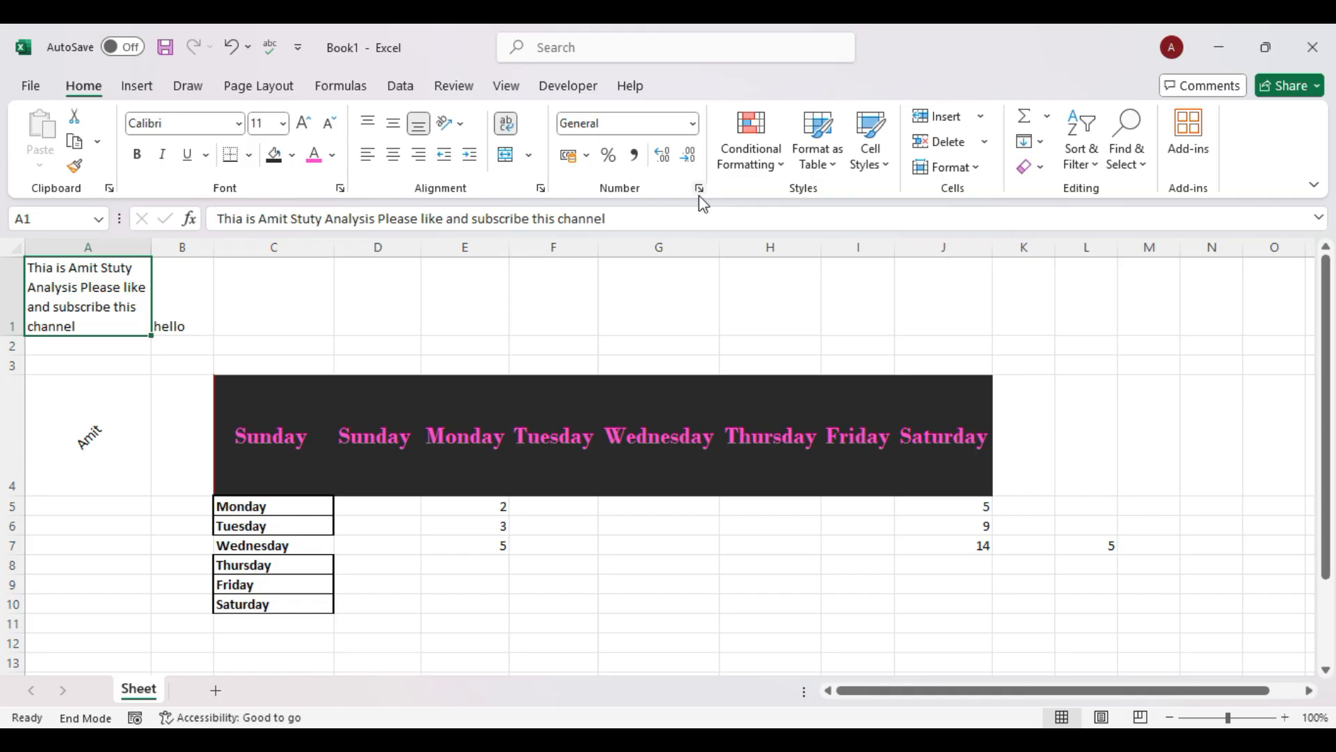
pyautogui.scroll(-8, 446, 495)
pyautogui.scroll(8, 493, 513)
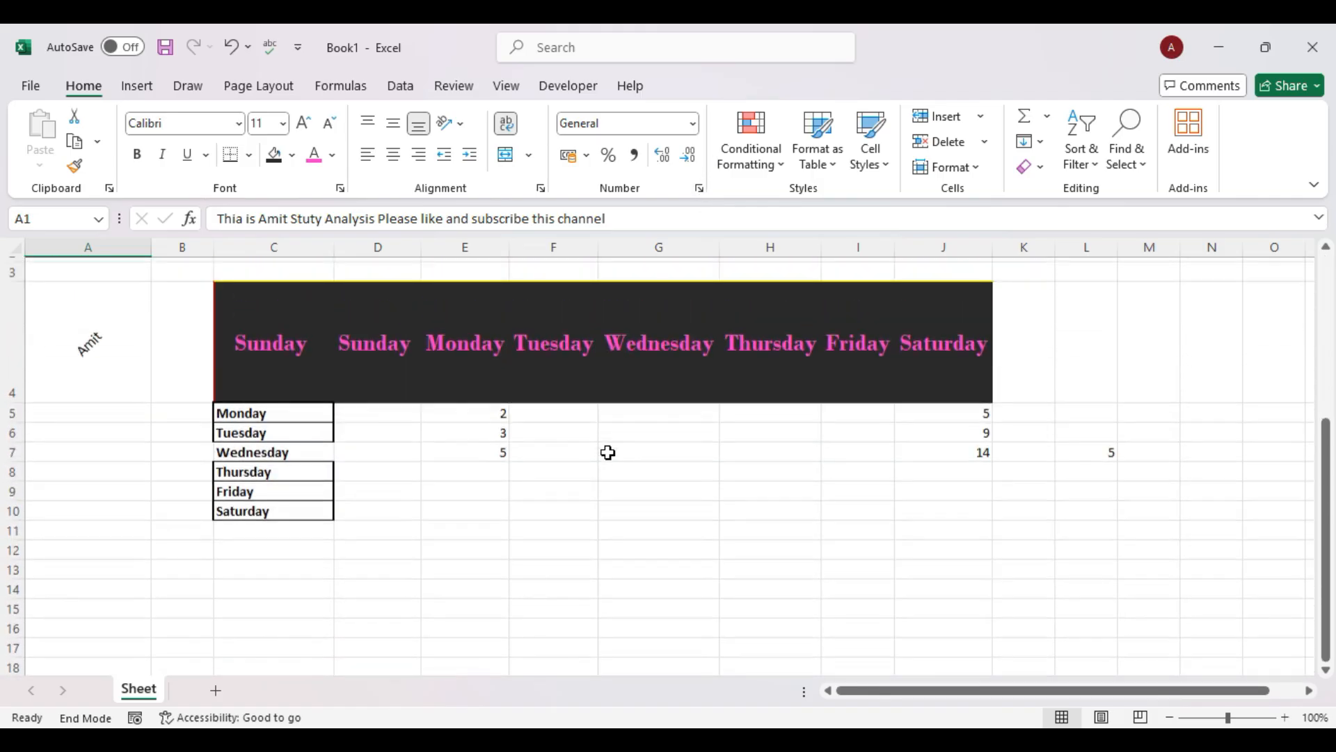
pyautogui.scroll(1, 607, 453)
# Keep General format and enter 6 in F6 and 9 in F5.
pyautogui.click(468, 504)
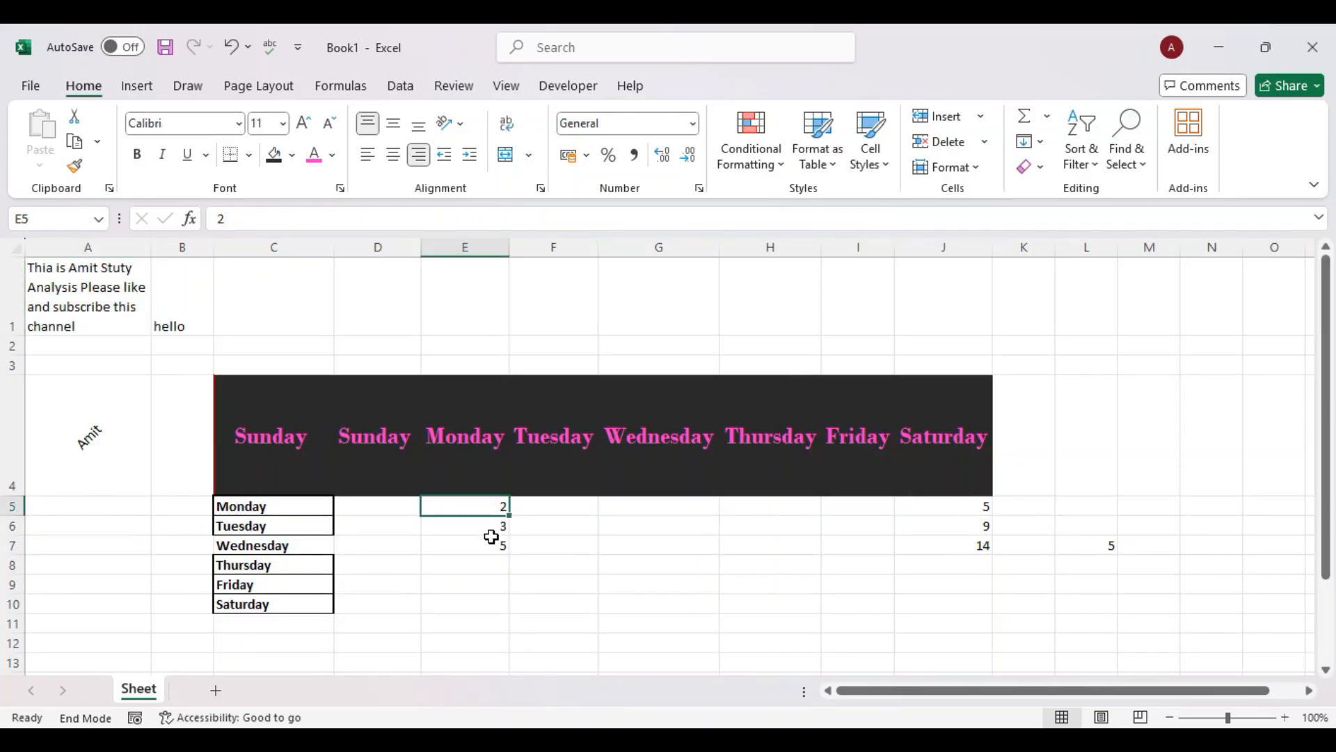
pyautogui.click(481, 528)
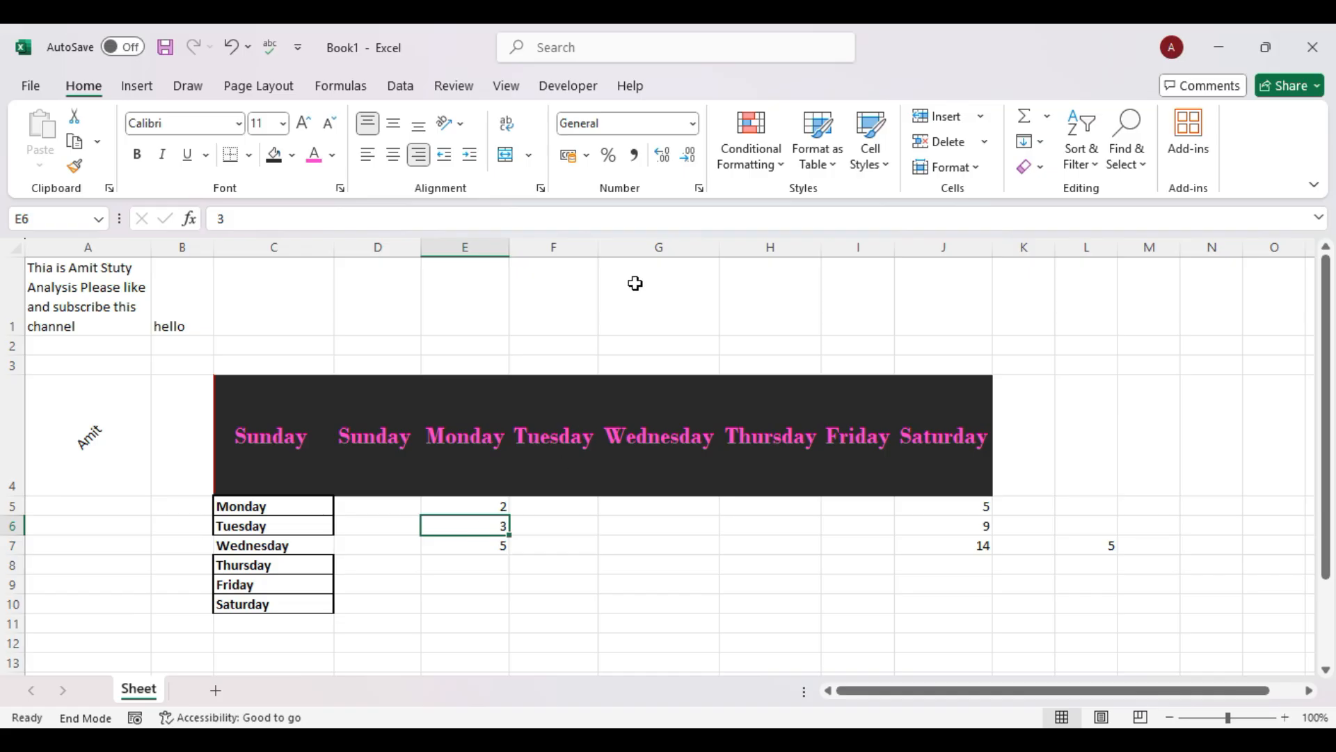
pyautogui.click(694, 124)
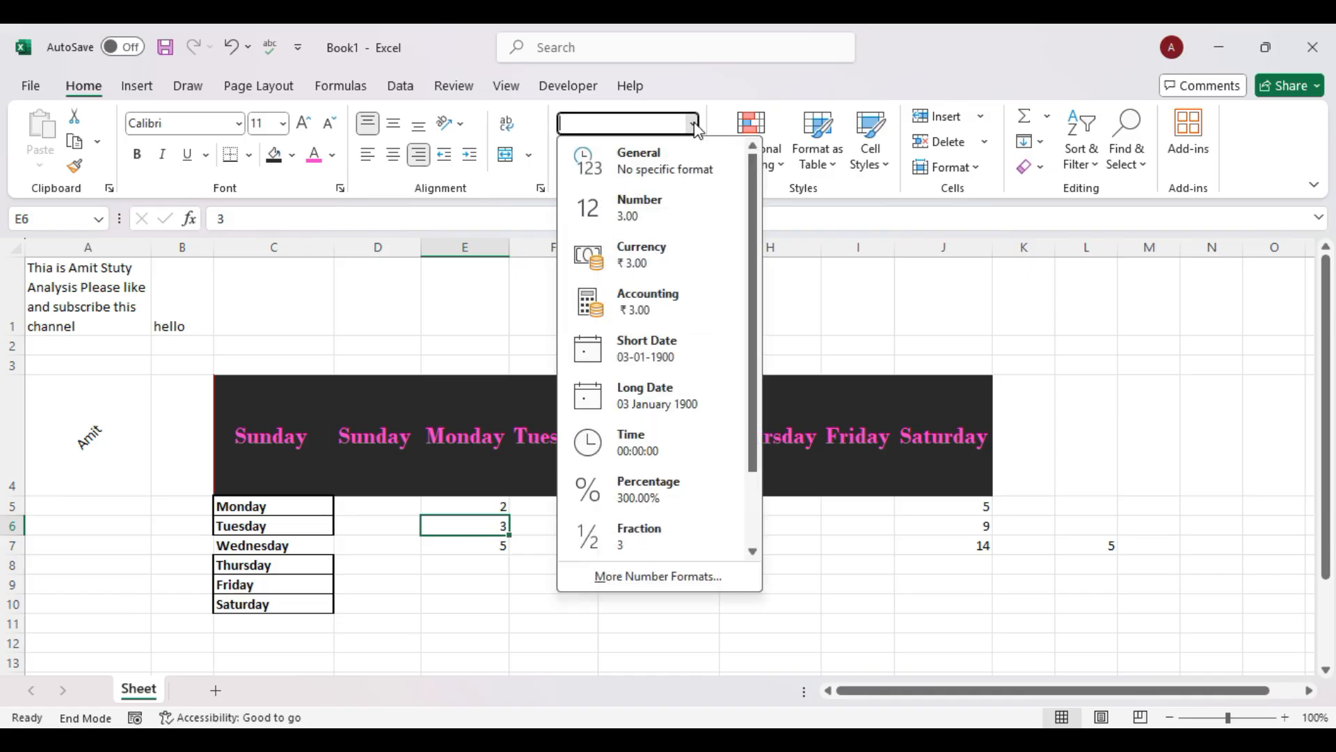
pyautogui.click(672, 173)
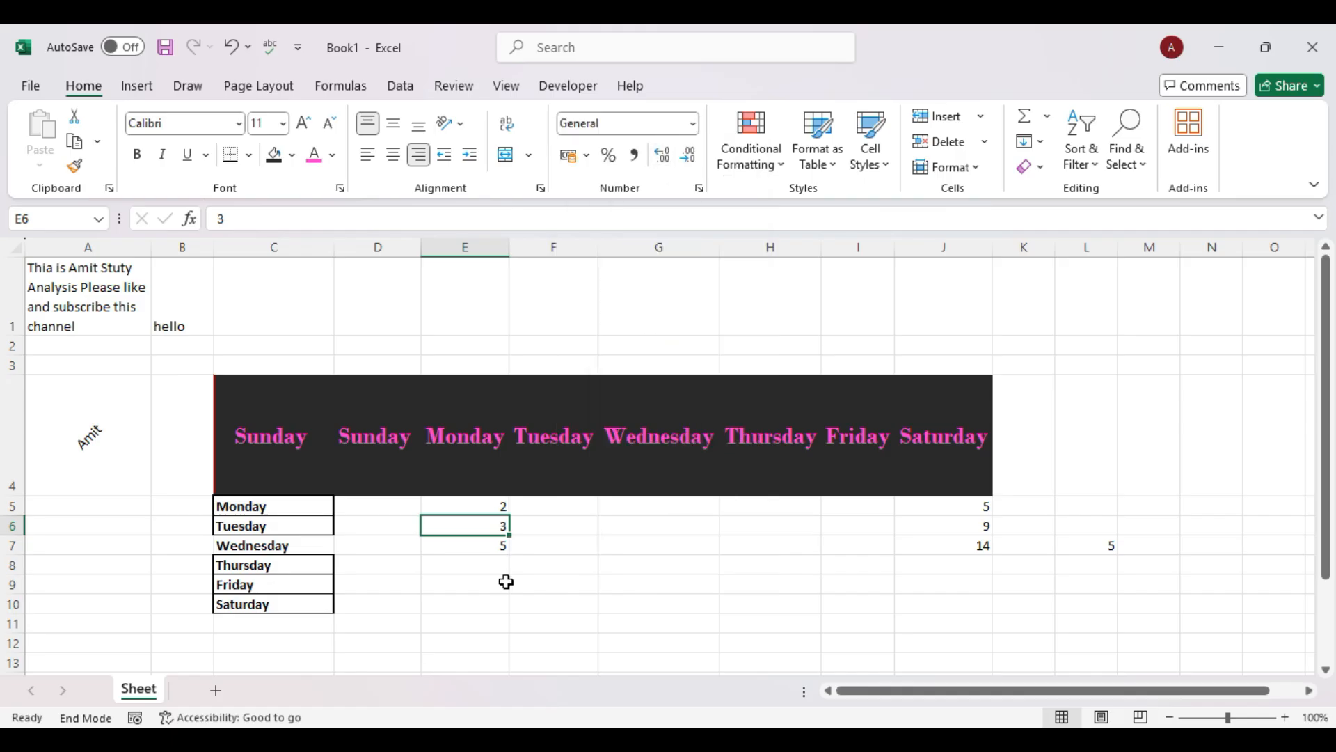
pyautogui.click(585, 528)
pyautogui.write('6')
pyautogui.press('Return')
pyautogui.click(579, 506)
pyautogui.write('9')
pyautogui.press('Return')
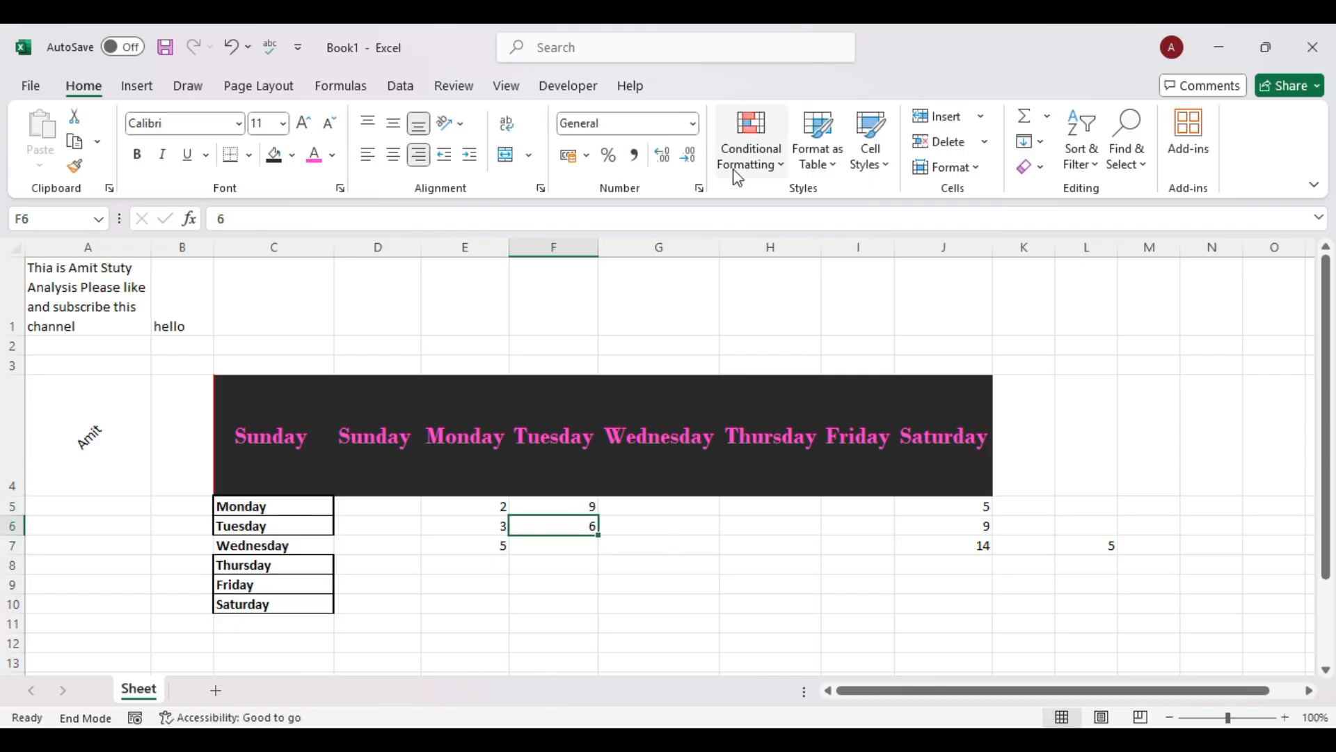
# Try adding and removing decimal places on the values in F5 and F6.
pyautogui.click(665, 156)
pyautogui.click(664, 156)
pyautogui.click(588, 509)
pyautogui.click(662, 158)
pyautogui.click(662, 157)
pyautogui.click(690, 158)
pyautogui.click(690, 159)
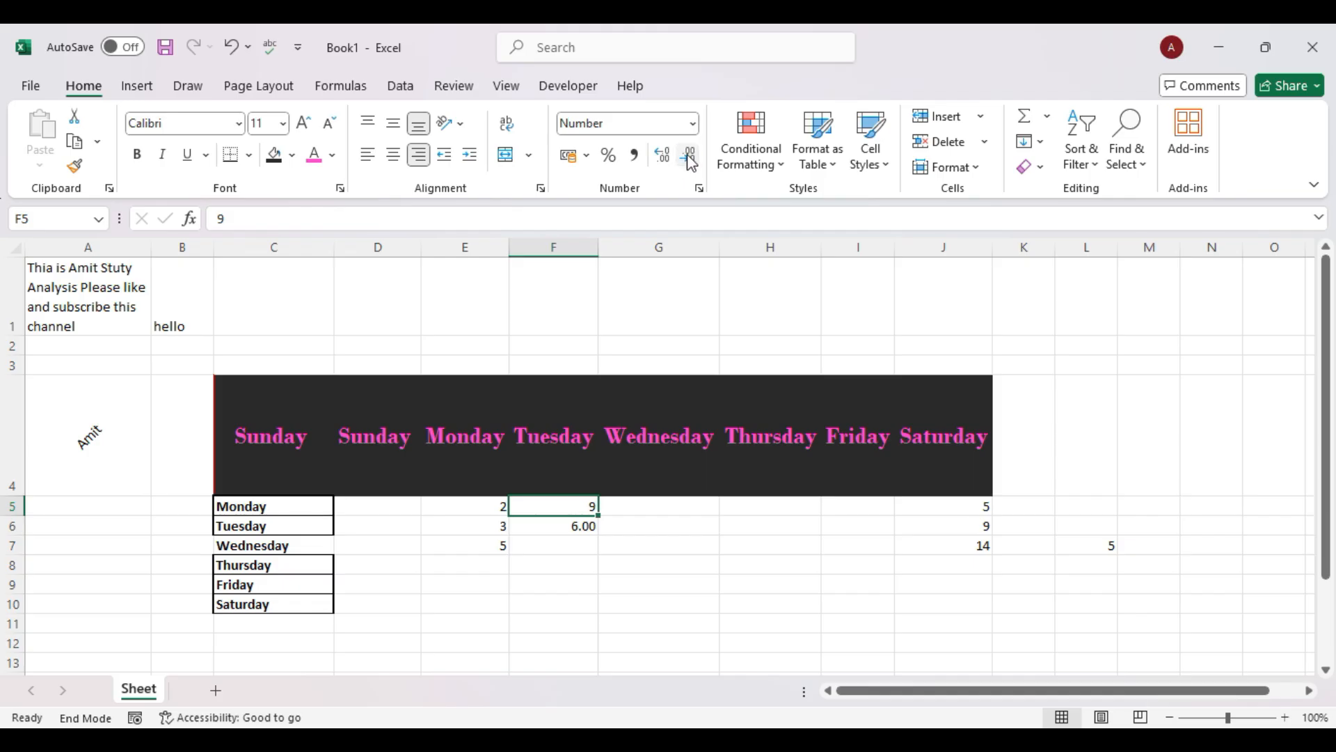
pyautogui.click(582, 523)
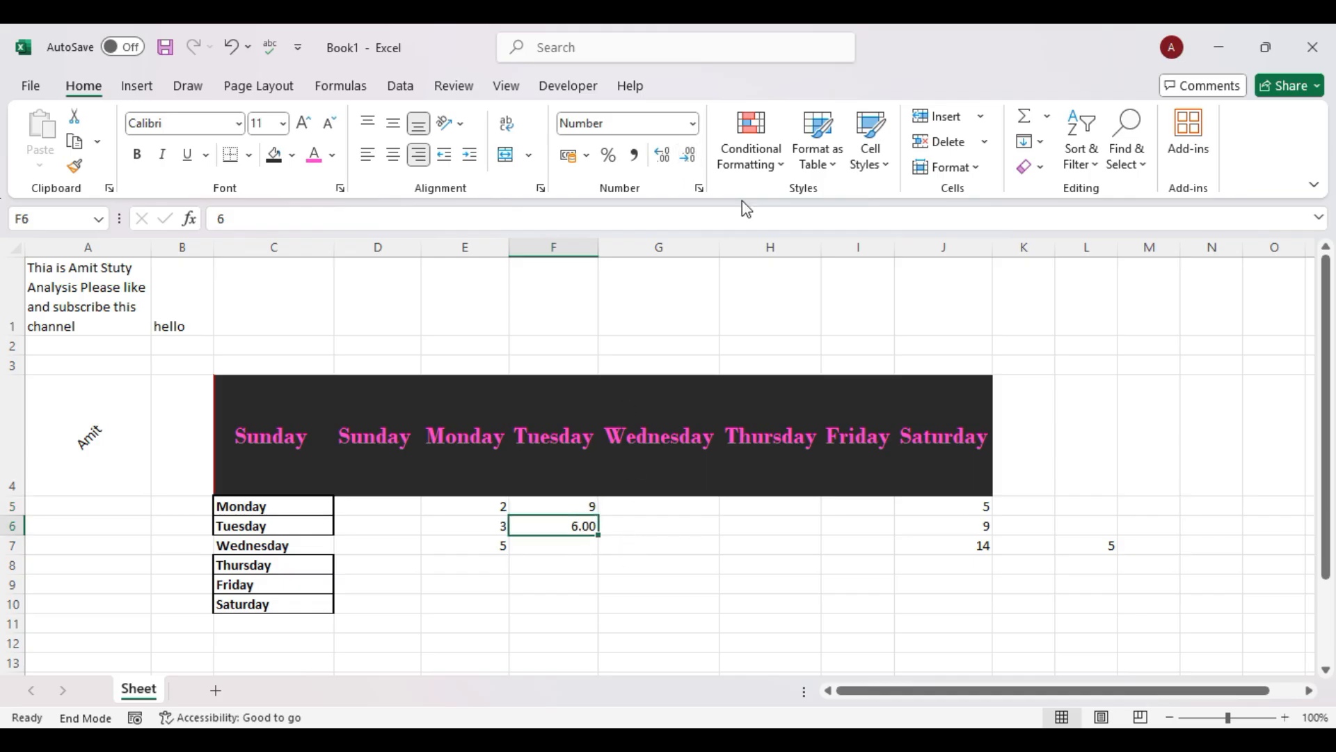
pyautogui.click(689, 157)
pyautogui.click(689, 157)
# Format F6 as Number, then as Currency, adjusting its decimal places.
pyautogui.click(693, 123)
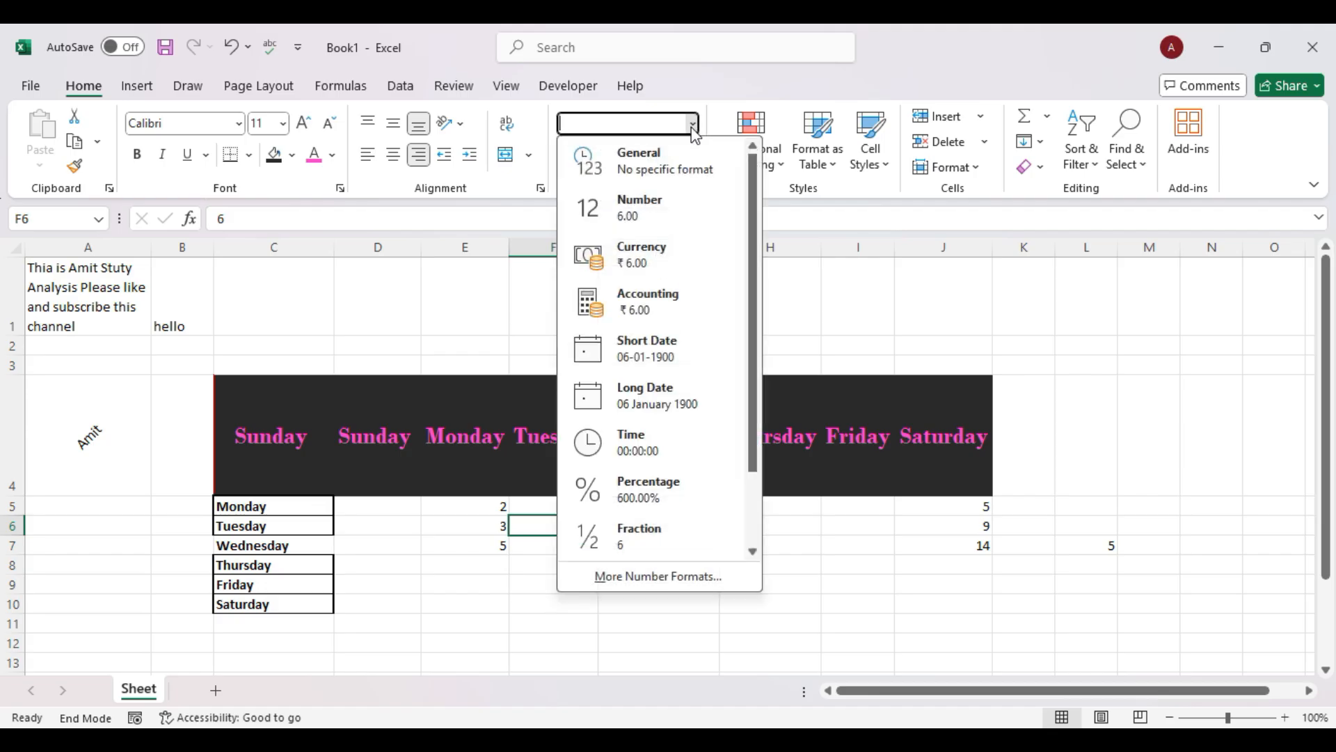
pyautogui.click(644, 215)
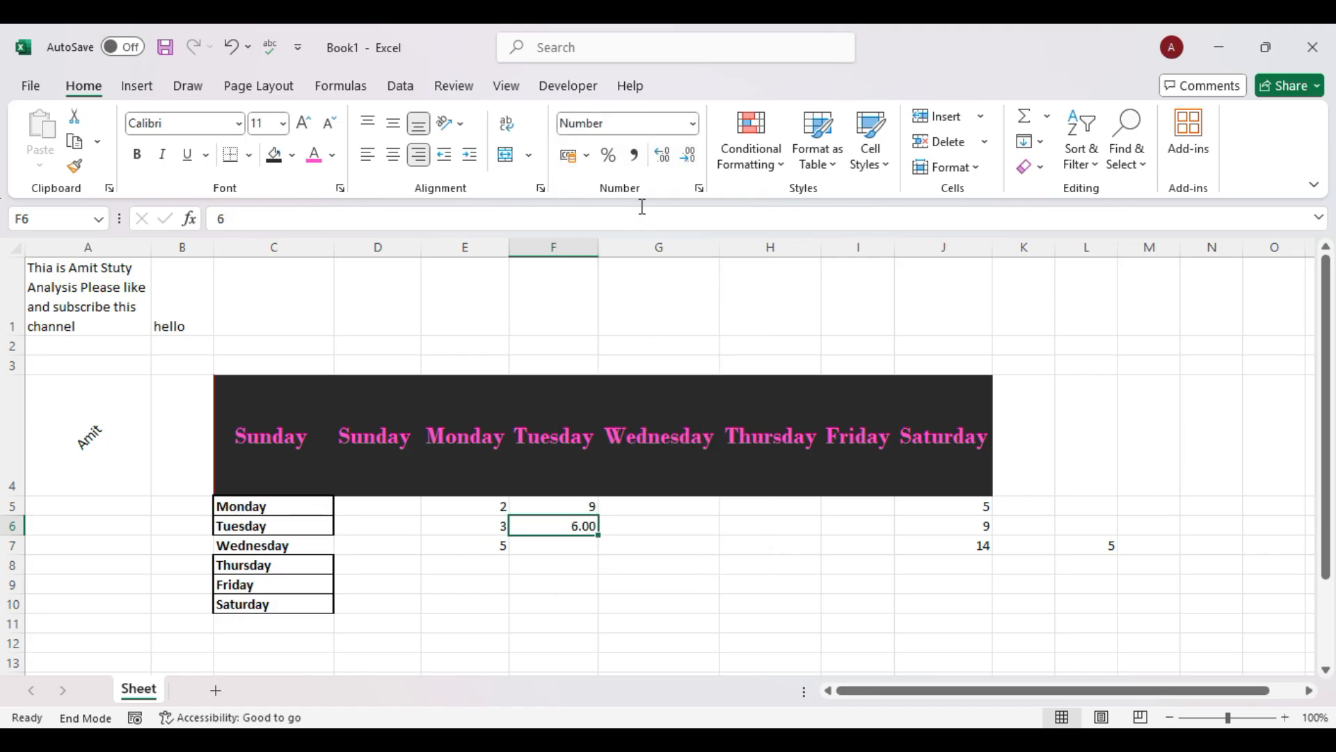
pyautogui.click(693, 123)
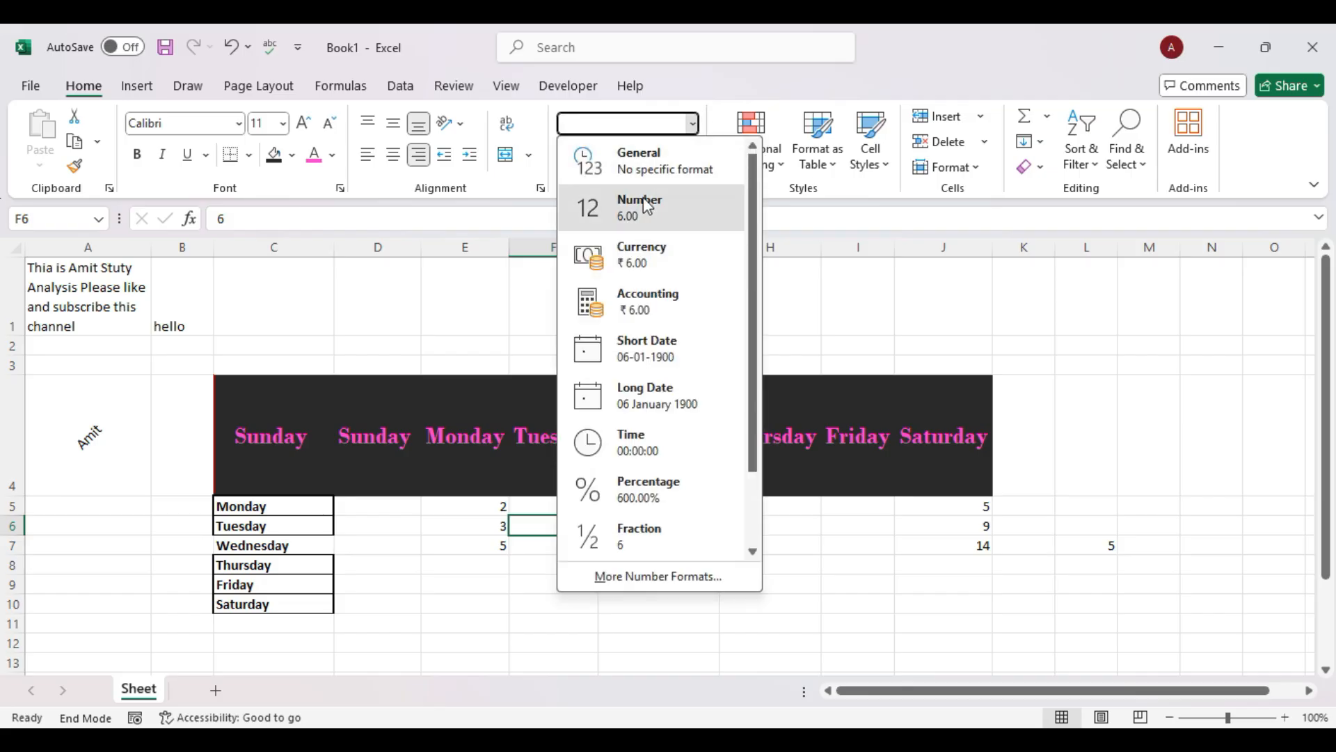
pyautogui.click(646, 206)
pyautogui.click(696, 124)
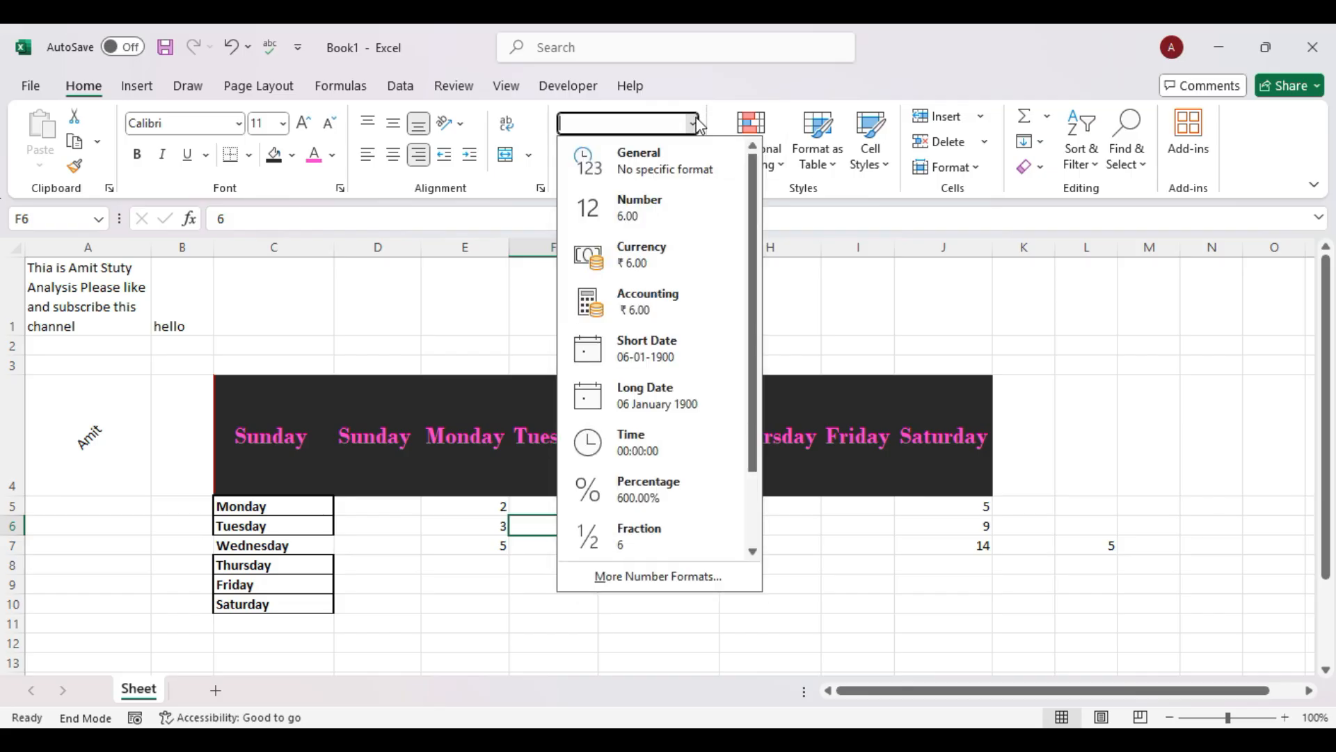
pyautogui.click(659, 256)
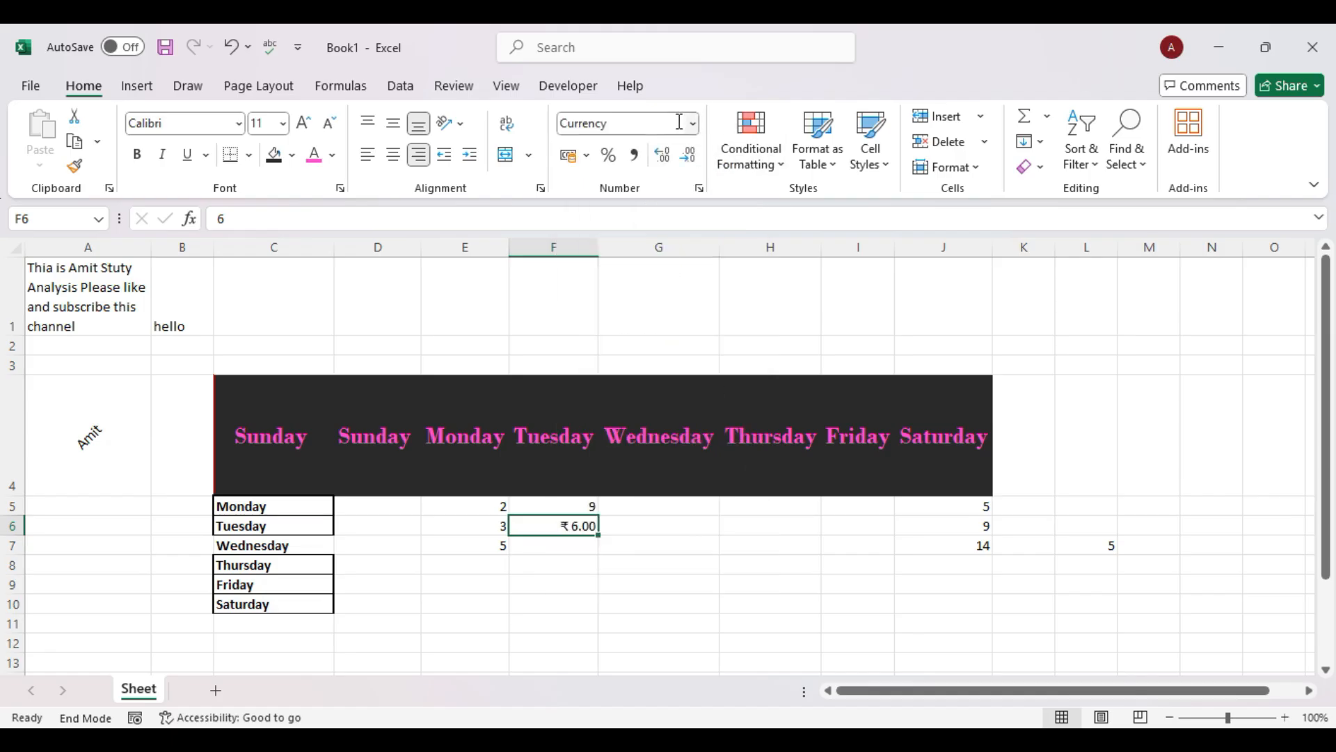
pyautogui.click(667, 167)
pyautogui.click(693, 165)
pyautogui.click(693, 164)
pyautogui.click(694, 164)
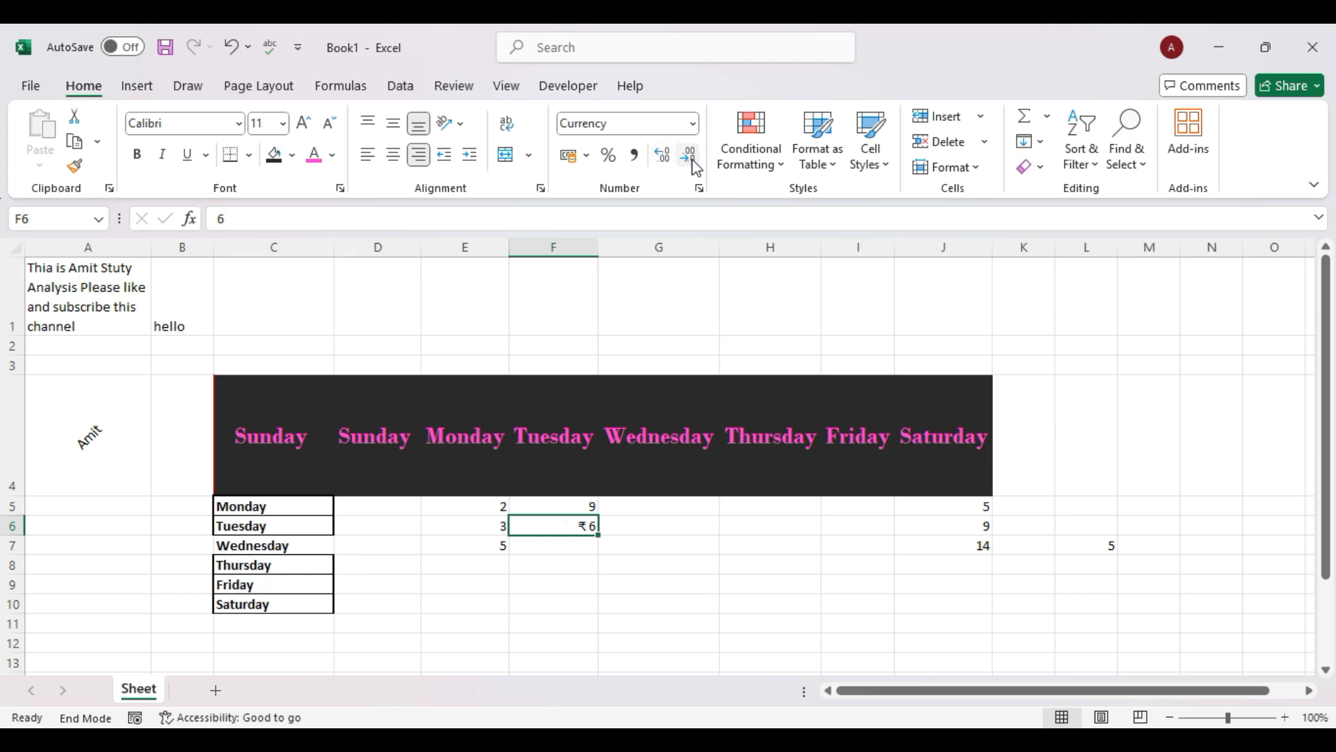
# Try Accounting format on F6, then switch it back to Currency showing ₹6.00.
pyautogui.click(693, 124)
pyautogui.click(836, 327)
pyautogui.click(693, 124)
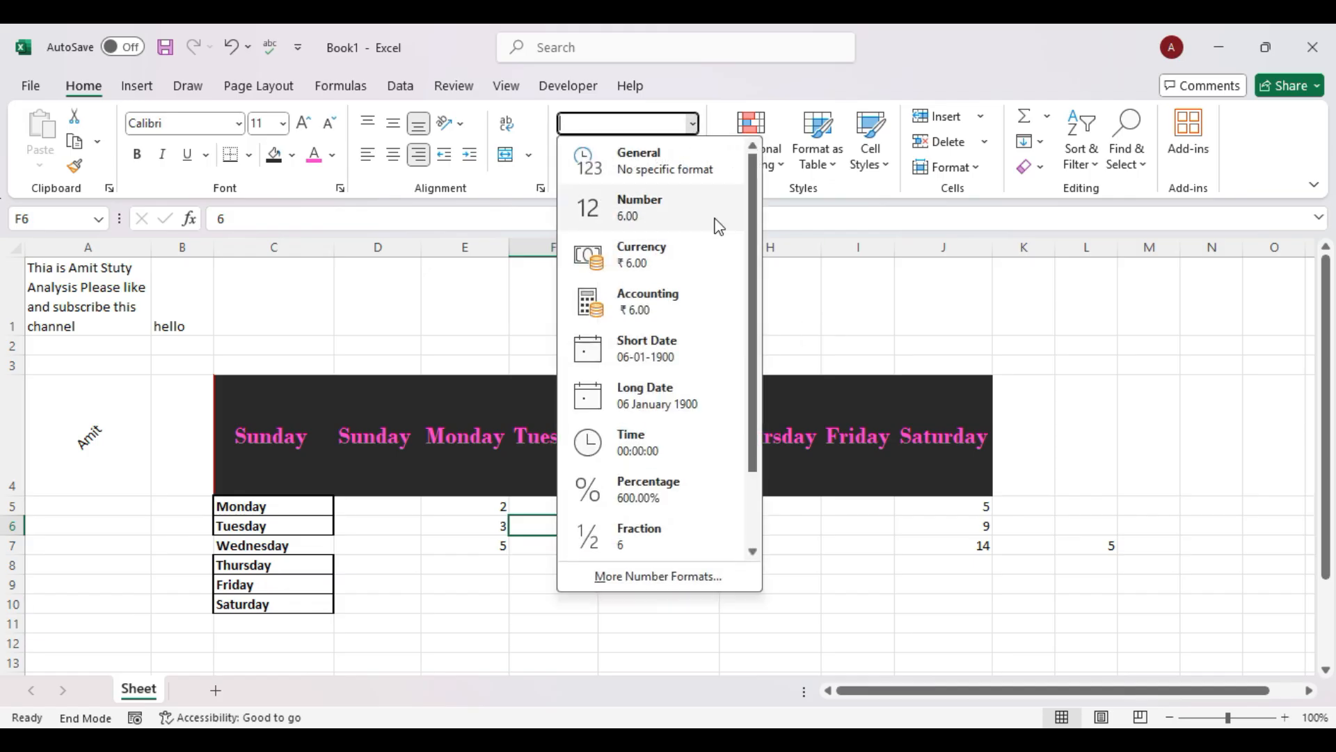
pyautogui.click(653, 309)
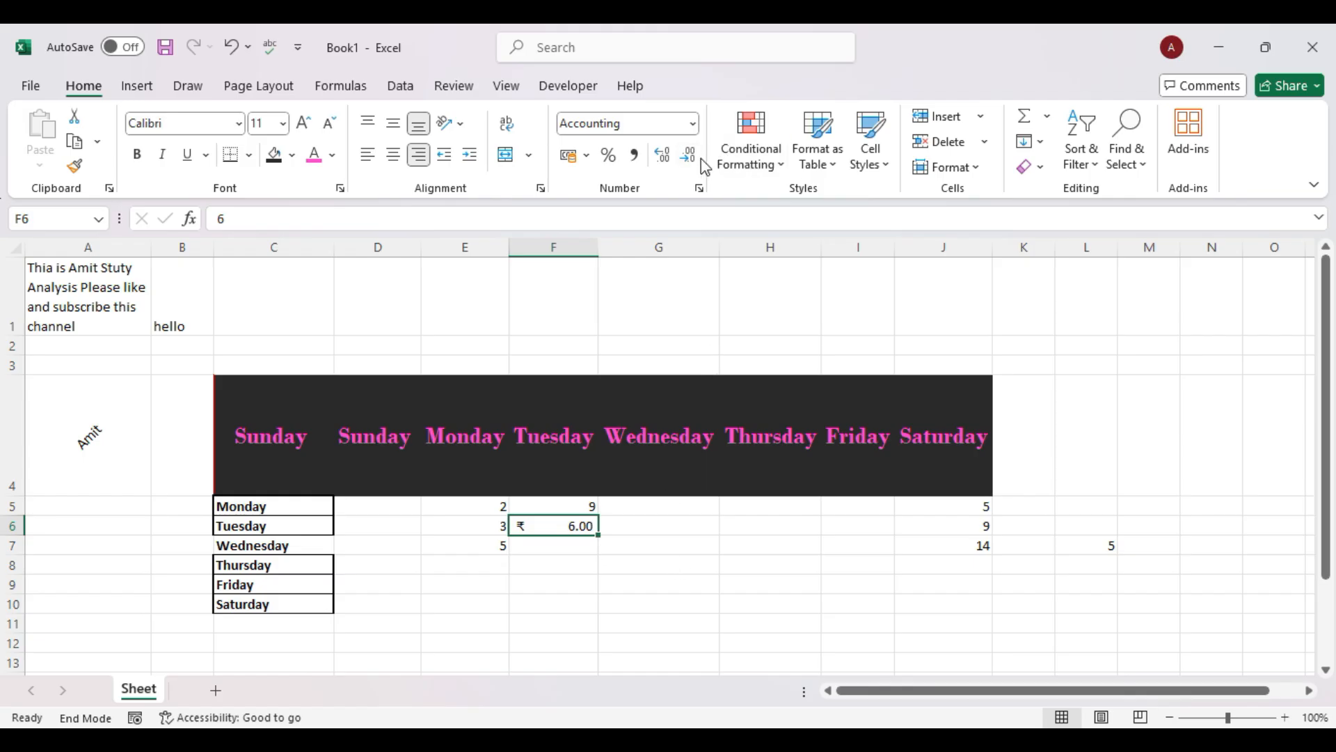
pyautogui.click(692, 123)
pyautogui.click(635, 254)
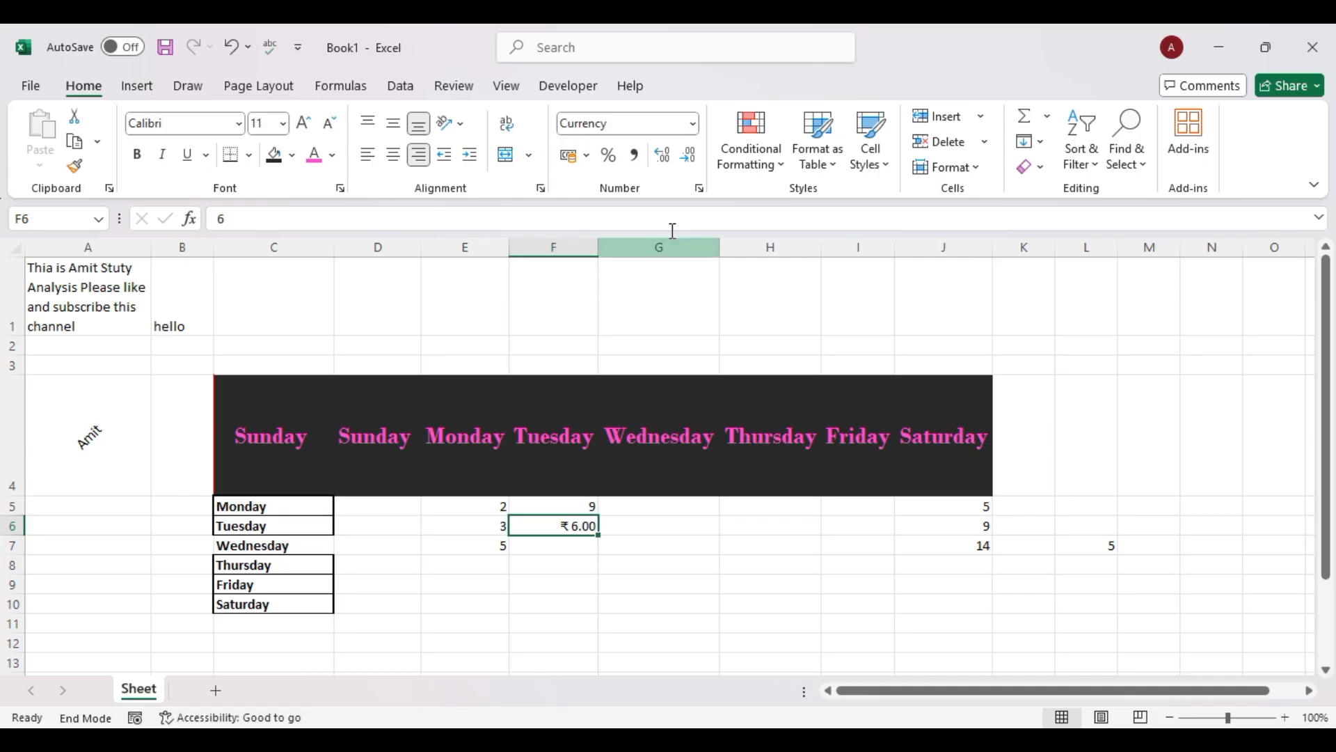
# Try F6 in Accounting, then Short Date, then back to Number format.
pyautogui.click(696, 128)
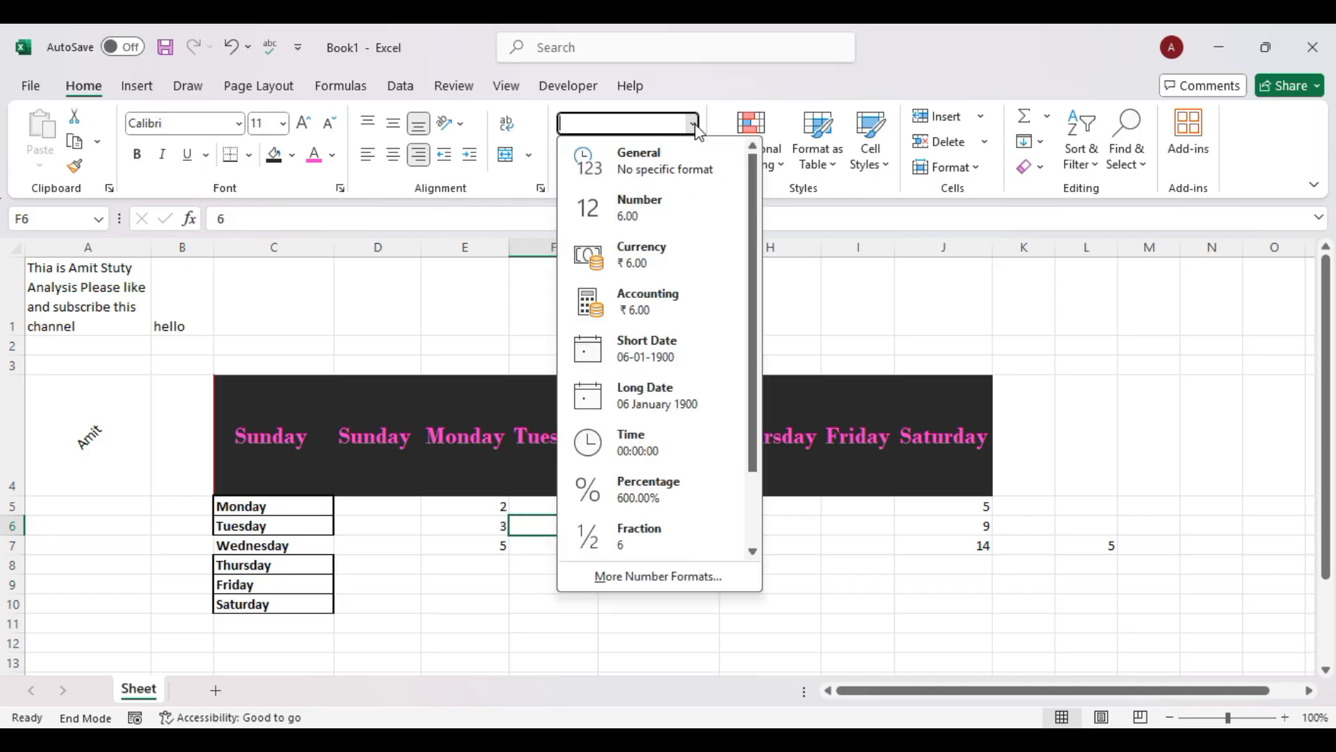
pyautogui.click(659, 311)
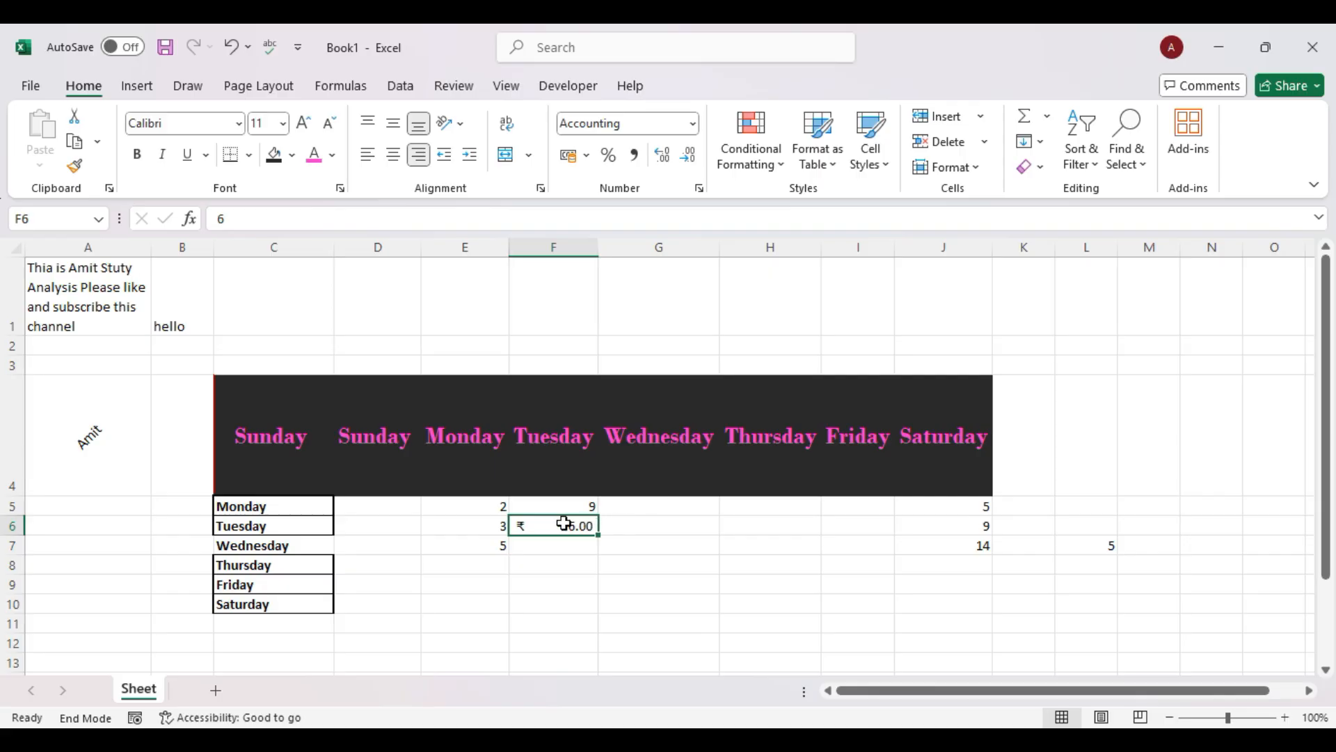
pyautogui.click(697, 125)
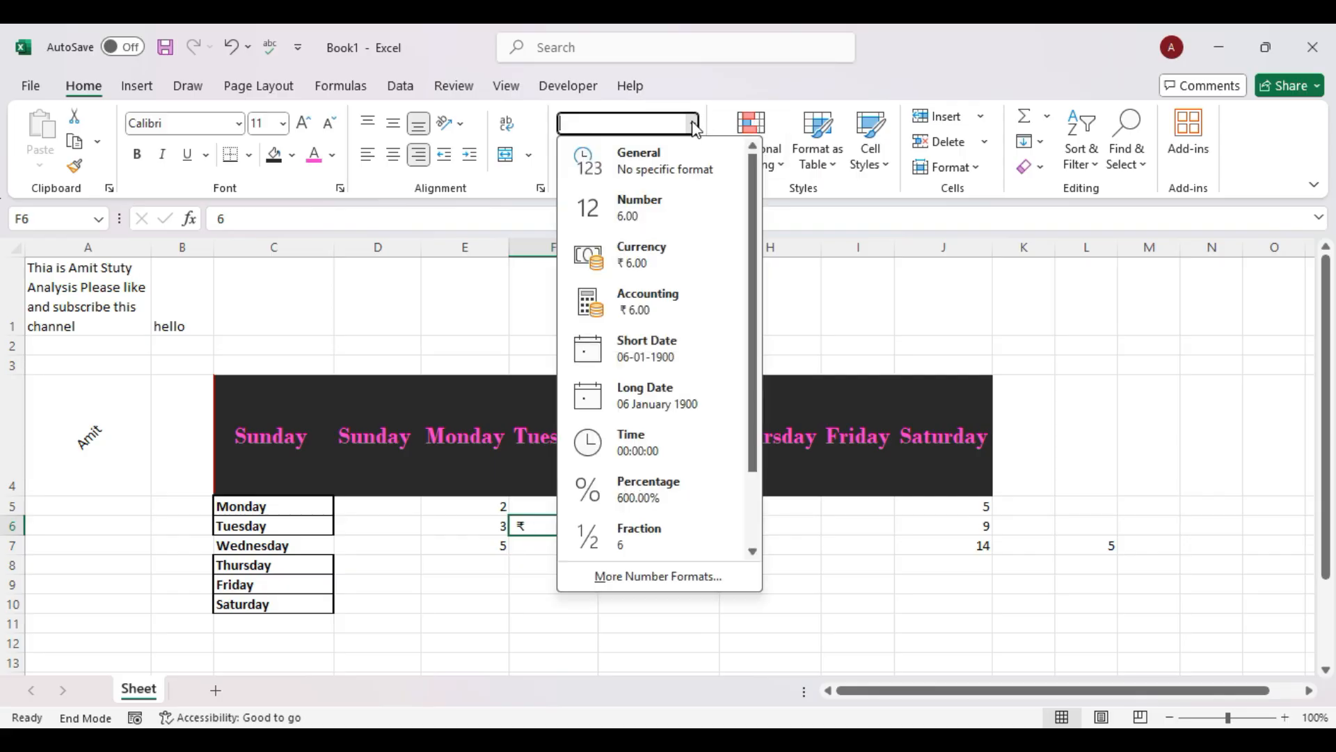
pyautogui.click(632, 355)
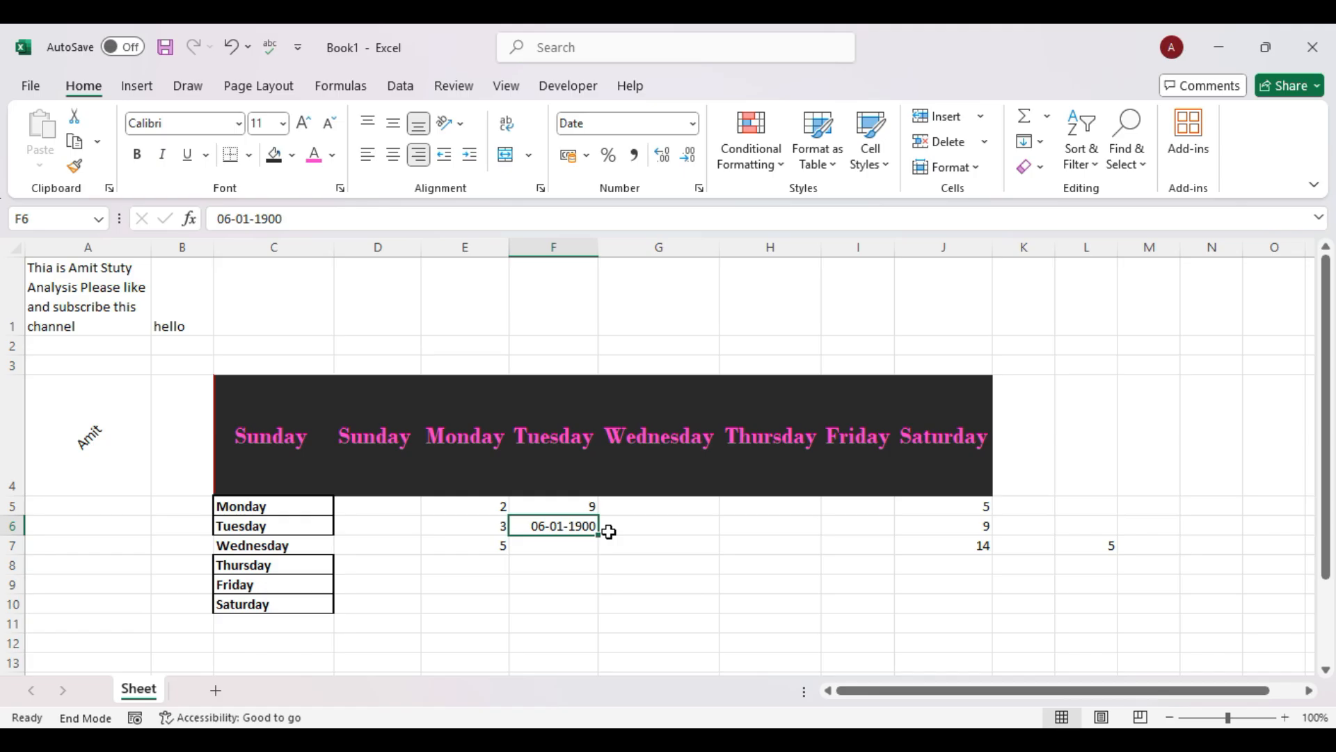
pyautogui.click(693, 130)
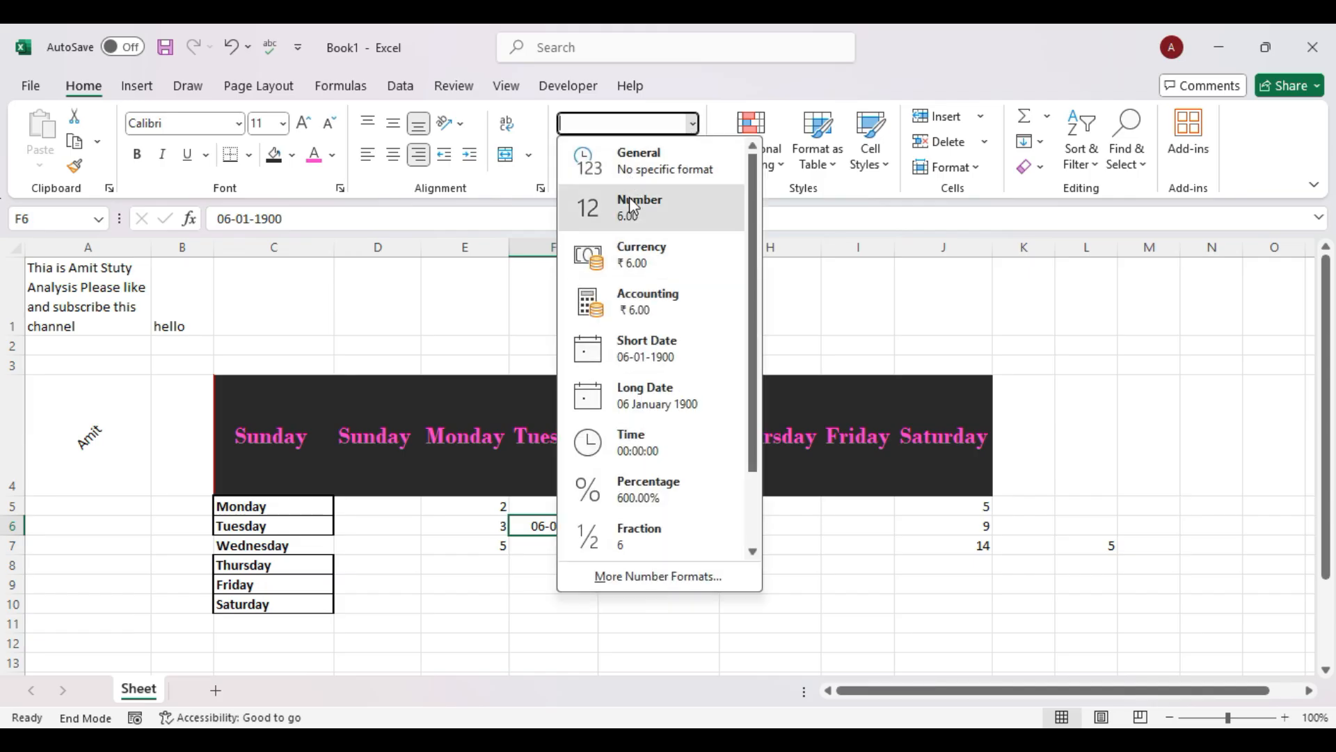
pyautogui.click(630, 198)
# Show F6 as a Time, then revert the time formatting with Ctrl+Shift+1.
pyautogui.click(693, 126)
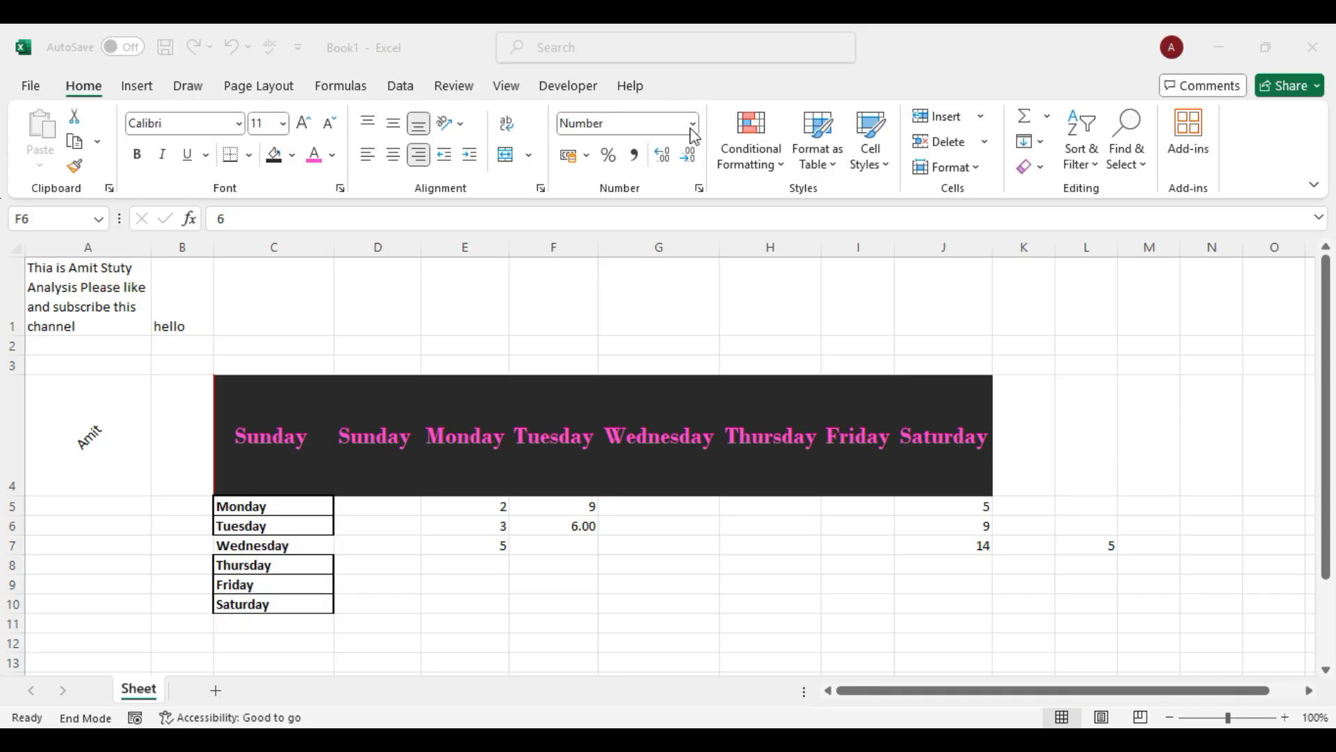
pyautogui.click(691, 129)
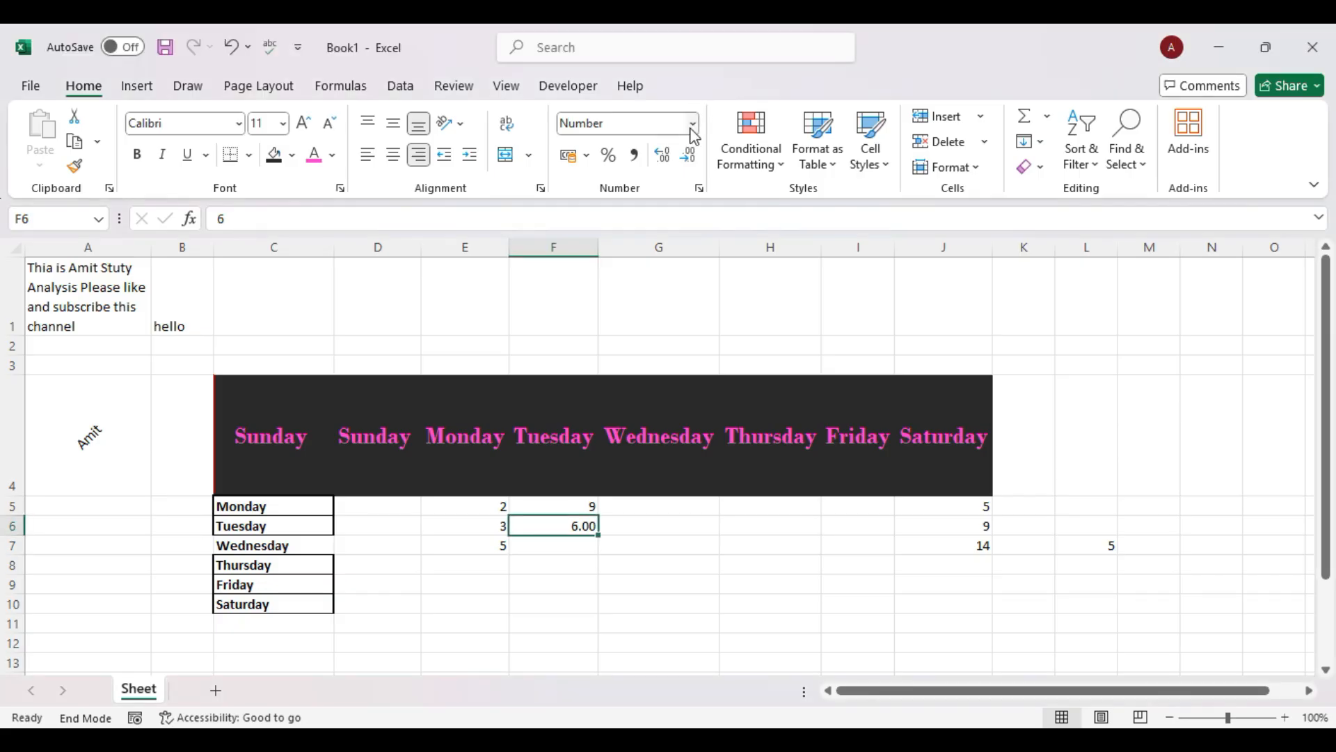
pyautogui.click(692, 131)
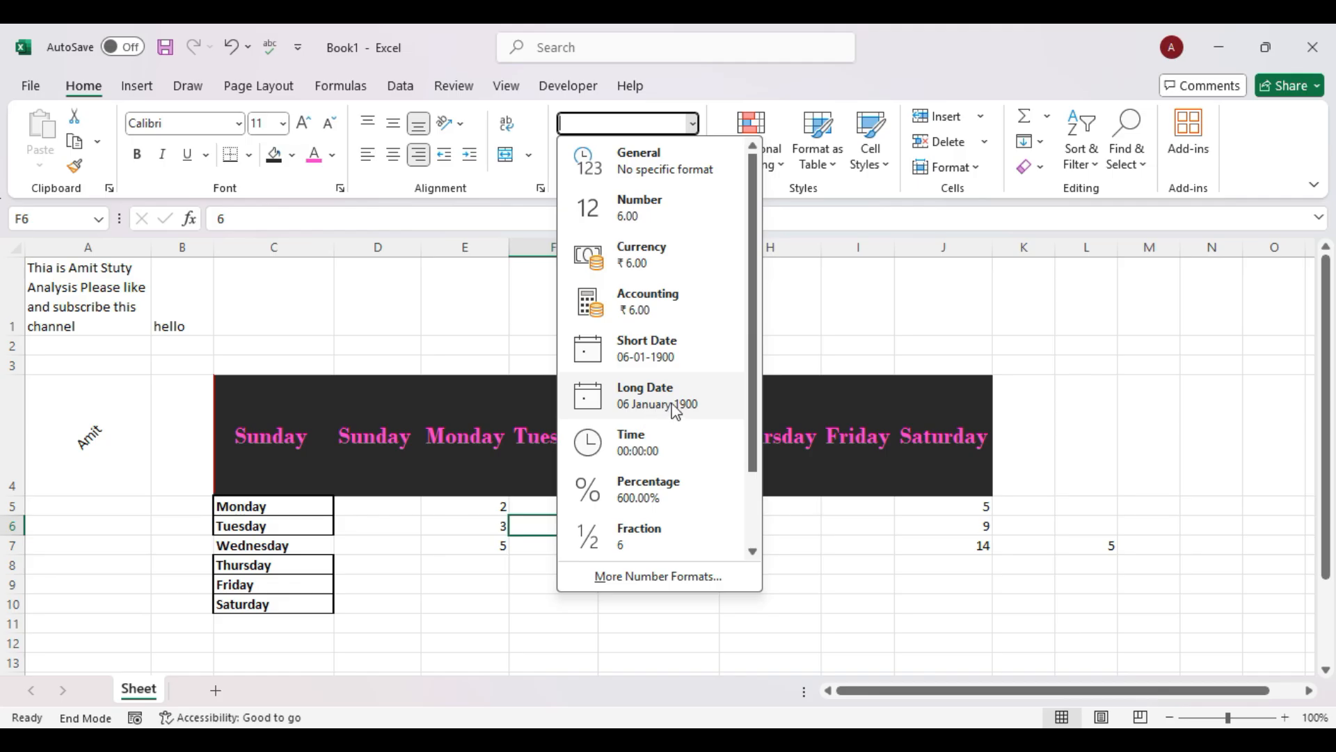
pyautogui.click(662, 449)
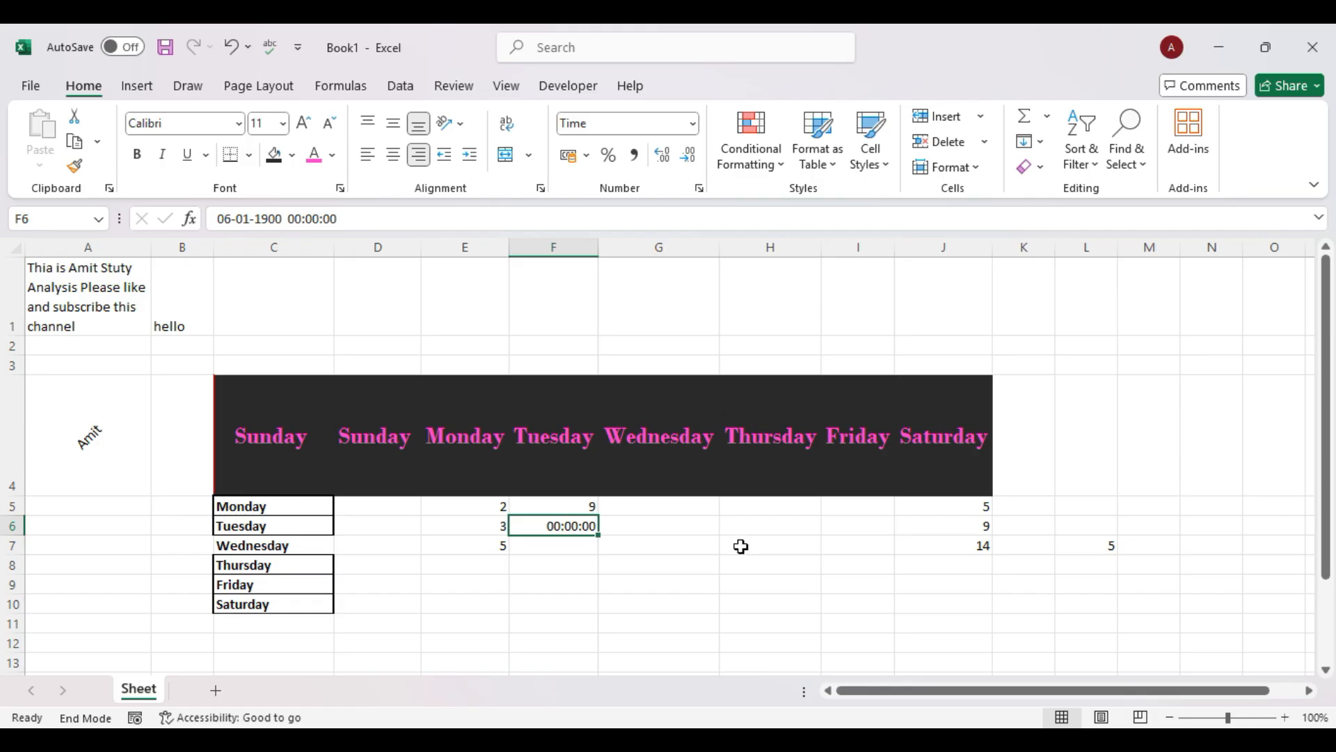
pyautogui.hotkey('ctrl', 'shift', '1')
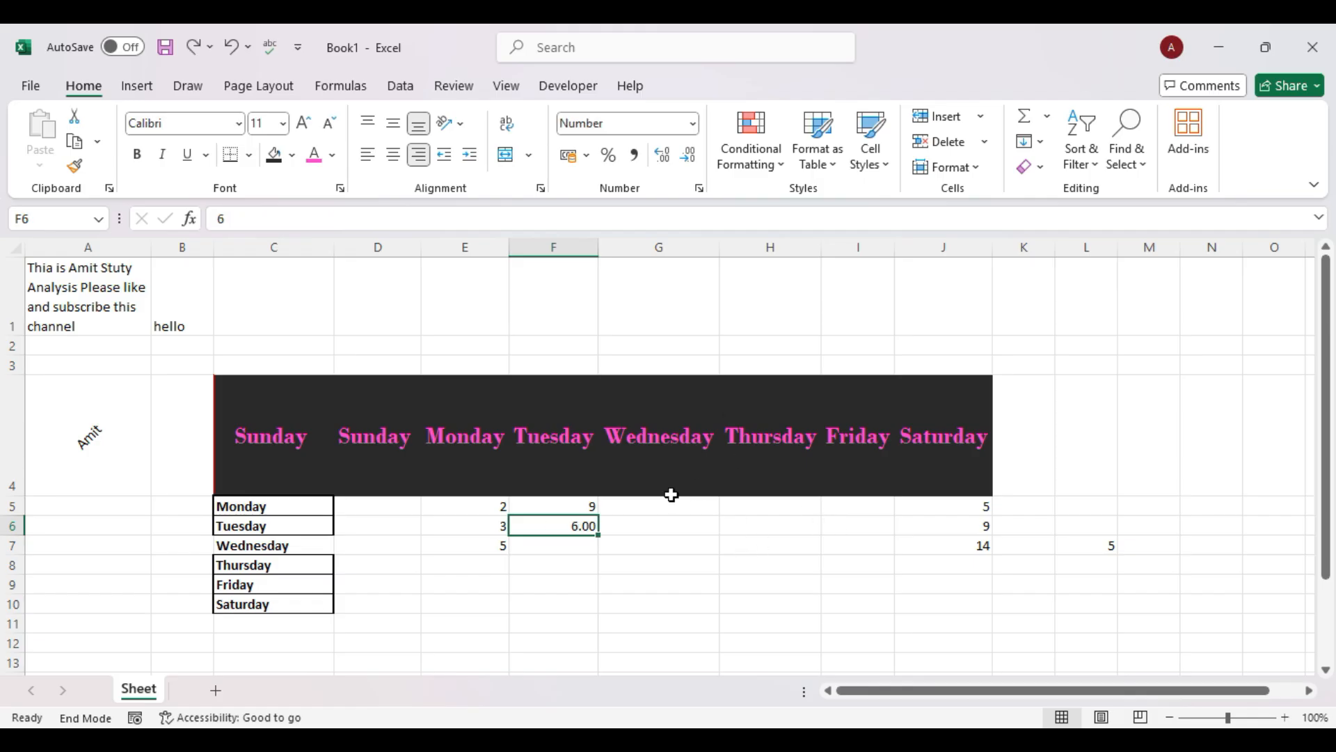
# Apply Scientific format to F6 so it reads 6.00E+00.
pyautogui.click(691, 123)
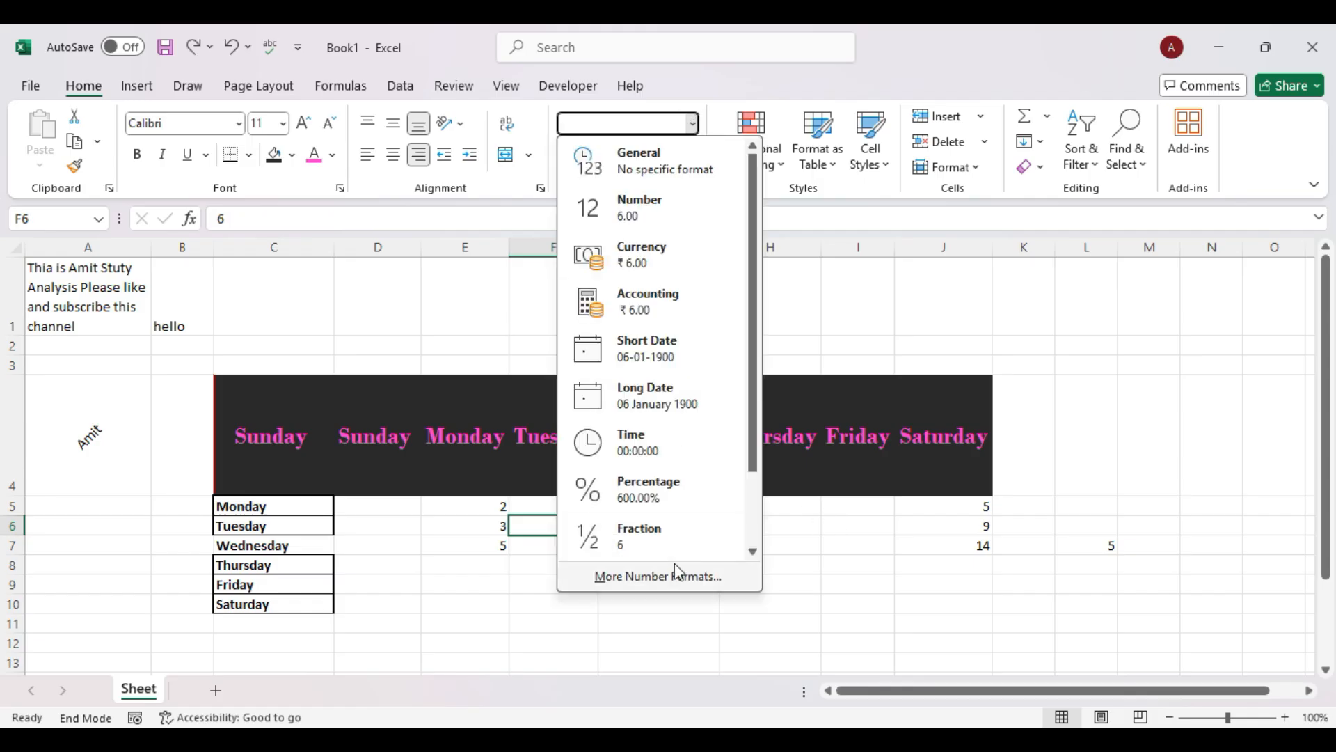
pyautogui.scroll(-1, 665, 539)
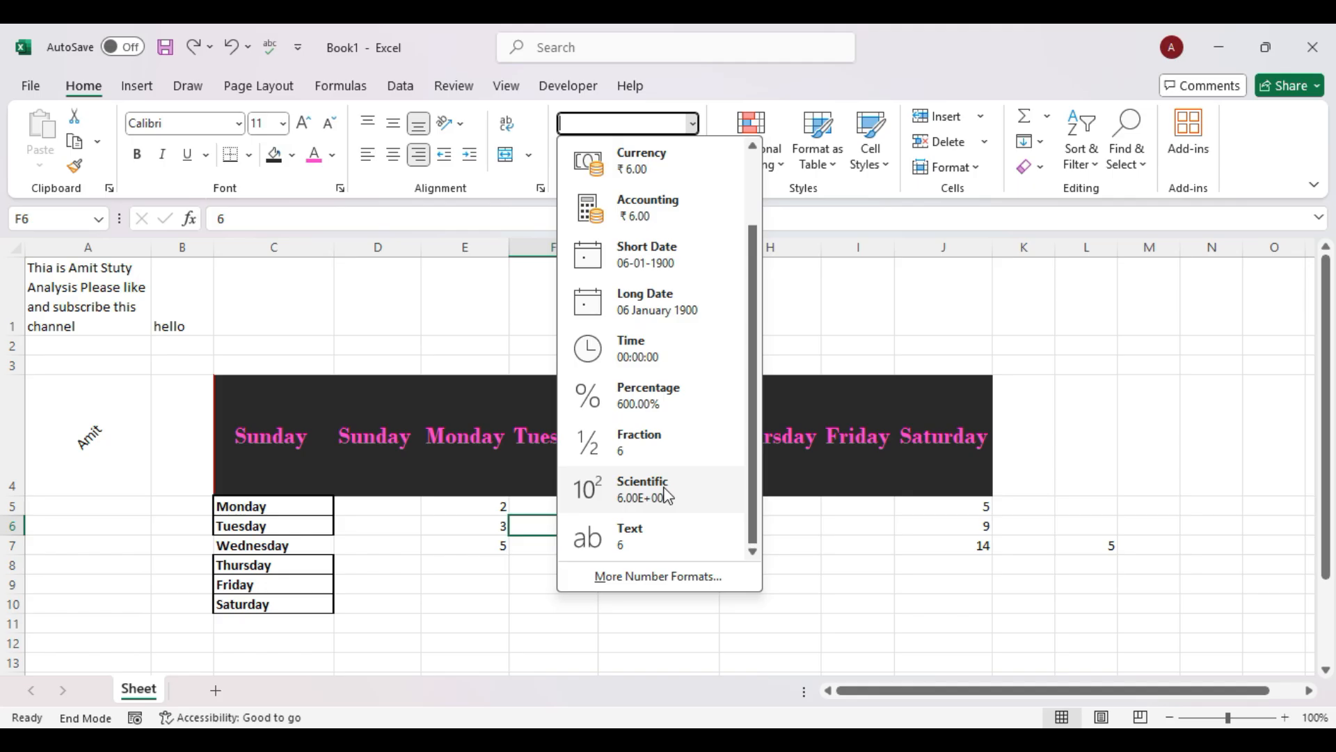
pyautogui.click(667, 495)
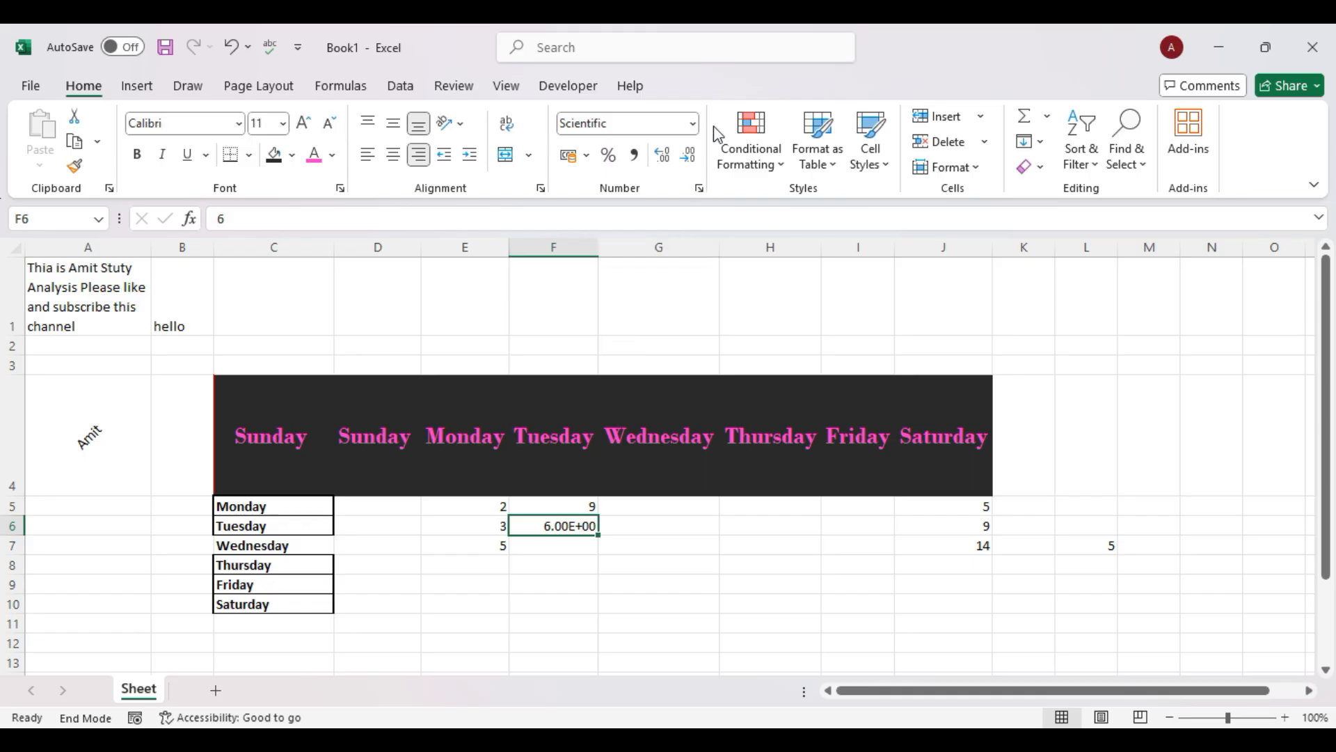
# Switch F6 from Scientific back to General so it shows 6, then open More Number Formats.
pyautogui.click(692, 124)
pyautogui.click(670, 155)
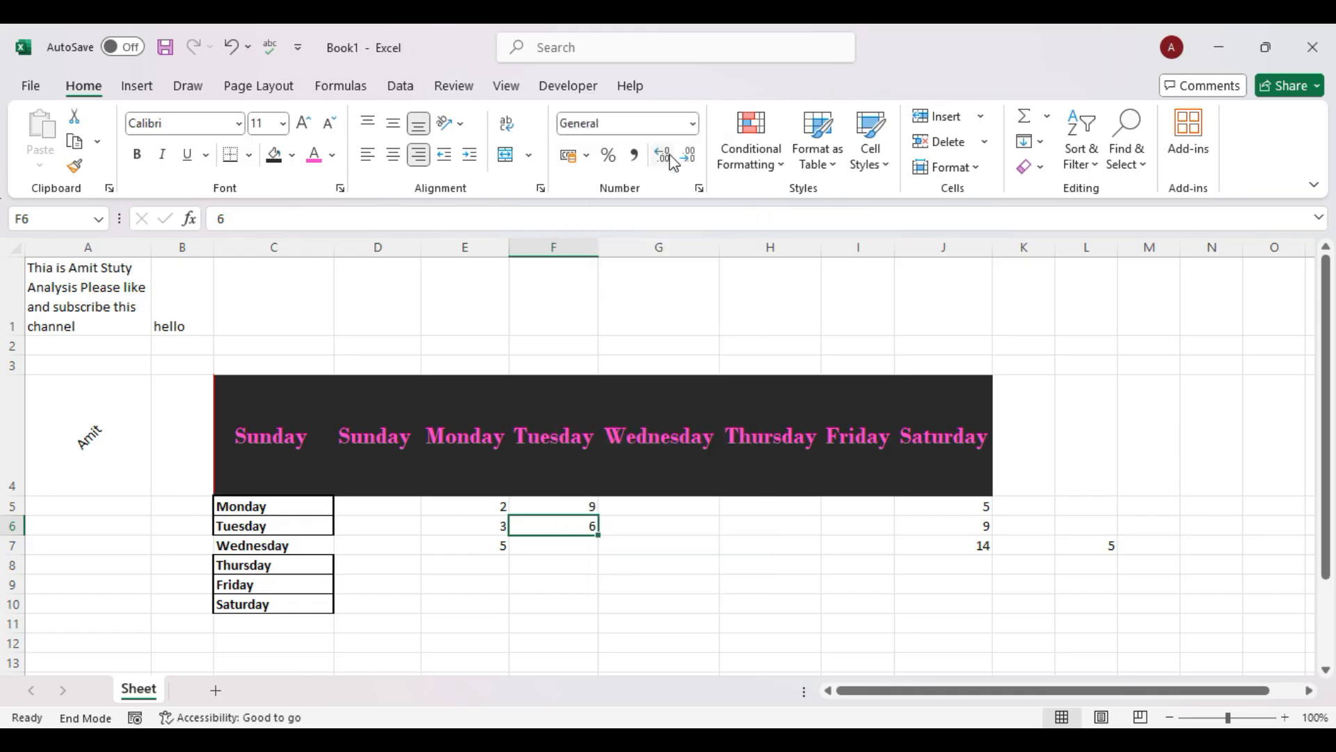
pyautogui.click(693, 127)
pyautogui.scroll(-2, 689, 471)
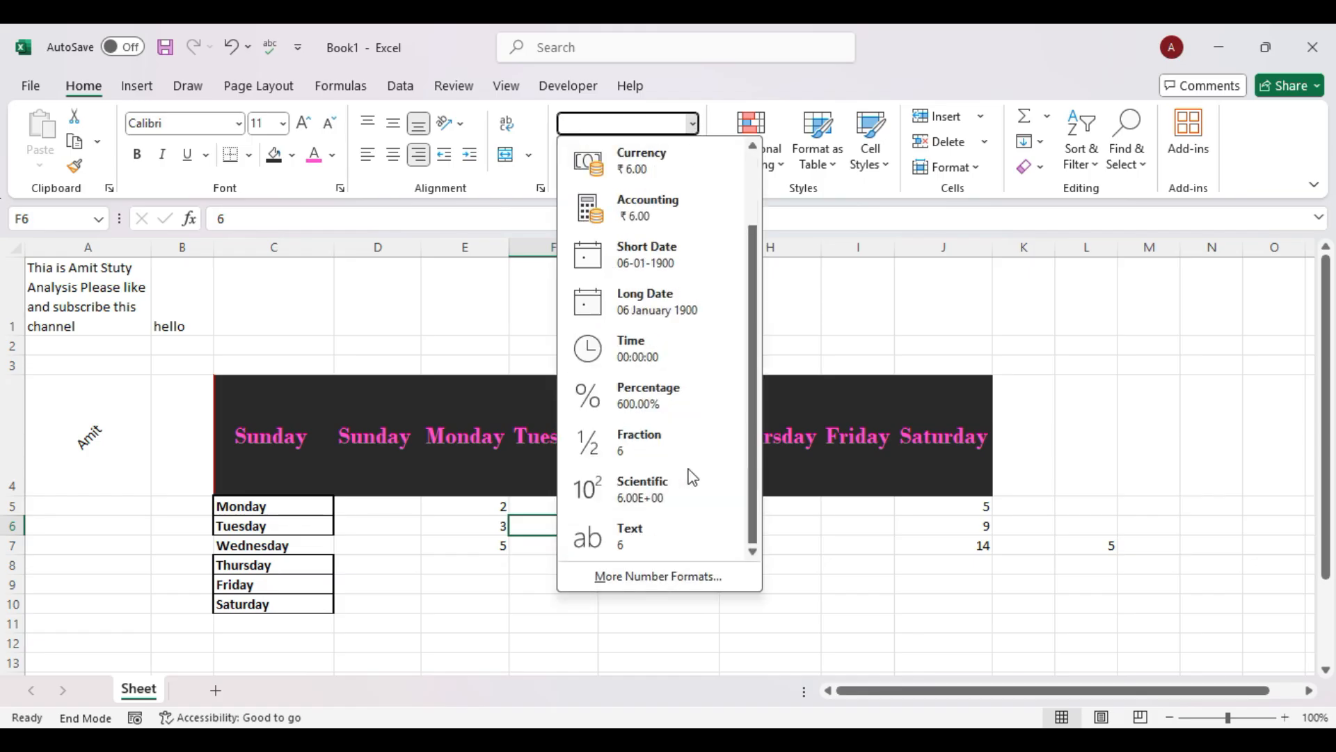
pyautogui.click(702, 578)
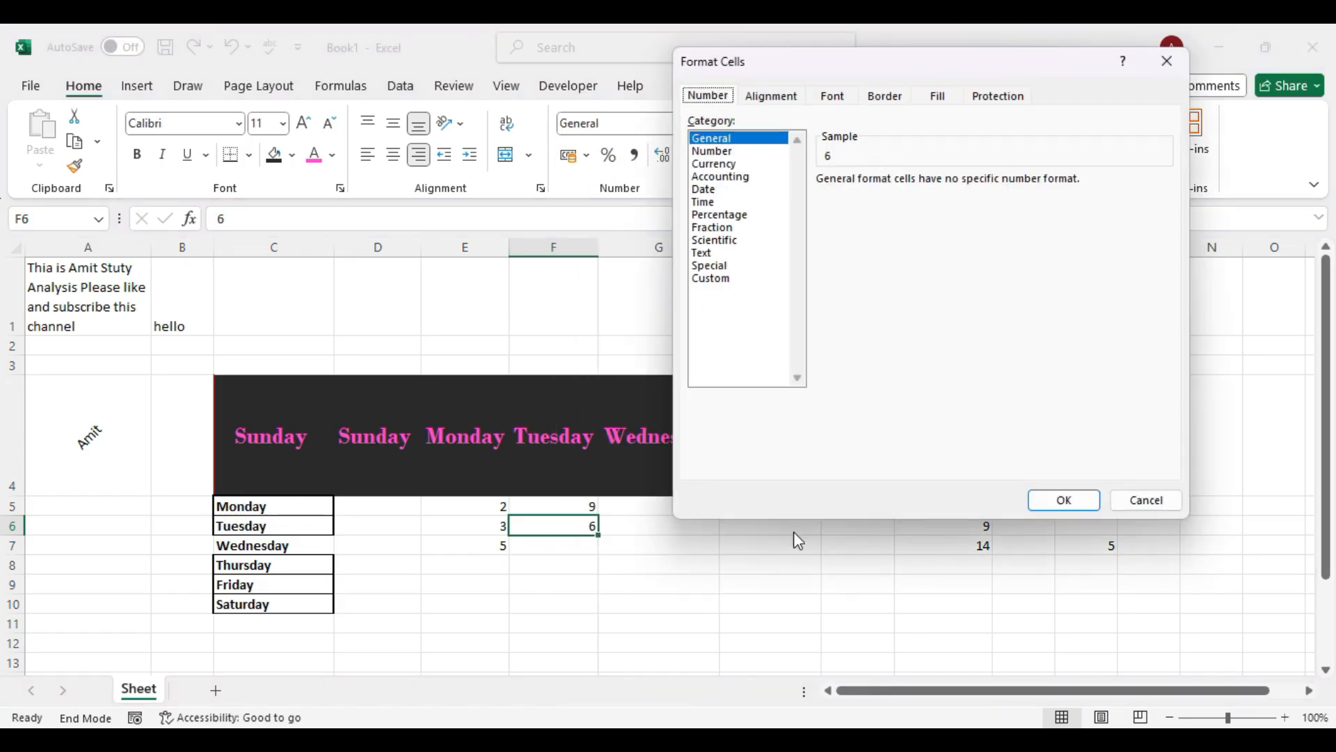
# Rotate F6's text orientation to -45 degrees on the Alignment tab.
pyautogui.click(762, 97)
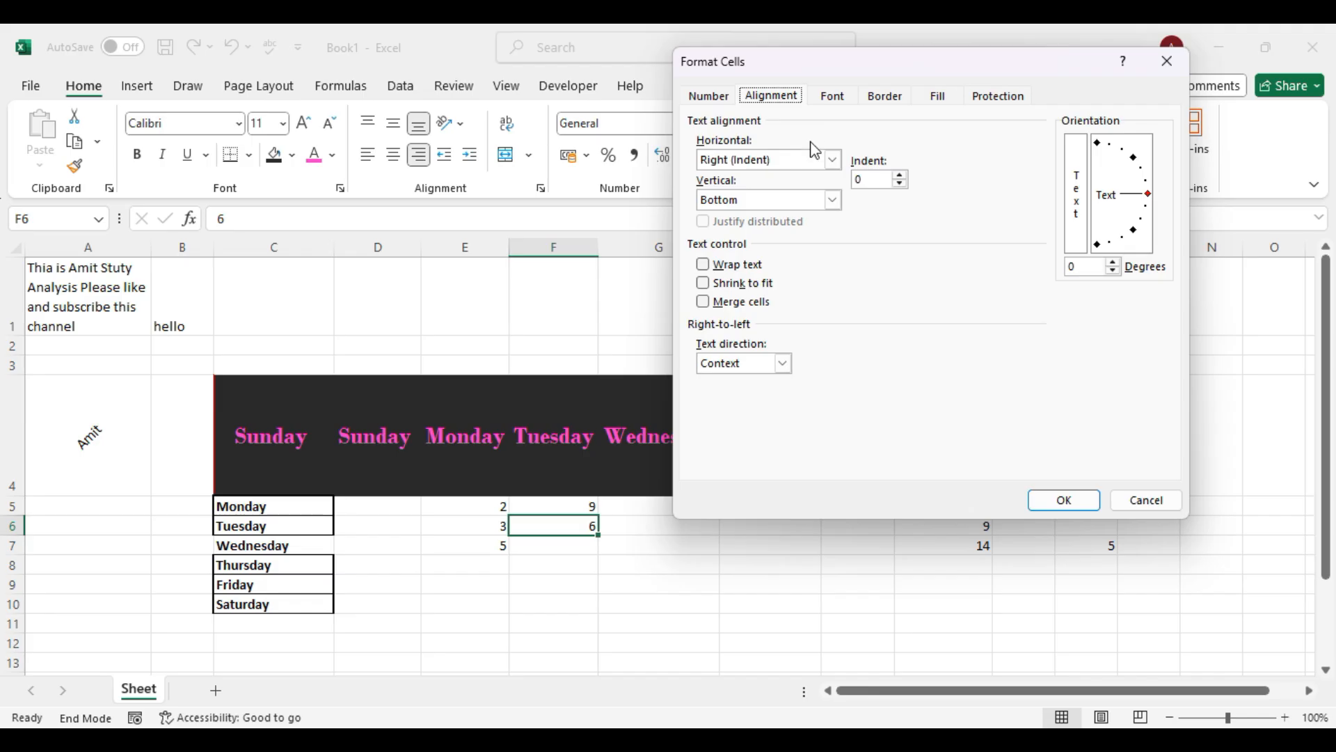
pyautogui.moveTo(1147, 194); pyautogui.dragTo(1133, 230)
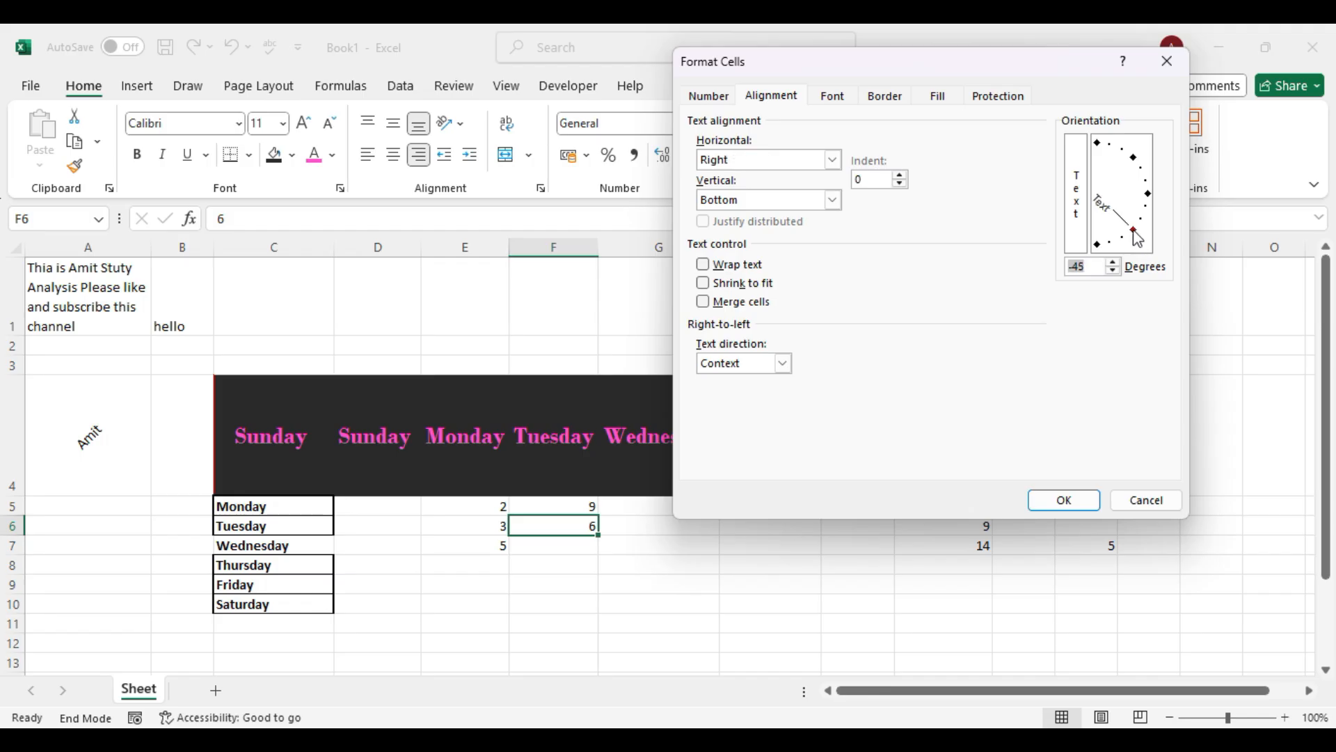
pyautogui.click(1064, 500)
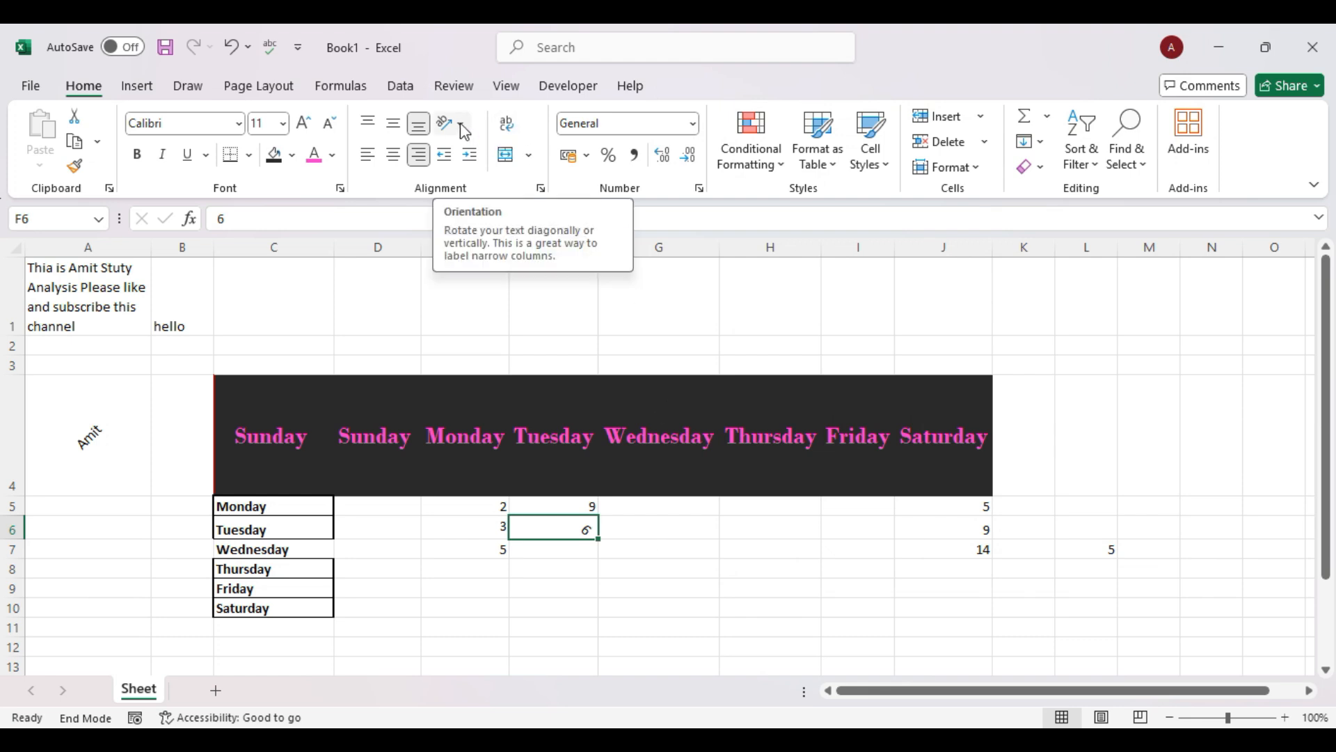
pyautogui.click(700, 188)
pyautogui.click(995, 103)
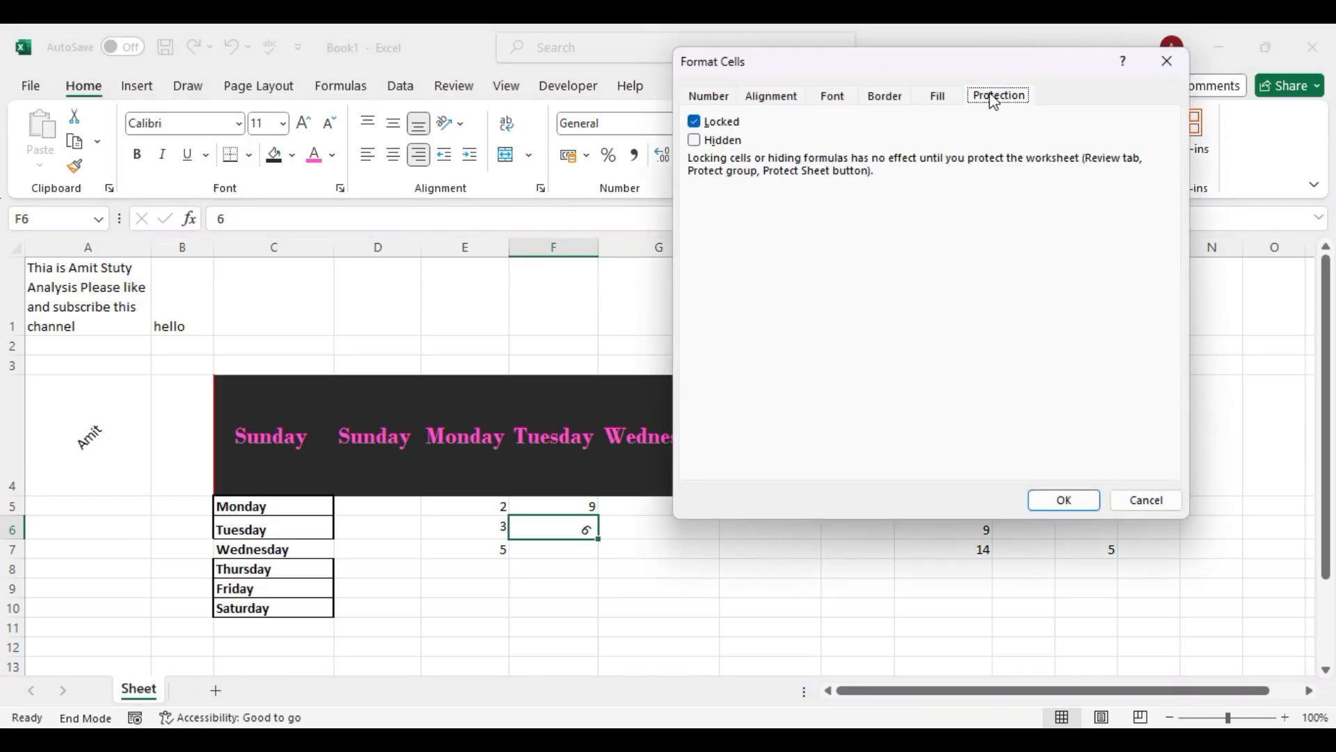
pyautogui.click(770, 97)
pyautogui.moveTo(1116, 240); pyautogui.dragTo(1103, 254)
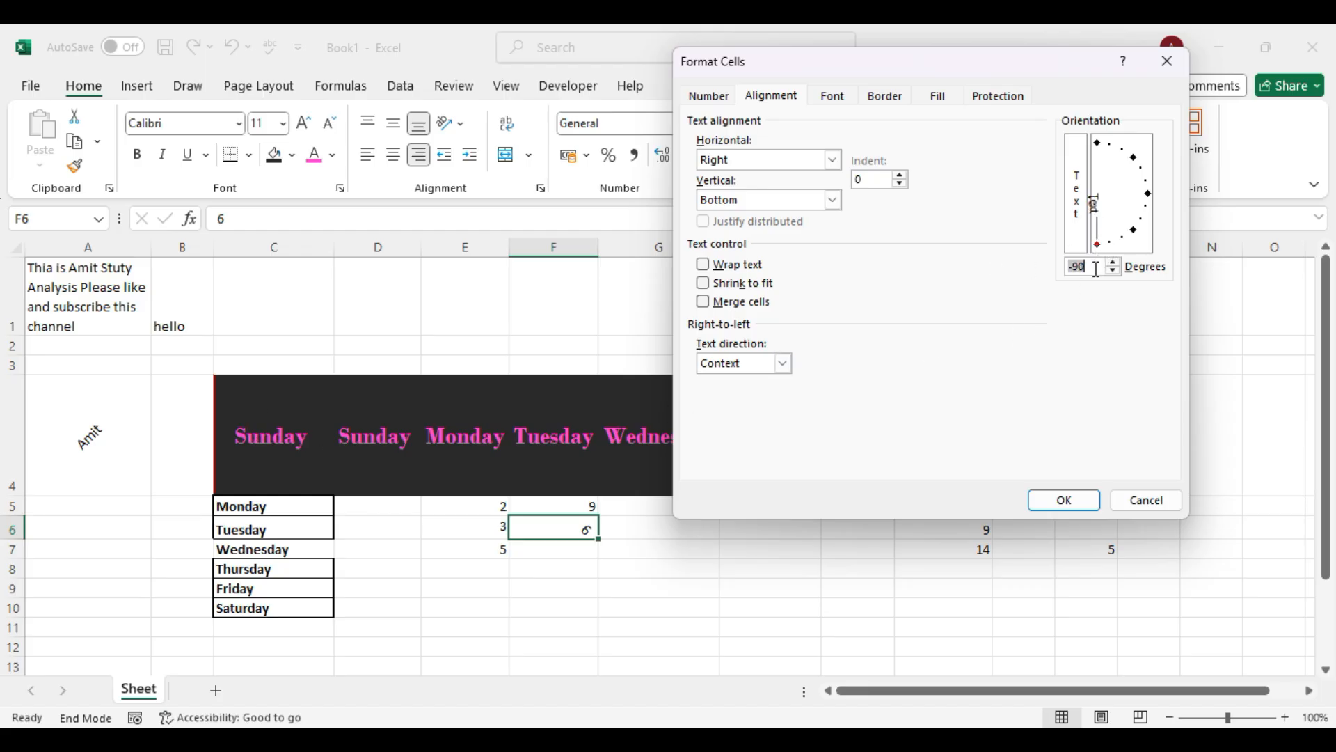
pyautogui.write('90')
pyautogui.click(833, 160)
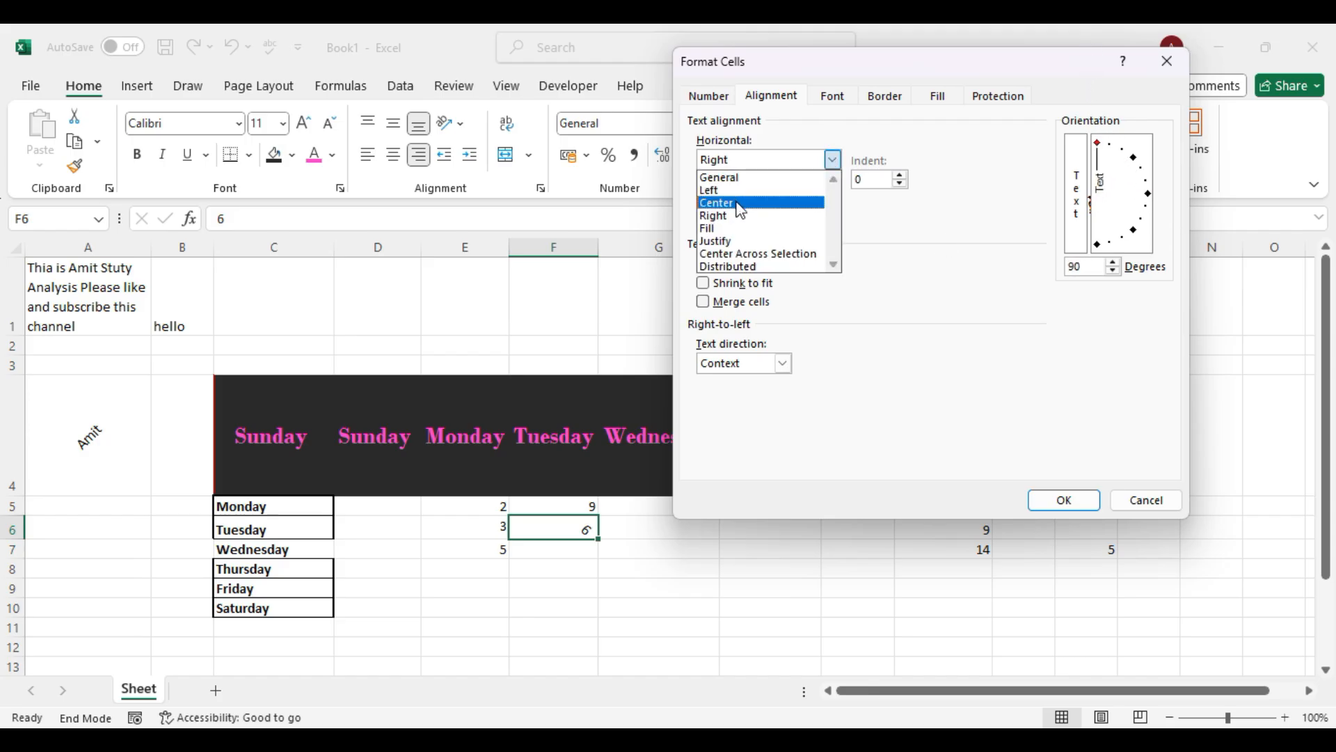
pyautogui.click(740, 203)
pyautogui.click(832, 160)
pyautogui.click(734, 231)
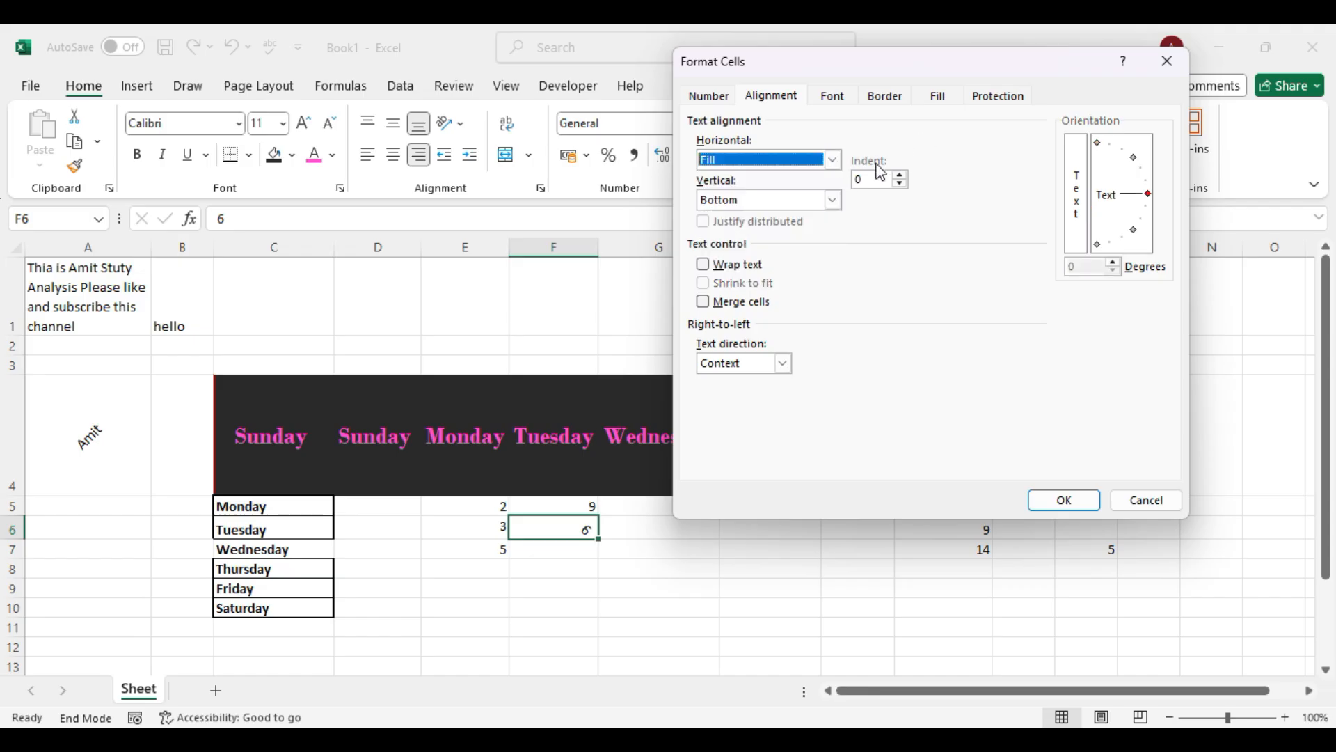
pyautogui.click(833, 160)
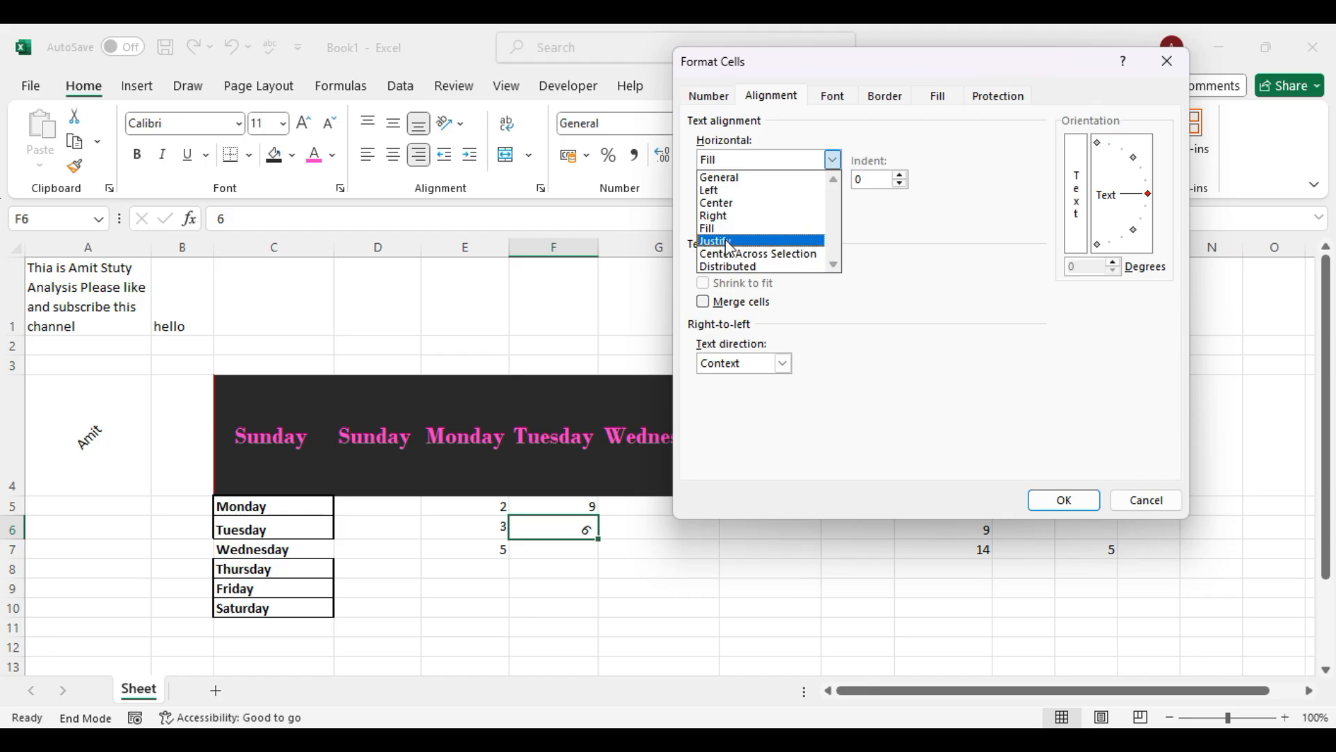
pyautogui.click(793, 241)
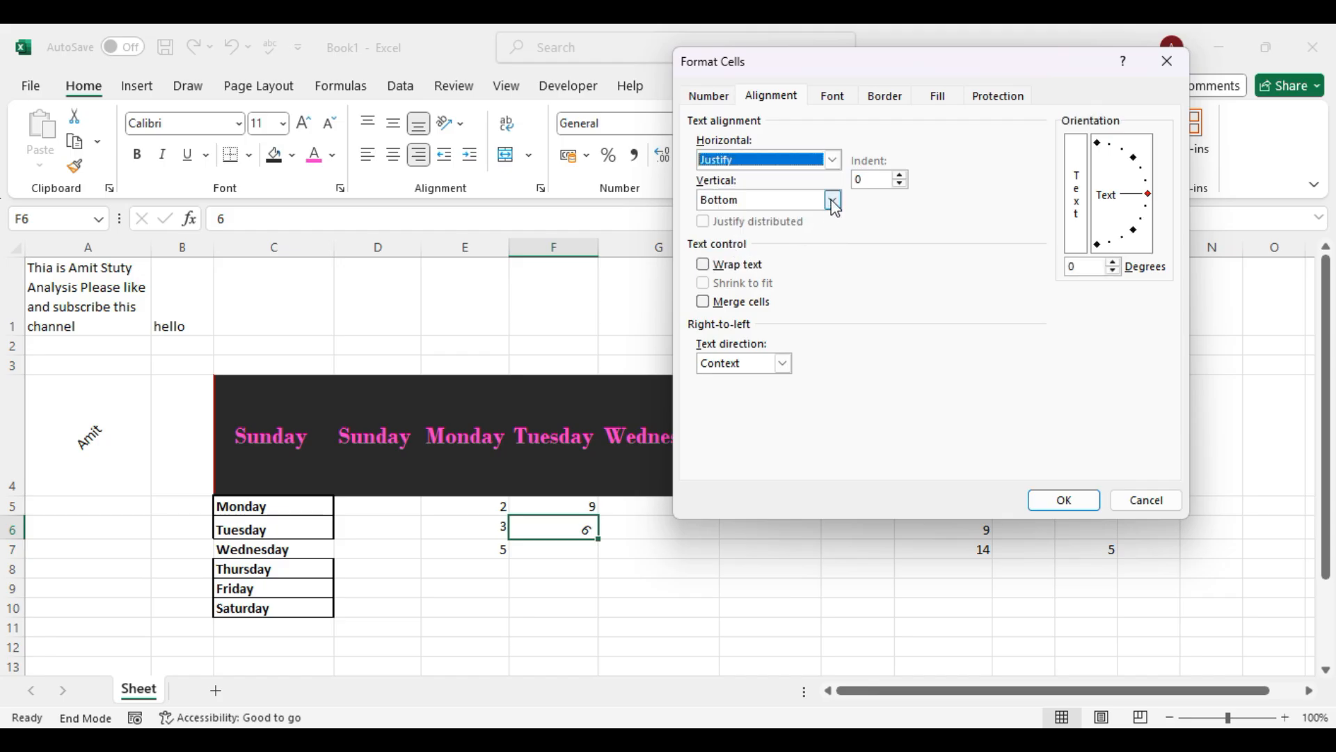
pyautogui.click(832, 200)
pyautogui.click(733, 263)
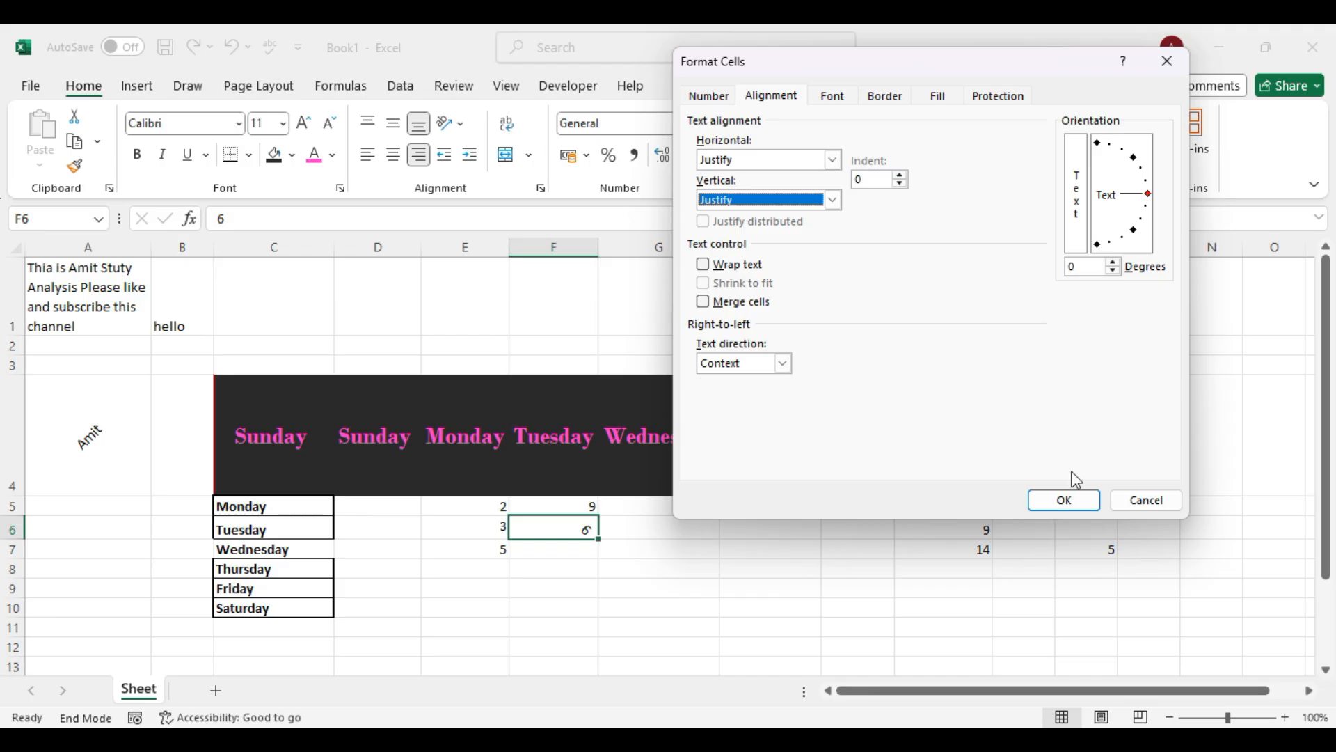
pyautogui.click(836, 95)
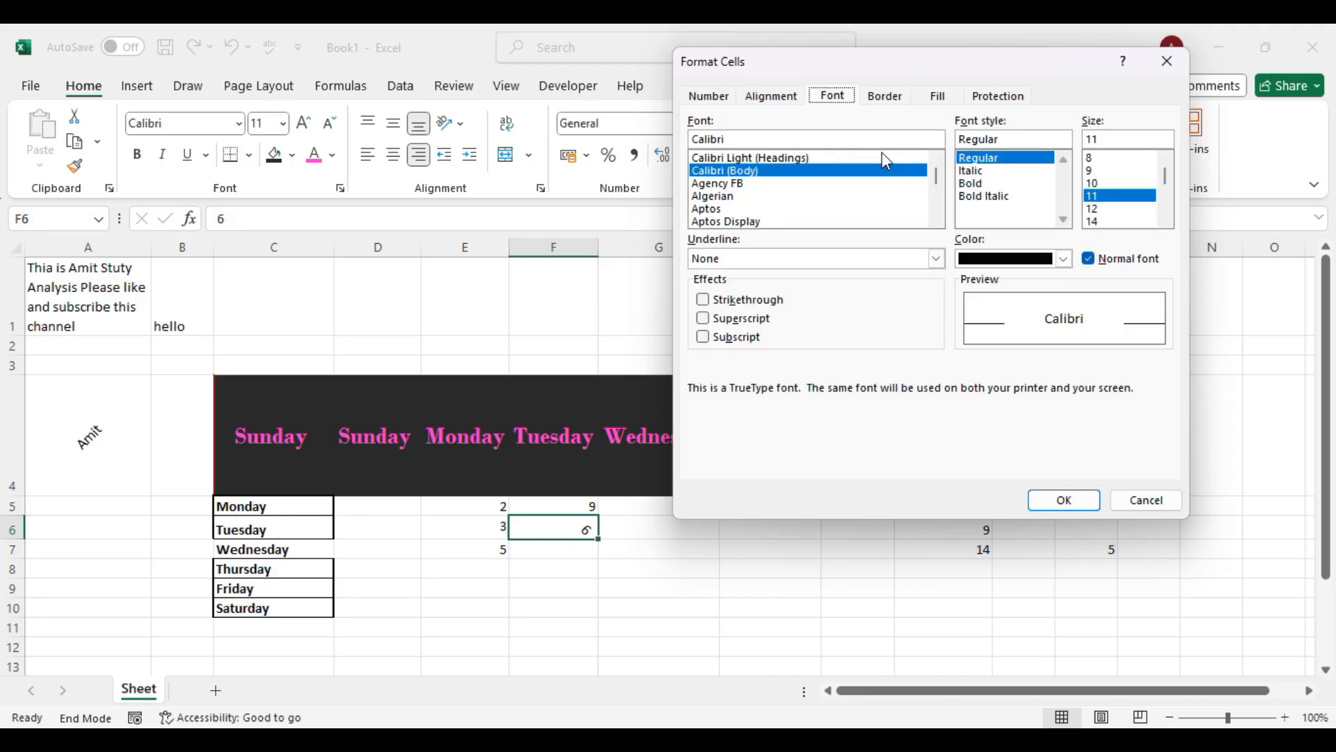
pyautogui.click(884, 97)
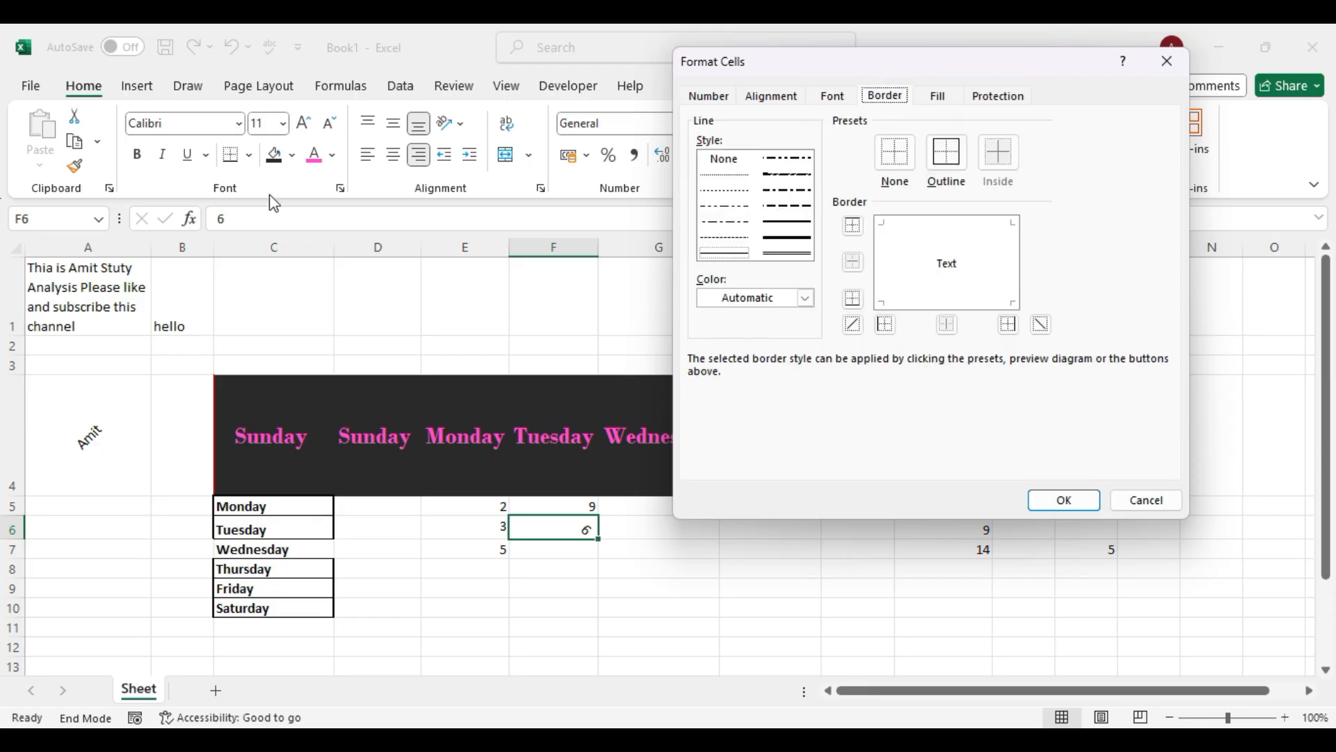
pyautogui.click(938, 91)
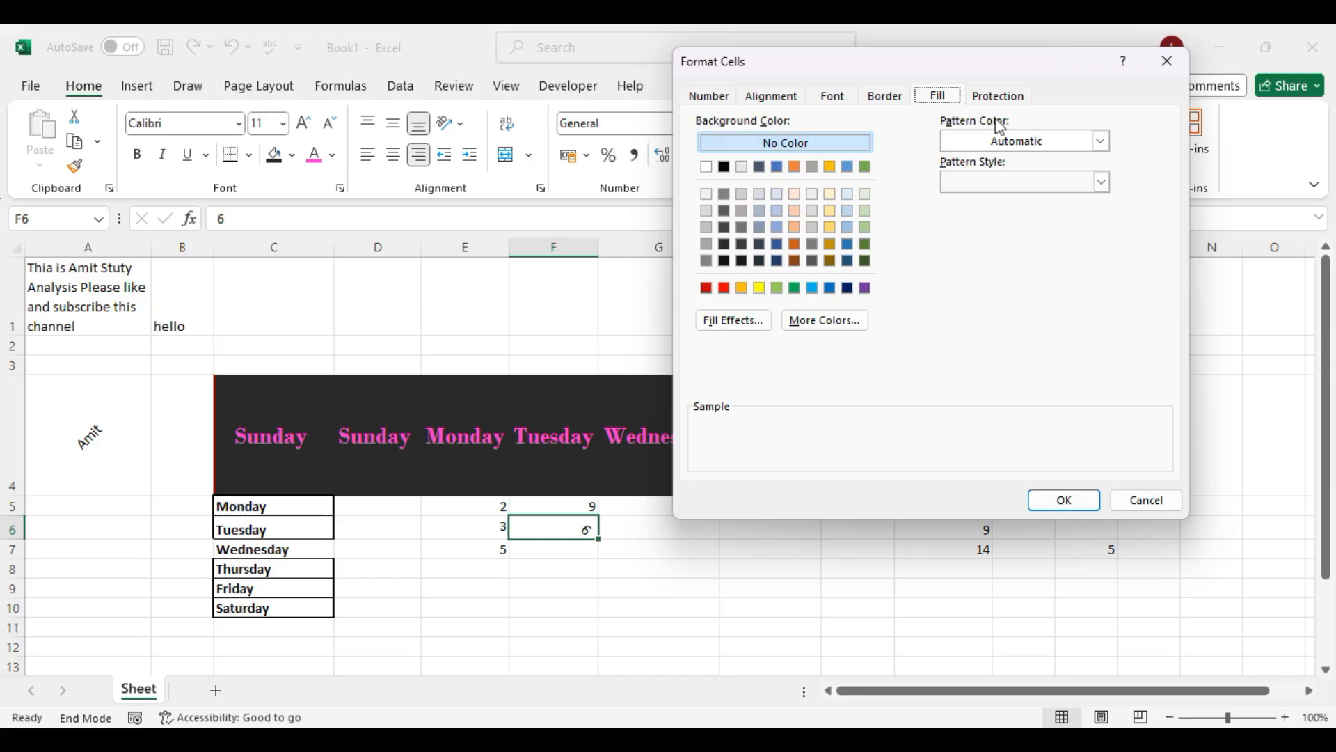
pyautogui.click(1135, 502)
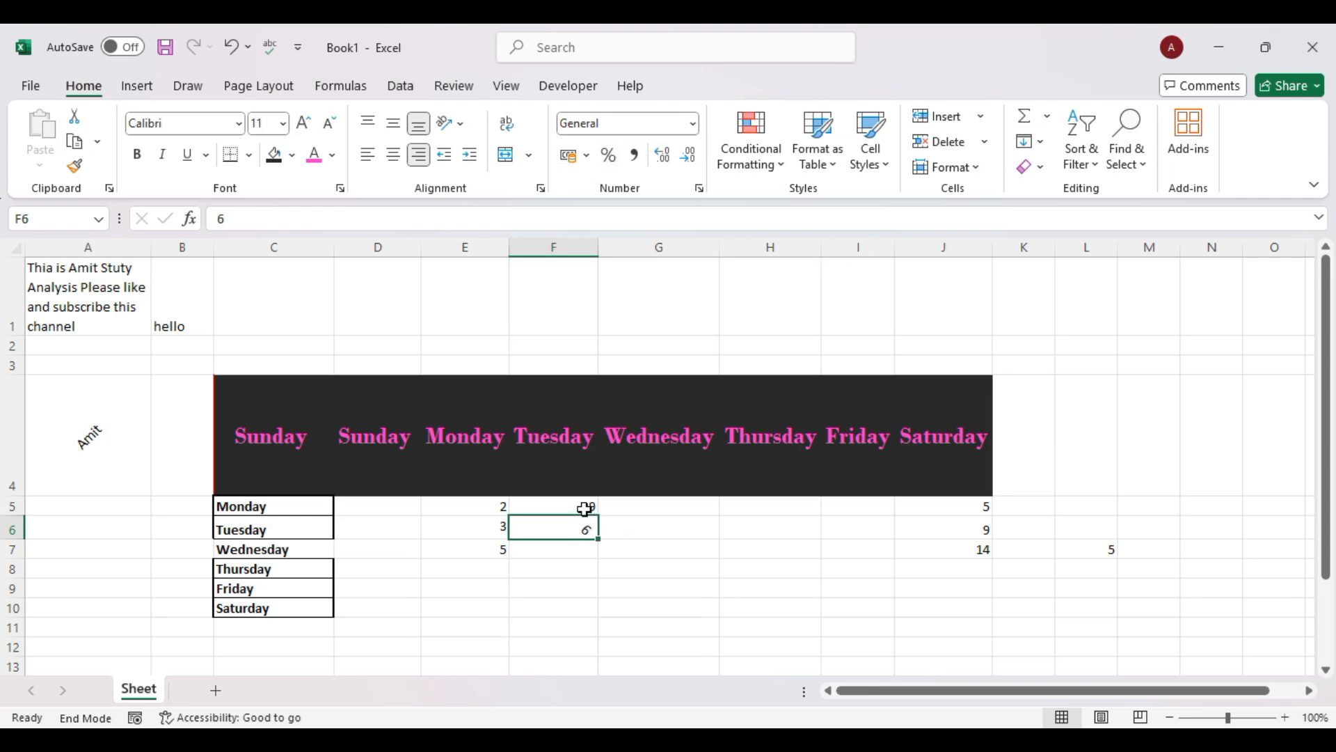
# Format J5:J7 as percentages so they read 5%, 9% and 14%.
pyautogui.moveTo(960, 507); pyautogui.dragTo(975, 549)
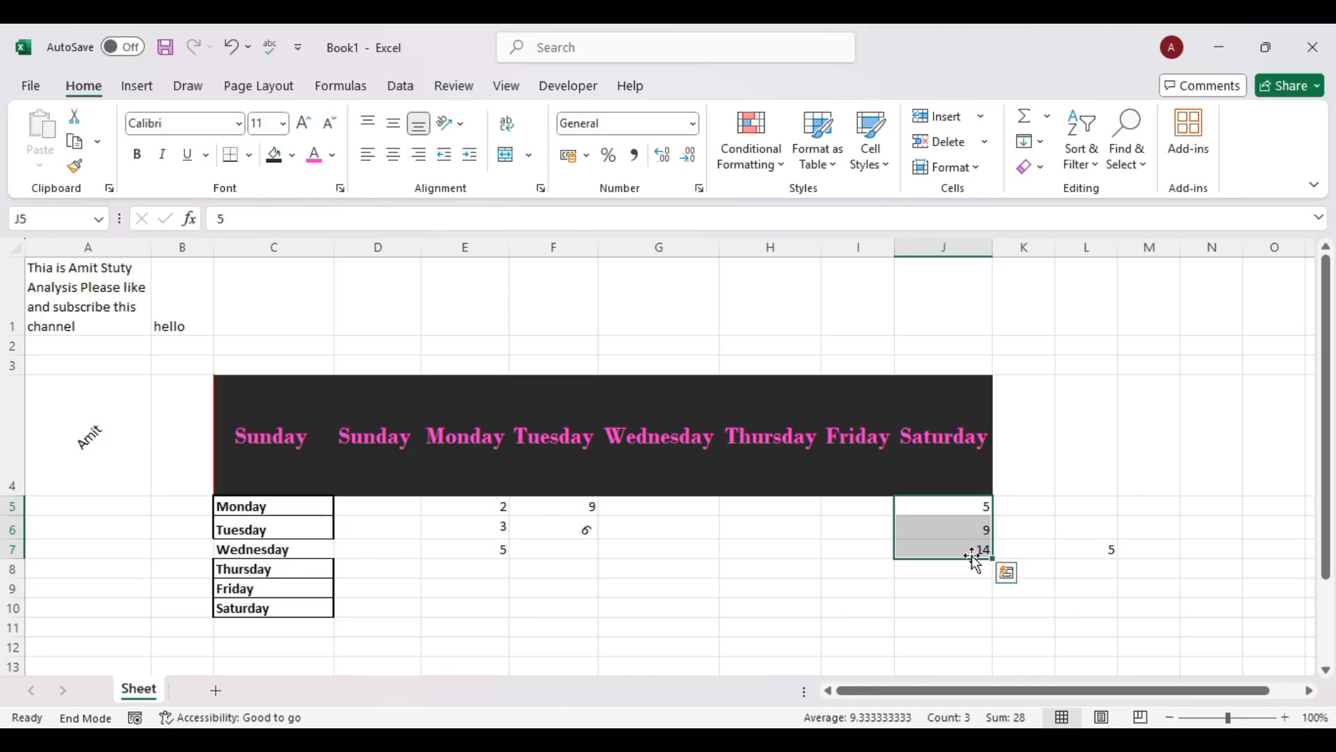
pyautogui.click(613, 159)
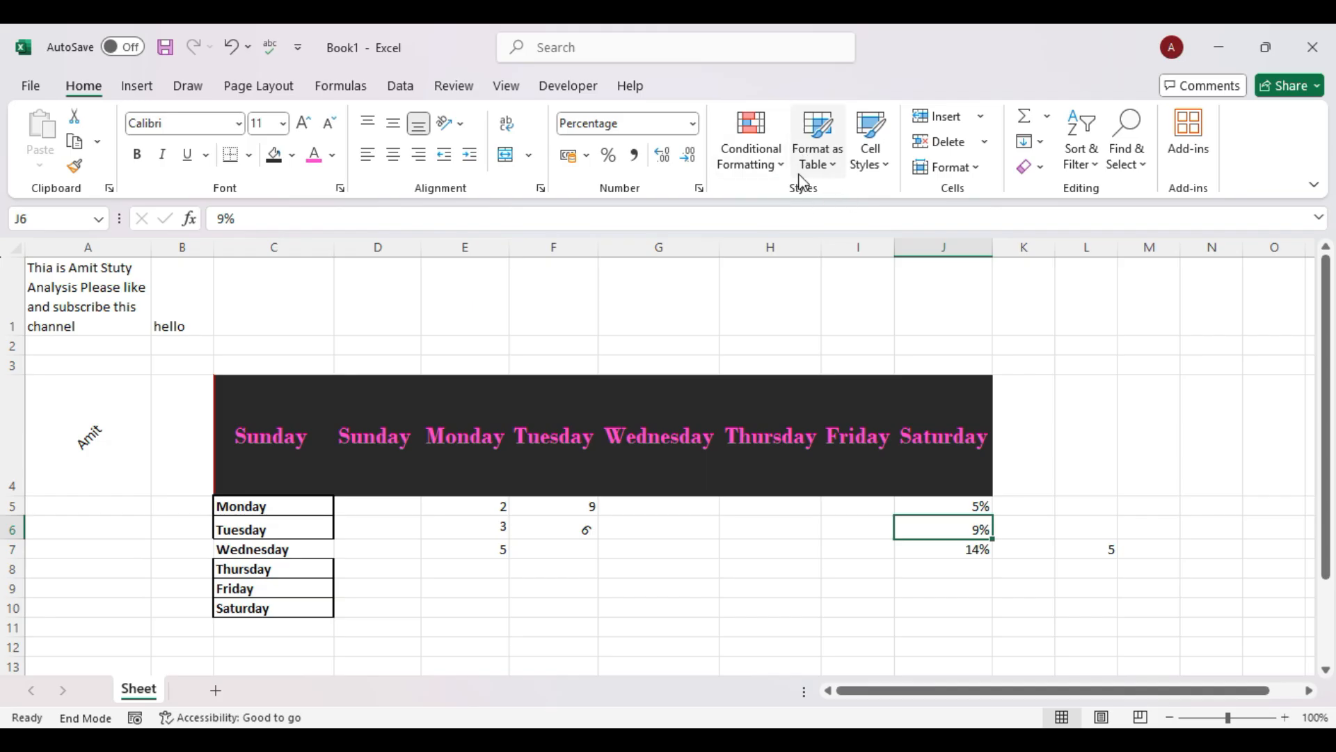
pyautogui.moveTo(501, 507); pyautogui.dragTo(501, 549)
# Apply All Borders to the weekday labels in C5:C10.
pyautogui.moveTo(299, 507); pyautogui.dragTo(301, 601)
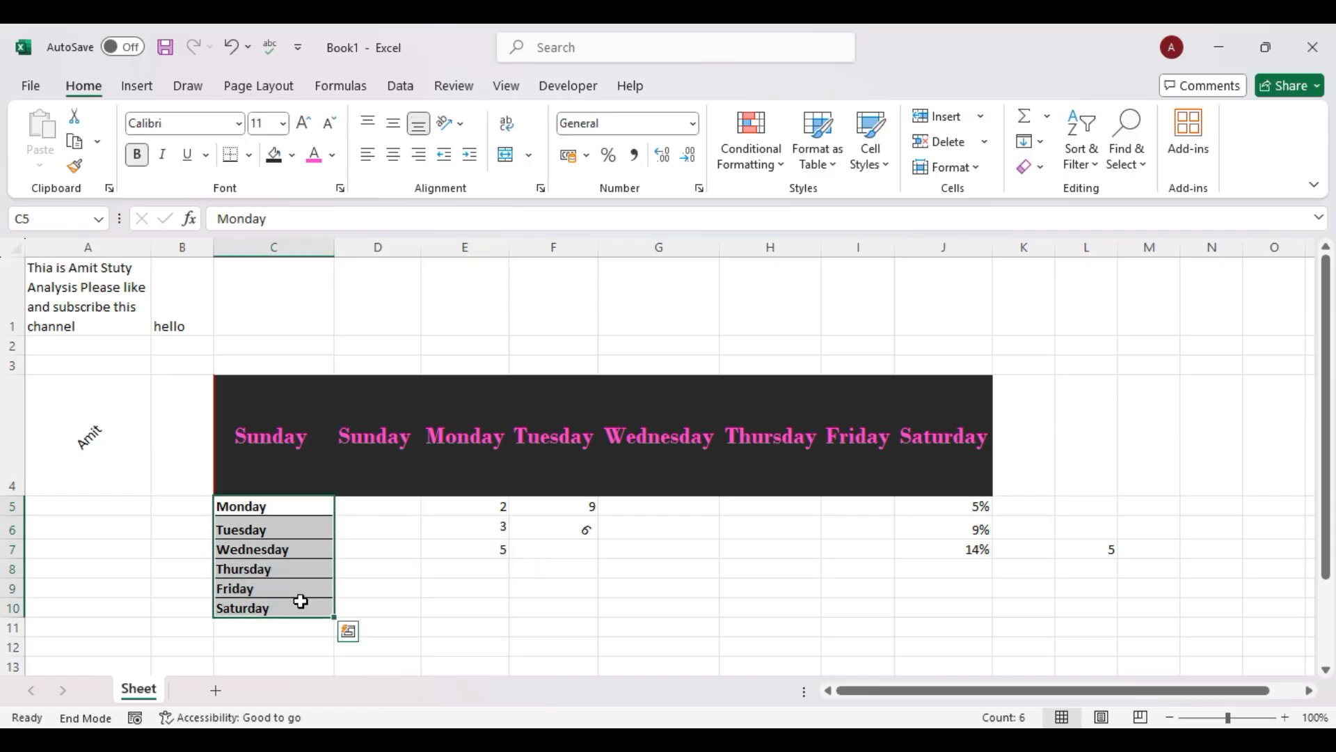
pyautogui.click(249, 155)
pyautogui.click(292, 350)
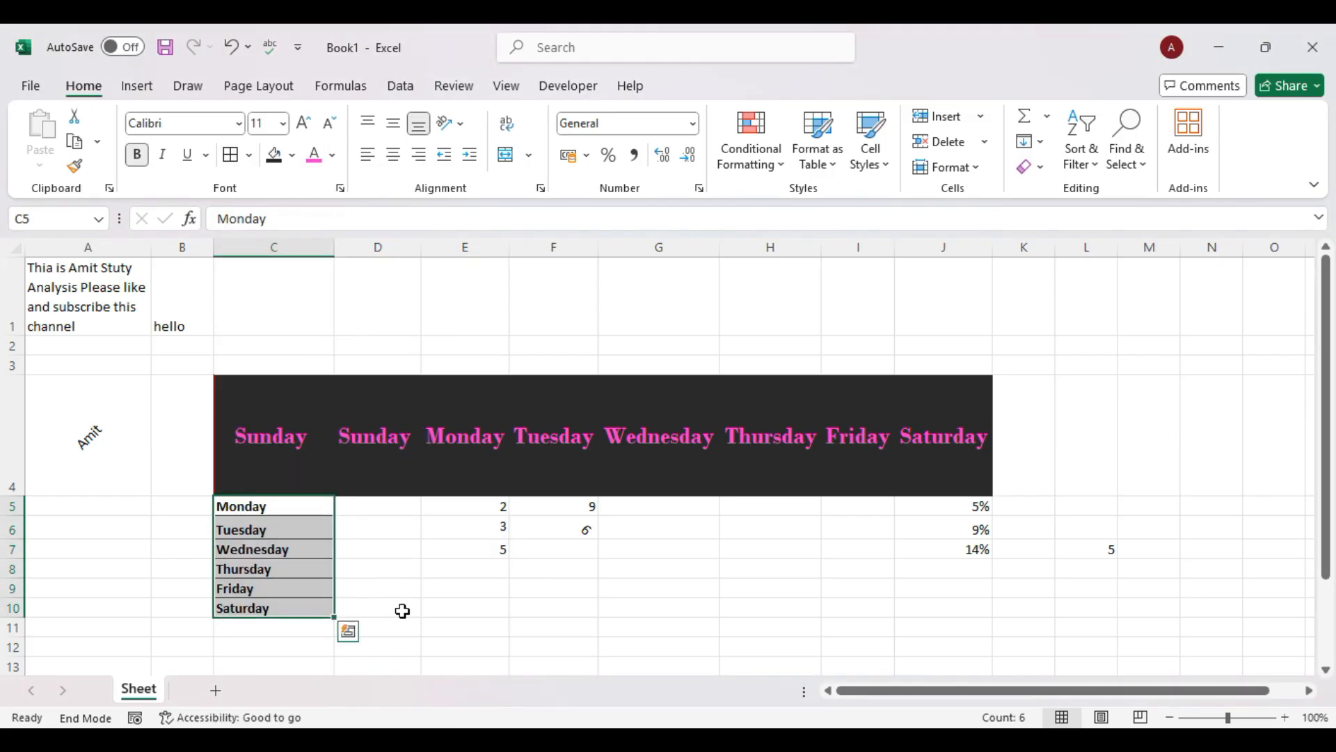
pyautogui.click(502, 628)
pyautogui.moveTo(325, 510); pyautogui.dragTo(315, 609)
# Add a Text That Contains rule highlighting 'Monday' in C5:C10 with Light Red Fill.
pyautogui.click(784, 171)
pyautogui.moveTo(887, 204)
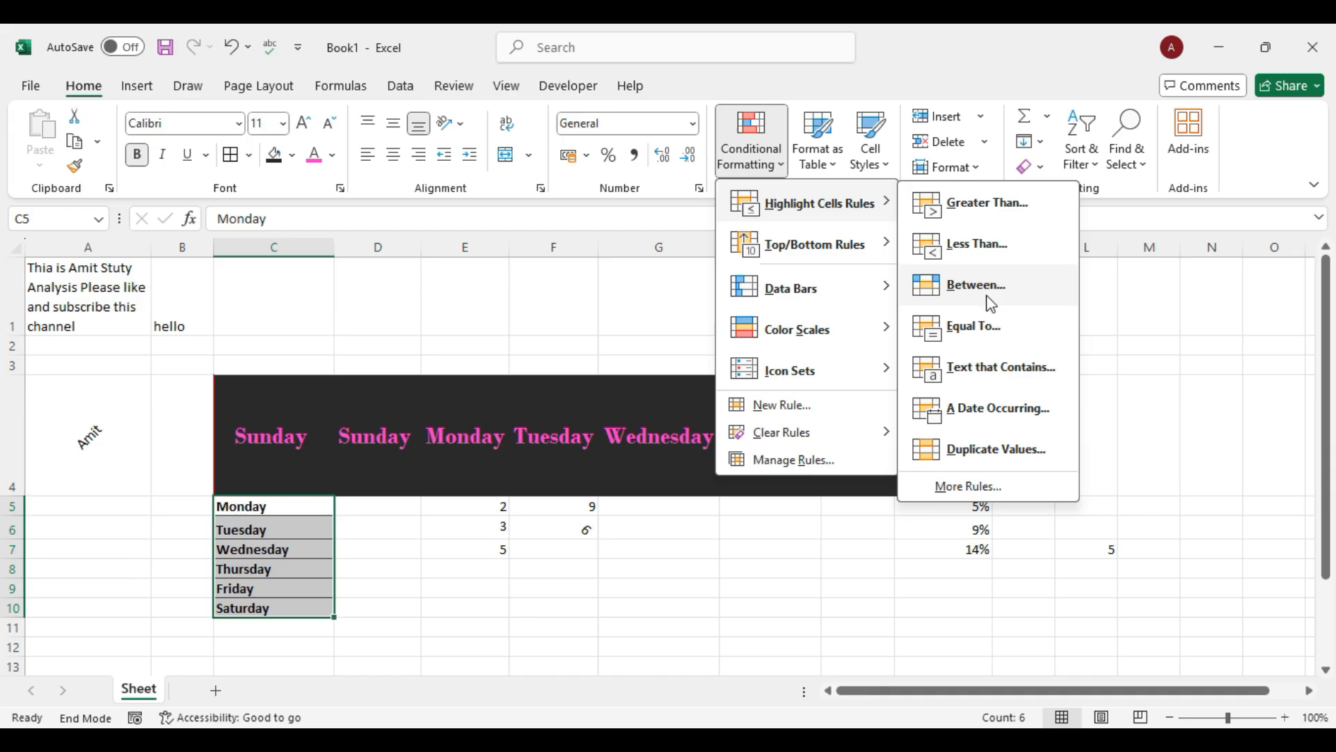
pyautogui.click(1013, 380)
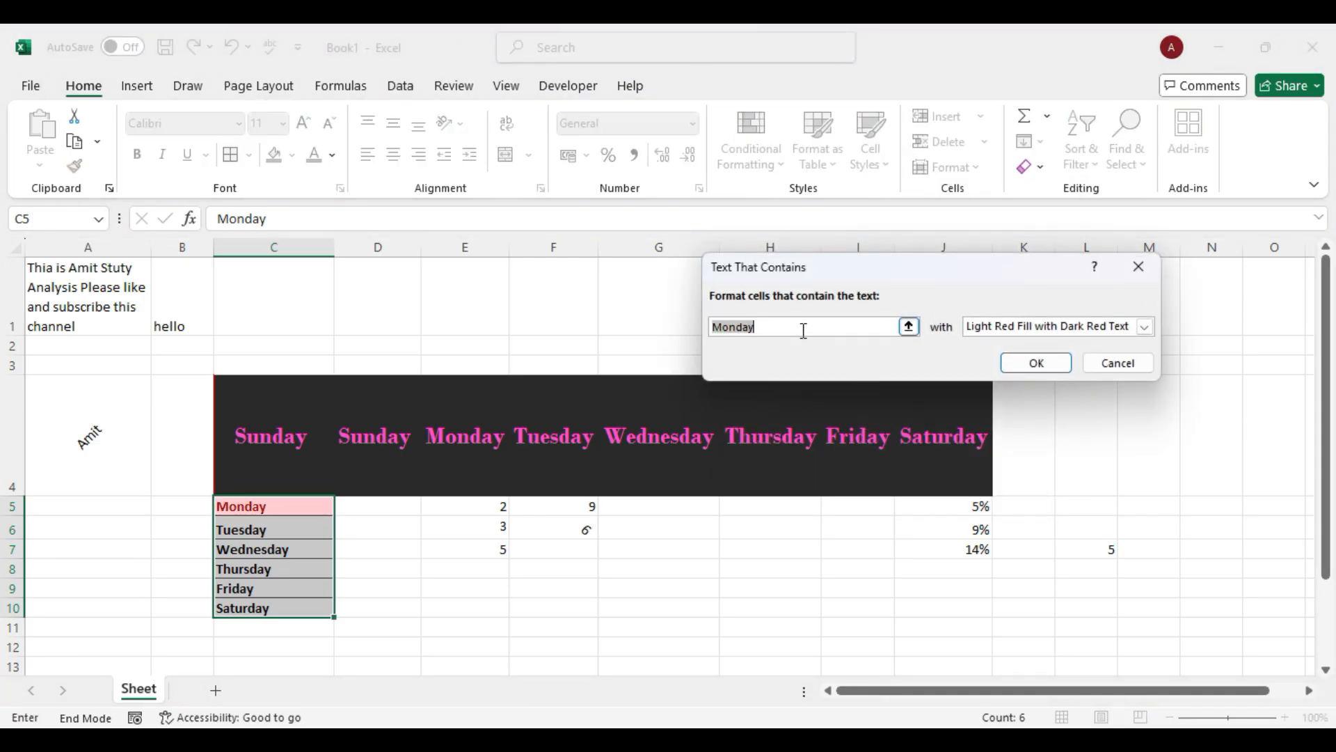
pyautogui.click(1145, 327)
pyautogui.click(1013, 382)
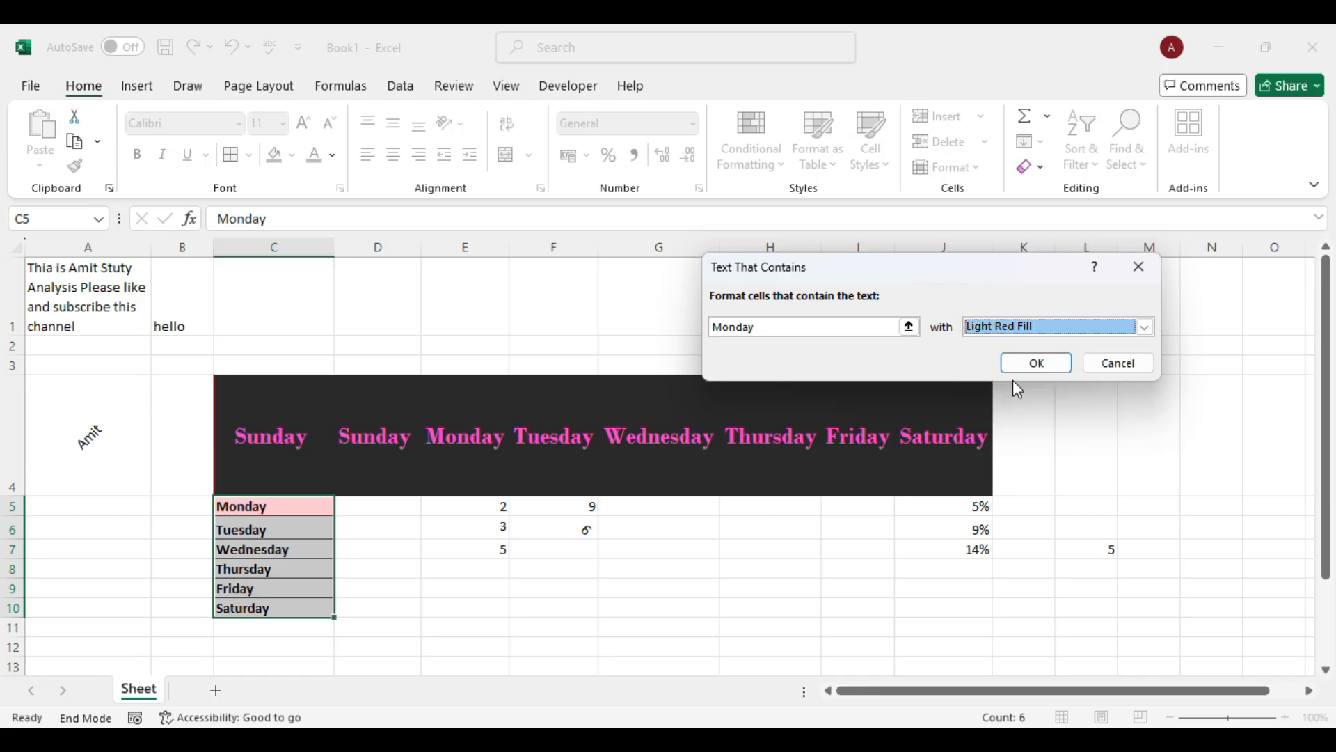
pyautogui.click(1036, 363)
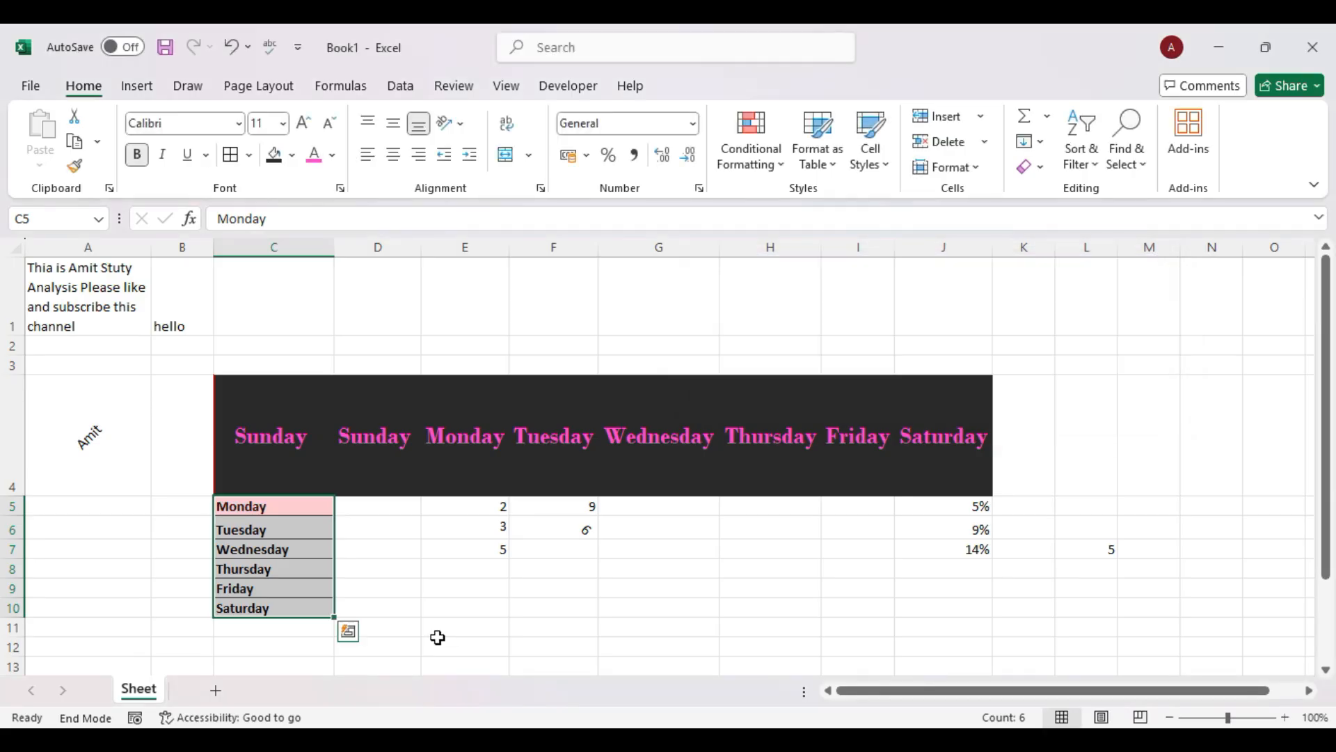
pyautogui.click(438, 644)
# Start another Text That Contains rule on C5:C10 and choose Custom Format.
pyautogui.moveTo(301, 510); pyautogui.dragTo(298, 607)
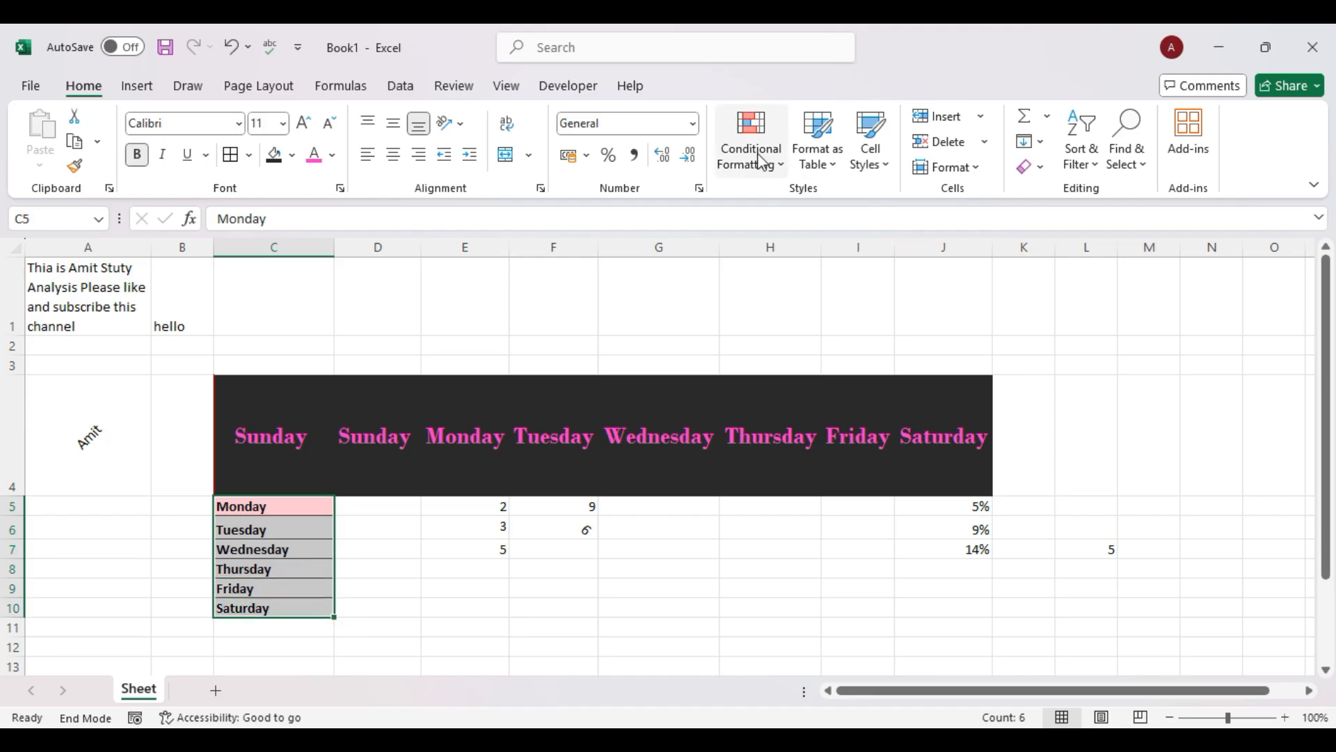
pyautogui.click(770, 174)
pyautogui.moveTo(836, 207)
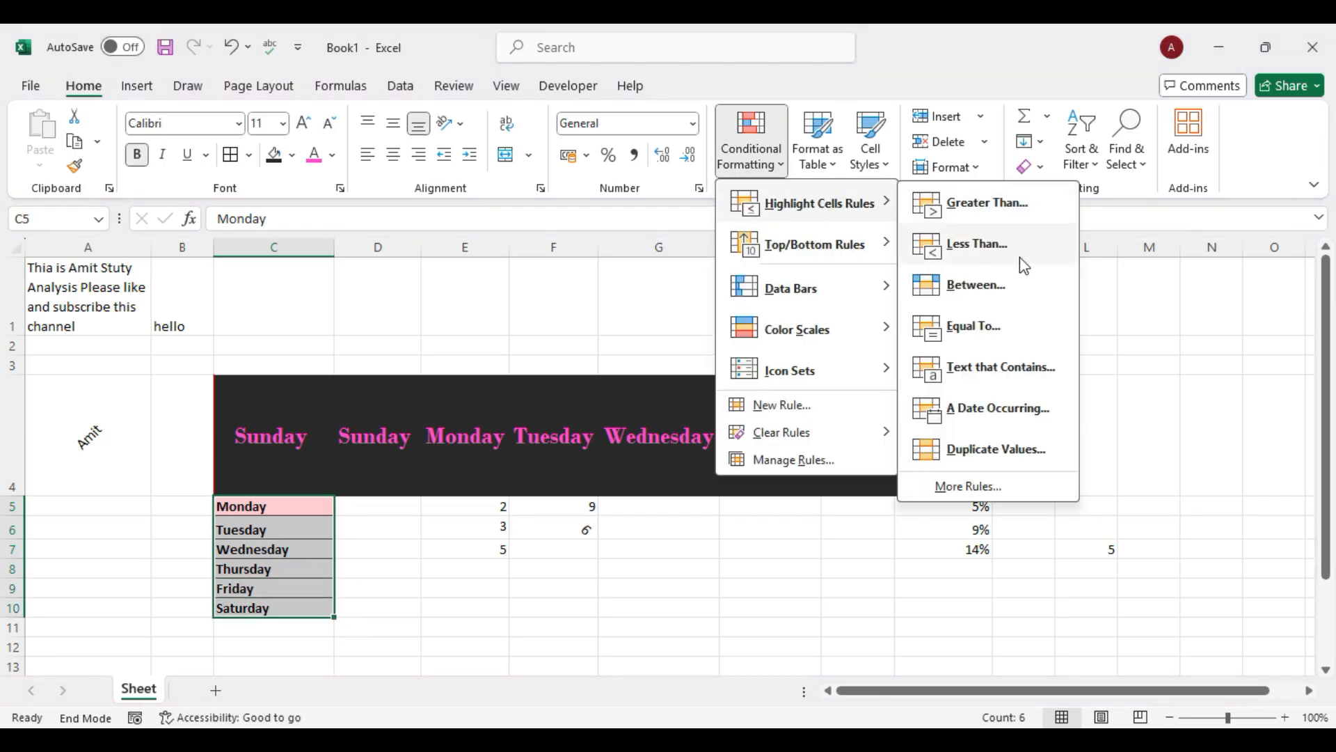
pyautogui.click(1001, 374)
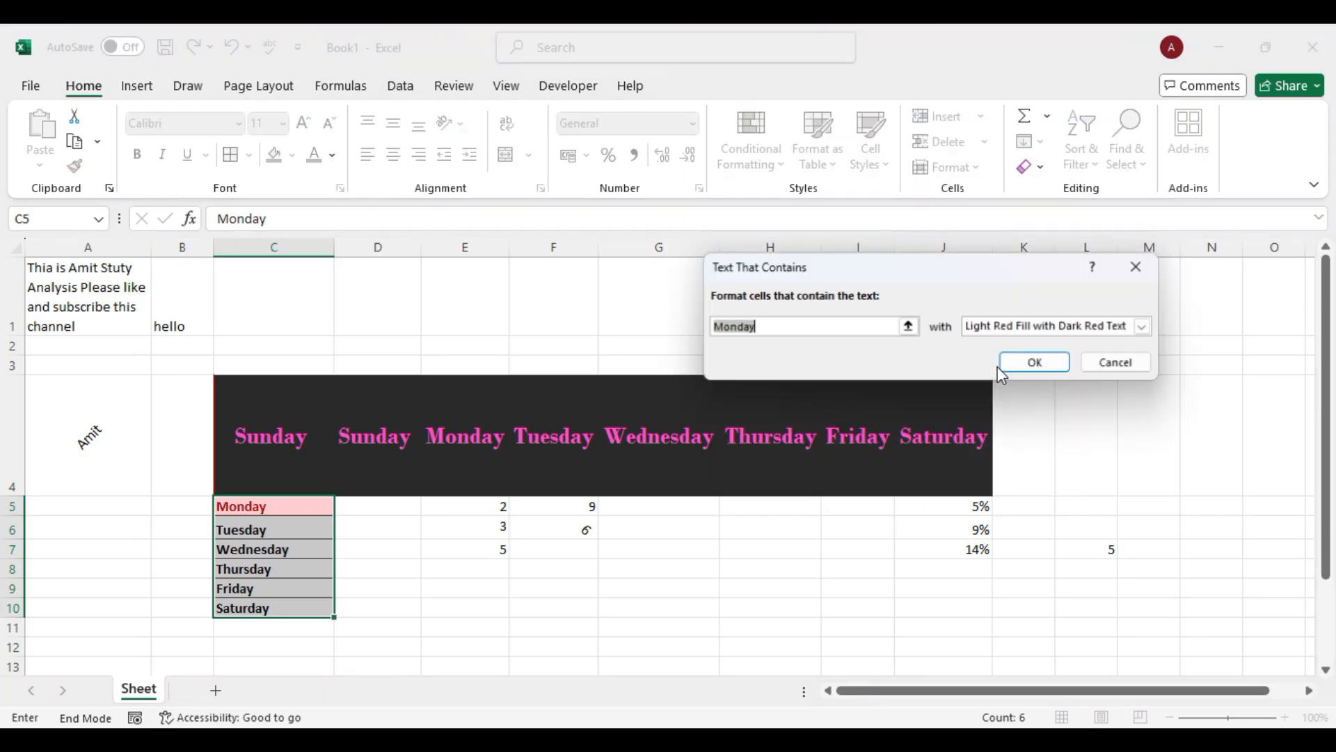
pyautogui.click(1145, 327)
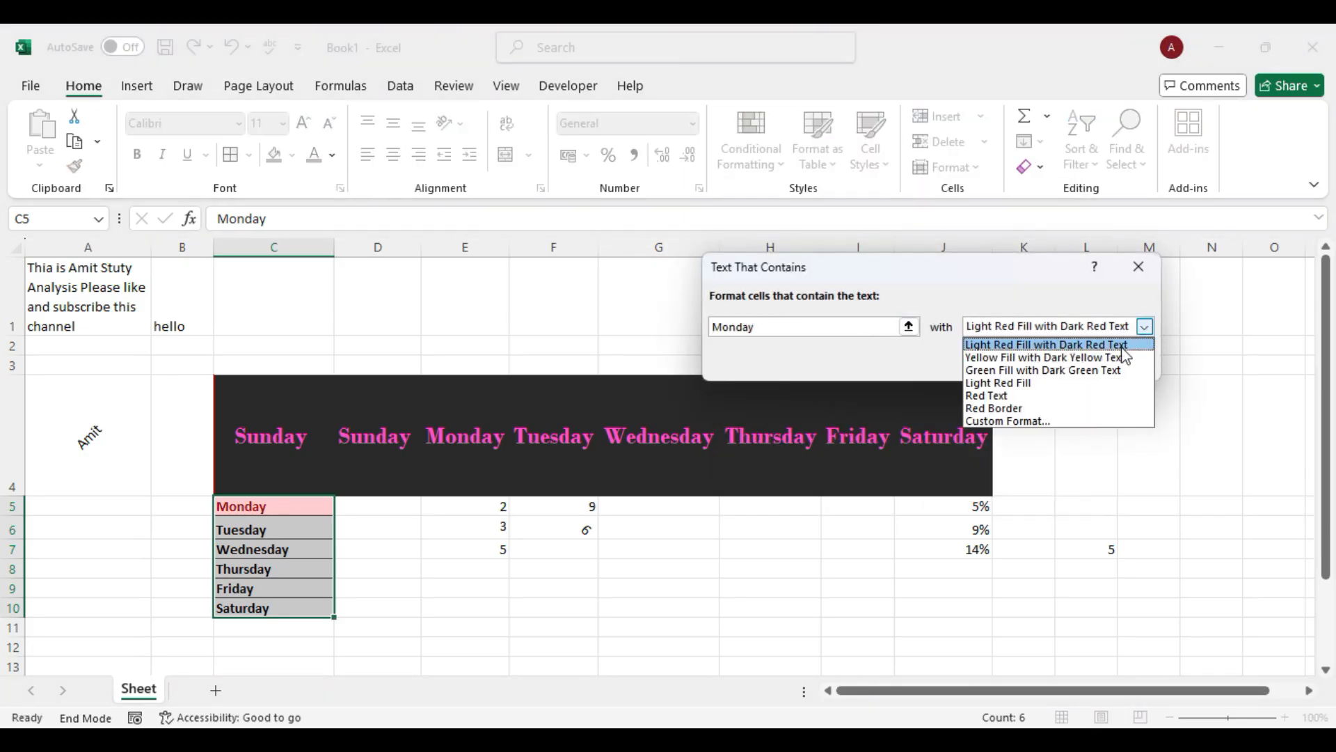
pyautogui.click(1020, 421)
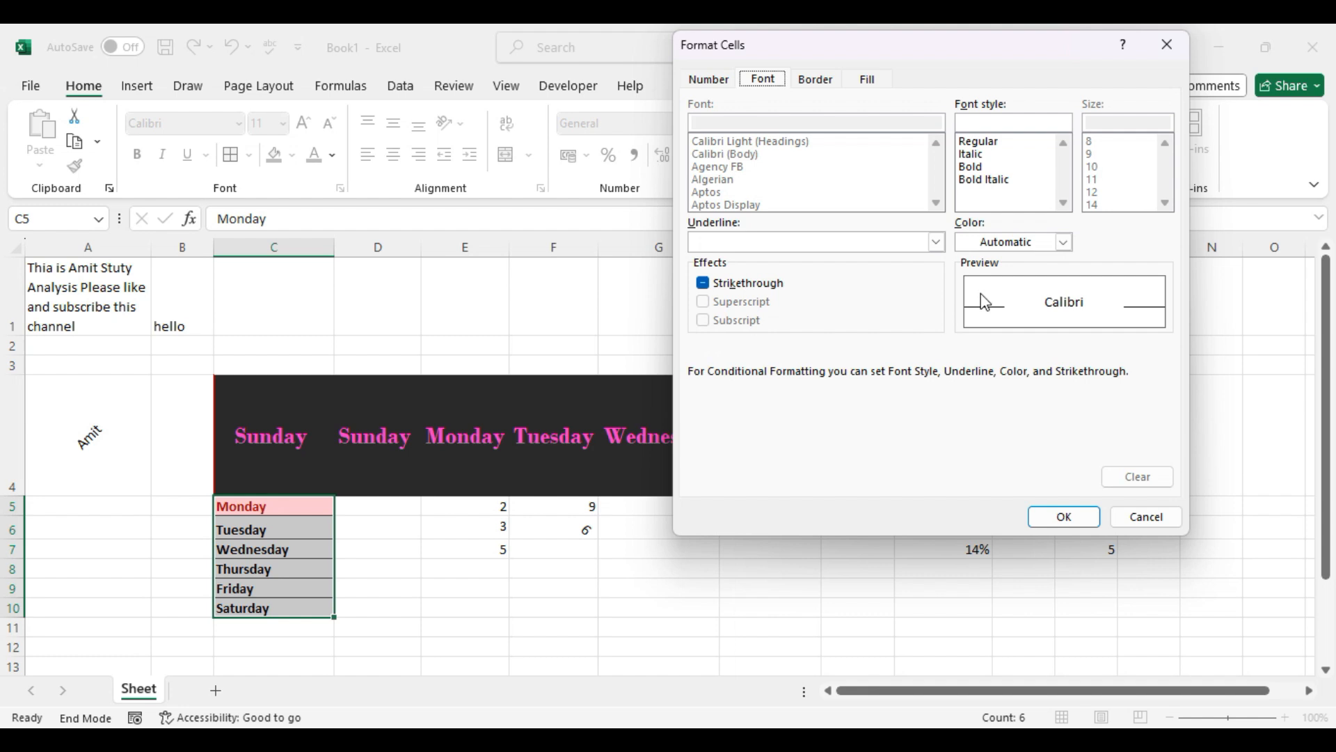
# Pick a yellow fill in Format Cells and apply the Monday rule.
pyautogui.click(705, 80)
pyautogui.click(762, 81)
pyautogui.click(800, 82)
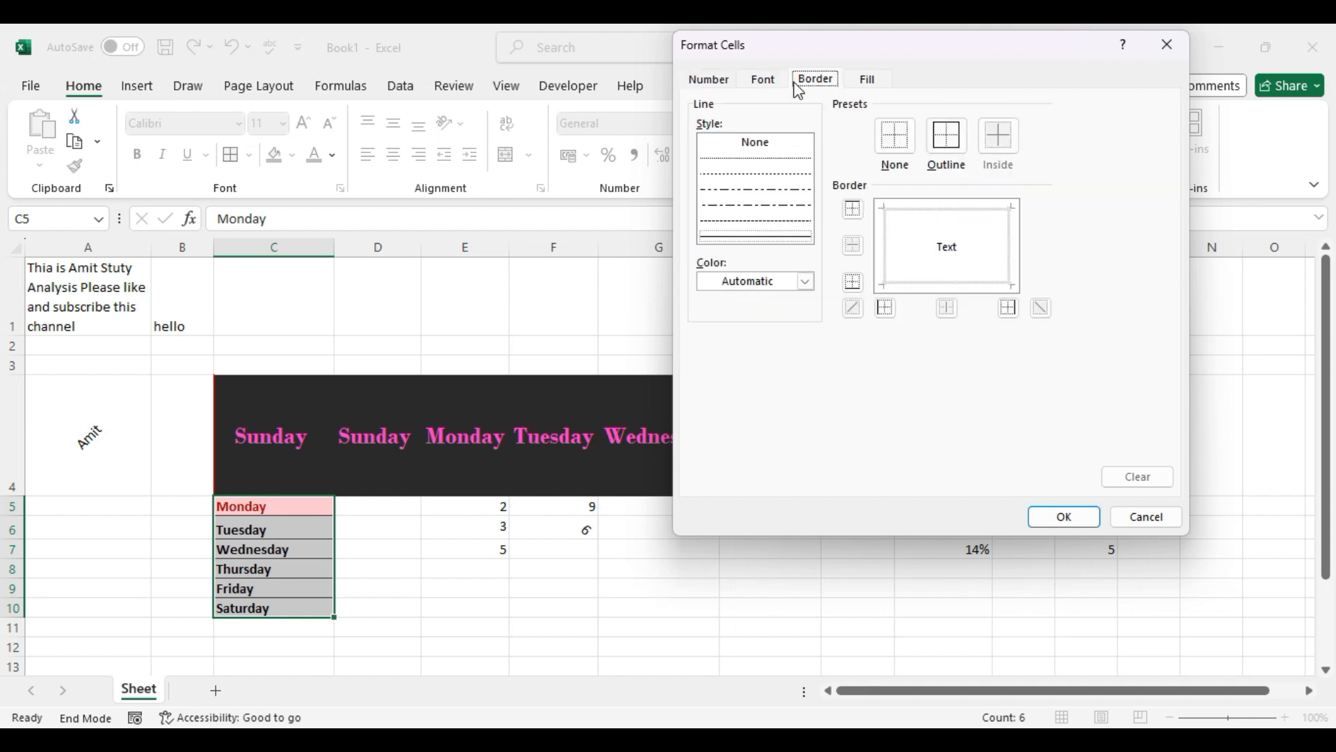
pyautogui.click(863, 80)
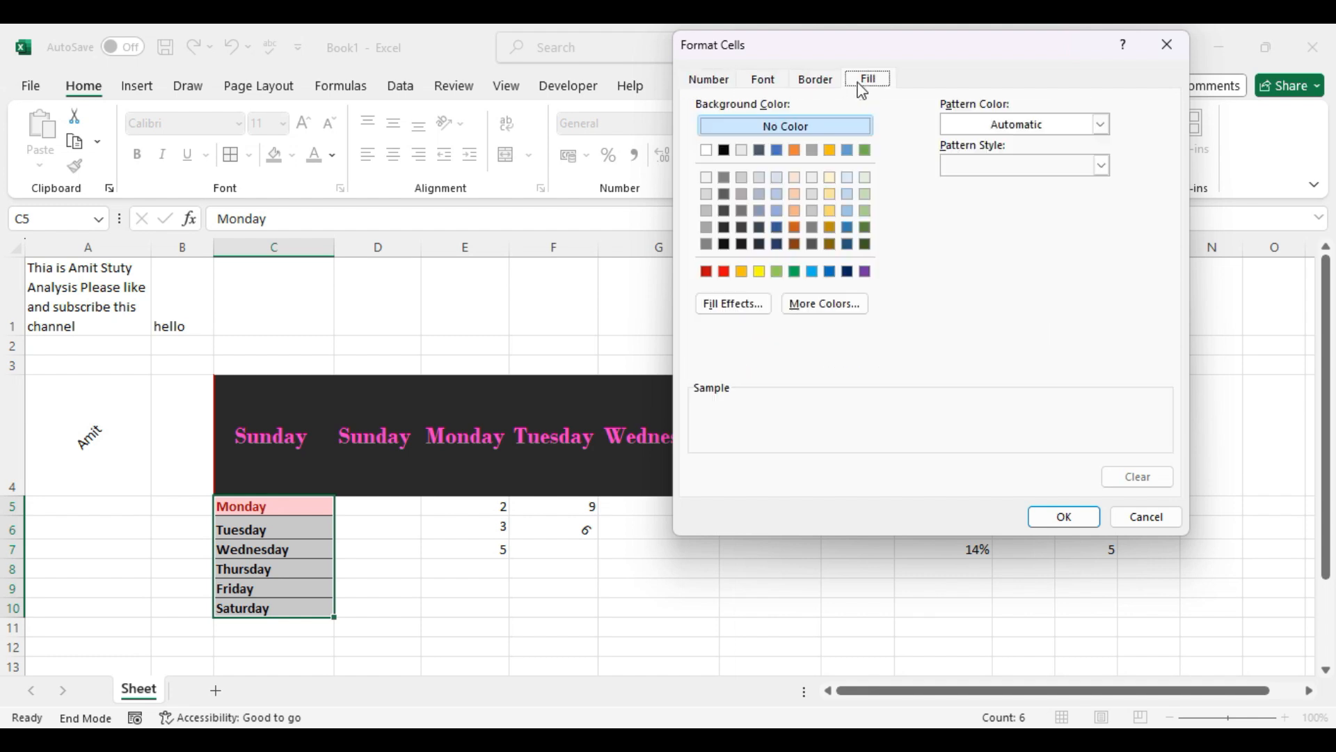
pyautogui.click(760, 271)
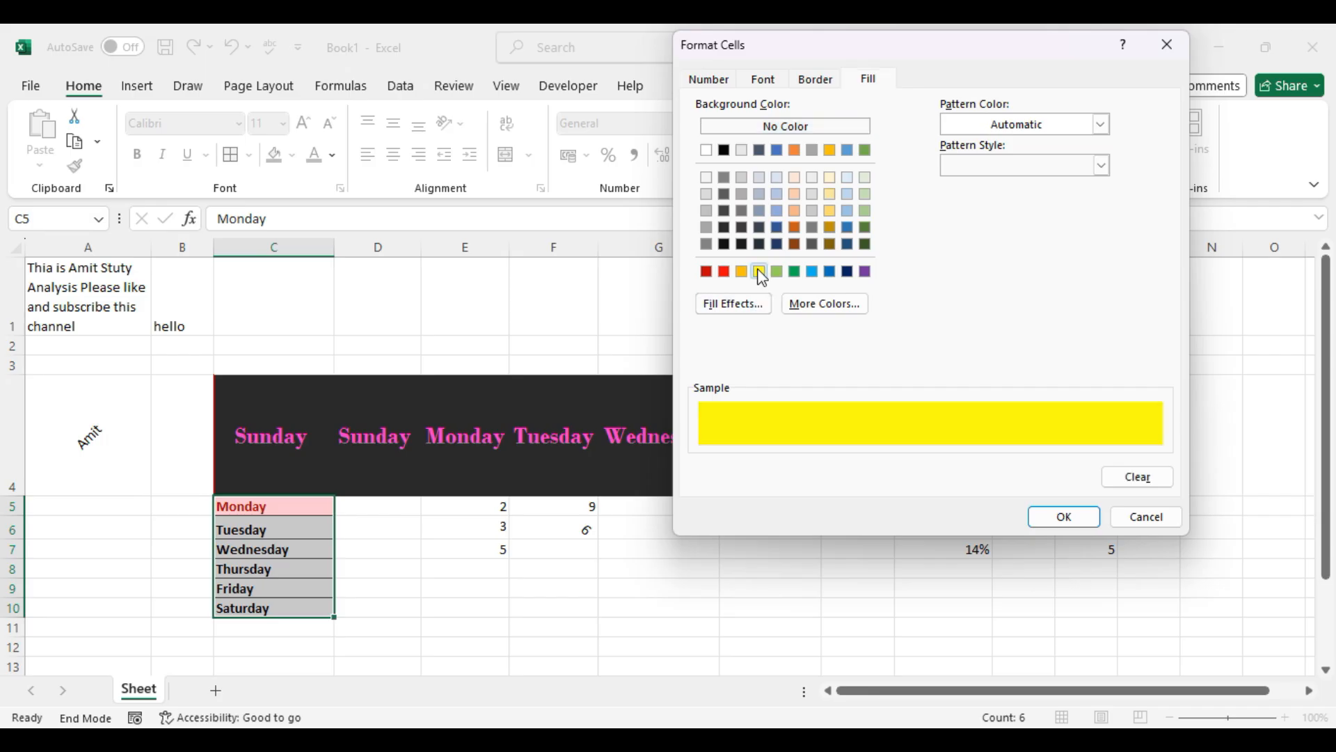
pyautogui.click(1062, 517)
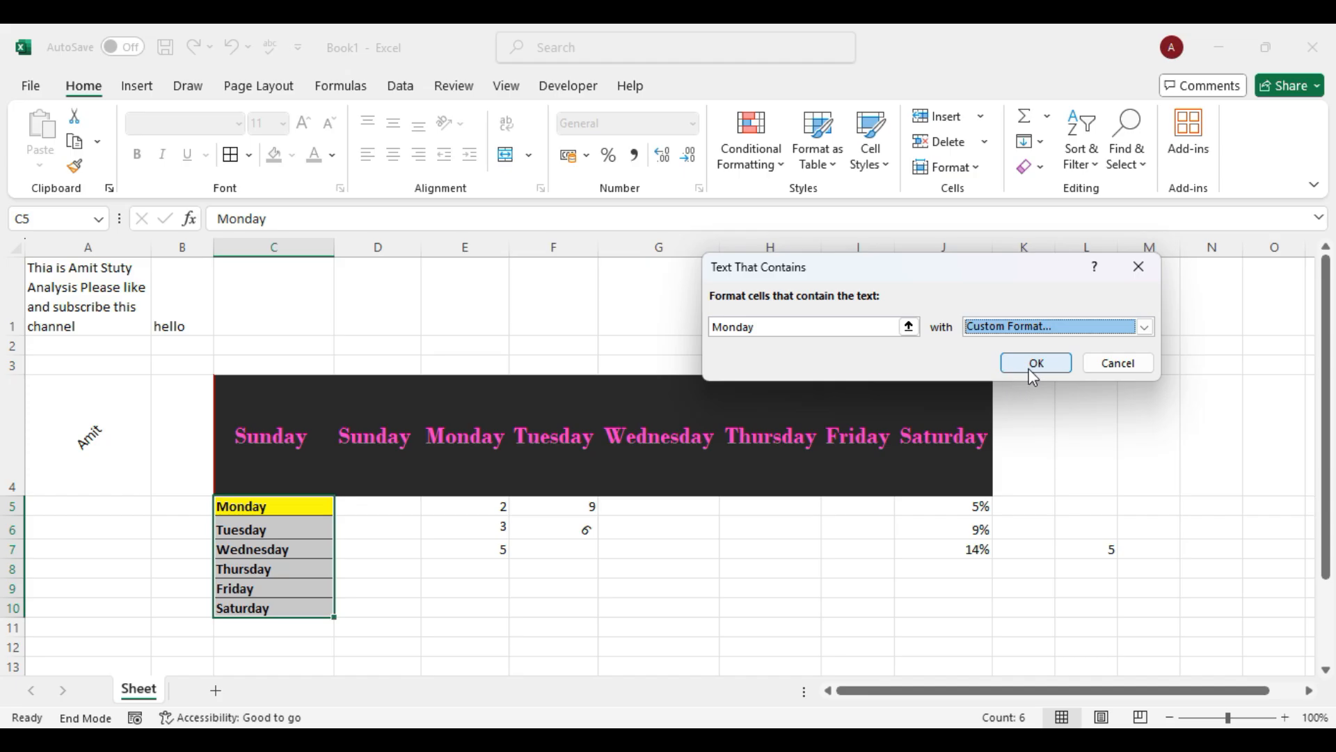
pyautogui.click(1030, 364)
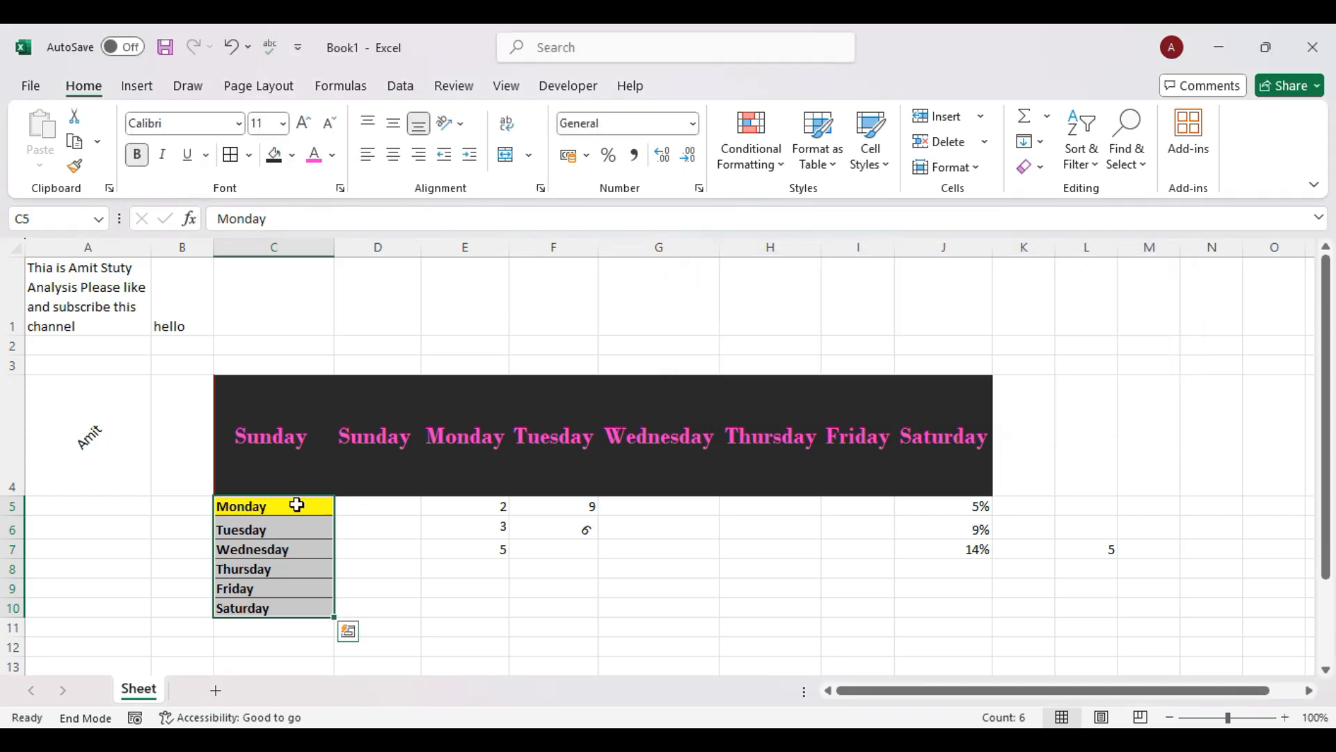
pyautogui.moveTo(265, 508); pyautogui.dragTo(277, 599)
pyautogui.click(773, 171)
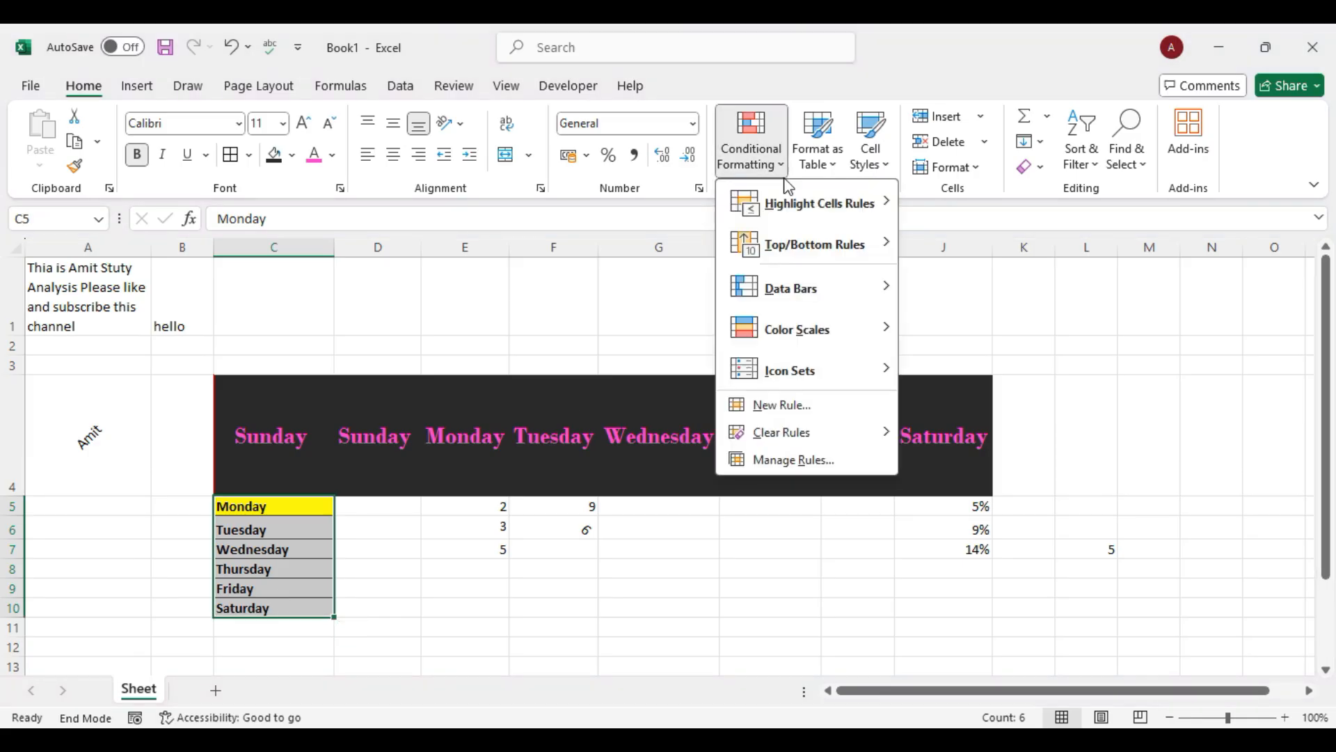
pyautogui.moveTo(838, 220)
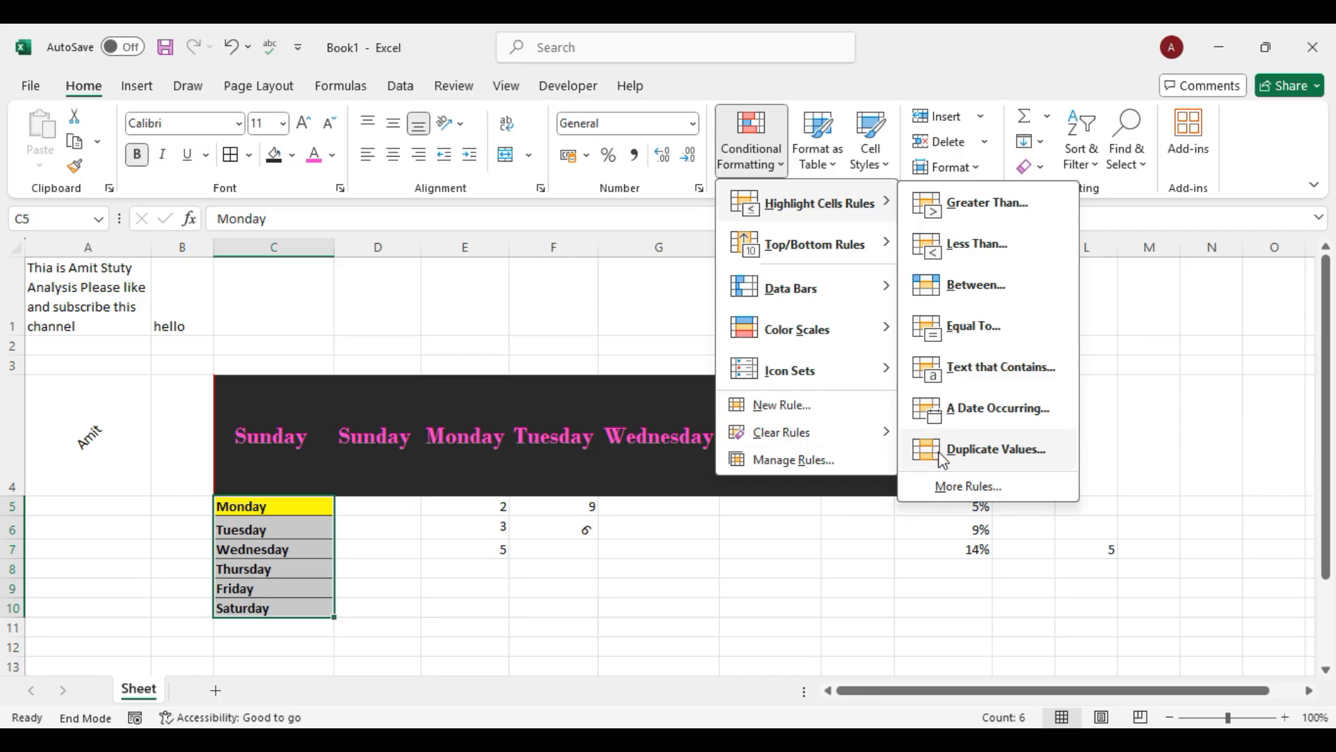
pyautogui.click(975, 491)
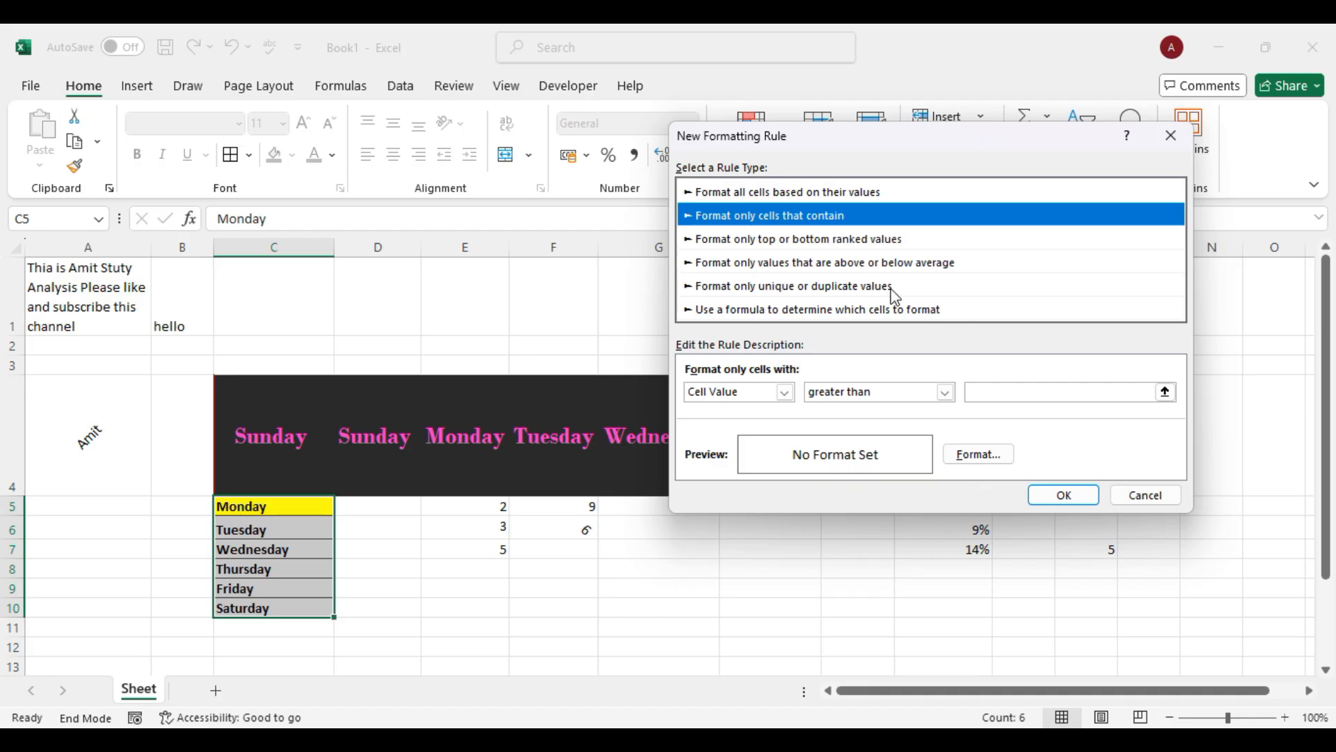
pyautogui.click(1147, 495)
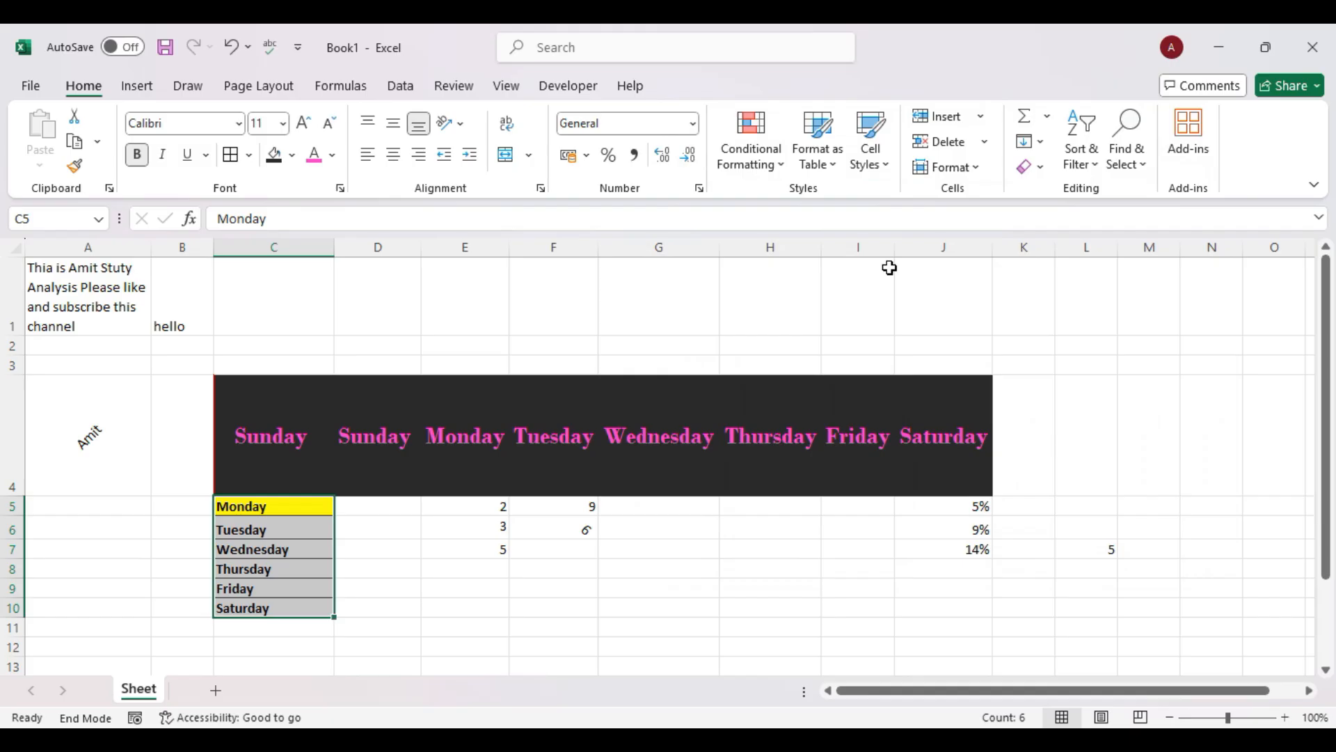
pyautogui.click(783, 174)
pyautogui.moveTo(866, 263)
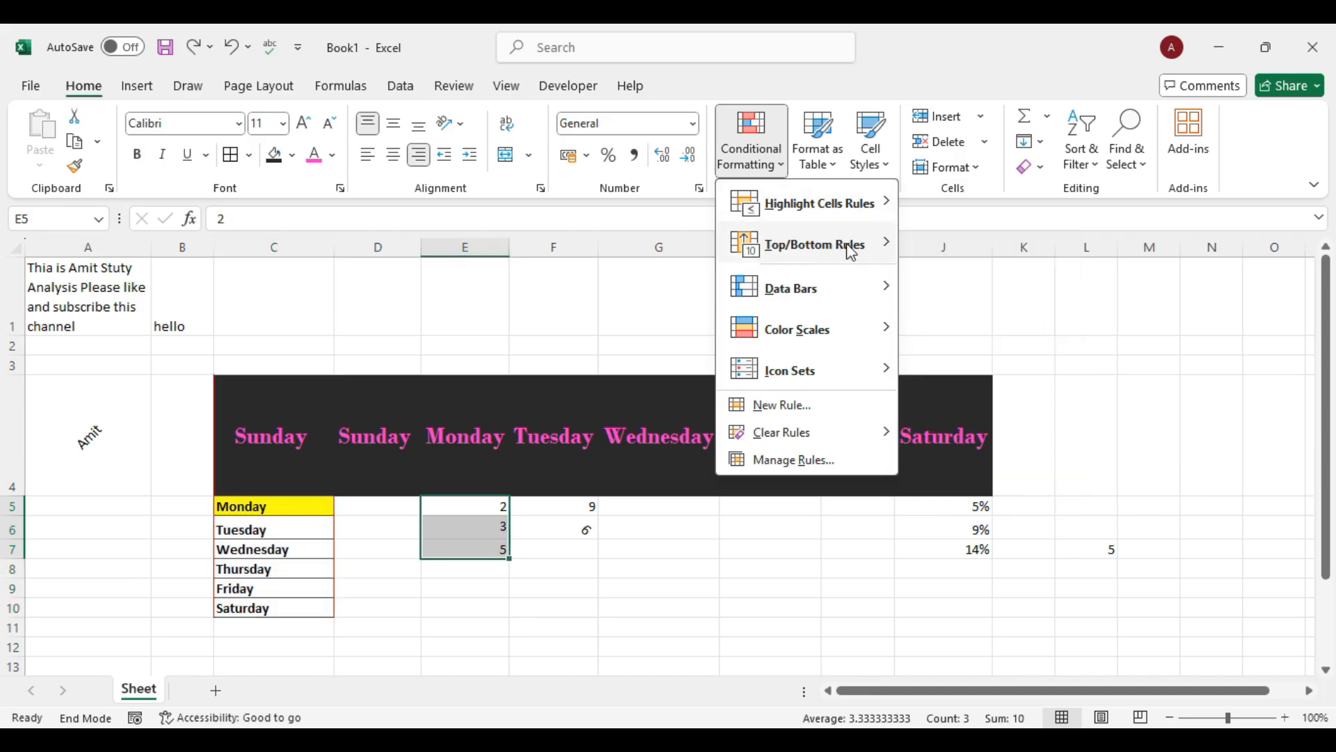
pyautogui.moveTo(858, 256)
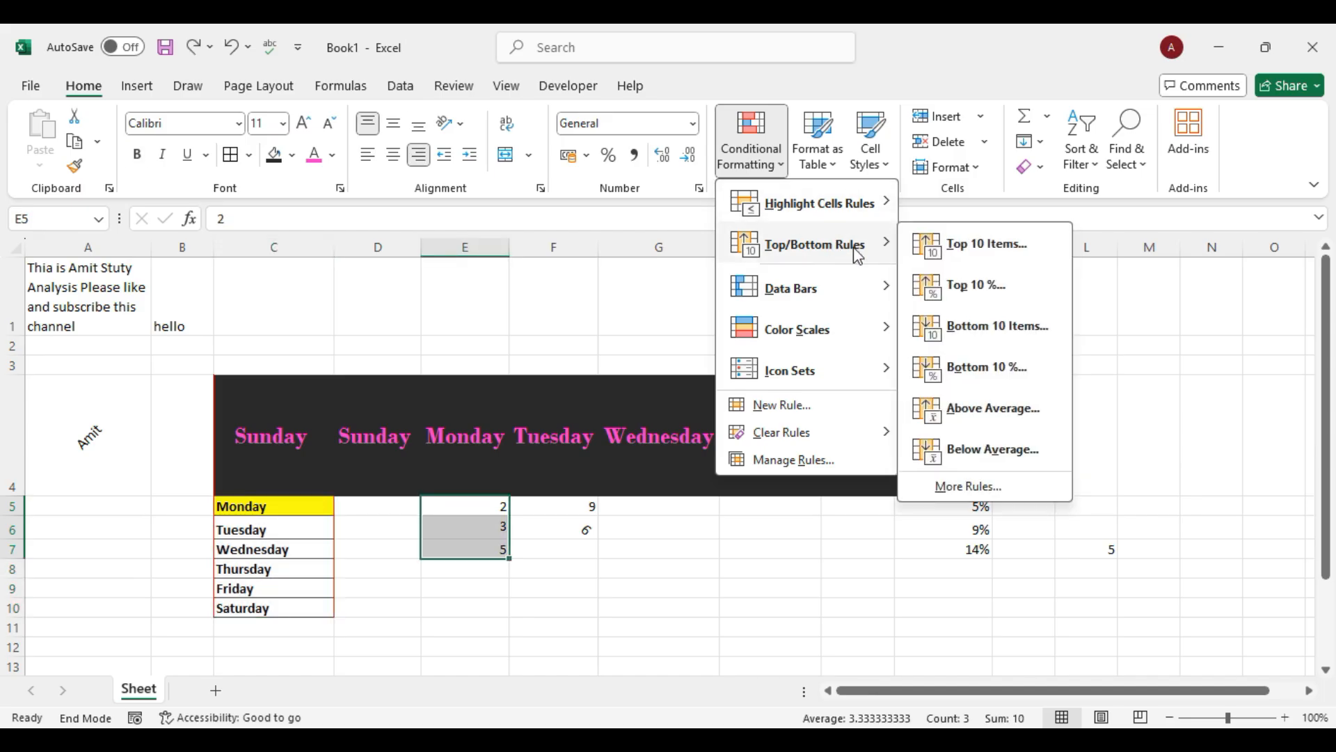
pyautogui.click(675, 576)
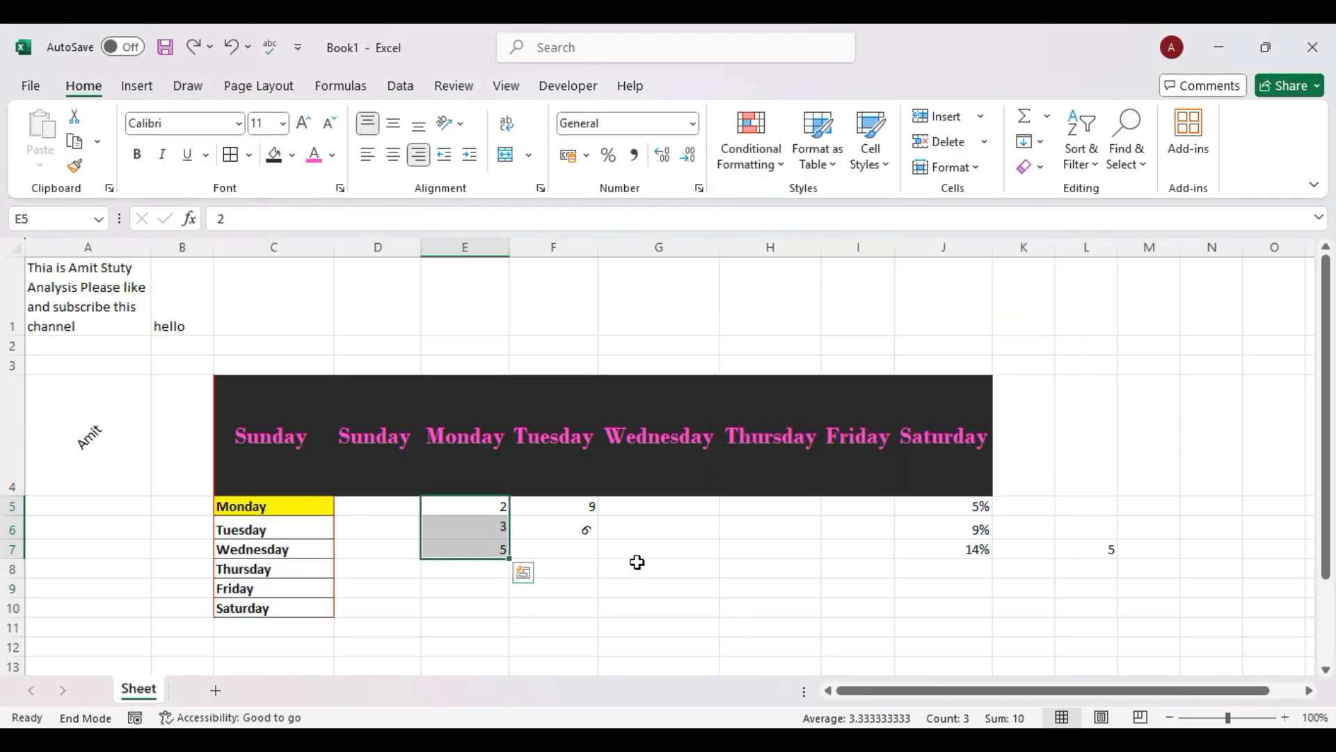
pyautogui.doubleClick(472, 507)
pyautogui.click(650, 510)
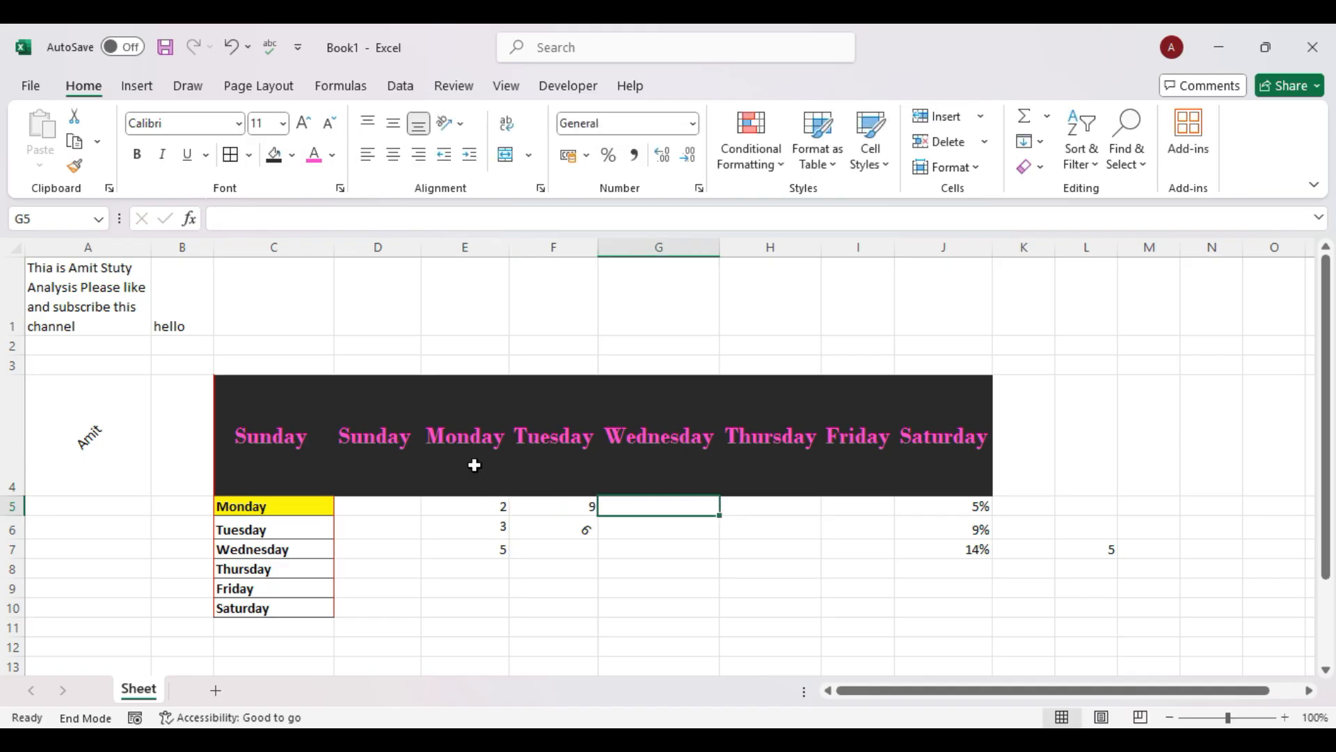
# Apply a Top 10% highlight rule to the day names in C5:C10.
pyautogui.click(282, 505)
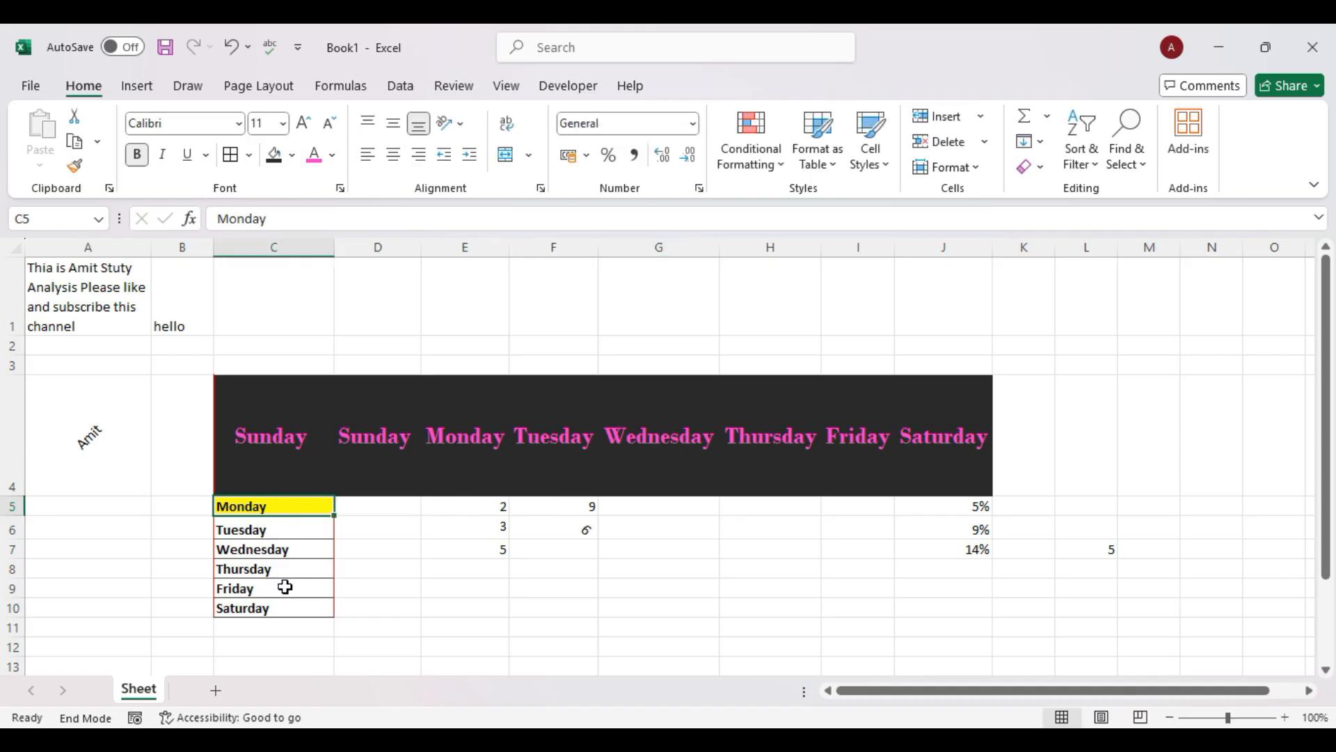
pyautogui.moveTo(278, 504); pyautogui.dragTo(283, 606)
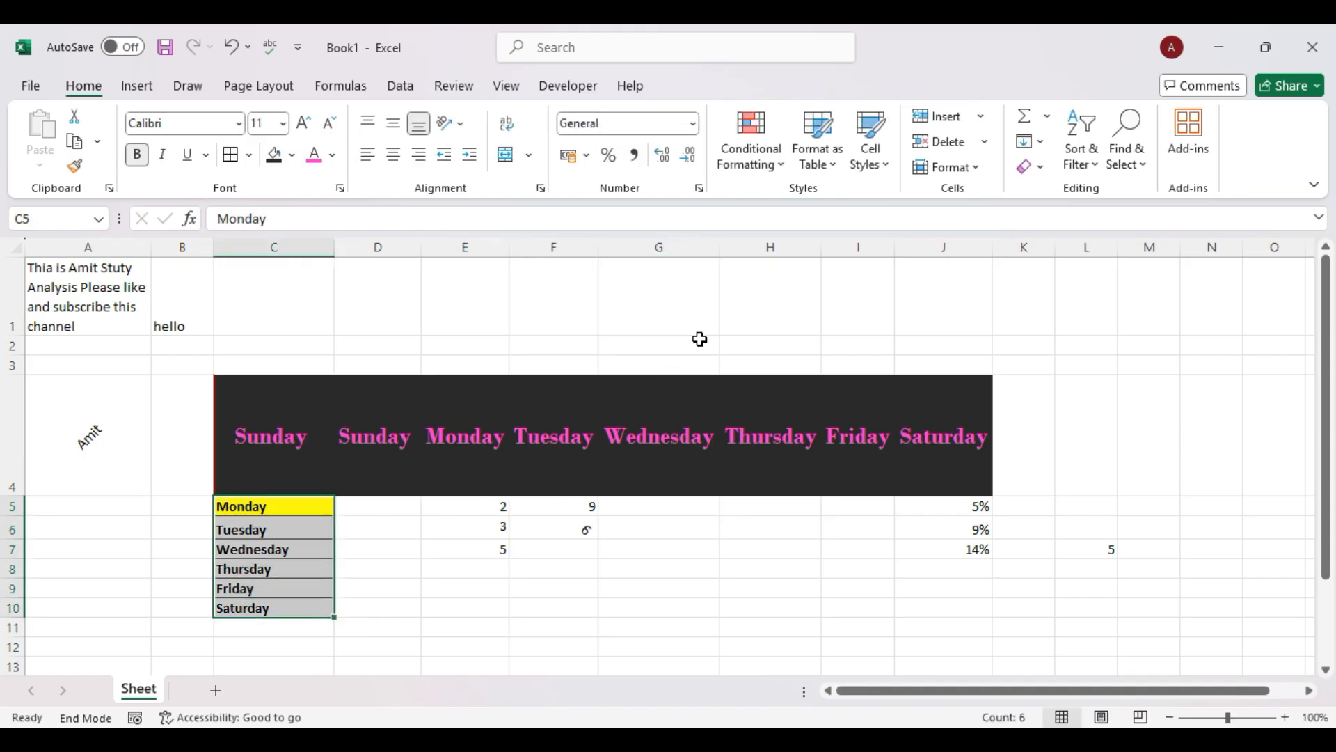
pyautogui.click(766, 167)
pyautogui.moveTo(870, 258)
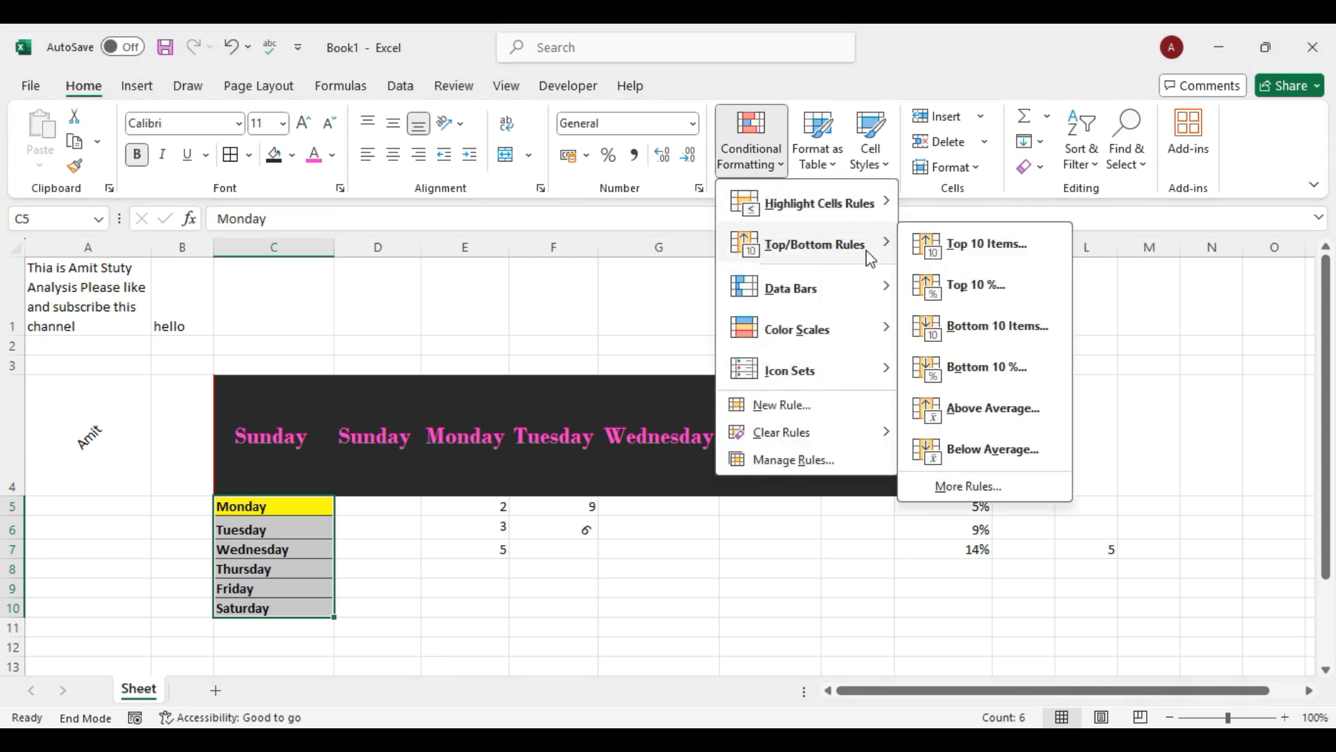
pyautogui.click(994, 291)
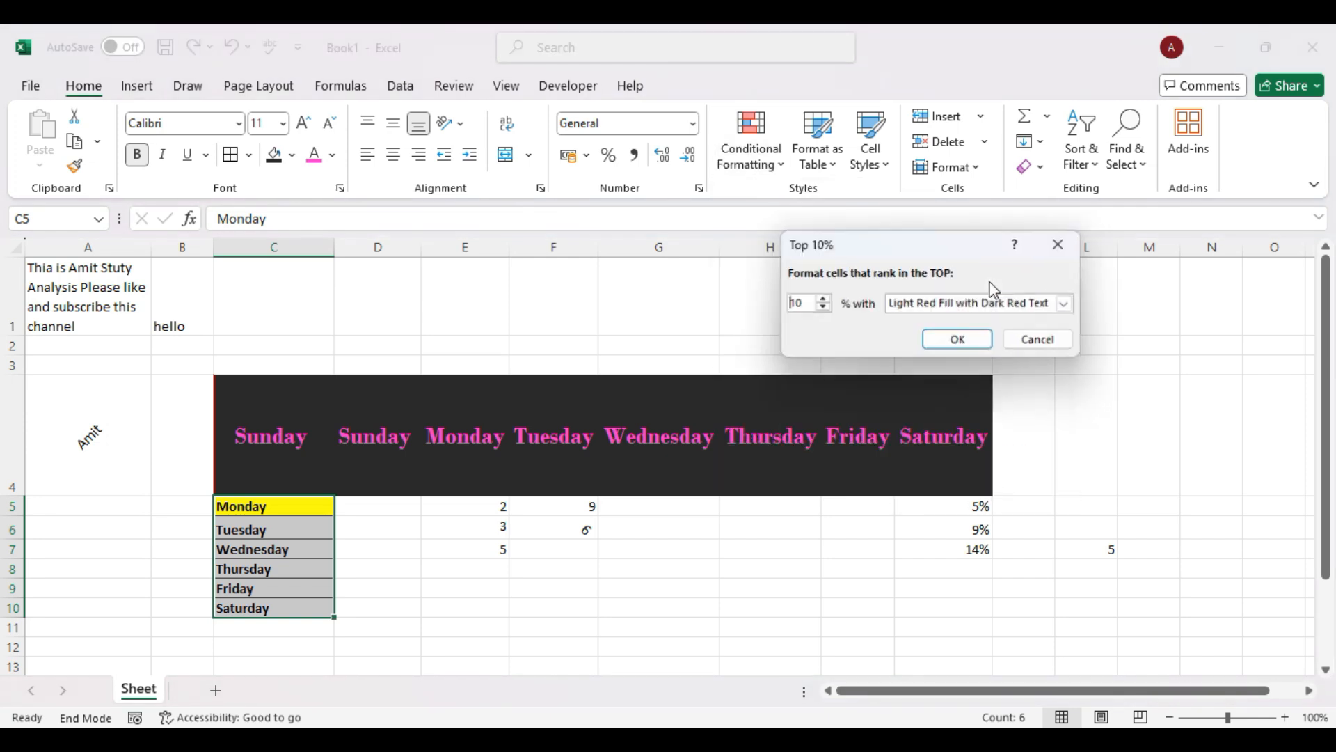
pyautogui.click(961, 341)
pyautogui.click(444, 589)
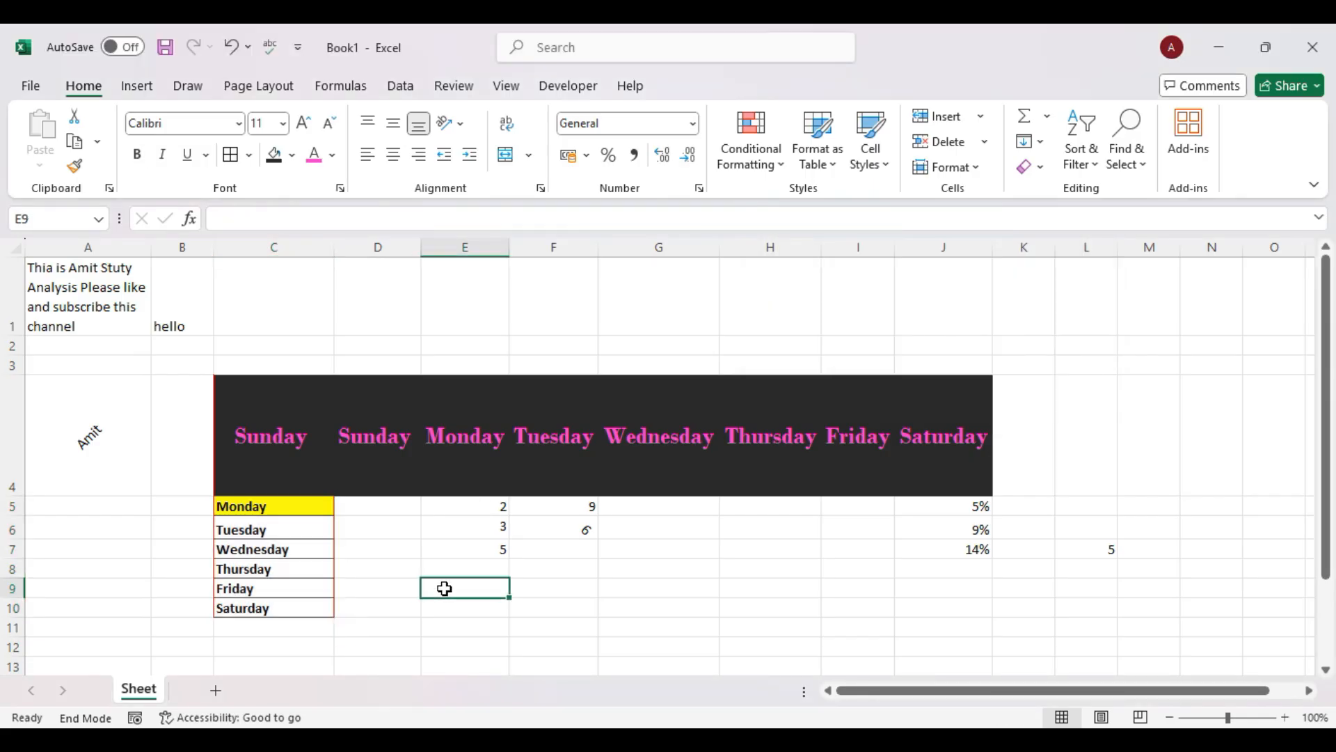
# Apply a Bottom 10% highlight rule to C5:C10.
pyautogui.moveTo(286, 506); pyautogui.dragTo(292, 616)
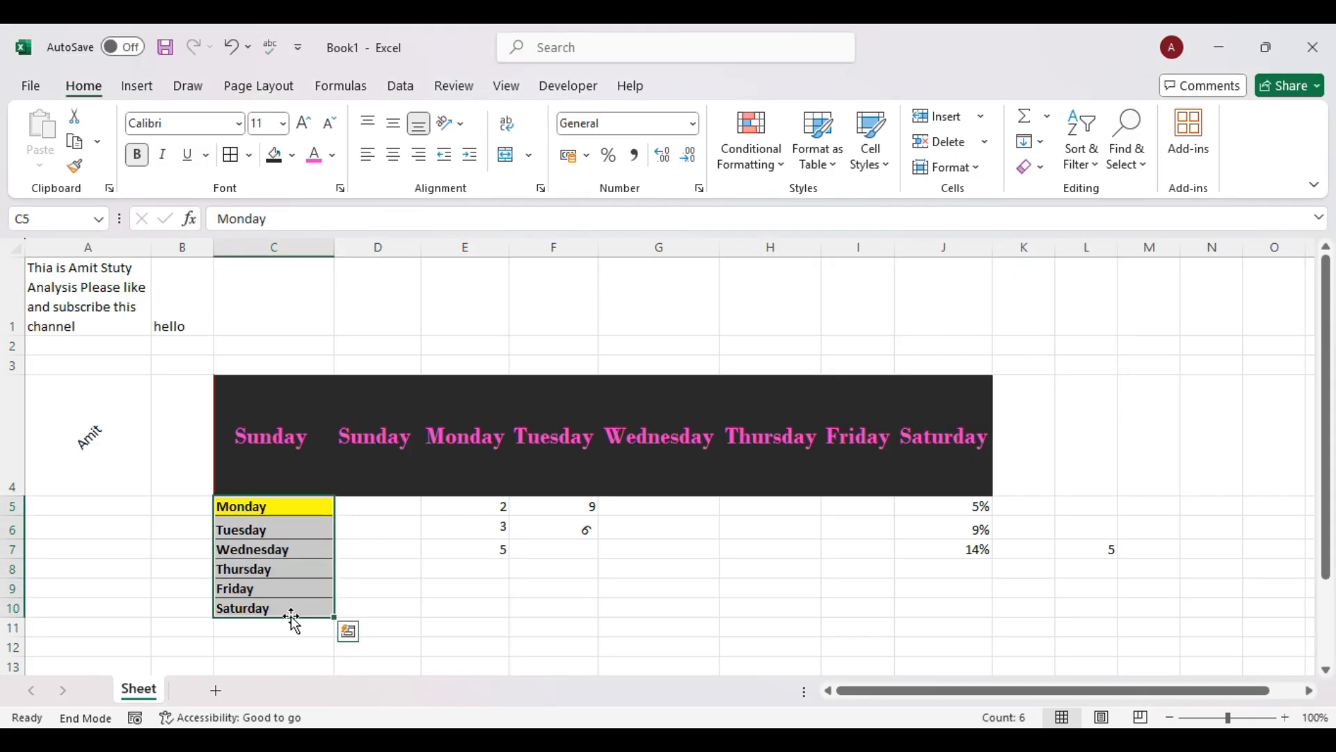
pyautogui.click(751, 150)
pyautogui.moveTo(856, 243)
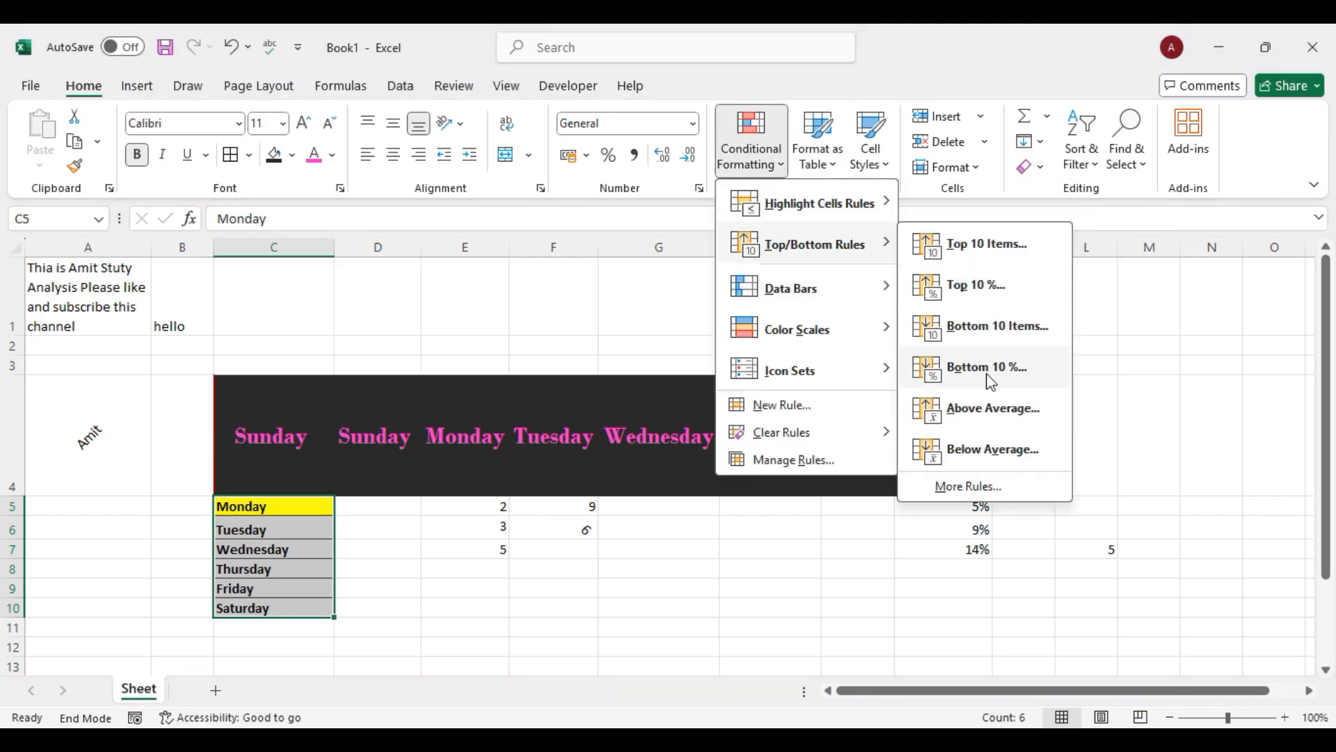
pyautogui.click(990, 369)
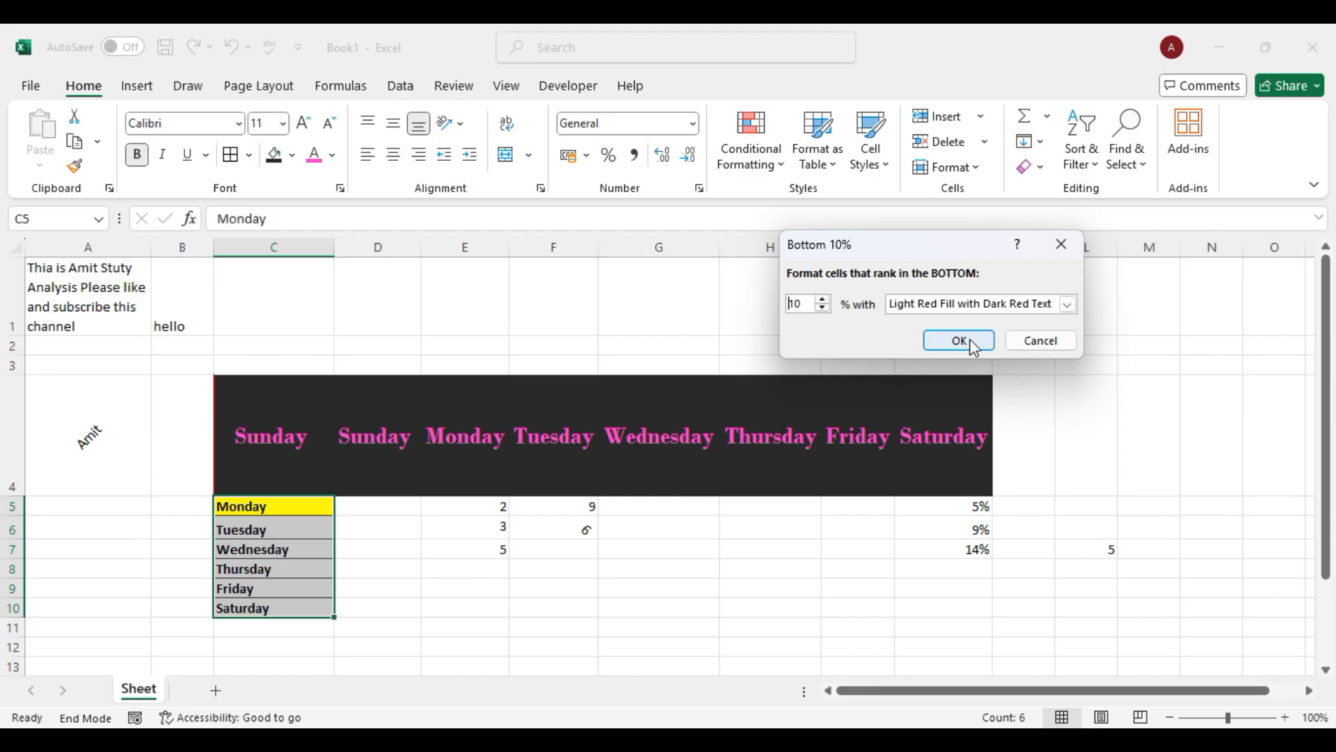
pyautogui.click(960, 340)
pyautogui.click(392, 586)
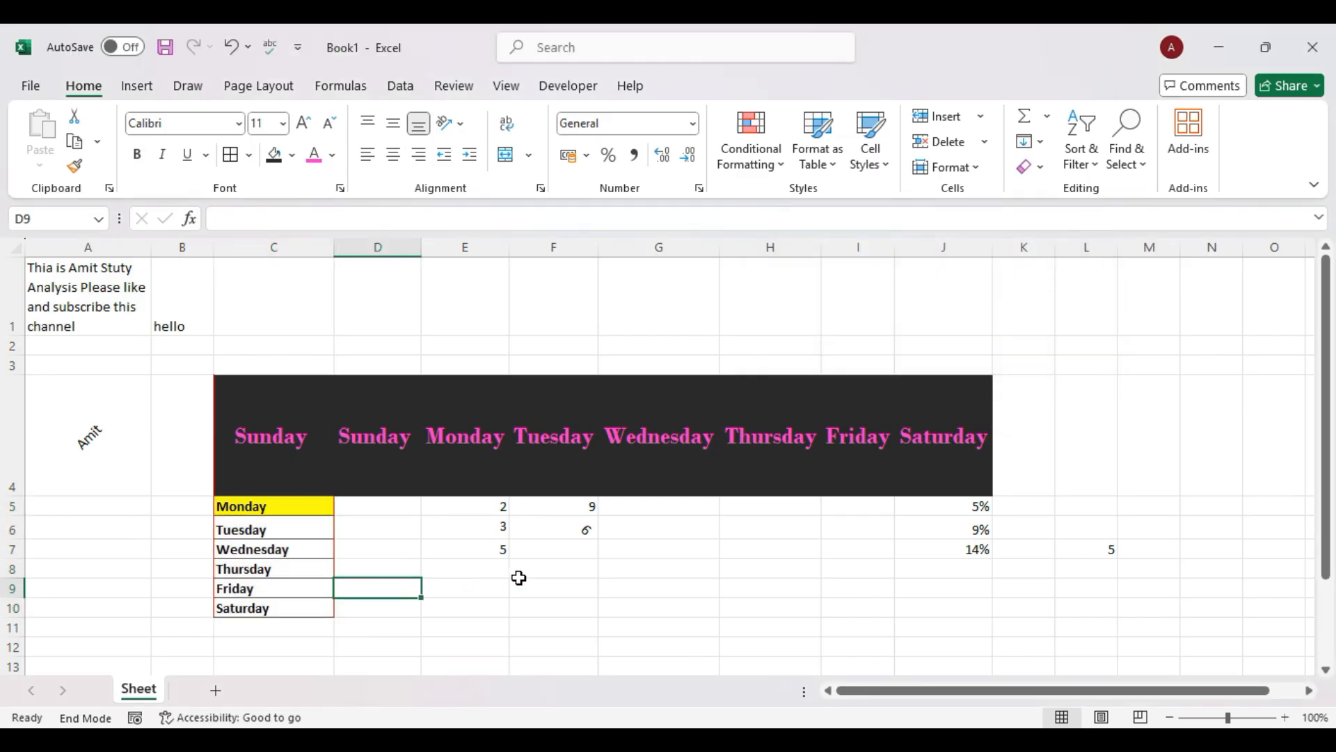
# Apply Top Items and Top 10% rules with light red fill to E5:E7 (2, 3, 5).
pyautogui.moveTo(470, 506); pyautogui.dragTo(486, 553)
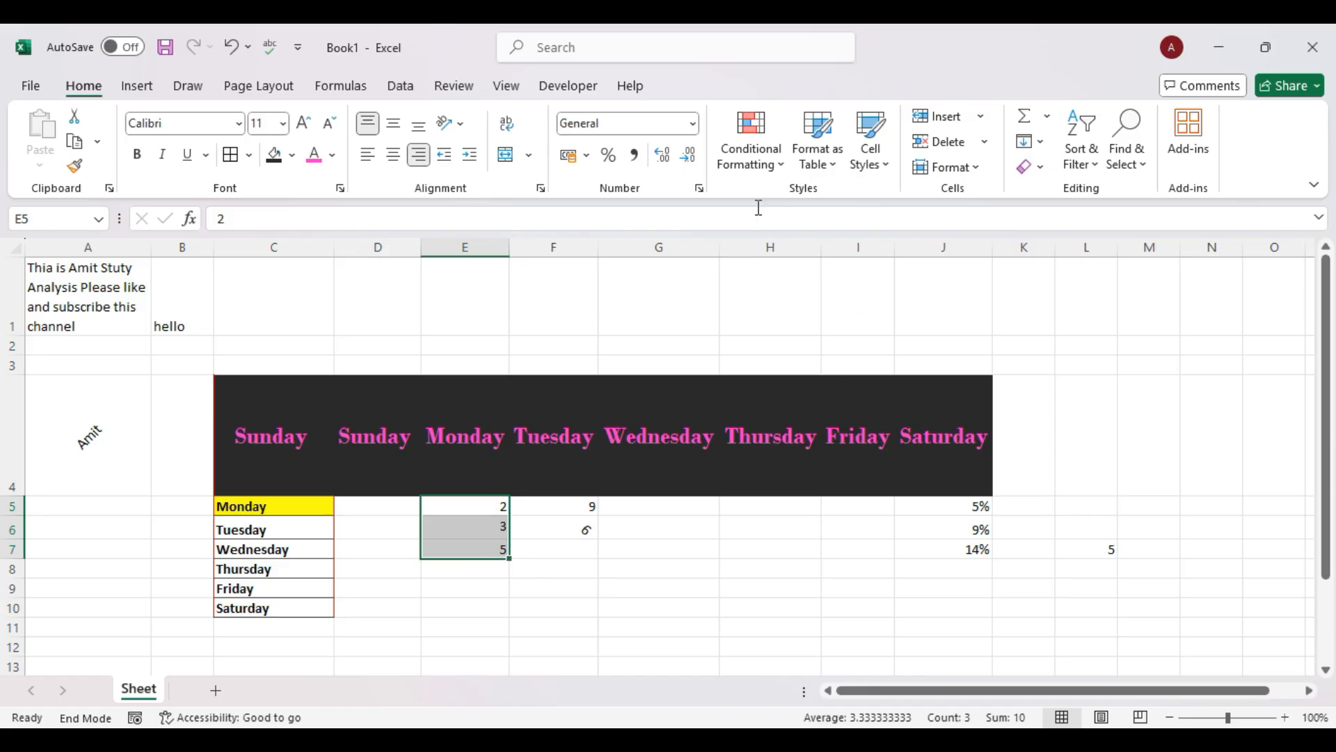
pyautogui.click(753, 160)
pyautogui.moveTo(846, 266)
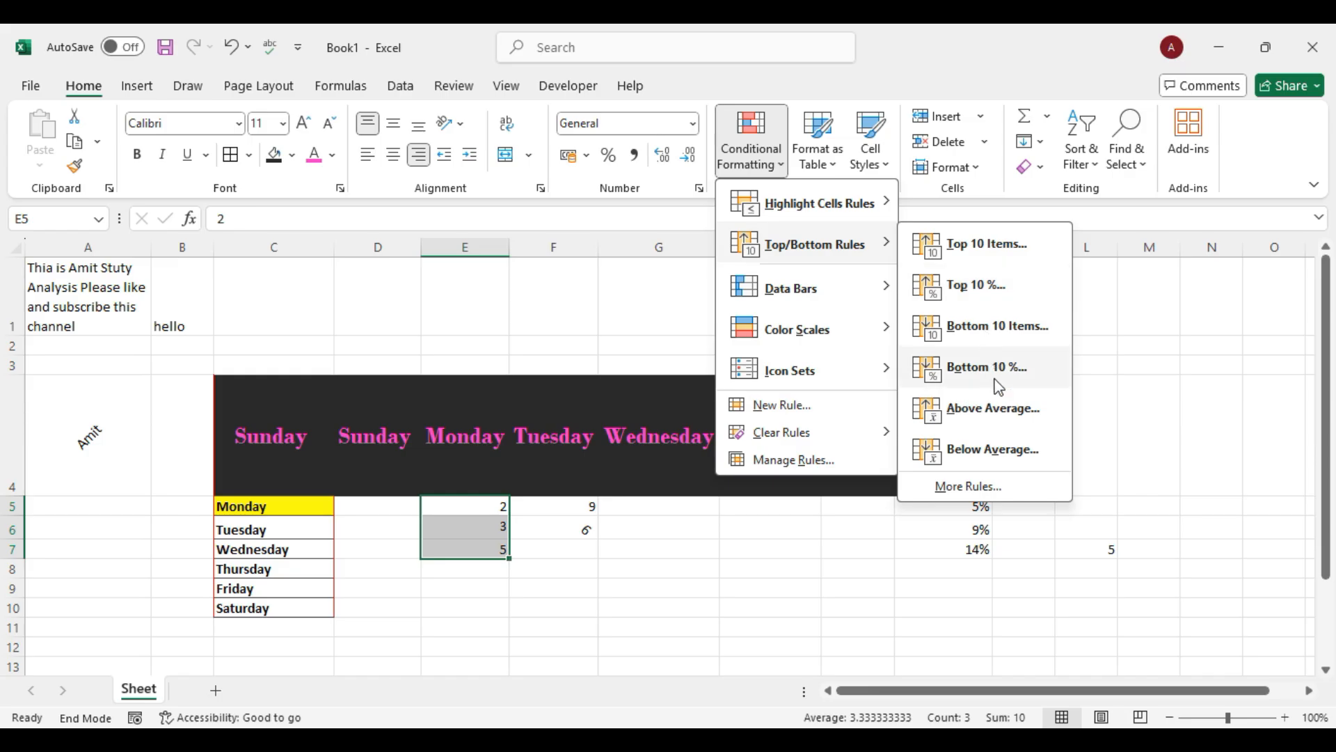
pyautogui.click(980, 251)
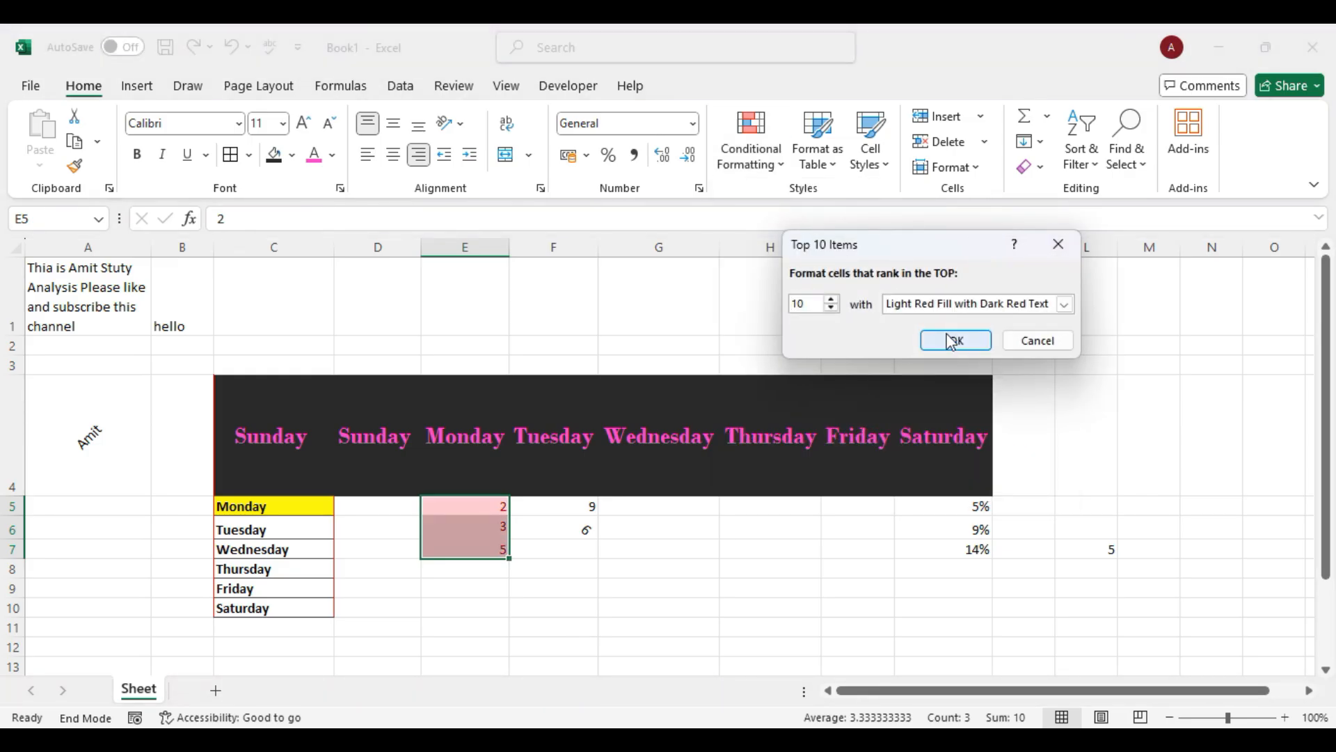
pyautogui.click(956, 338)
pyautogui.click(779, 176)
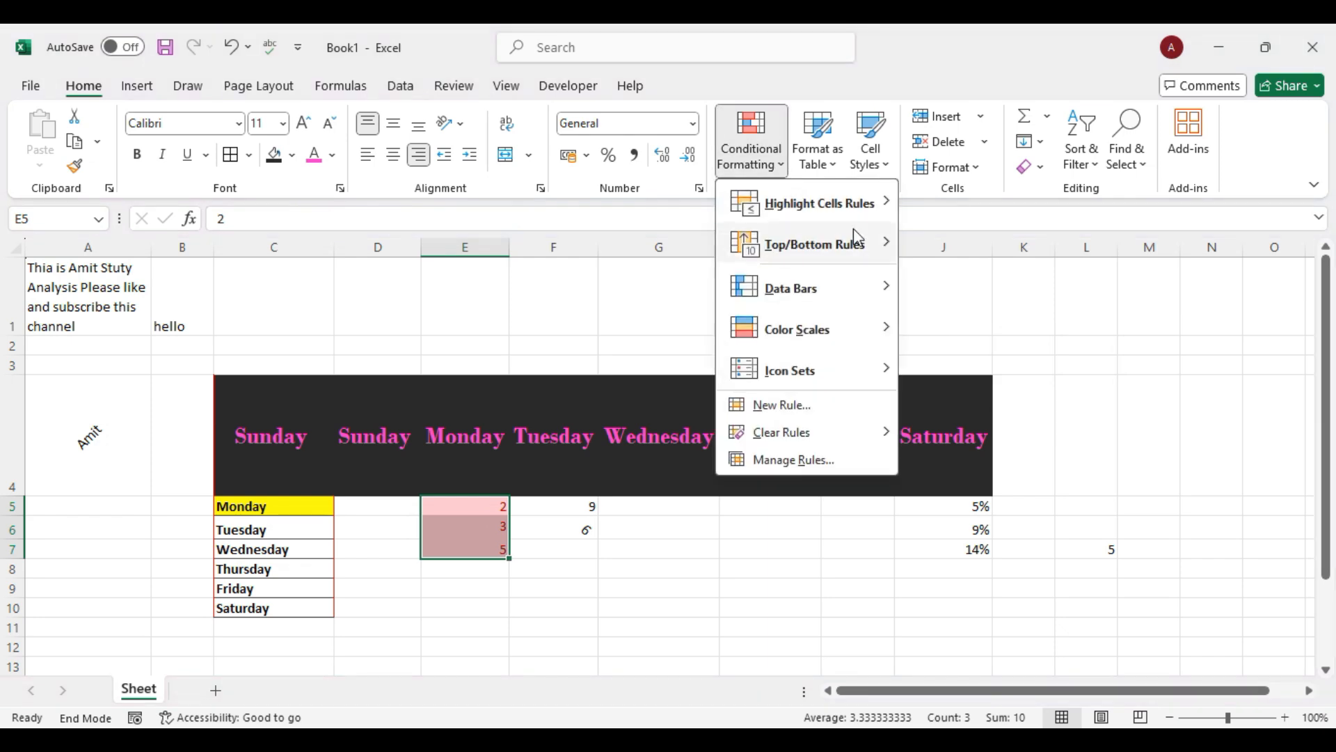
pyautogui.moveTo(856, 243)
pyautogui.click(983, 287)
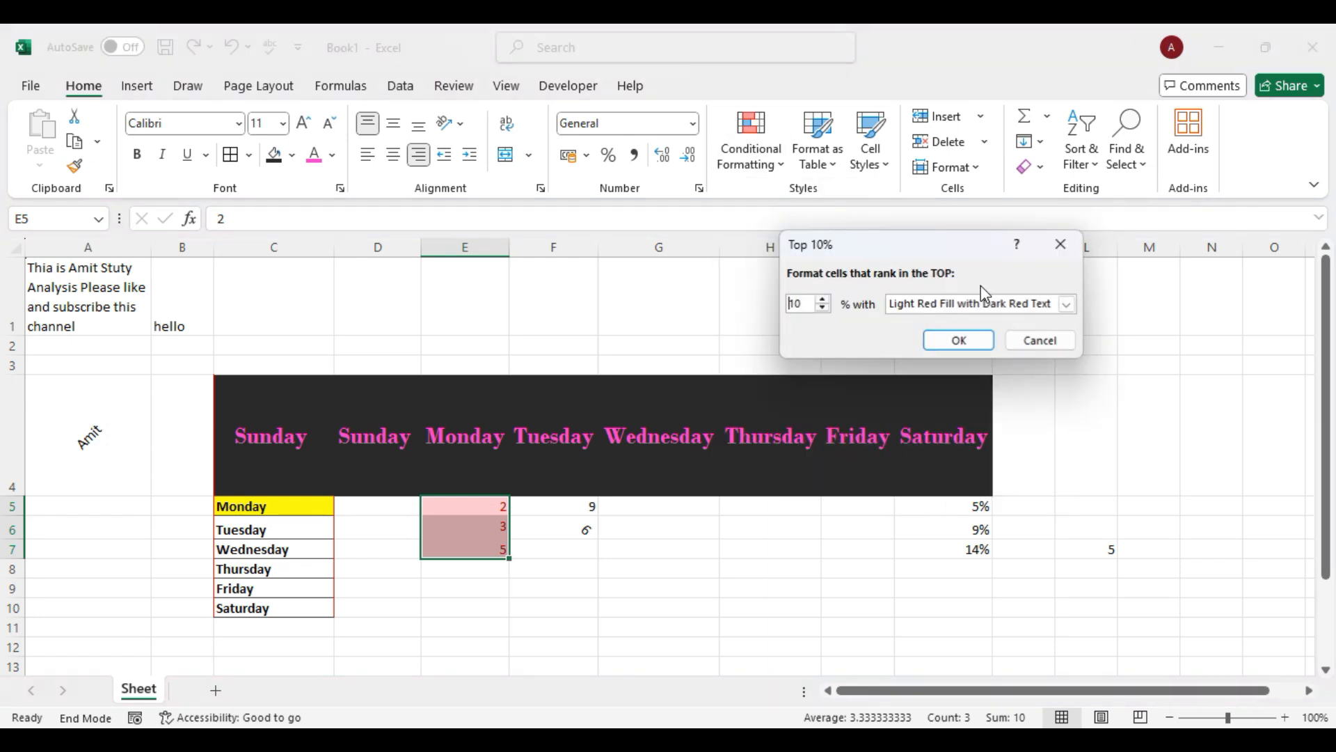
pyautogui.click(960, 341)
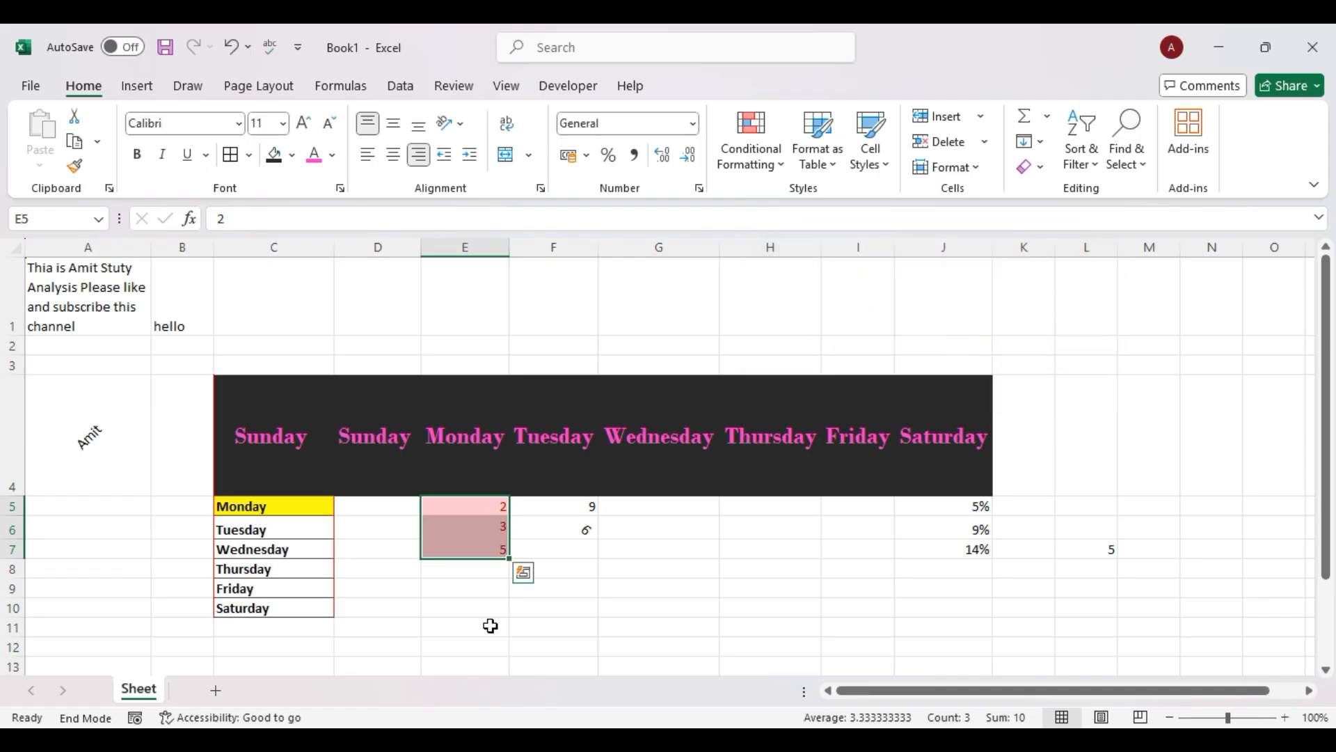
# Reselect E5:E7 and browse the Conditional Formatting menu without applying anything.
pyautogui.moveTo(471, 515); pyautogui.dragTo(484, 549)
pyautogui.click(765, 160)
pyautogui.moveTo(860, 304)
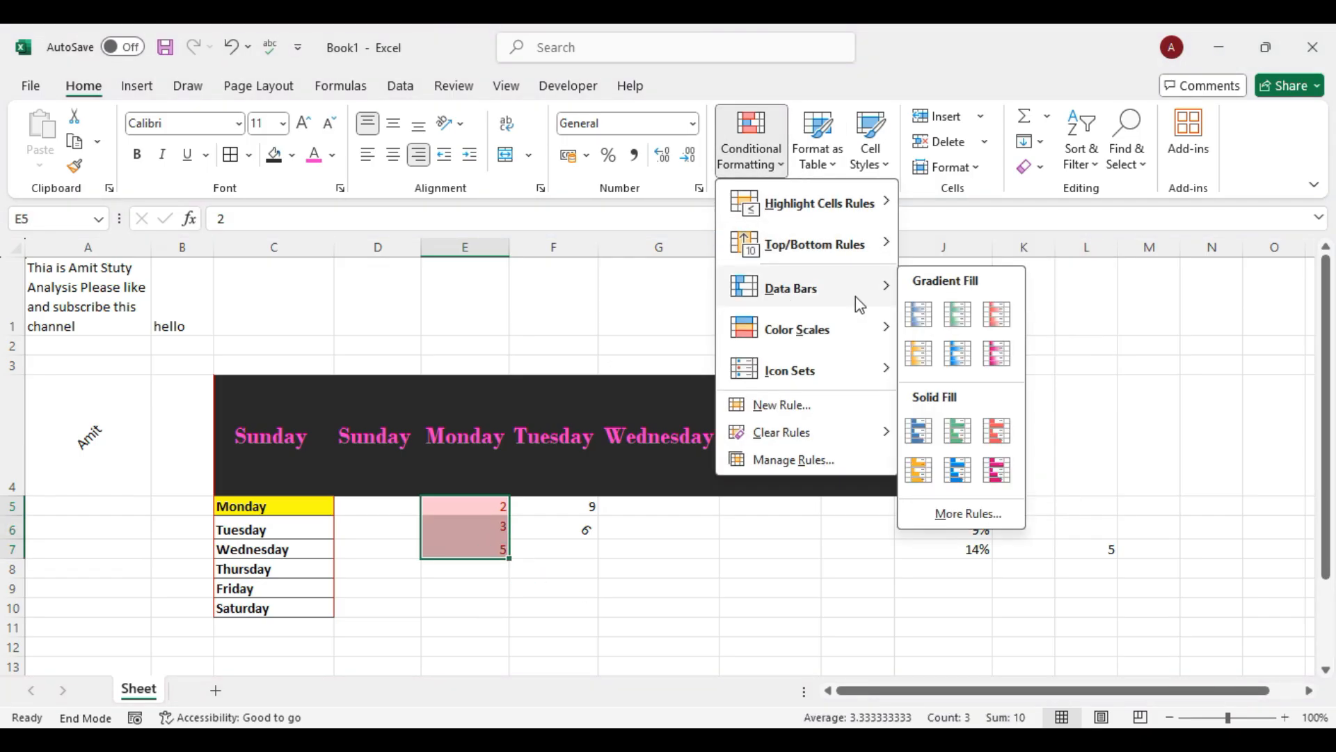
pyautogui.click(706, 584)
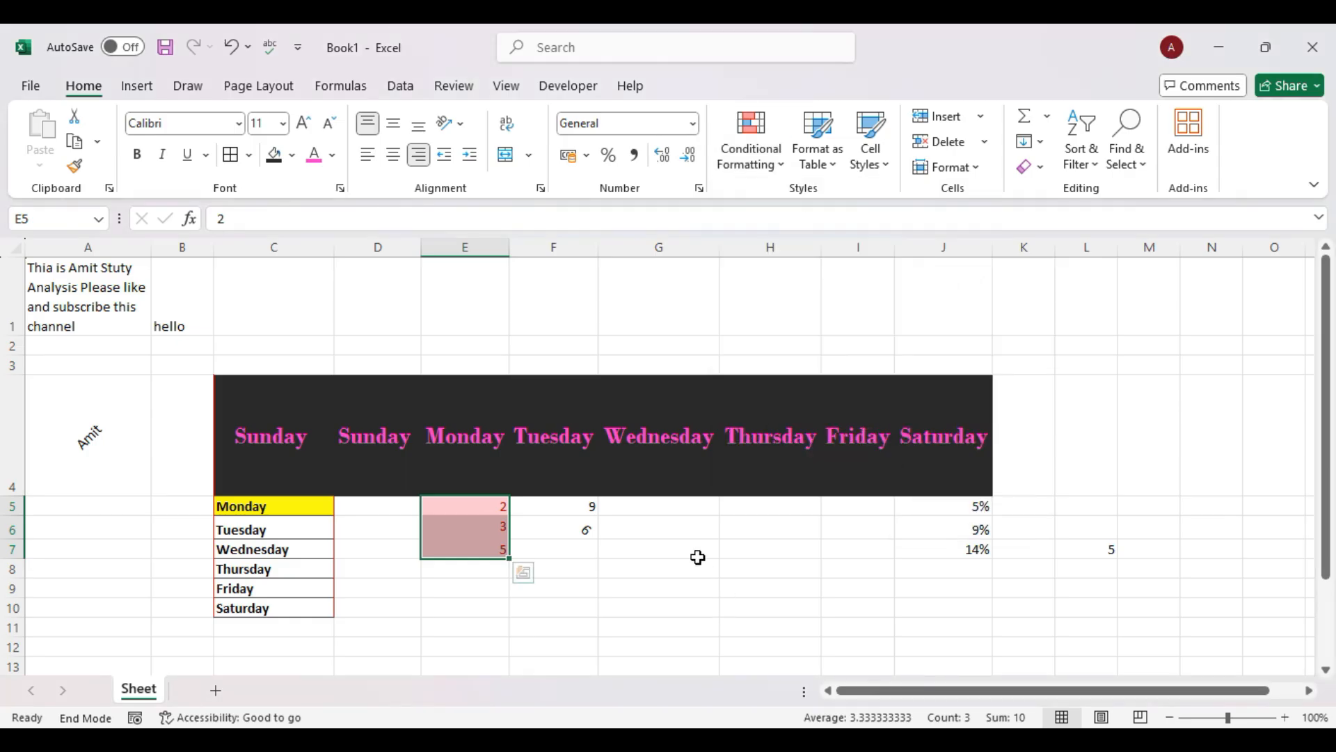
pyautogui.click(670, 525)
# Enter 2, 3, 6, 5, 3, 2, 6, 8 down G6:G13.
pyautogui.write('2')
pyautogui.press('Return')
pyautogui.write('3')
pyautogui.press('Return')
pyautogui.write('6')
pyautogui.press('Return')
pyautogui.write('5')
pyautogui.press('Return')
pyautogui.write('3')
pyautogui.press('Return')
pyautogui.write('2')
pyautogui.press('Return')
pyautogui.write('6')
pyautogui.press('Return')
pyautogui.write('8')
pyautogui.press('Return')
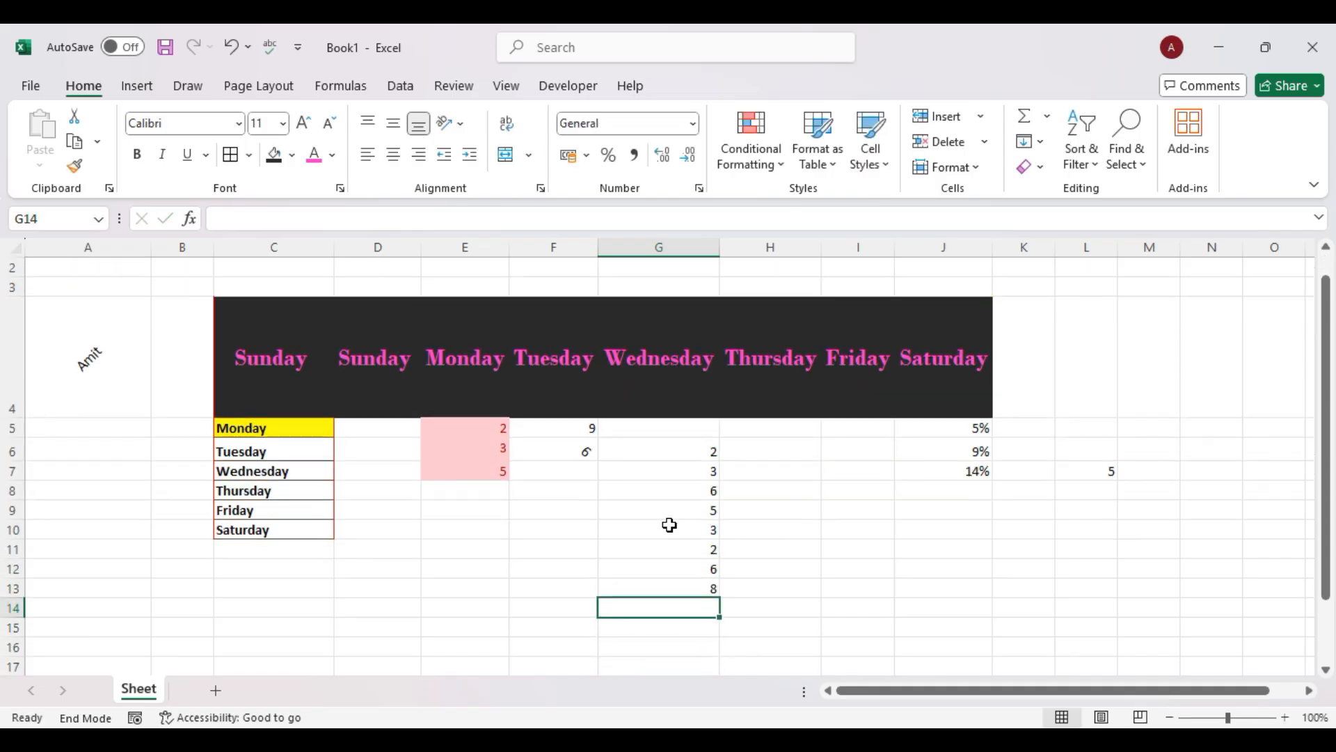
# Apply Light Blue gradient data bars to G6:G13.
pyautogui.click(718, 524)
pyautogui.moveTo(701, 449); pyautogui.dragTo(704, 589)
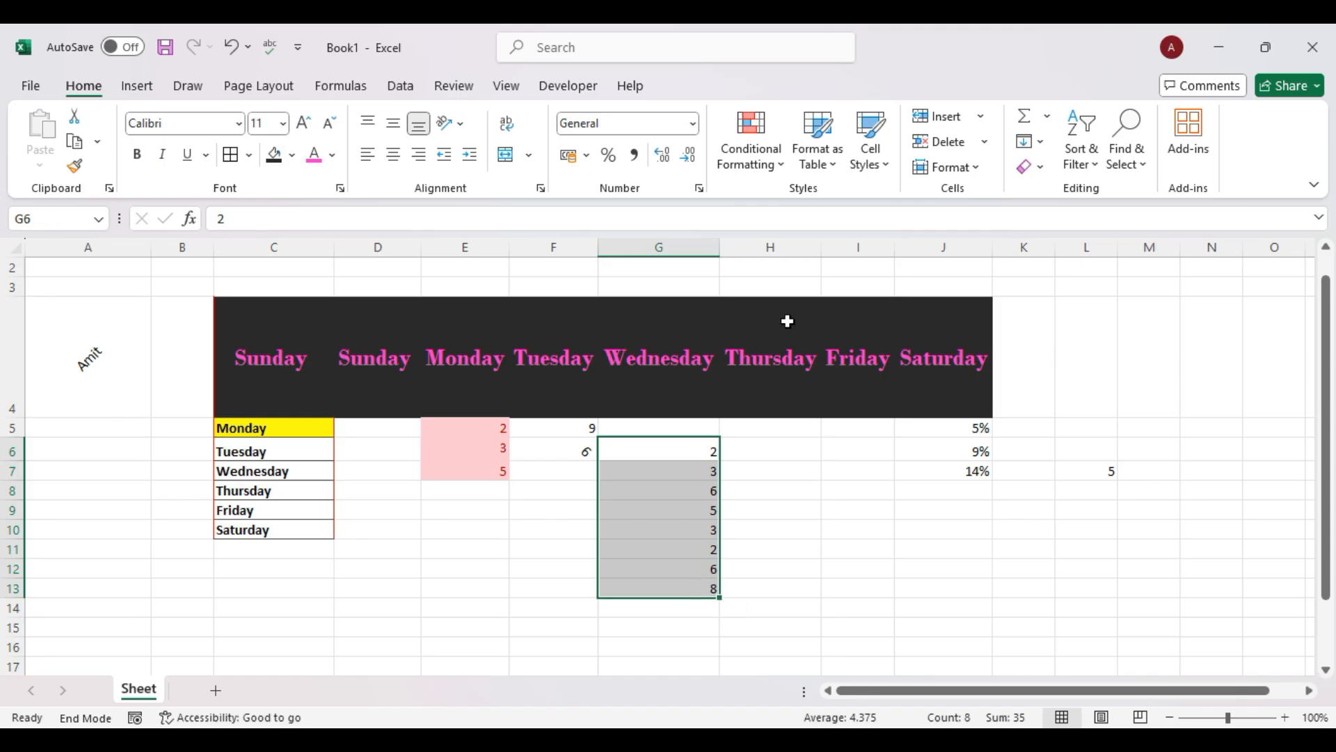
pyautogui.click(775, 164)
pyautogui.moveTo(865, 296)
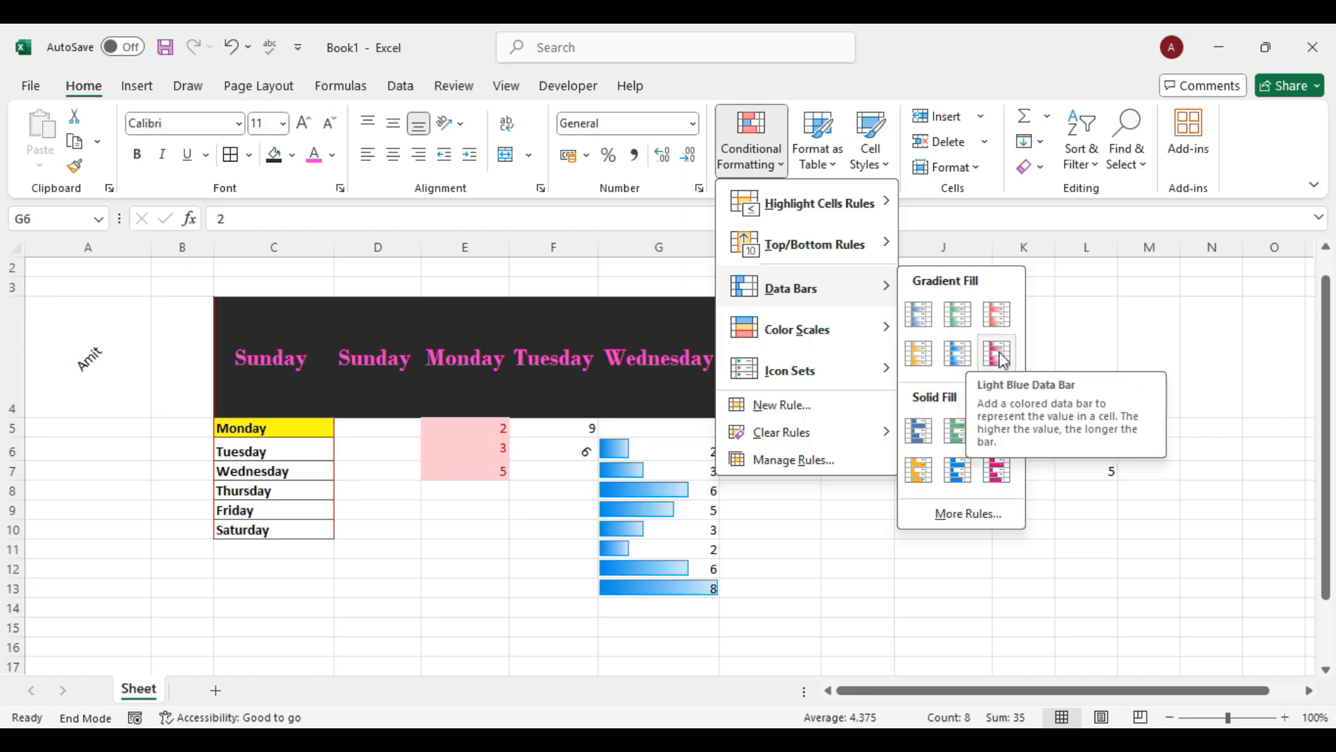
pyautogui.click(961, 353)
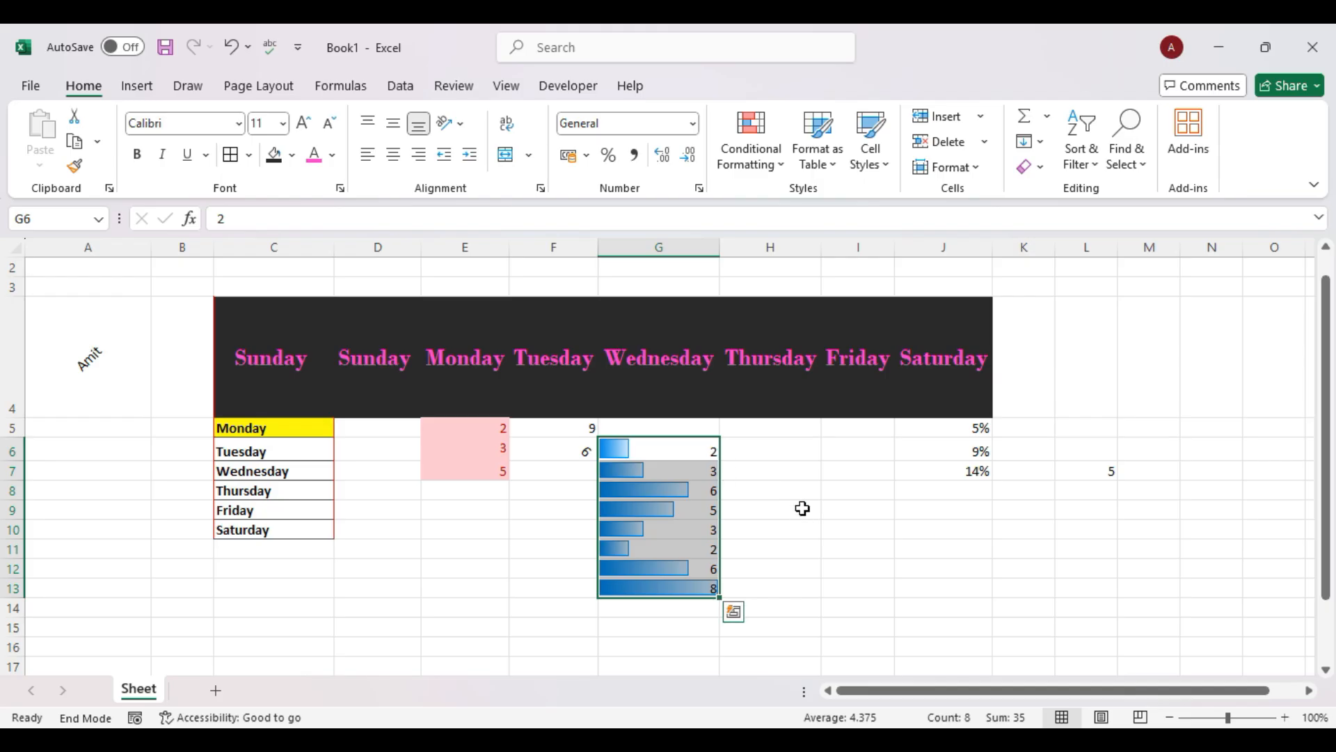
# Reselect the number list and browse Color Scales without applying one.
pyautogui.click(811, 560)
pyautogui.moveTo(671, 457); pyautogui.dragTo(692, 576)
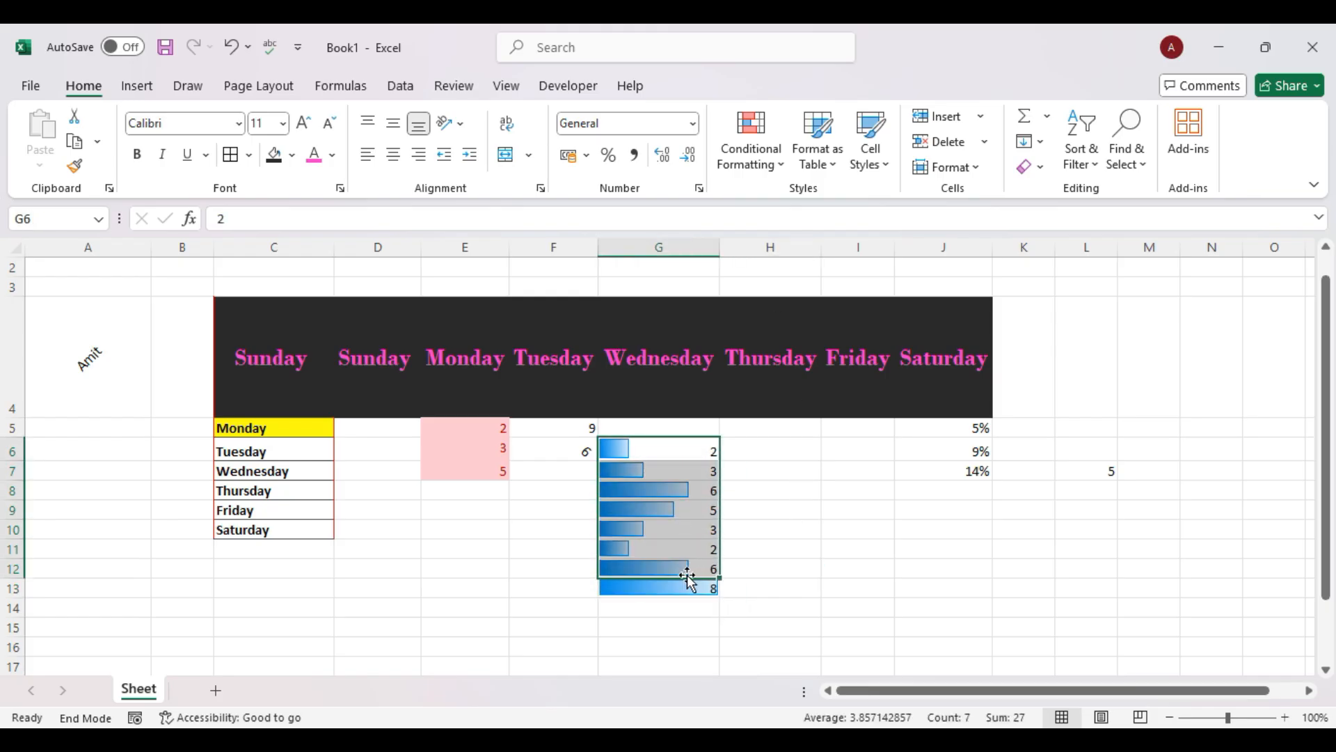
pyautogui.click(779, 174)
pyautogui.moveTo(859, 340)
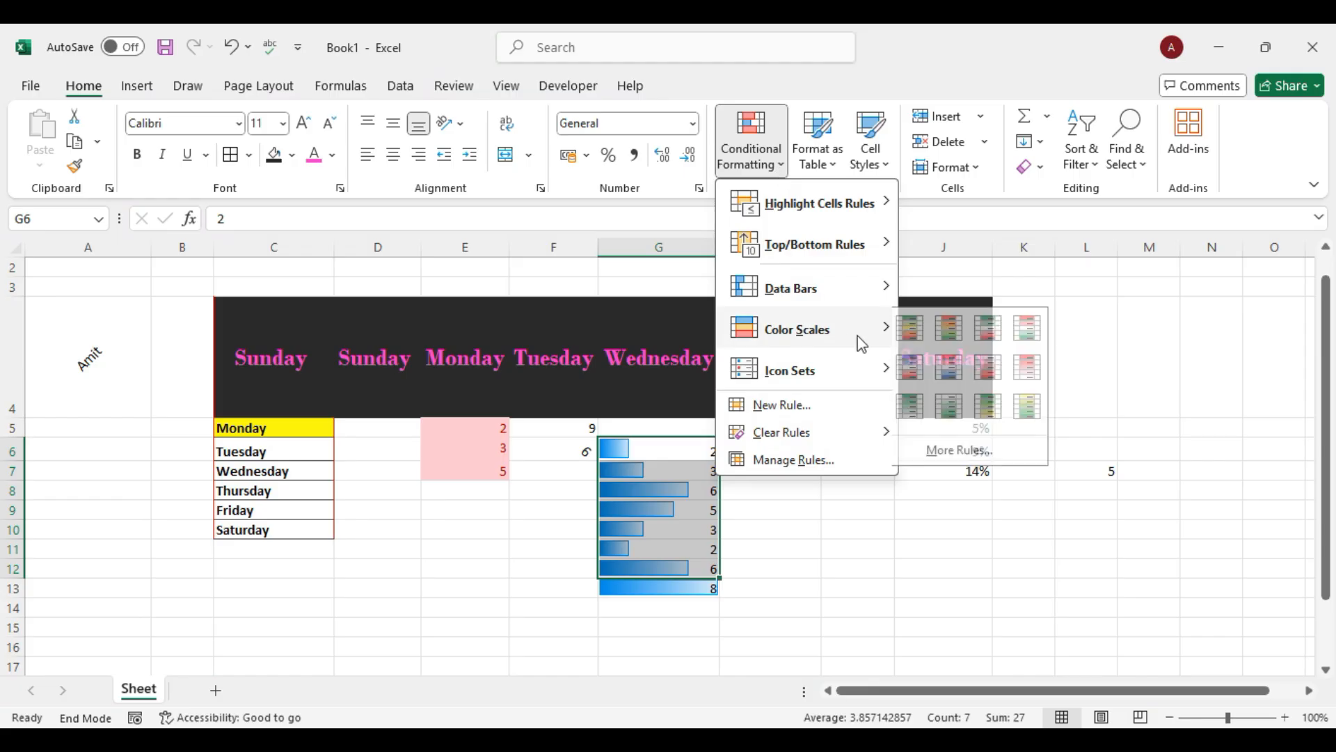
pyautogui.click(587, 510)
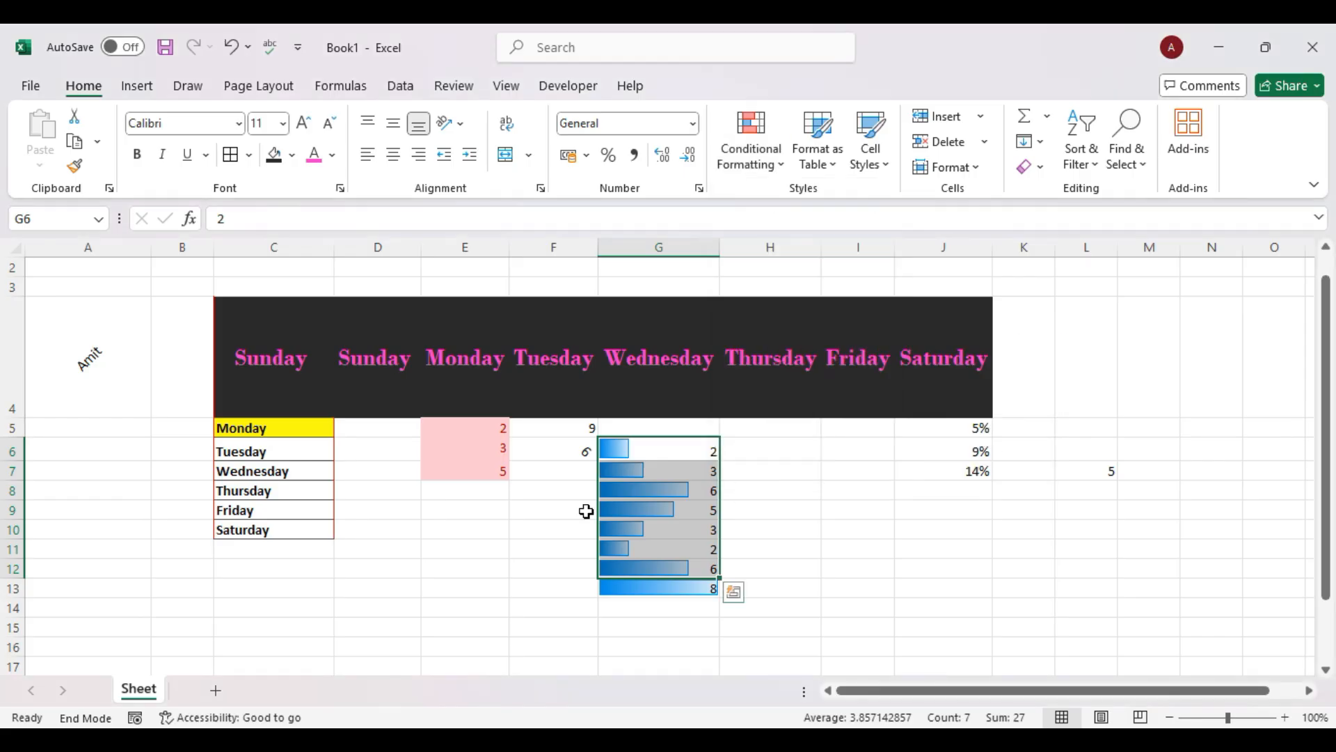
pyautogui.click(474, 432)
# Apply a Blue-White-Red color scale to the percentages in J5:J7.
pyautogui.moveTo(936, 440); pyautogui.dragTo(970, 479)
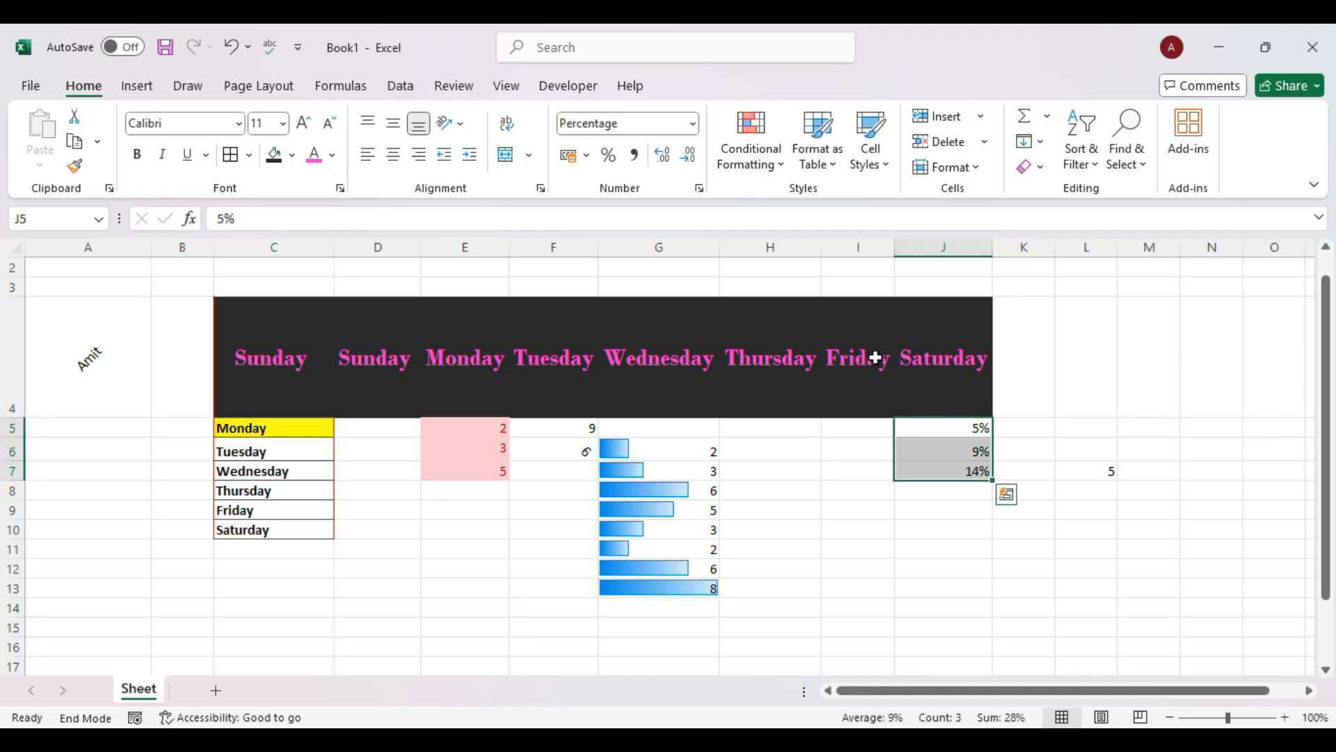
pyautogui.click(777, 169)
pyautogui.moveTo(863, 330)
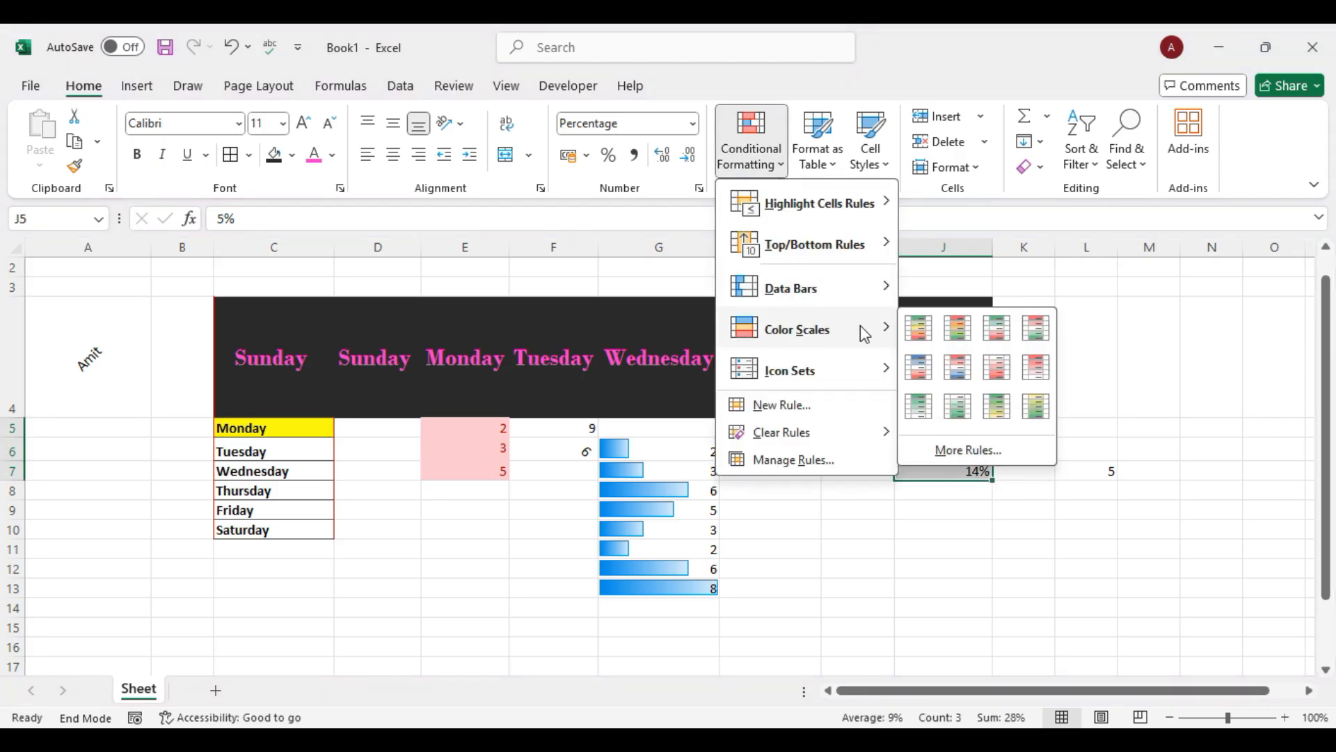
pyautogui.click(963, 372)
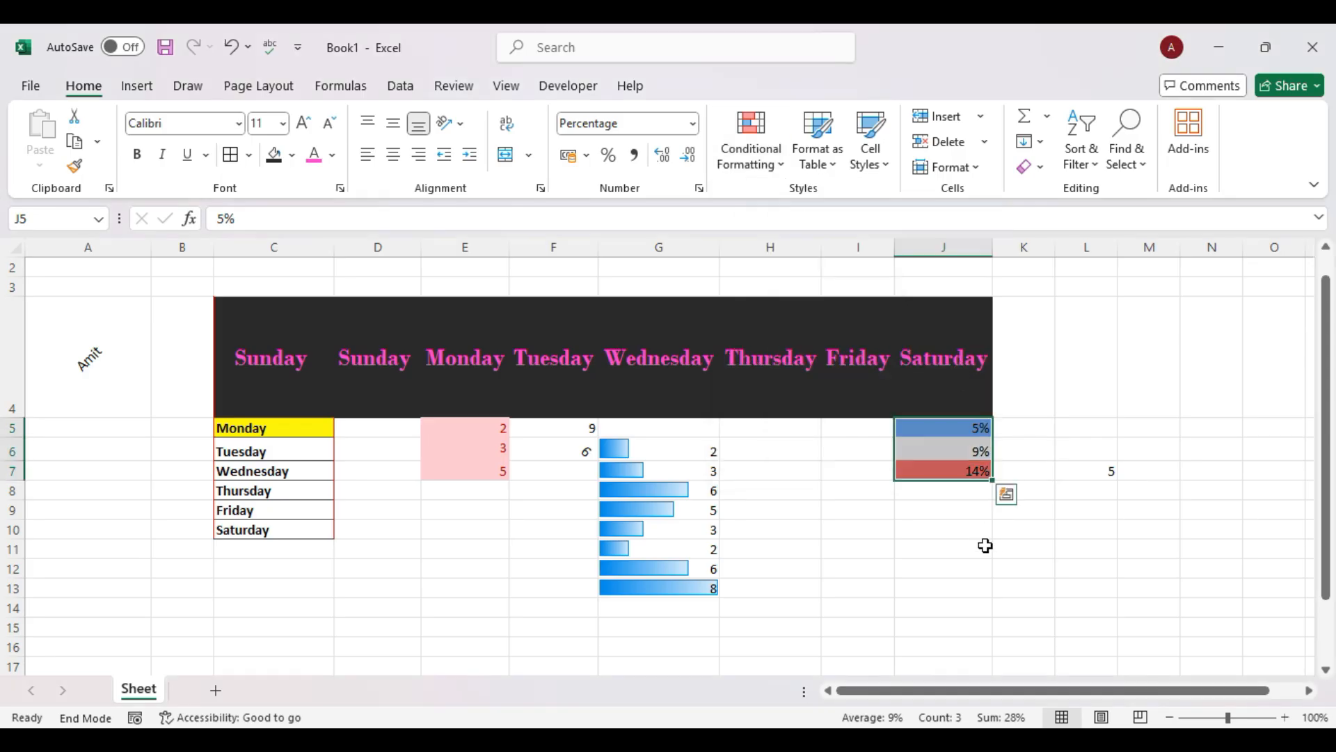
pyautogui.click(984, 545)
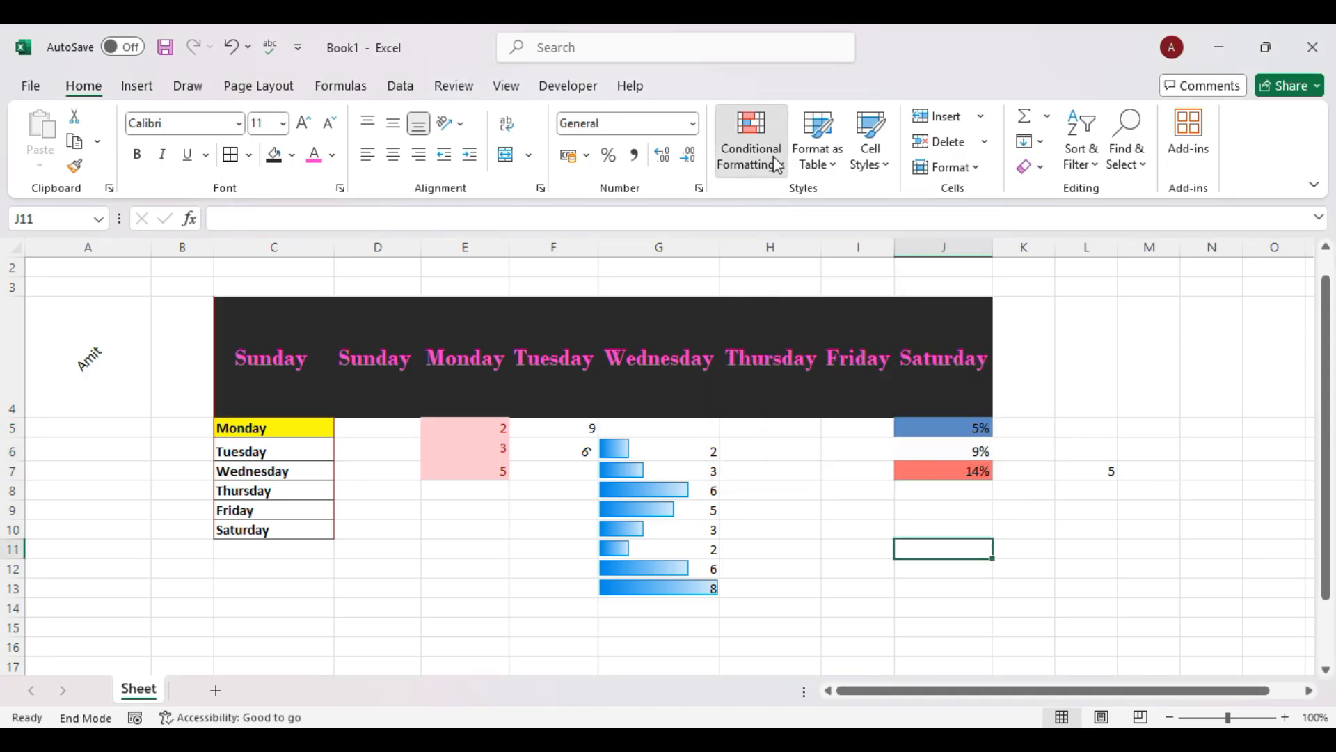
pyautogui.click(751, 142)
pyautogui.moveTo(843, 332)
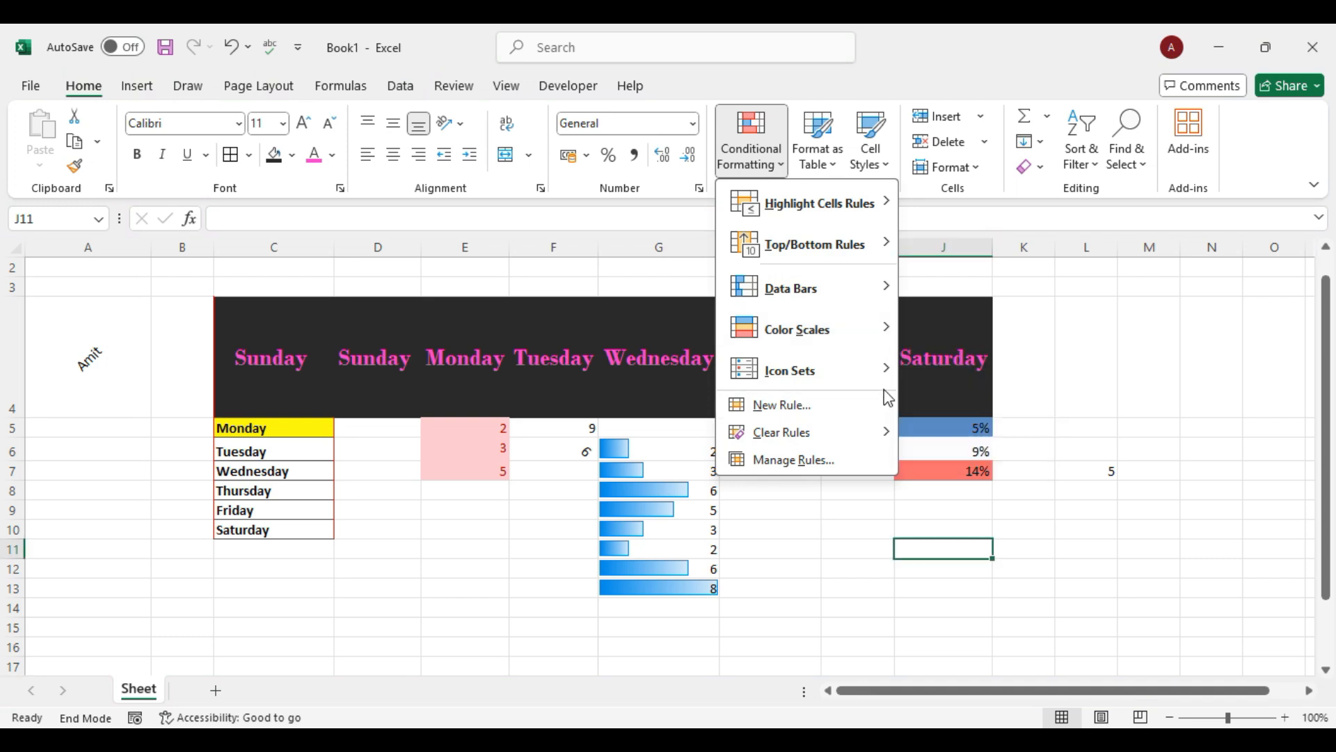
# Enter the values 1 to 6 down A5:A10.
pyautogui.moveTo(841, 368)
pyautogui.click(408, 565)
pyautogui.click(144, 429)
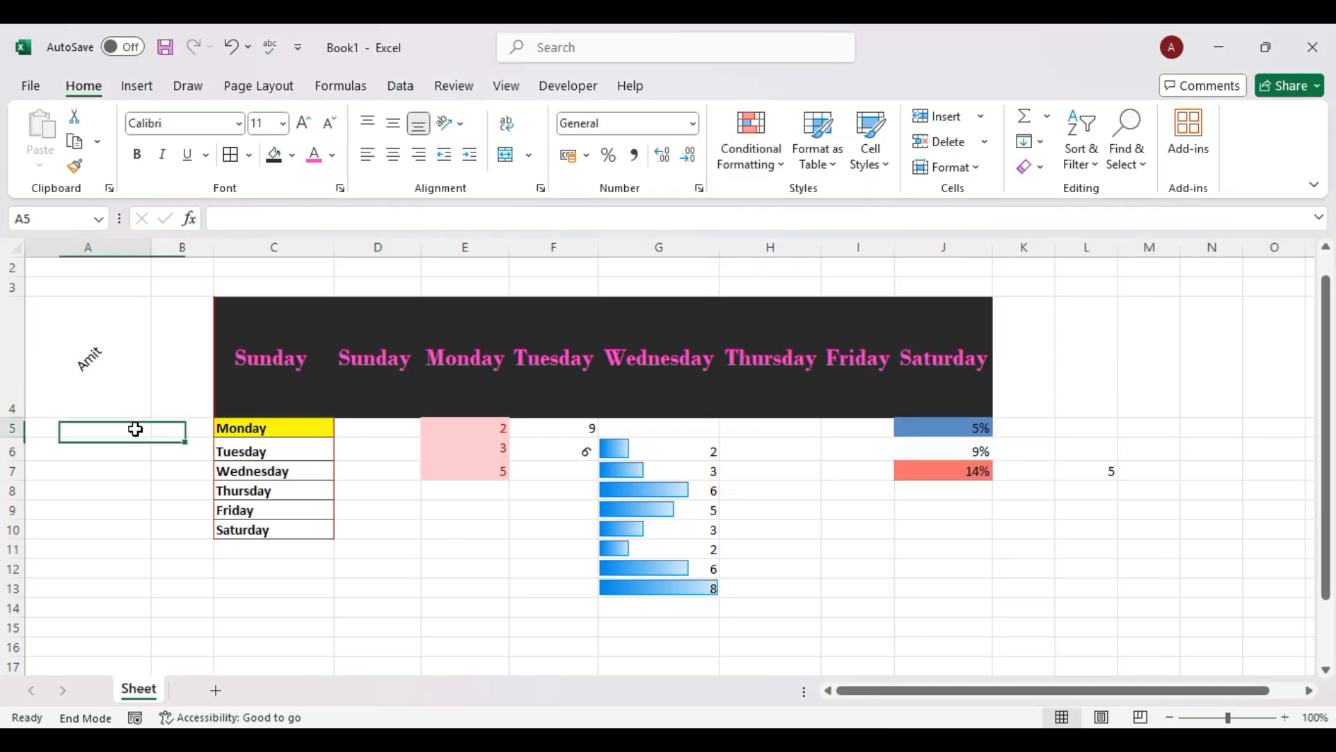
pyautogui.write('1')
pyautogui.press('Return')
pyautogui.write('2')
pyautogui.press('Return')
pyautogui.write('3')
pyautogui.press('Return')
pyautogui.write('4')
pyautogui.press('Return')
pyautogui.write('5')
pyautogui.press('Return')
pyautogui.write('6')
pyautogui.press('Return')
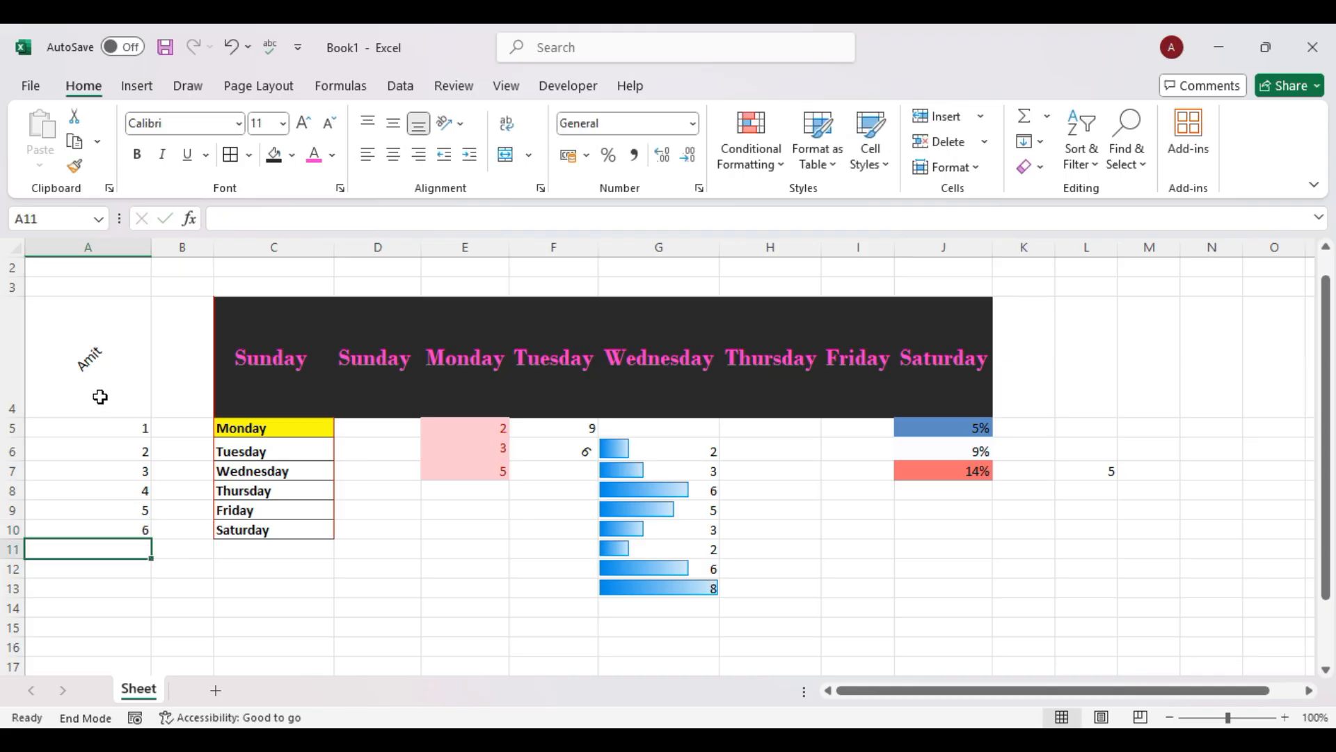
# Apply the five-arrow icon set to A5:A10.
pyautogui.moveTo(121, 433); pyautogui.dragTo(132, 531)
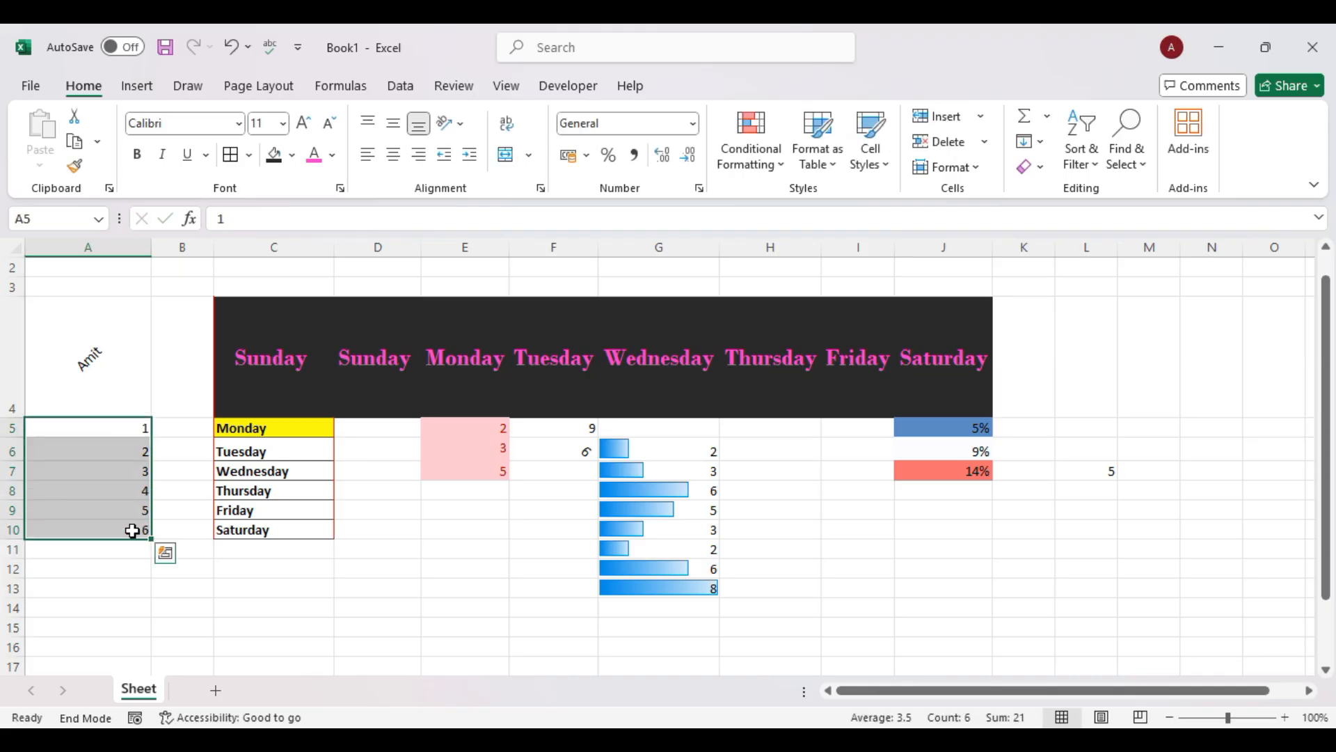
pyautogui.click(765, 166)
pyautogui.moveTo(870, 370)
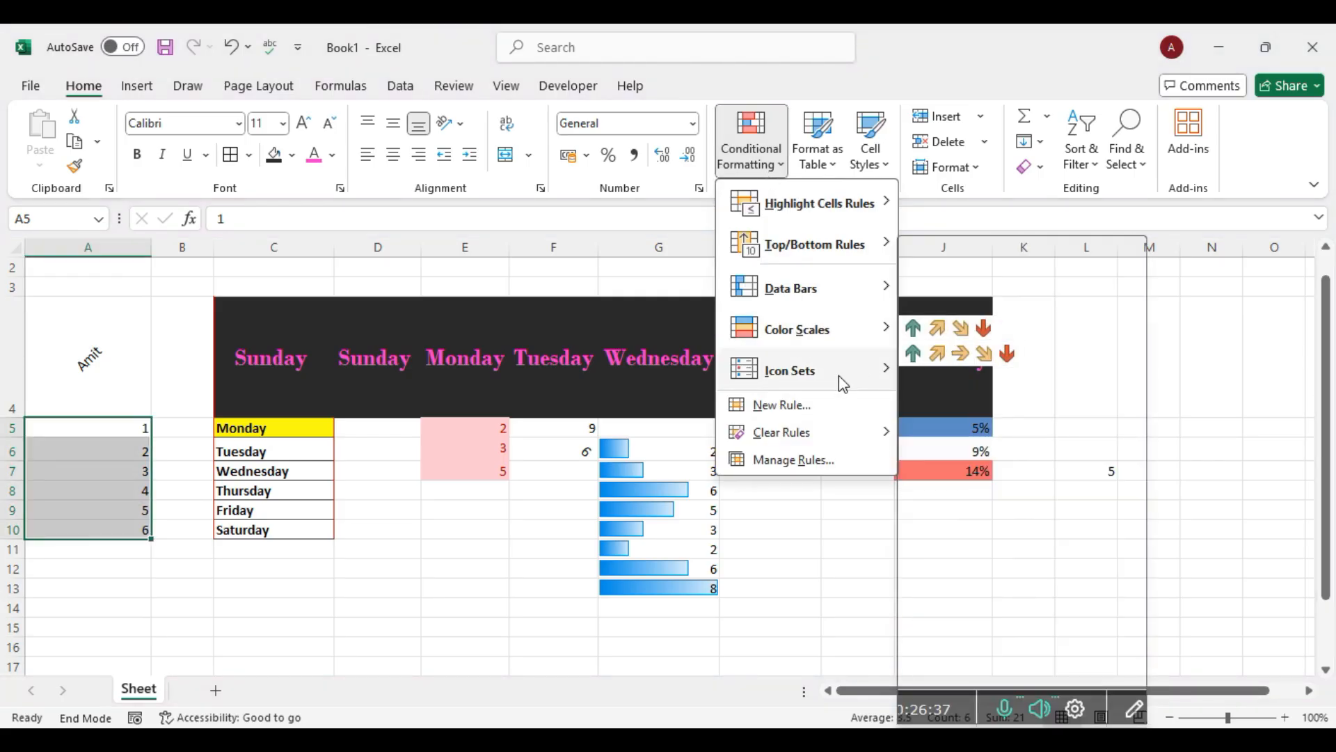
pyautogui.click(961, 356)
pyautogui.click(505, 590)
# Switch A5:A10 to coloured circle icons.
pyautogui.moveTo(102, 437); pyautogui.dragTo(96, 530)
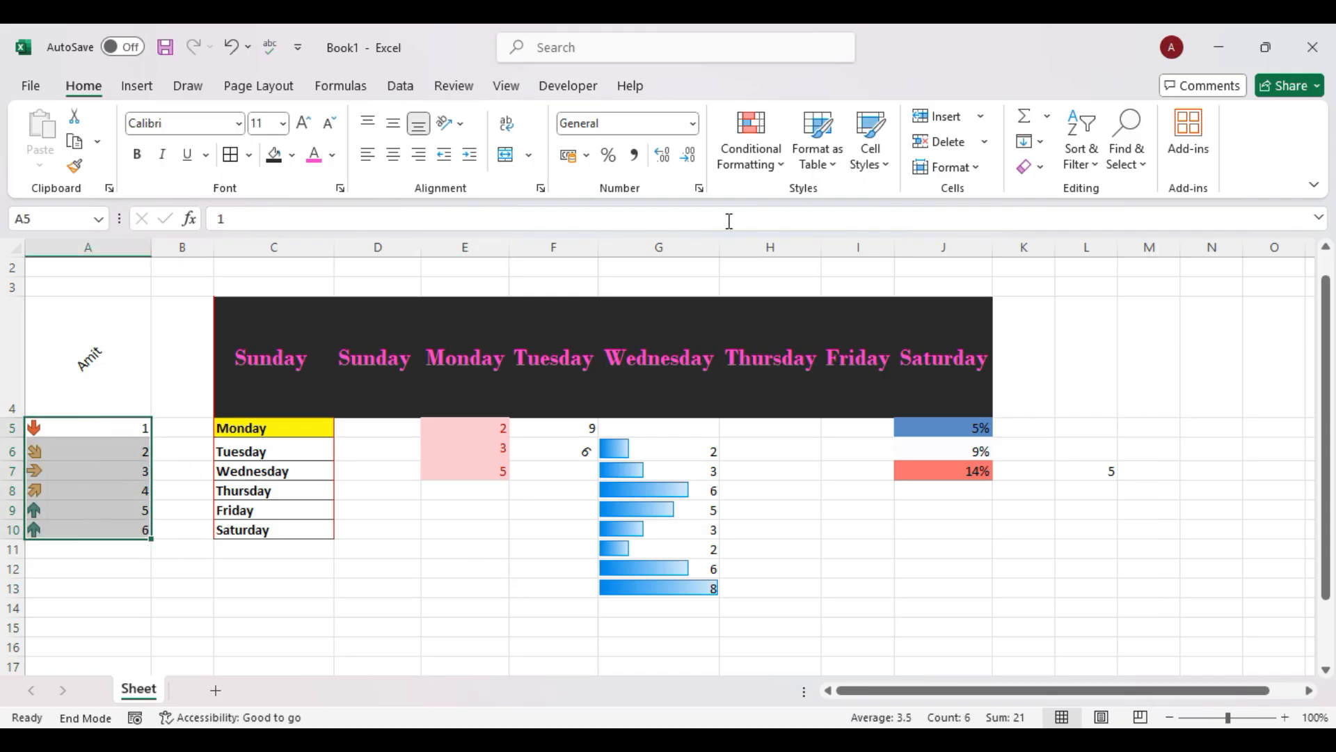
pyautogui.click(776, 164)
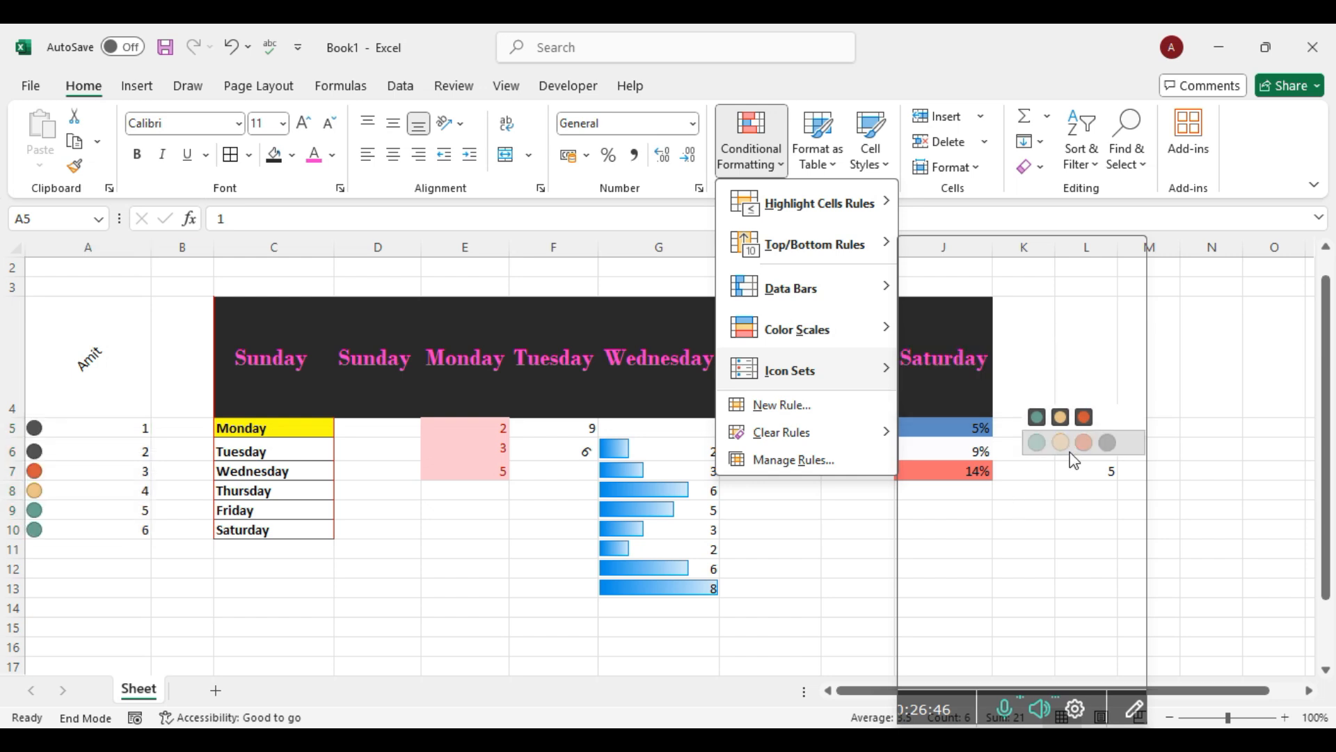
pyautogui.click(1072, 454)
pyautogui.click(528, 551)
# Apply the 3 Arrows (Gray) icon set to A5:A8.
pyautogui.moveTo(89, 421); pyautogui.dragTo(80, 487)
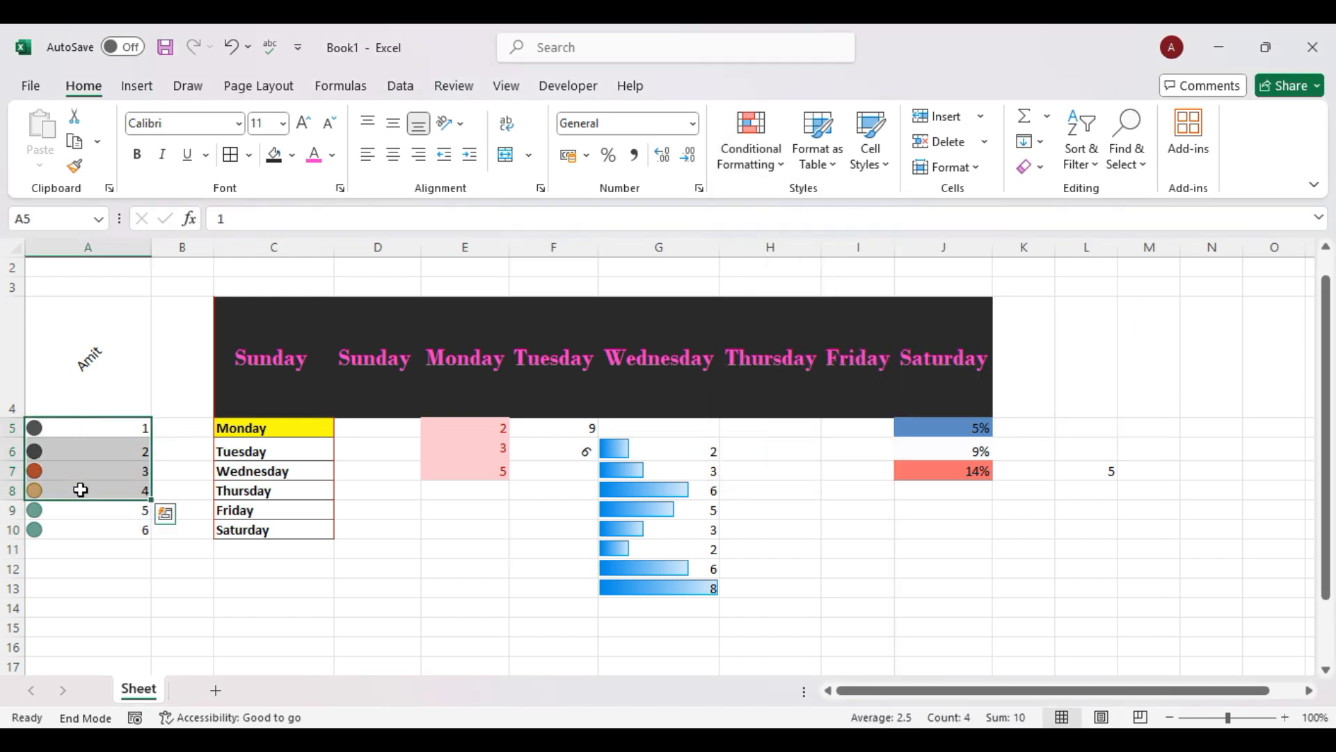
pyautogui.click(769, 170)
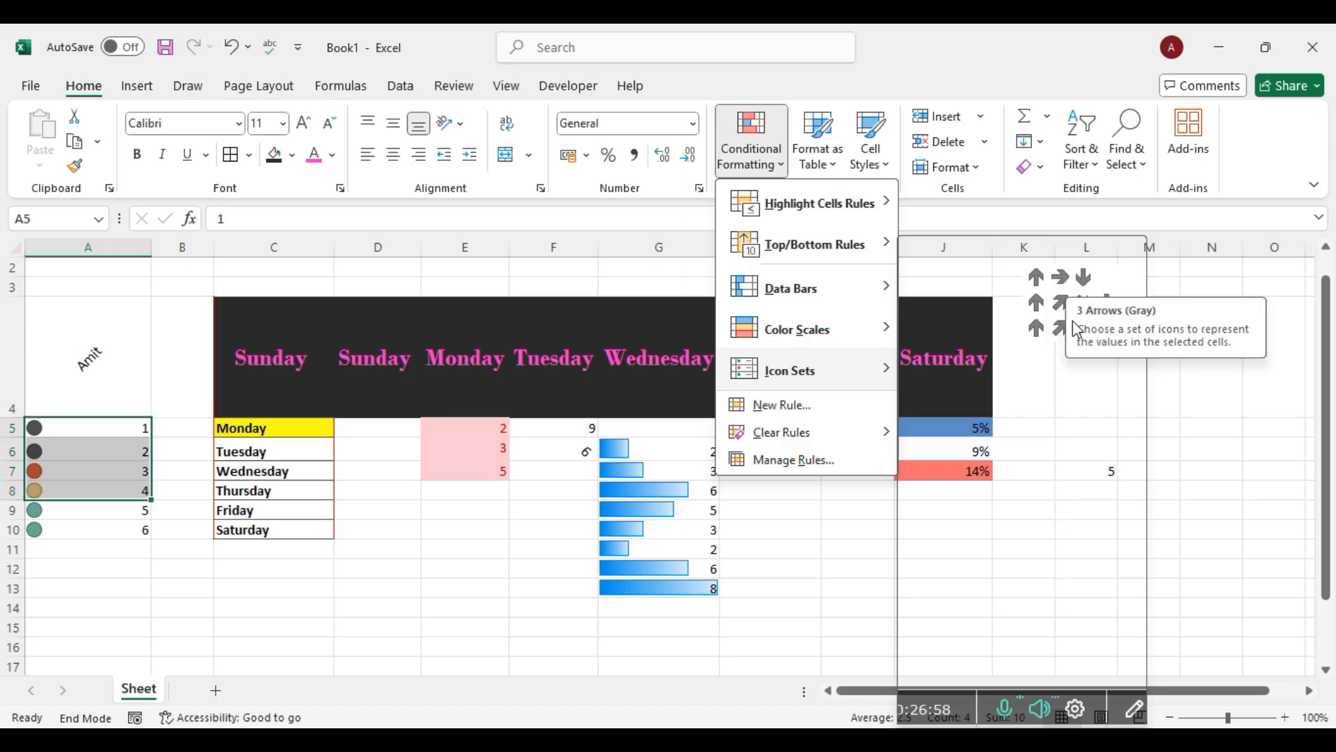
pyautogui.click(1070, 306)
# Enter the numbers 1 through 6 down column N in N6:N11.
pyautogui.click(1205, 476)
pyautogui.hscroll(6, 1205, 474)
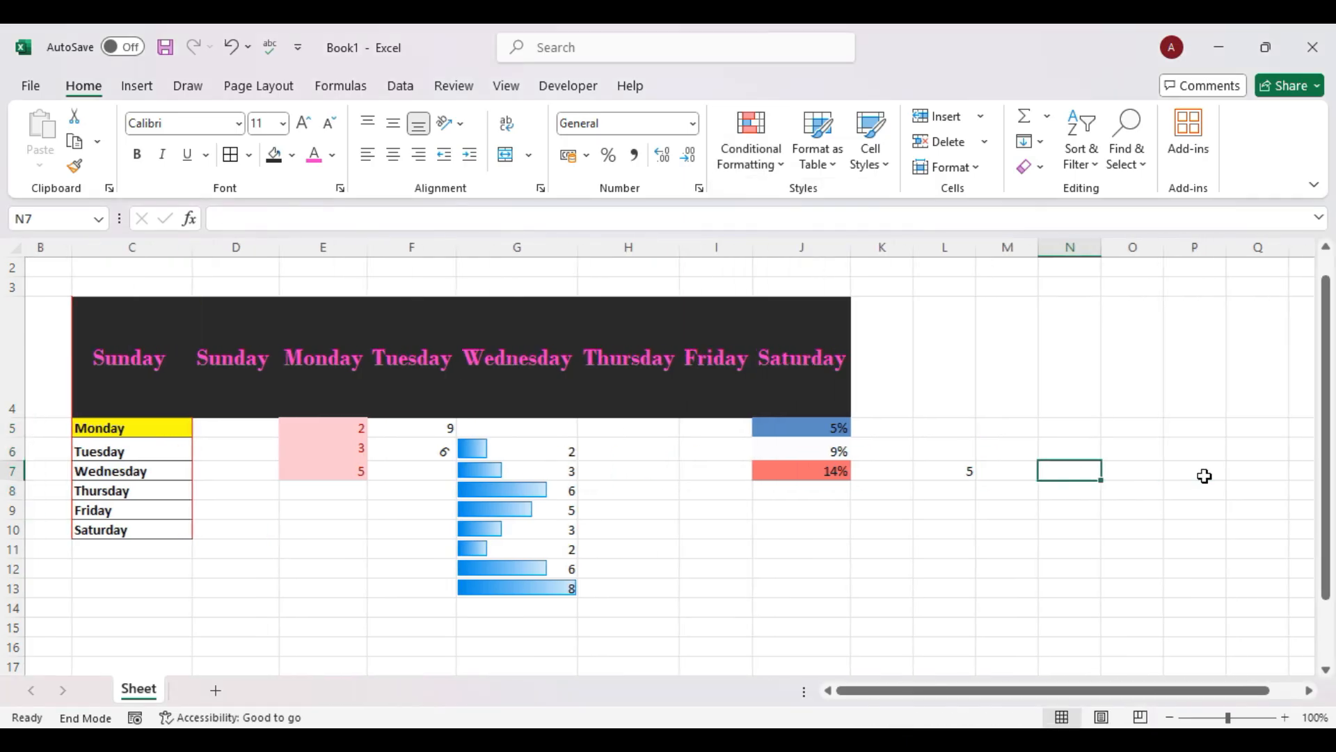
pyautogui.click(355, 448)
pyautogui.write('1')
pyautogui.press('Return')
pyautogui.write('2')
pyautogui.press('Return')
pyautogui.write('3')
pyautogui.press('Return')
pyautogui.write('4')
pyautogui.press('Return')
pyautogui.write('5')
pyautogui.press('Return')
pyautogui.write('6')
pyautogui.press('Return')
# Apply a three-colour circle icon set, split at 67% and 33%, to N6:N11.
pyautogui.moveTo(356, 448); pyautogui.dragTo(353, 546)
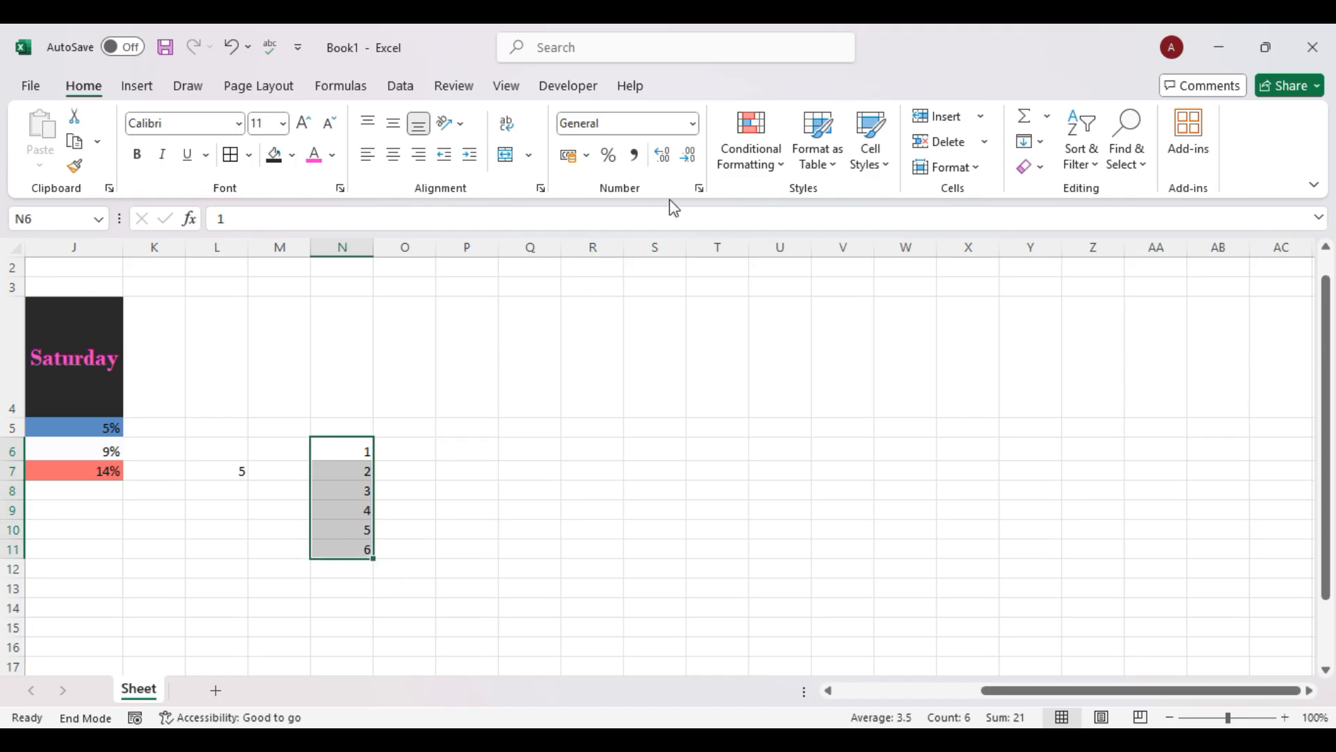
pyautogui.click(780, 166)
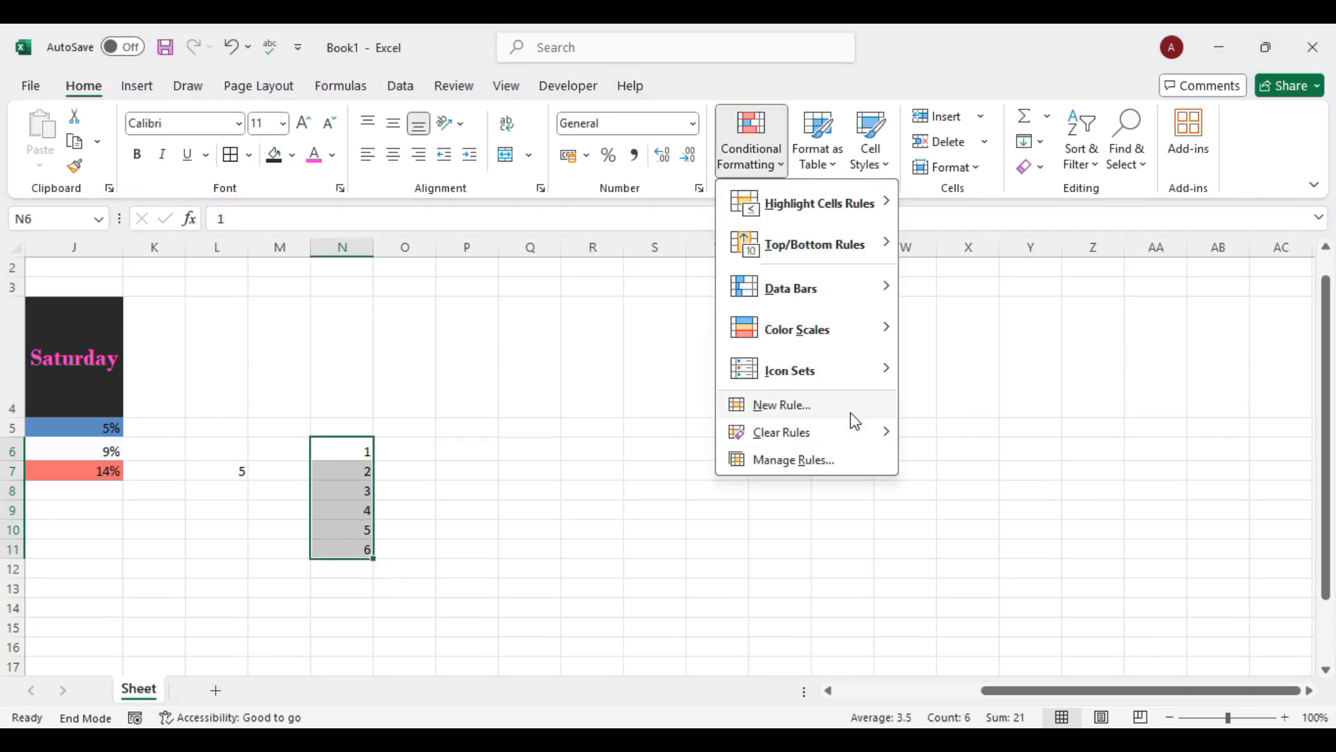
pyautogui.moveTo(854, 379)
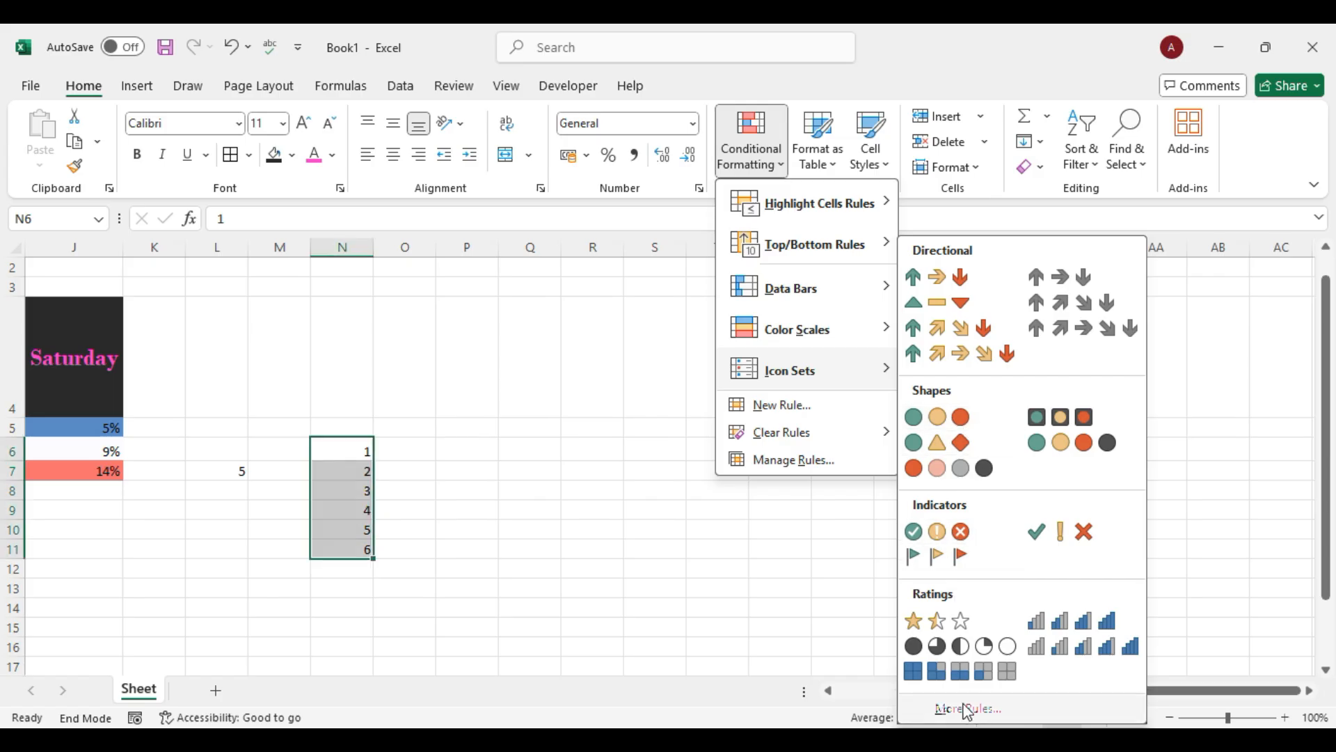
pyautogui.click(966, 709)
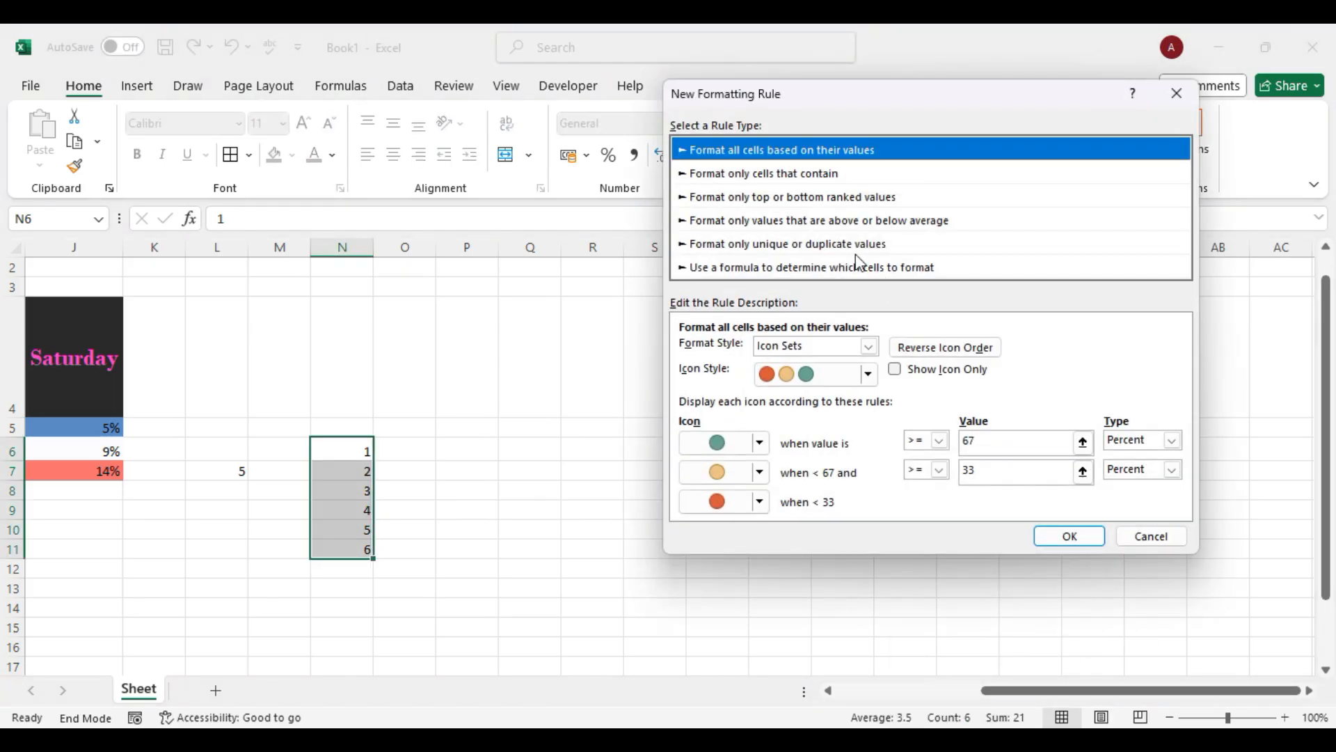
pyautogui.click(867, 374)
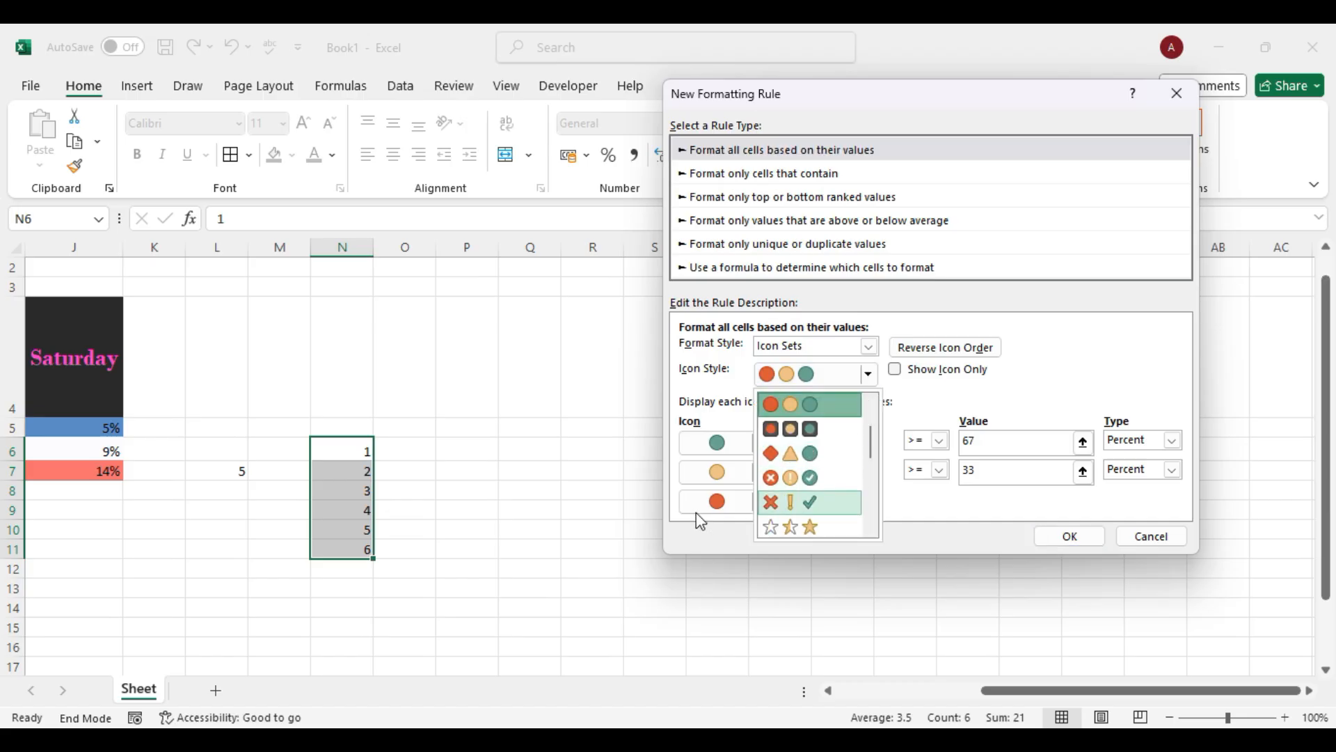
pyautogui.click(1077, 342)
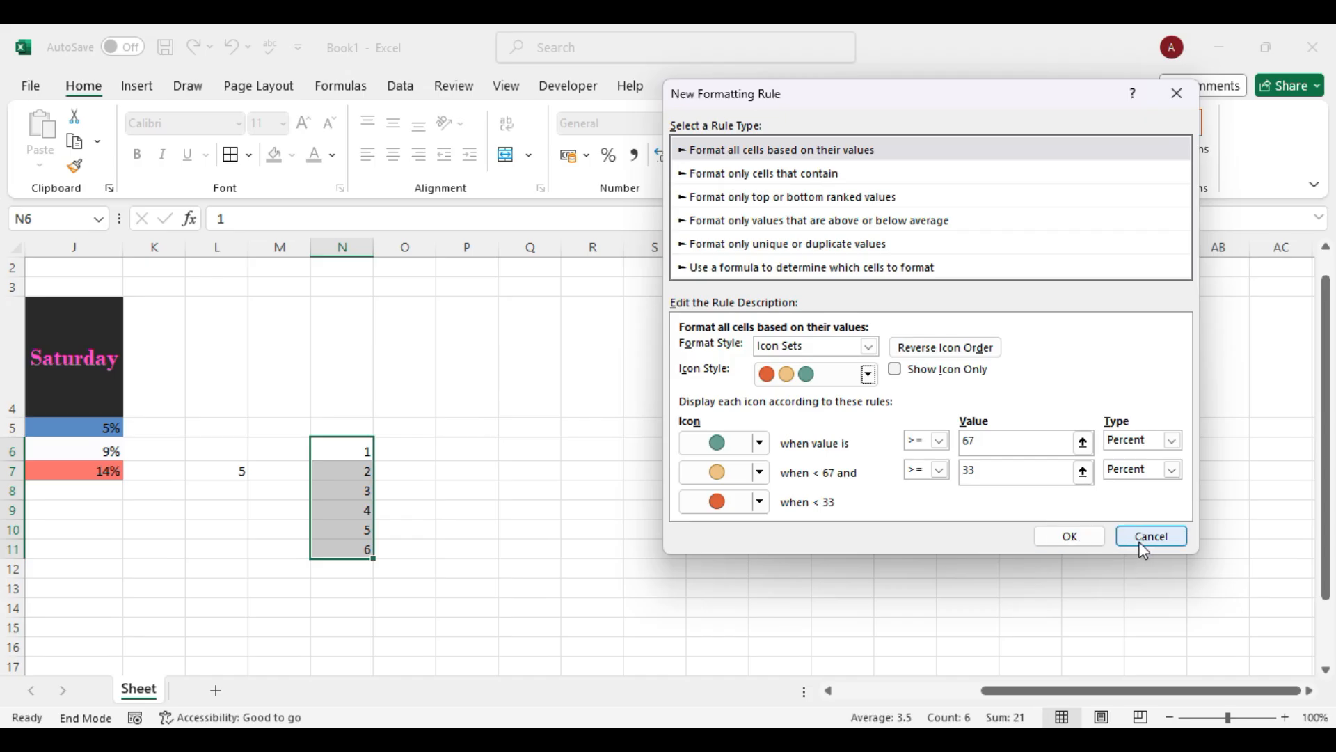
pyautogui.click(1068, 540)
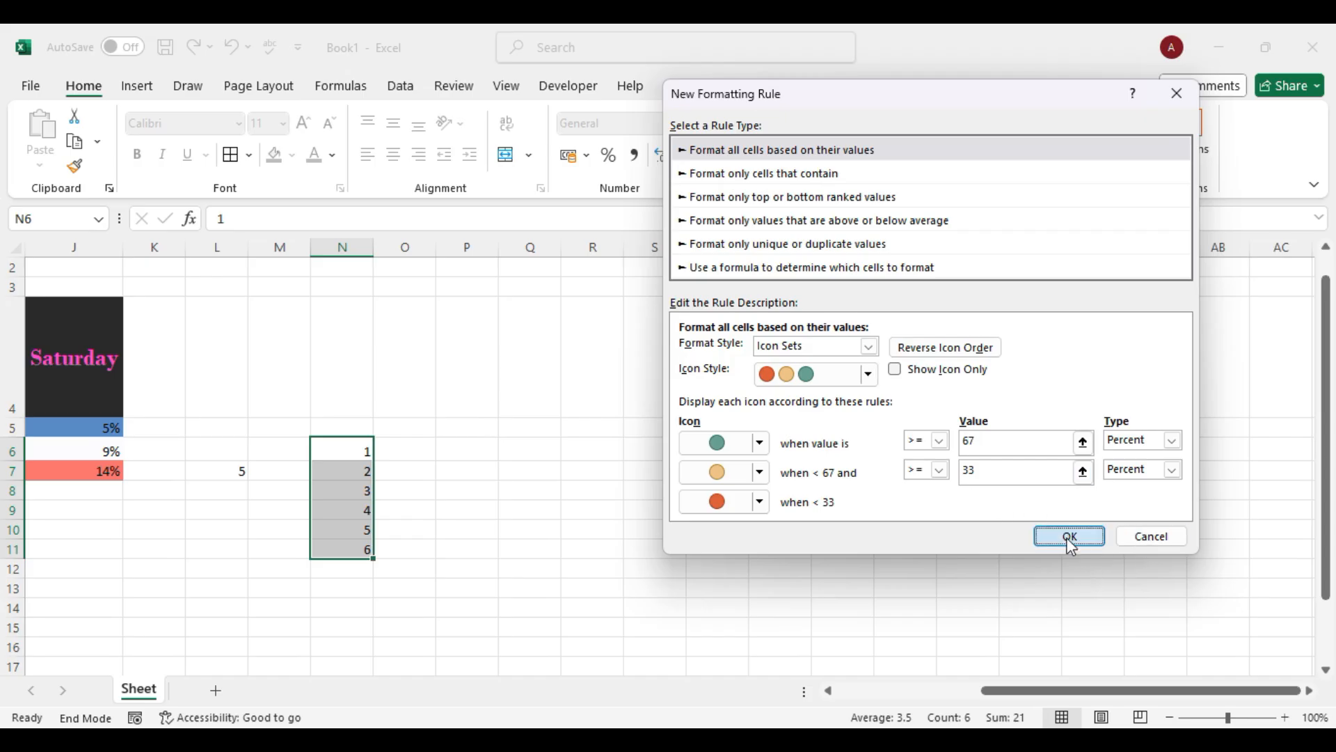
pyautogui.click(767, 167)
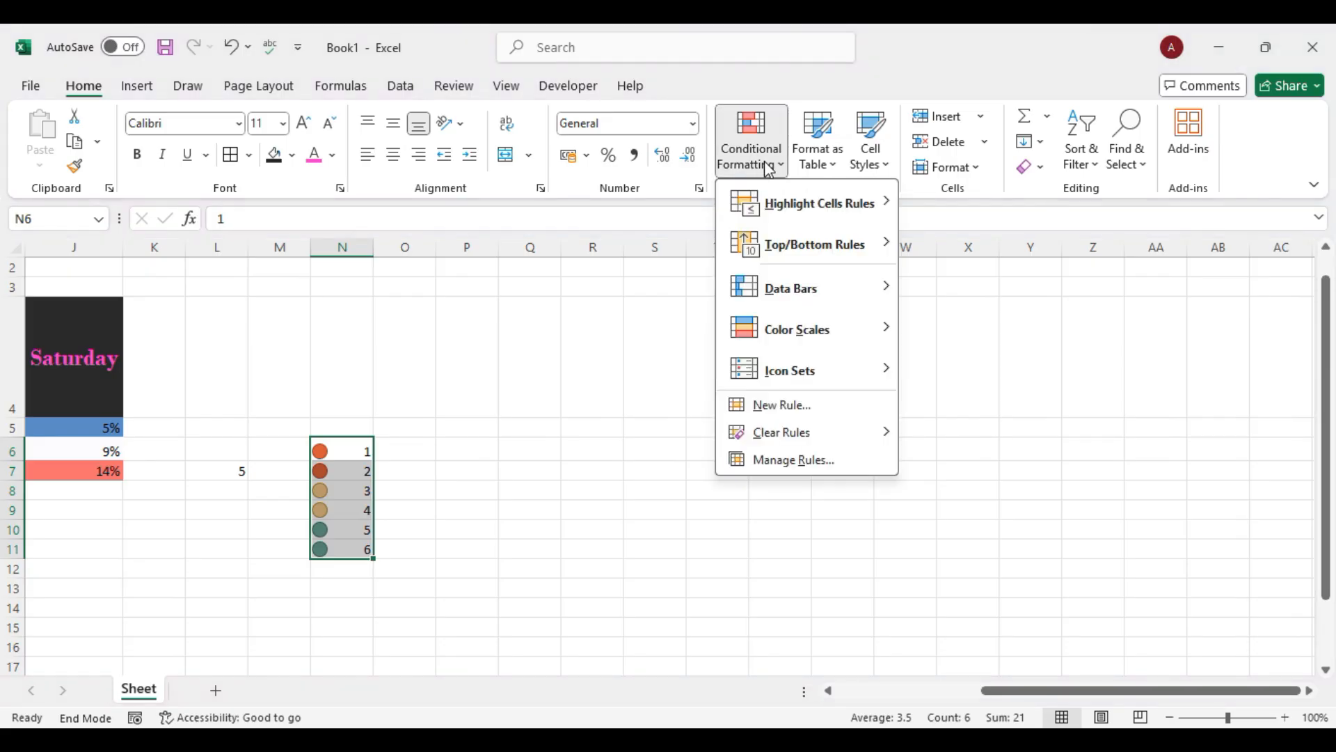
# Cancel a New Formatting Rule, then show the Clear Rules submenu.
pyautogui.click(791, 411)
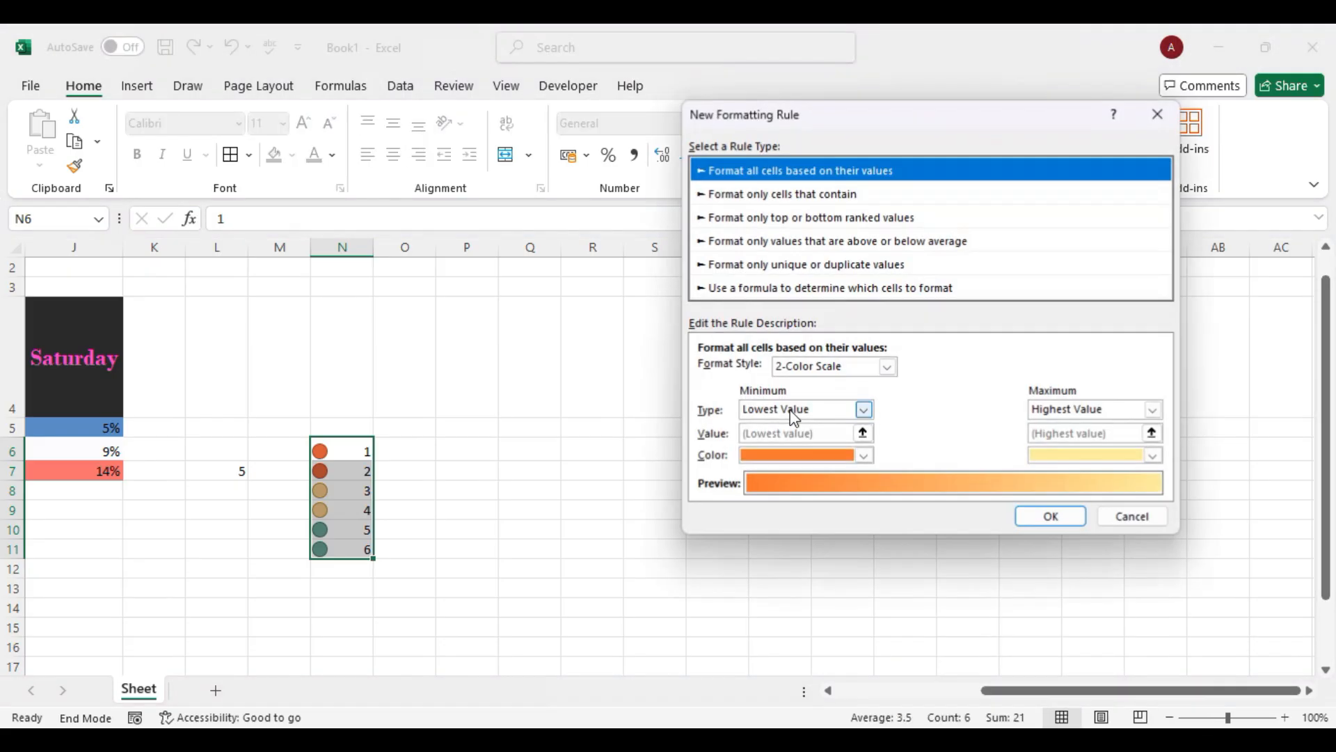
pyautogui.click(1159, 116)
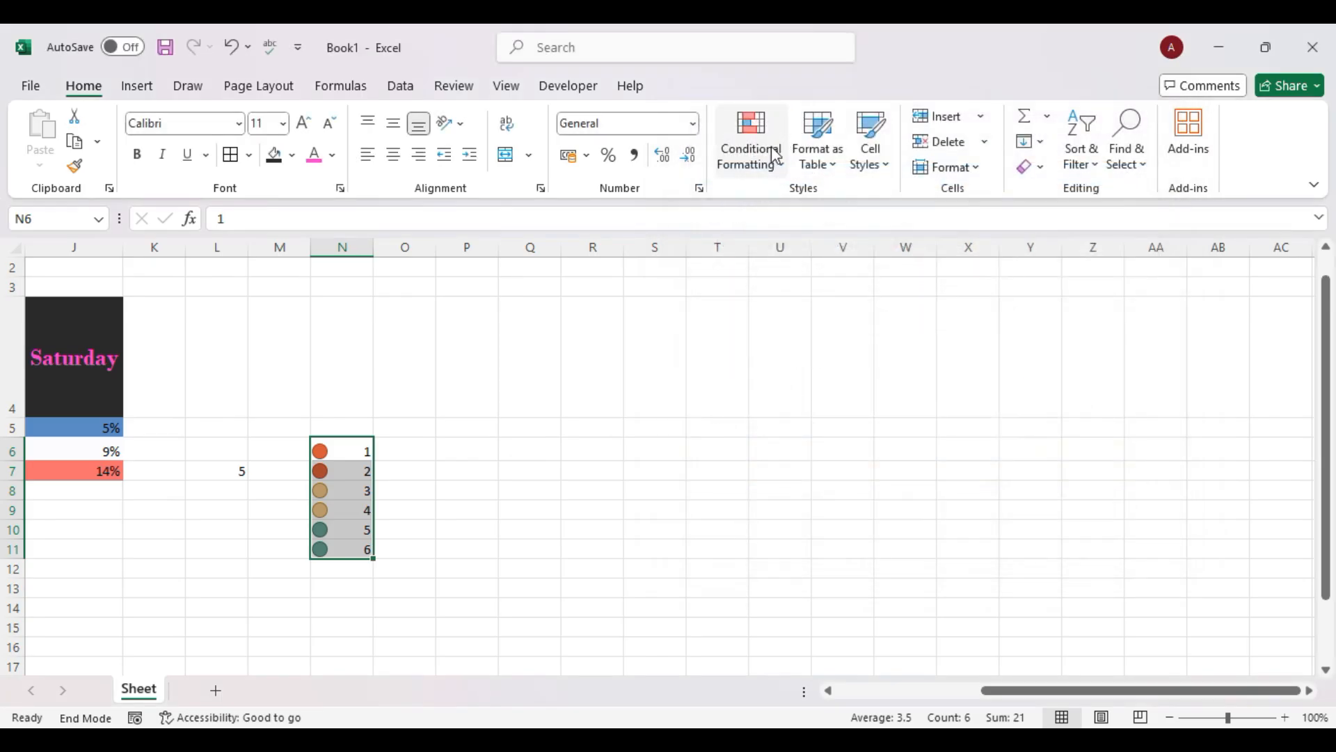
pyautogui.click(757, 172)
pyautogui.moveTo(822, 444)
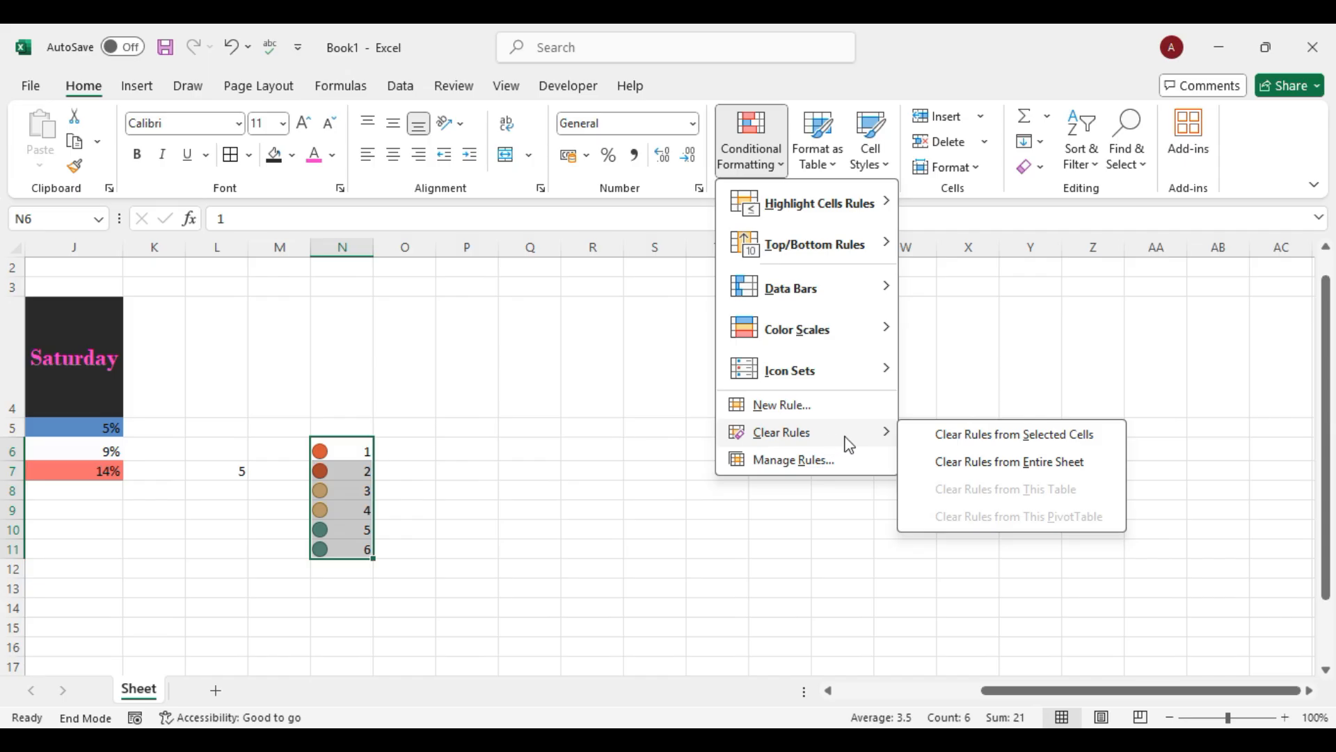
# Clear the icon-set rules from N6:N11 and confirm the Rules Manager is empty.
pyautogui.click(995, 446)
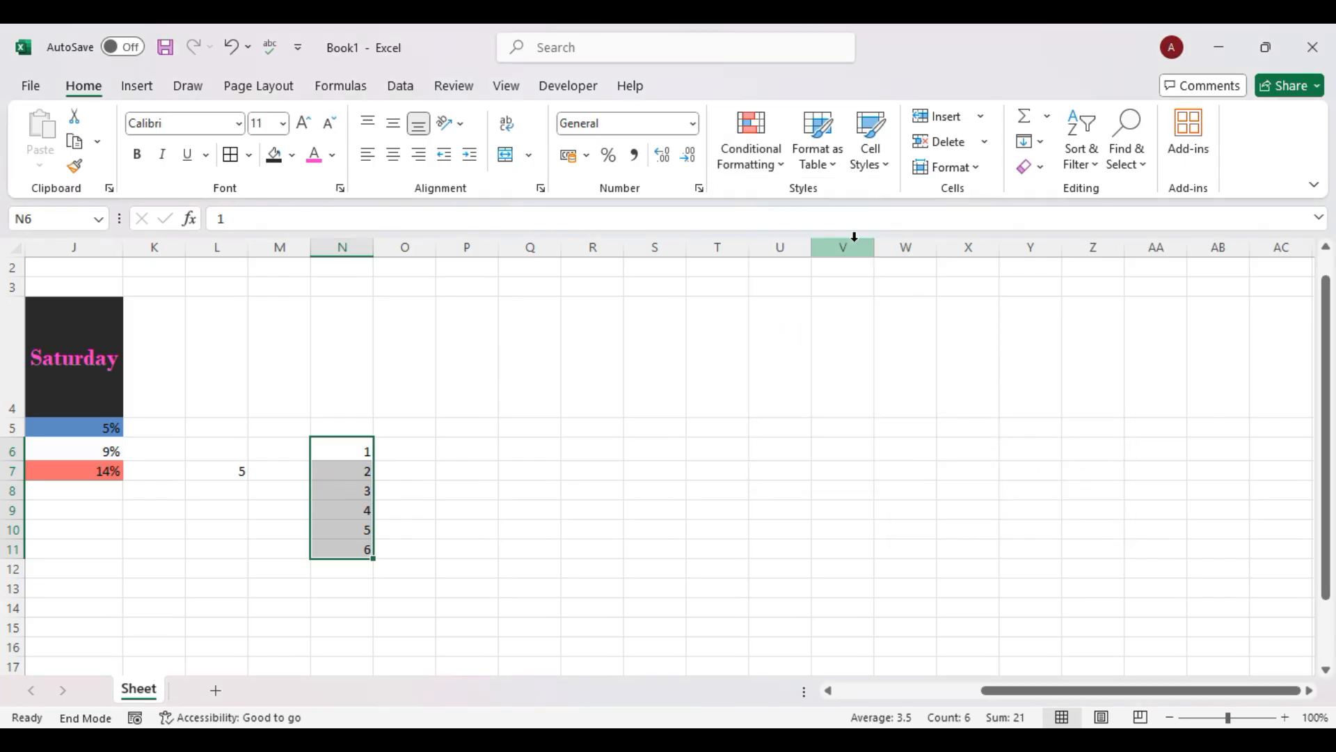
pyautogui.click(769, 160)
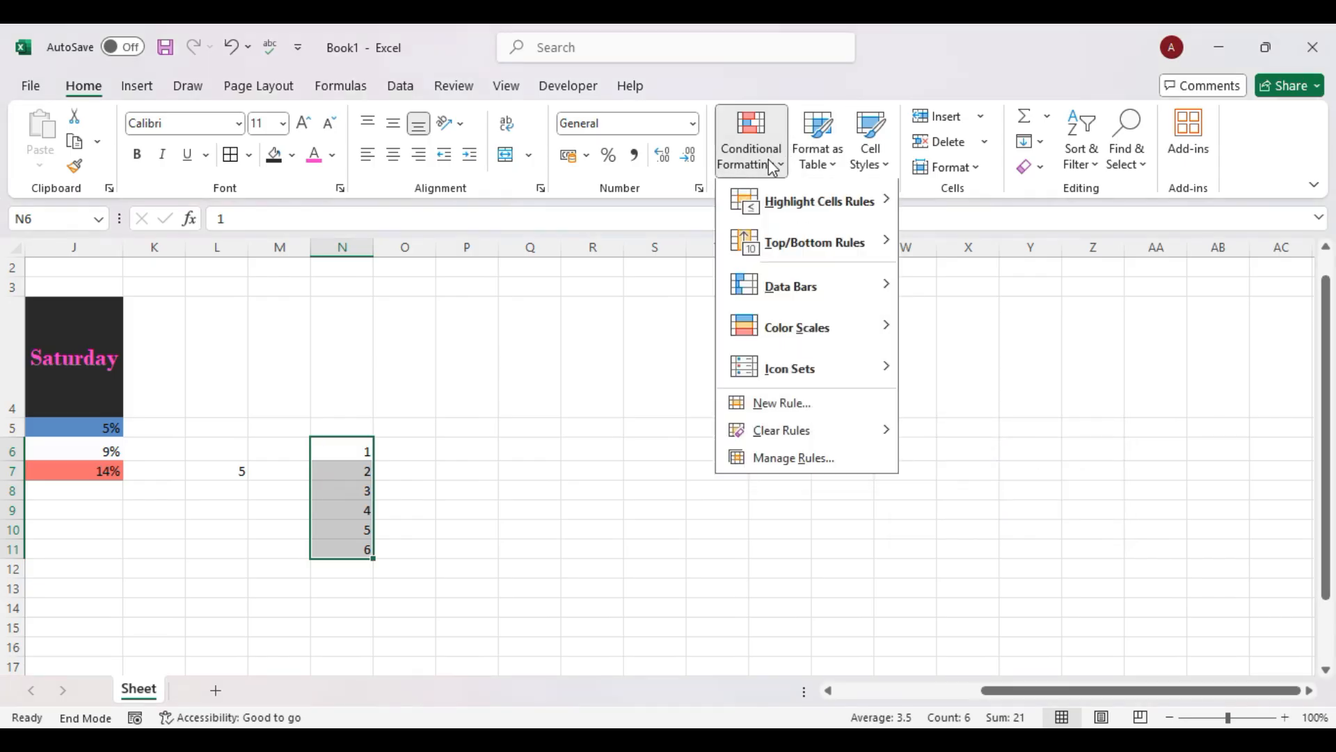
pyautogui.click(808, 455)
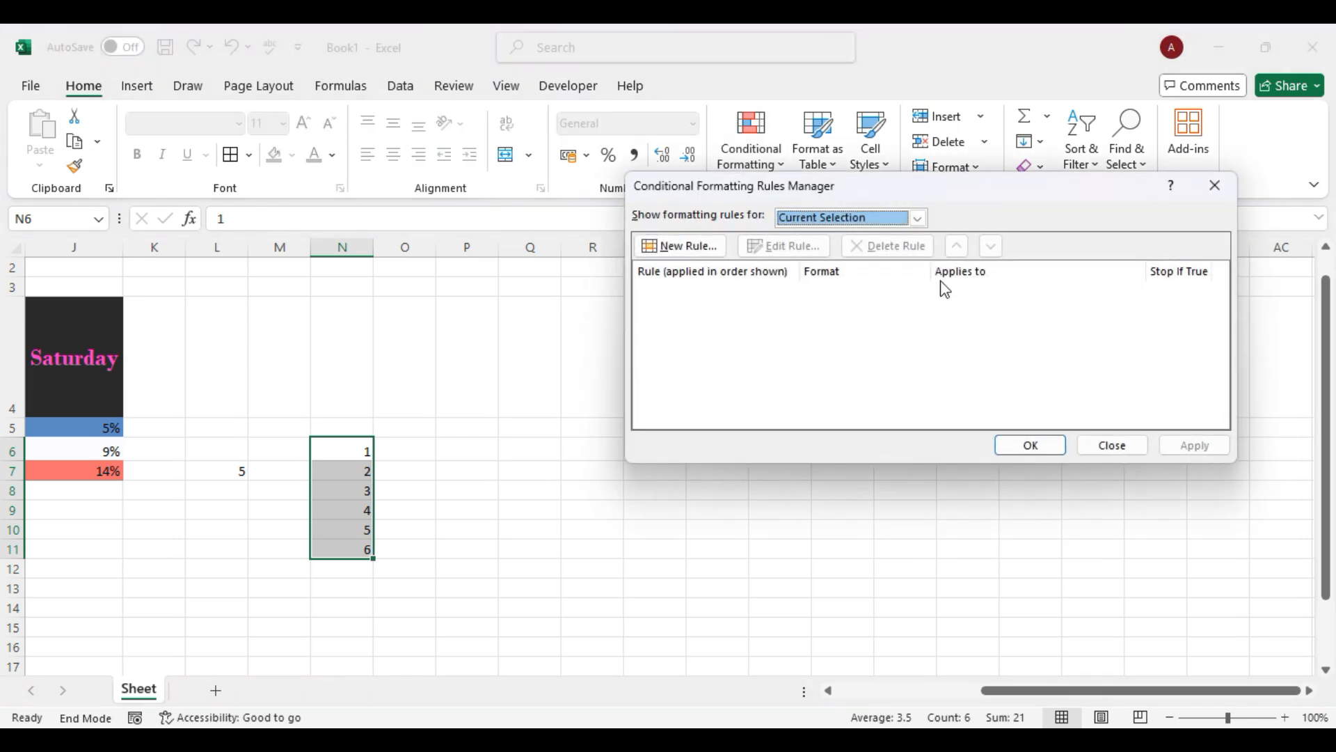
pyautogui.click(1113, 446)
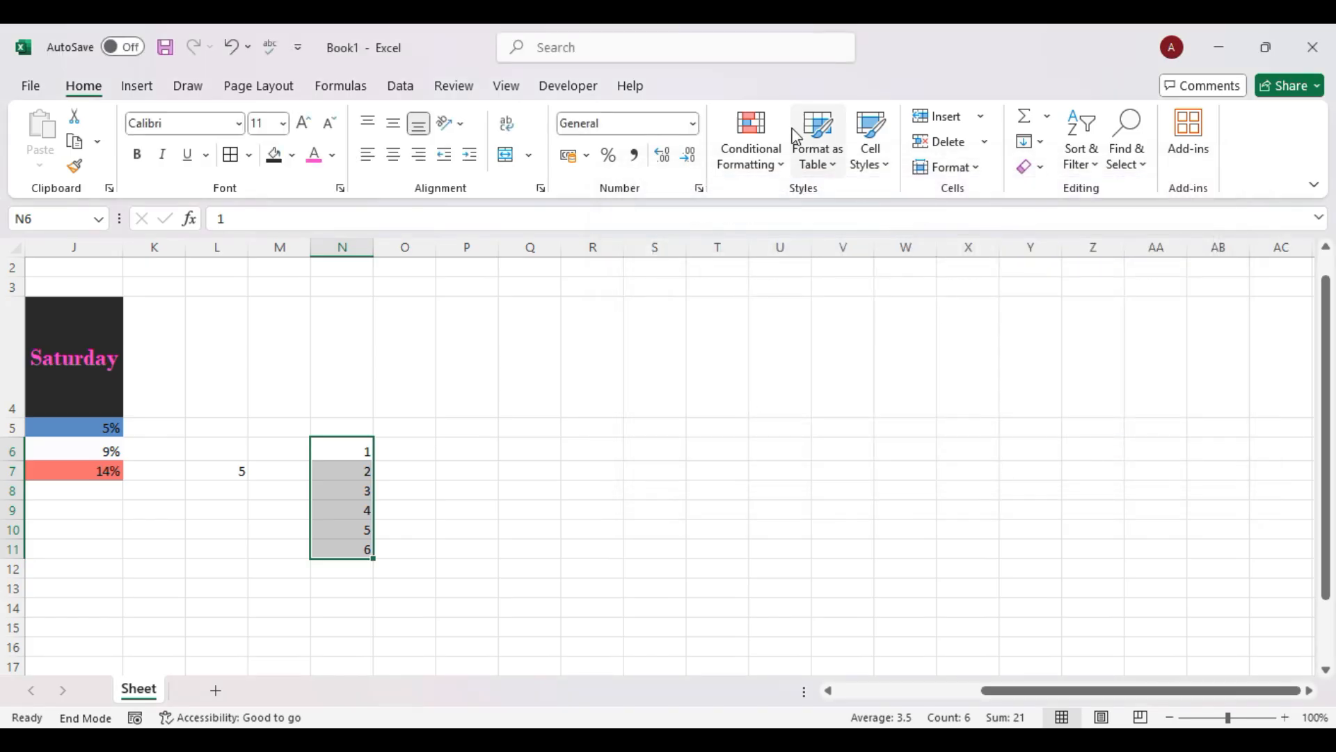
pyautogui.click(777, 174)
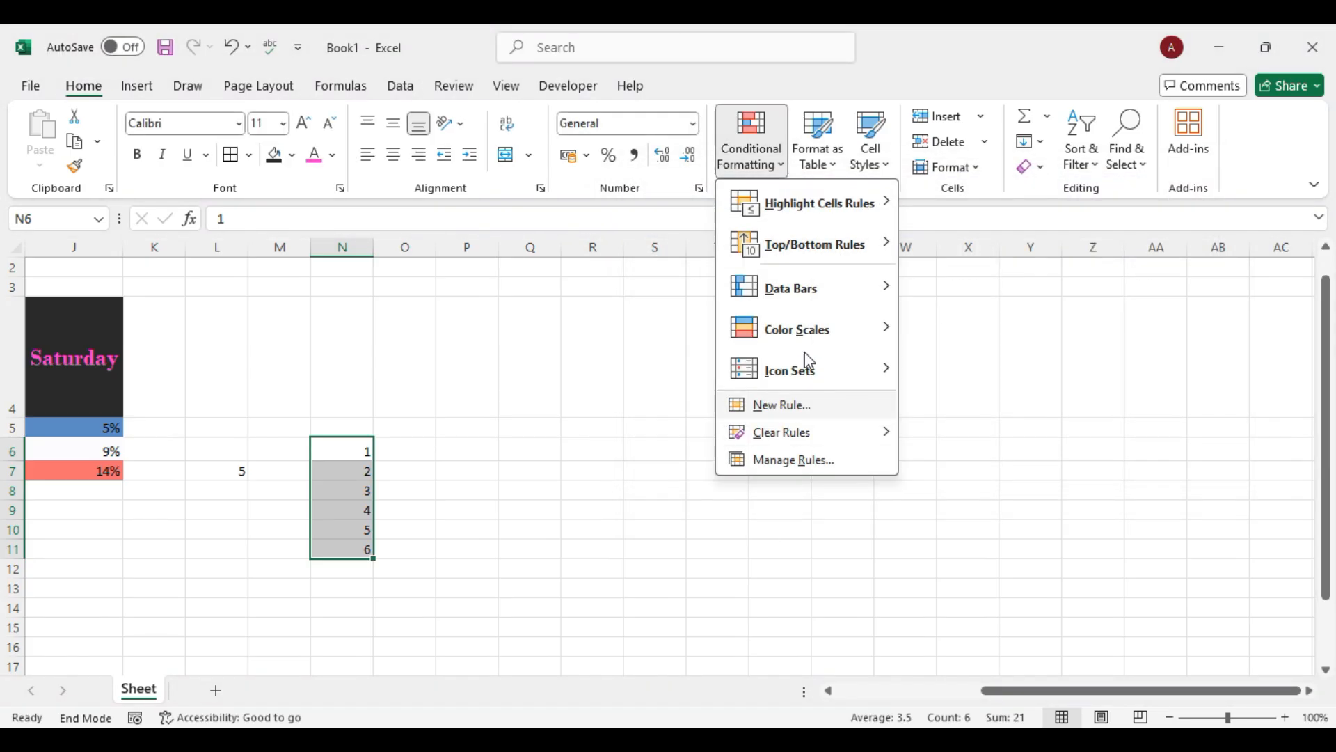
pyautogui.moveTo(835, 445)
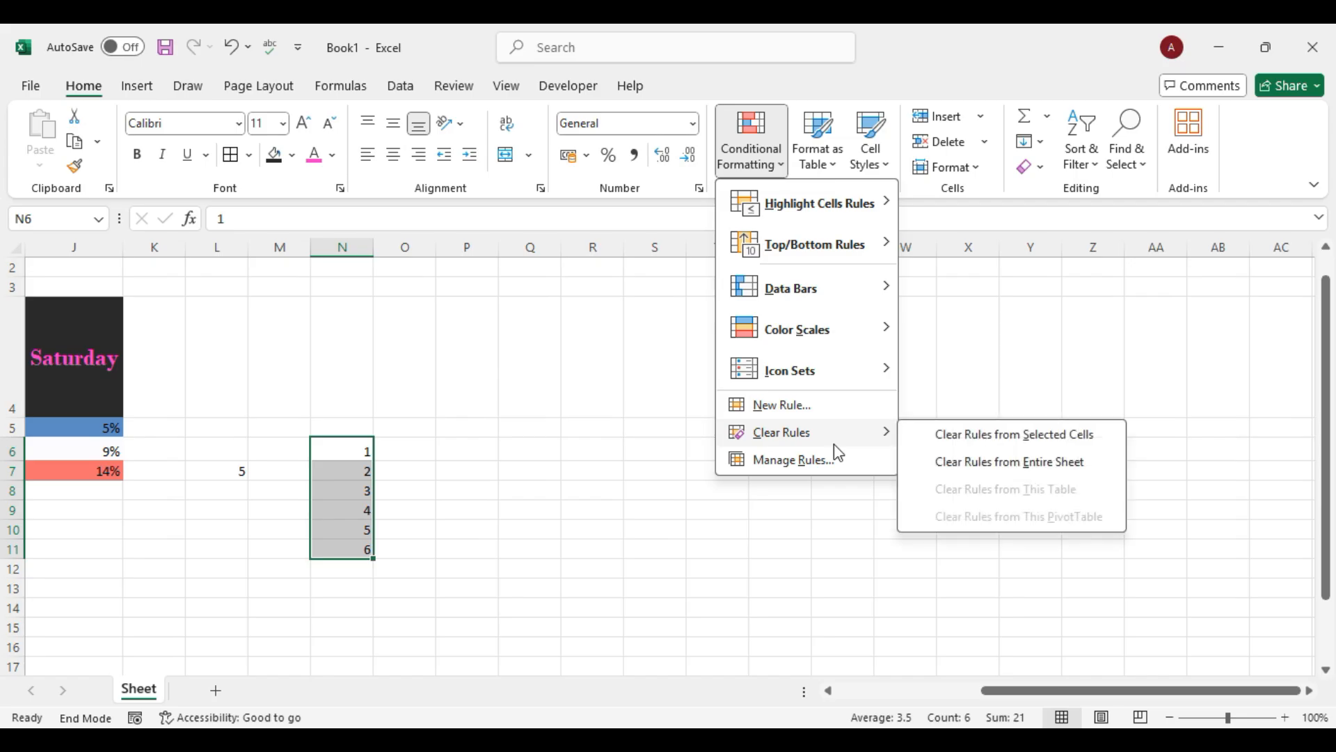
pyautogui.click(511, 557)
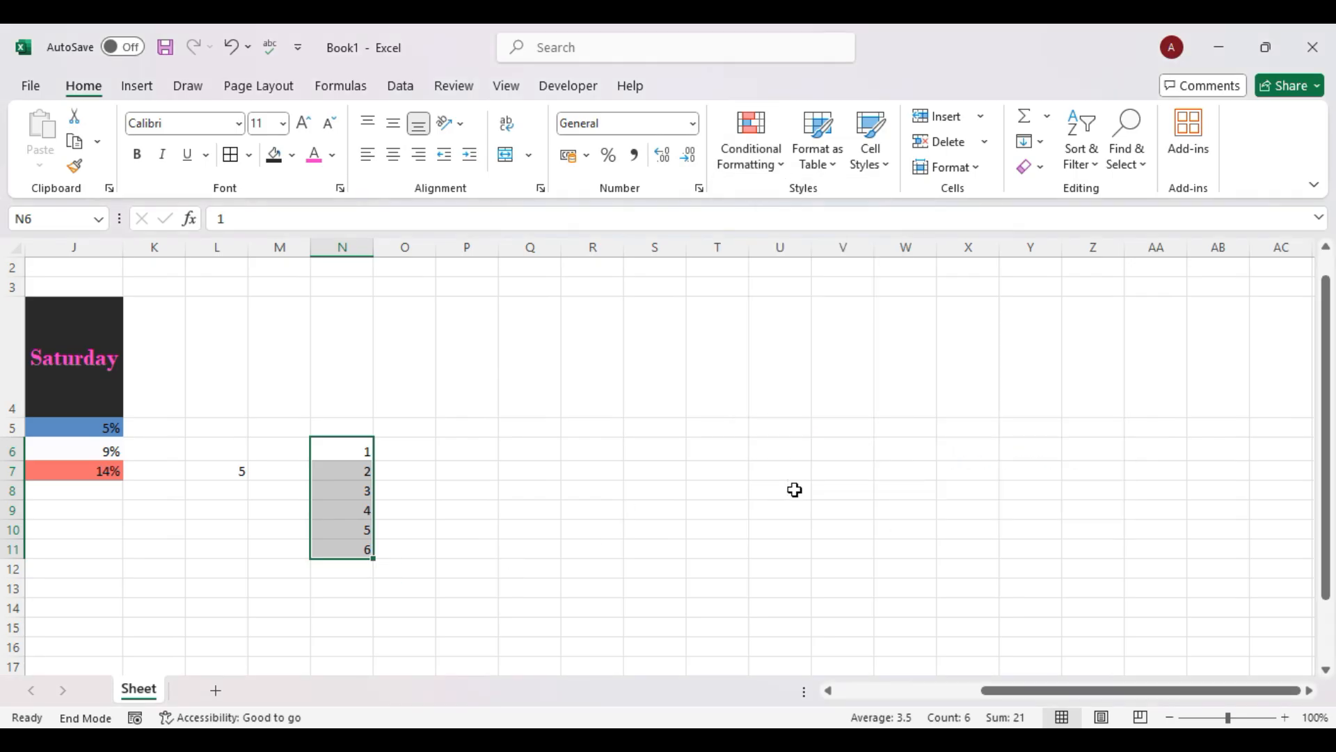
# Select the data-bar range G6:H13 and browse conditional formatting and table styles without changes.
pyautogui.hscroll(-5, 794, 490)
pyautogui.click(506, 452)
pyautogui.moveTo(505, 452); pyautogui.dragTo(597, 586)
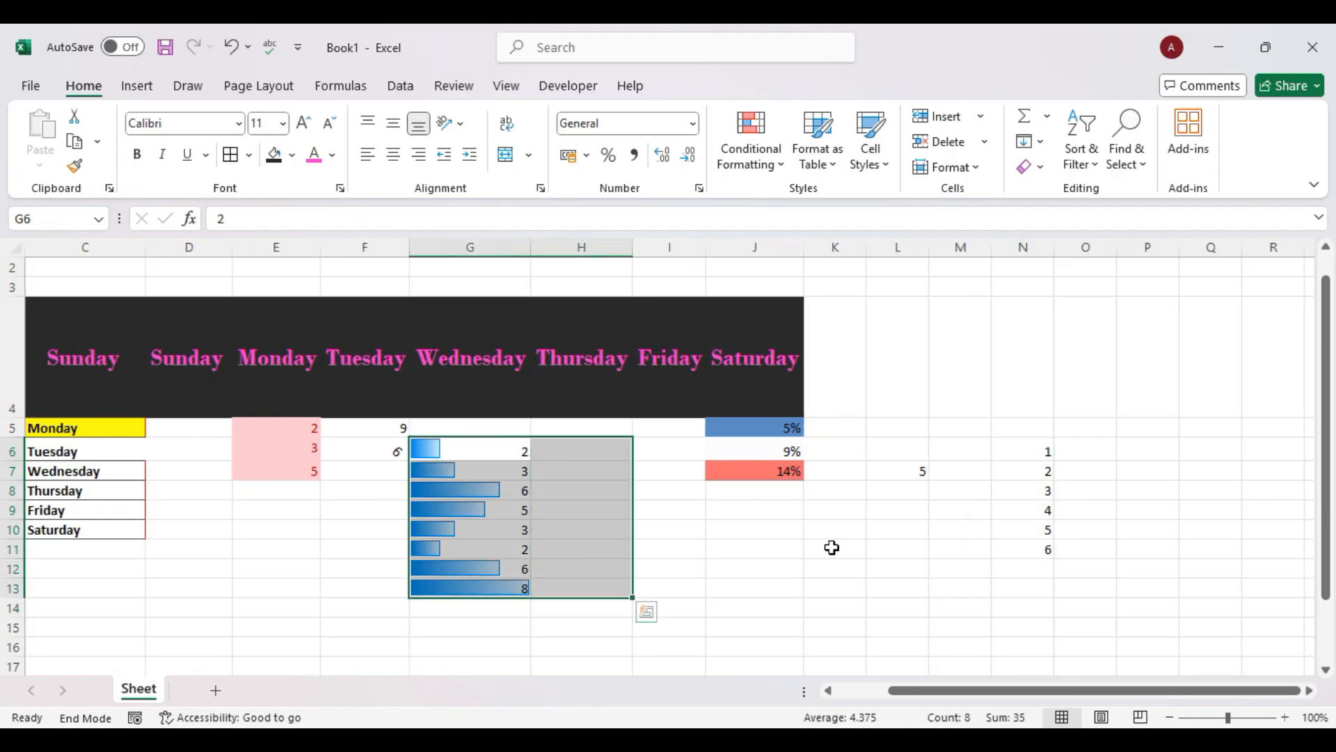
pyautogui.hscroll(-2, 829, 545)
pyautogui.click(780, 169)
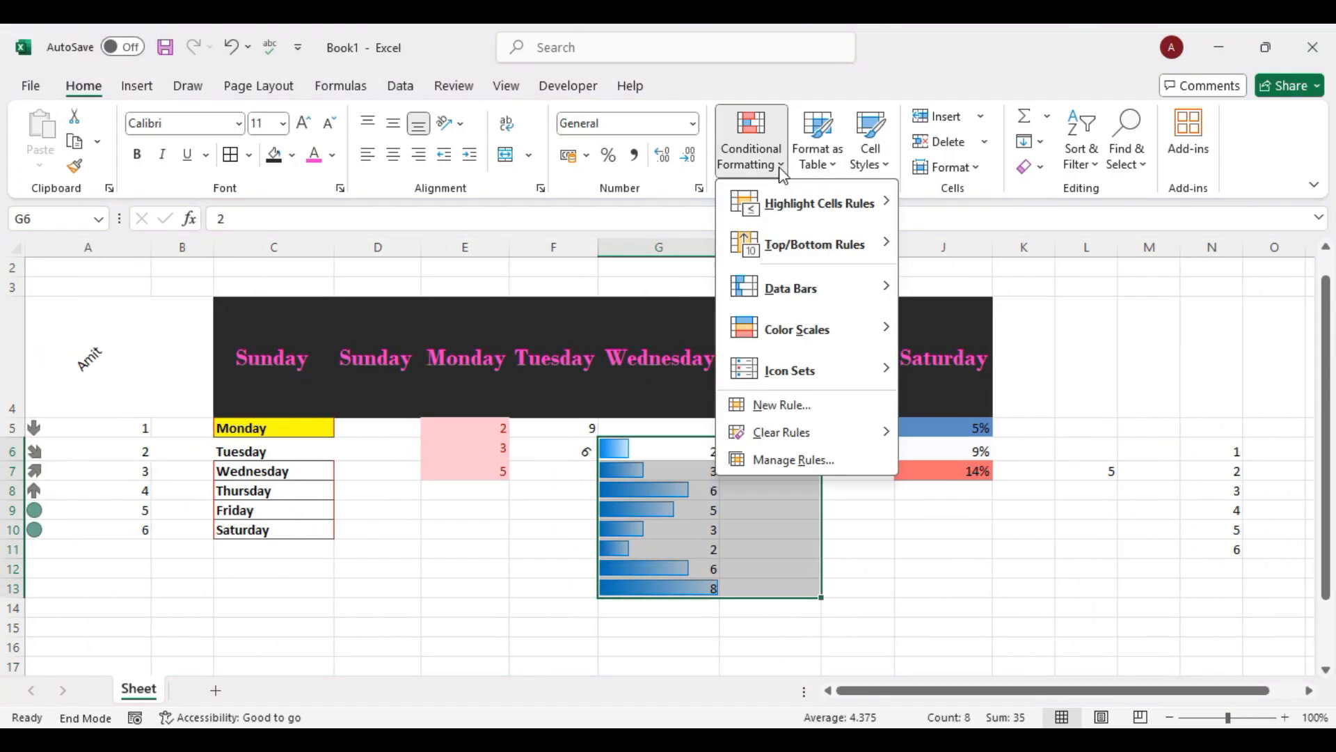
pyautogui.click(825, 168)
pyautogui.click(824, 167)
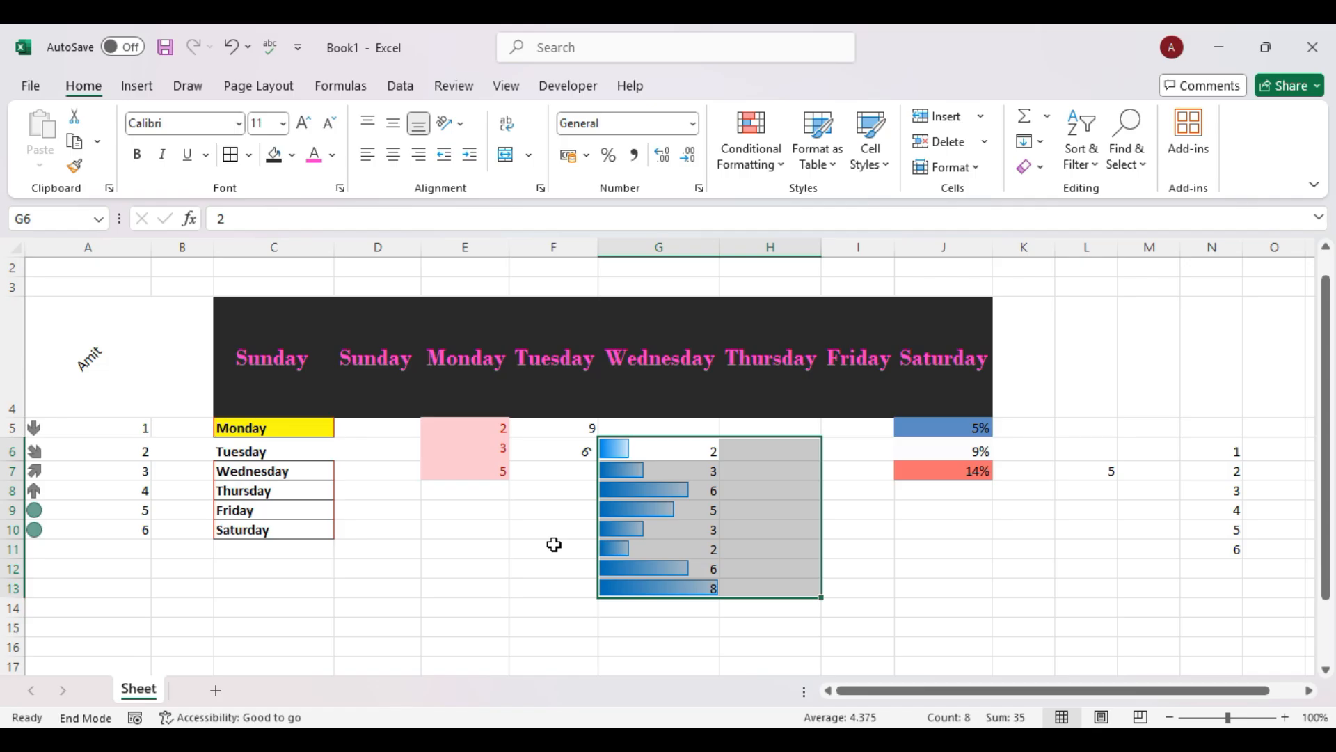
pyautogui.scroll(-1, 507, 555)
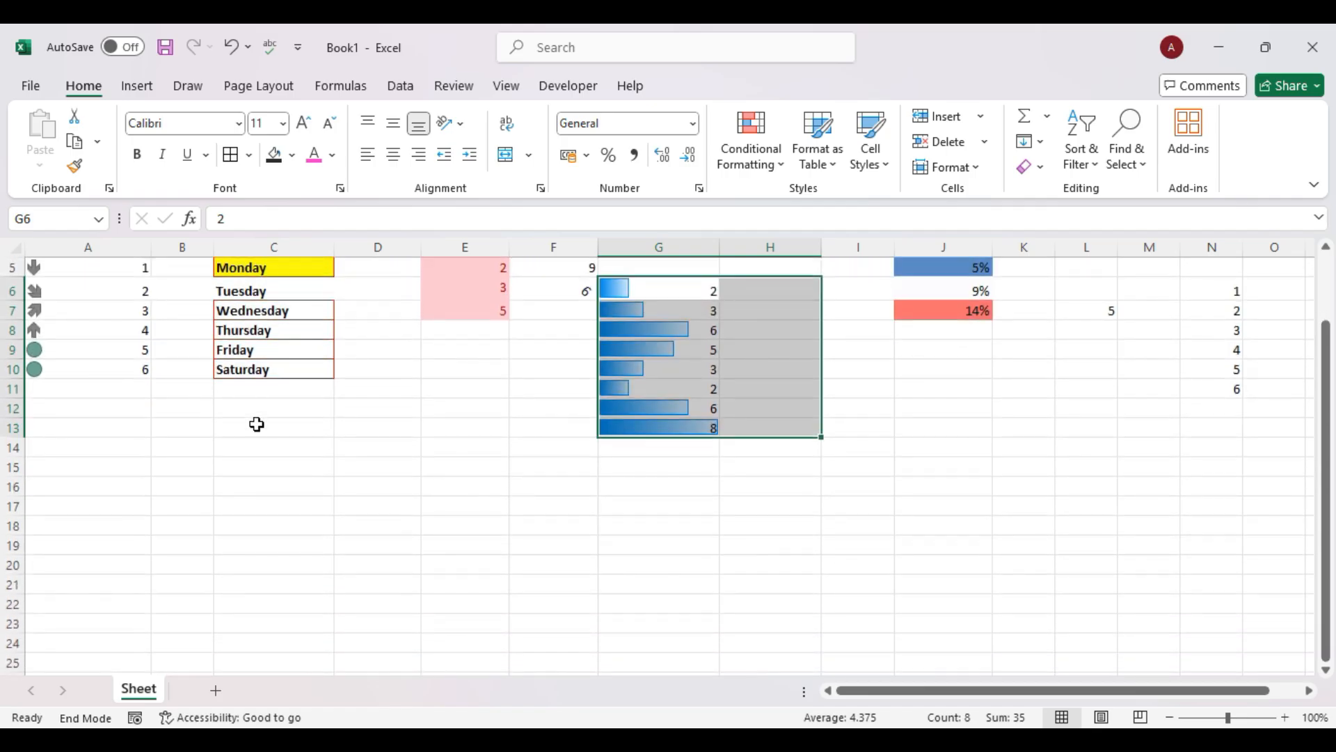
# Type the headings Name and Roll in C13:D13.
pyautogui.click(252, 412)
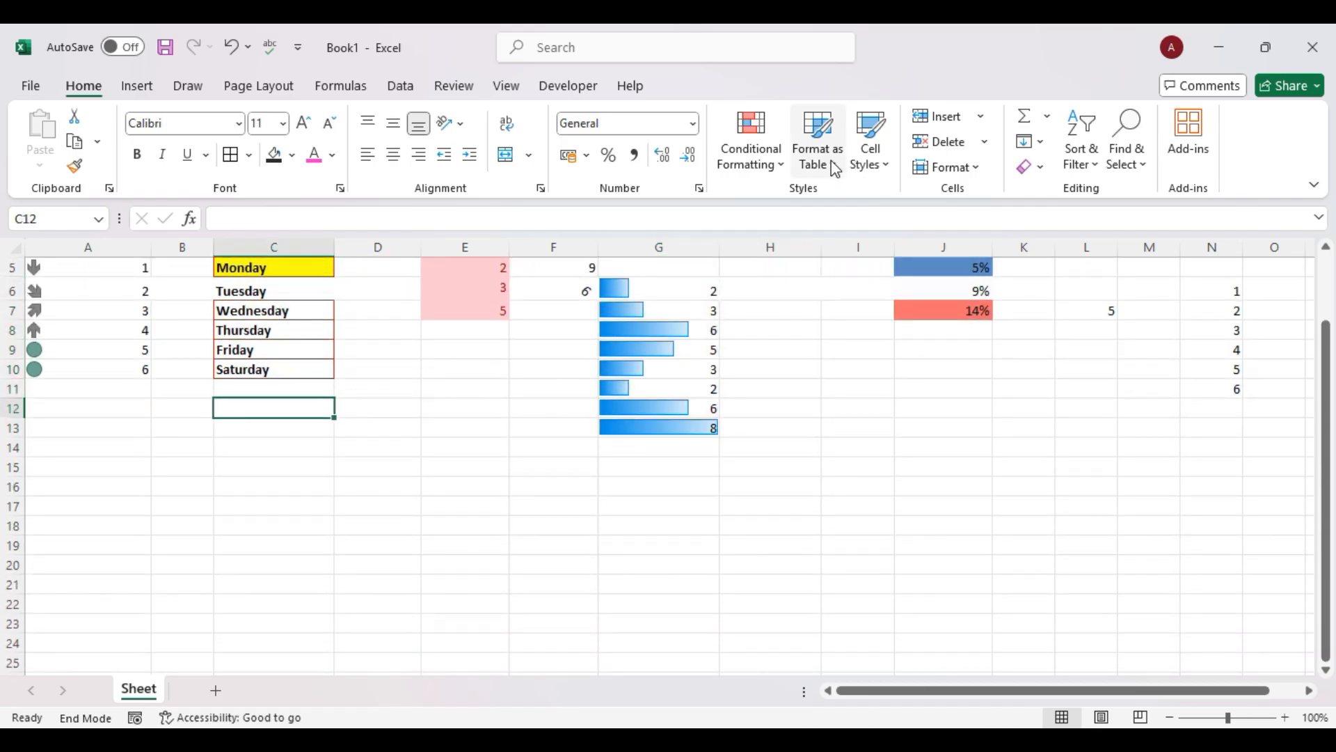
pyautogui.click(834, 167)
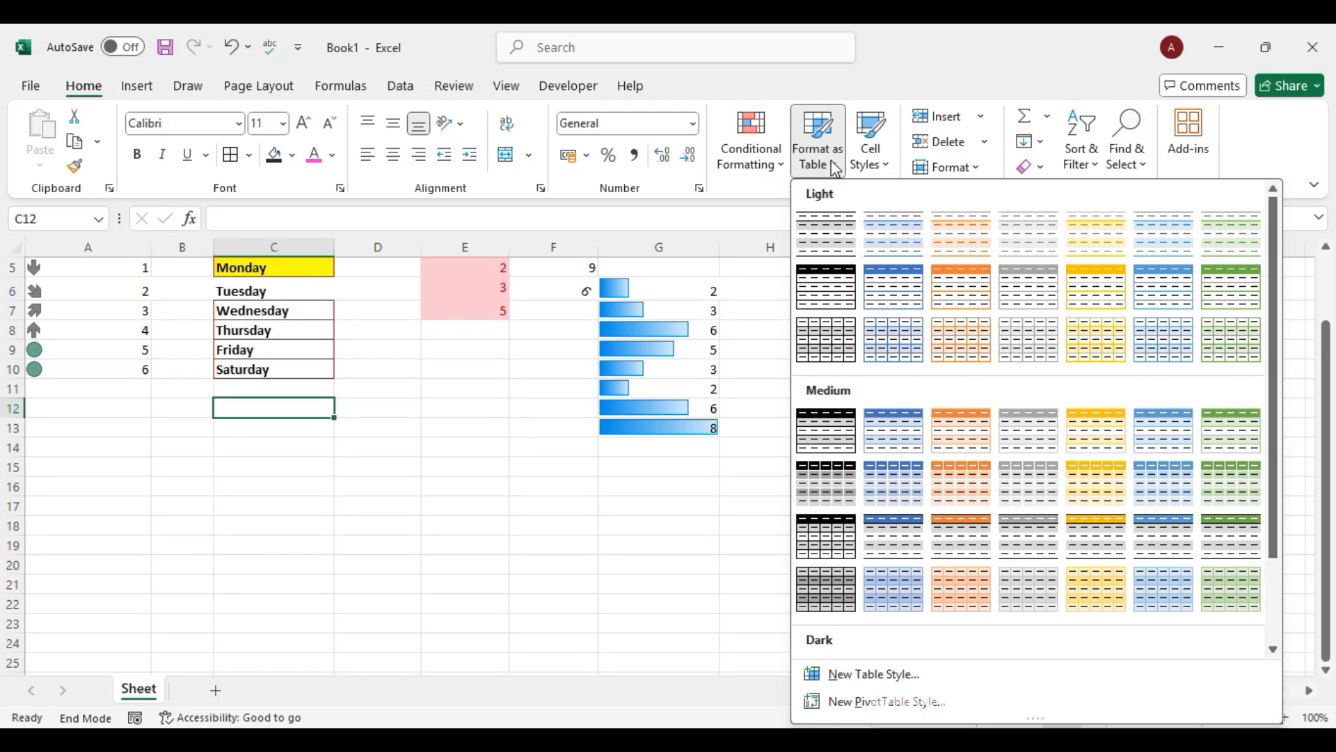
pyautogui.click(311, 448)
pyautogui.click(291, 434)
pyautogui.write('Name')
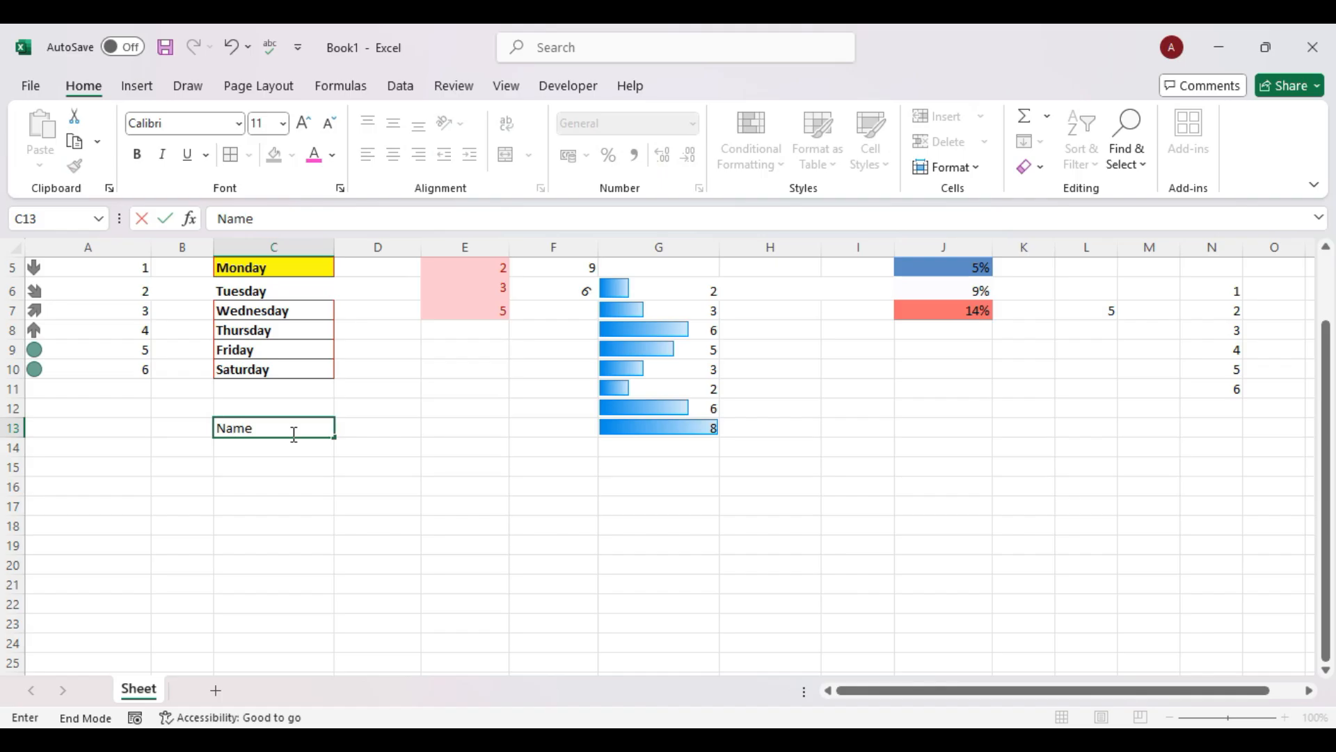
pyautogui.press('Tab')
pyautogui.write('Ro')
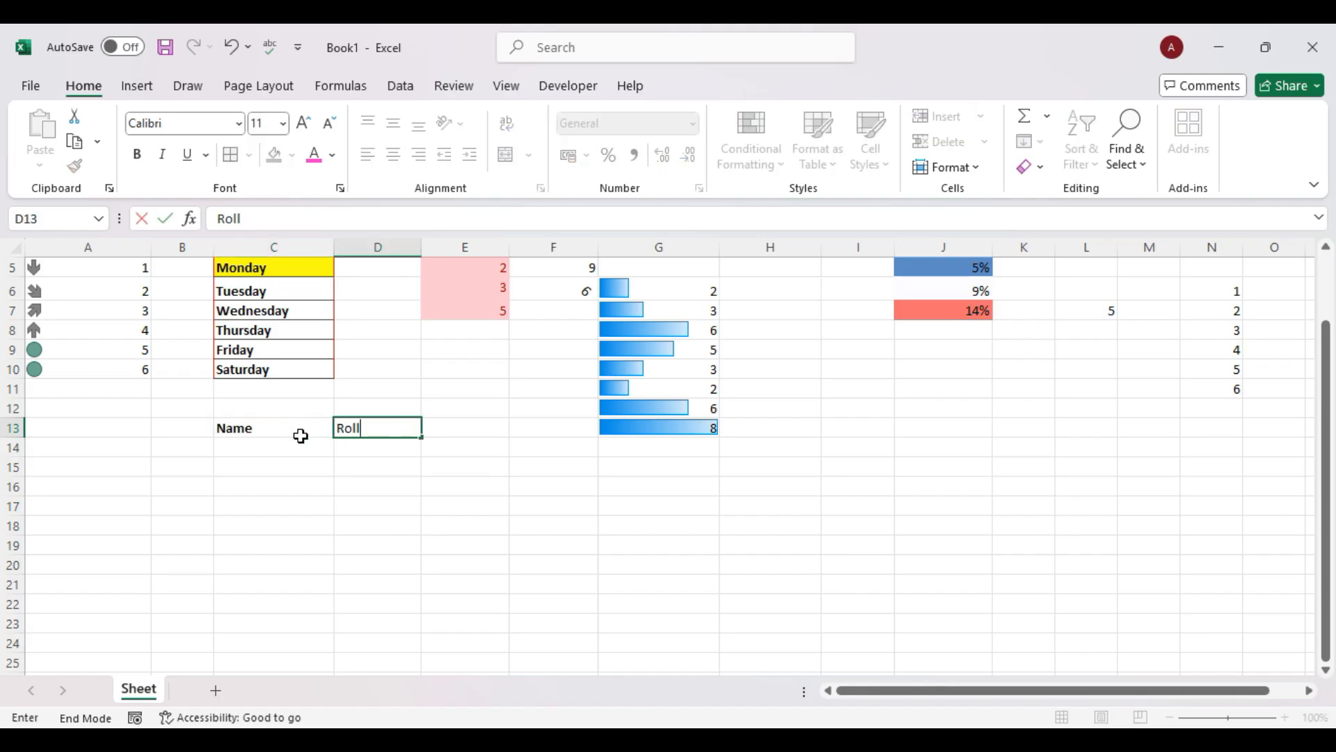
# Fill in three student names with roll numbers 1, 2 and 3 in C14:D16.
pyautogui.moveTo(434, 483); pyautogui.dragTo(251, 451)
pyautogui.click(250, 450)
pyautogui.write('Sonu')
pyautogui.press('Tab')
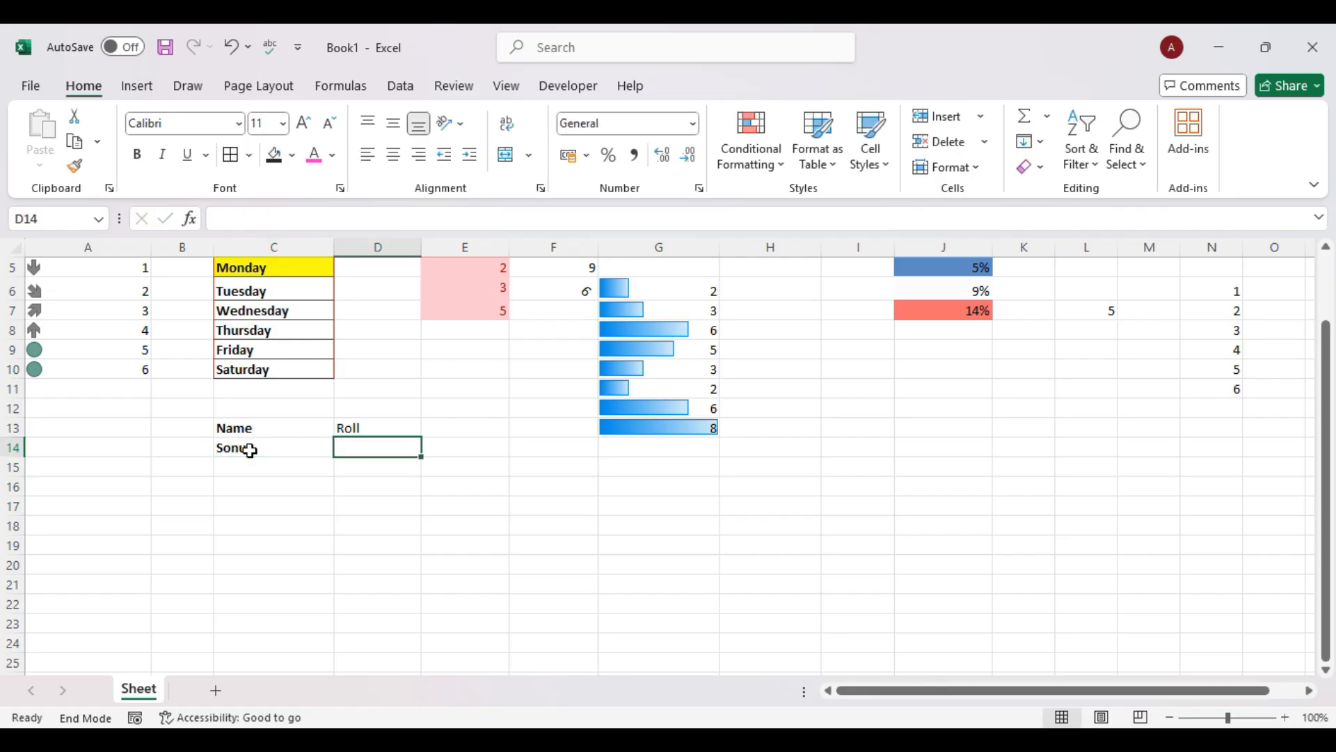
pyautogui.write('1')
pyautogui.press('Return')
pyautogui.write('M')
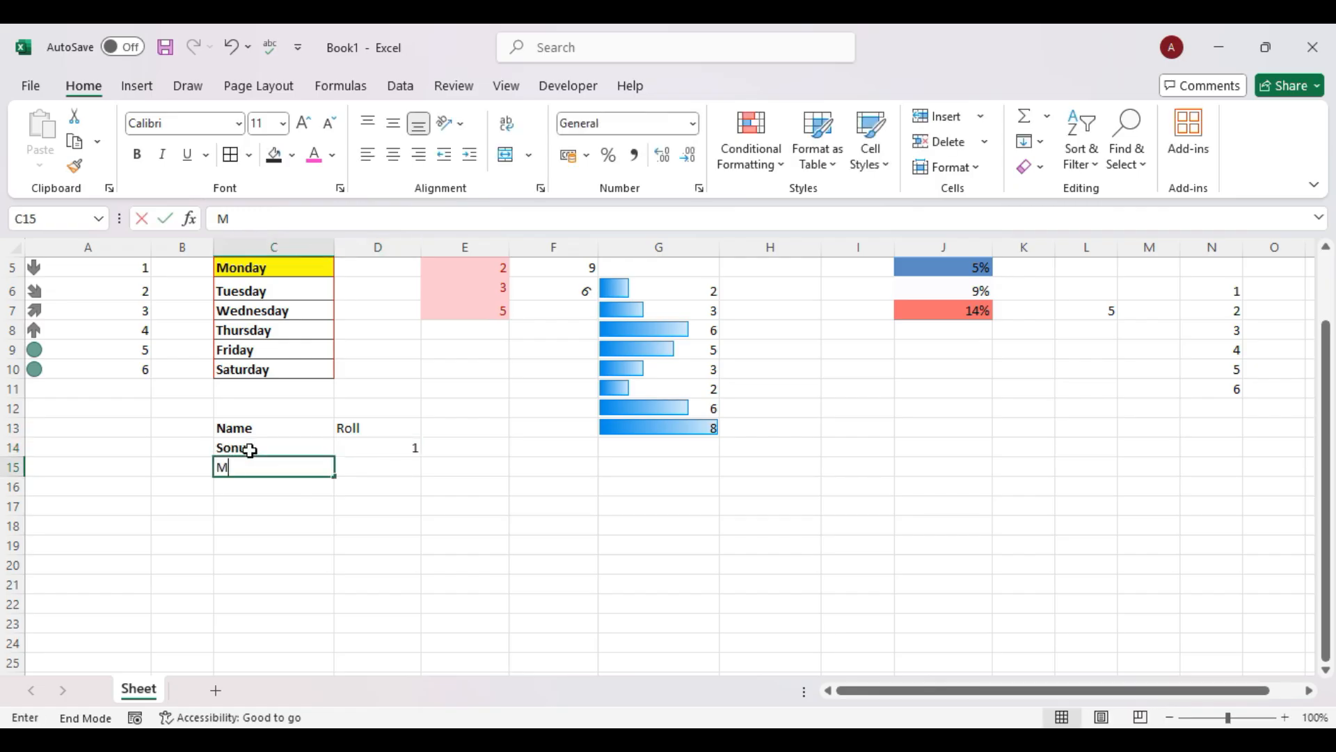
pyautogui.write('ohan')
pyautogui.press('Tab')
pyautogui.write('2')
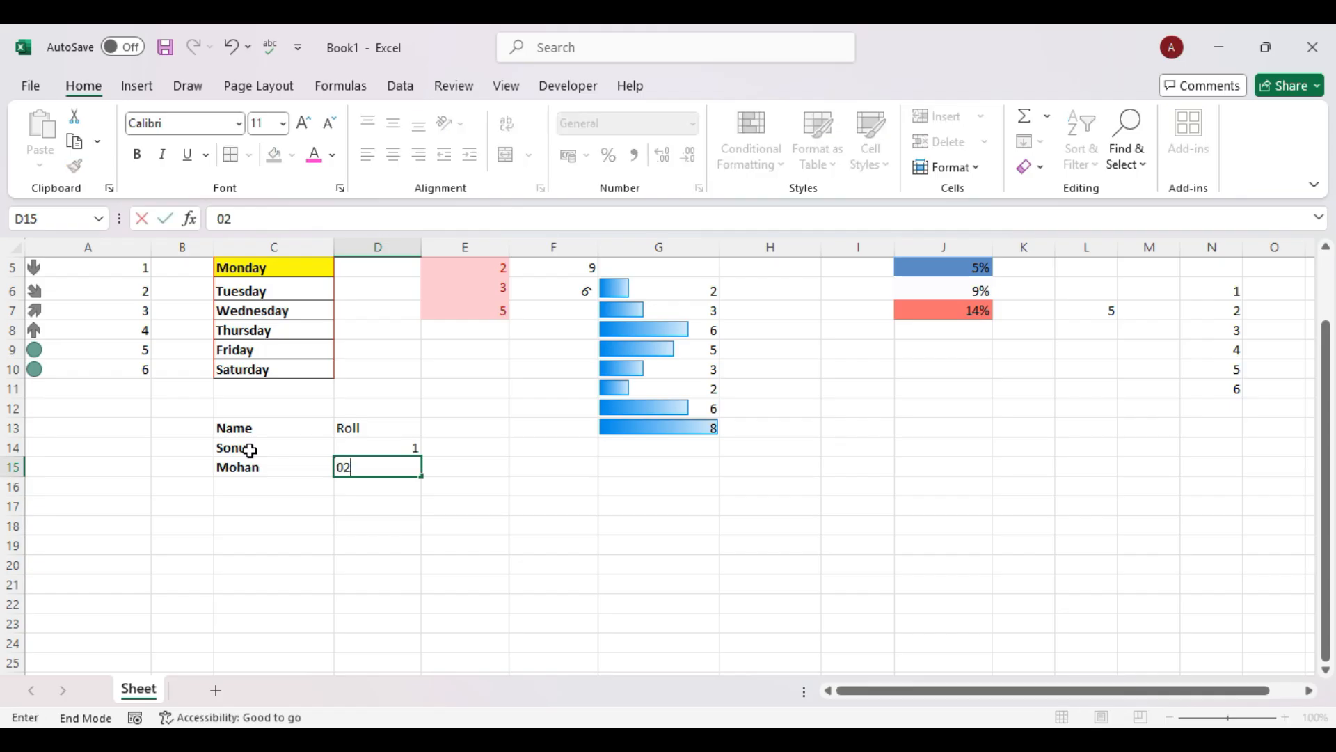
pyautogui.press('Return')
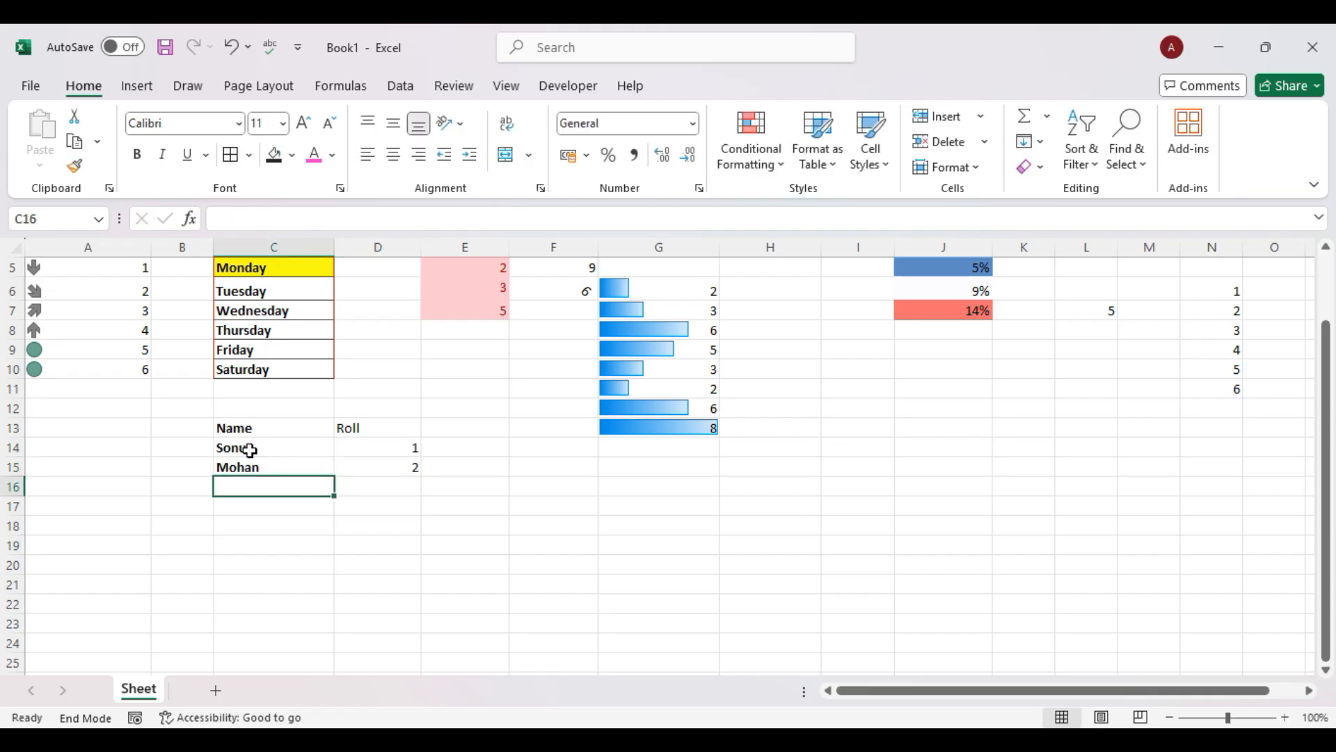
pyautogui.write('Sandhya')
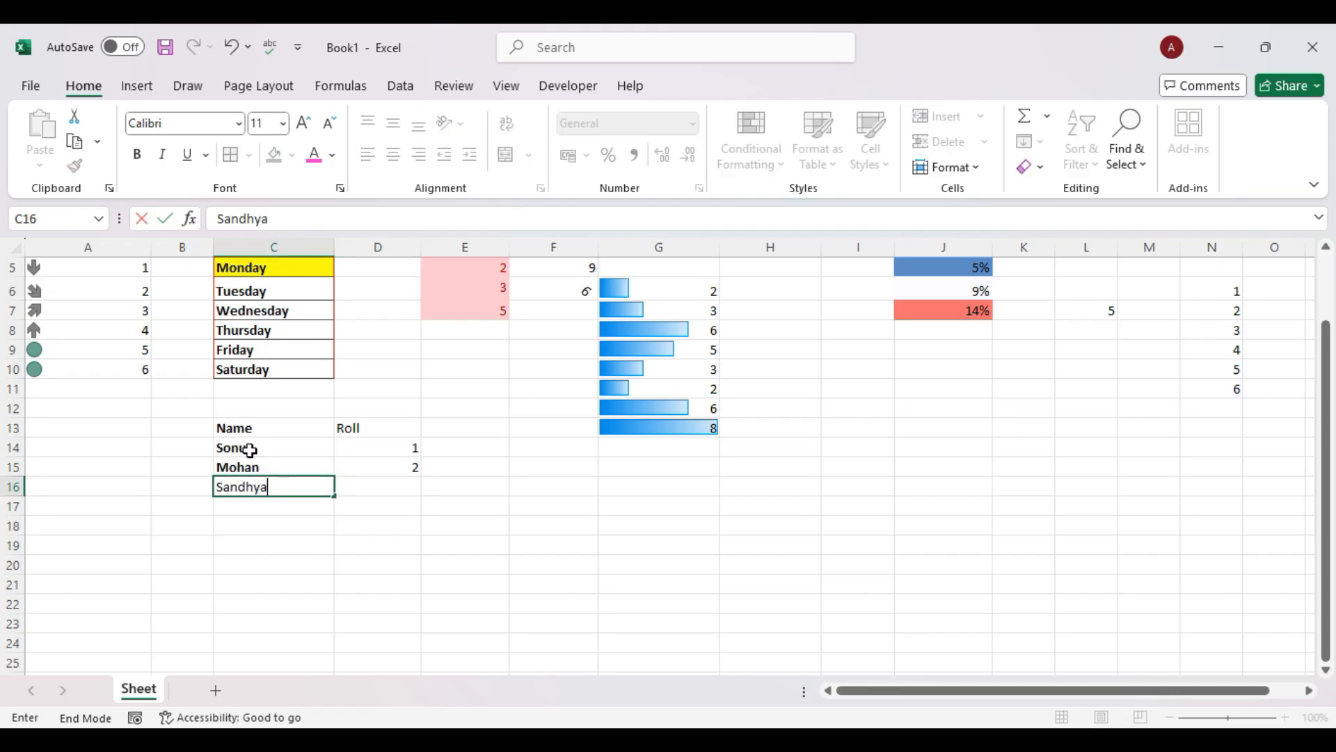
pyautogui.press('Tab')
pyautogui.write('3')
pyautogui.click(469, 600)
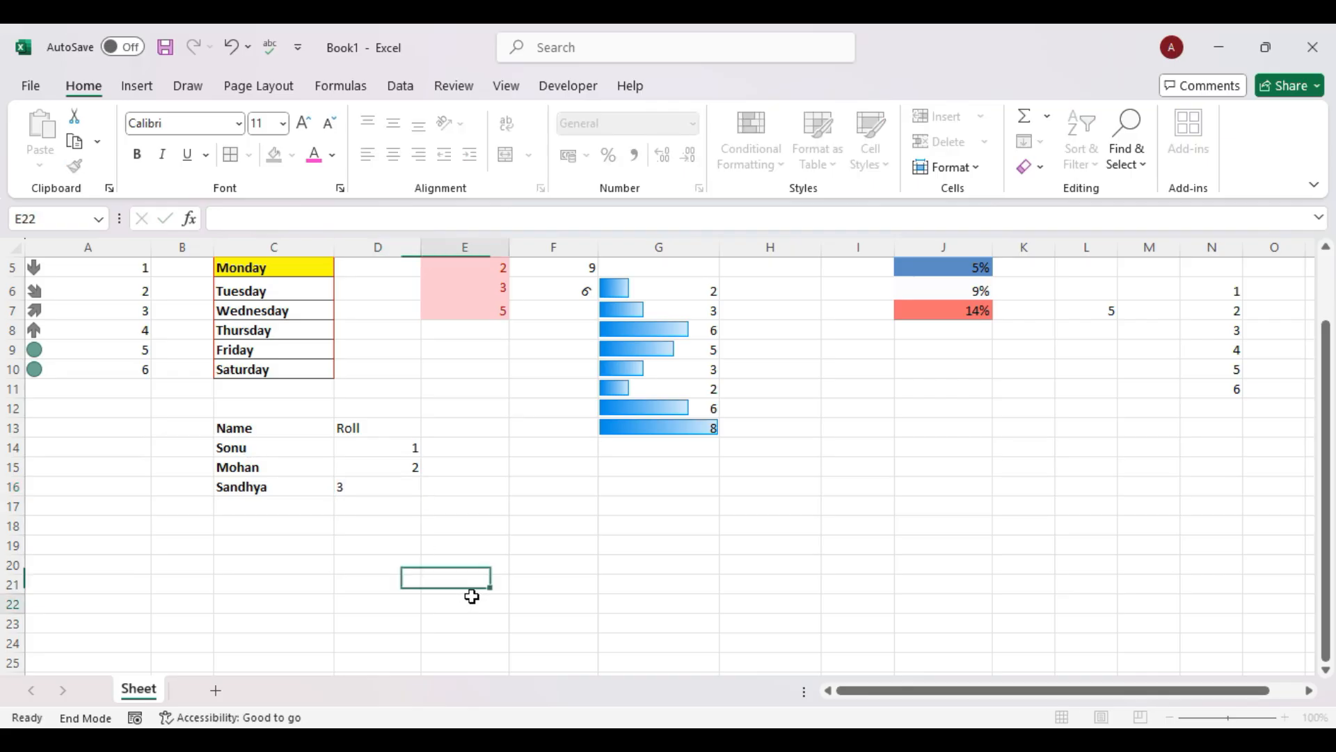
pyautogui.moveTo(290, 432); pyautogui.dragTo(372, 484)
# Apply All Borders to the Name/Roll table C13:D16.
pyautogui.click(232, 155)
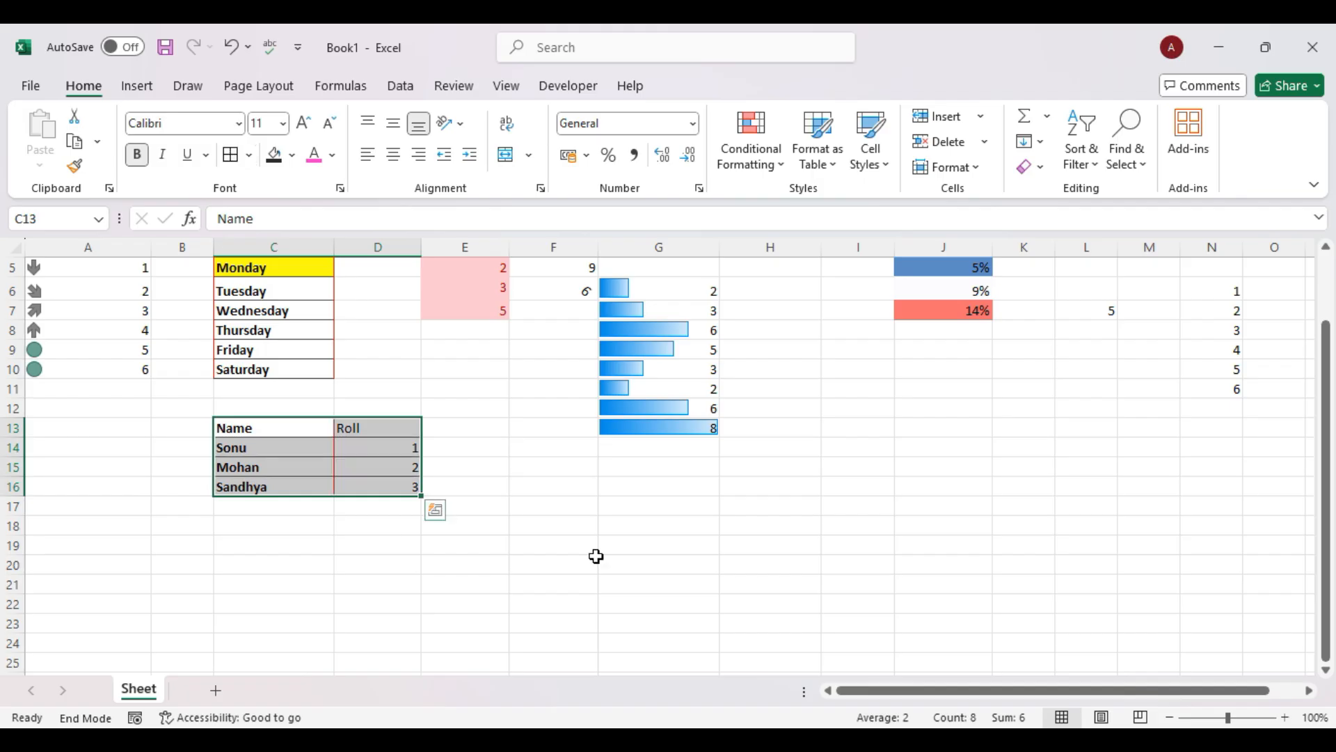
pyautogui.click(593, 554)
pyautogui.moveTo(328, 446); pyautogui.dragTo(378, 467)
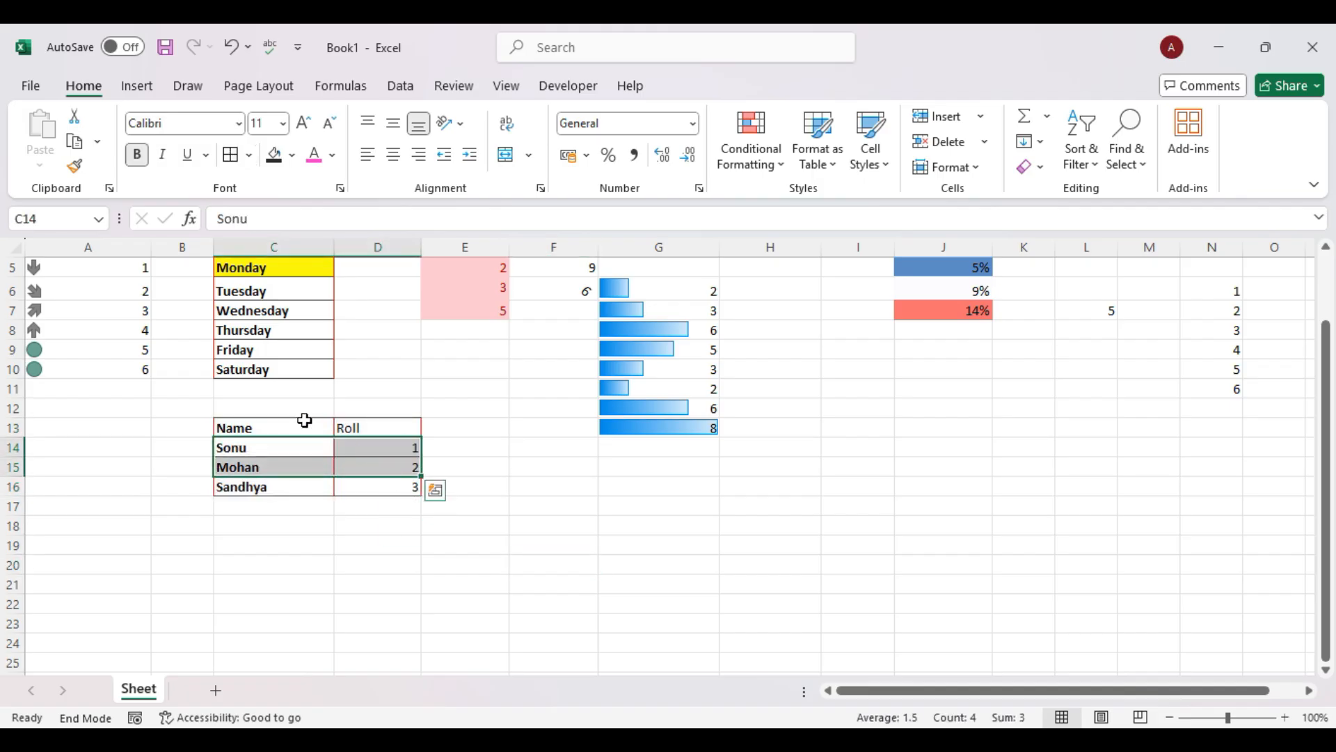
# Center the Name and Roll headings in C13:D13.
pyautogui.moveTo(299, 426); pyautogui.dragTo(351, 427)
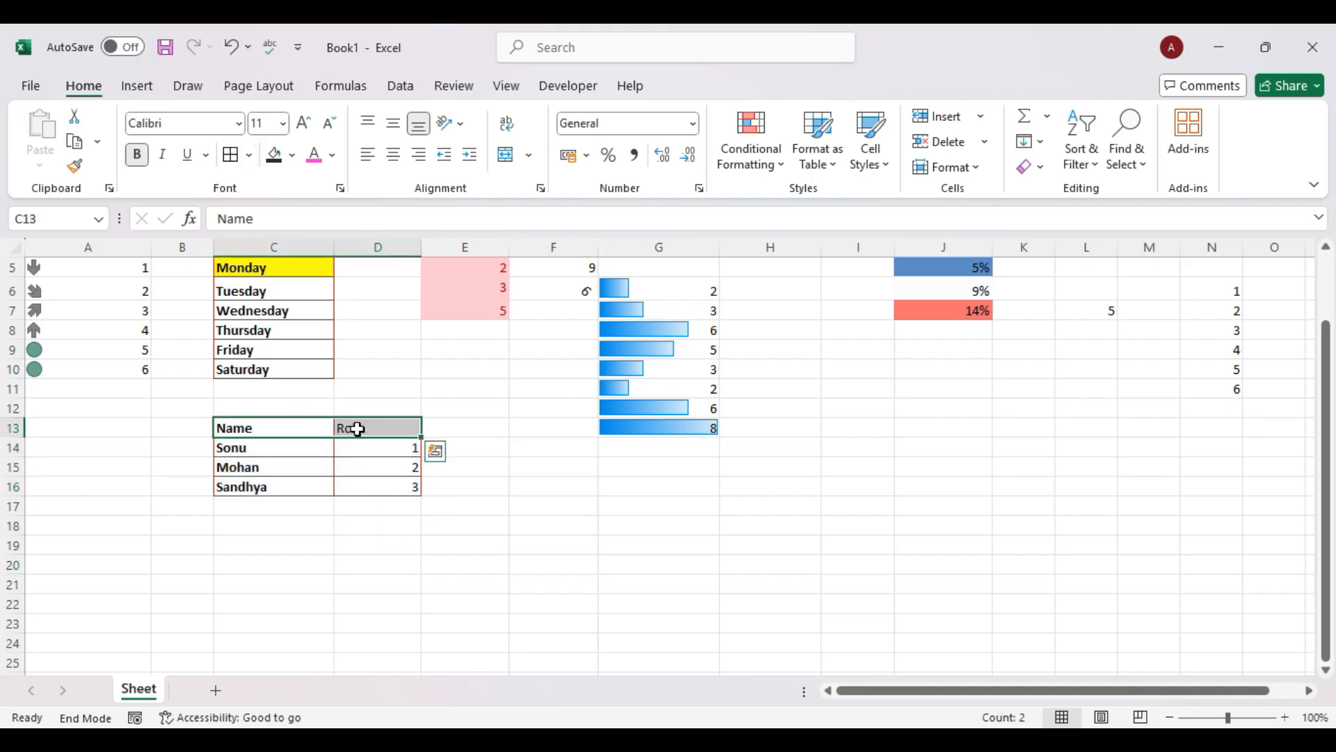
pyautogui.click(394, 155)
pyautogui.click(607, 555)
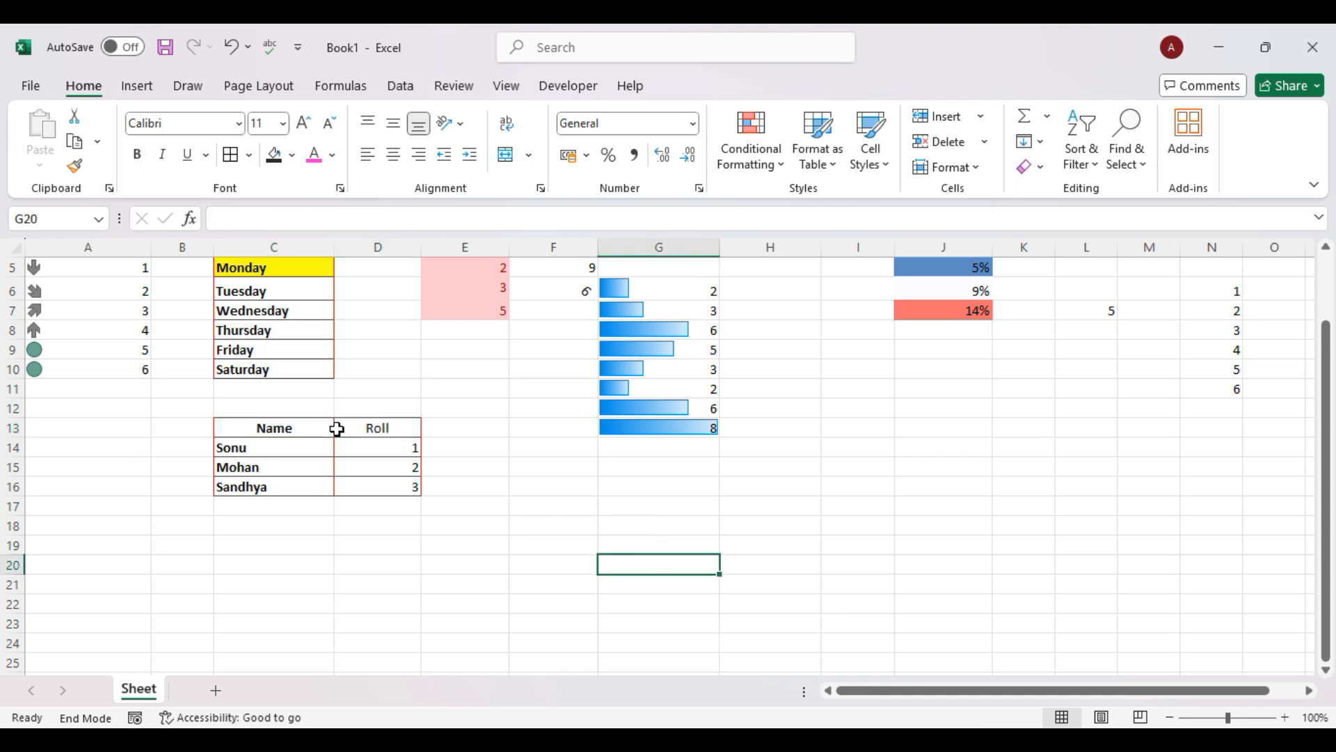
pyautogui.moveTo(308, 427); pyautogui.dragTo(376, 428)
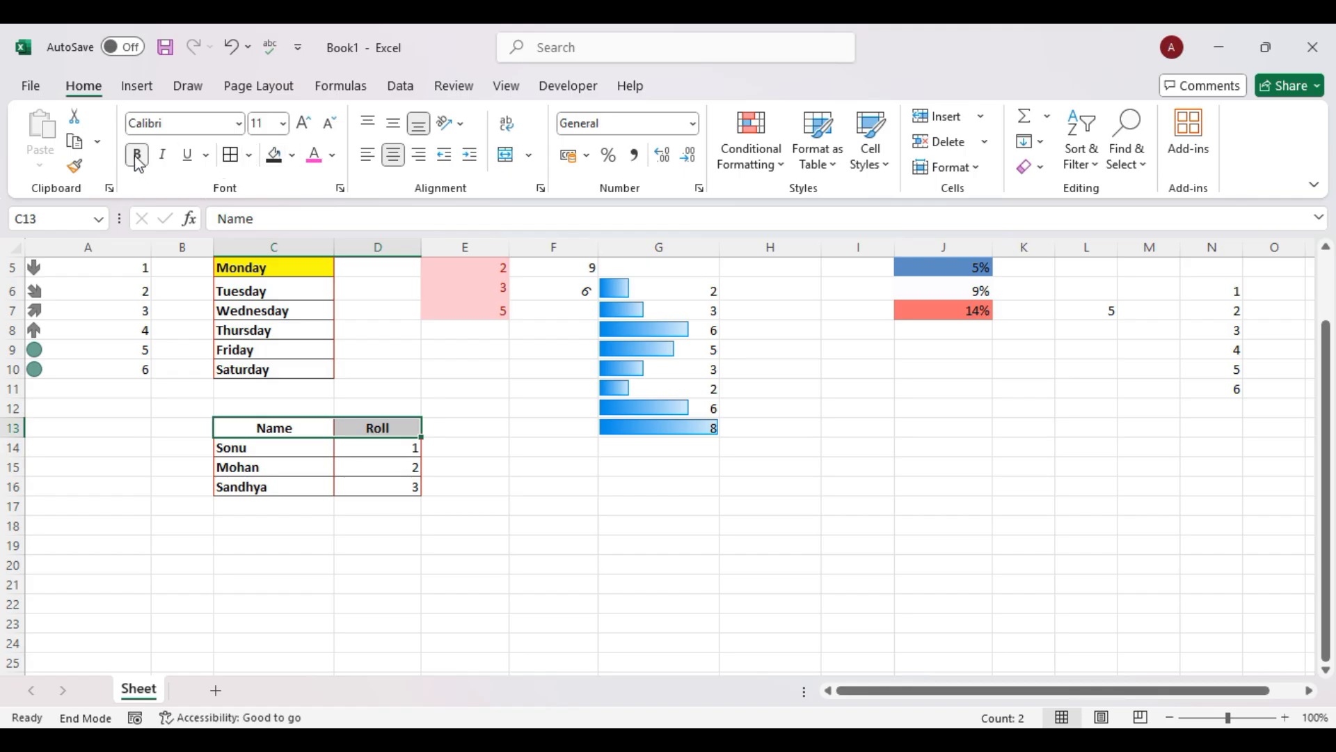
pyautogui.click(633, 598)
pyautogui.click(278, 429)
pyautogui.moveTo(278, 430); pyautogui.dragTo(355, 480)
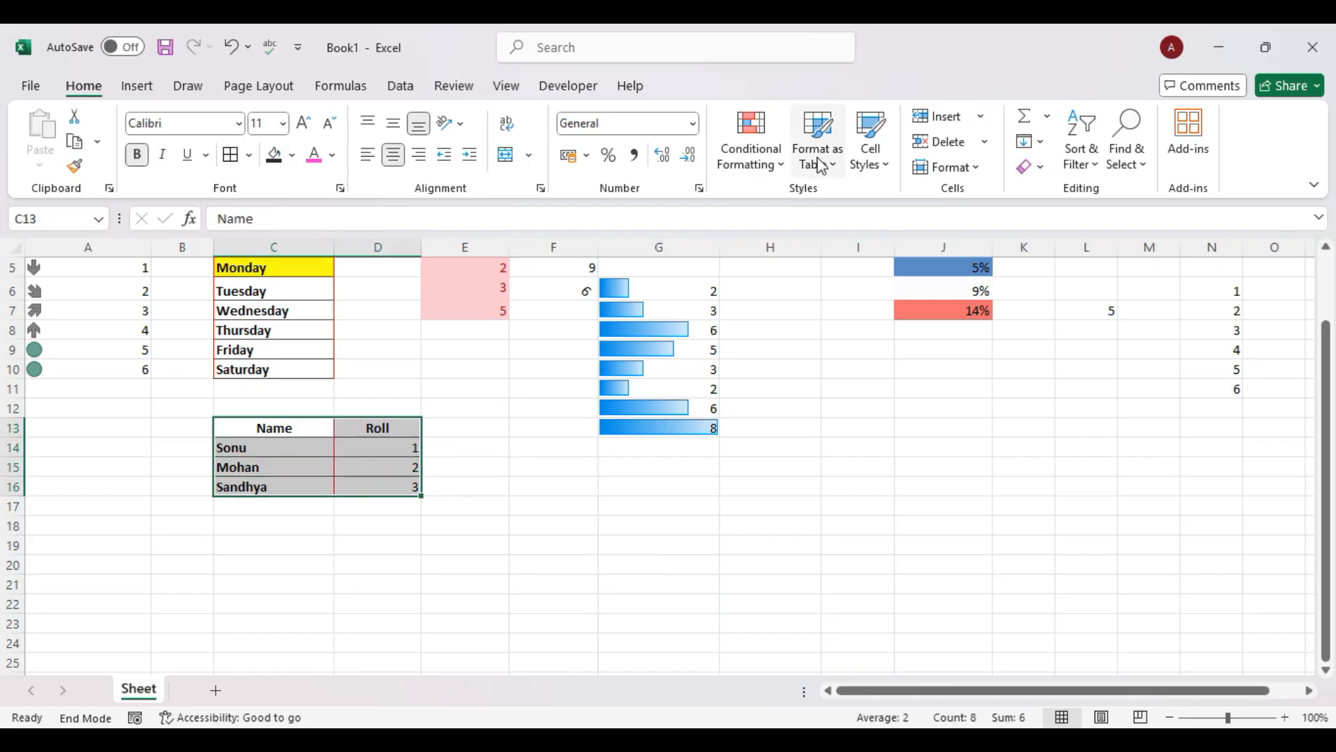
# Format C13:D16 as Table1 with a medium style, then switch it to the orange style.
pyautogui.click(822, 166)
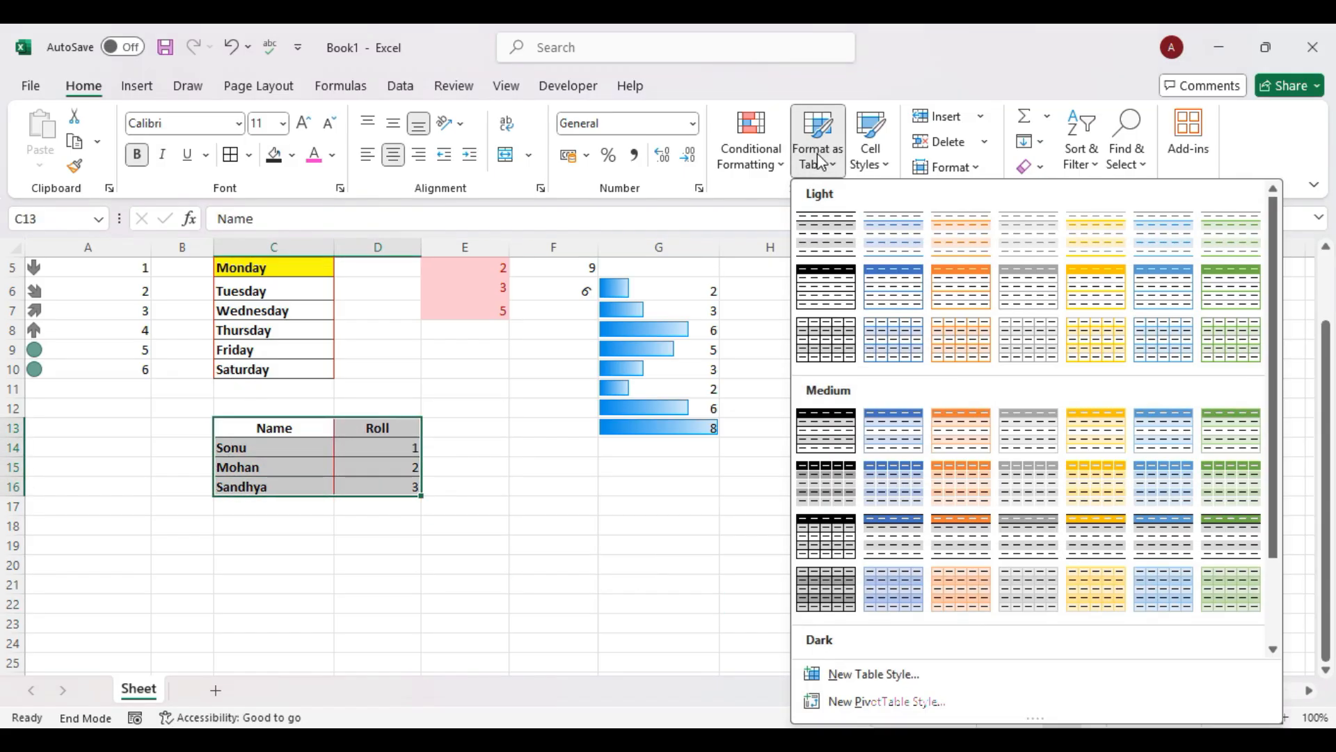
pyautogui.click(835, 477)
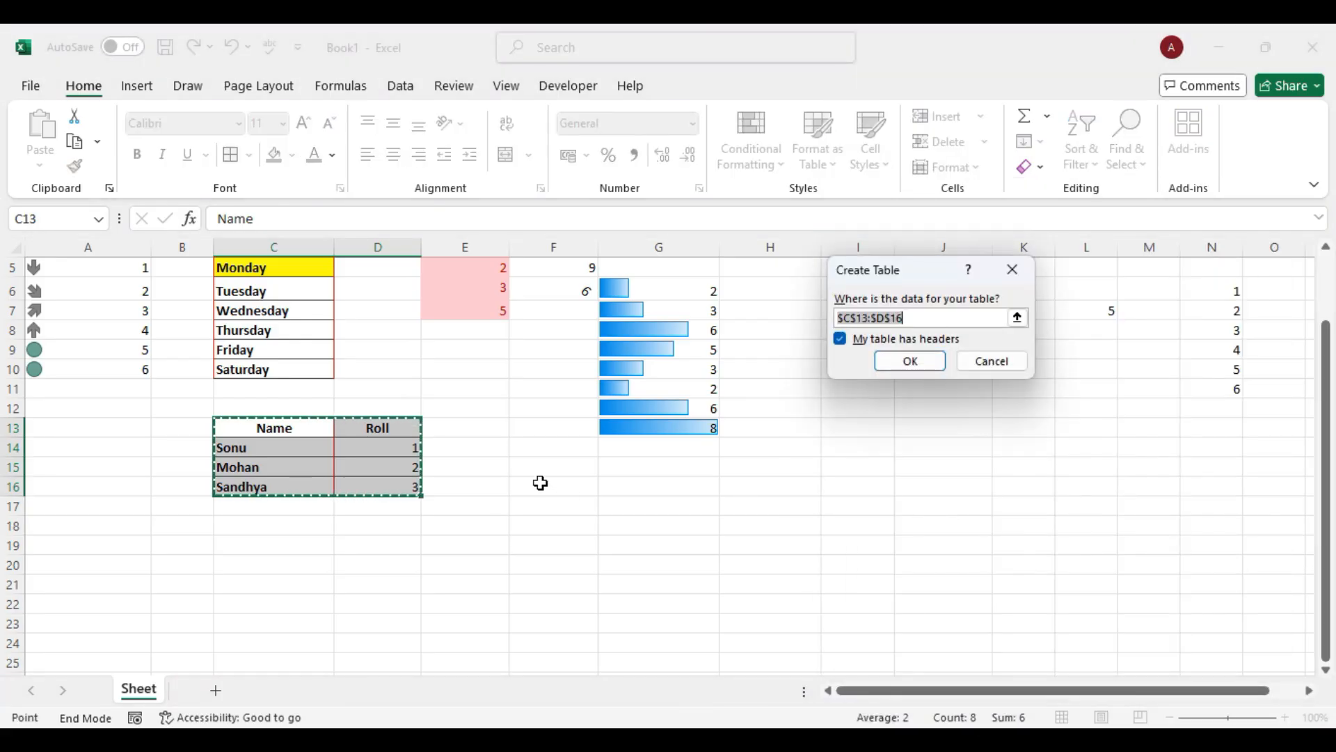
pyautogui.click(909, 362)
pyautogui.click(547, 597)
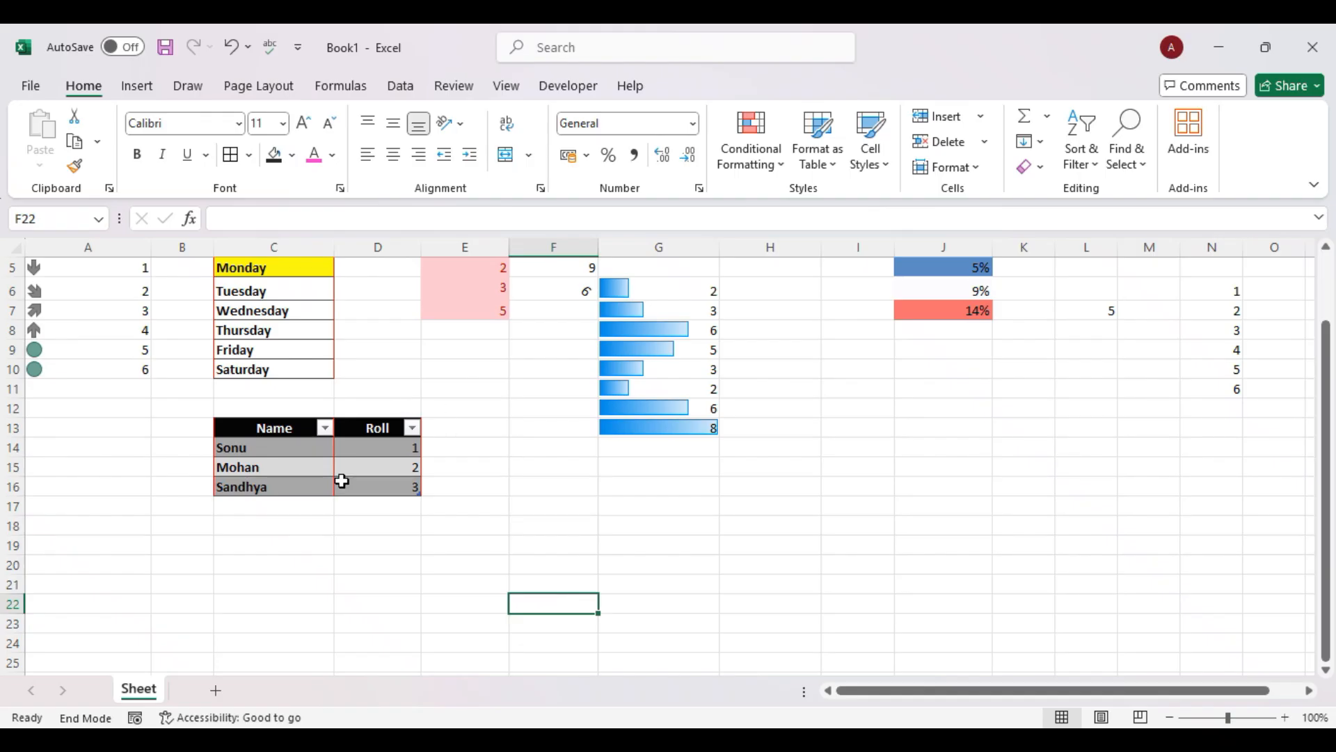
pyautogui.moveTo(279, 426); pyautogui.dragTo(388, 480)
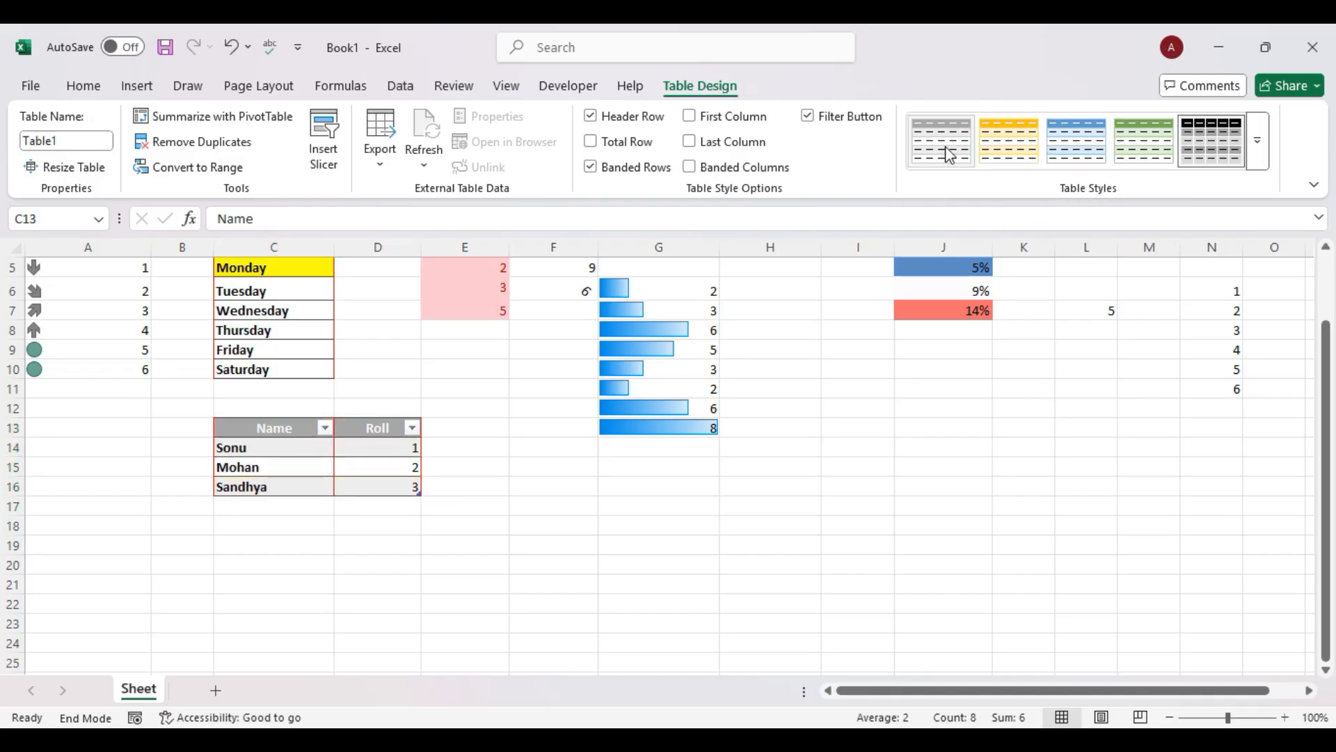
pyautogui.click(1005, 149)
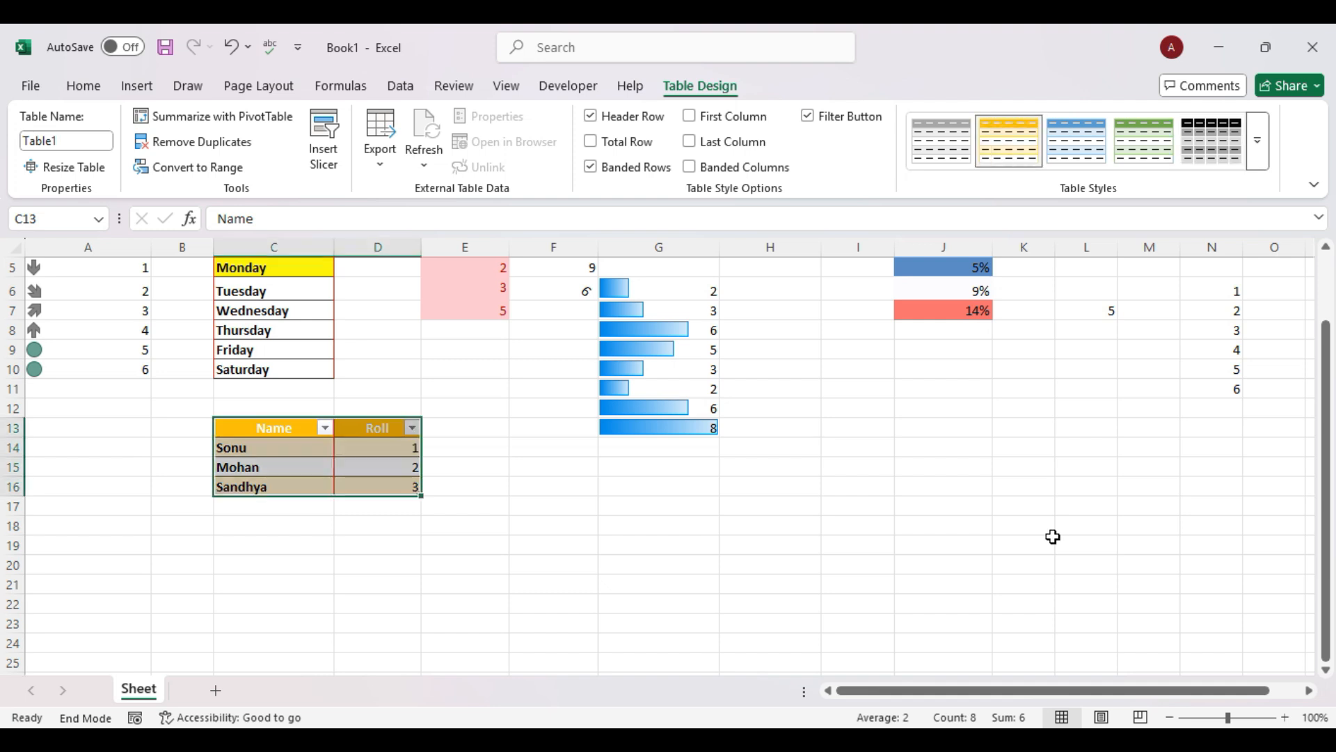
pyautogui.click(765, 525)
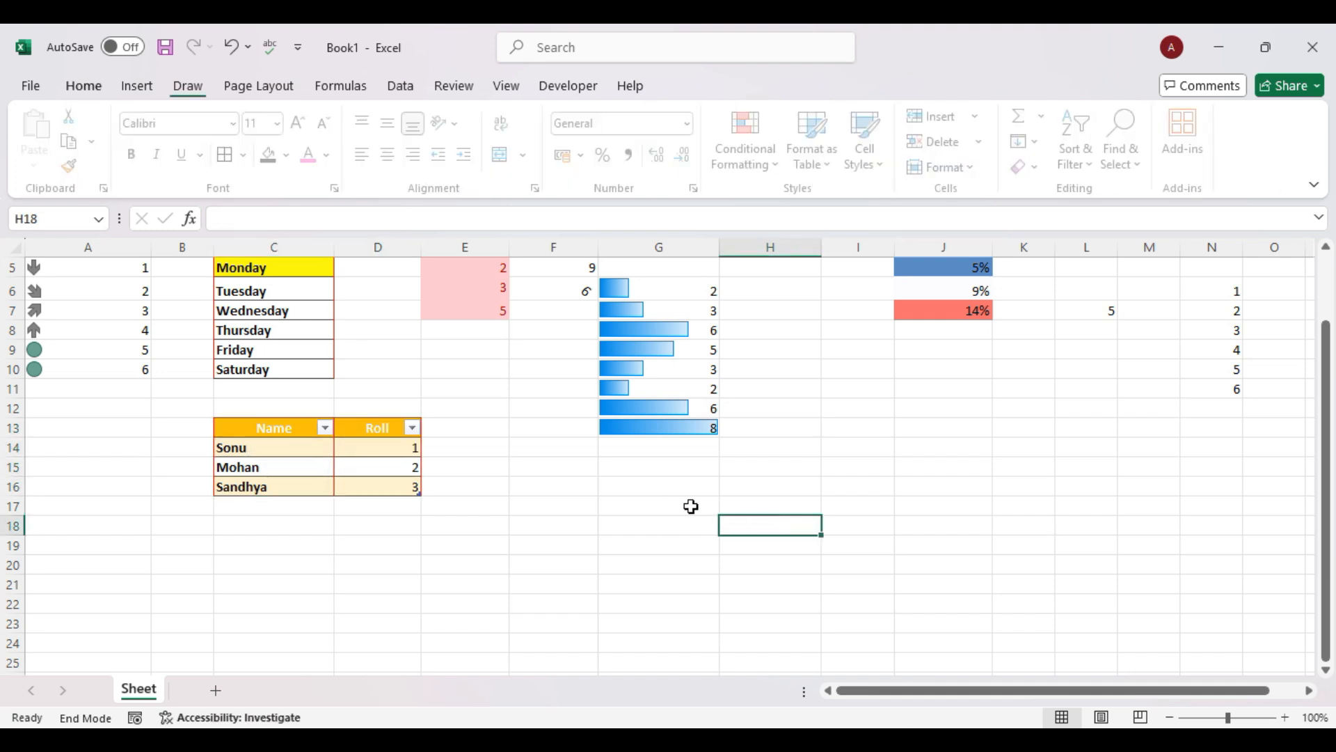
# Create custom Table Style 1 with a green Second Row Stripe fill.
pyautogui.click(824, 163)
pyautogui.scroll(-2, 983, 560)
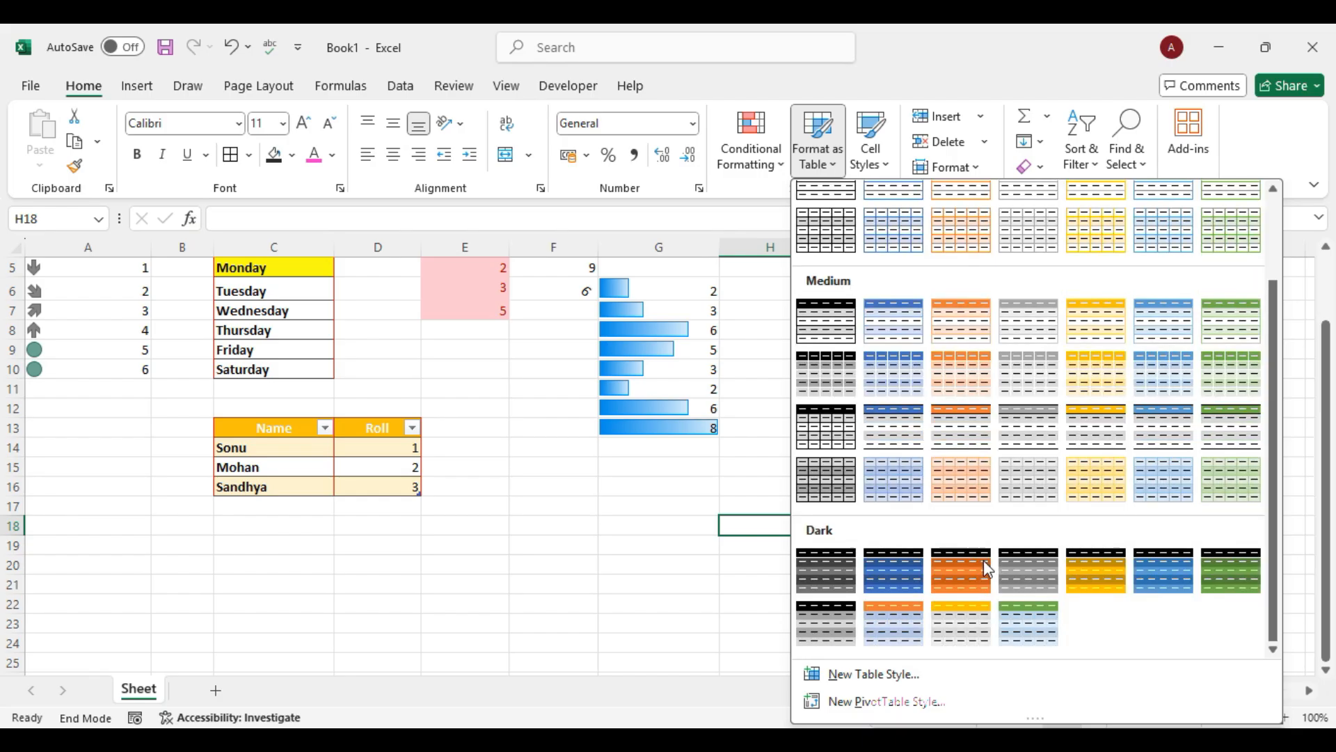
pyautogui.click(885, 683)
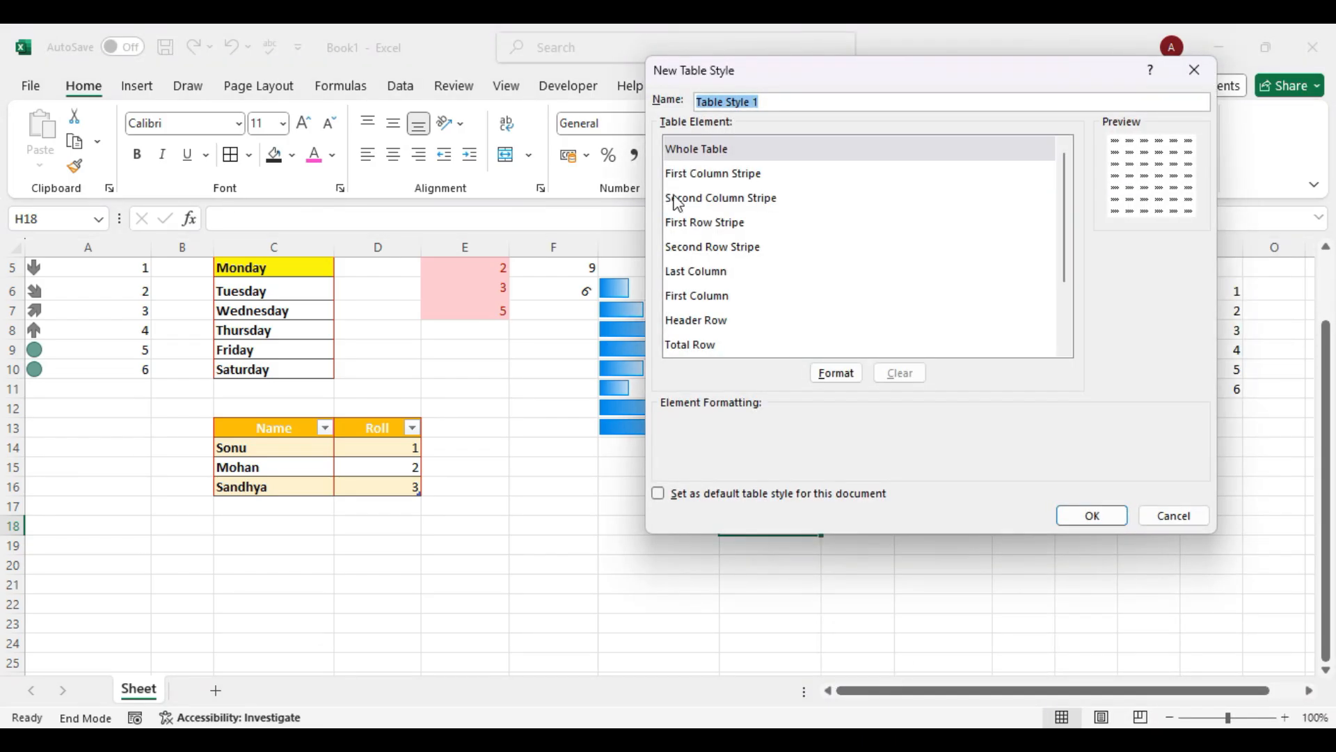
pyautogui.click(711, 202)
pyautogui.click(699, 226)
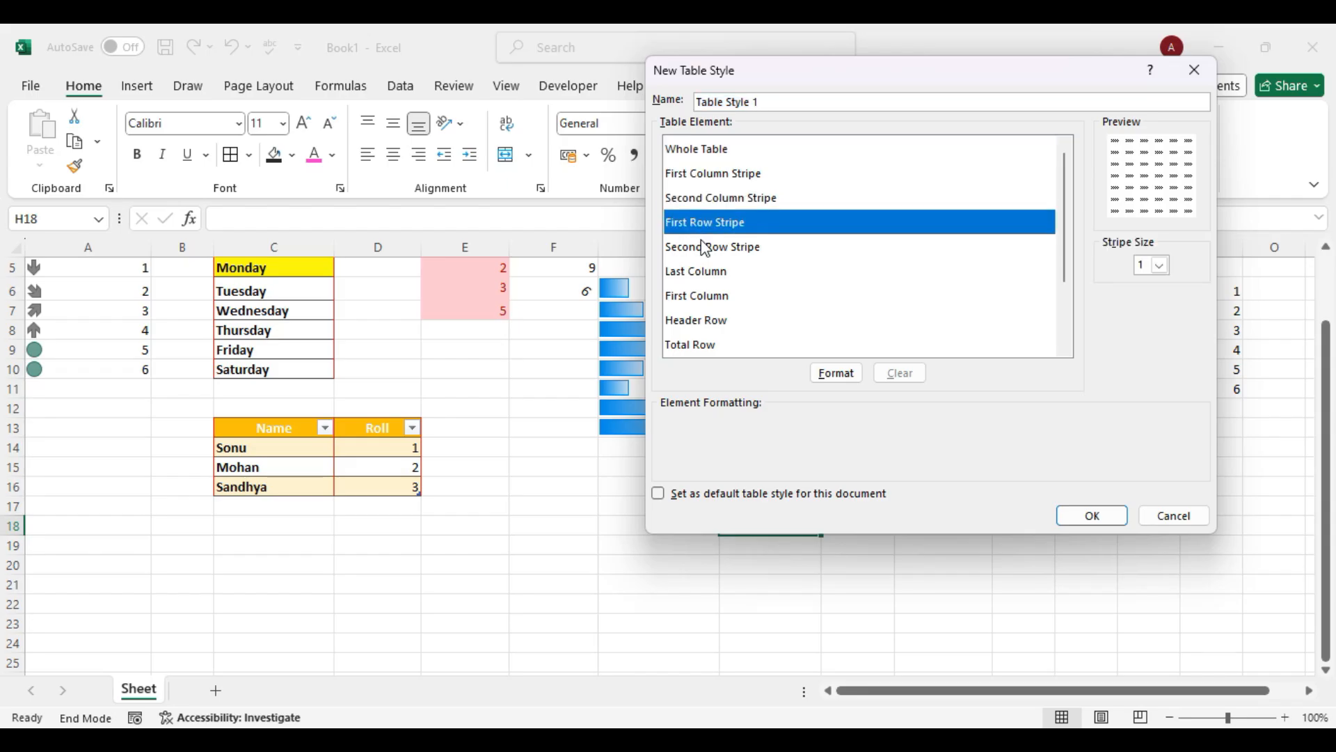
pyautogui.click(701, 244)
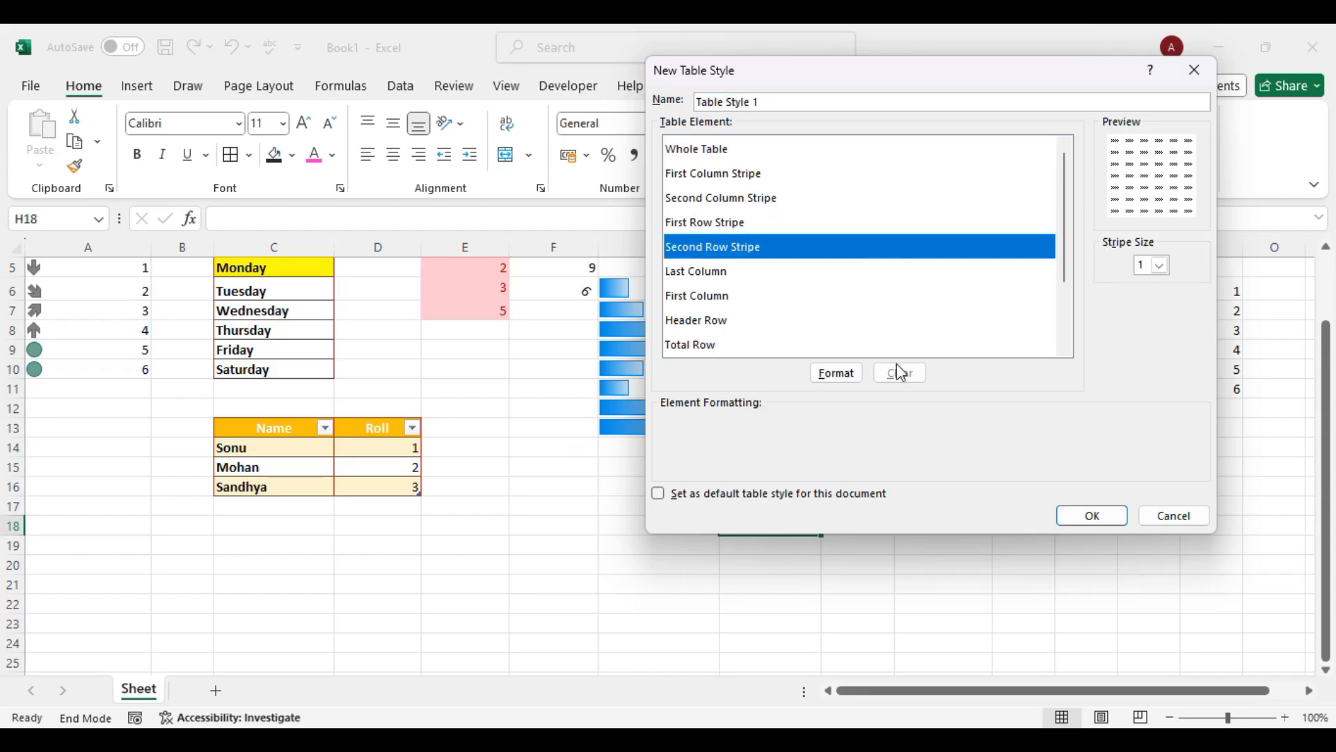
pyautogui.click(850, 375)
pyautogui.click(793, 272)
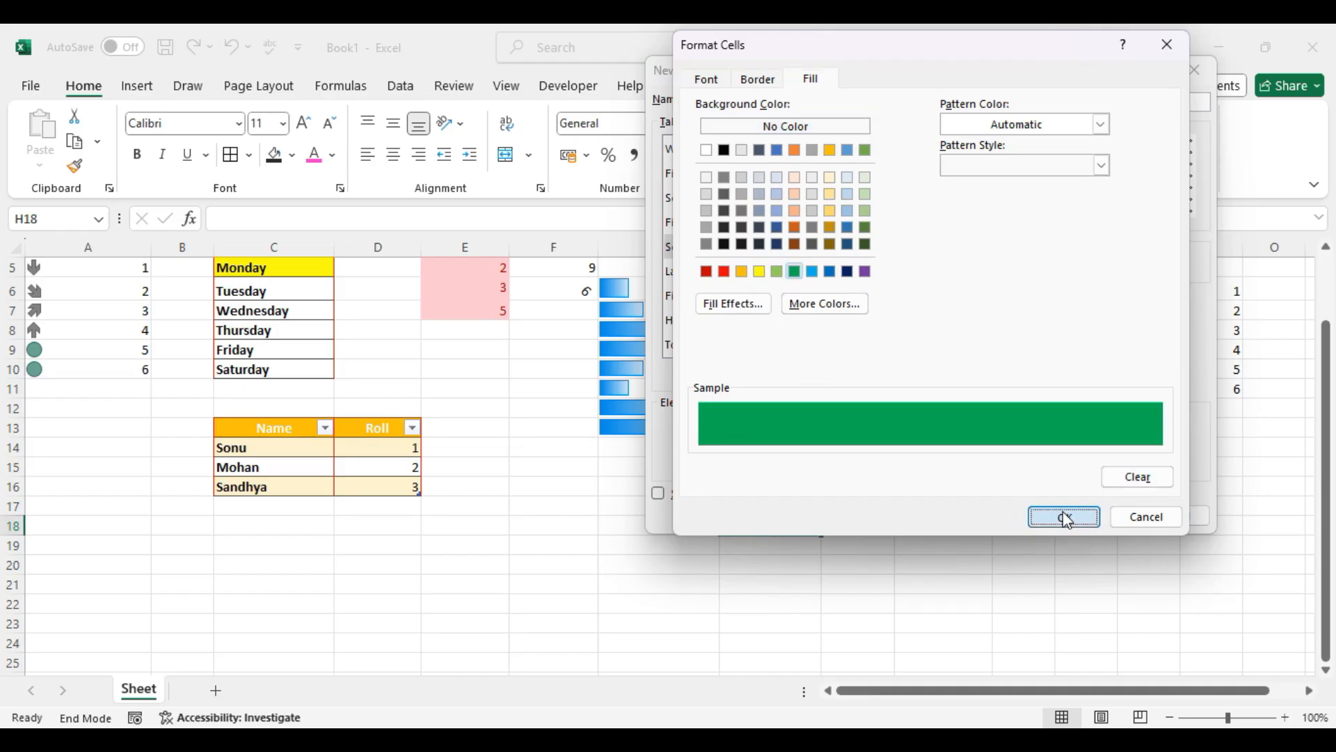
pyautogui.click(1067, 518)
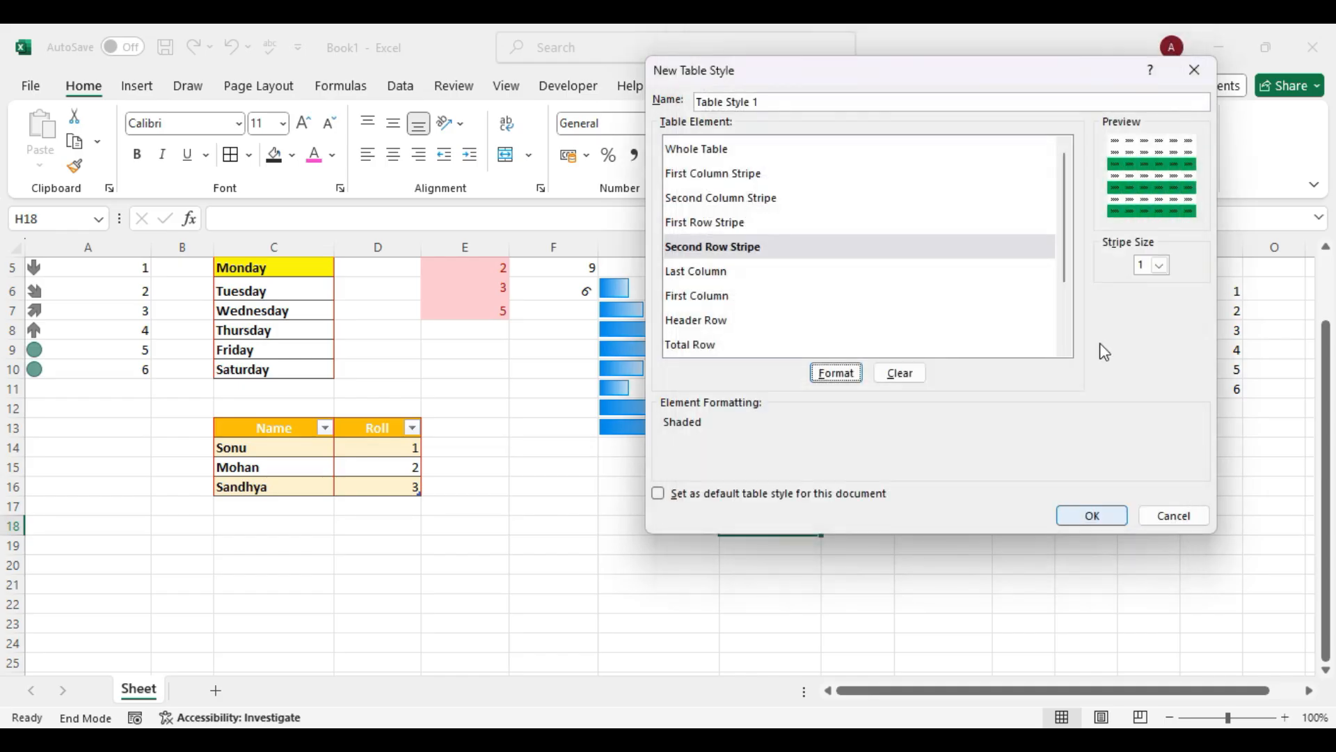
pyautogui.click(1098, 518)
# Apply the custom green-striped Table Style 1 to the Name/Roll table.
pyautogui.moveTo(318, 443); pyautogui.dragTo(385, 480)
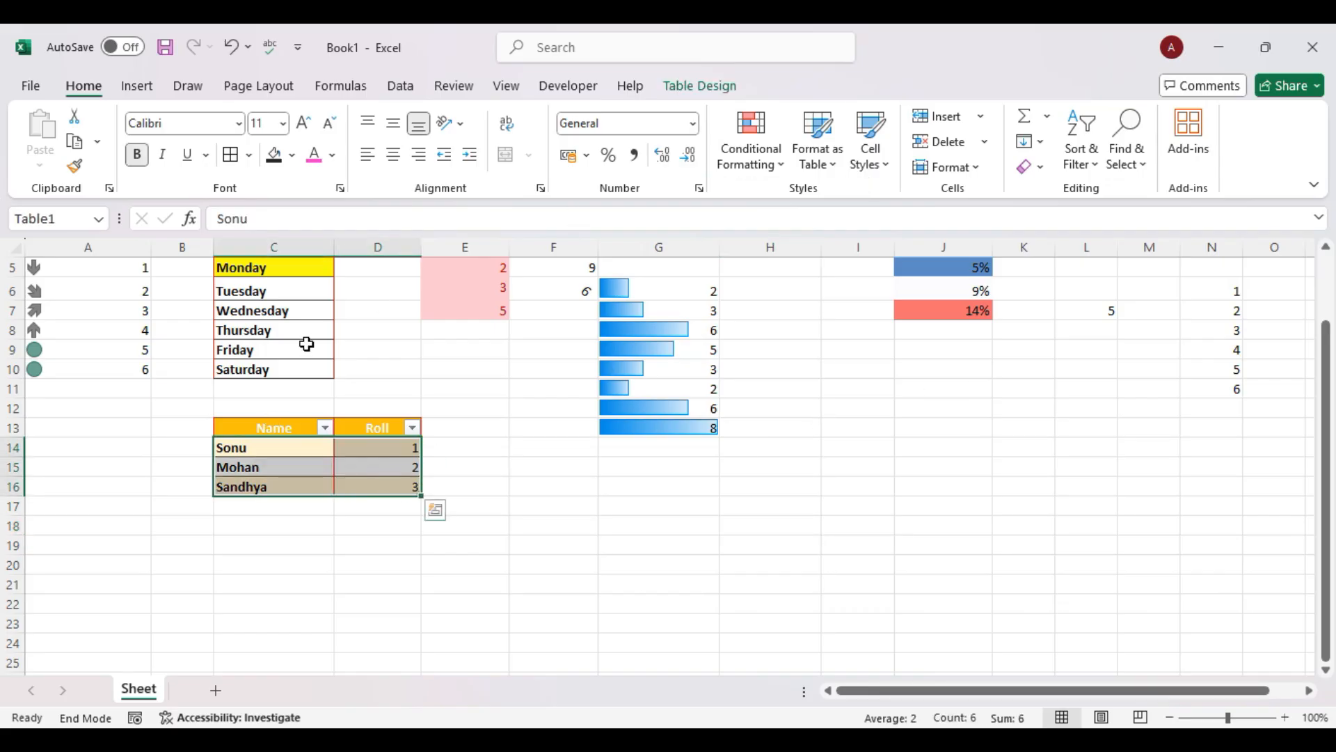
pyautogui.click(376, 388)
pyautogui.moveTo(279, 426); pyautogui.dragTo(382, 487)
pyautogui.click(831, 167)
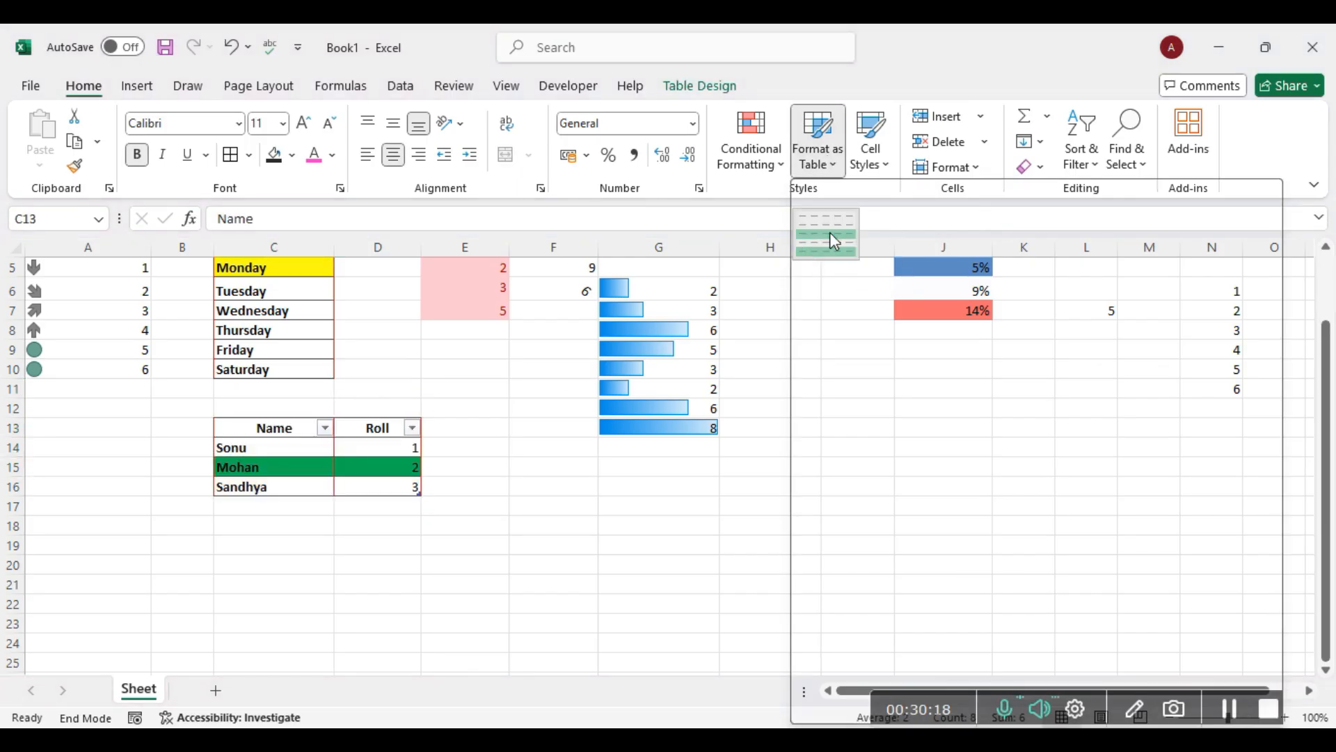
pyautogui.click(829, 237)
# Select the Name/Roll table and compare the table and cell style galleries without applying anything.
pyautogui.click(629, 583)
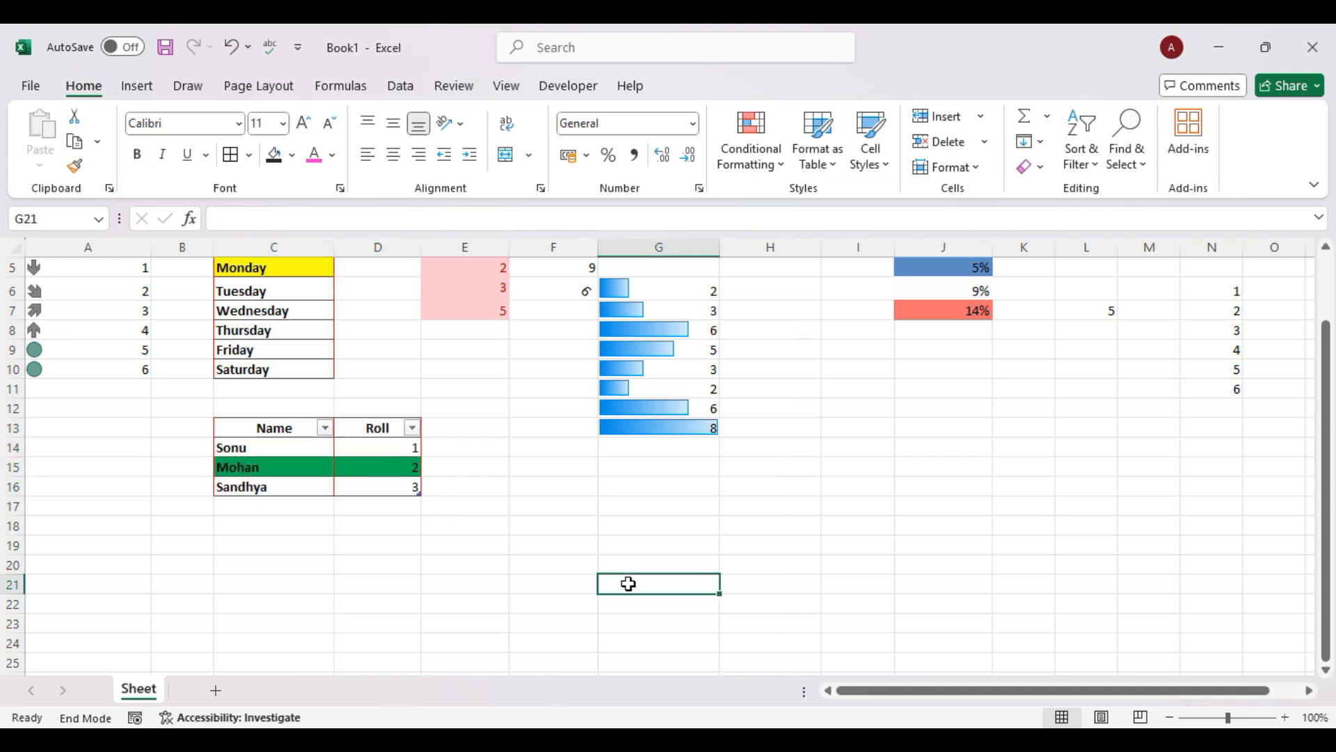
pyautogui.moveTo(289, 427); pyautogui.dragTo(381, 492)
pyautogui.click(825, 166)
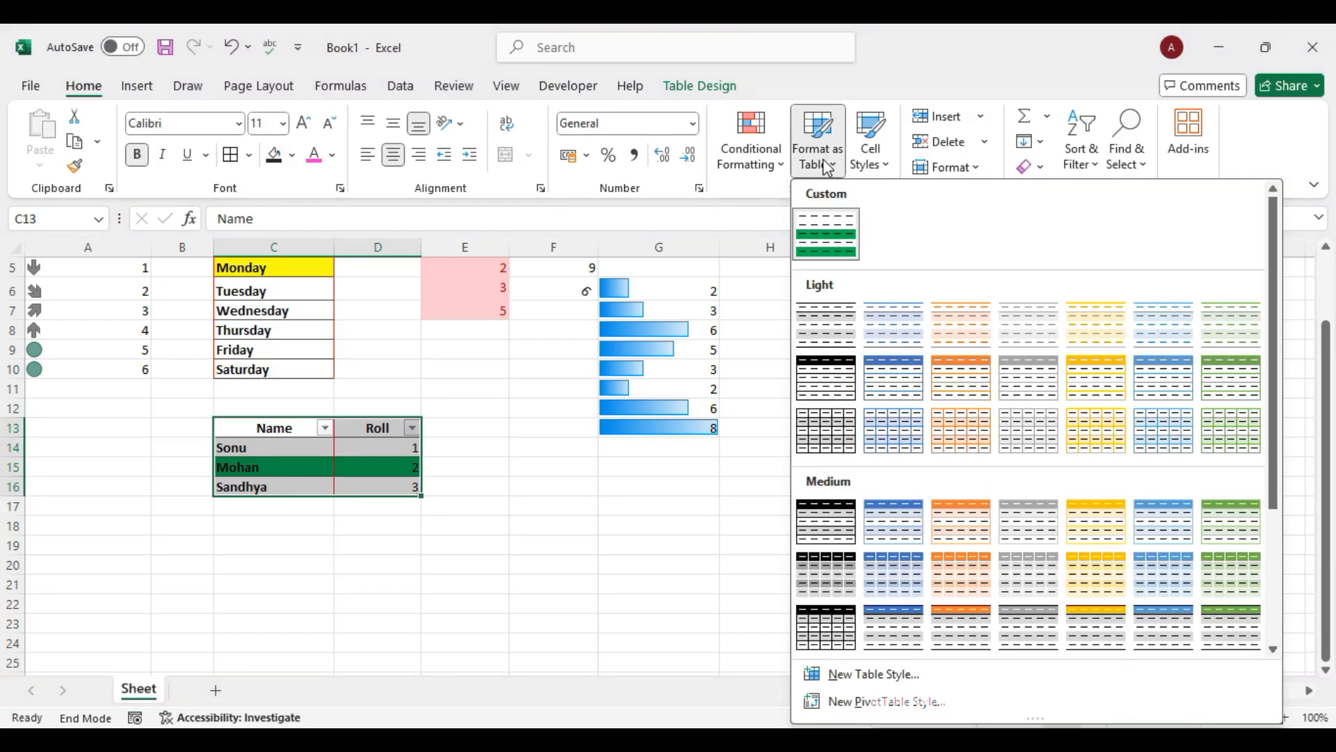
pyautogui.click(879, 164)
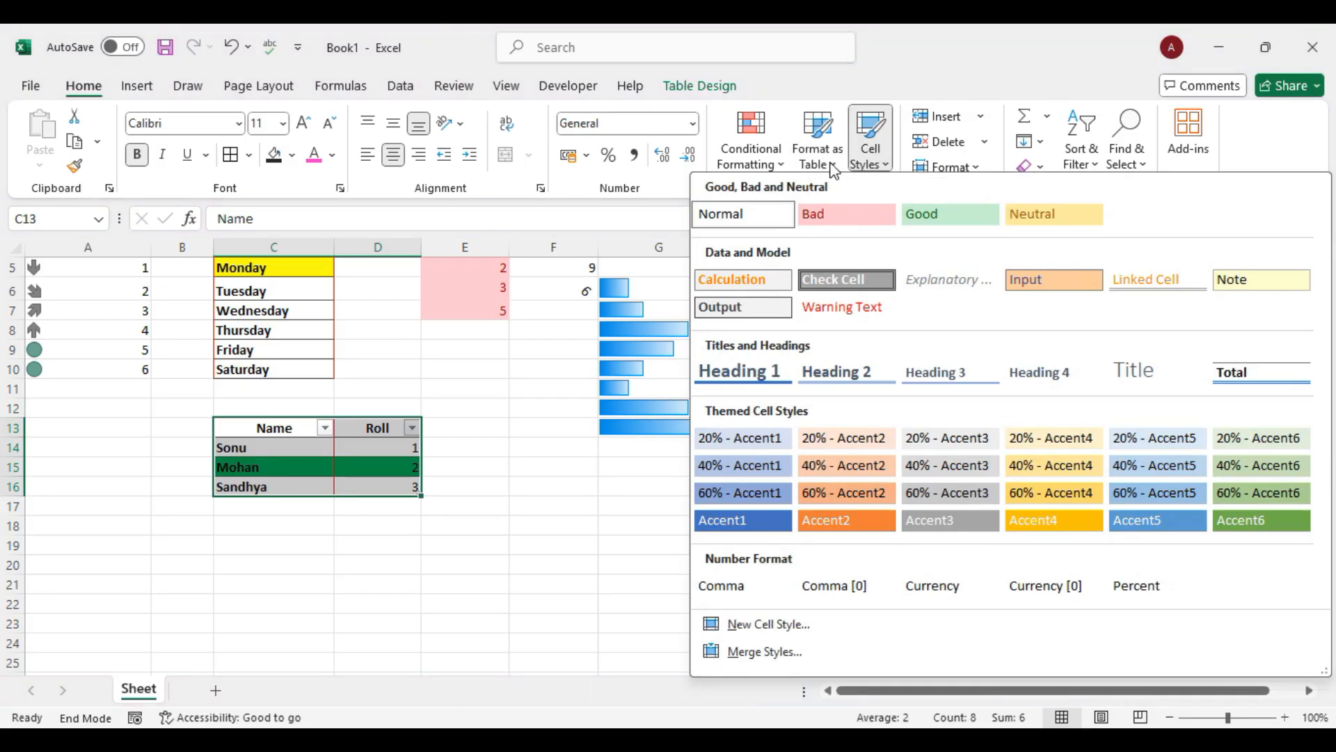
pyautogui.click(818, 143)
pyautogui.click(870, 146)
pyautogui.click(384, 444)
# Give roll number 1 in D14 the orange Accent2 cell style.
pyautogui.click(380, 442)
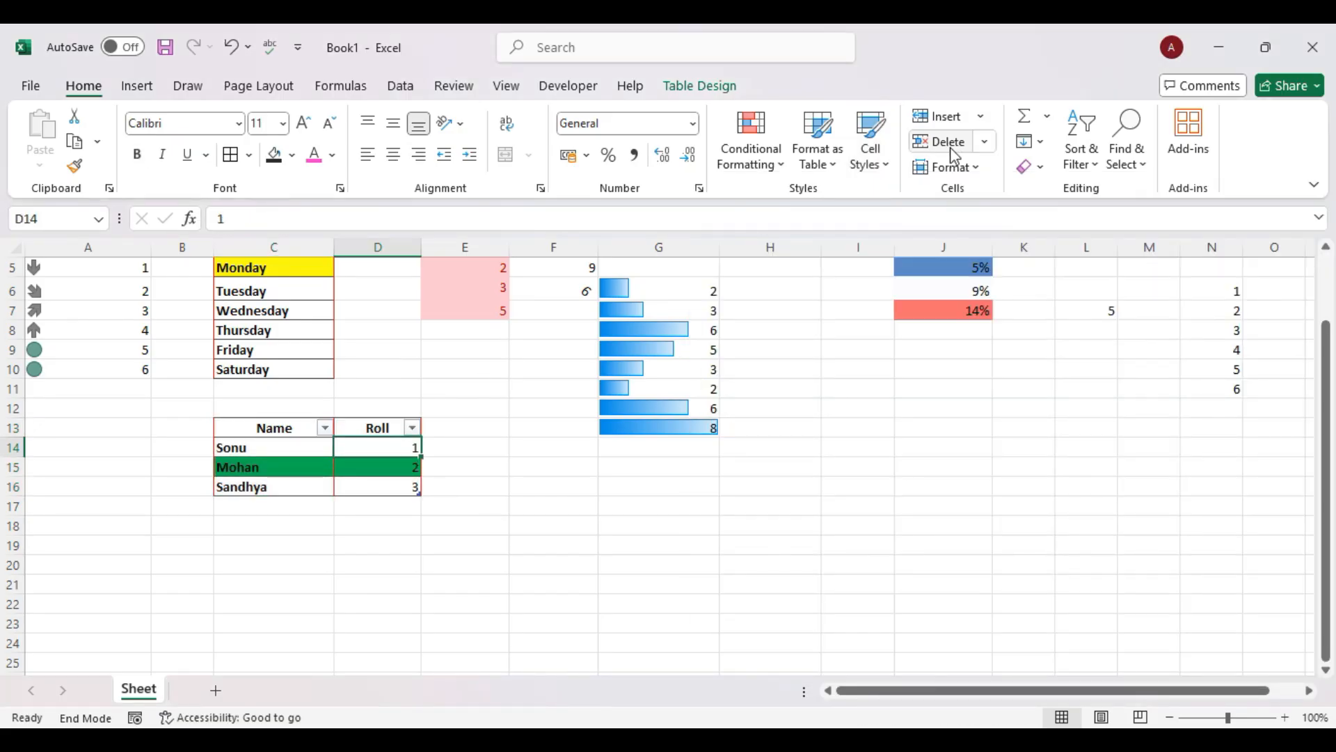
pyautogui.click(879, 167)
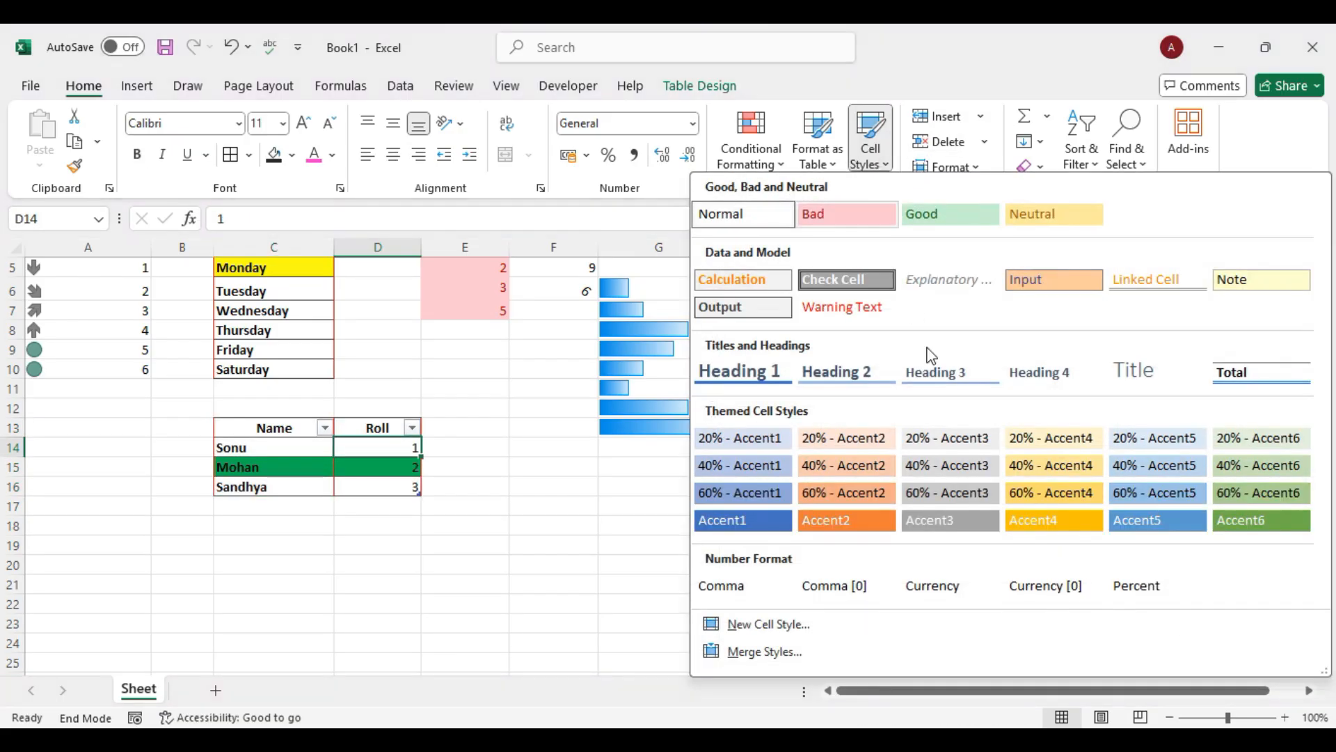
pyautogui.click(842, 527)
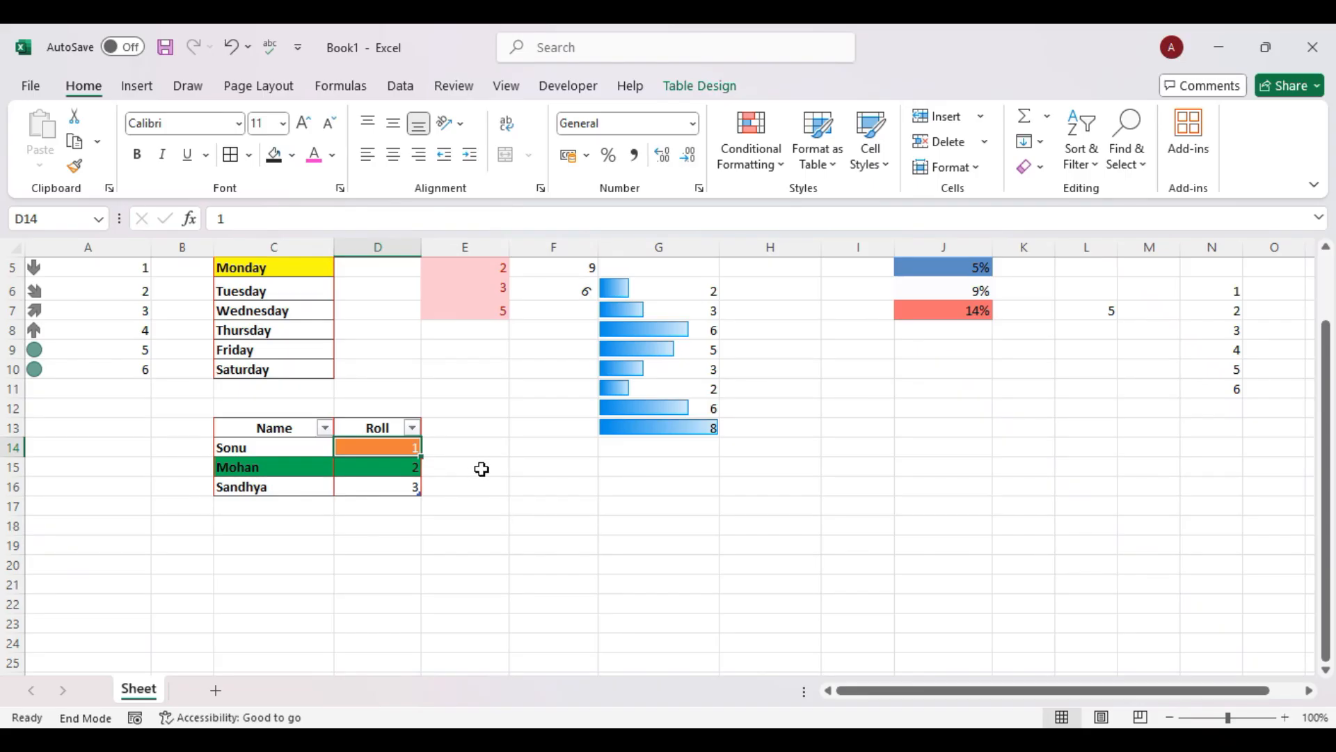
pyautogui.click(878, 156)
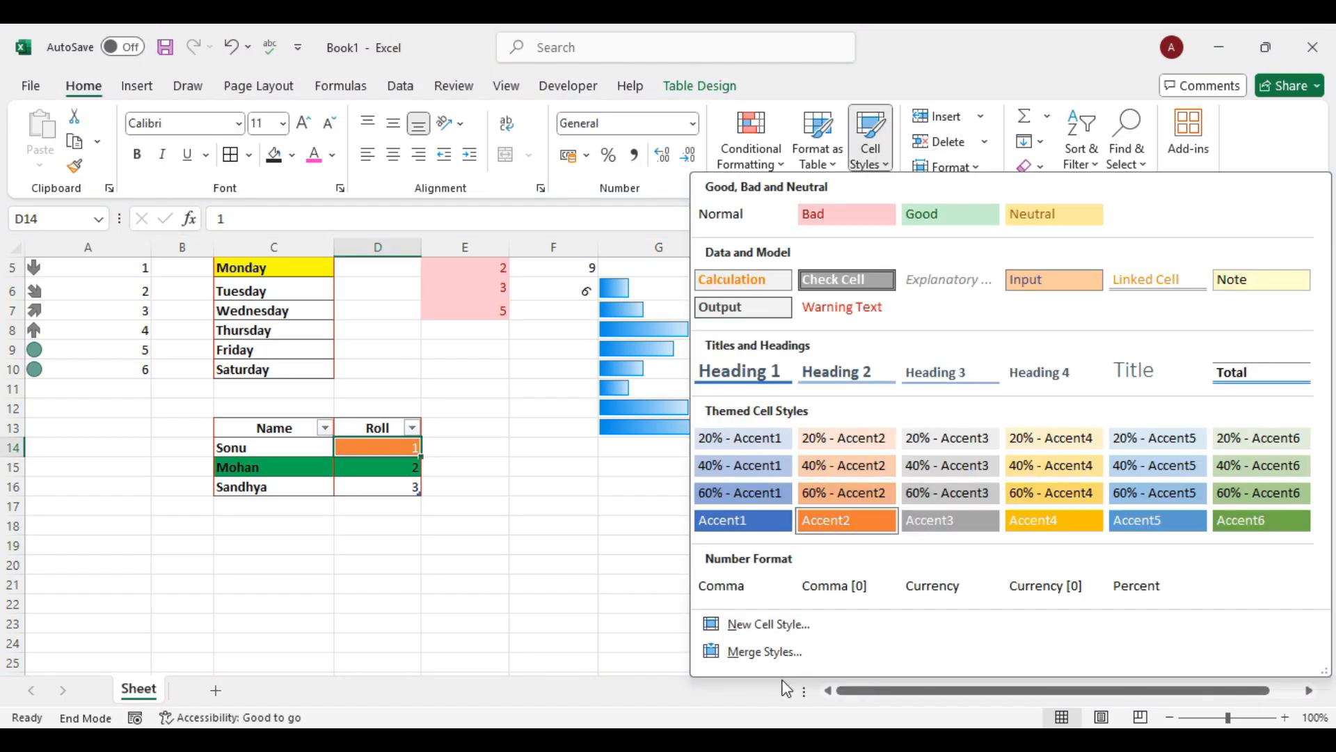
pyautogui.click(641, 459)
pyautogui.click(680, 490)
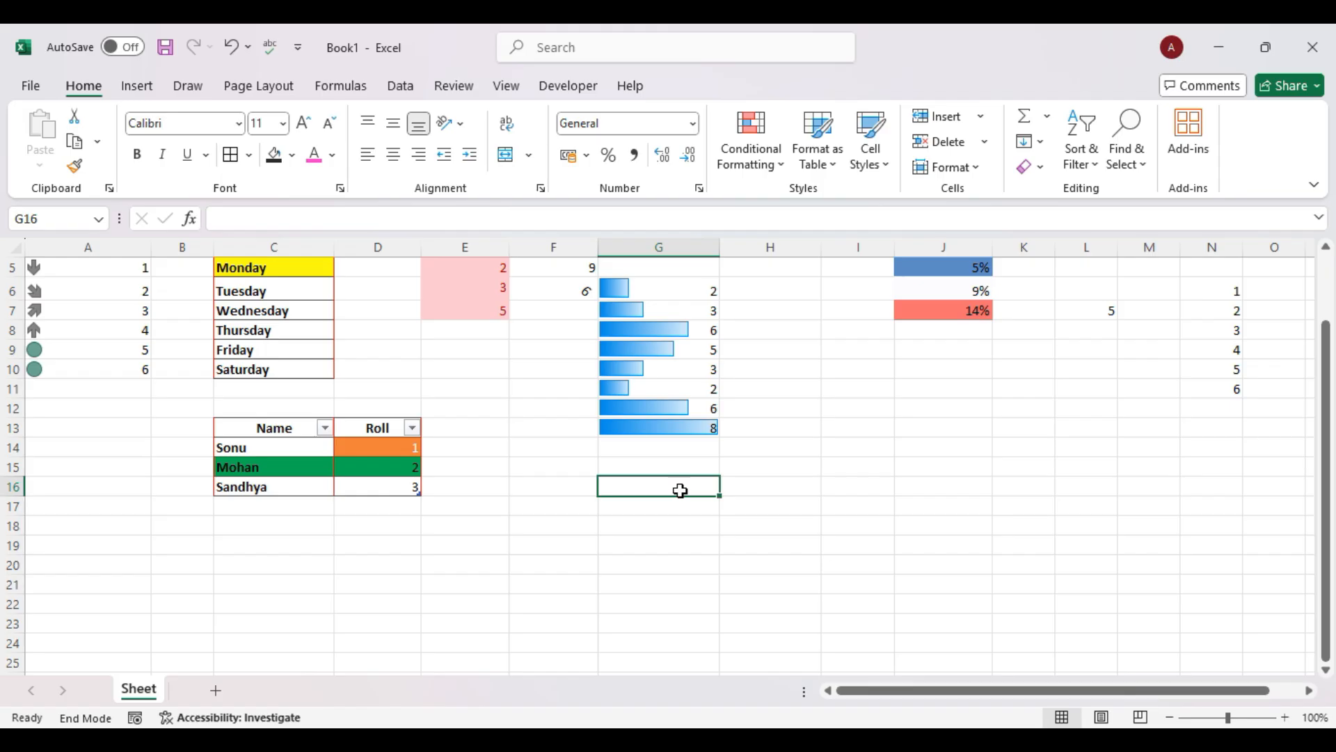
# Delete the entire column containing the numbers 1–6 in N6:N11.
pyautogui.scroll(2, 504, 388)
pyautogui.scroll(-1, 504, 387)
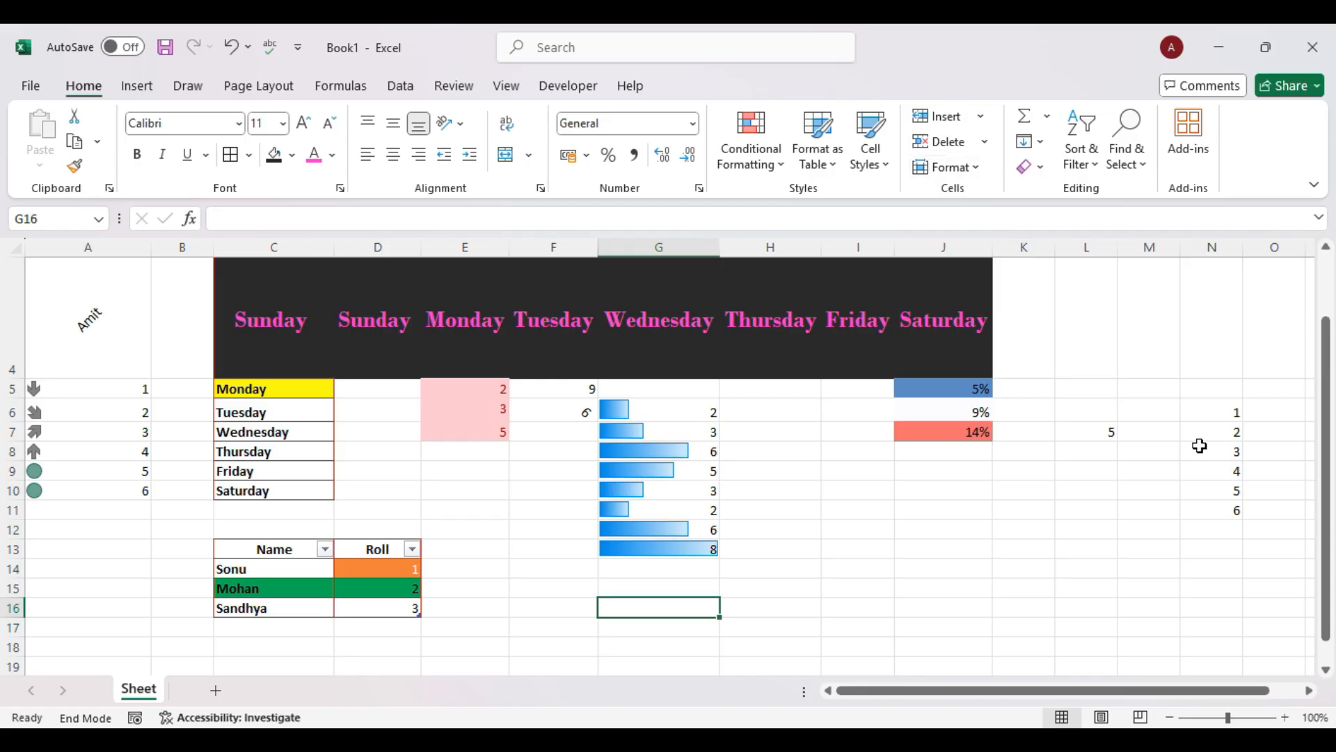
pyautogui.moveTo(1199, 412); pyautogui.dragTo(1220, 511)
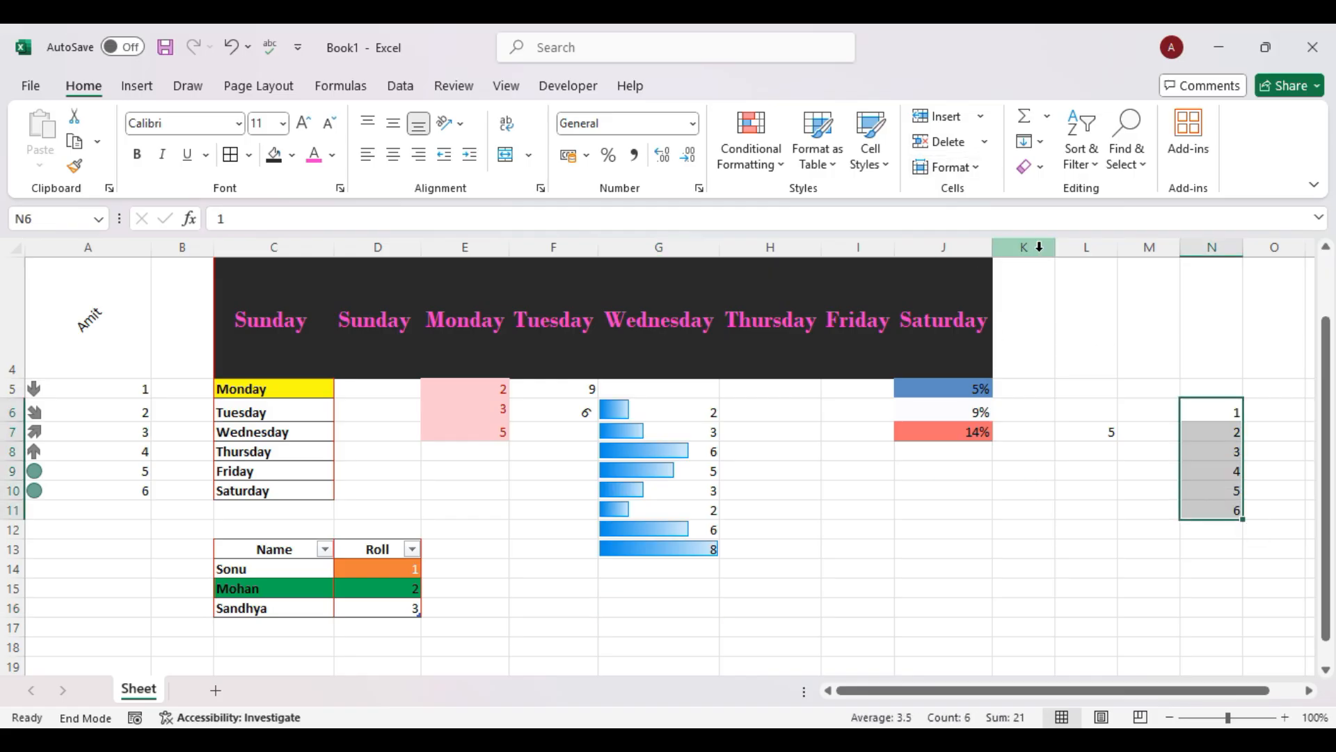
pyautogui.click(985, 143)
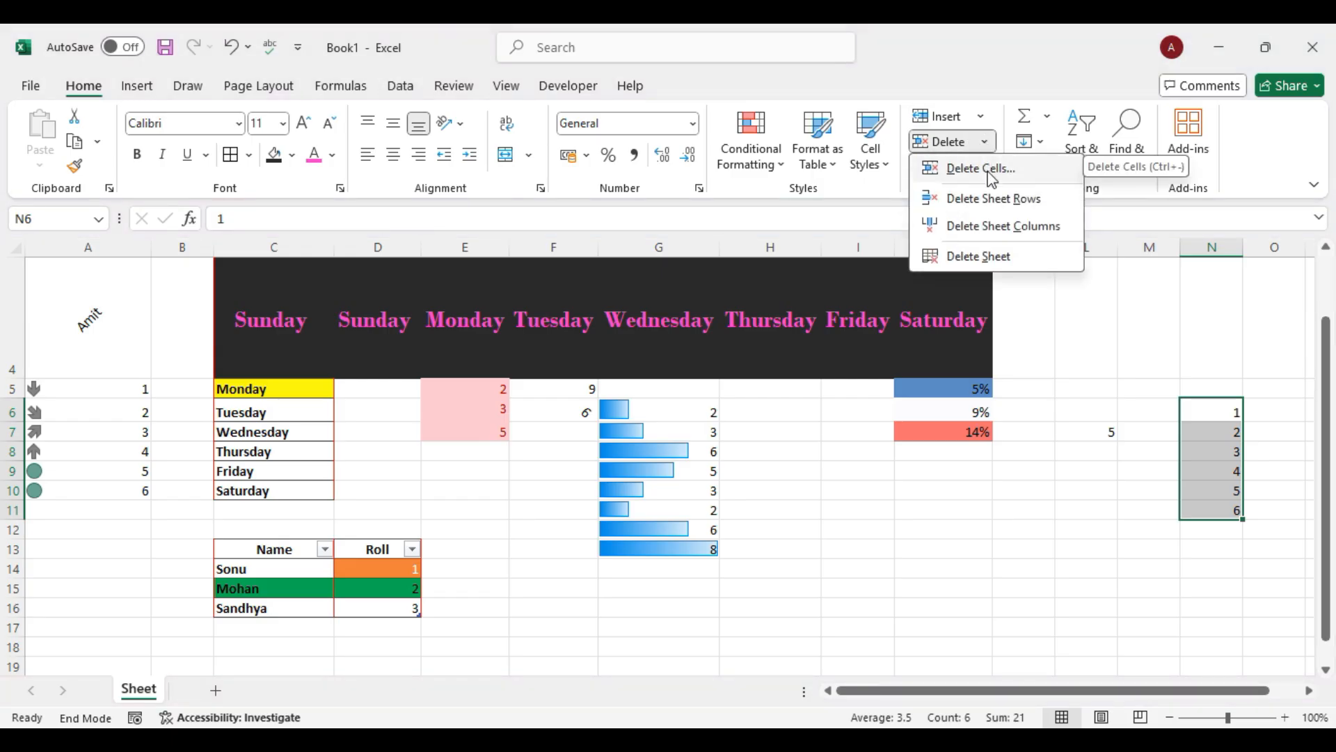
pyautogui.click(982, 170)
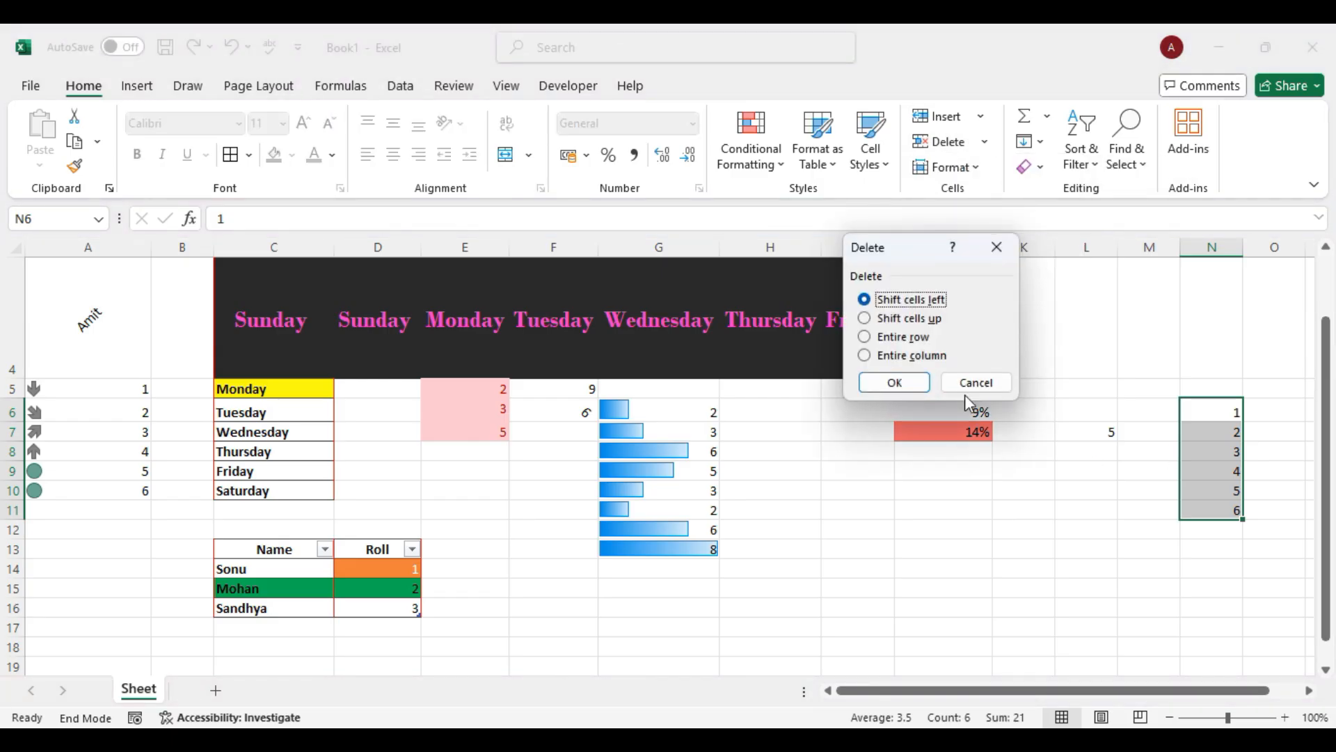
pyautogui.click(903, 357)
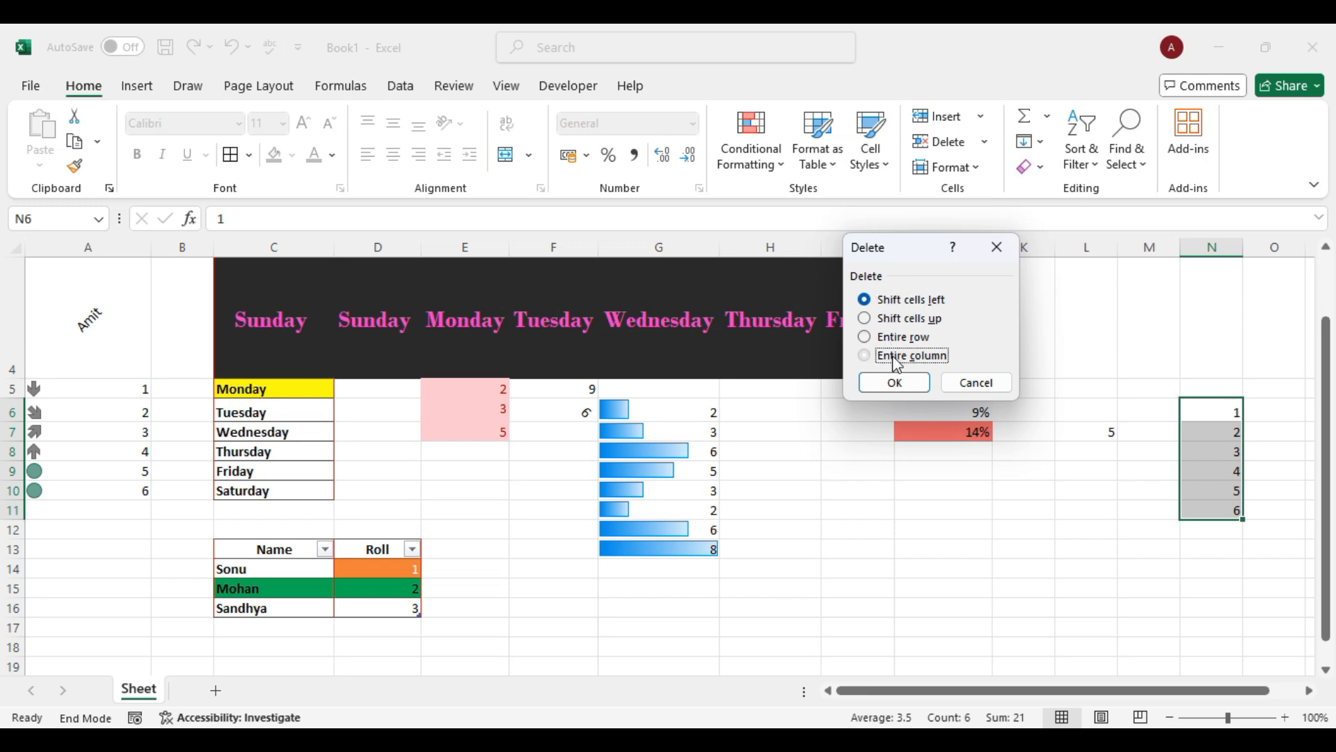
pyautogui.click(896, 384)
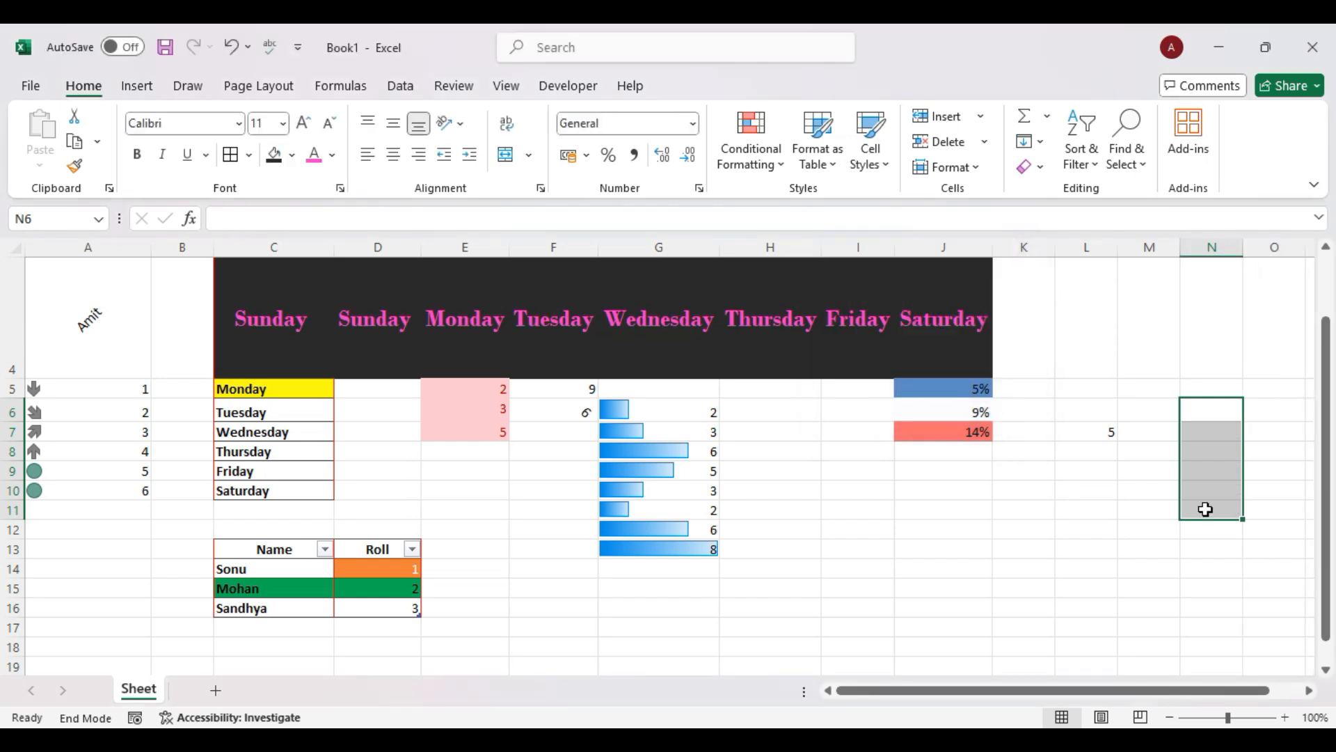
pyautogui.click(1159, 390)
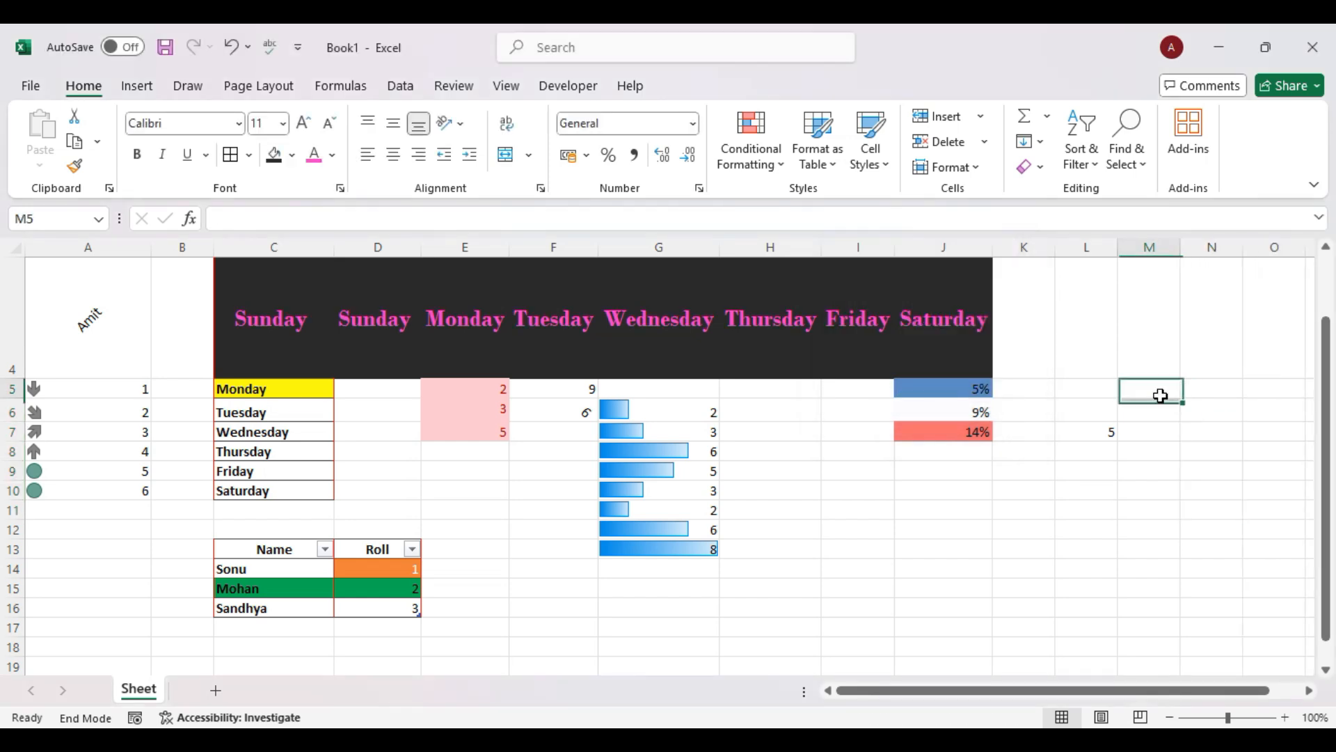
# Browse the Insert, Delete and Format menus without making changes.
pyautogui.click(986, 123)
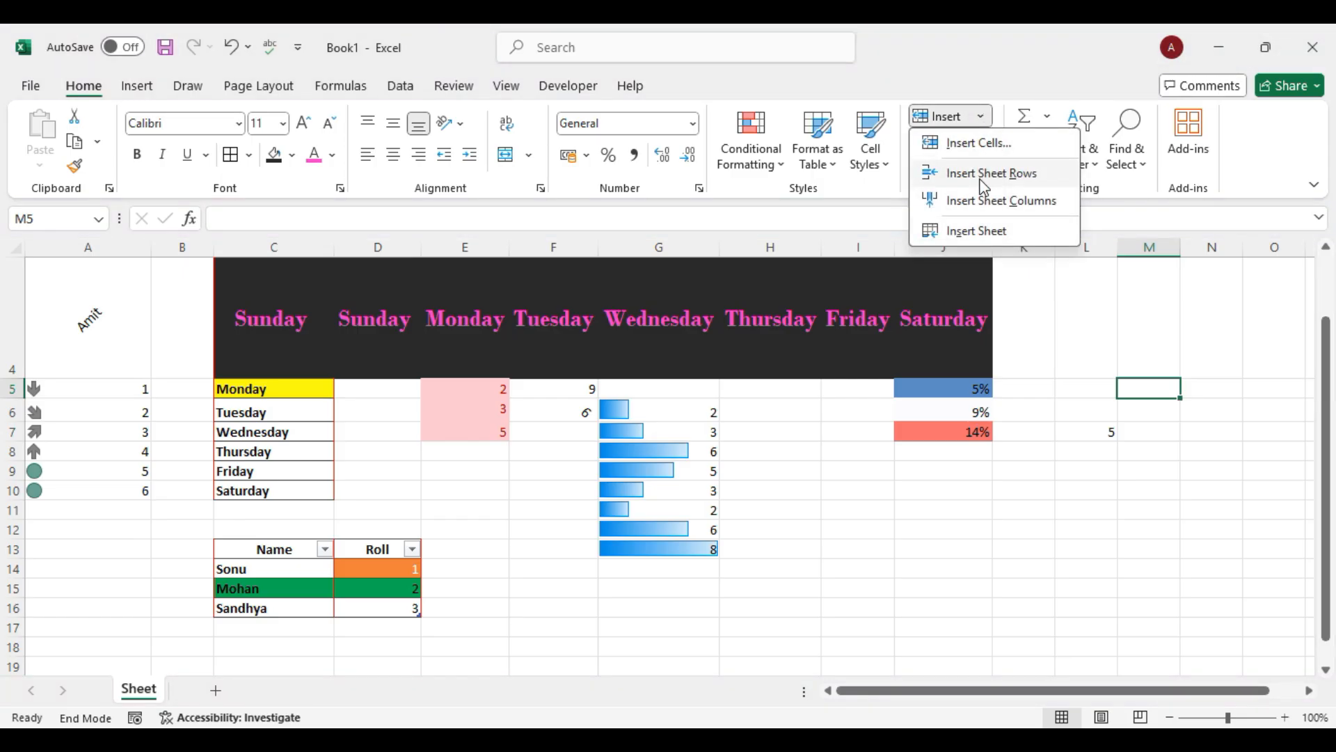
pyautogui.click(1111, 301)
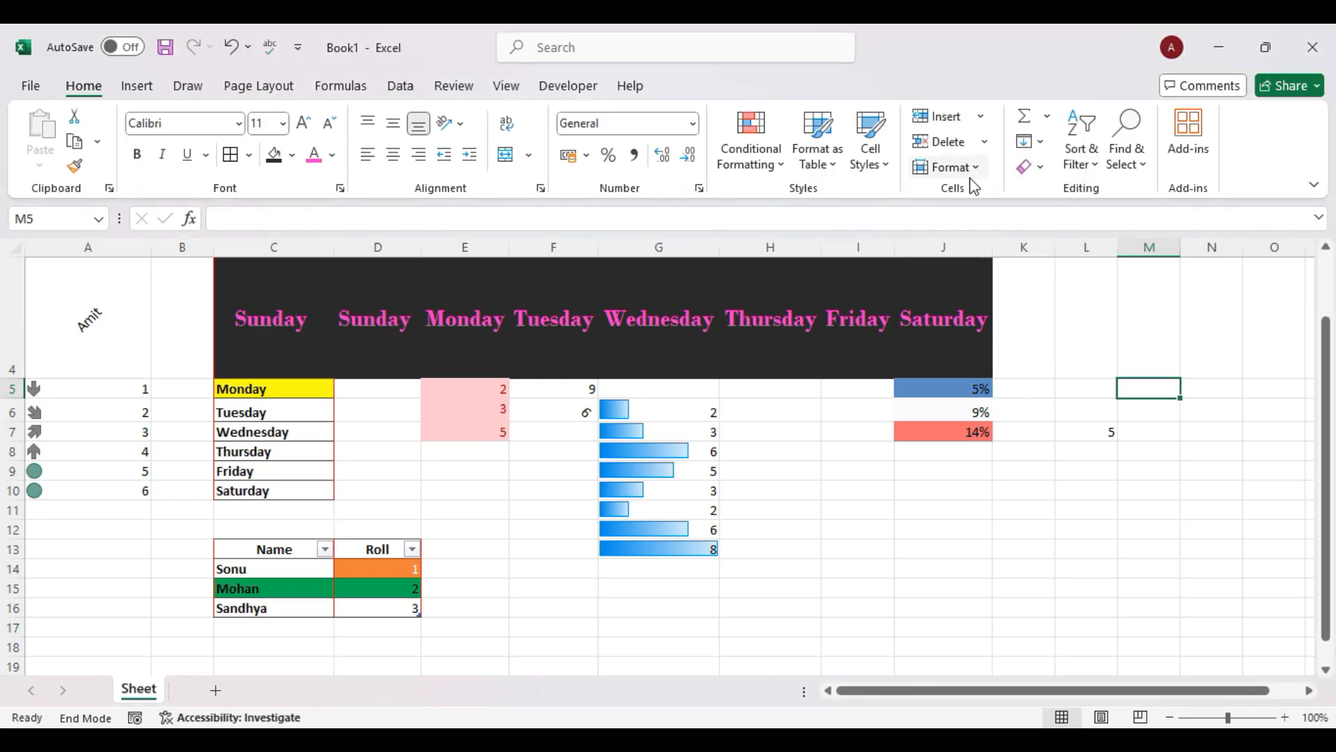
pyautogui.click(988, 142)
pyautogui.click(1145, 317)
pyautogui.click(968, 167)
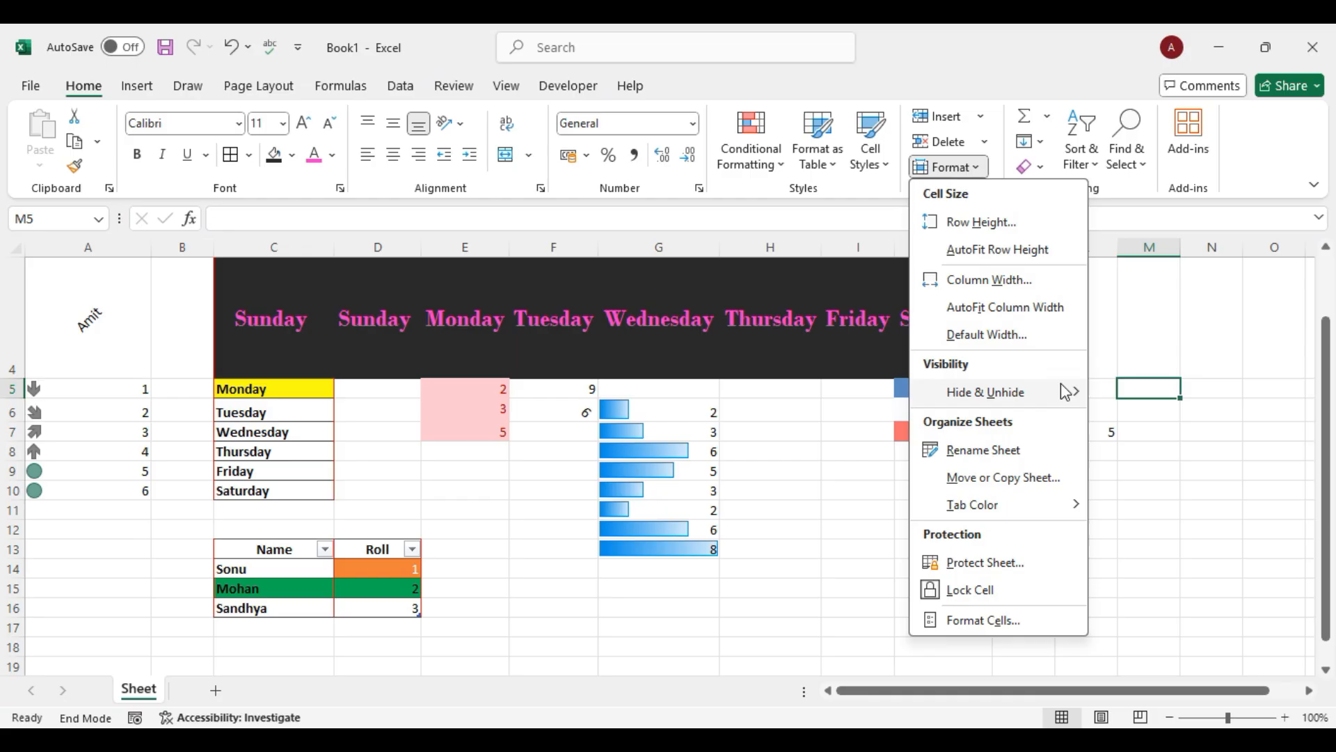
pyautogui.click(1202, 302)
pyautogui.click(968, 167)
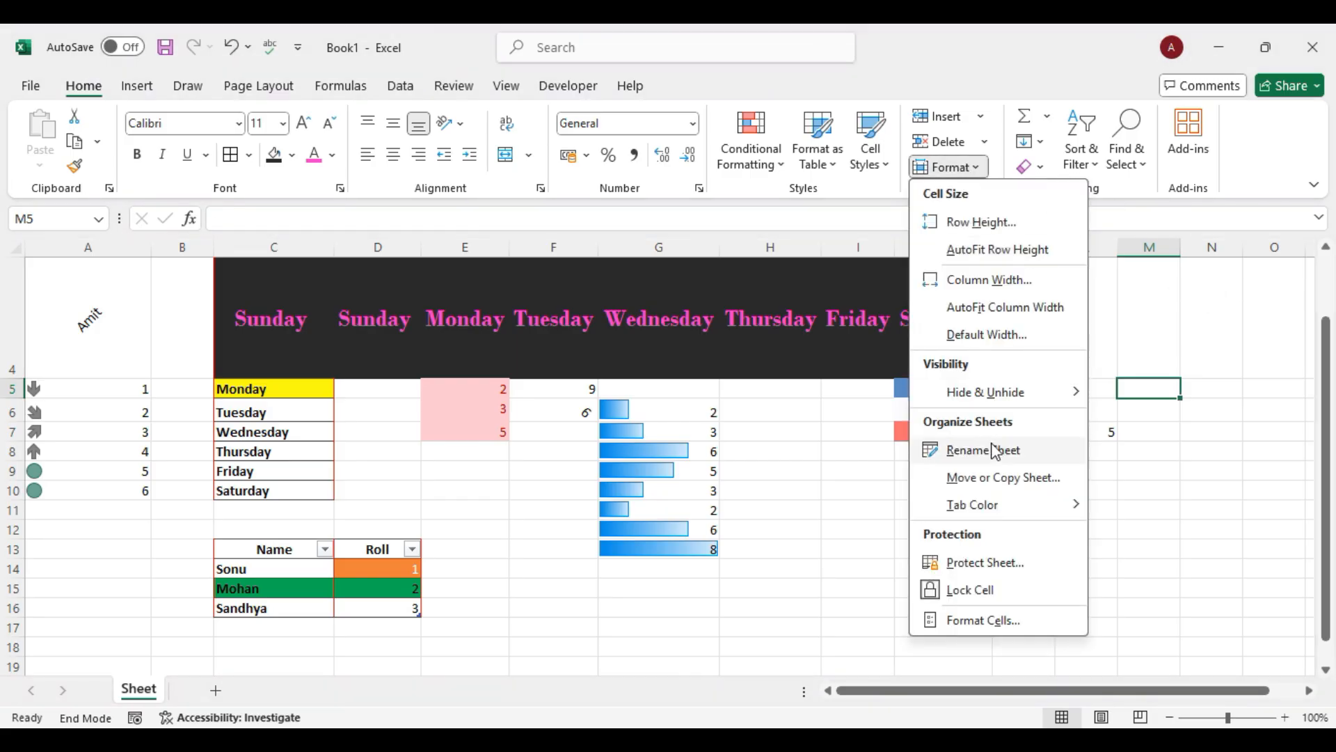
pyautogui.click(1231, 391)
# Set the height of rows 5–10 to 15, then to 20.
pyautogui.moveTo(98, 390); pyautogui.dragTo(115, 489)
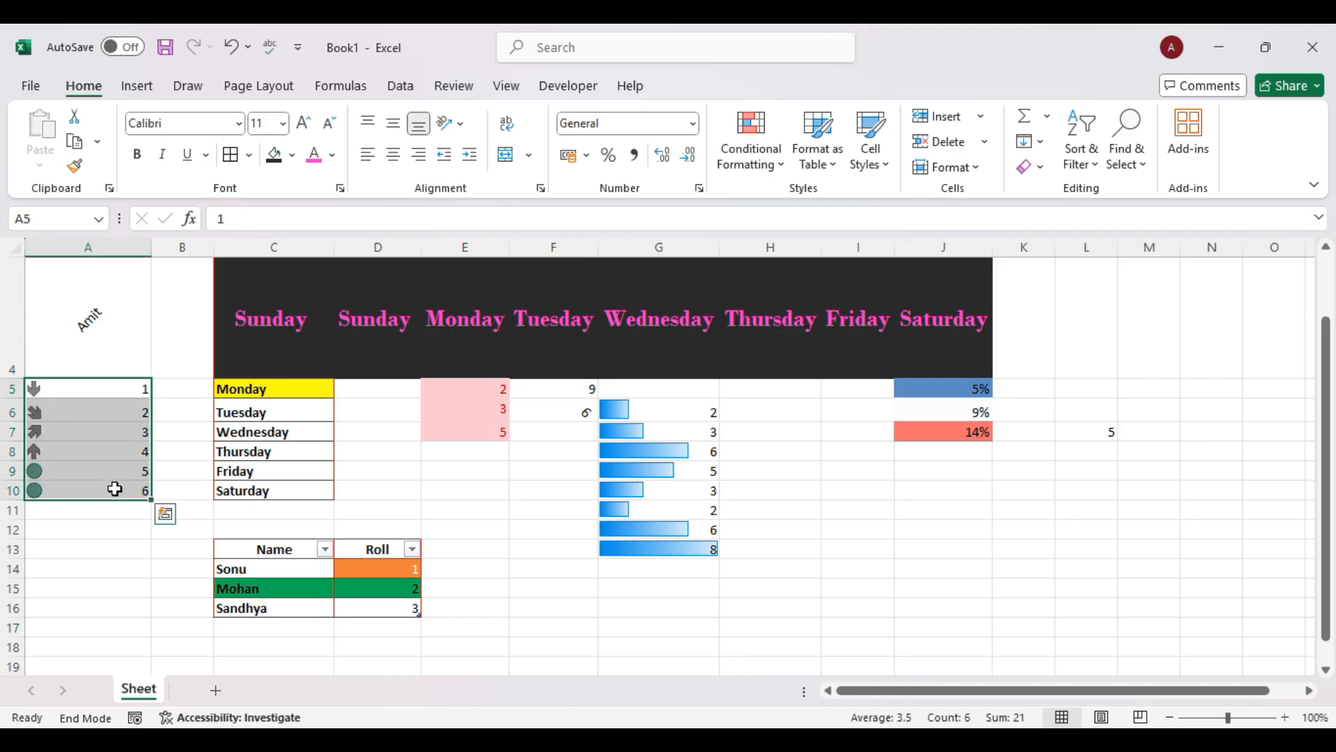
pyautogui.click(981, 172)
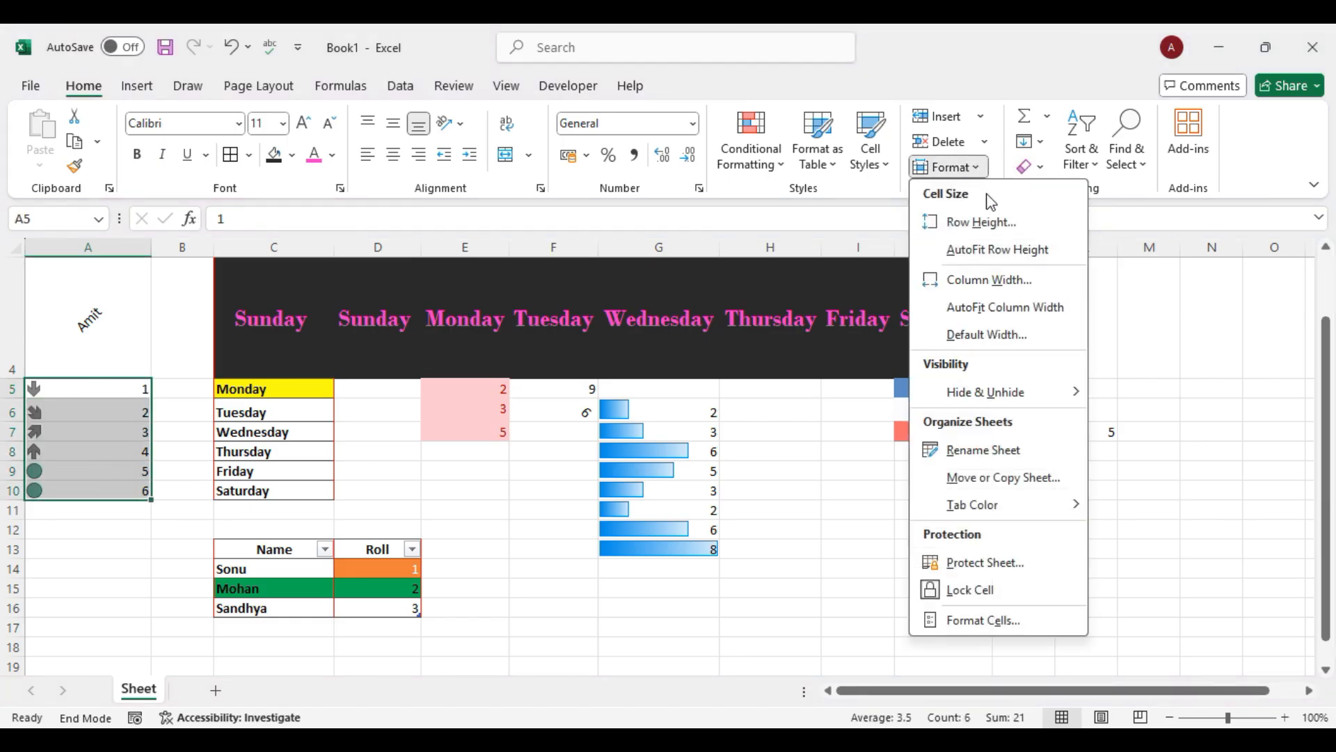
pyautogui.click(982, 226)
pyautogui.write('15')
pyautogui.click(913, 346)
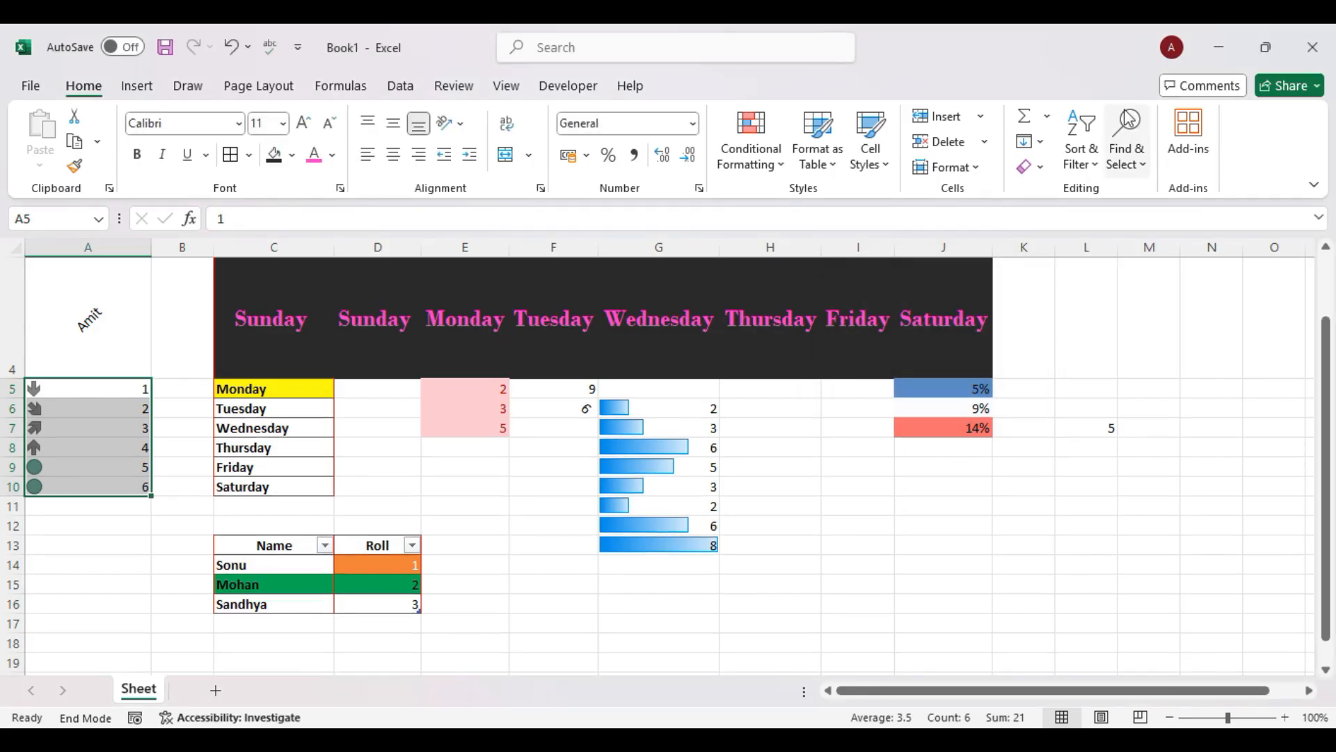
pyautogui.click(975, 169)
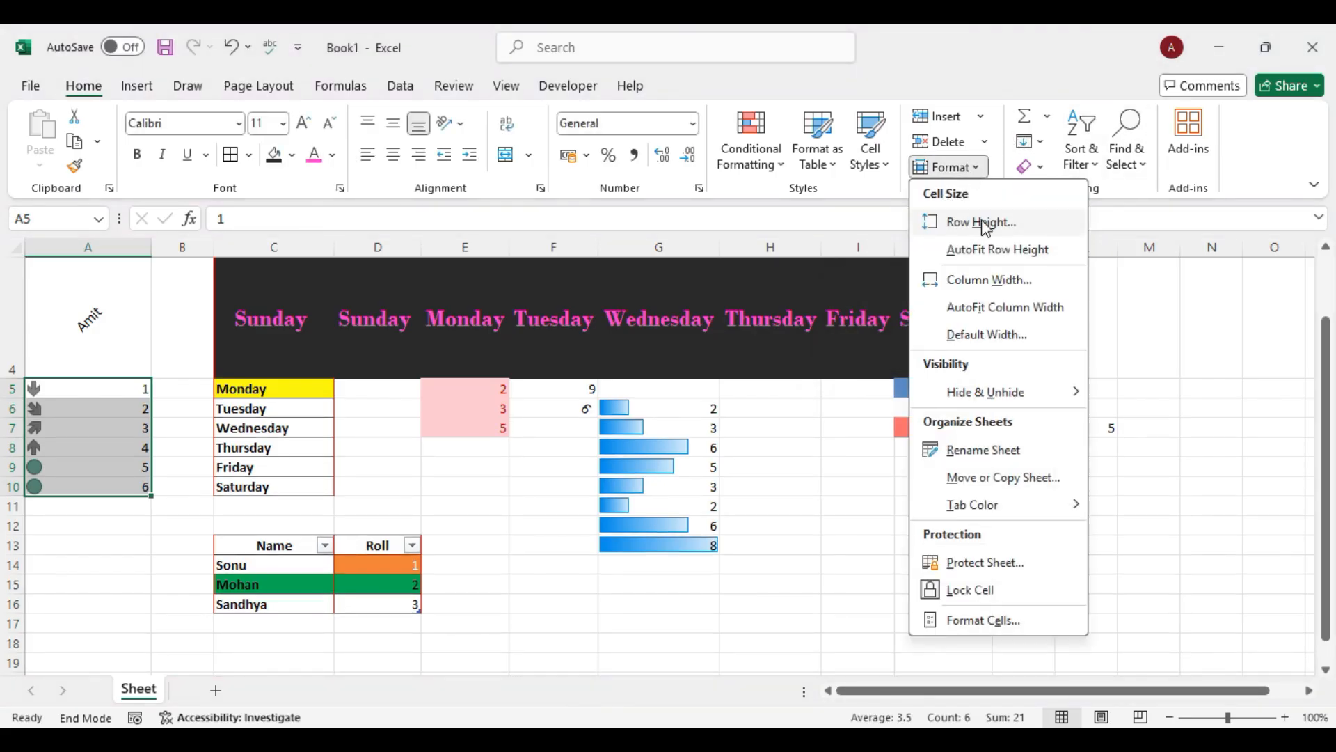
pyautogui.click(981, 221)
pyautogui.write('20')
pyautogui.press('Return')
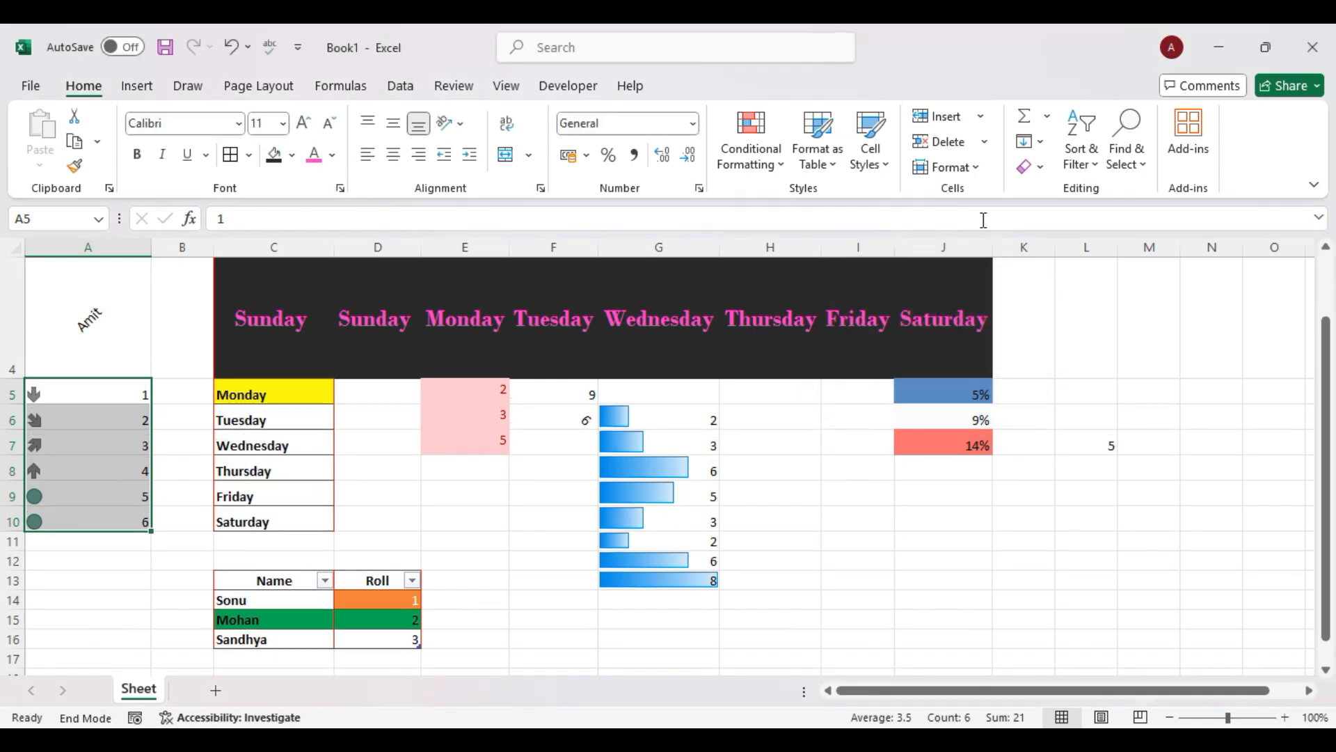
# AutoFit the row height of rows 5–10.
pyautogui.click(980, 166)
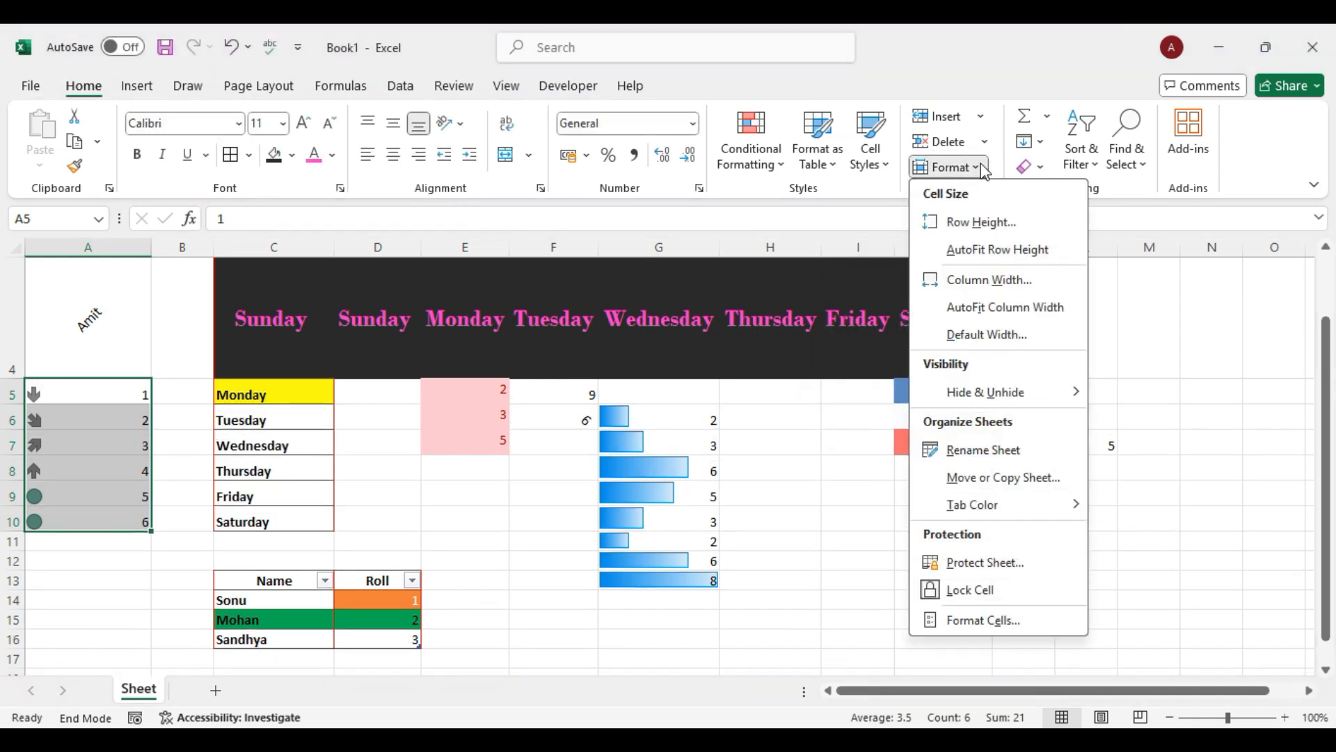
pyautogui.click(996, 250)
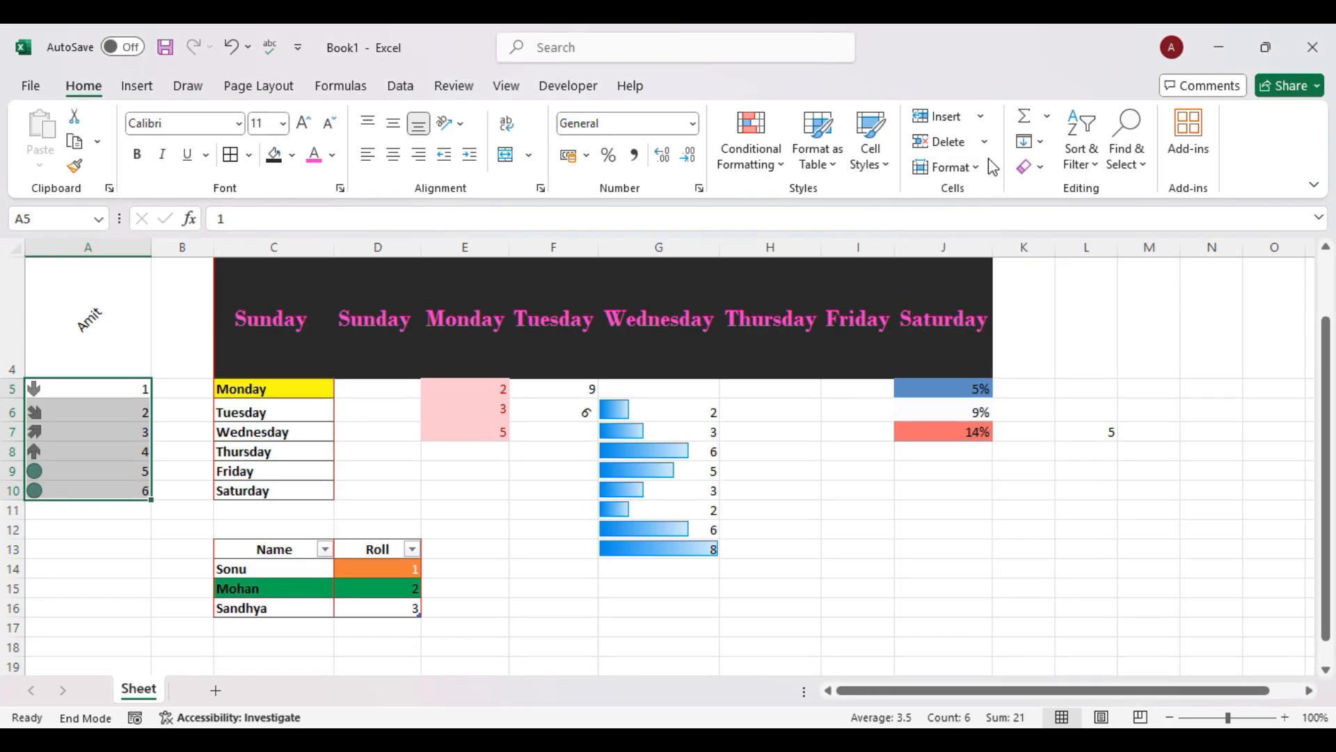
pyautogui.click(974, 168)
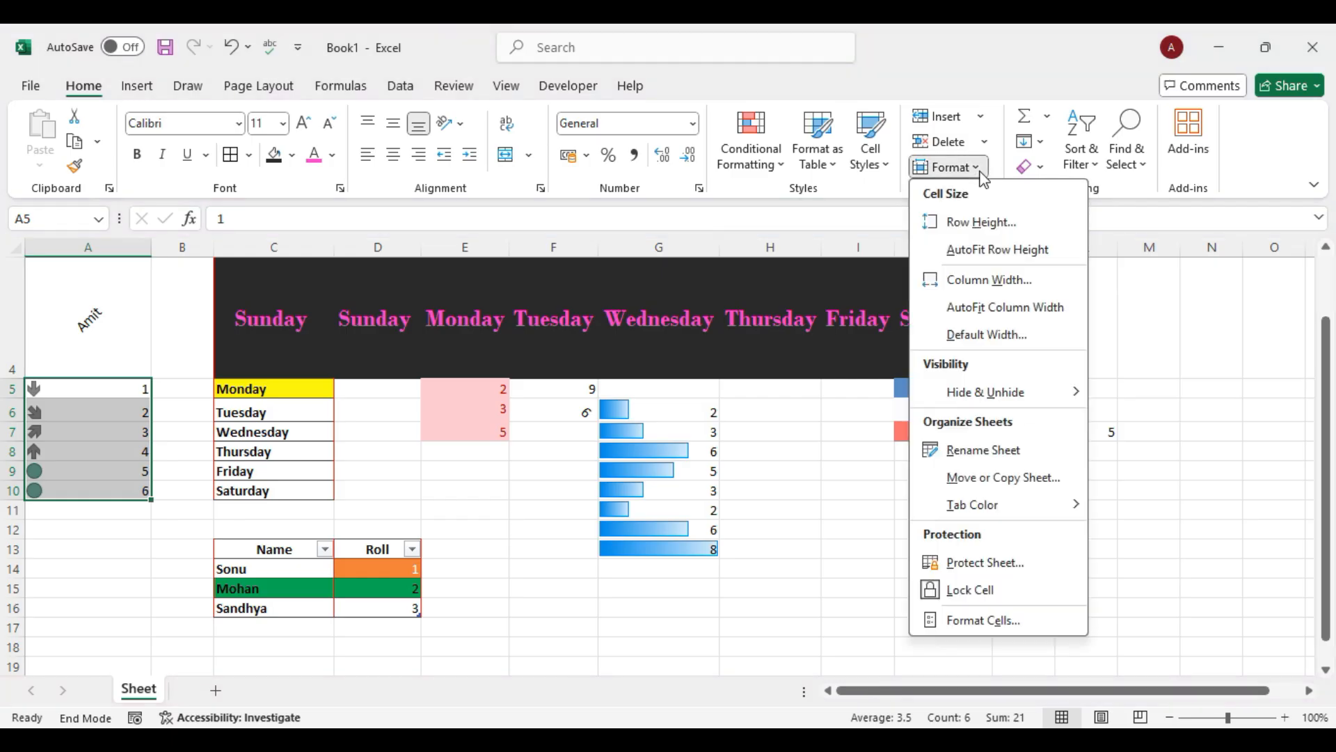
# AutoFit column A, then set its column width to 8.
pyautogui.click(997, 307)
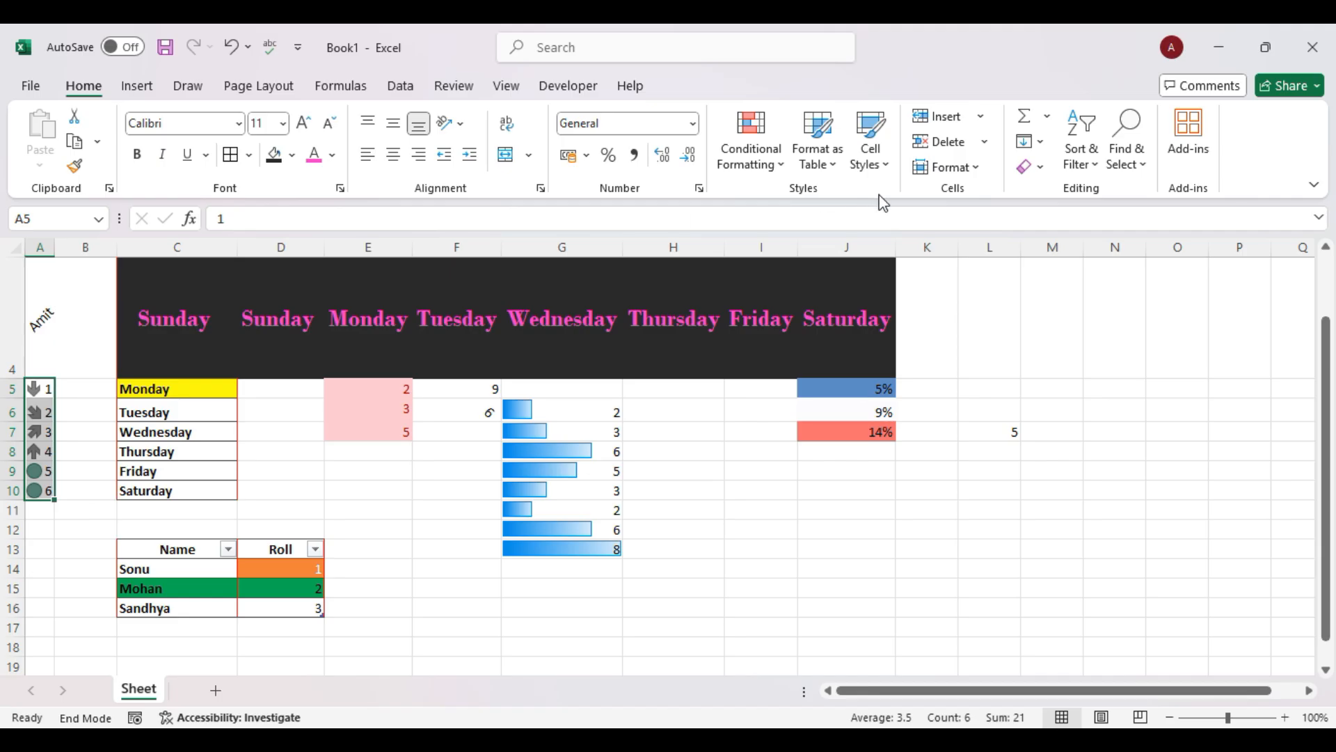
pyautogui.click(948, 167)
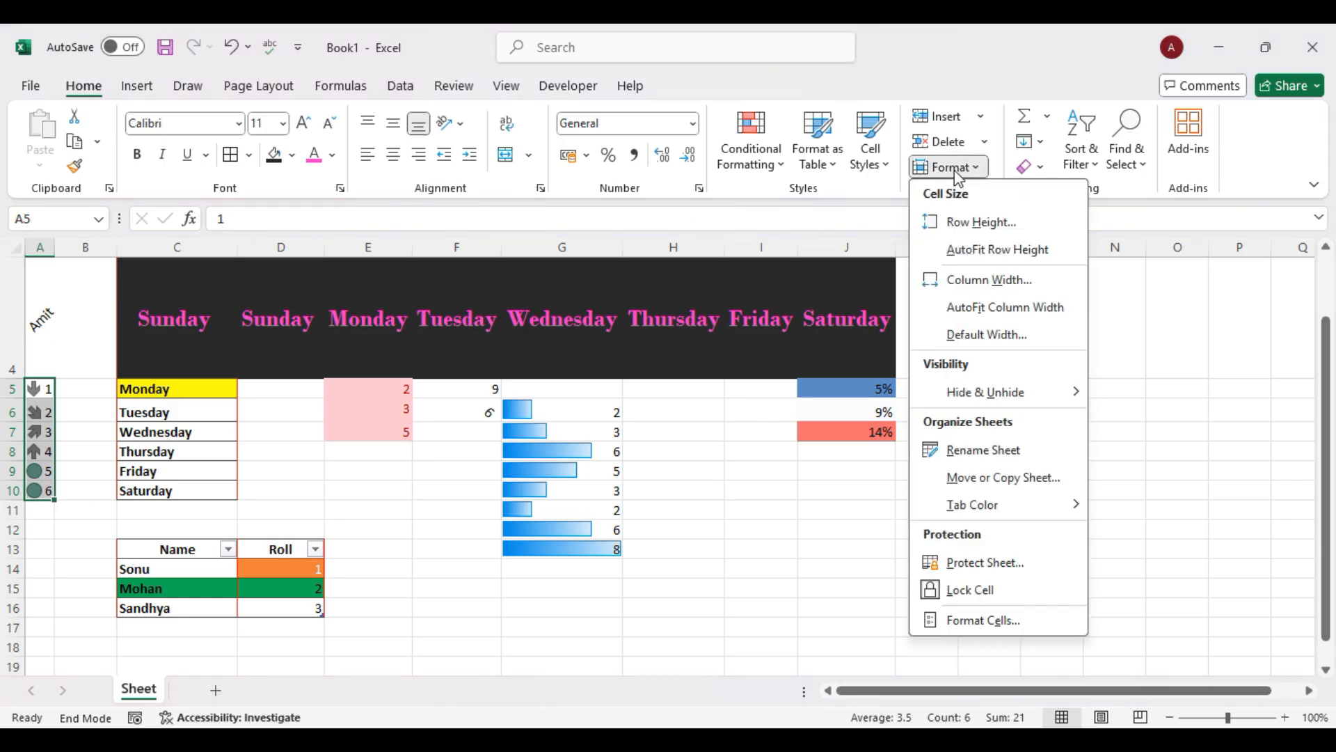
pyautogui.click(971, 281)
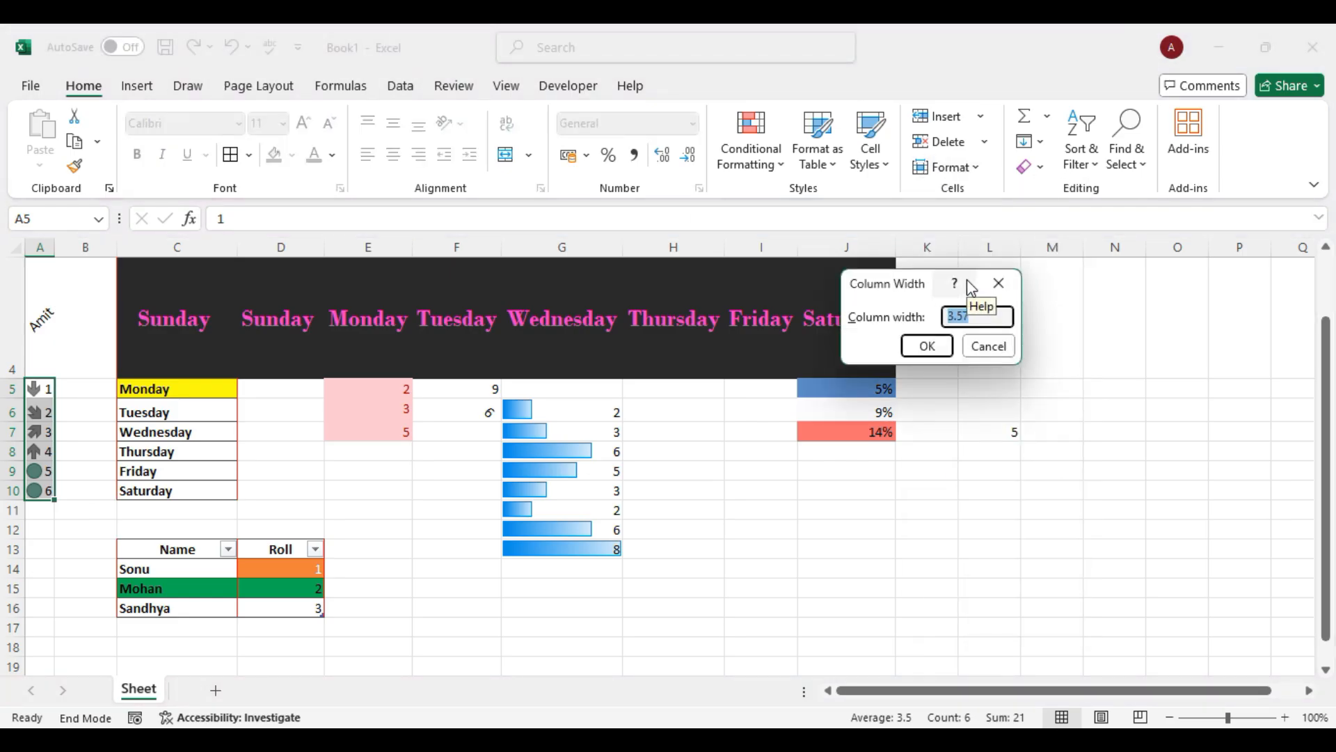
pyautogui.write('8')
pyautogui.press('Return')
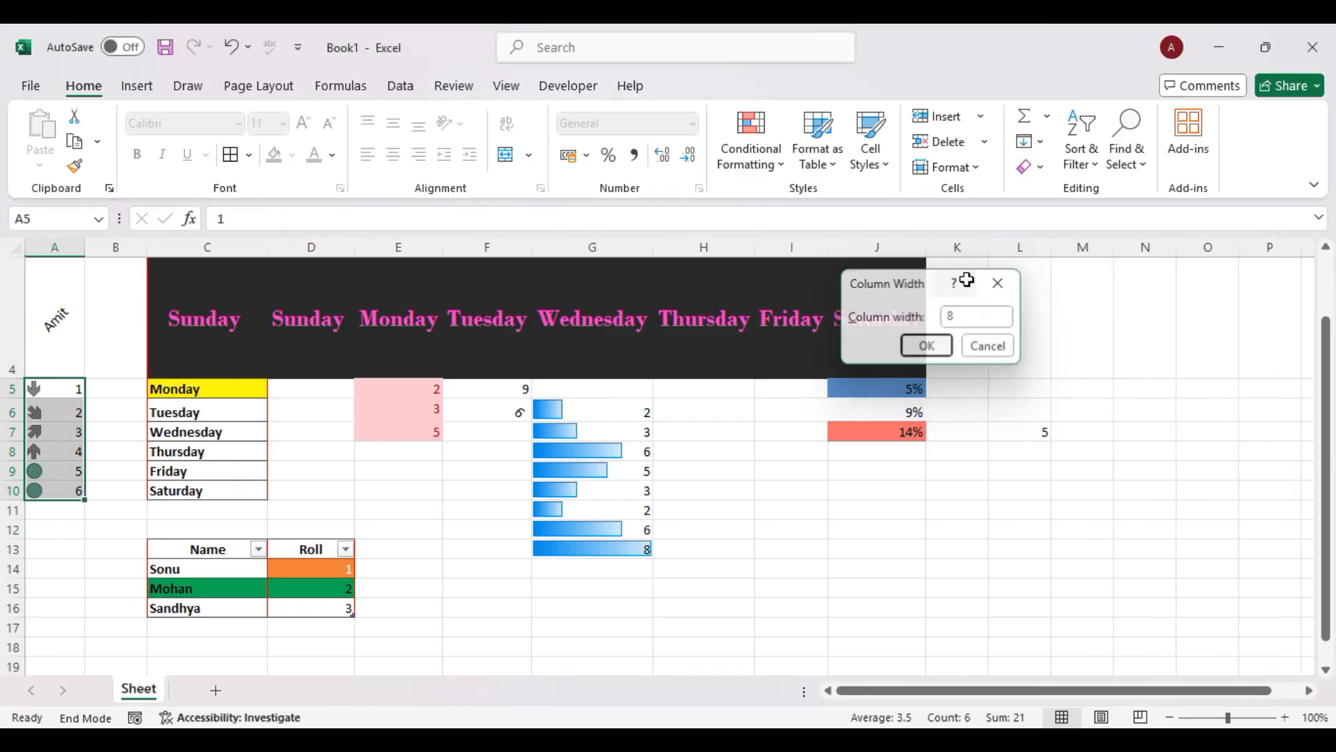
# Attempt a column width of 15, which ends up entered as 15 in cell A5.
pyautogui.click(962, 169)
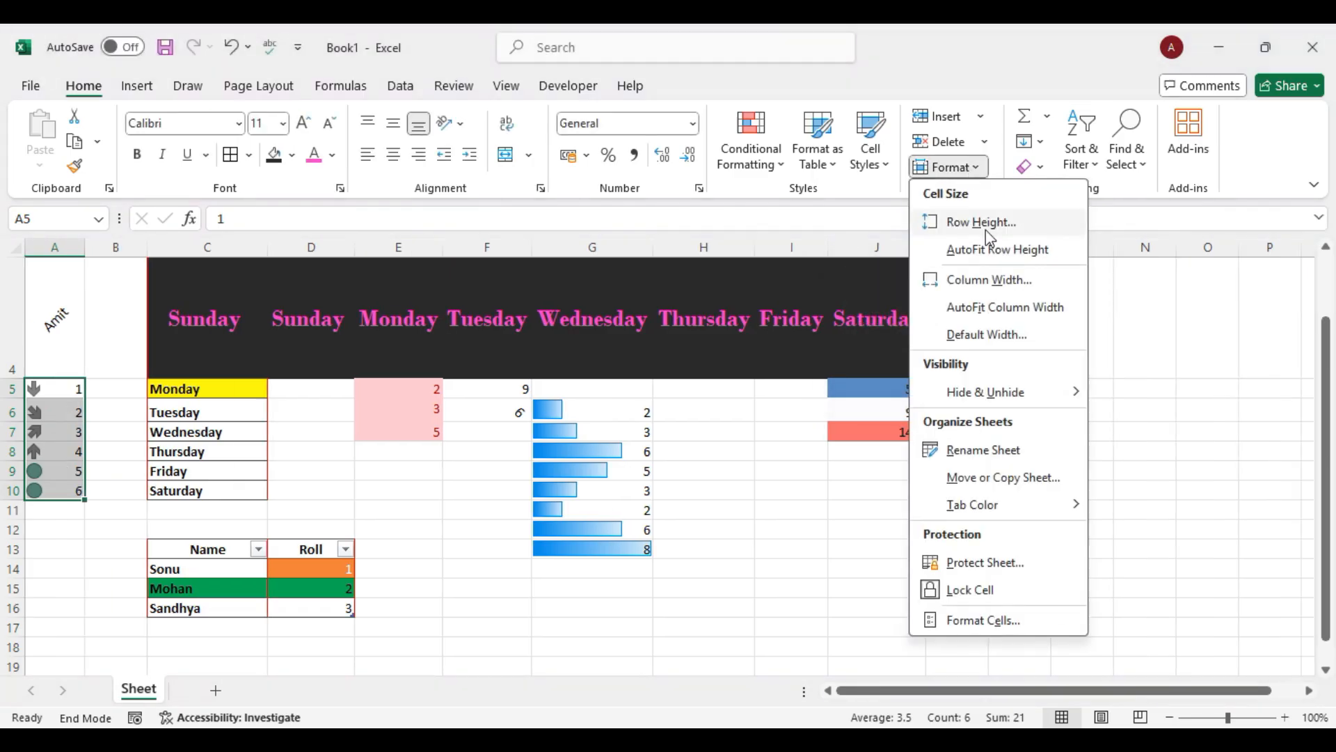
pyautogui.click(984, 280)
pyautogui.write('15')
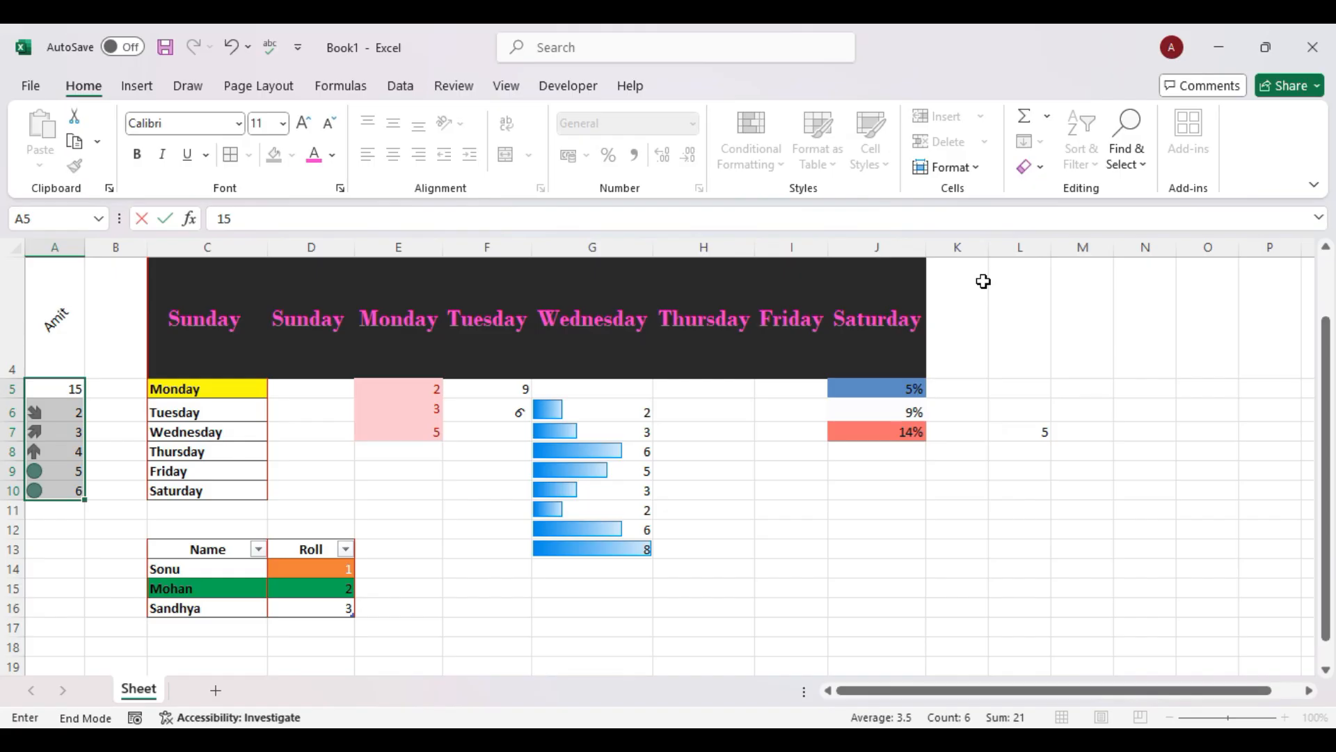
pyautogui.click(948, 167)
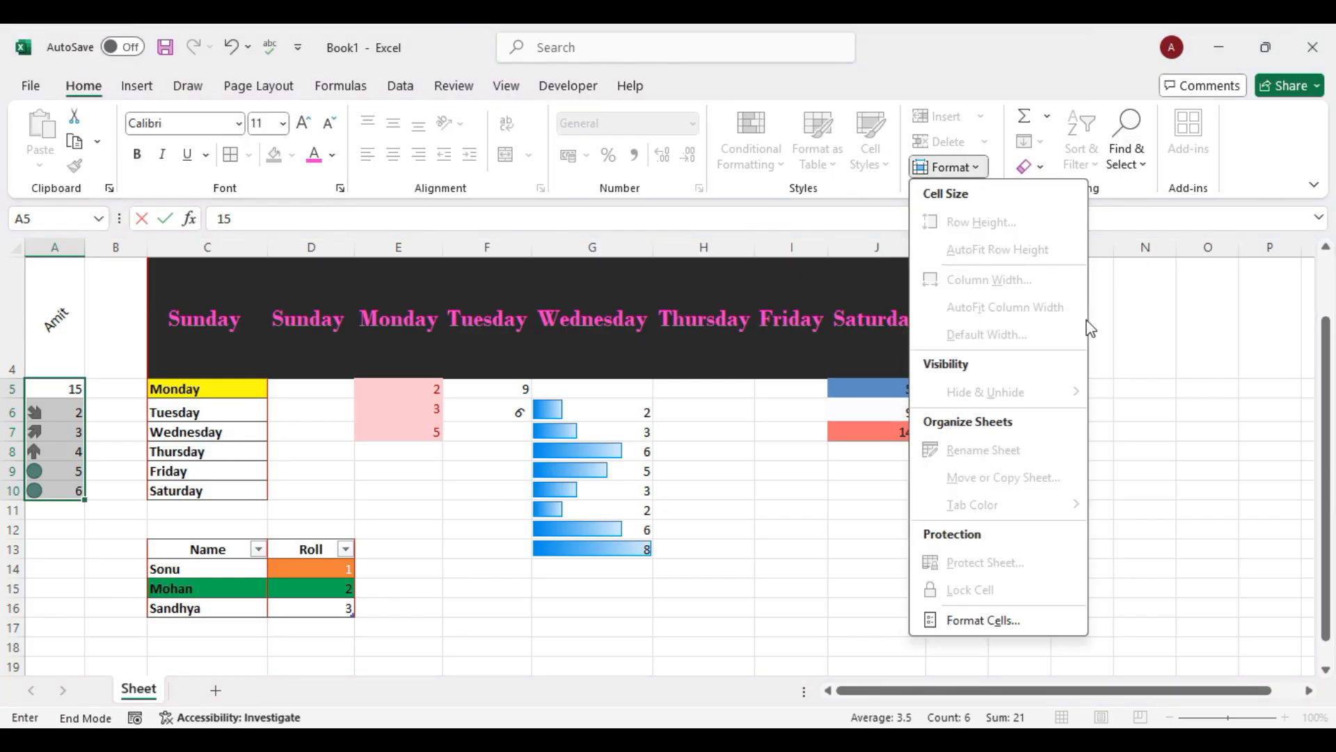
pyautogui.click(1191, 412)
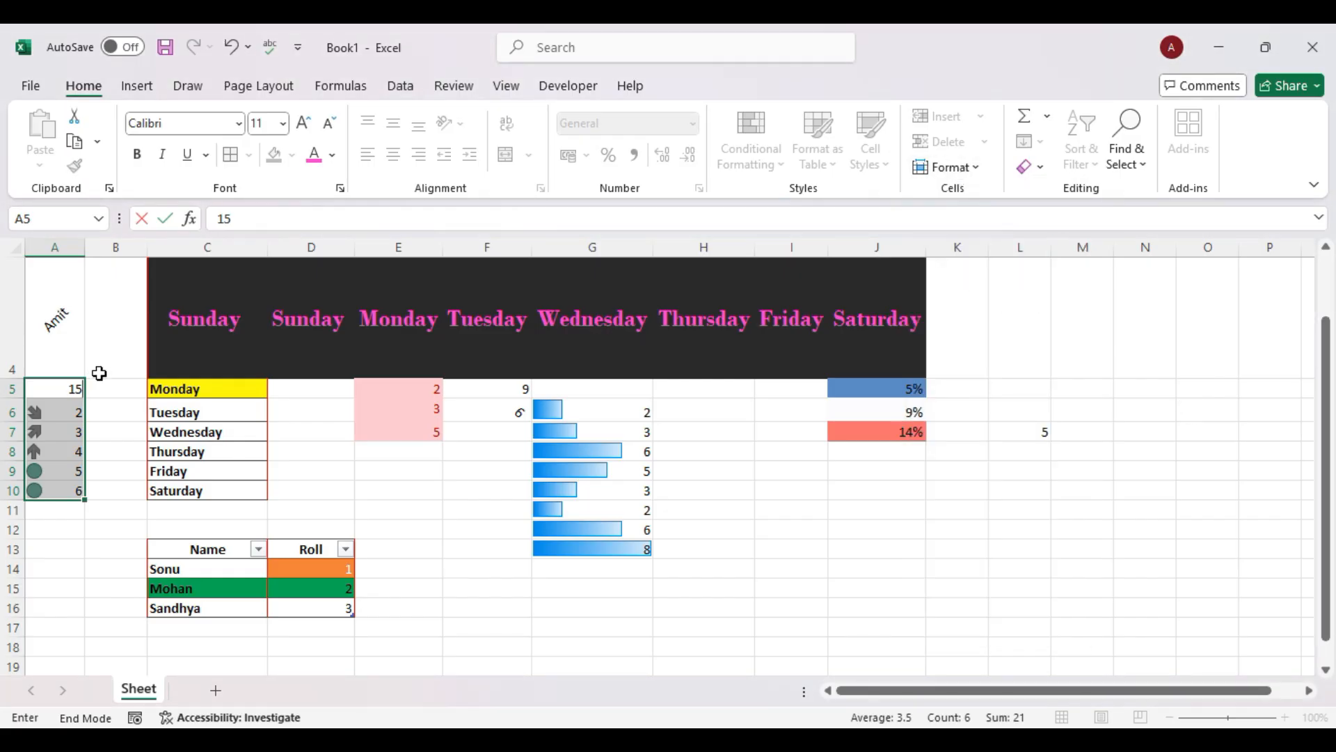
pyautogui.click(108, 393)
# Select A5:A10 and set column A's width to 15.
pyautogui.moveTo(72, 388); pyautogui.dragTo(63, 489)
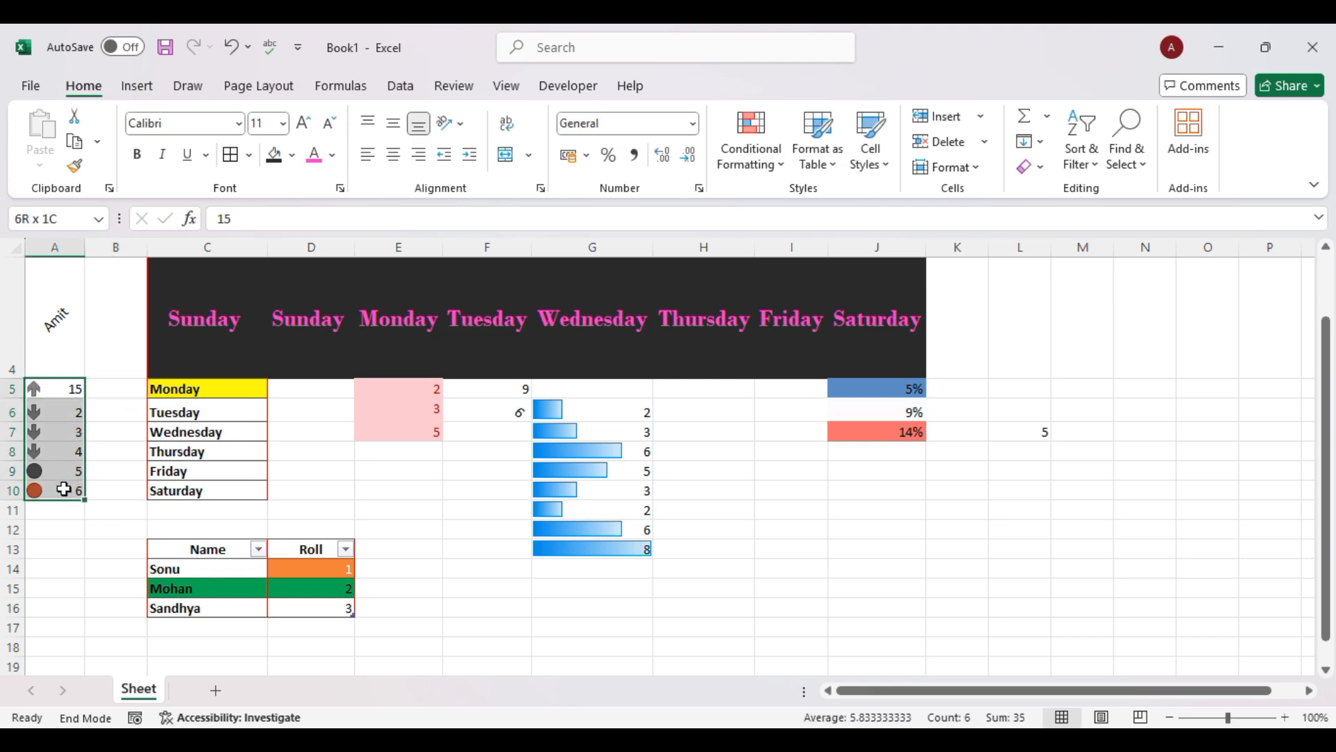
pyautogui.click(940, 167)
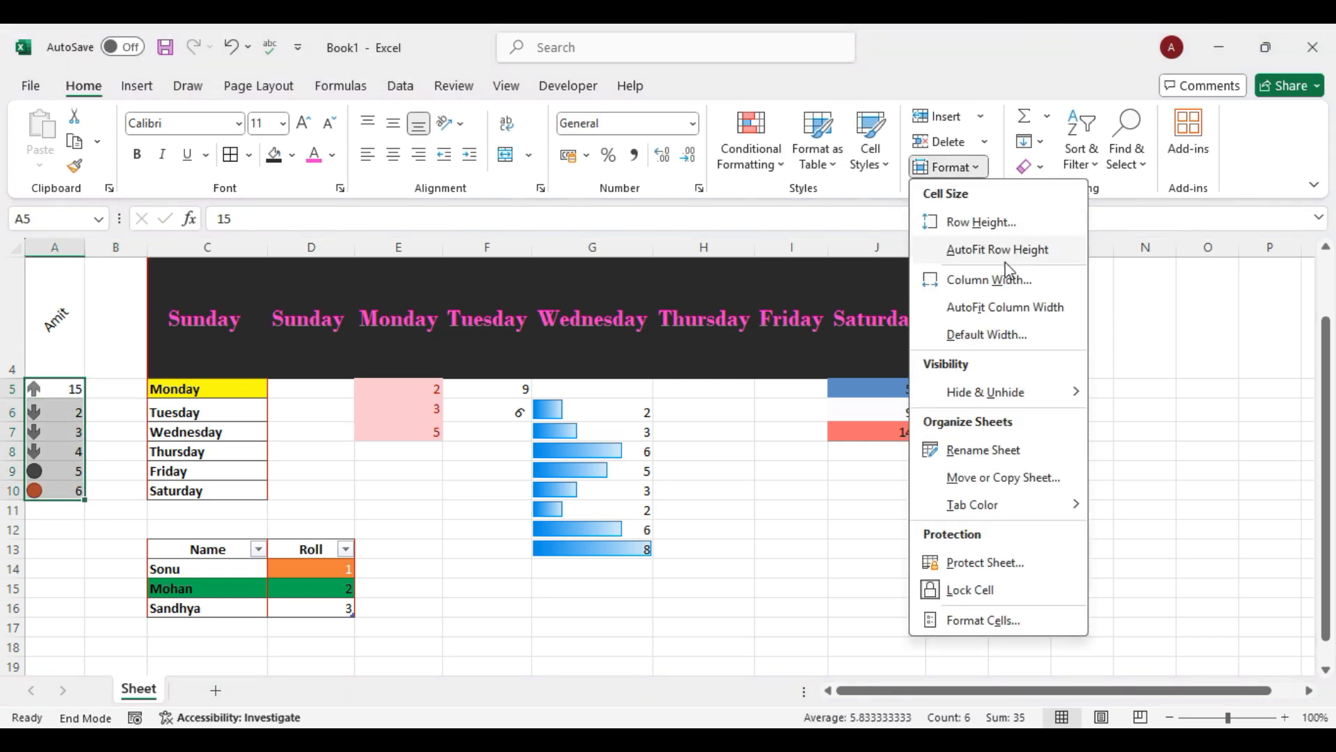
pyautogui.click(990, 280)
pyautogui.write('15')
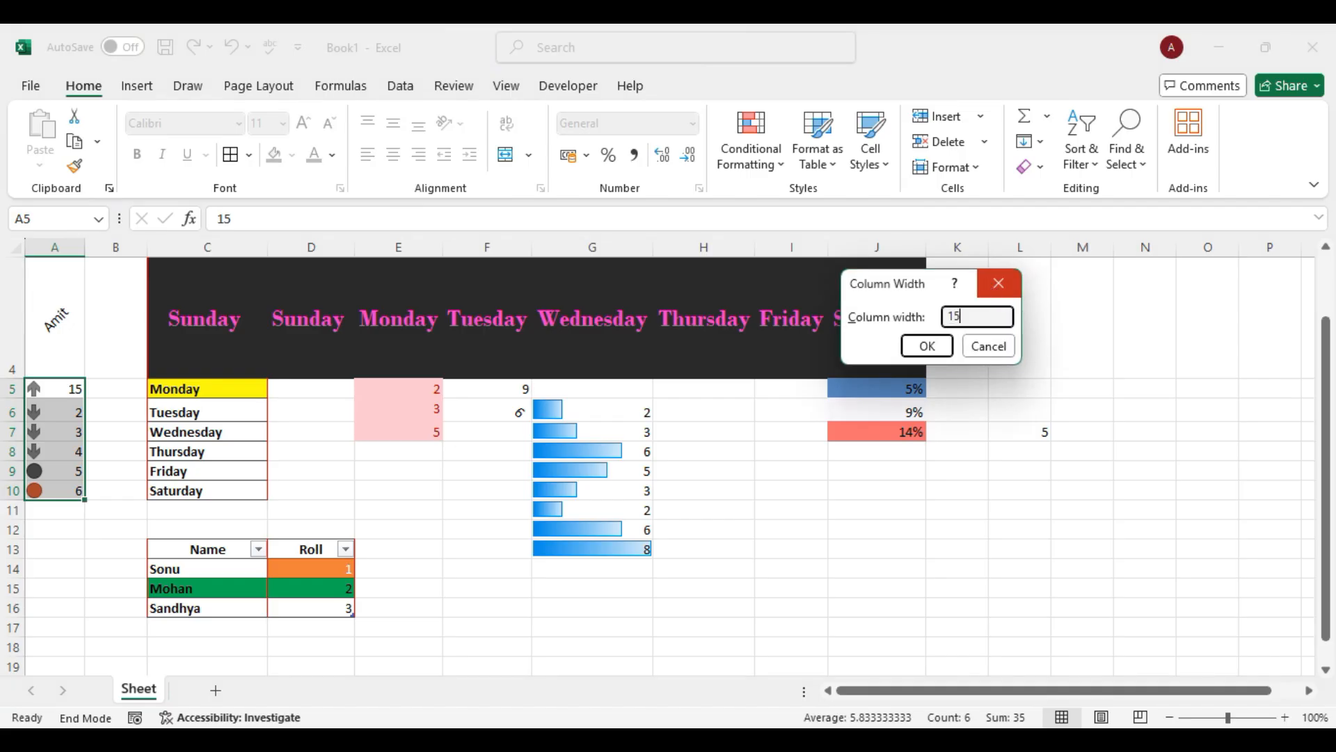
pyautogui.press('Return')
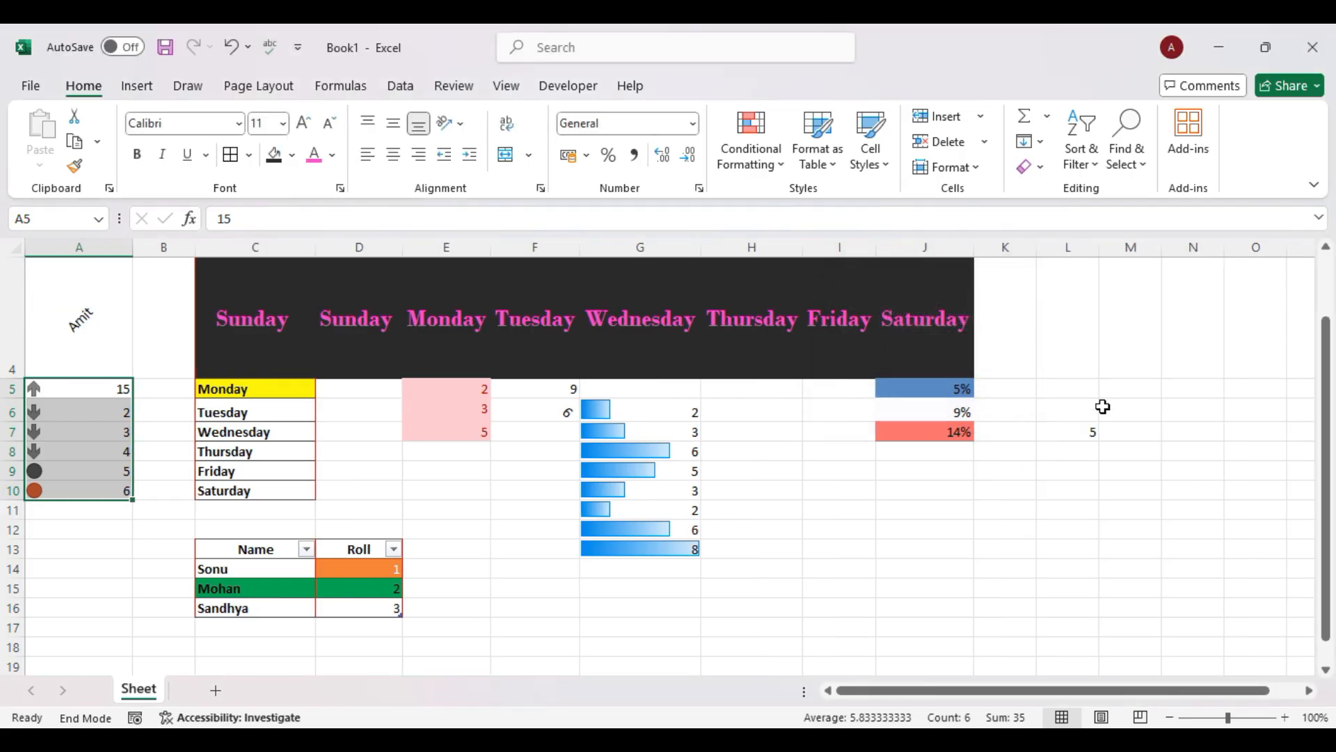
pyautogui.click(947, 167)
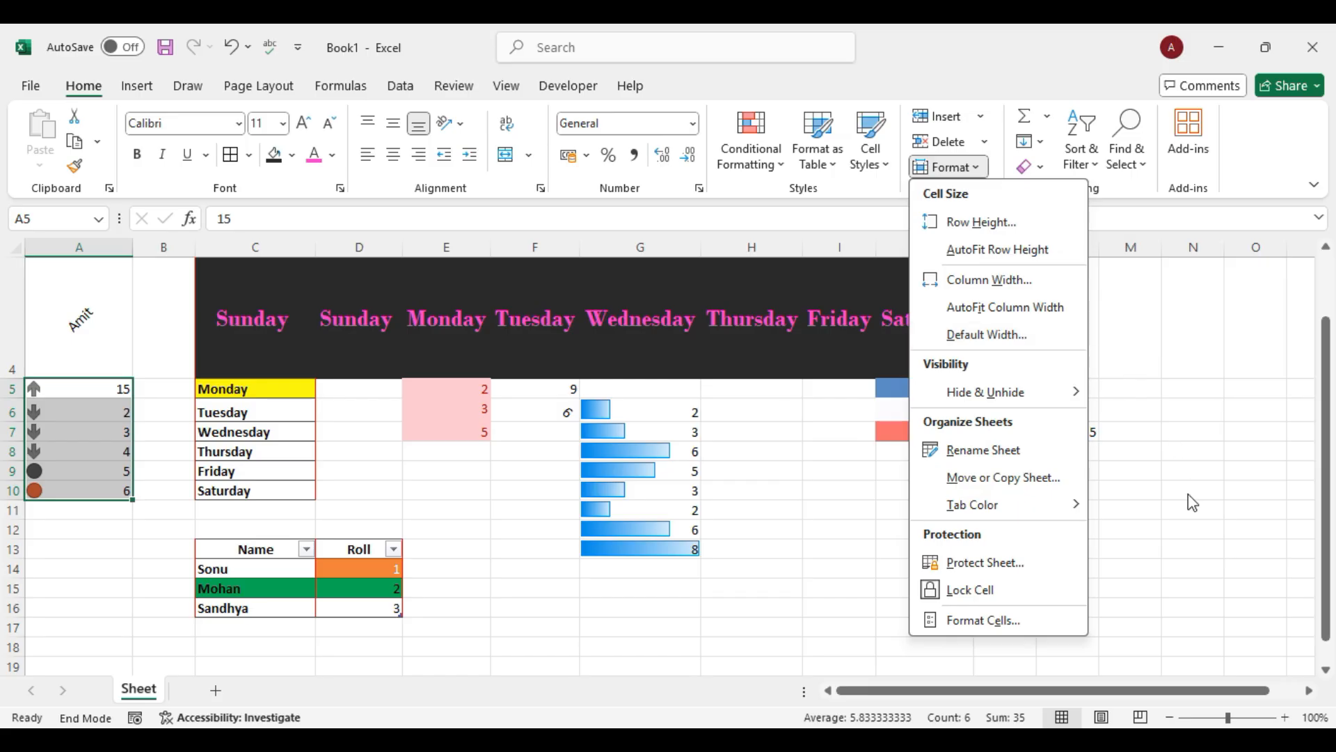
pyautogui.moveTo(1047, 395)
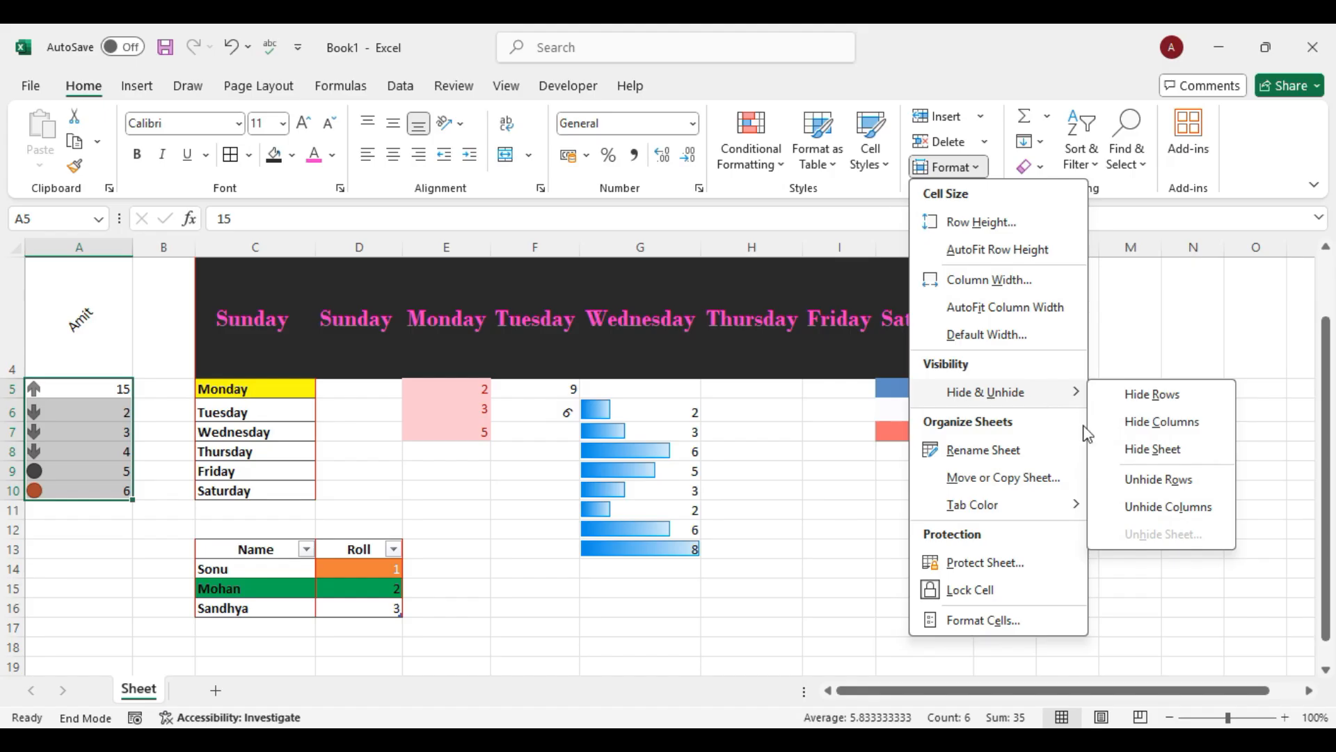
pyautogui.click(766, 486)
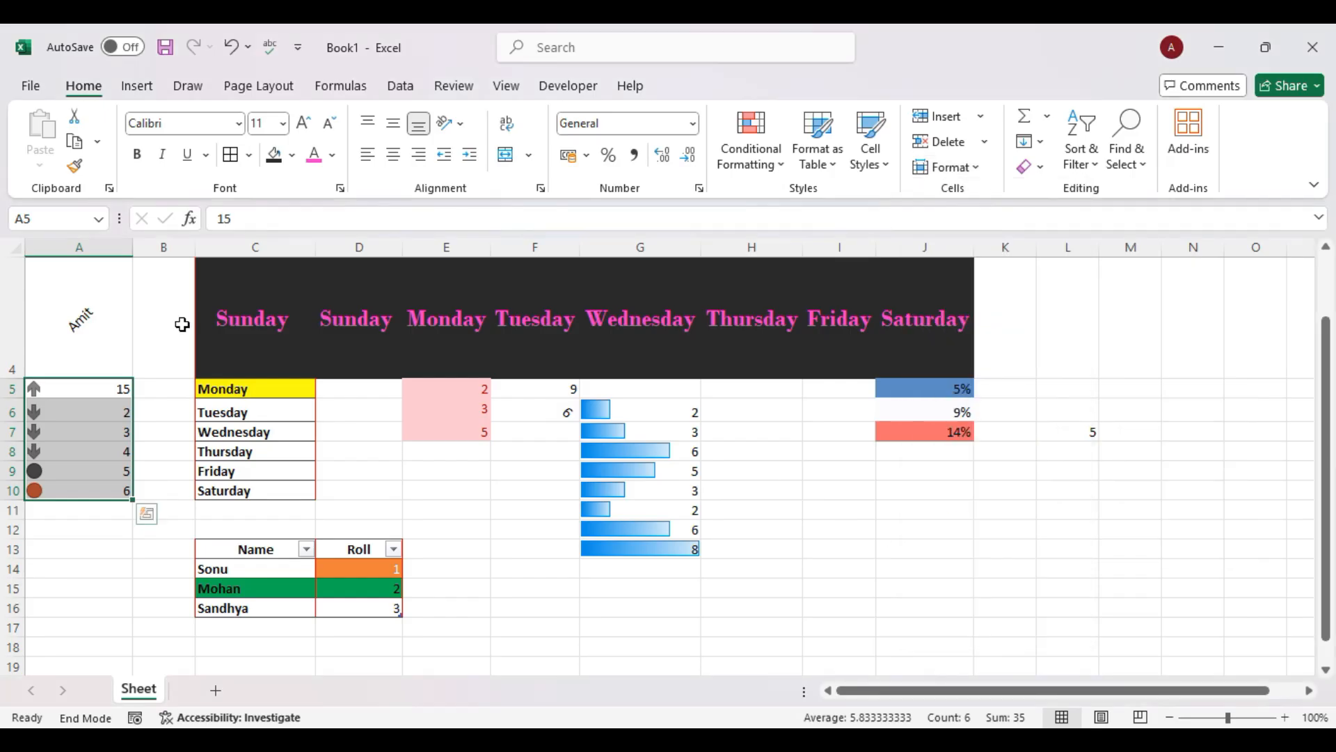
# Hide column B from its header's right-click menu, then reopen Format's Hide & Unhide options.
pyautogui.click(158, 247)
pyautogui.rightClick(159, 247)
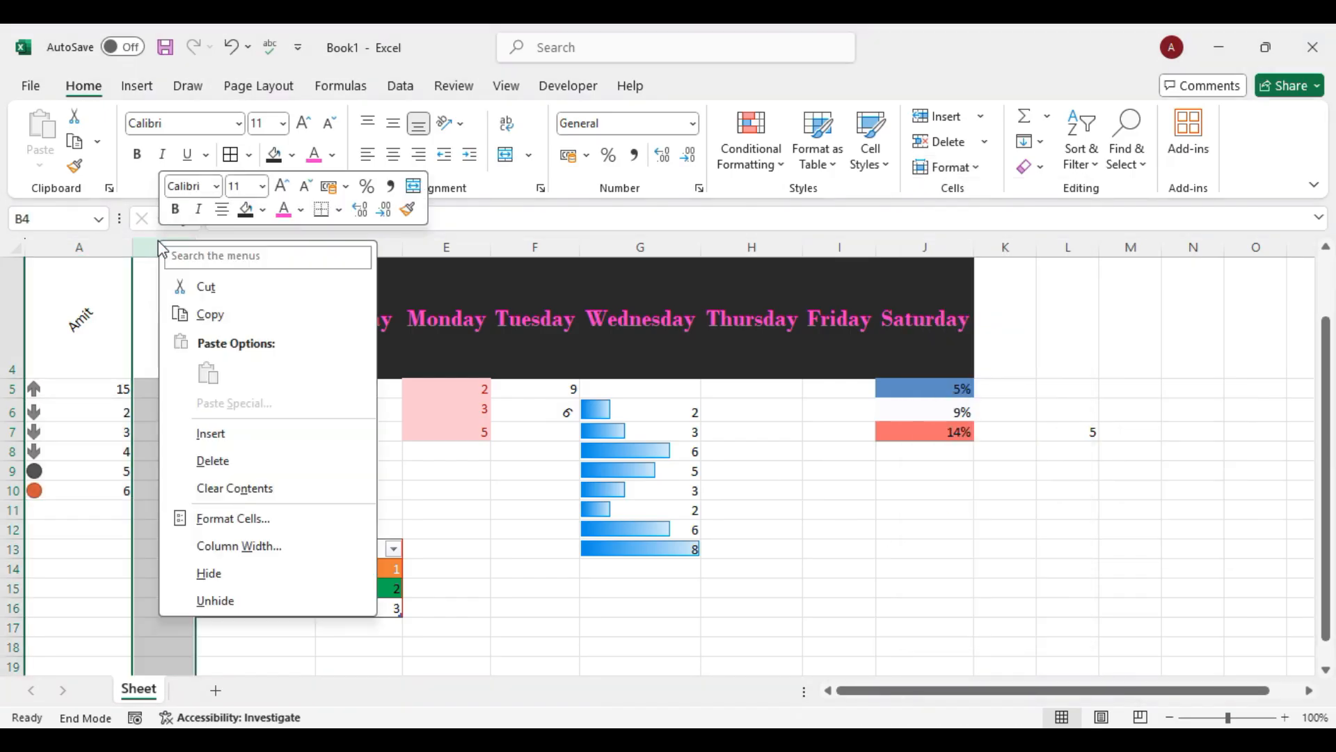
pyautogui.click(225, 578)
pyautogui.click(1050, 545)
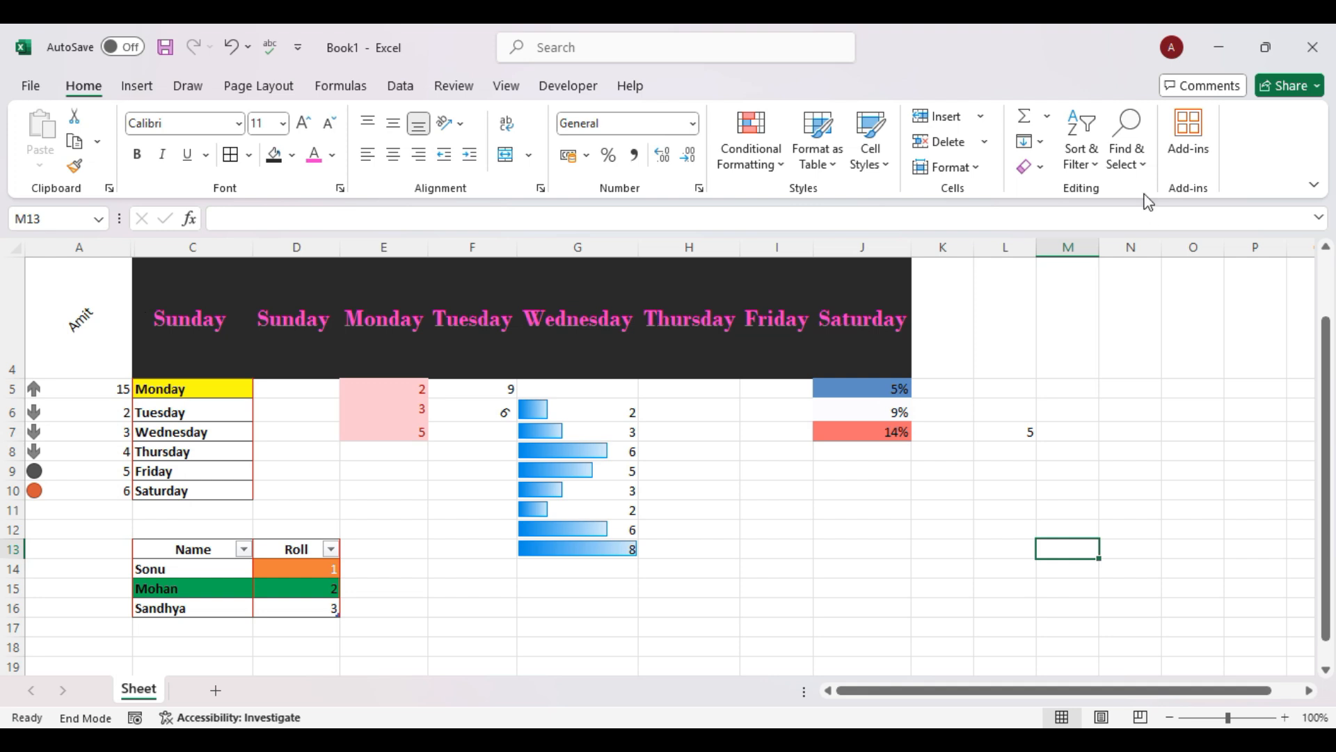
pyautogui.click(963, 170)
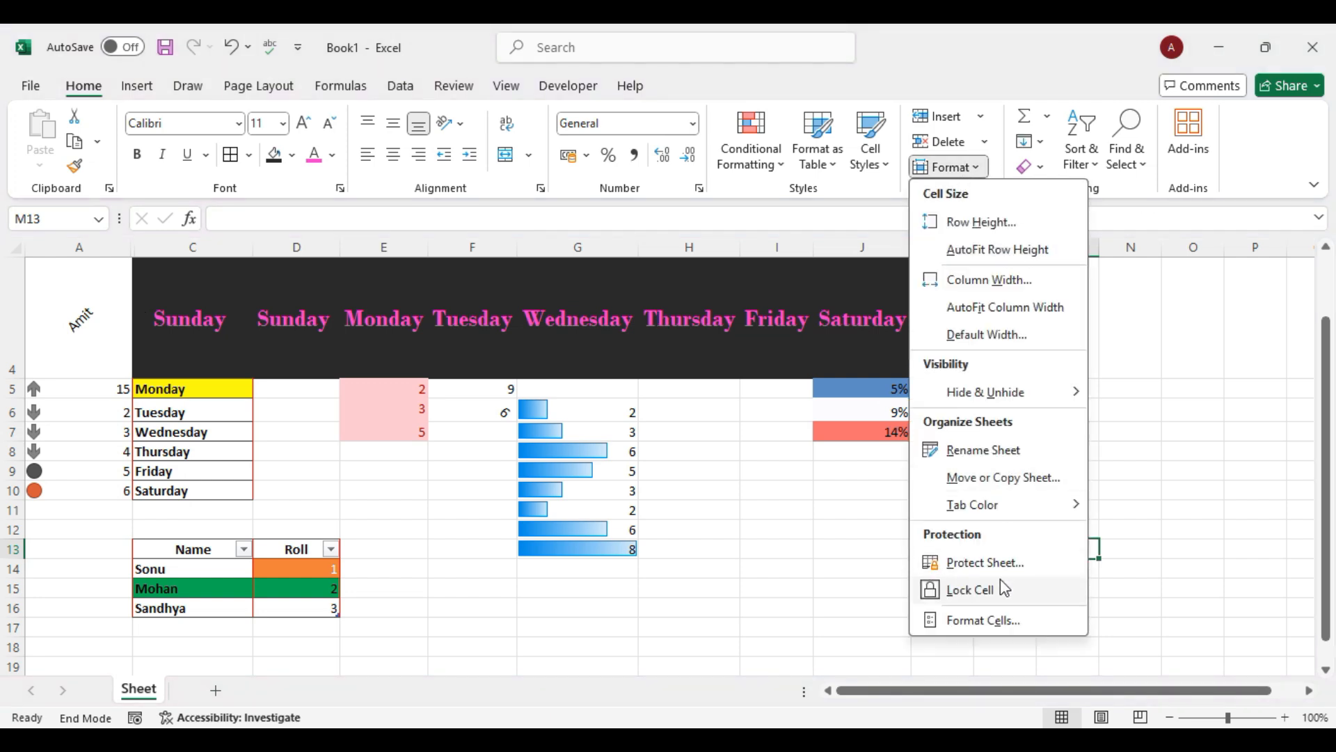
pyautogui.moveTo(994, 401)
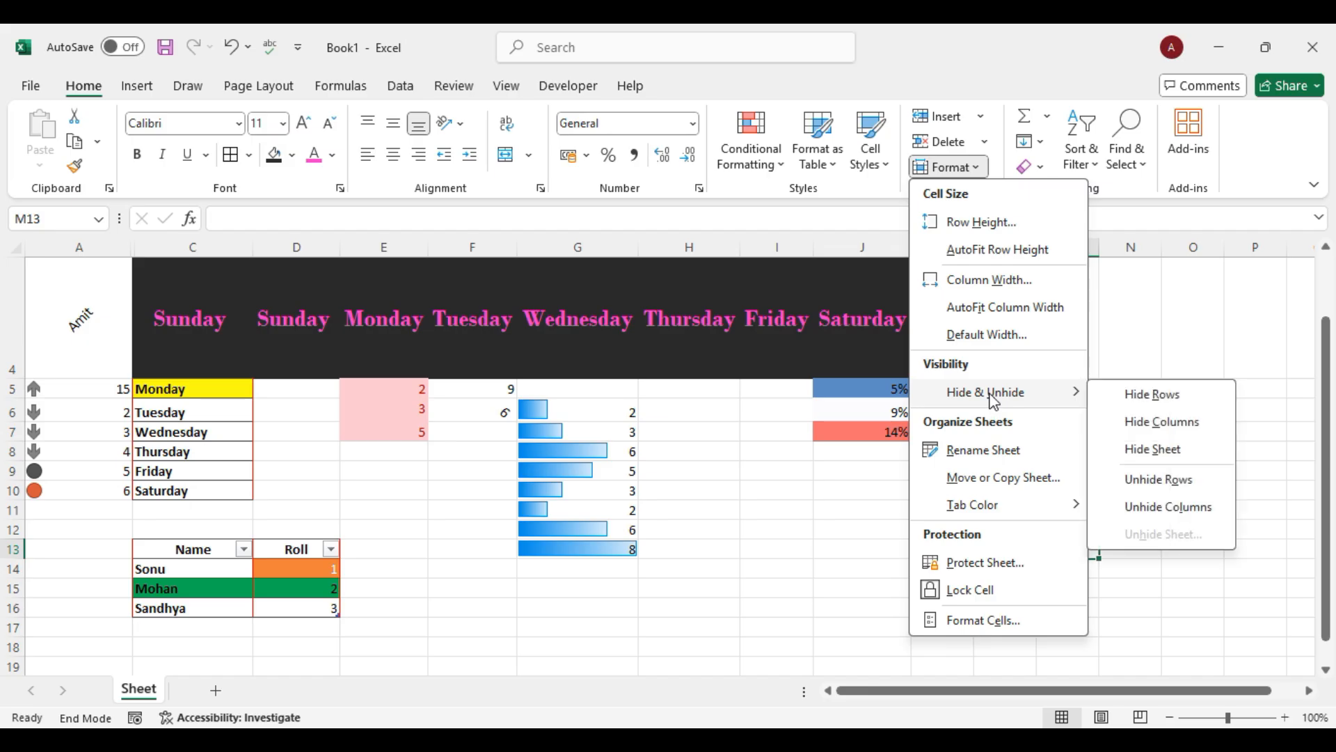
# Unhide the hidden columns, reveal column B at the A/C boundary, and drag it wider.
pyautogui.click(1173, 508)
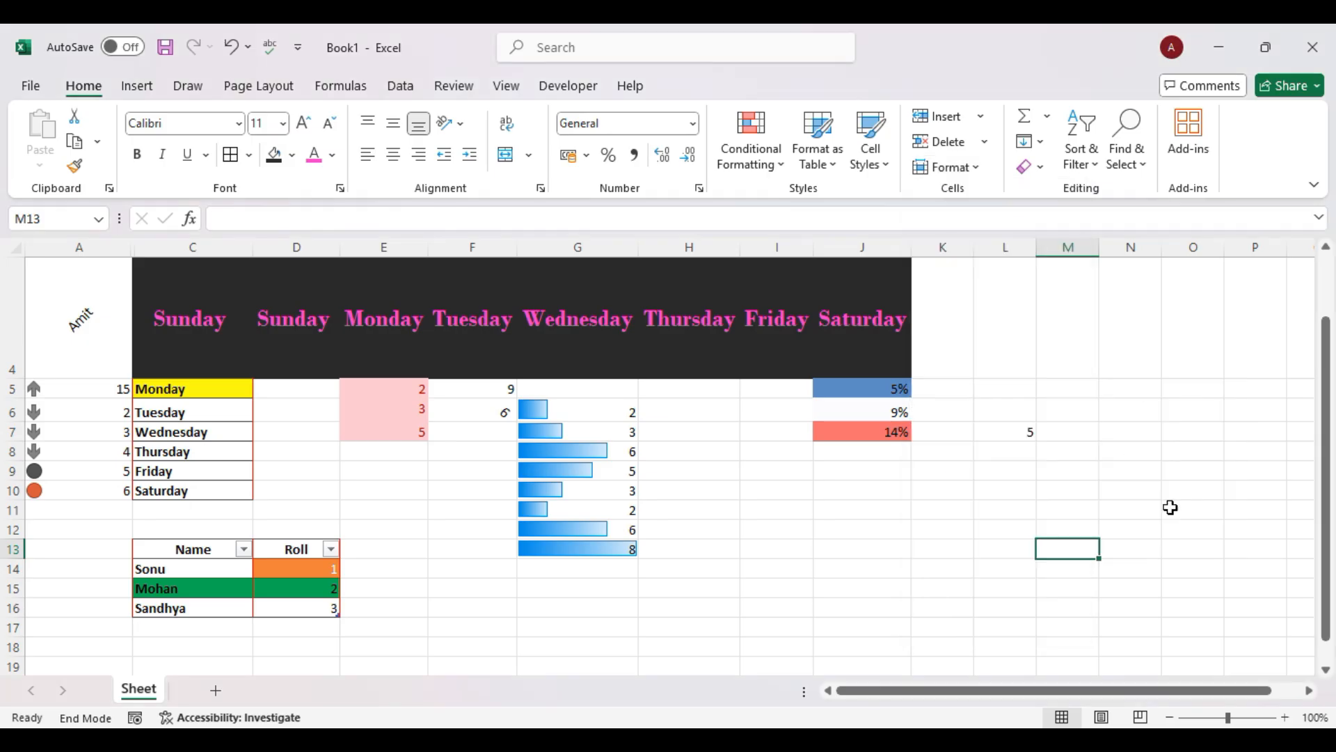
pyautogui.doubleClick(134, 252)
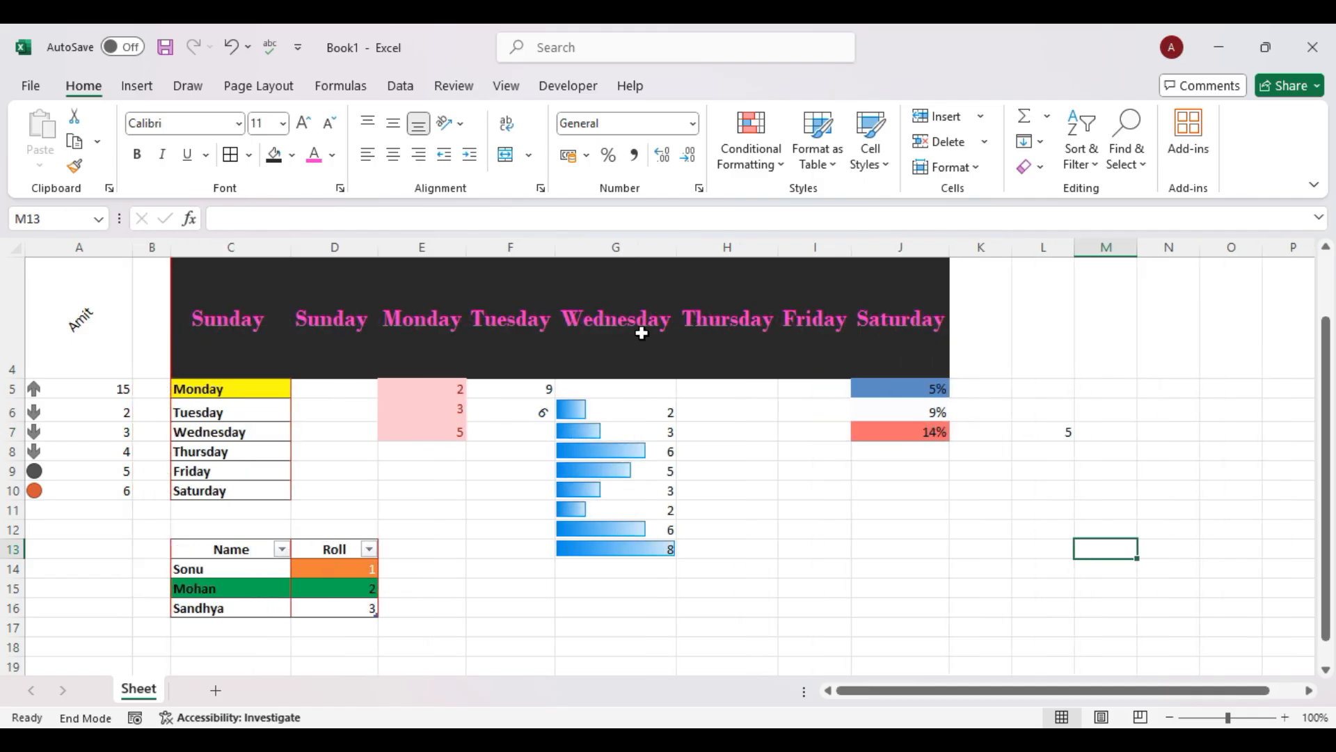
pyautogui.moveTo(172, 248); pyautogui.dragTo(209, 249)
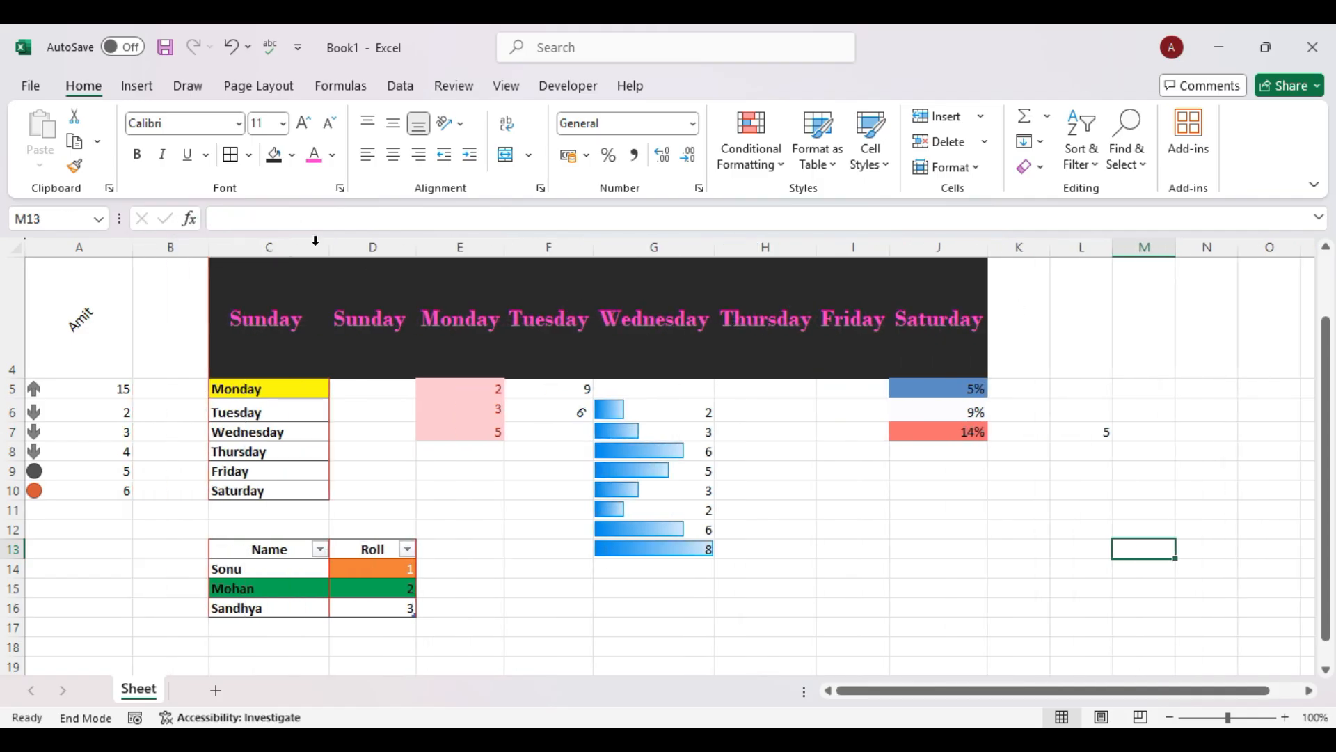
# Hide column M via Format > Hide & Unhide, then drag its boundary to show it again.
pyautogui.click(971, 167)
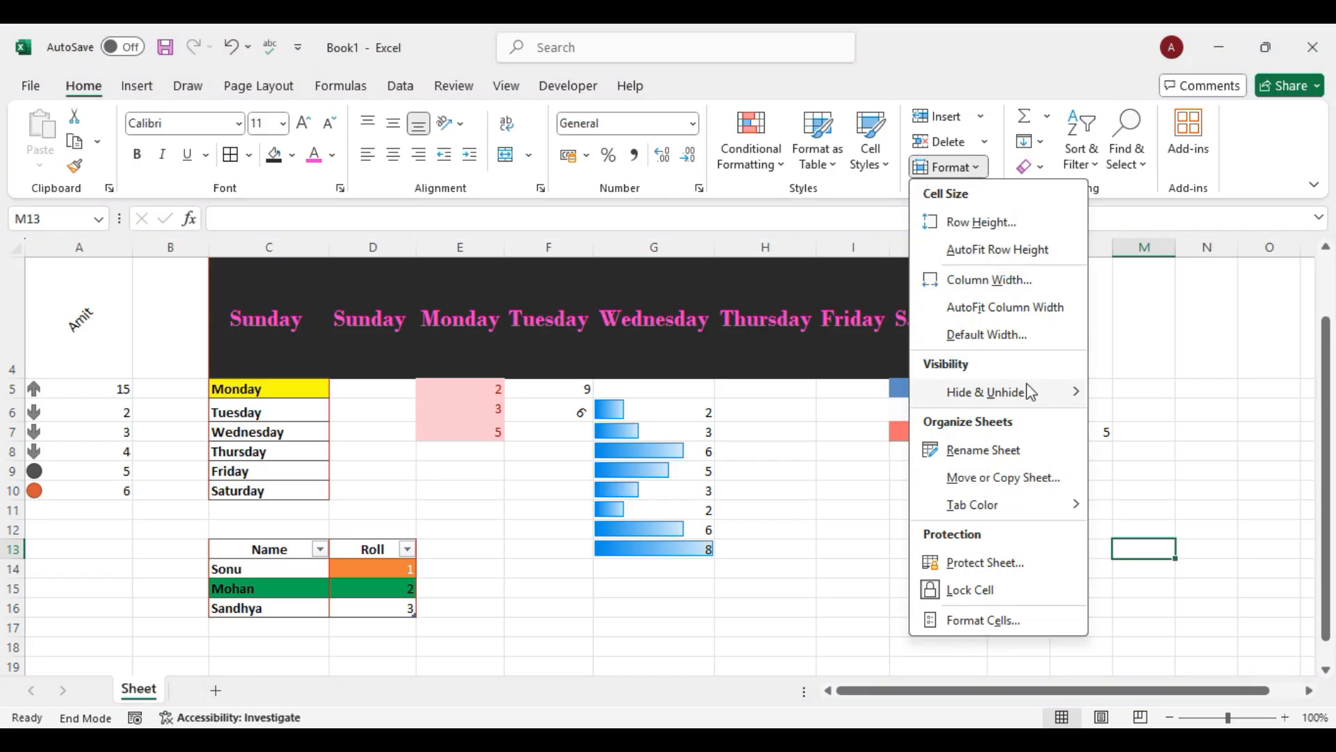
pyautogui.moveTo(1048, 402)
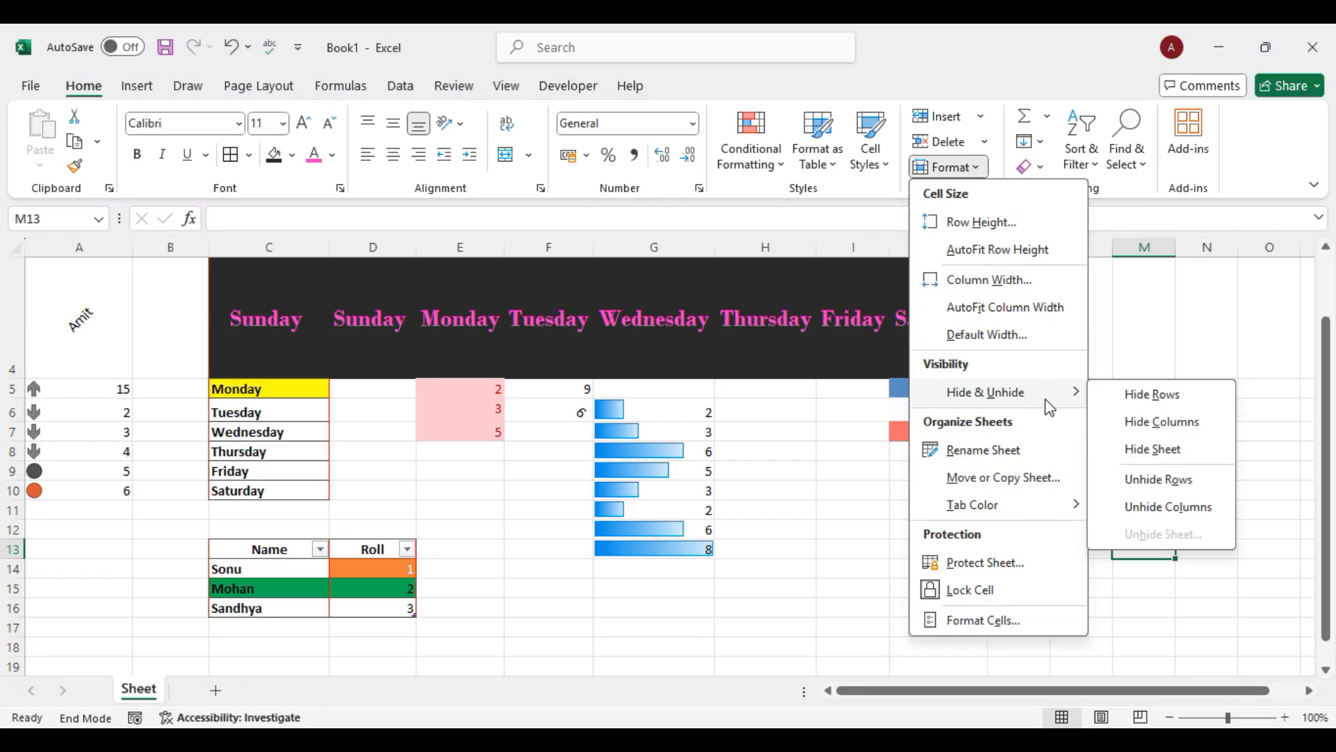
pyautogui.click(1164, 422)
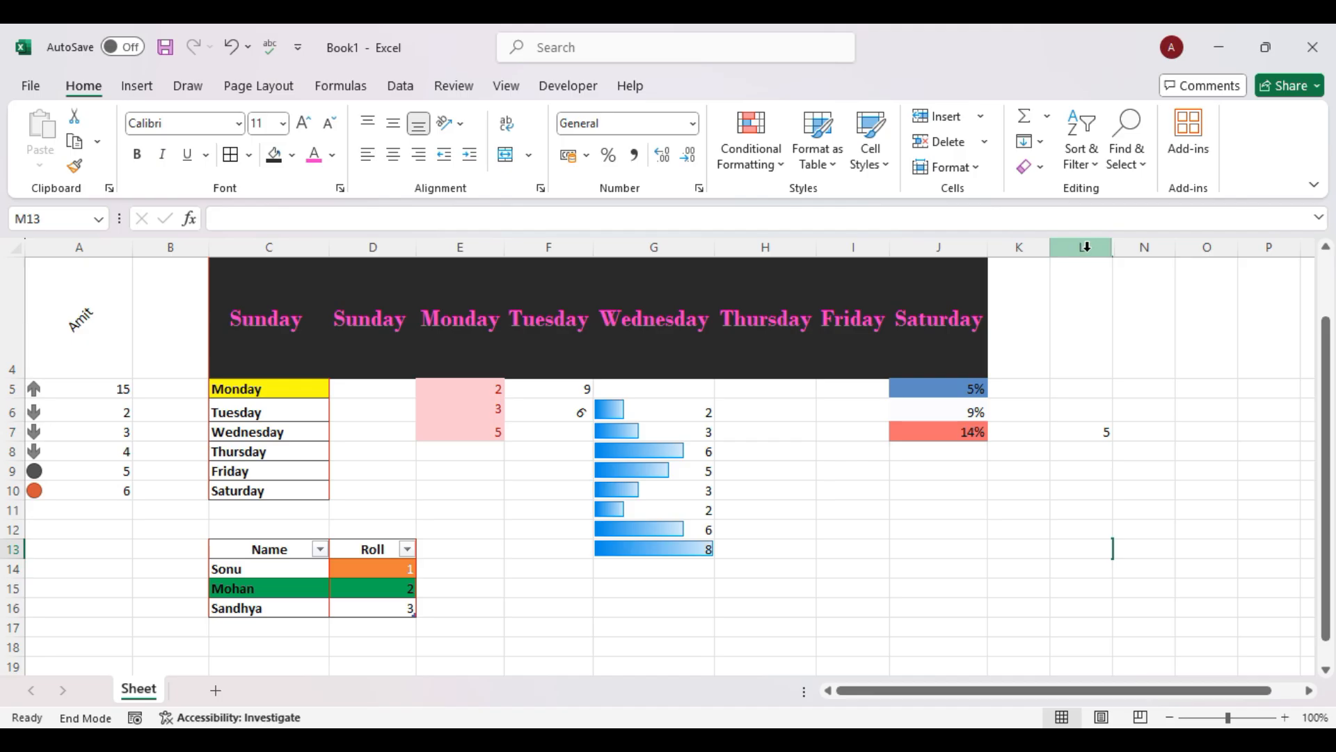
pyautogui.moveTo(1113, 250); pyautogui.dragTo(1201, 254)
pyautogui.click(969, 167)
pyautogui.click(243, 261)
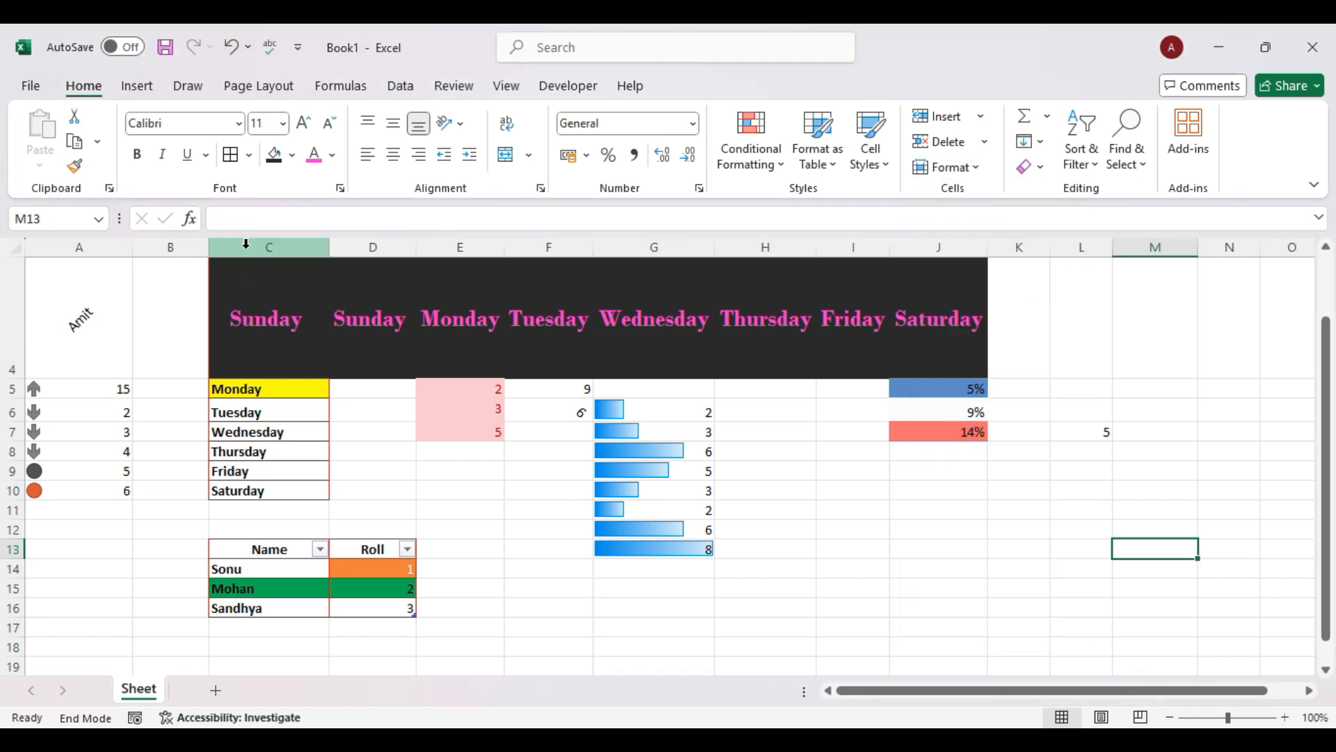
pyautogui.click(306, 243)
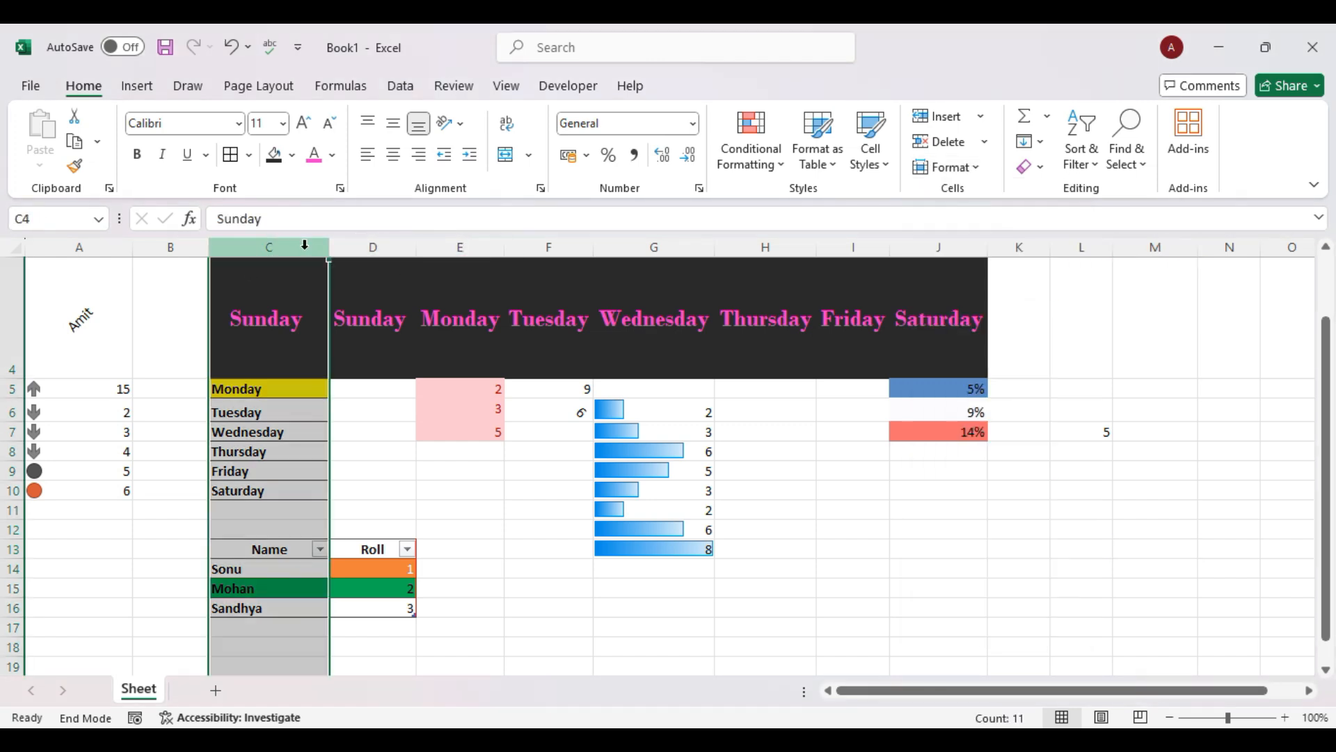
pyautogui.moveTo(305, 244); pyautogui.dragTo(596, 244)
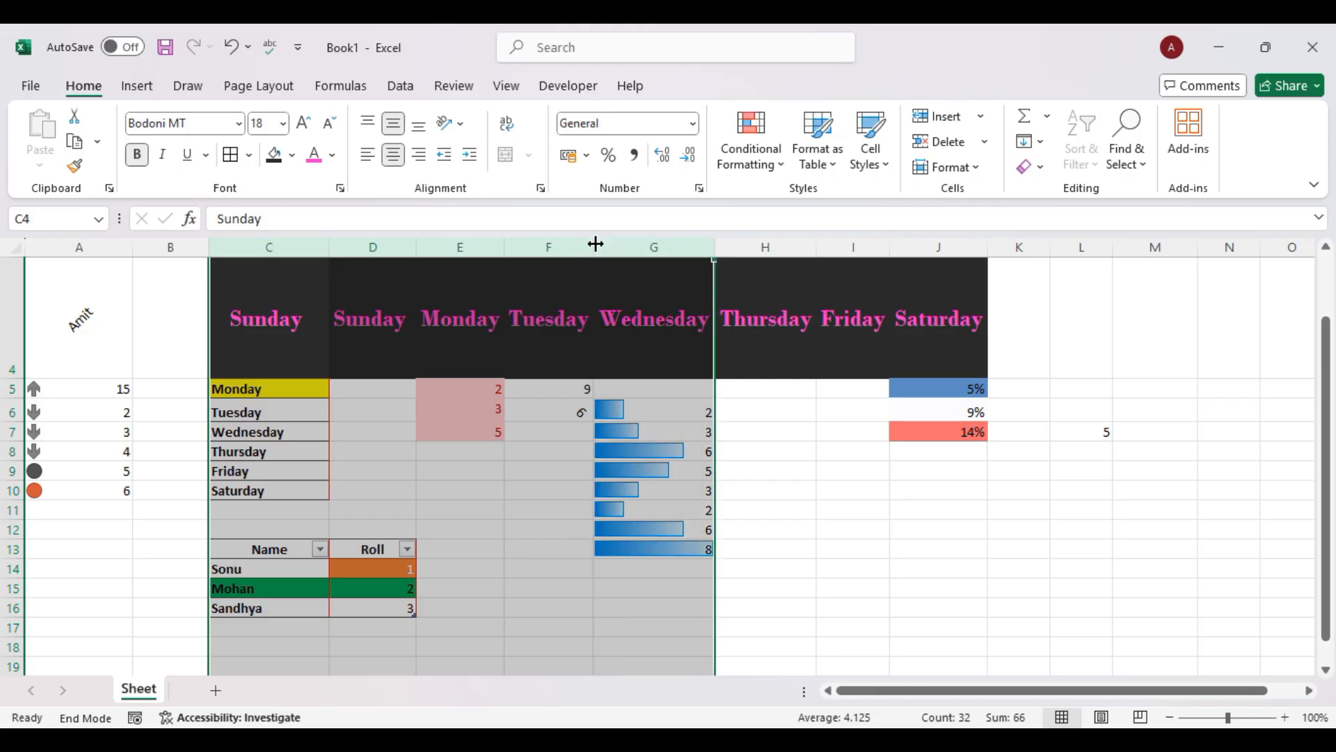
pyautogui.click(960, 167)
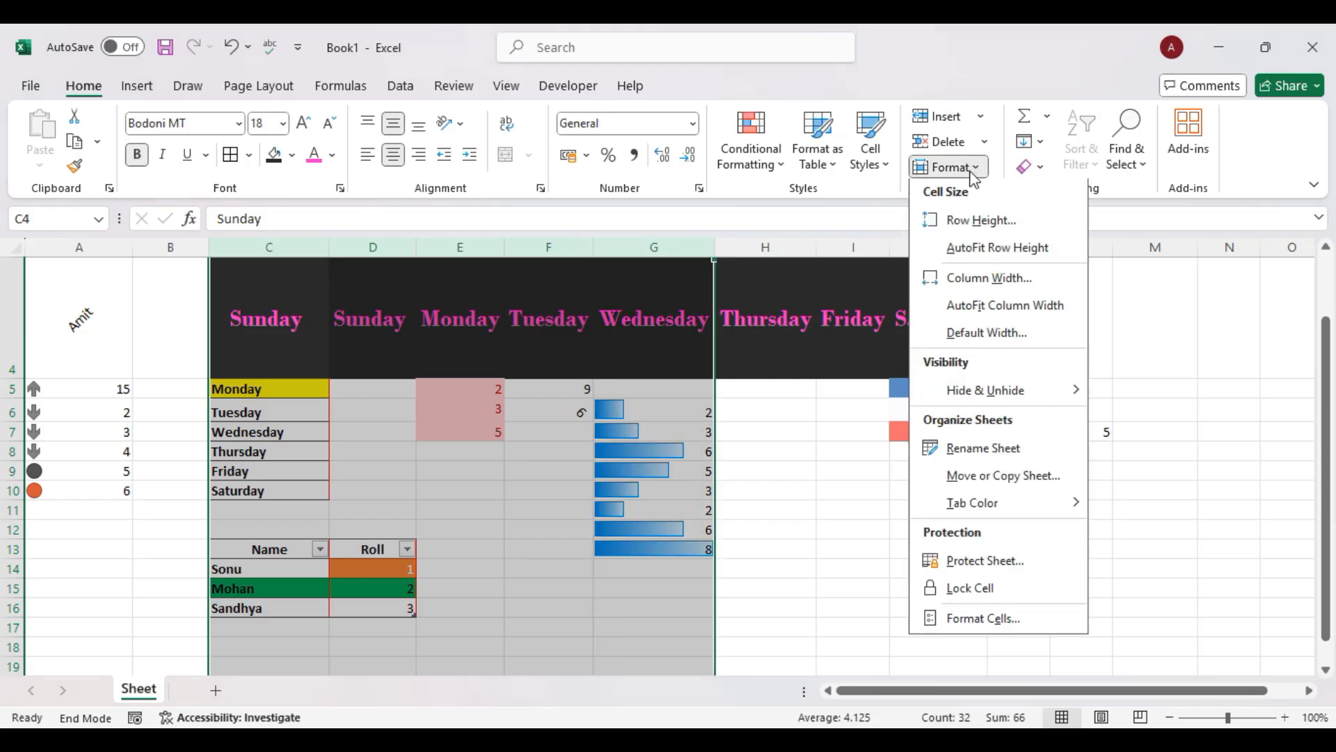
pyautogui.rightClick(668, 241)
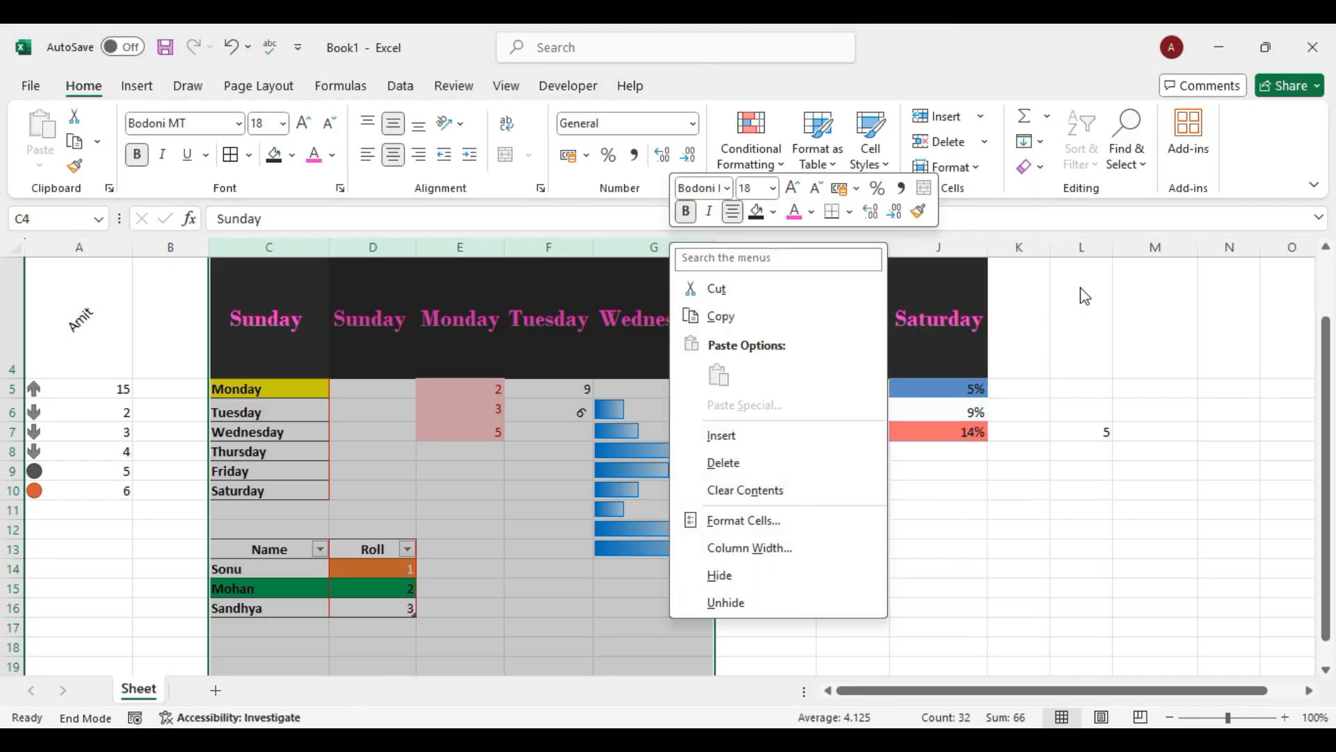
pyautogui.click(988, 163)
pyautogui.click(974, 167)
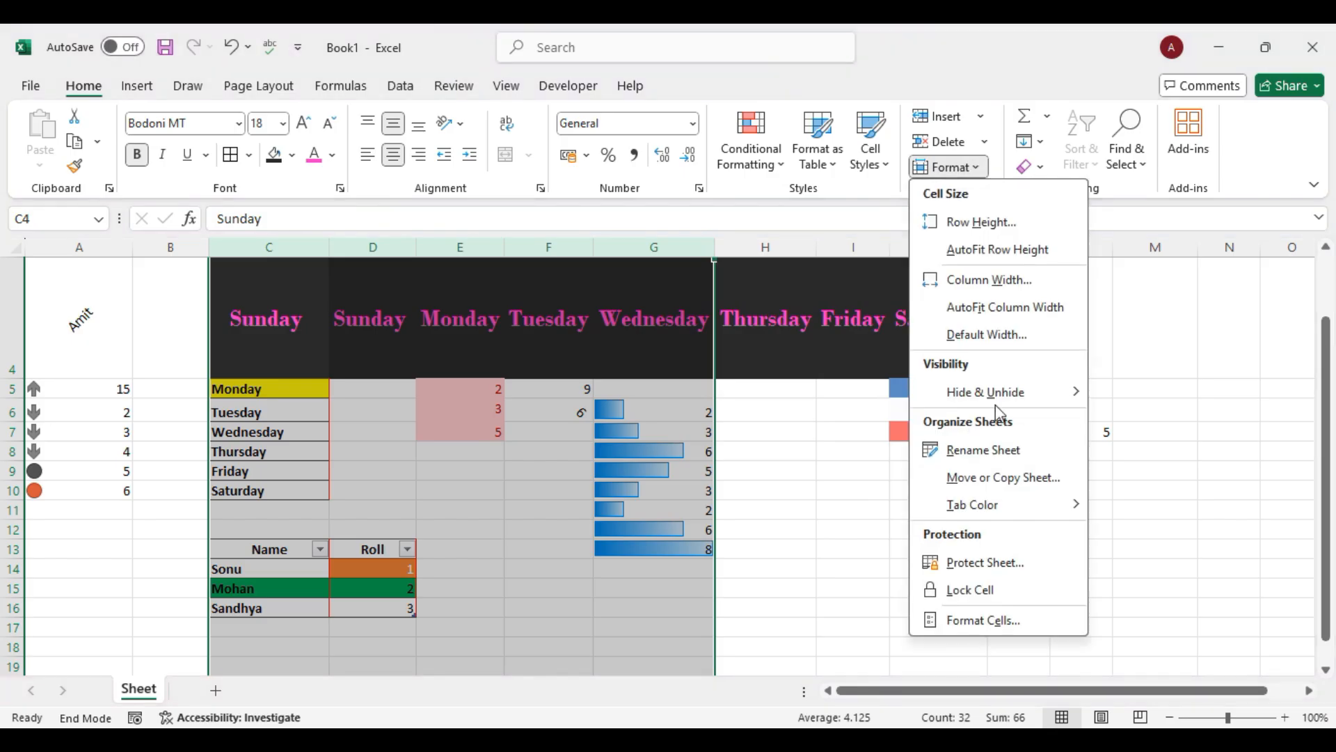
pyautogui.moveTo(1041, 402)
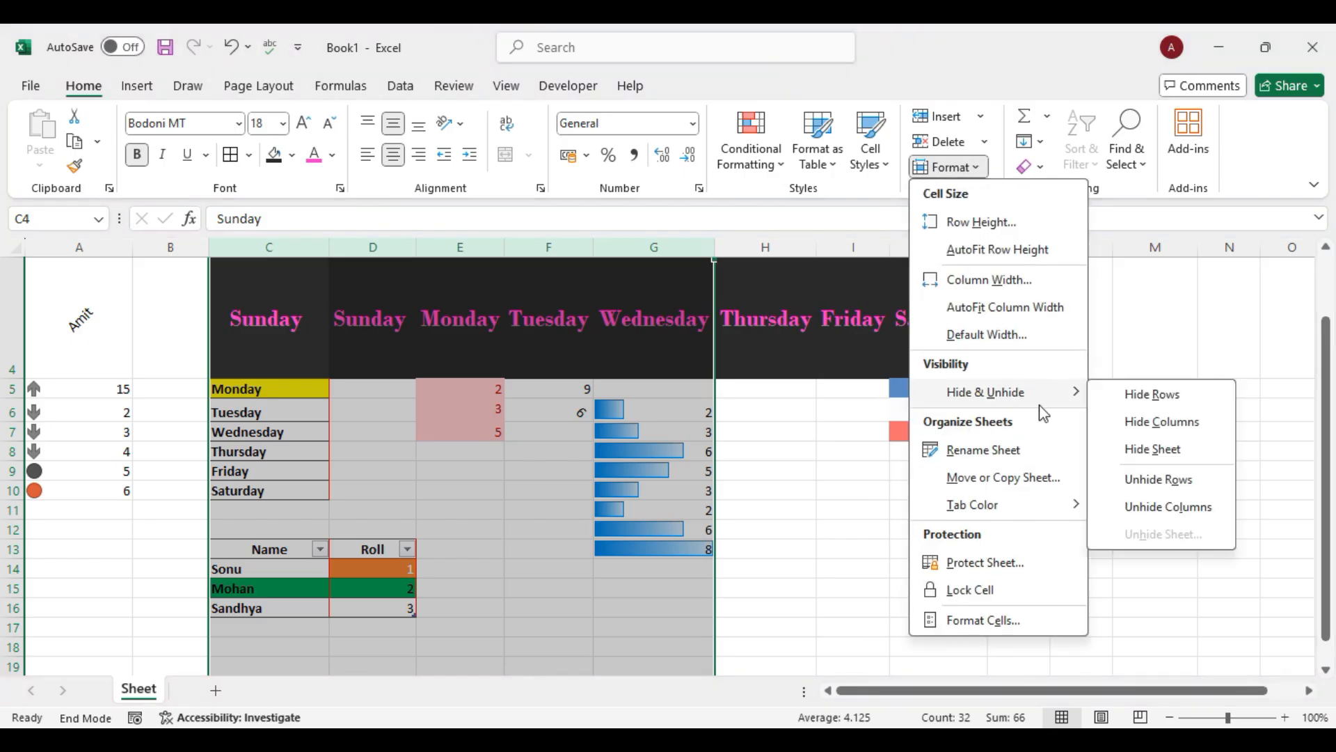
pyautogui.click(1151, 423)
pyautogui.click(889, 406)
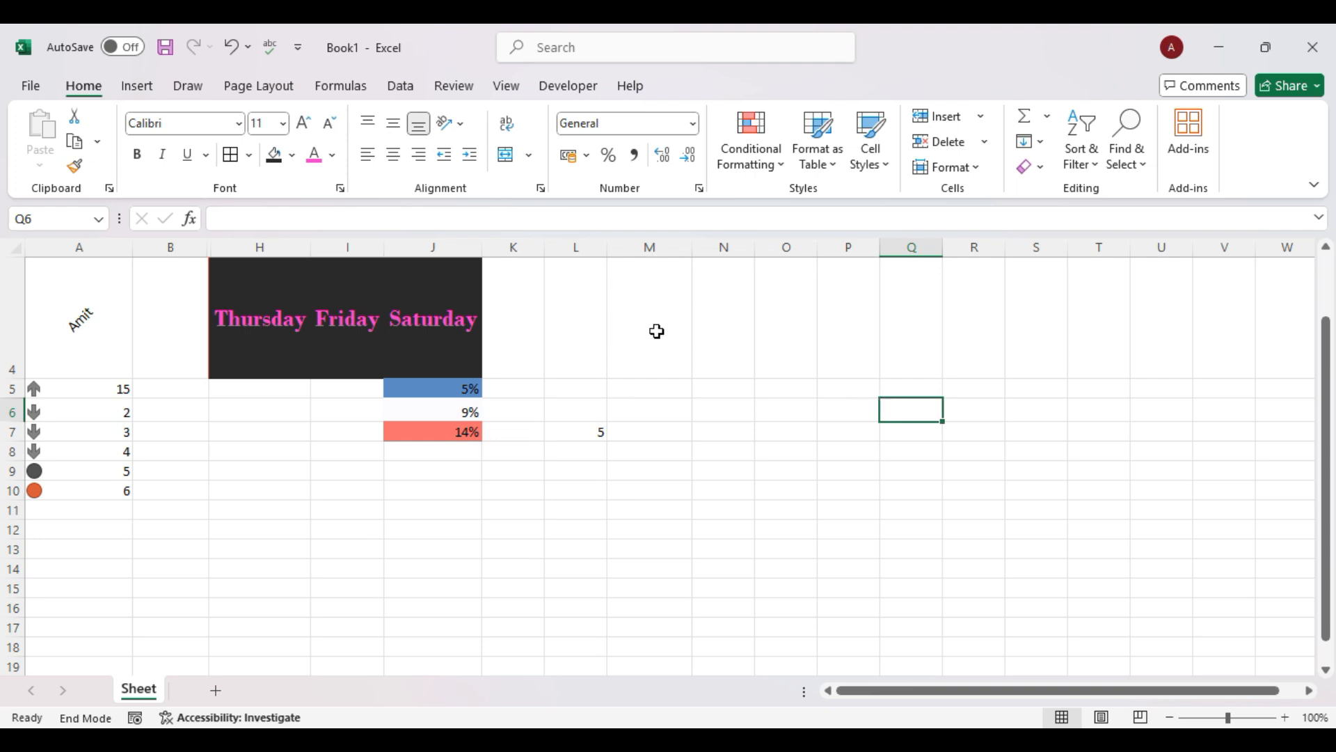
pyautogui.click(15, 248)
pyautogui.click(969, 168)
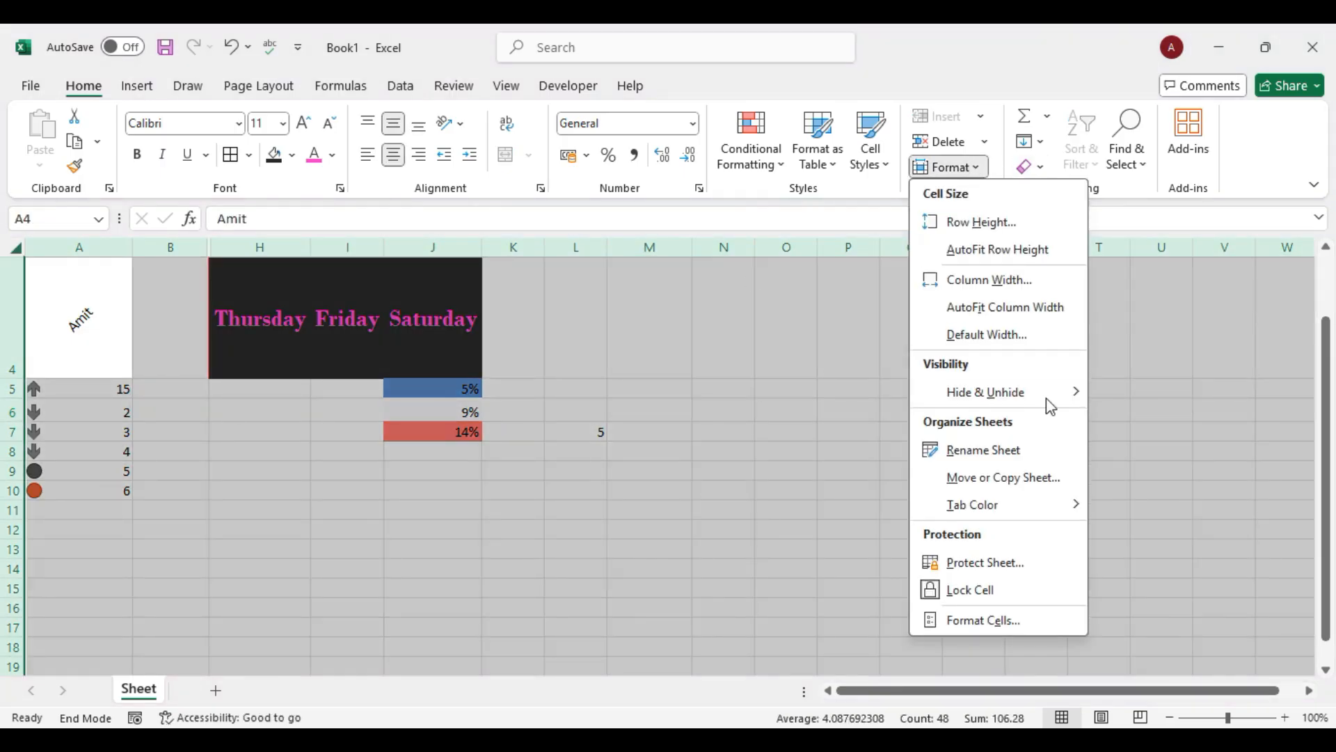
pyautogui.moveTo(1047, 400)
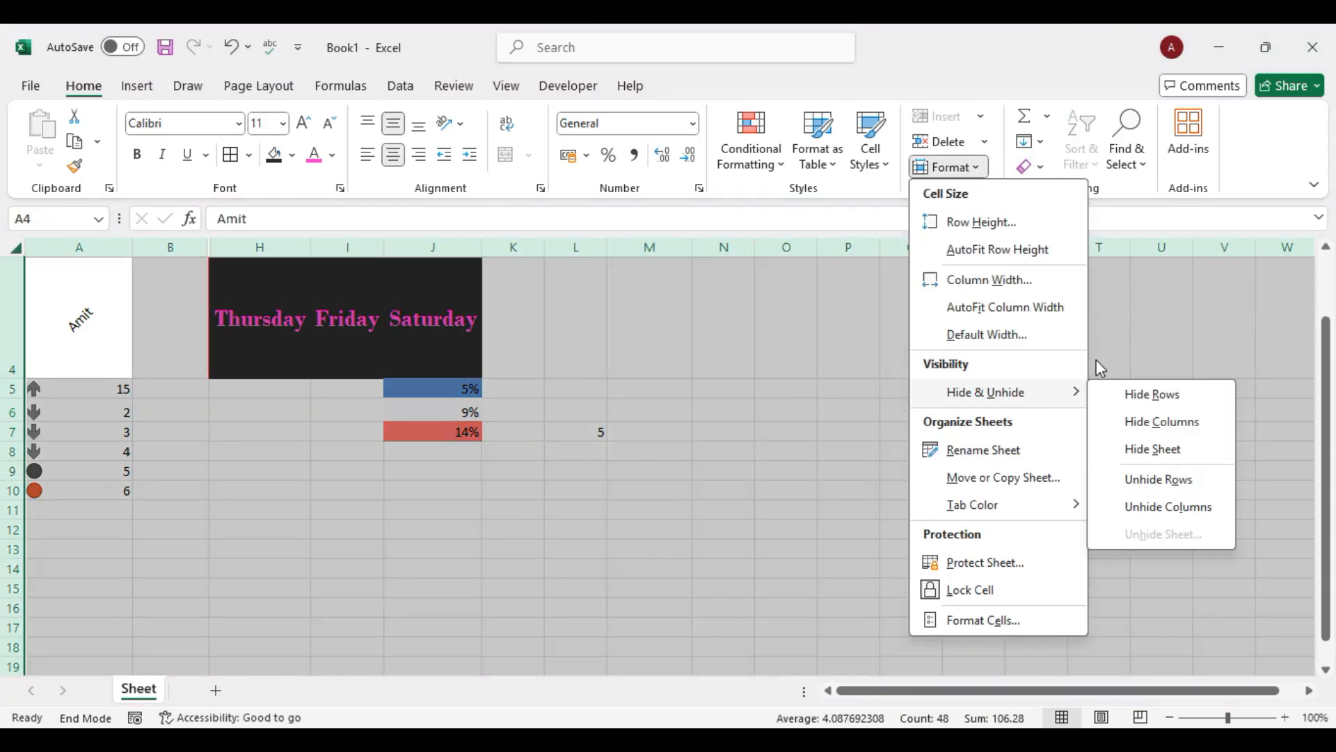
pyautogui.click(1167, 508)
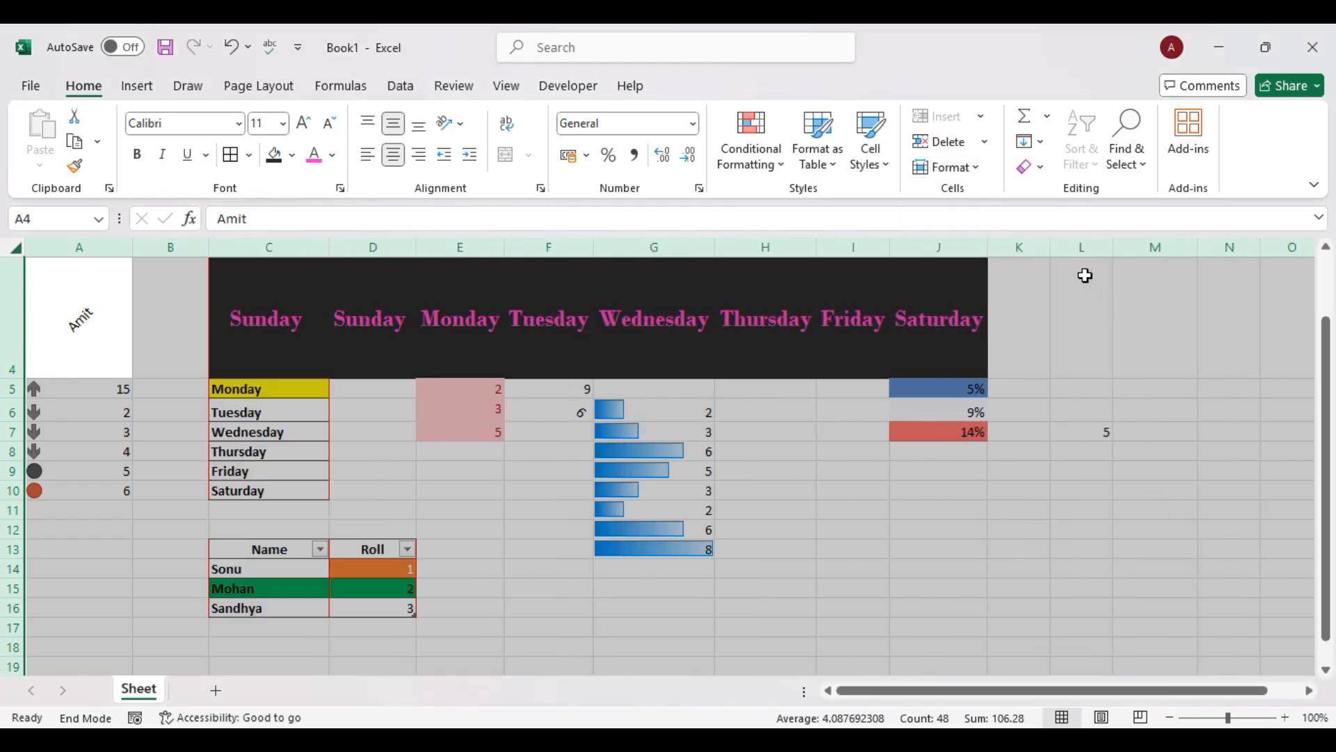
pyautogui.click(974, 168)
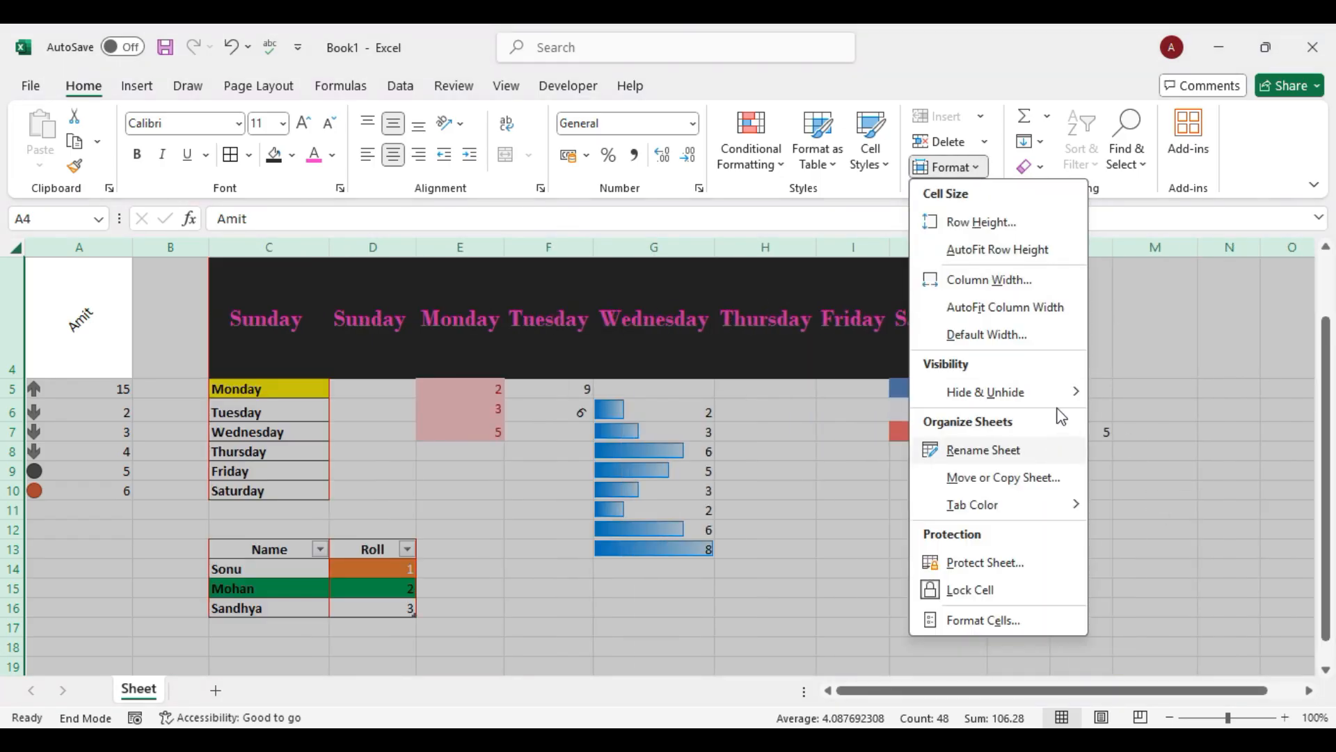
pyautogui.moveTo(1065, 392)
pyautogui.click(1138, 479)
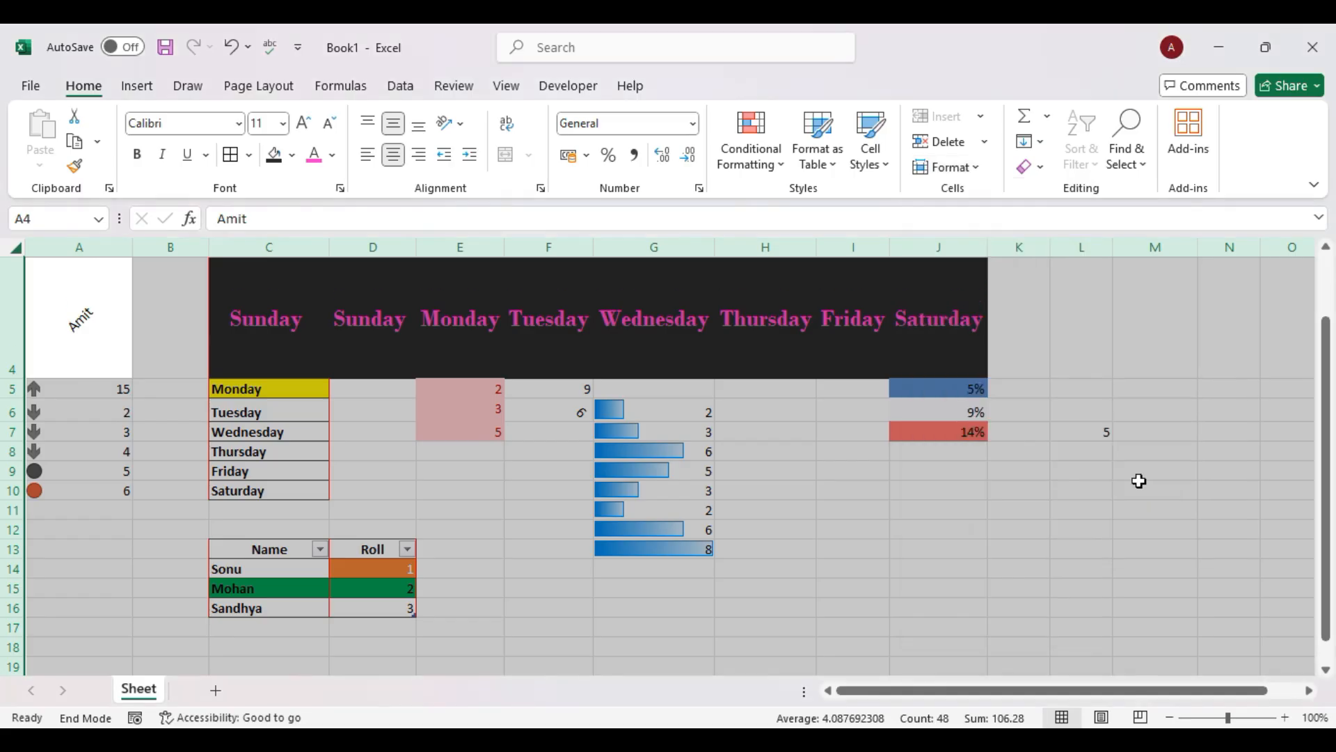
pyautogui.click(1184, 409)
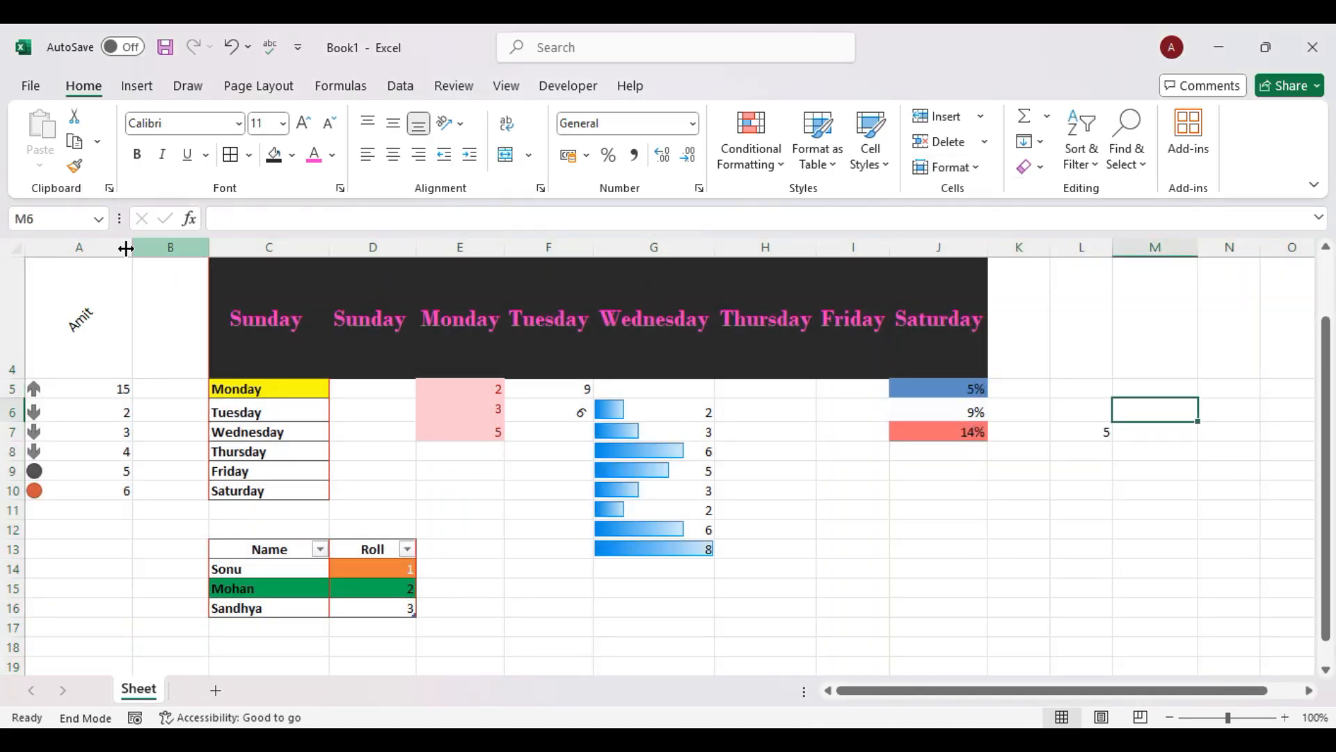
# Rename the worksheet tab from 'Sheet' to the chosen first name via Format > Rename Sheet.
pyautogui.click(971, 168)
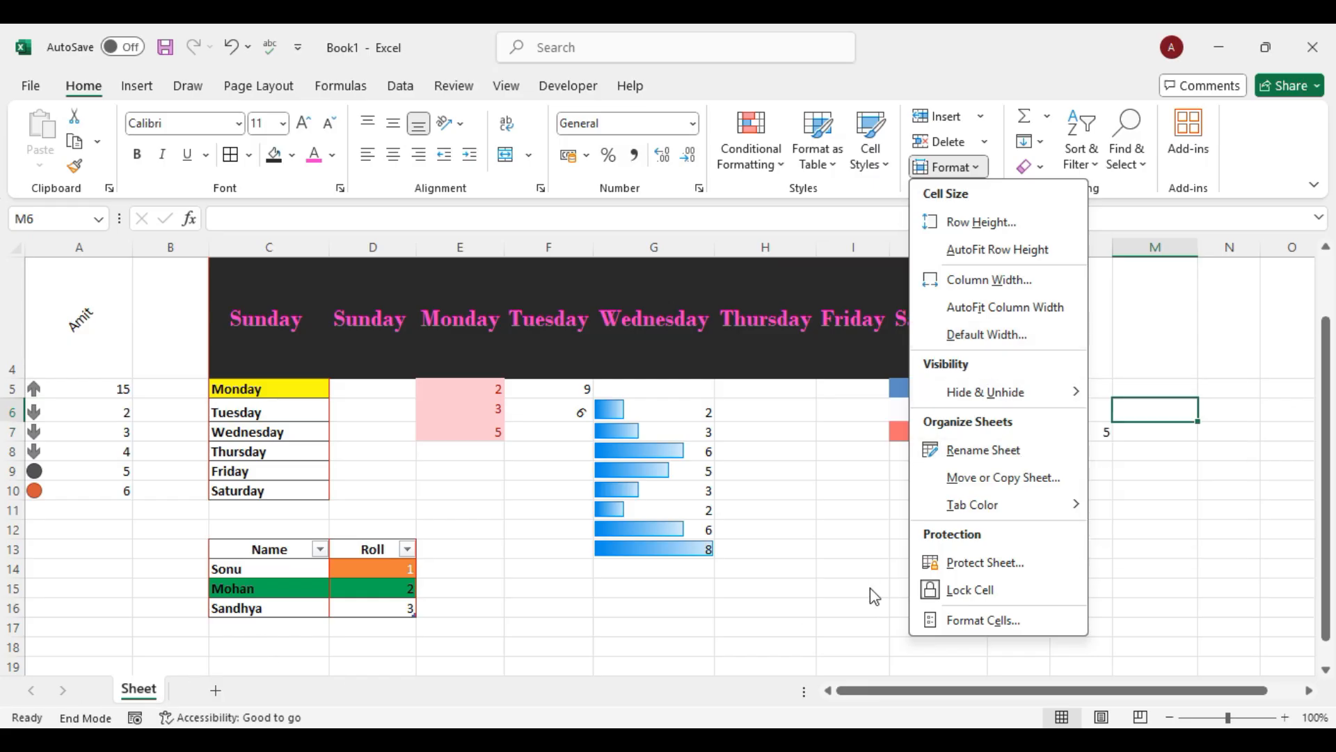
pyautogui.click(1002, 449)
pyautogui.write('Amit')
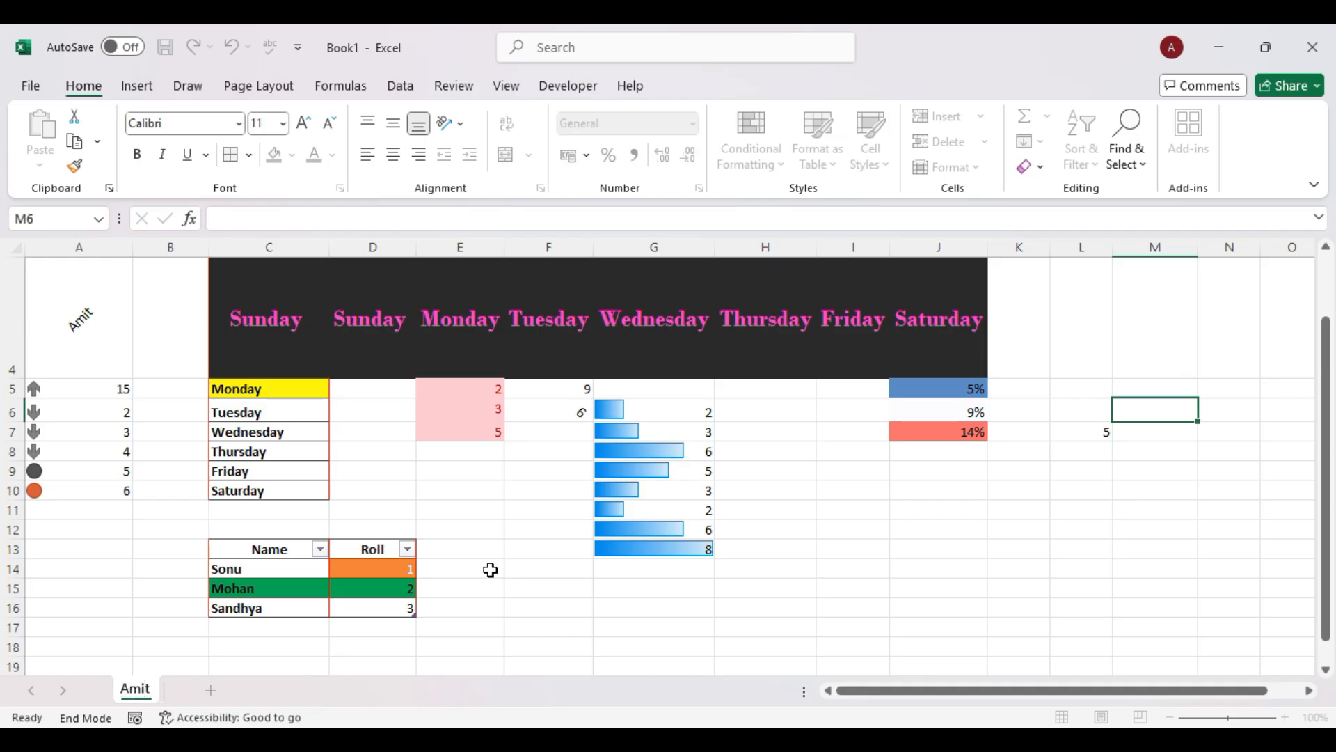
pyautogui.press('Return')
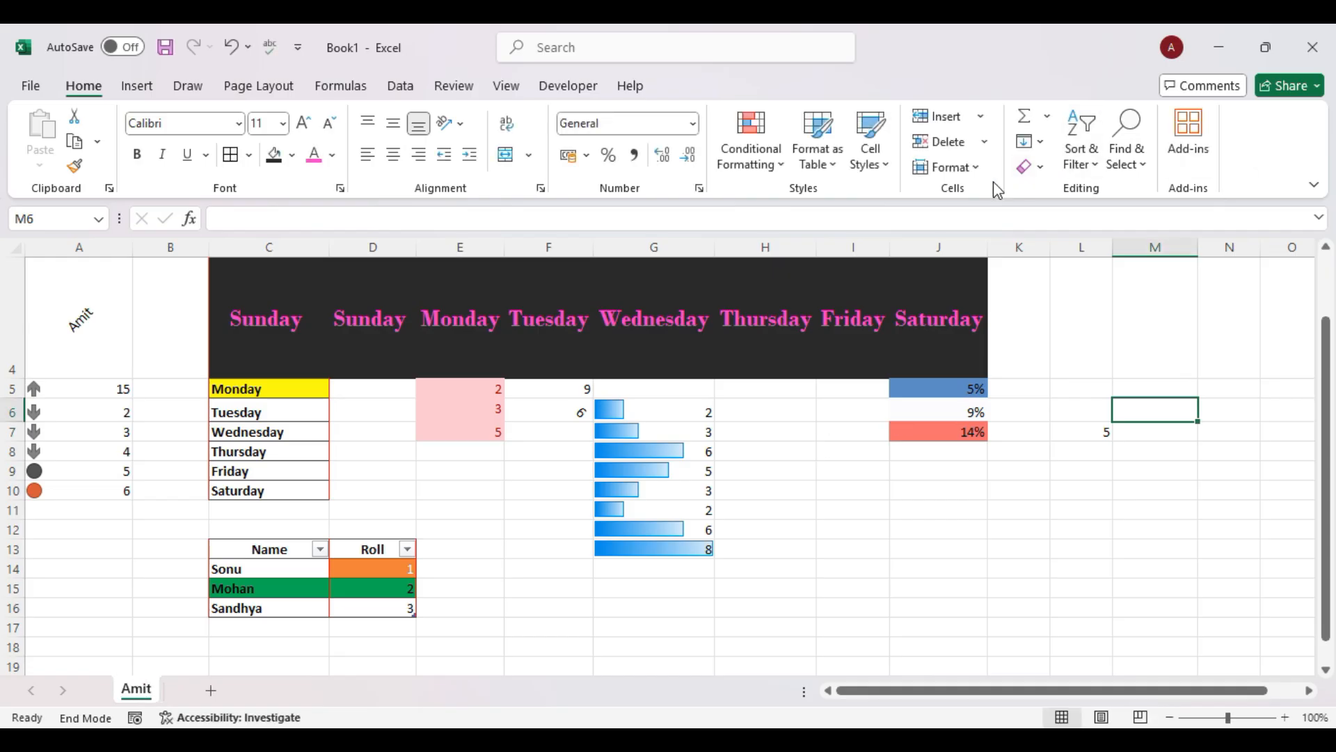
pyautogui.click(969, 167)
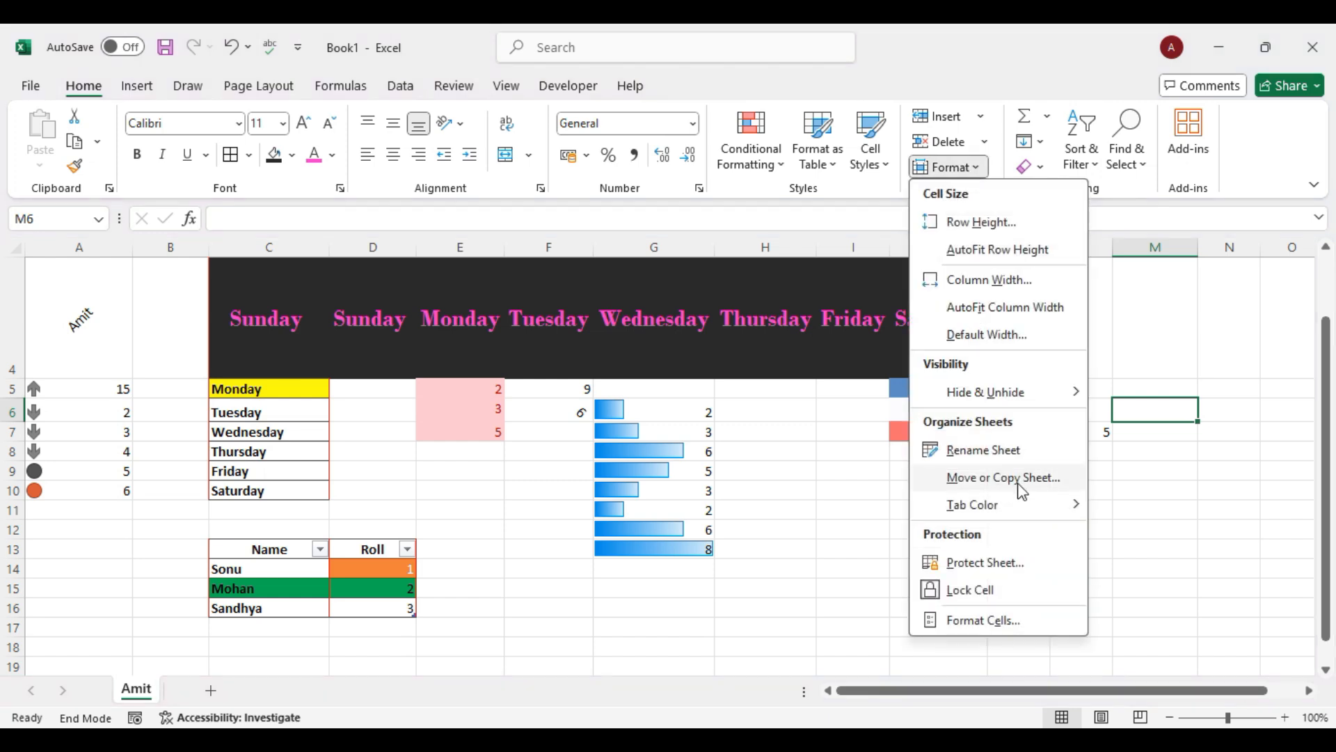
# Make a copy of the first sheet via Move or Copy, placing the '(2)' copy after it.
pyautogui.rightClick(143, 693)
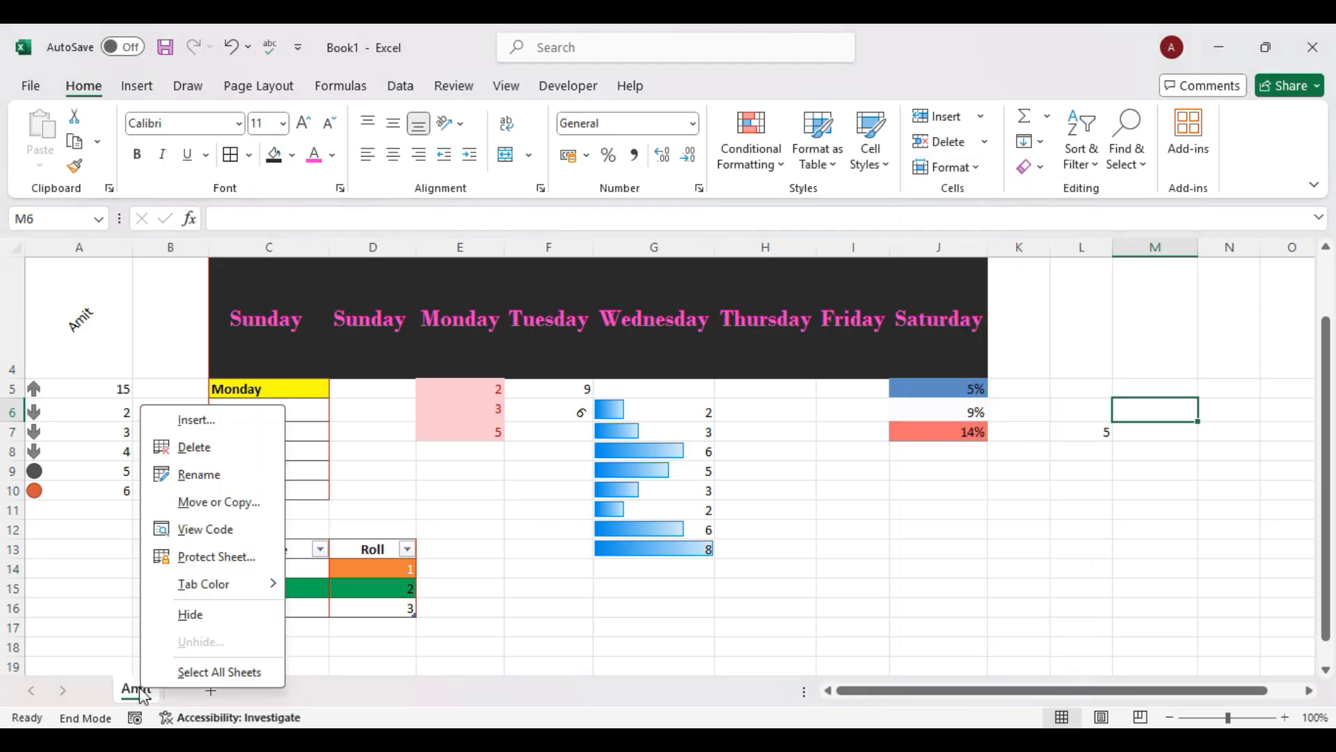
pyautogui.click(194, 512)
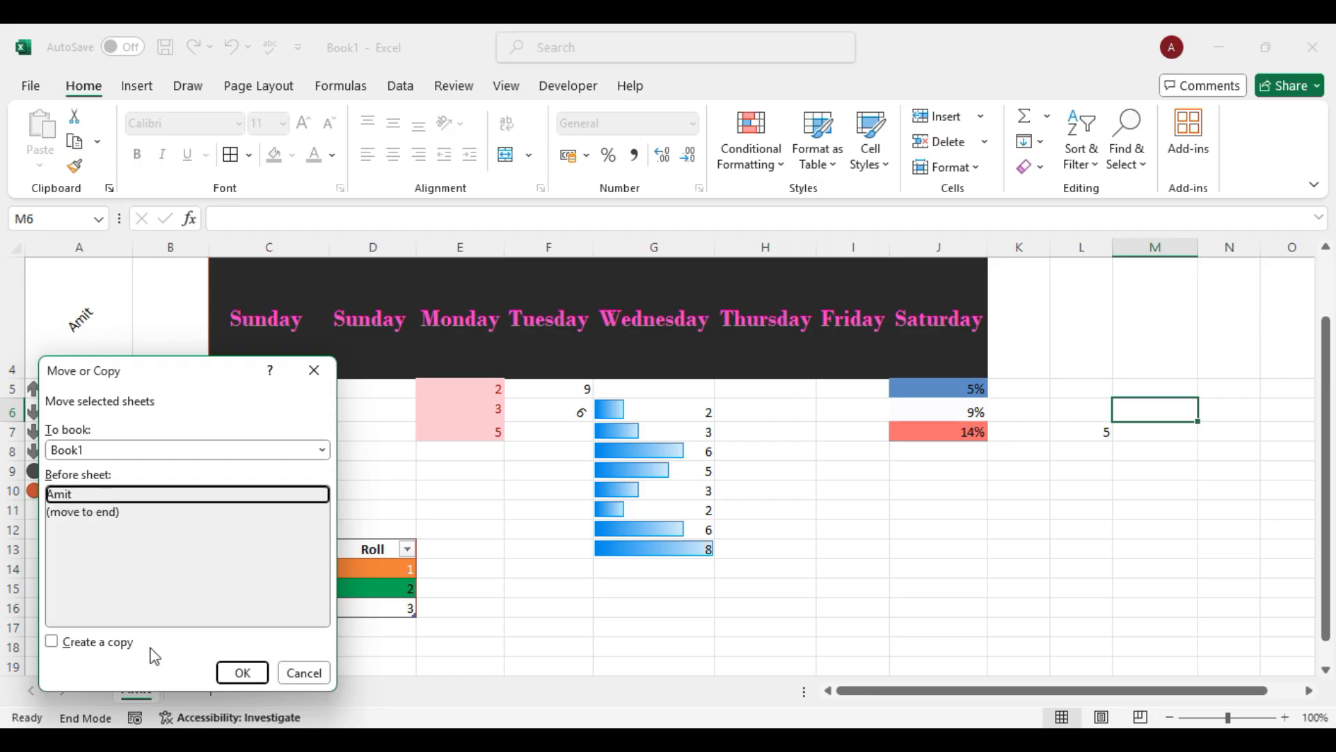
pyautogui.click(84, 646)
pyautogui.click(242, 672)
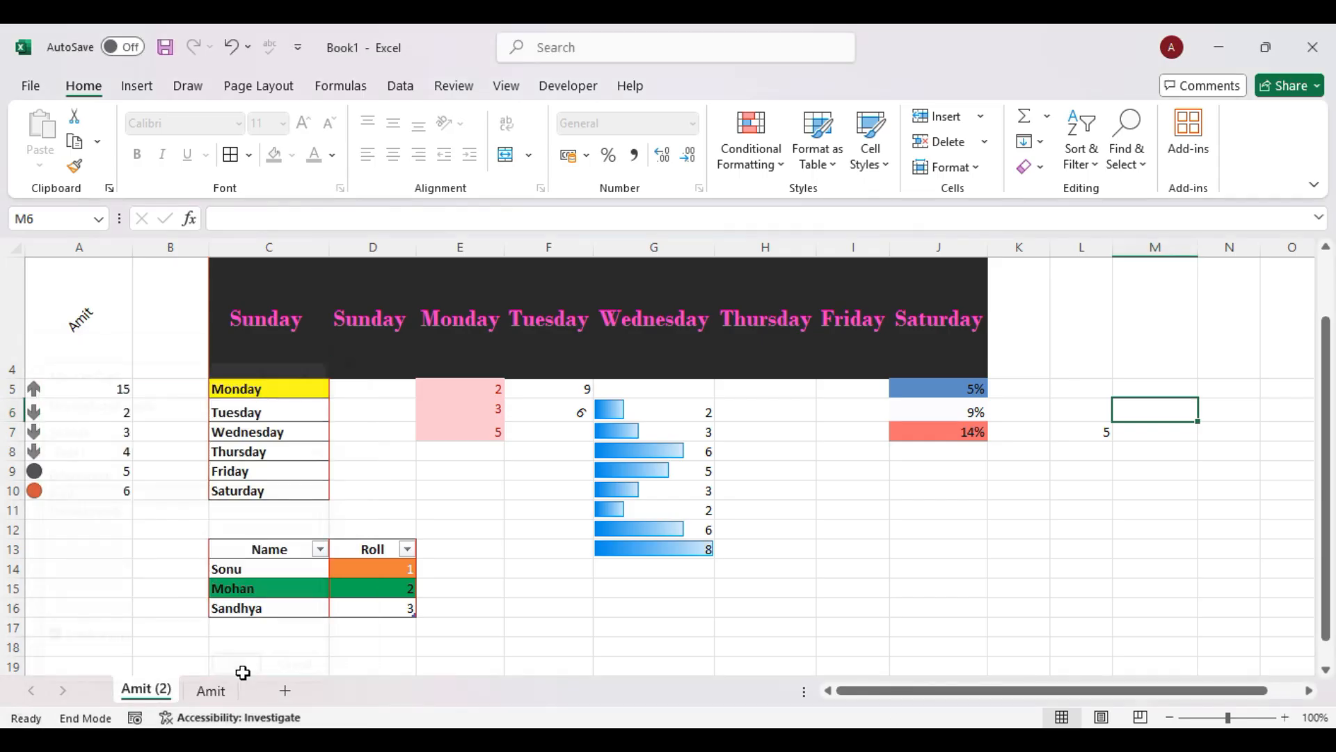
pyautogui.moveTo(259, 691); pyautogui.dragTo(248, 694)
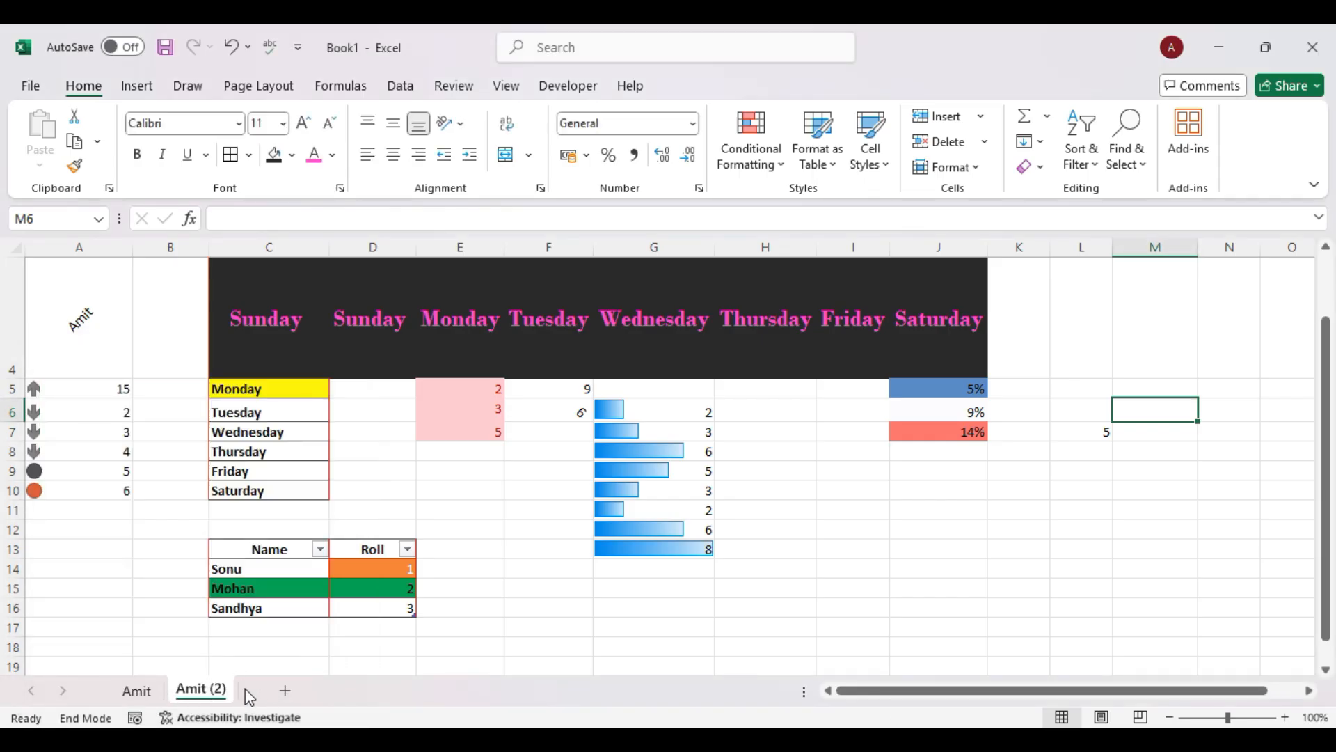
# Delete the duplicate '(2)' sheet and confirm the deletion prompt.
pyautogui.click(136, 690)
pyautogui.click(194, 691)
pyautogui.rightClick(208, 691)
pyautogui.click(313, 453)
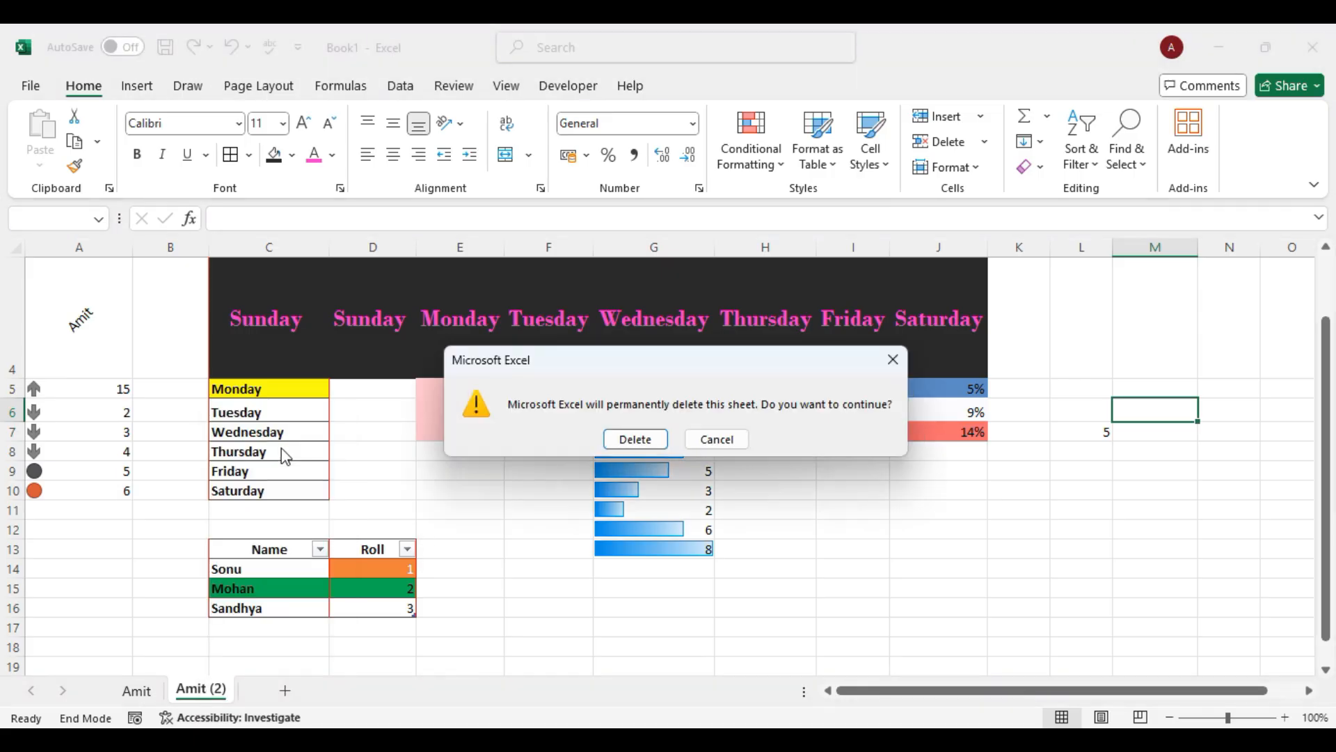
pyautogui.click(636, 438)
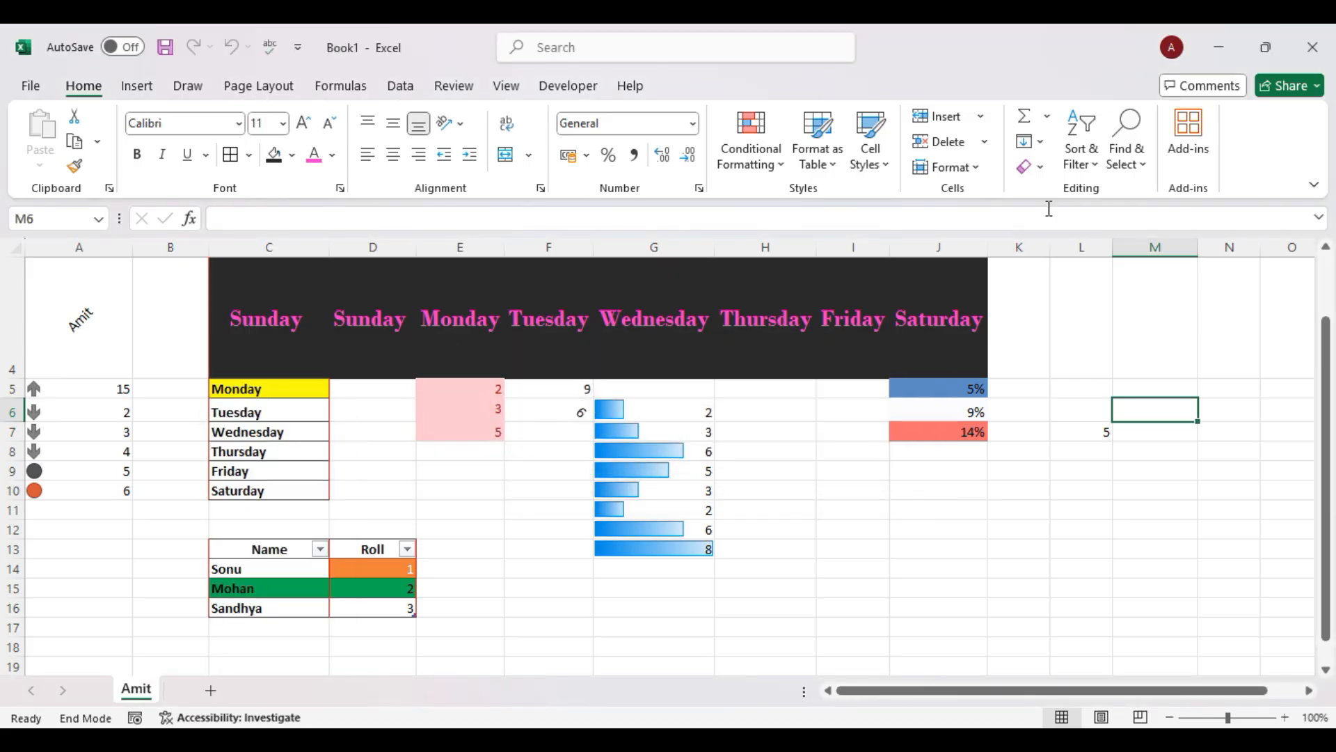
# Add a new blank sheet, Sheet4, to the workbook.
pyautogui.click(974, 172)
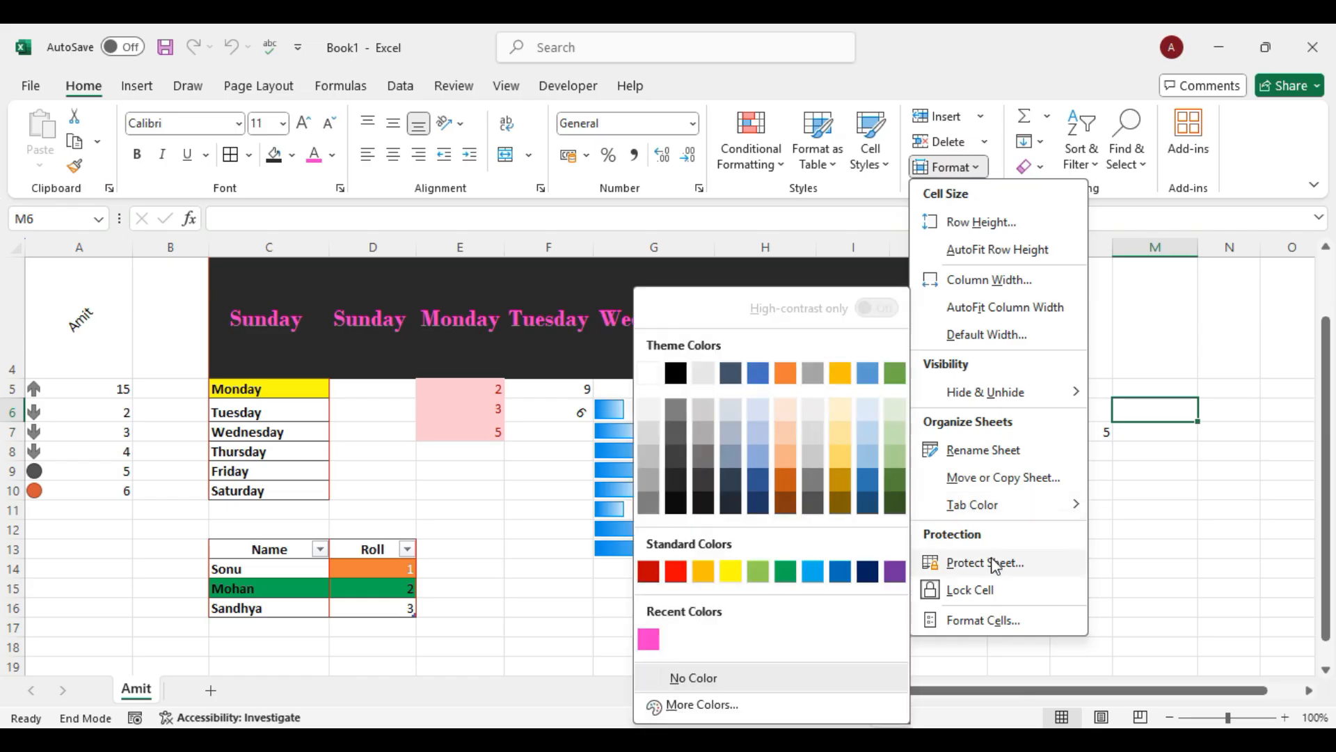
pyautogui.moveTo(1042, 507)
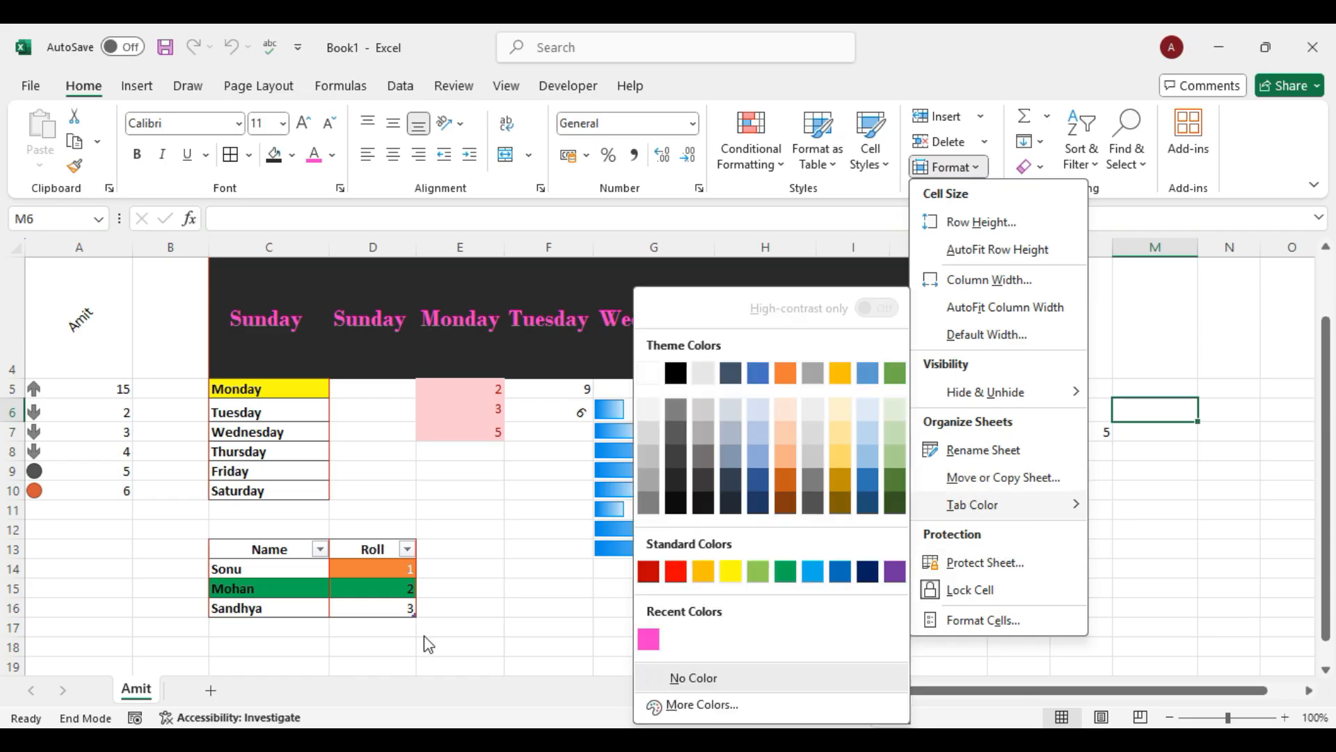
pyautogui.click(350, 677)
pyautogui.rightClick(131, 692)
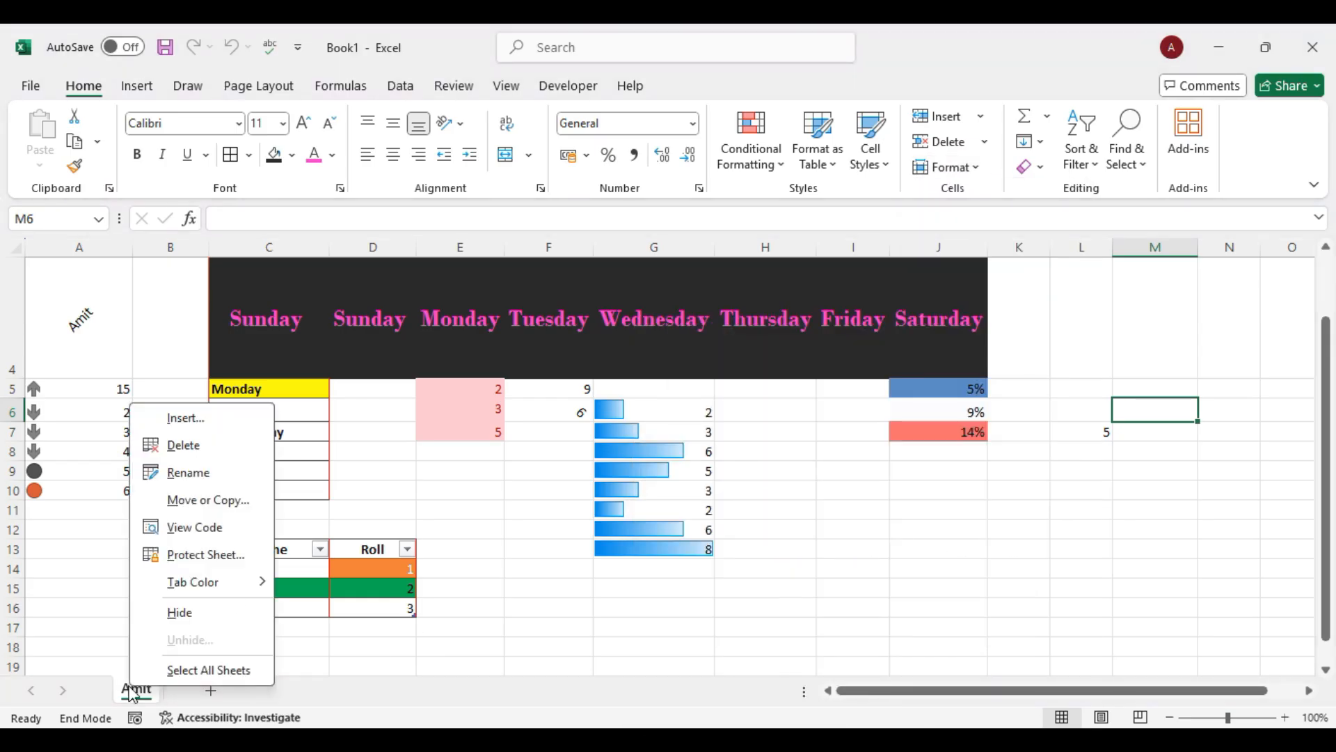
pyautogui.click(211, 692)
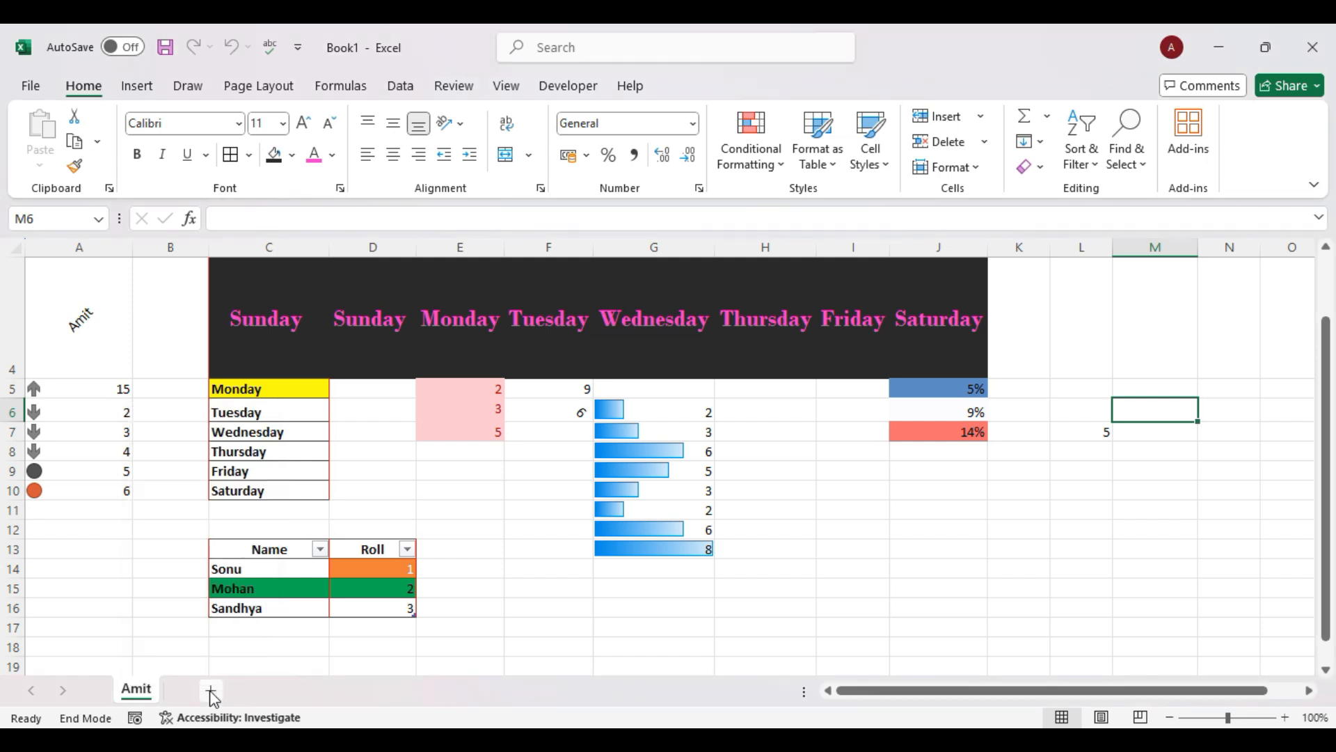
pyautogui.click(211, 691)
# Colour the first sheet's tab green using Format > Tab Color.
pyautogui.click(138, 694)
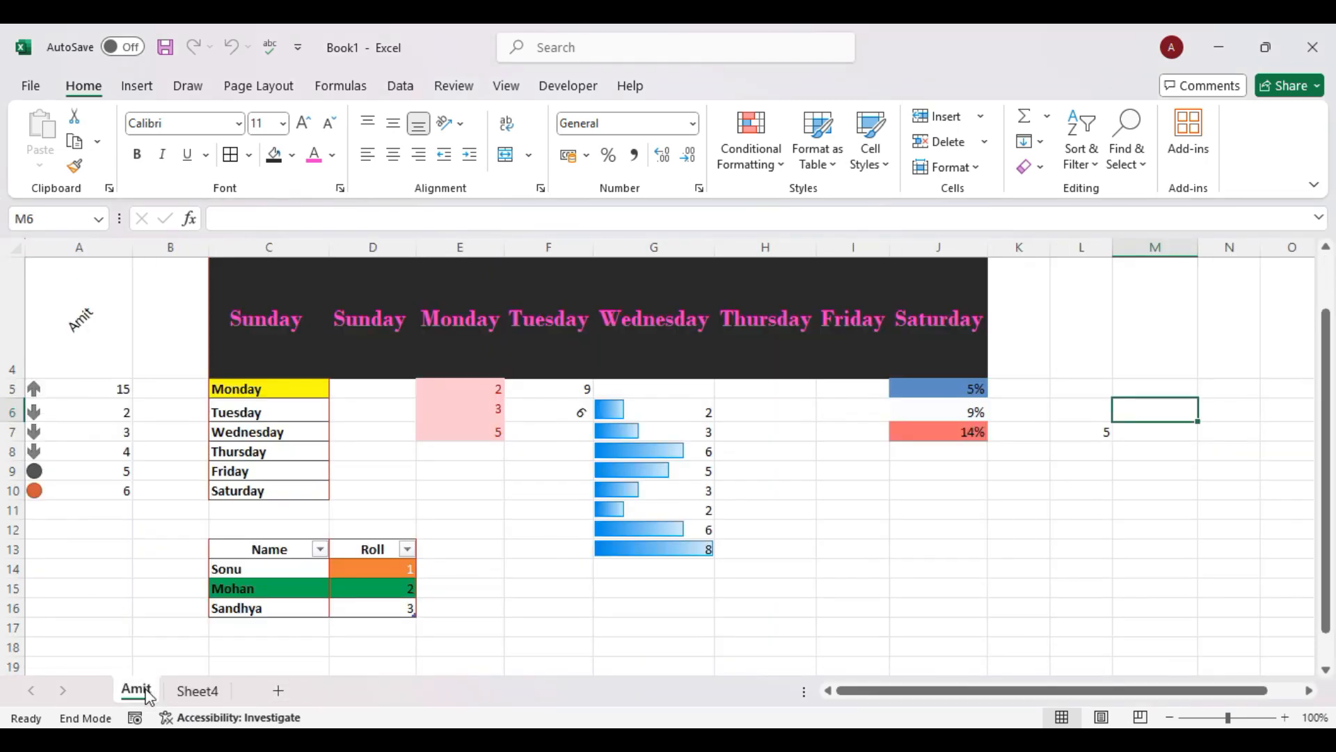
pyautogui.click(978, 173)
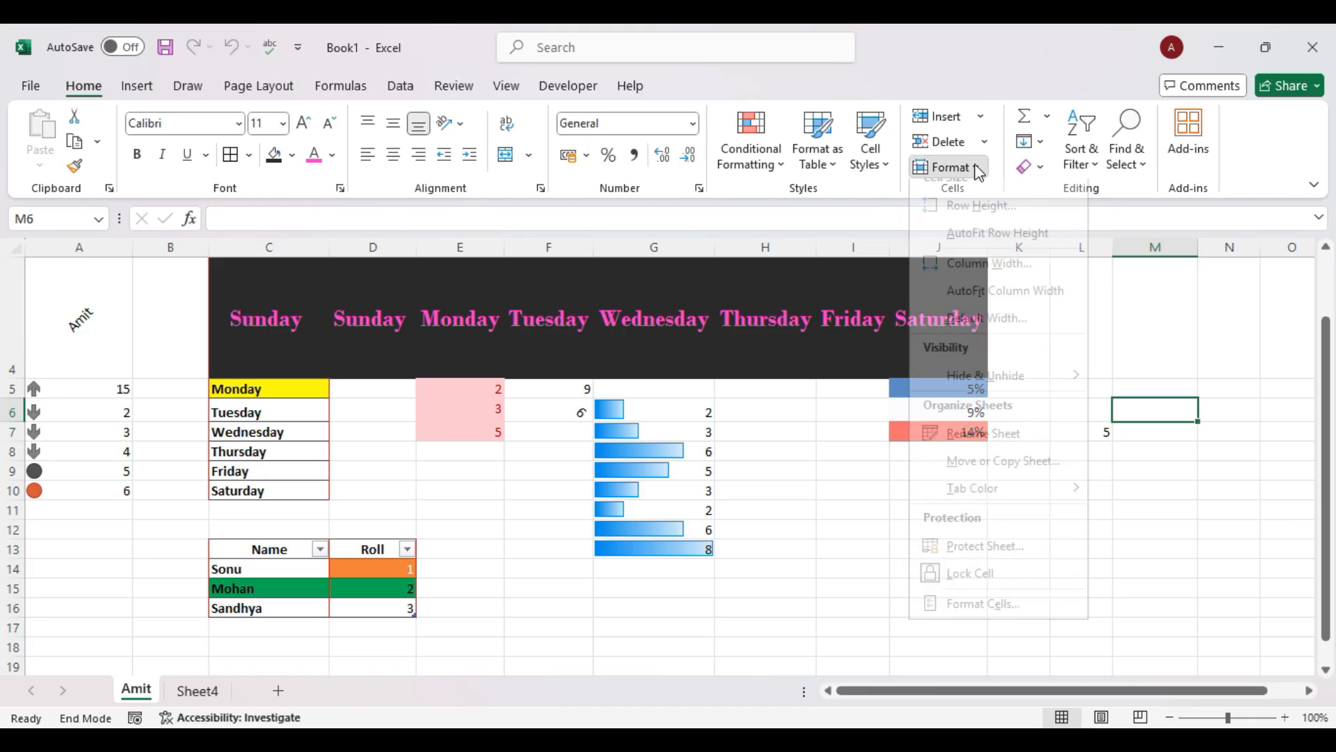
pyautogui.moveTo(1052, 511)
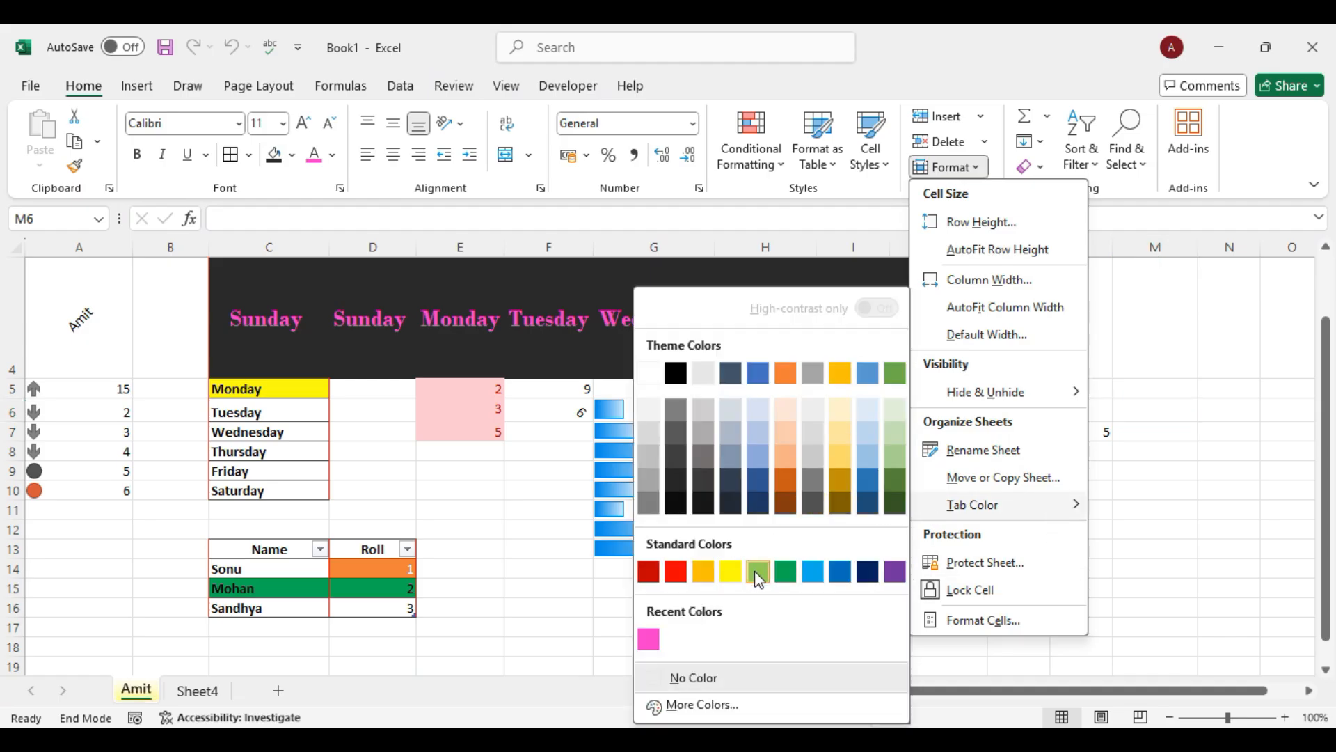
pyautogui.click(786, 572)
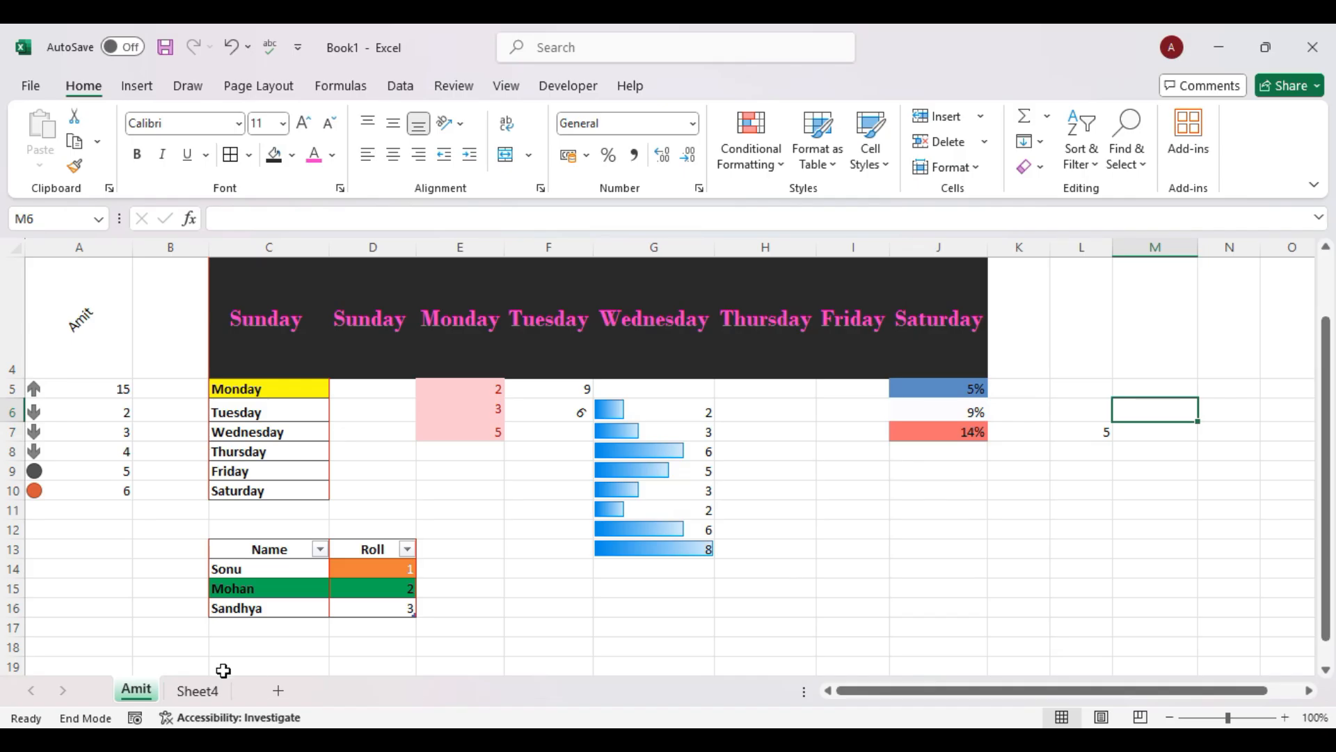
# Colour the Sheet4 tab red using Format > Tab Color.
pyautogui.click(197, 690)
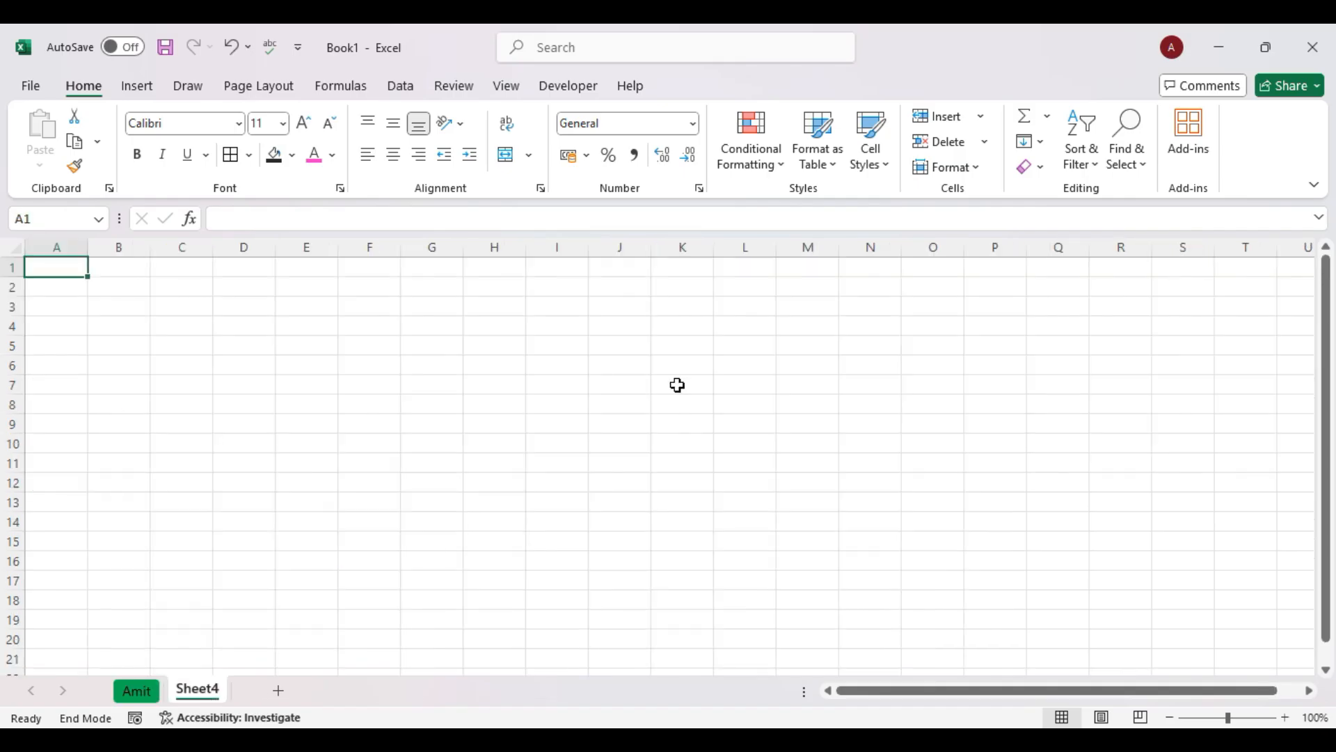
pyautogui.click(973, 171)
pyautogui.moveTo(954, 511)
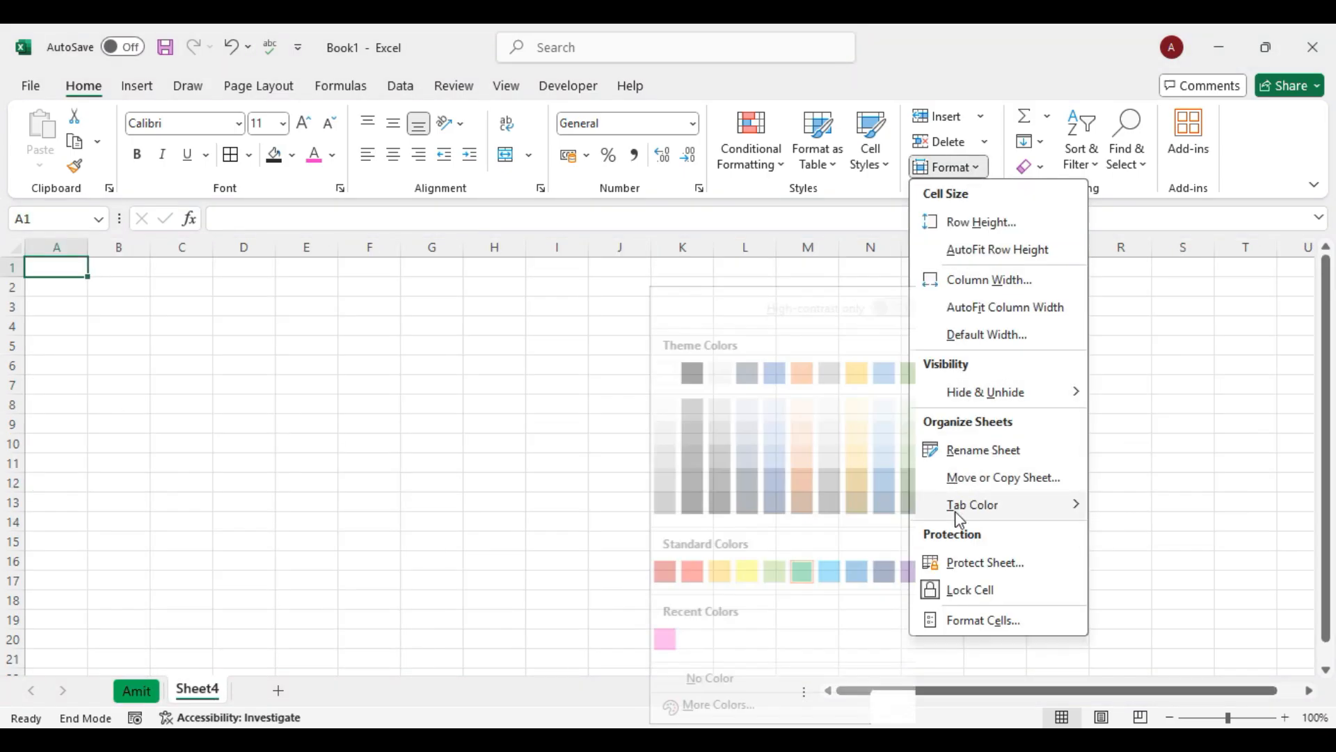
pyautogui.click(675, 571)
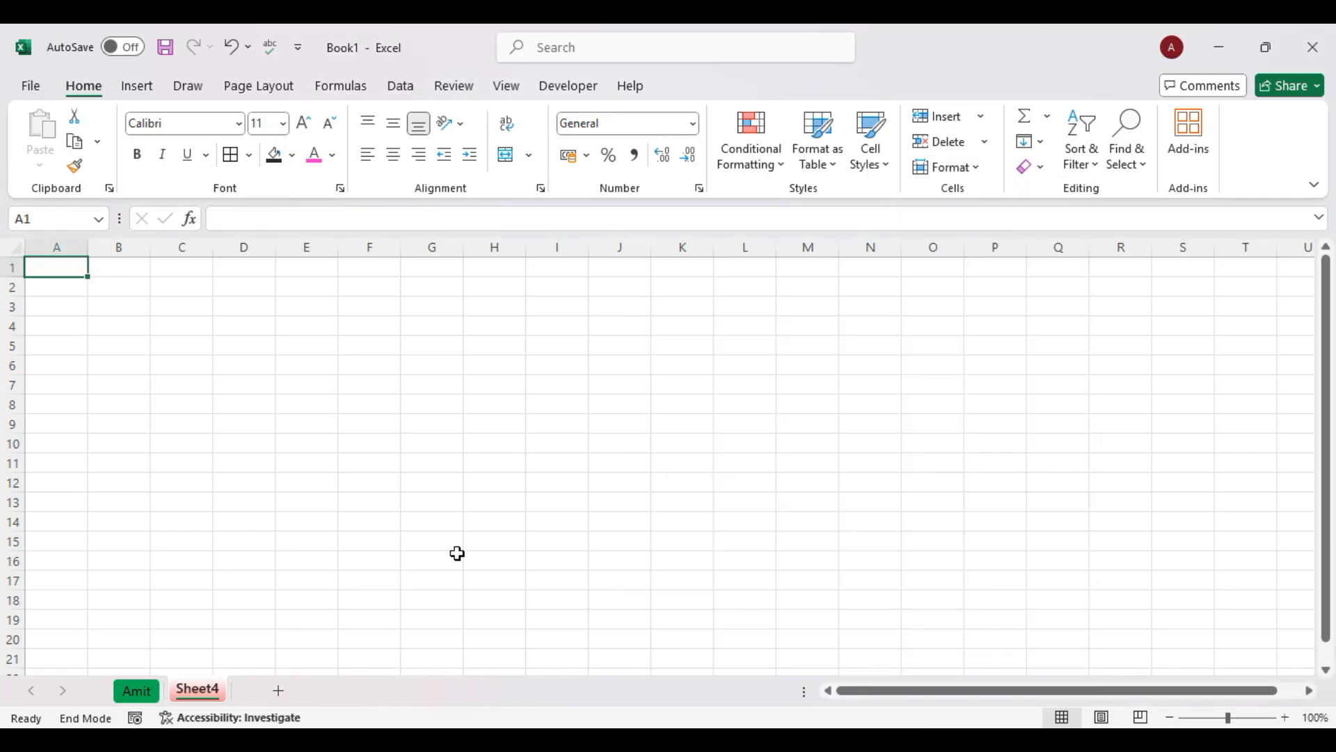
pyautogui.click(456, 554)
# Add another blank sheet, Sheet5, then check Sheet4 and return to the first sheet.
pyautogui.click(281, 692)
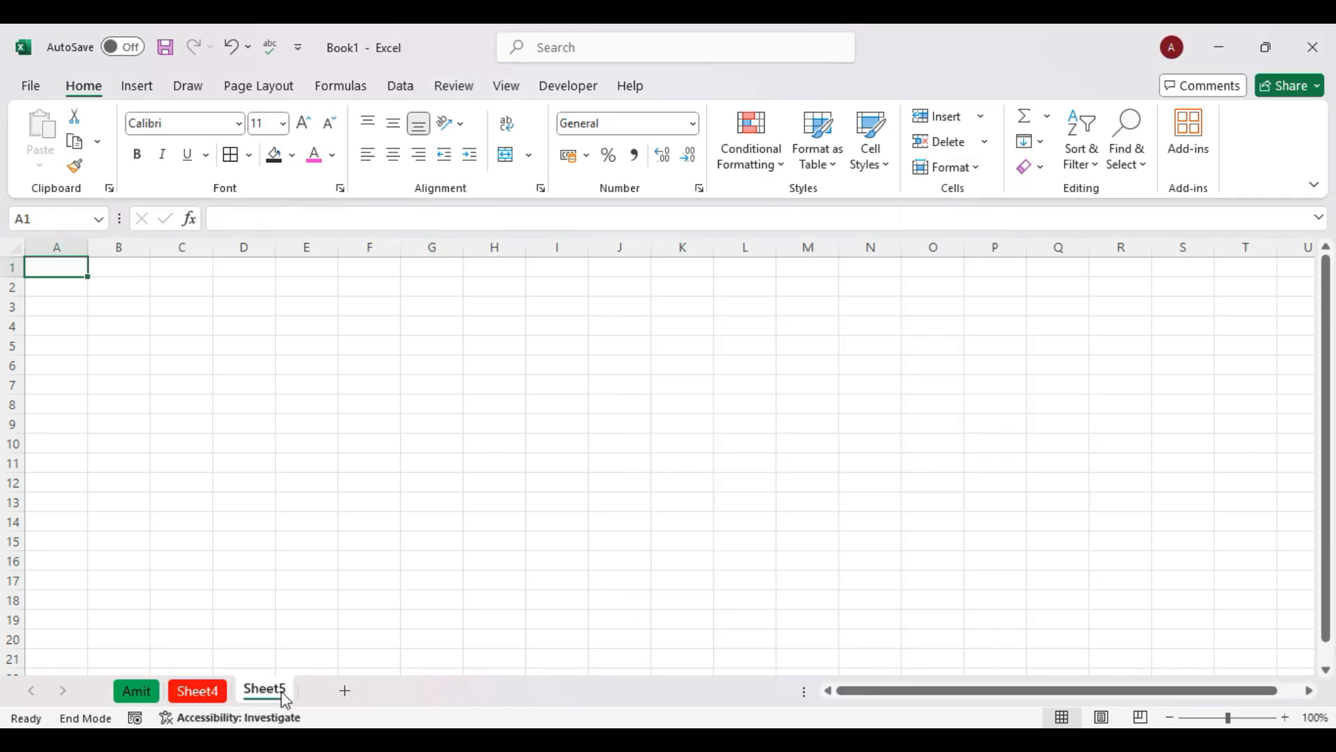
pyautogui.click(126, 692)
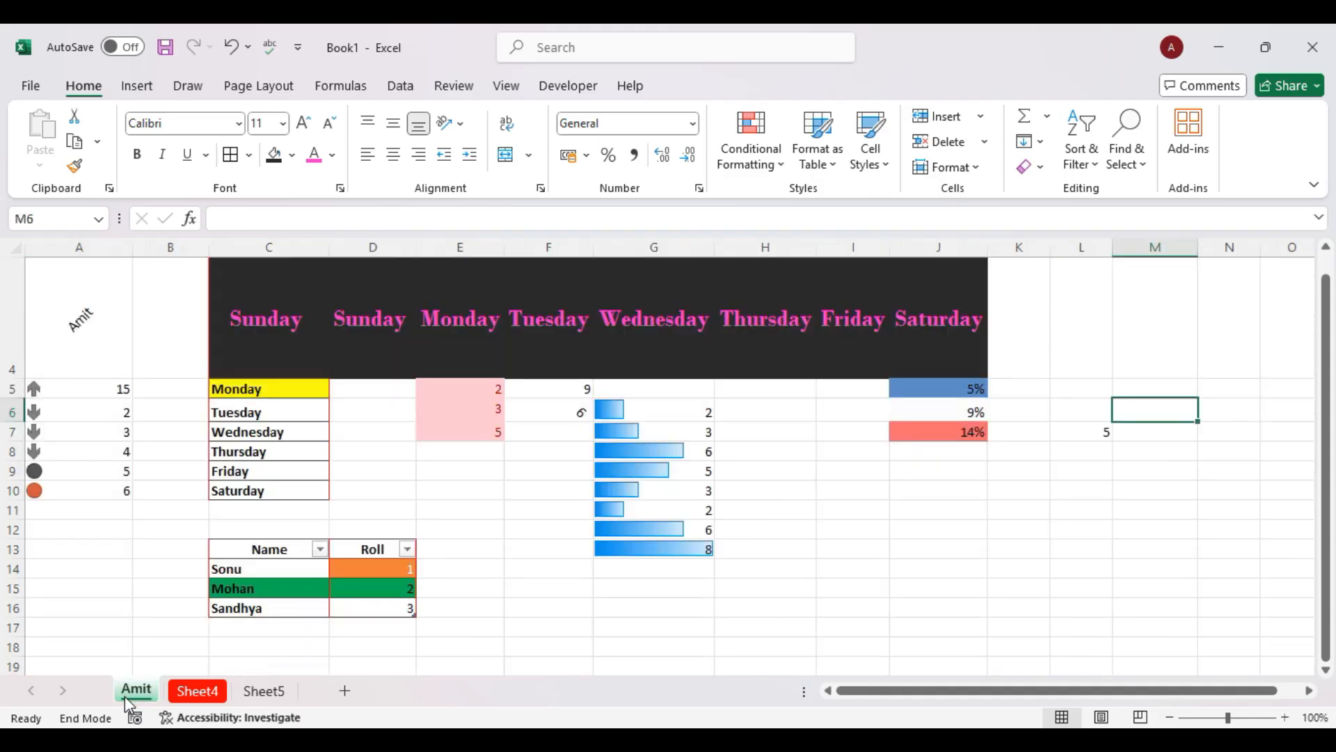
pyautogui.click(190, 692)
pyautogui.click(377, 619)
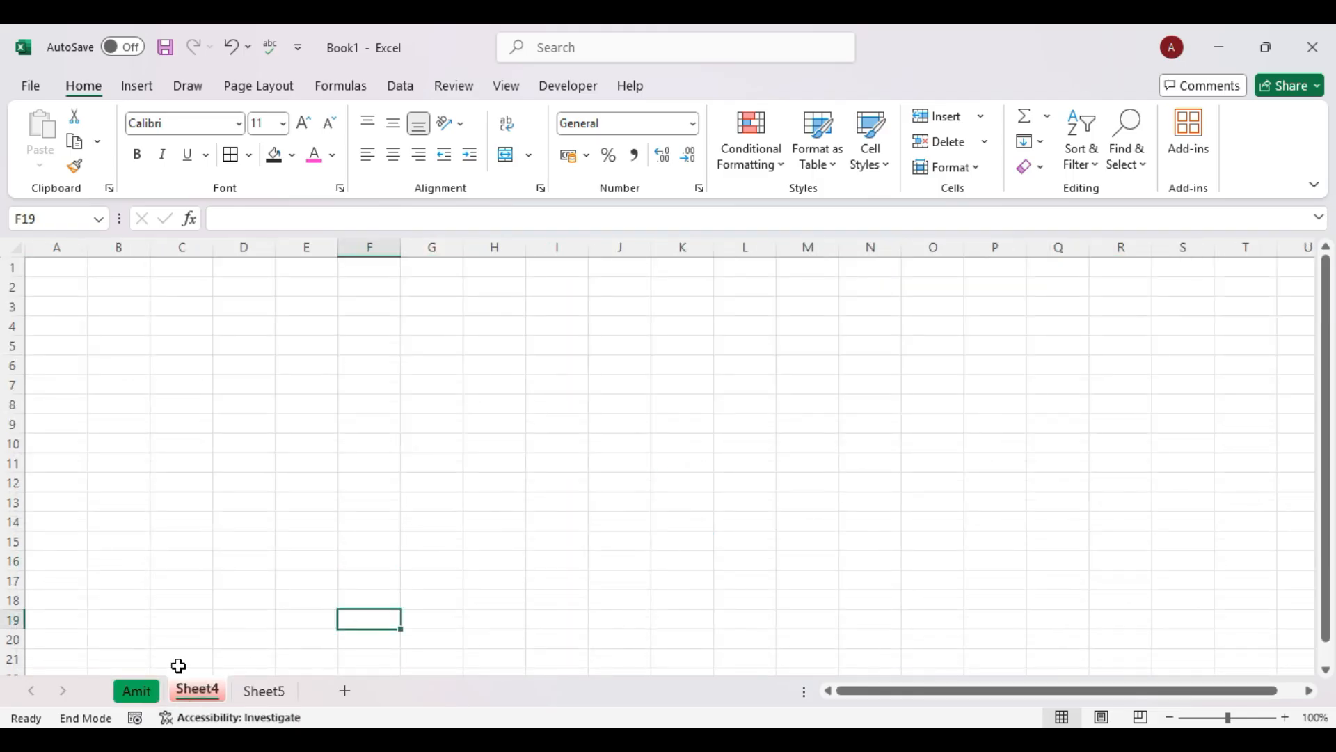
pyautogui.click(138, 693)
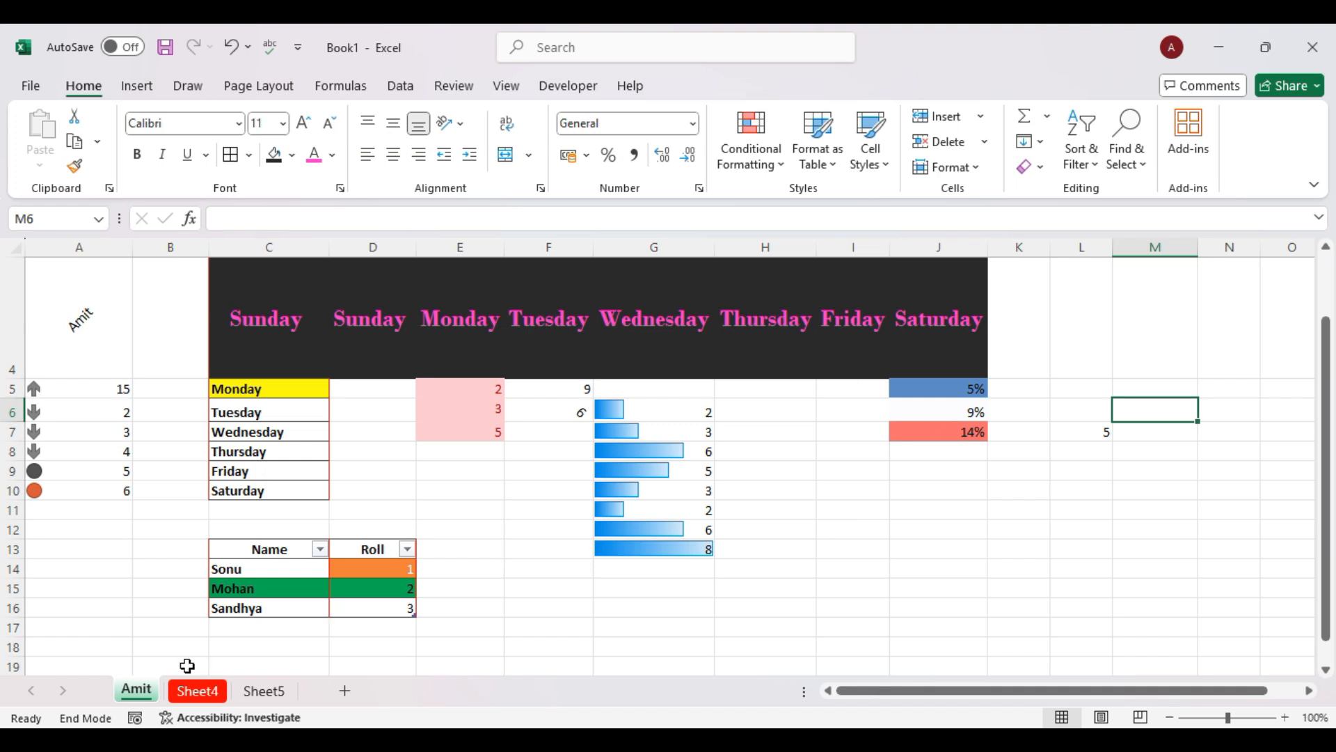
# Protect the first sheet with a password via Format > Protect Sheet.
pyautogui.click(966, 169)
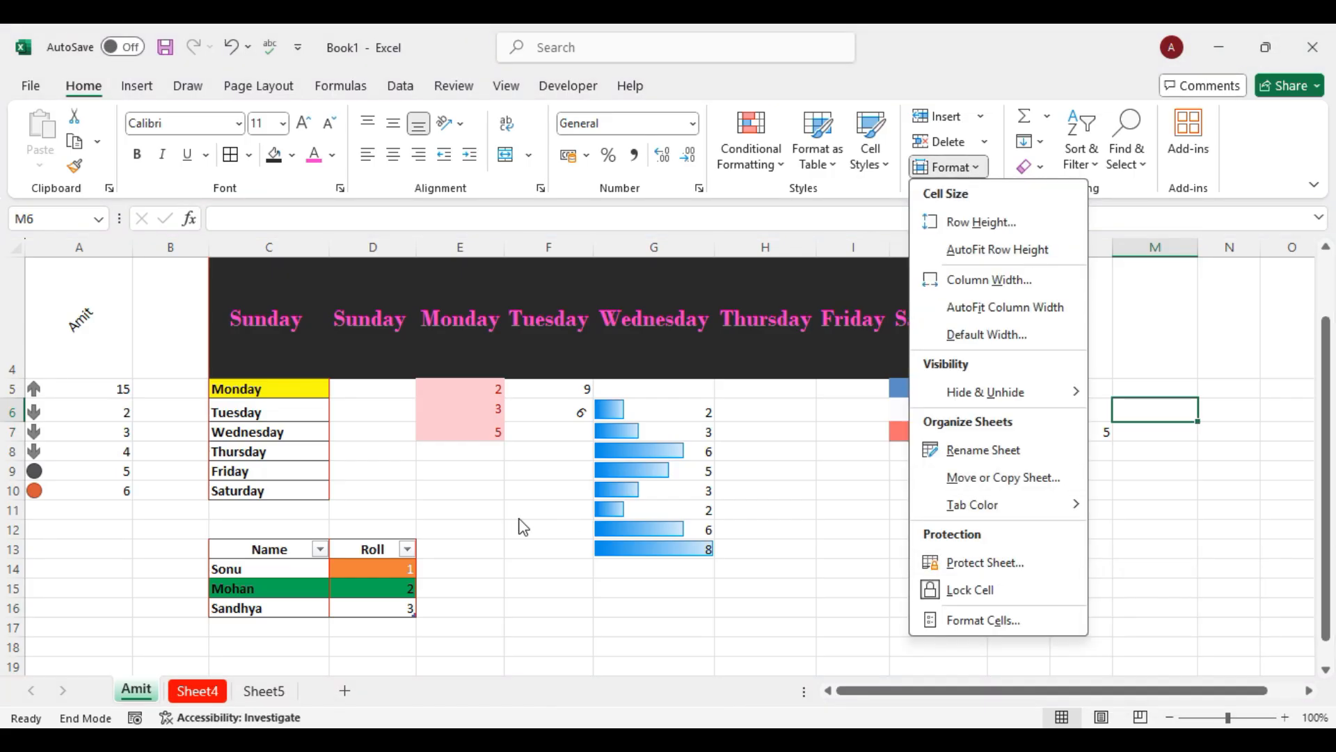
pyautogui.click(967, 562)
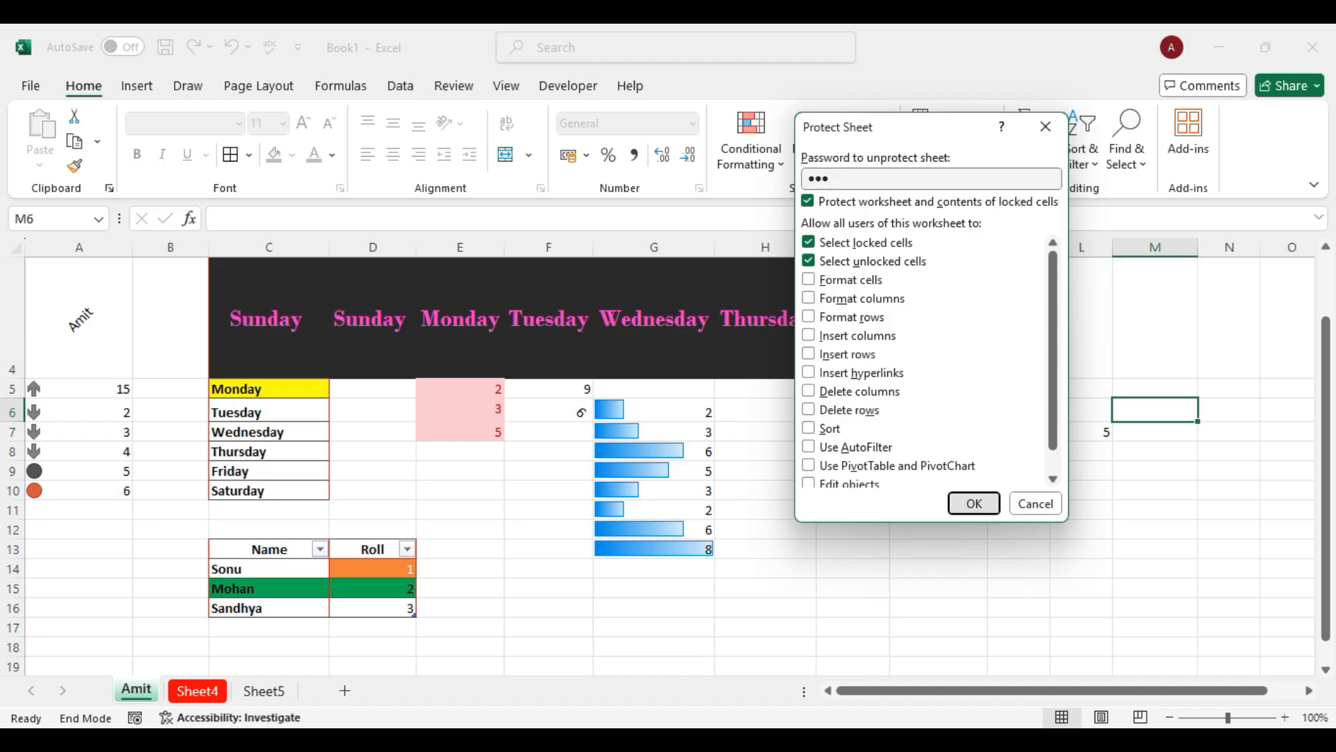
pyautogui.press('Return')
pyautogui.press('Return')
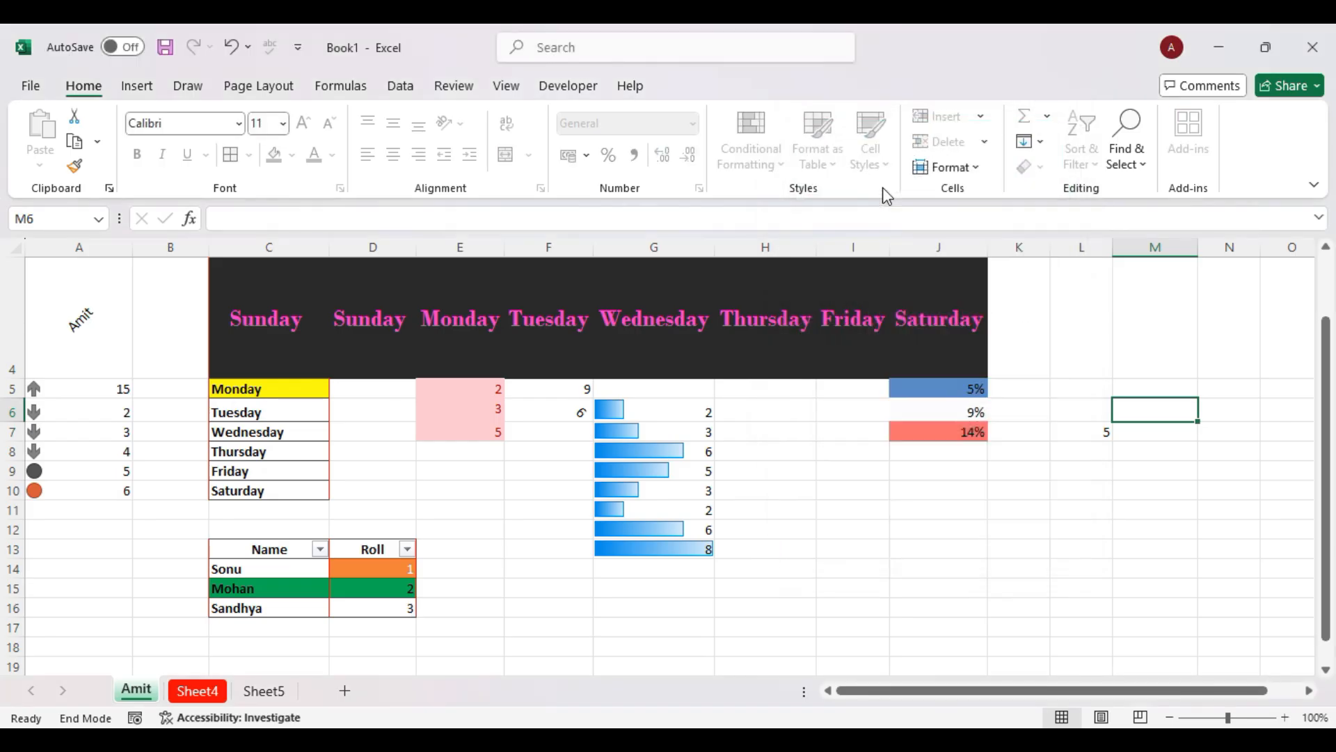
# Try editing cells G8 and J11, dismissing each protected-sheet warning.
pyautogui.doubleClick(613, 445)
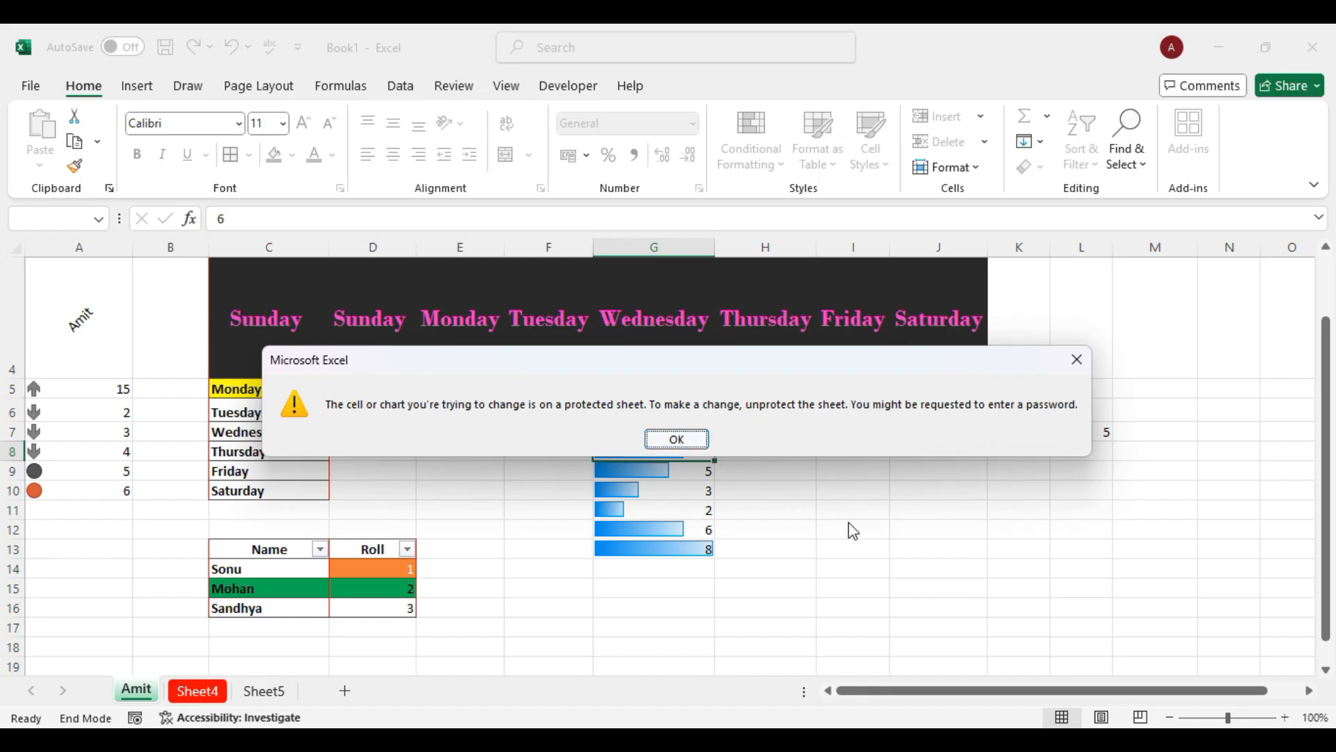
pyautogui.click(665, 440)
pyautogui.doubleClick(917, 518)
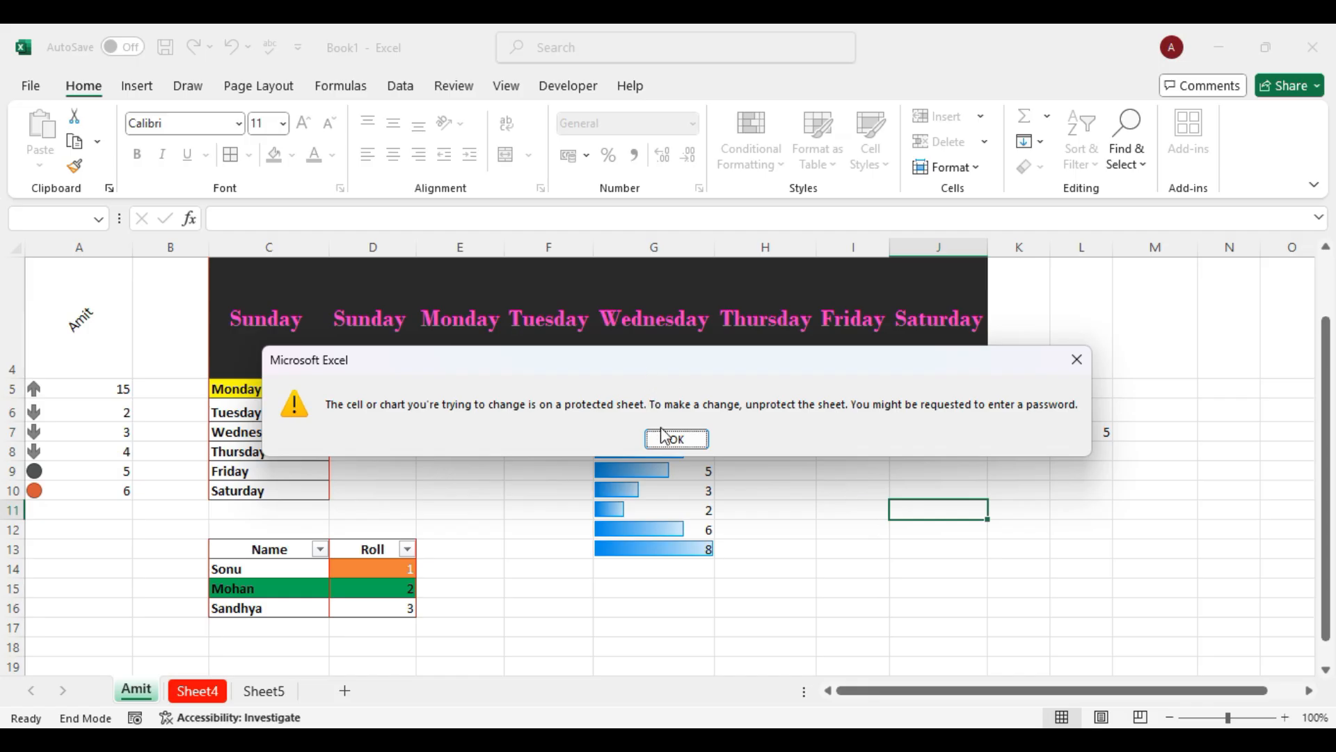
pyautogui.click(664, 439)
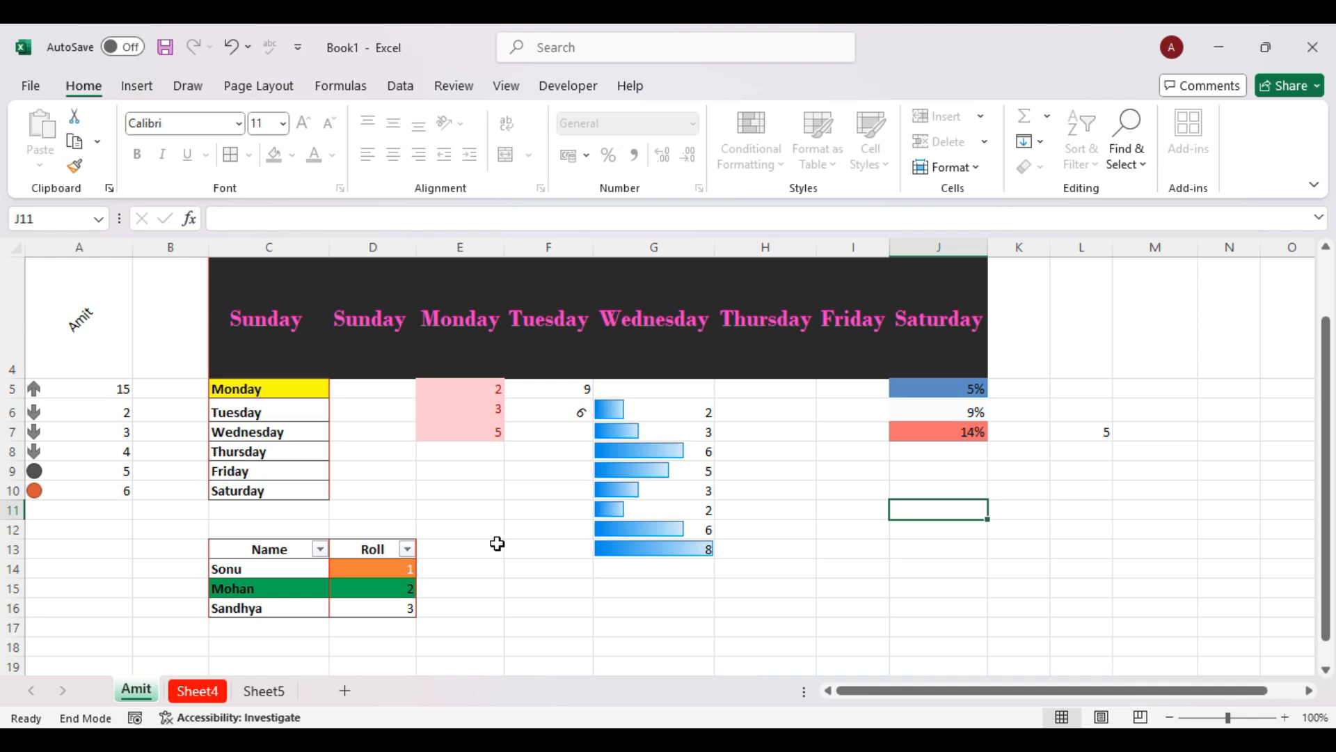
# Scroll around the sheet, browse the Format menu, and select cell H8.
pyautogui.scroll(-2, 498, 543)
pyautogui.scroll(4, 498, 543)
pyautogui.hscroll(1, 498, 543)
pyautogui.hscroll(-1, 508, 424)
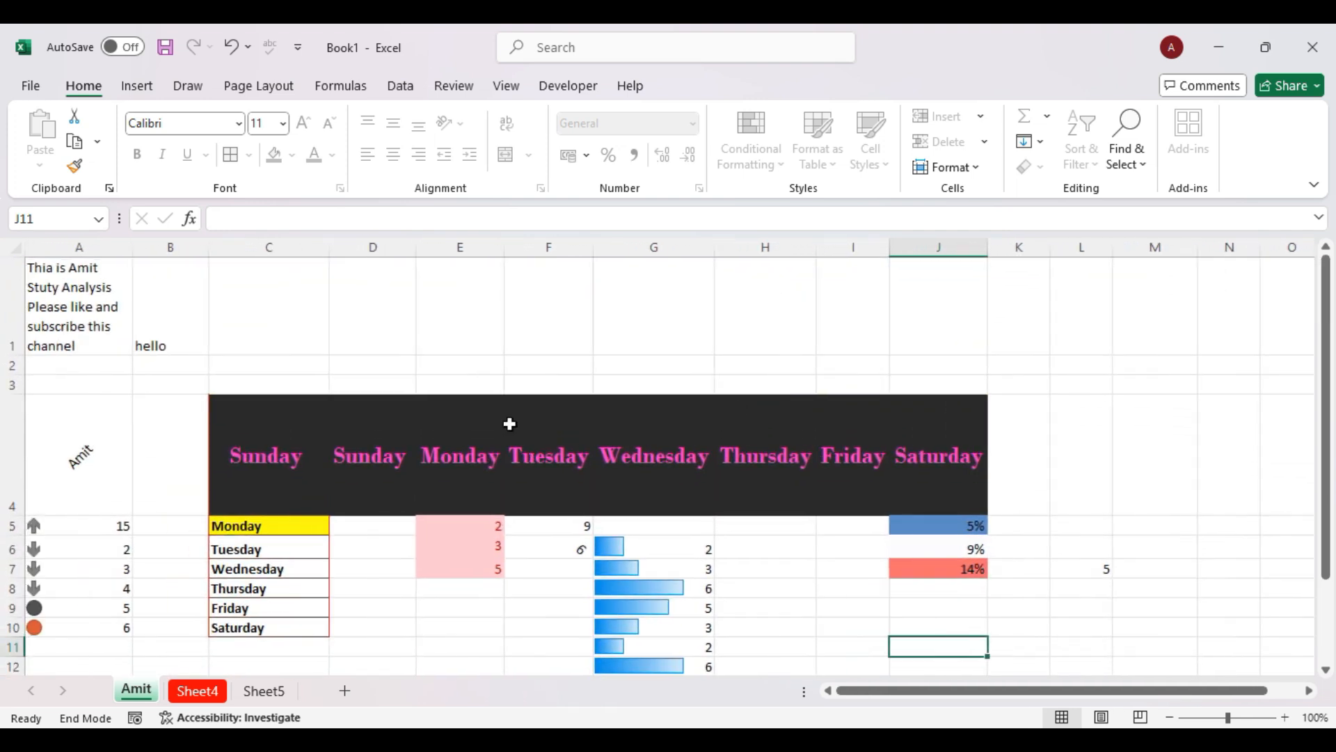
pyautogui.scroll(-1, 805, 325)
pyautogui.scroll(1, 807, 326)
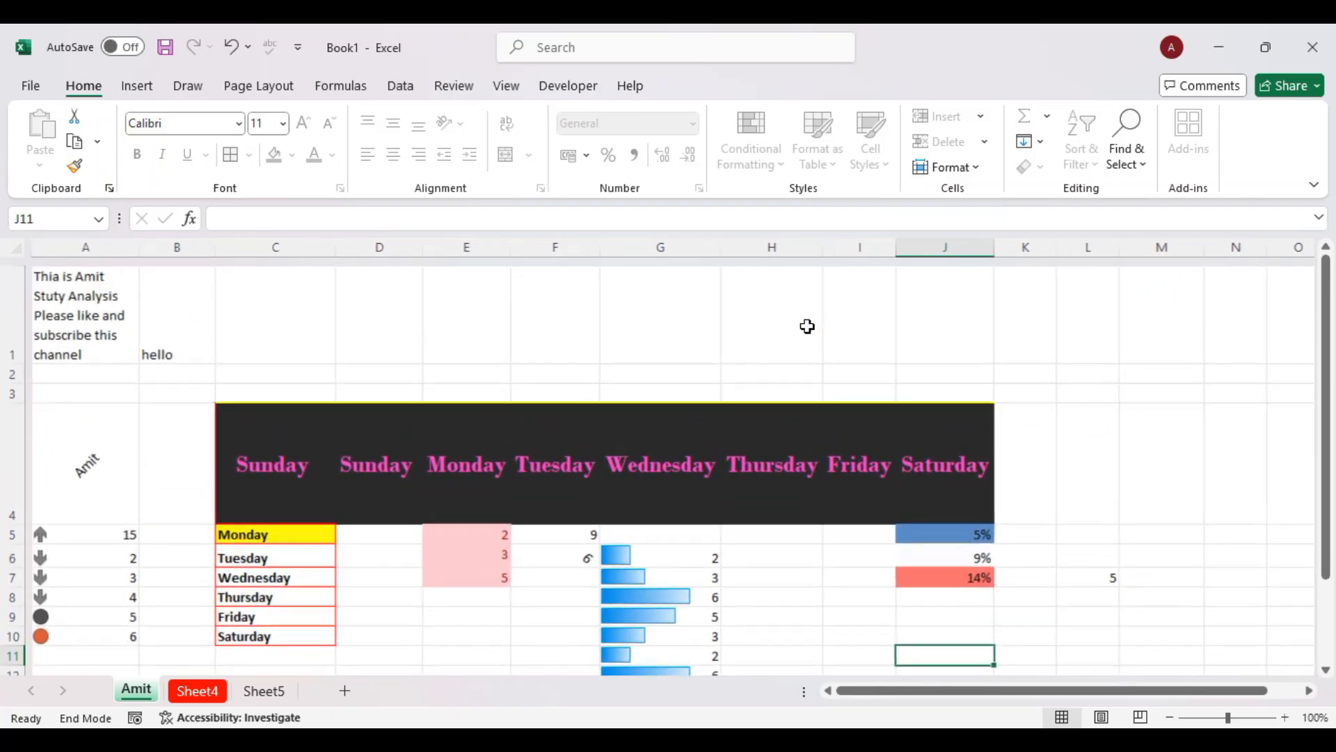
pyautogui.click(974, 167)
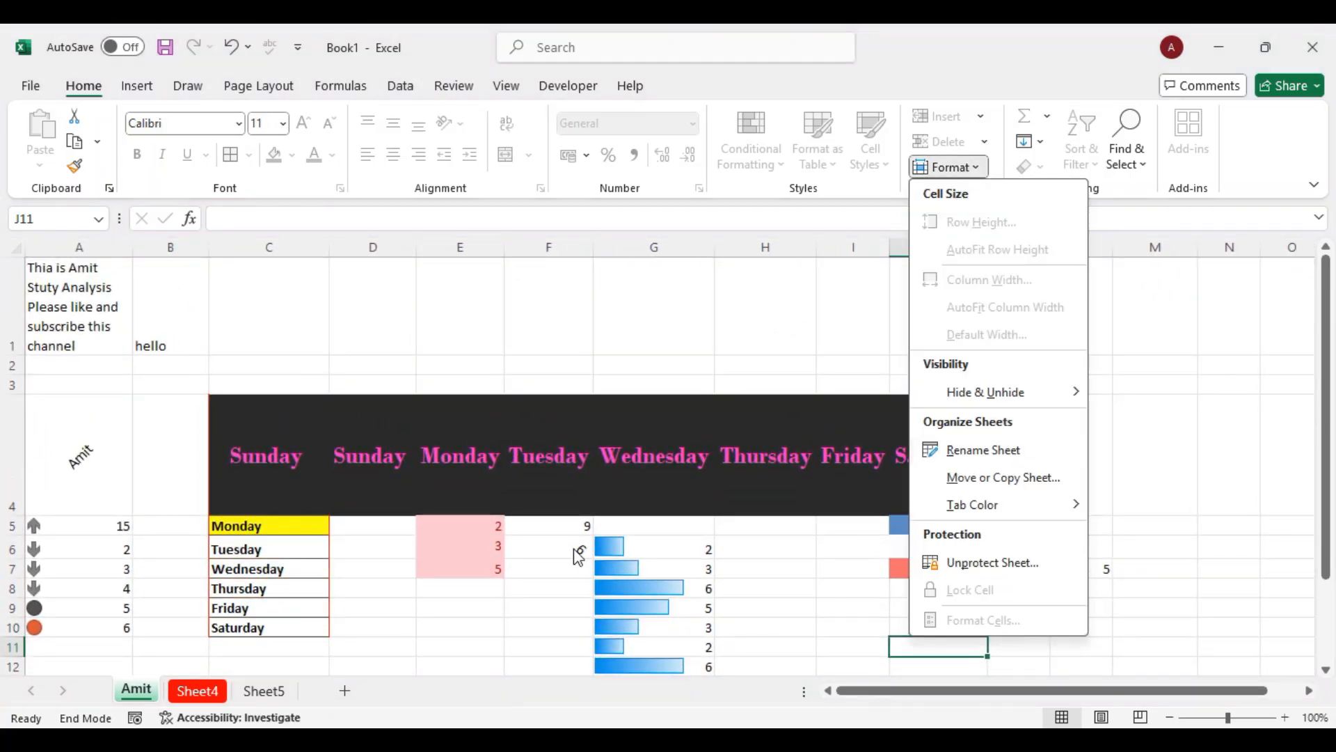
pyautogui.scroll(-1, 573, 548)
pyautogui.click(506, 476)
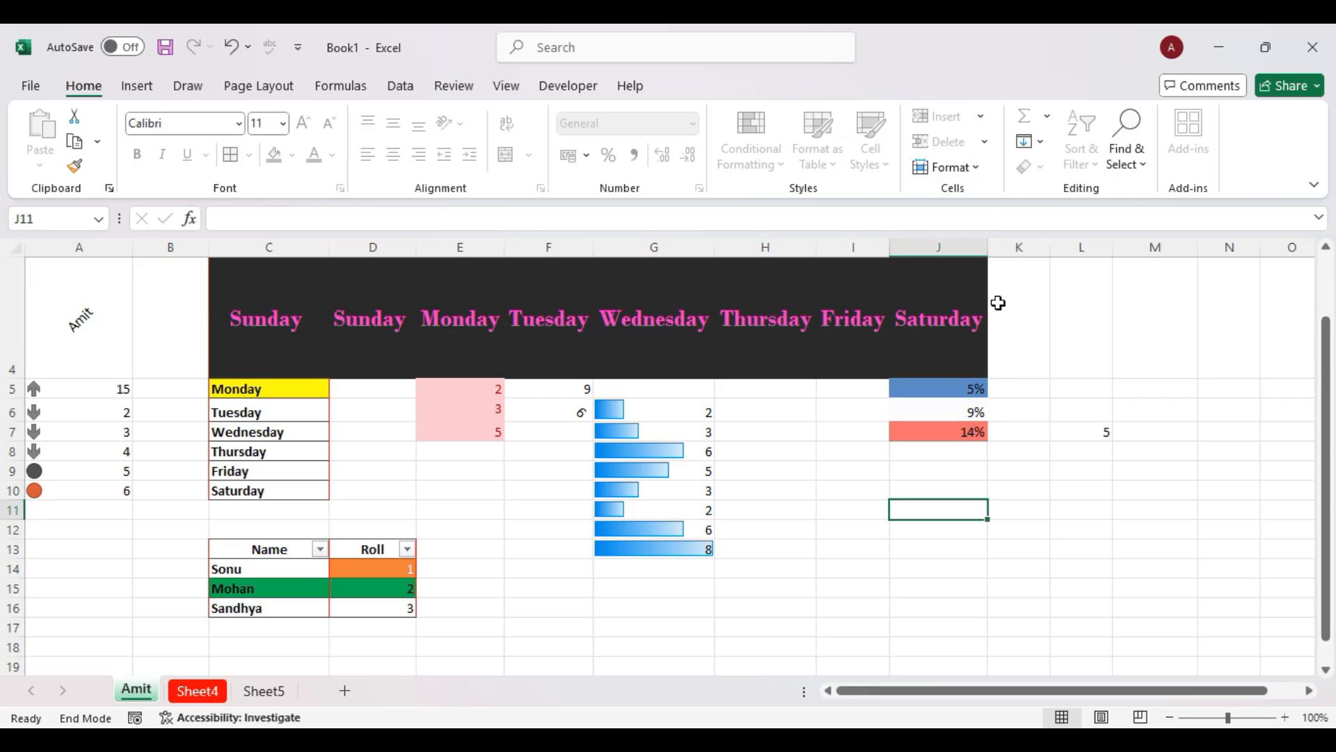
pyautogui.click(779, 449)
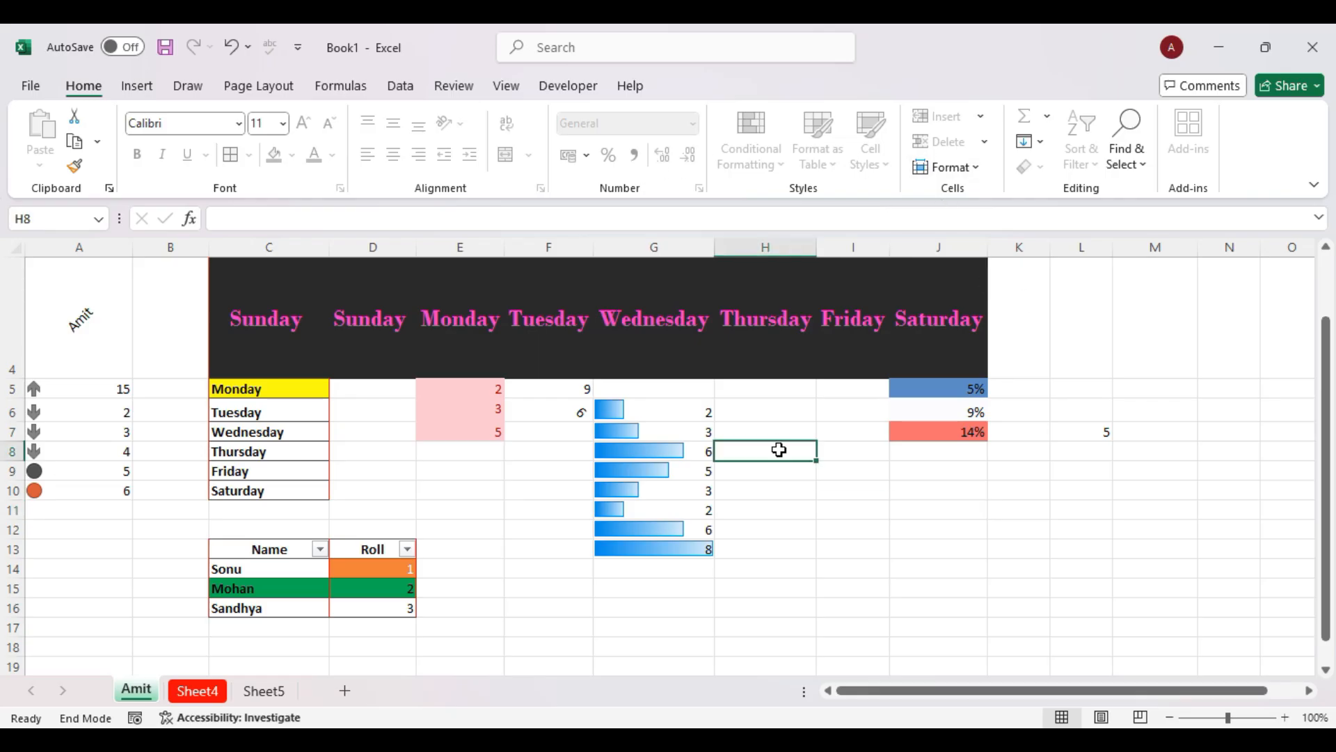
# Unprotect the sheet with its password, then type 565+ into H8 to test editing.
pyautogui.click(977, 172)
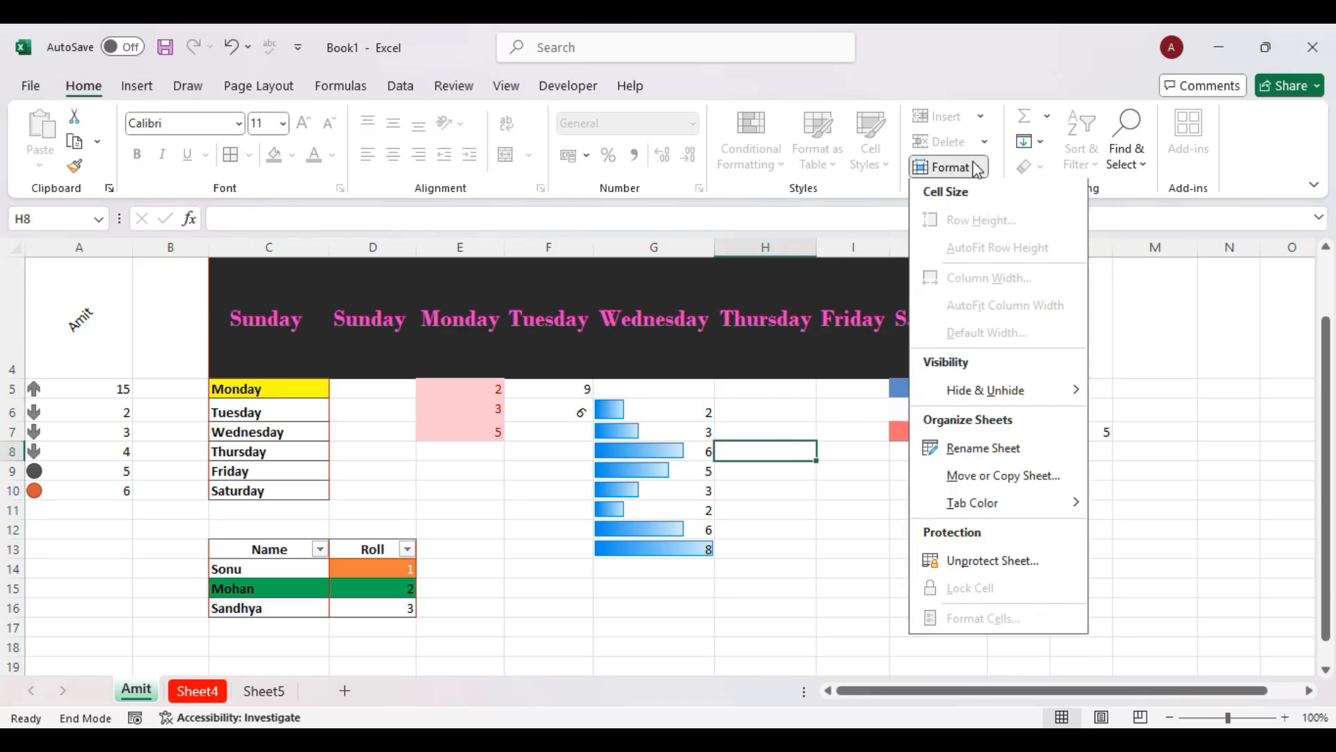
pyautogui.click(981, 565)
pyautogui.write('123')
pyautogui.press('Return')
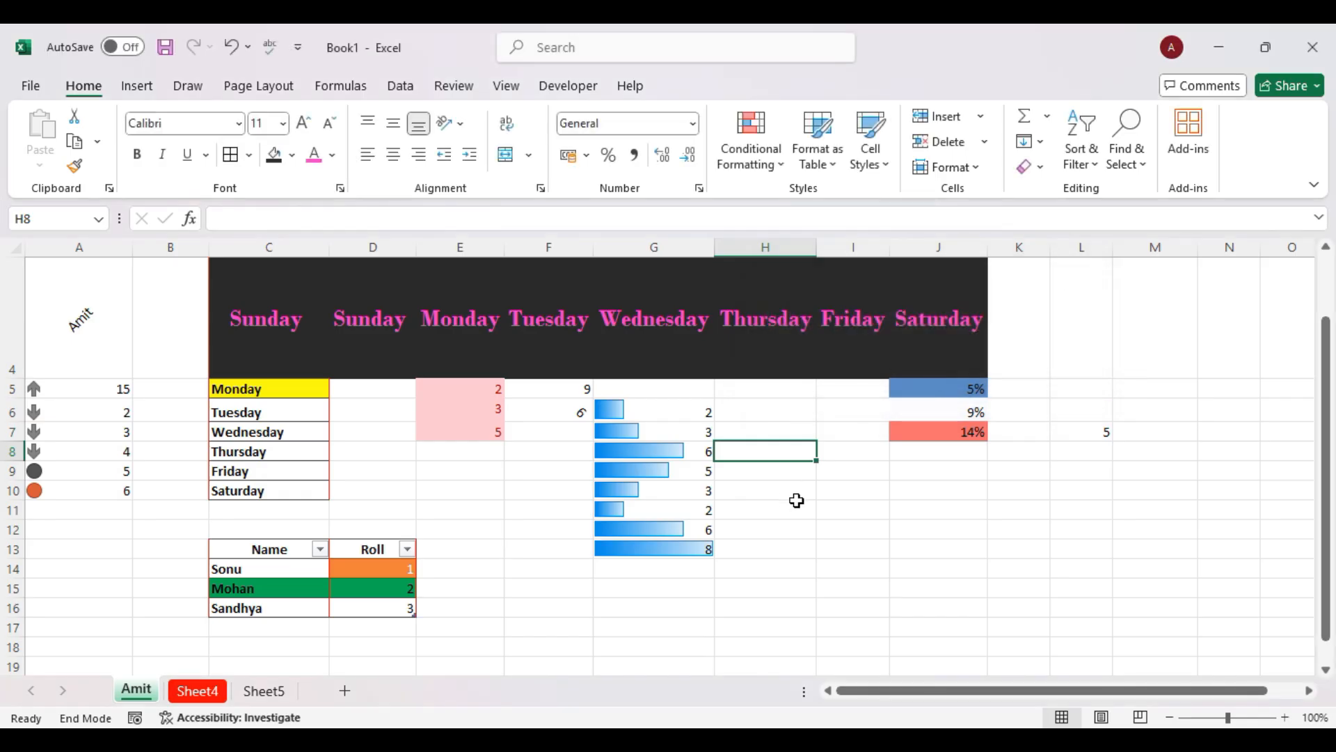
pyautogui.write('565+')
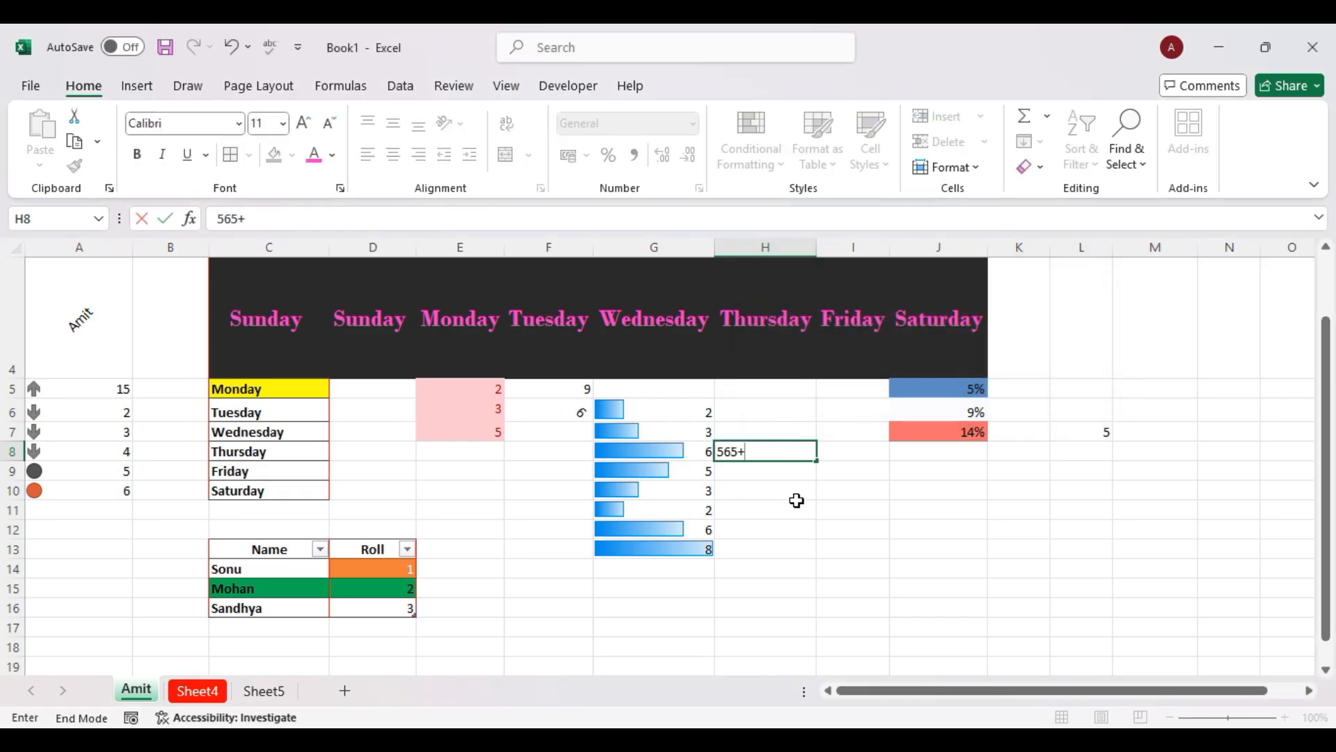
pyautogui.click(918, 532)
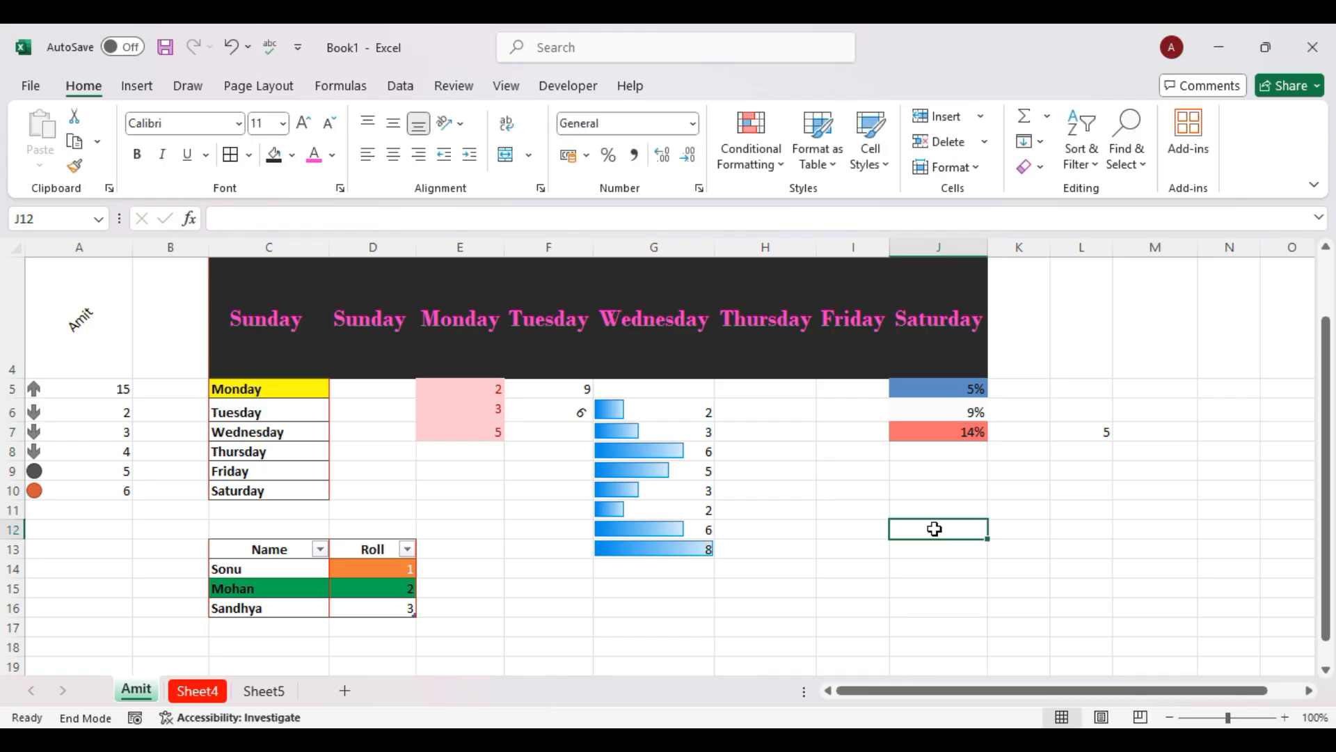
pyautogui.click(978, 169)
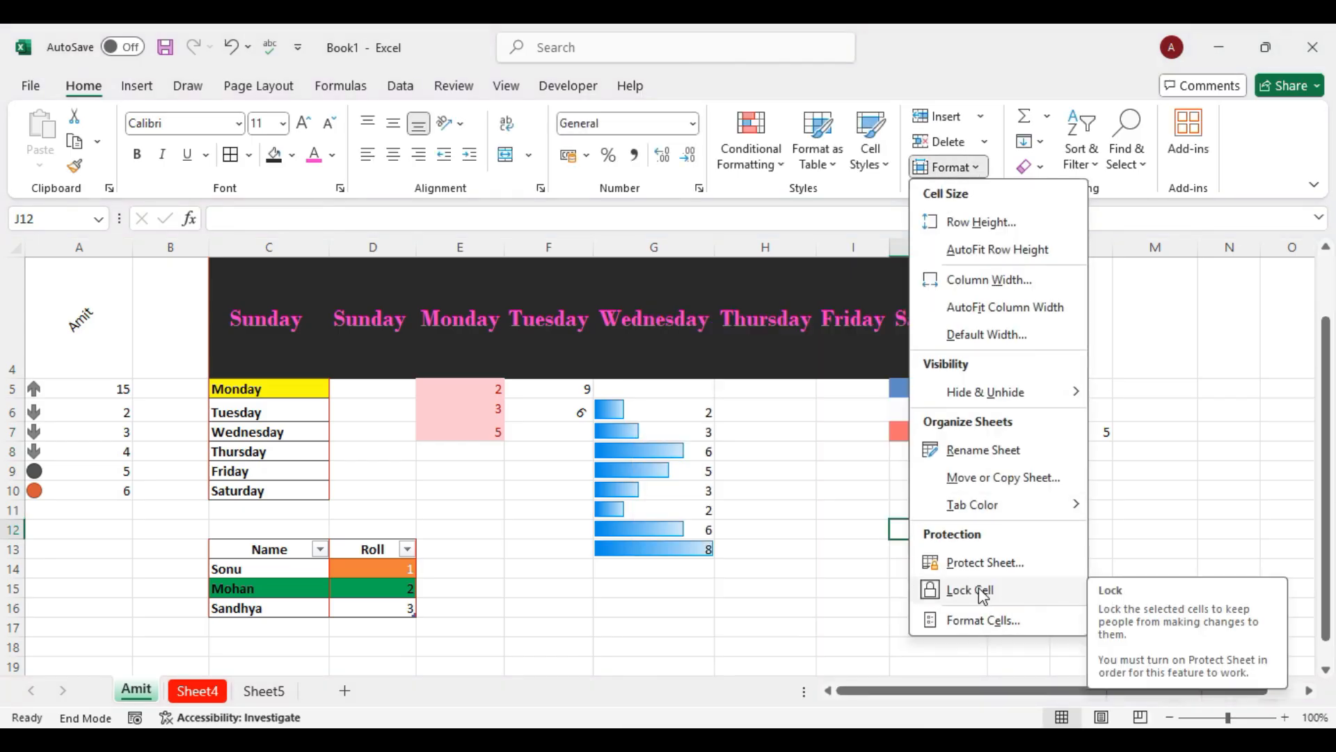
pyautogui.click(832, 602)
pyautogui.moveTo(670, 572); pyautogui.dragTo(583, 437)
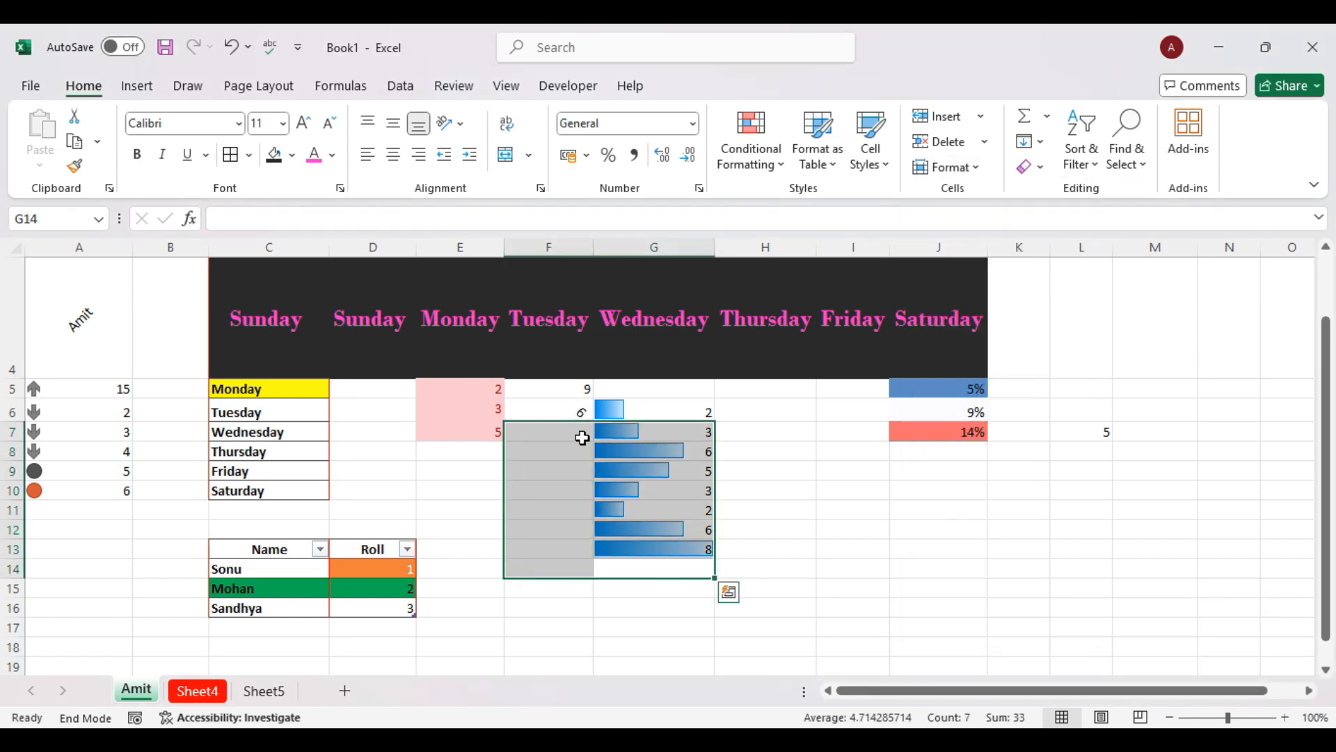
pyautogui.click(680, 488)
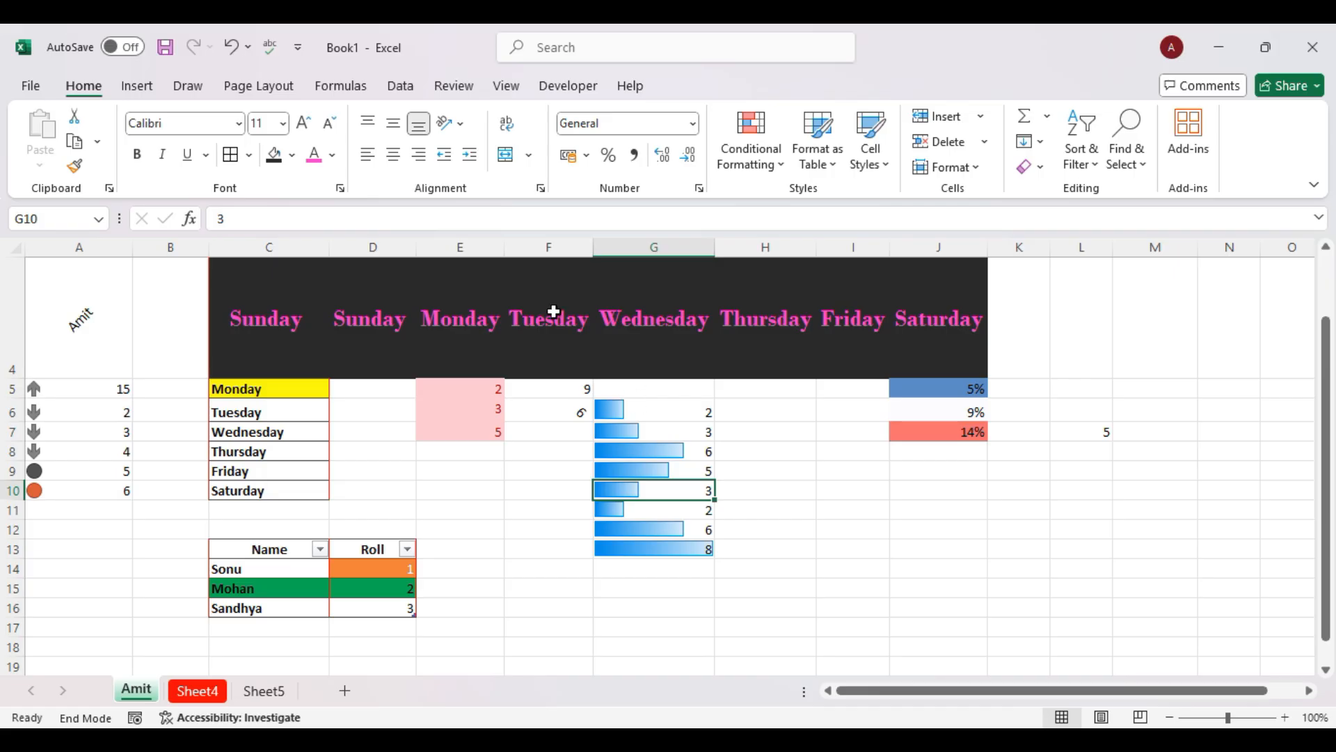
pyautogui.click(973, 169)
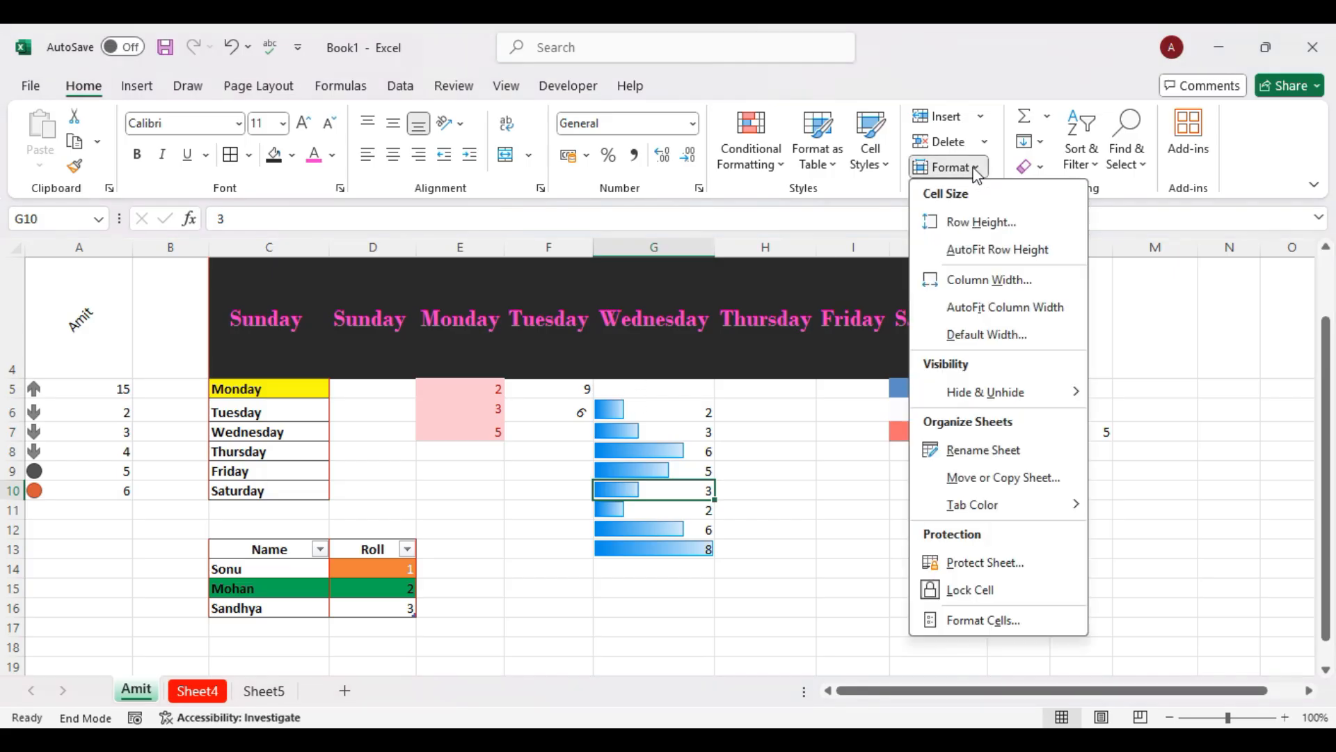
pyautogui.click(984, 621)
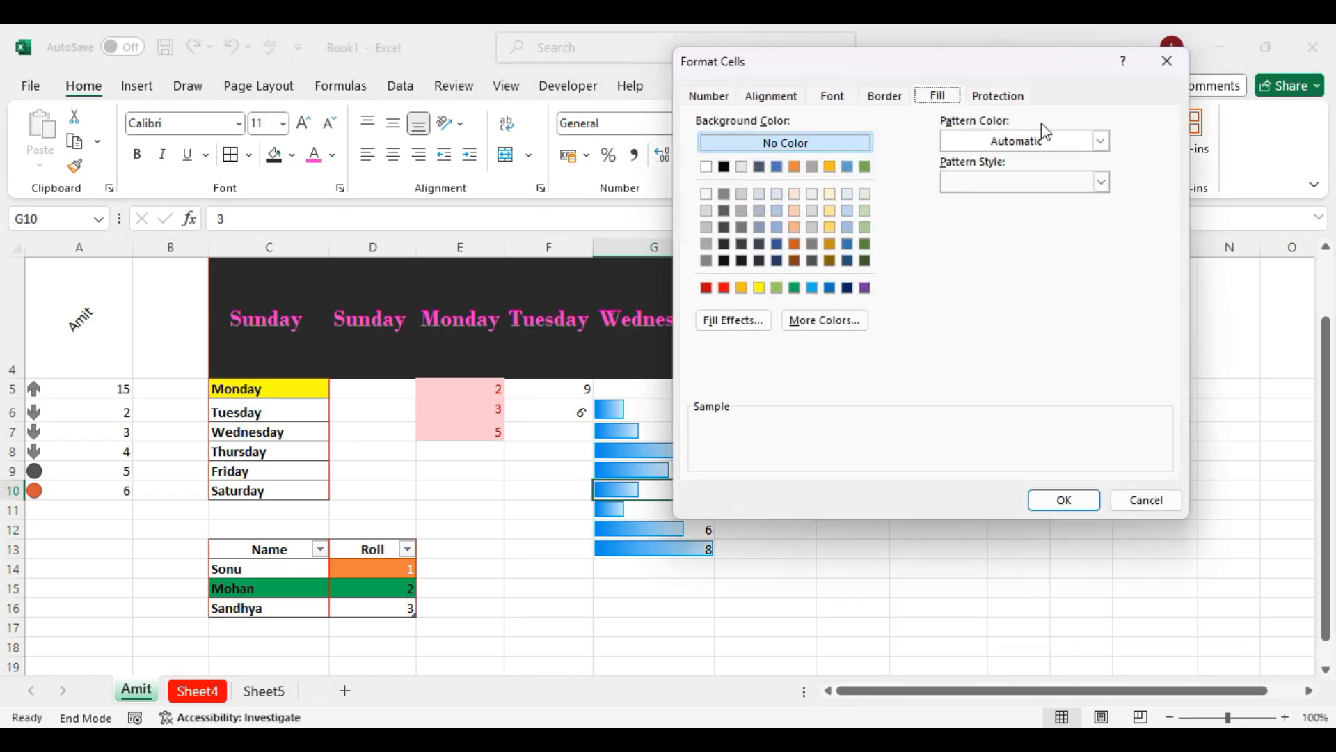
pyautogui.click(1176, 65)
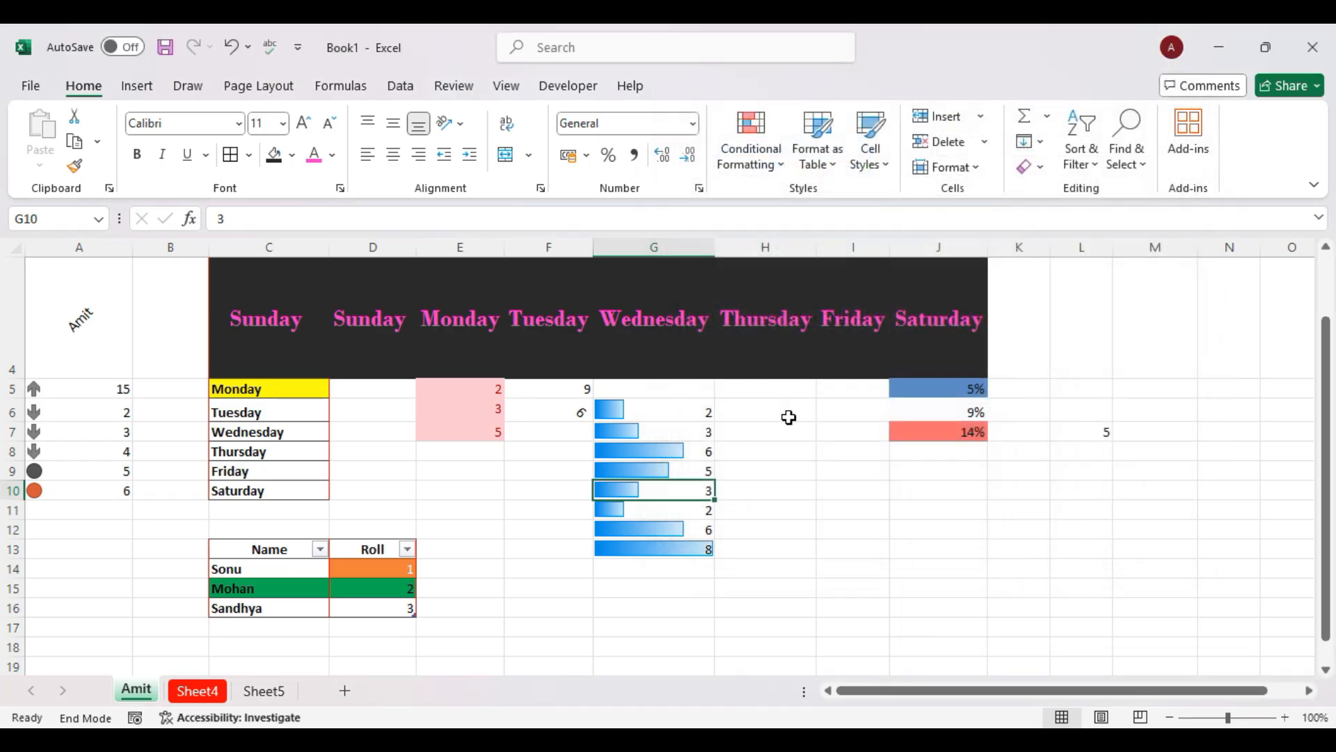
pyautogui.scroll(1, 848, 495)
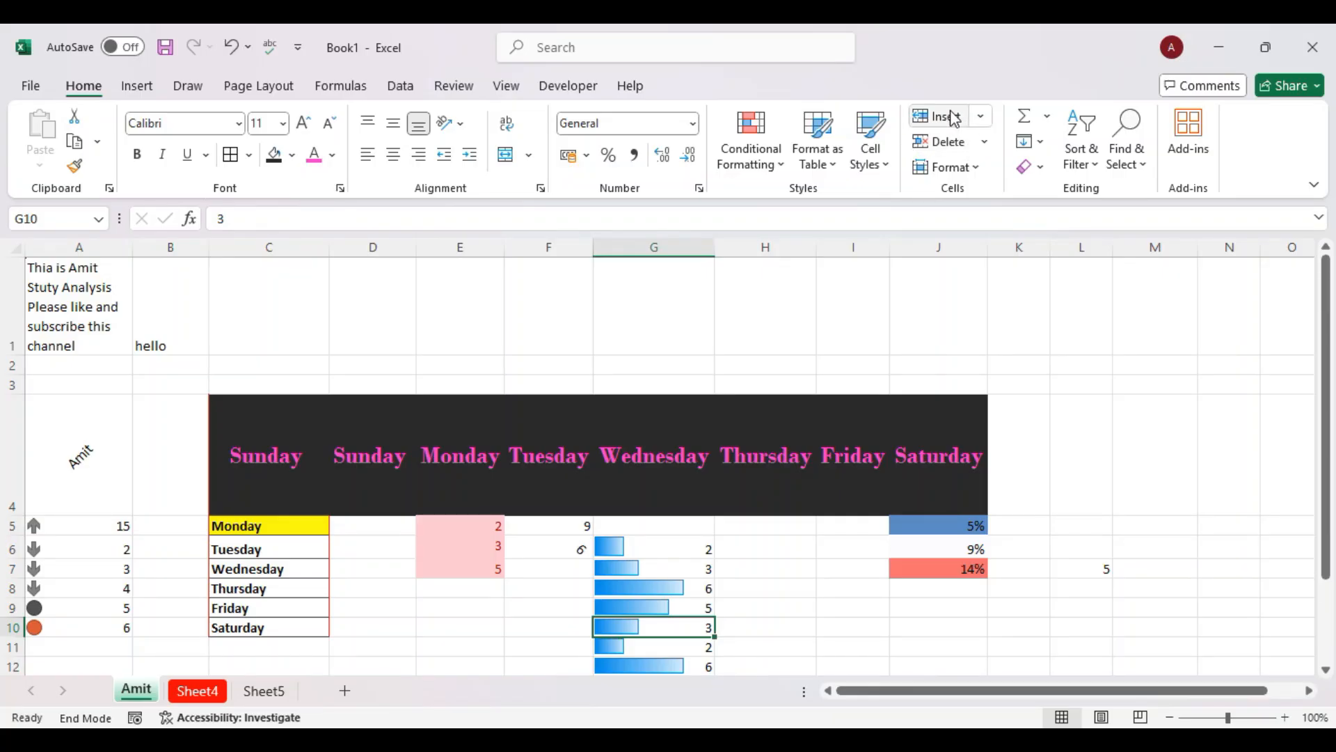
pyautogui.scroll(-1, 850, 400)
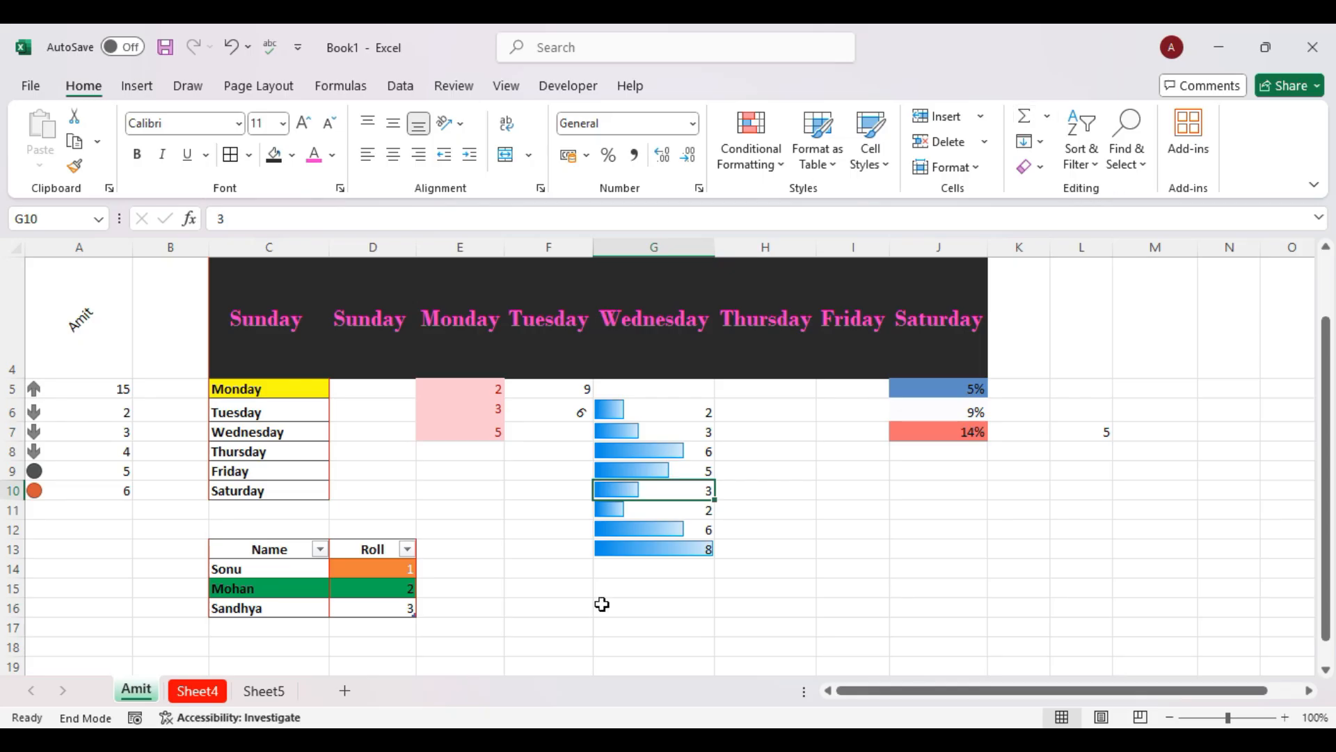
pyautogui.scroll(-2, 602, 604)
# Enter 1, 2, 3, 5 and 6 down cells C18:C22.
pyautogui.click(291, 462)
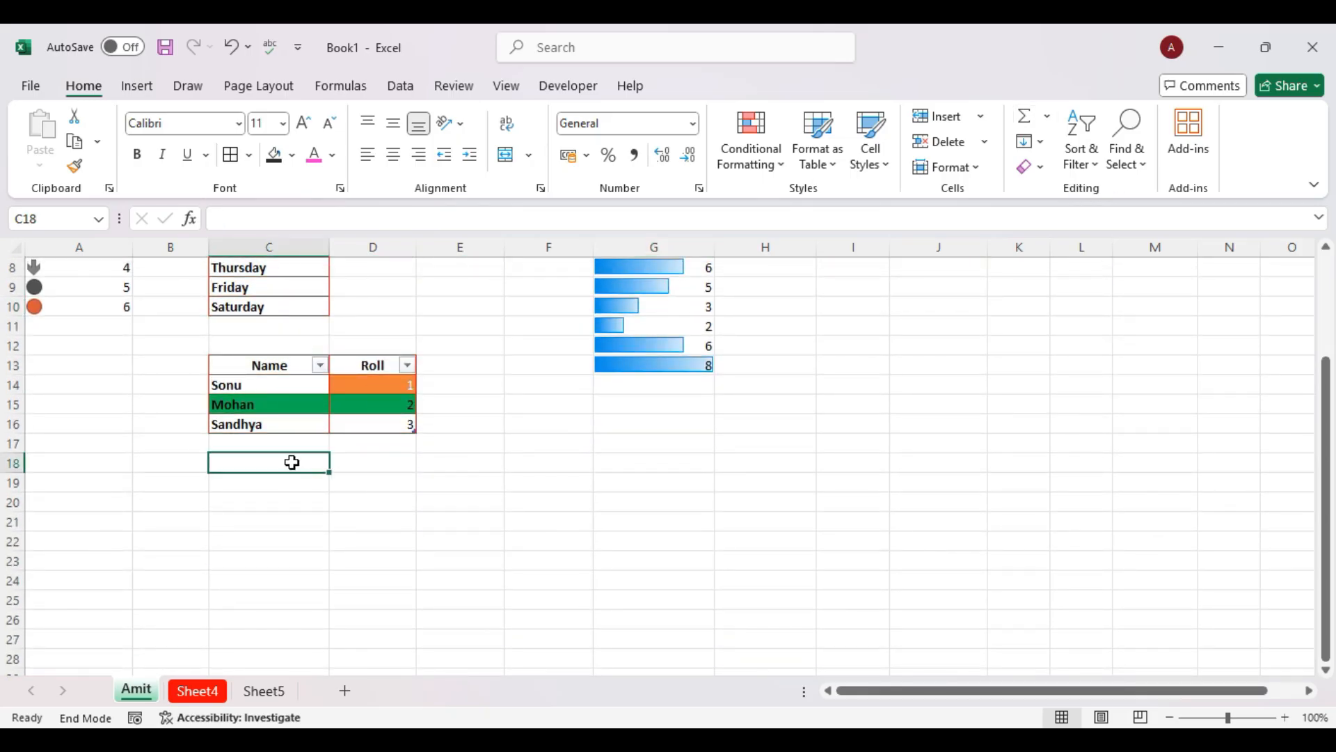
pyautogui.write('1')
pyautogui.press('Return')
pyautogui.write('2')
pyautogui.press('Return')
pyautogui.write('2')
pyautogui.write('3')
pyautogui.press('Return')
pyautogui.write('5')
pyautogui.press('Return')
pyautogui.write('6')
pyautogui.press('Return')
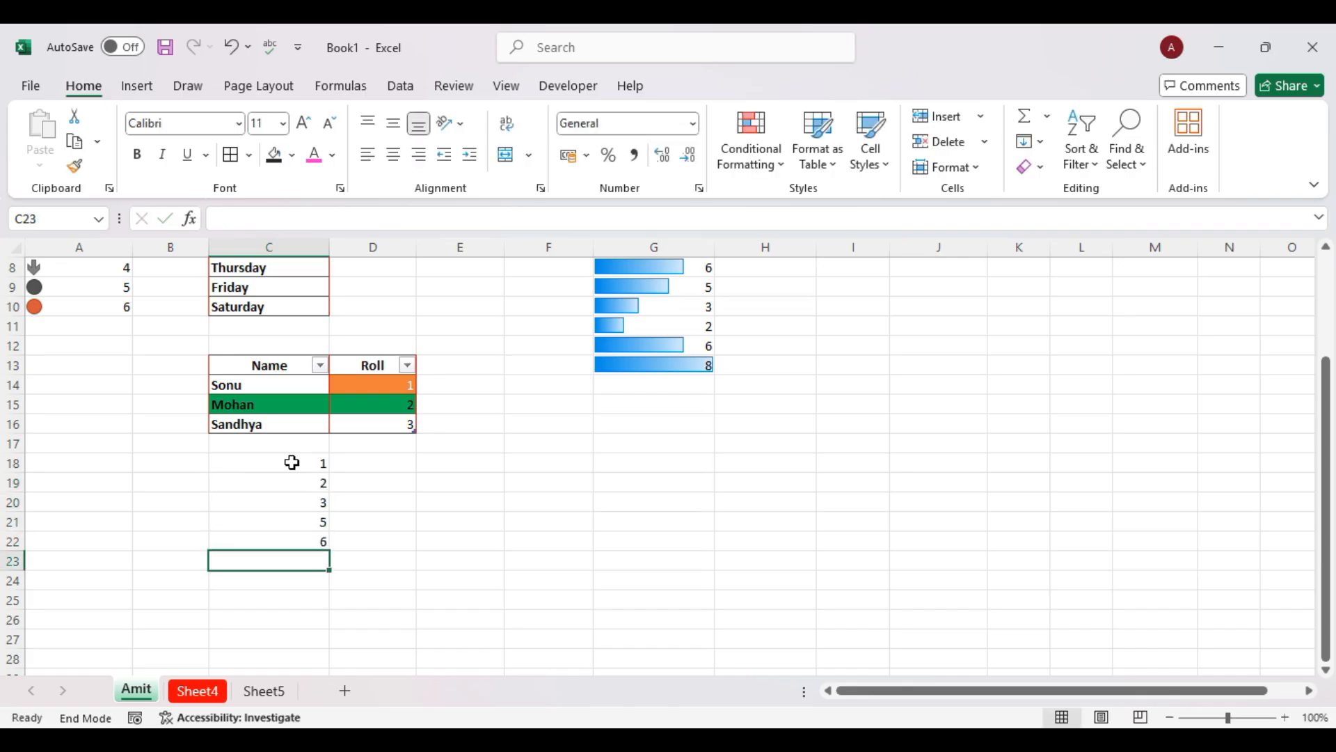
# AutoSum C18:C22 into C23, giving 17.
pyautogui.click(1047, 115)
pyautogui.click(1065, 142)
pyautogui.press('Return')
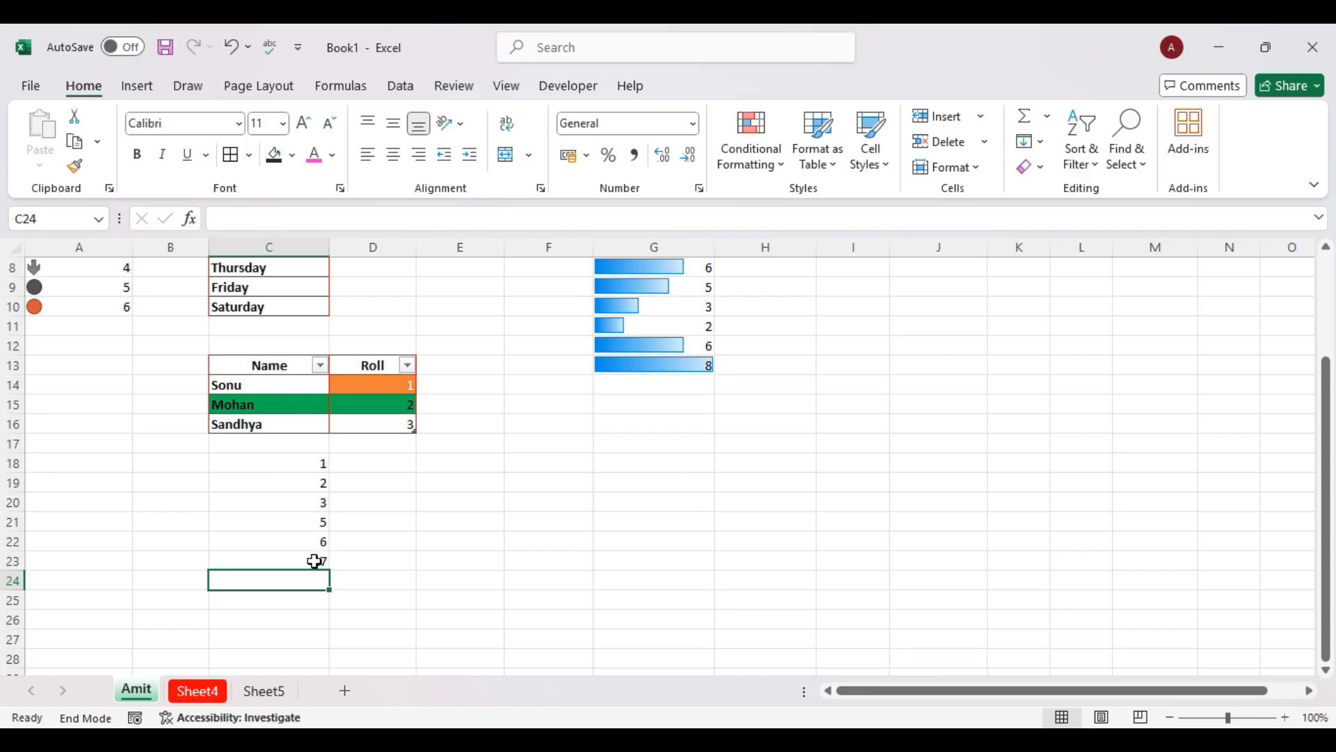
# Enter 1, 2, 5 and 6 across cells E18:H18.
pyautogui.click(436, 465)
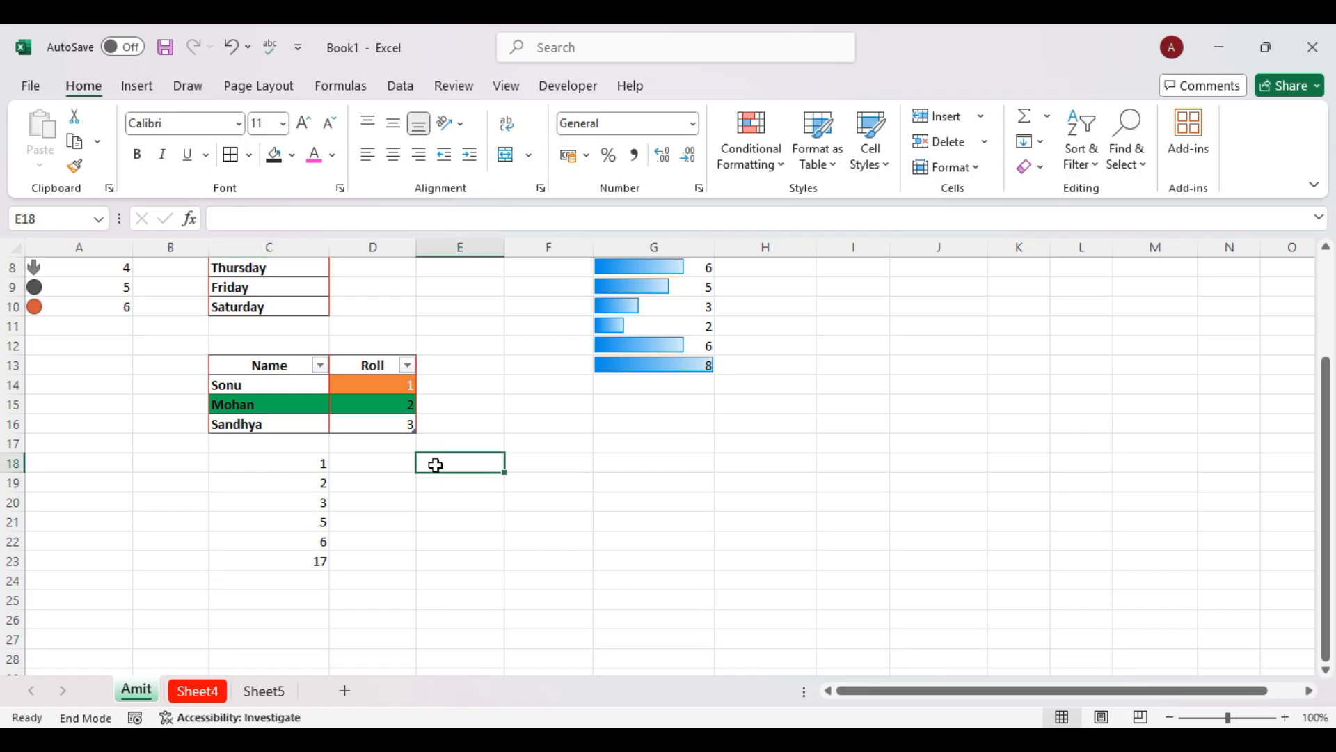
pyautogui.write('1')
pyautogui.press('Tab')
pyautogui.write('2')
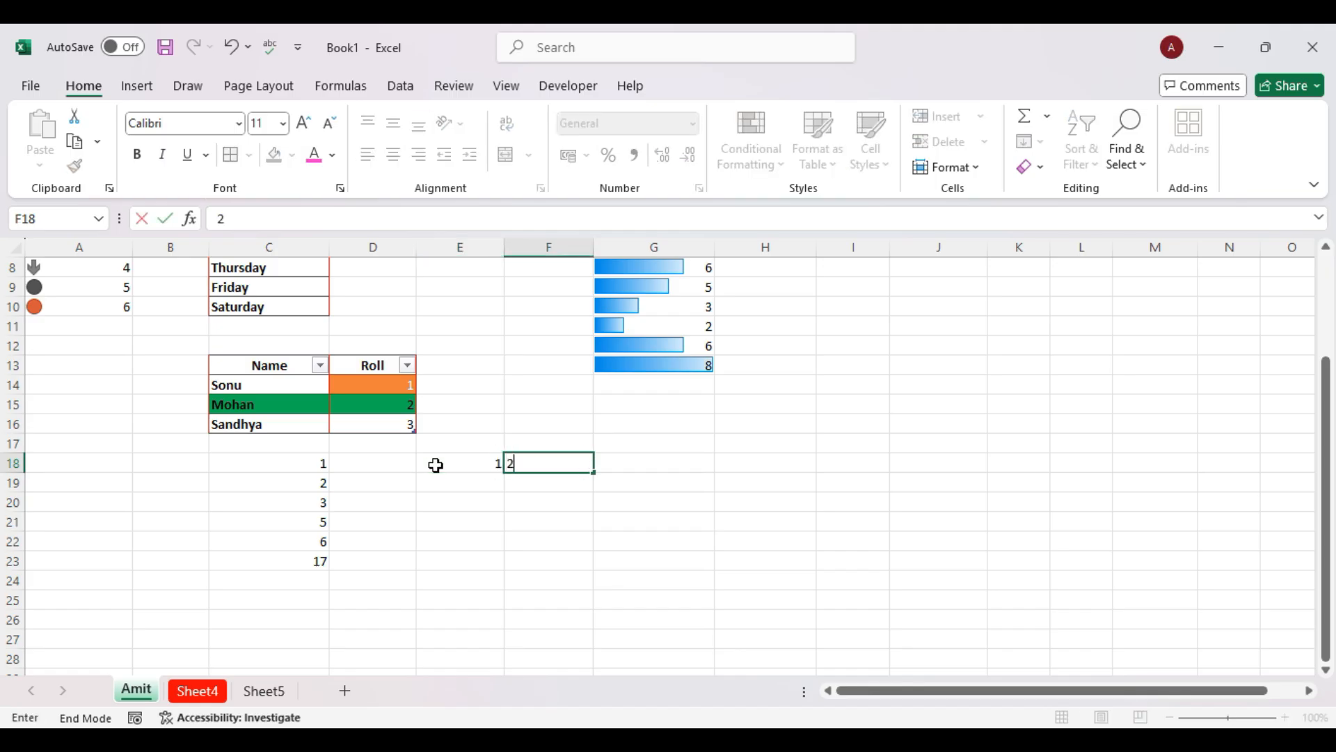
pyautogui.press('Tab')
pyautogui.write('5')
pyautogui.press('Tab')
pyautogui.write('6')
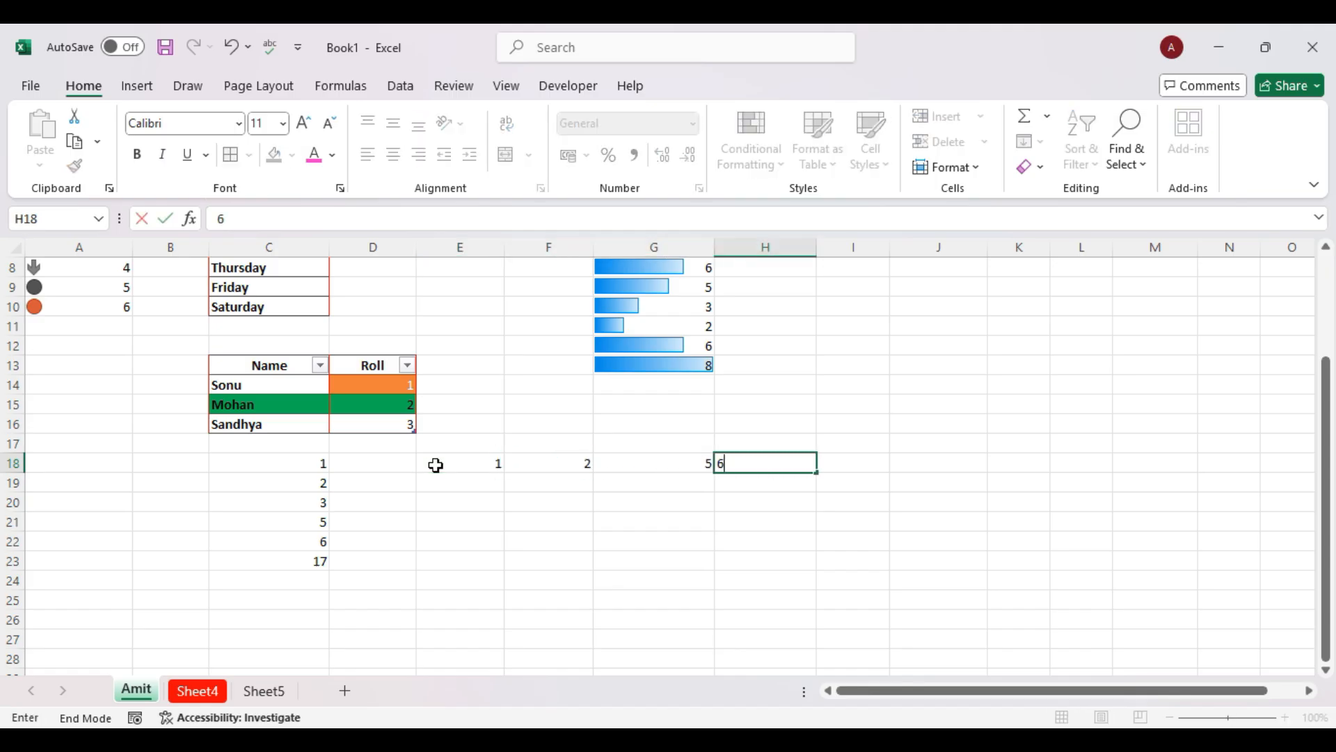
pyautogui.press('Tab')
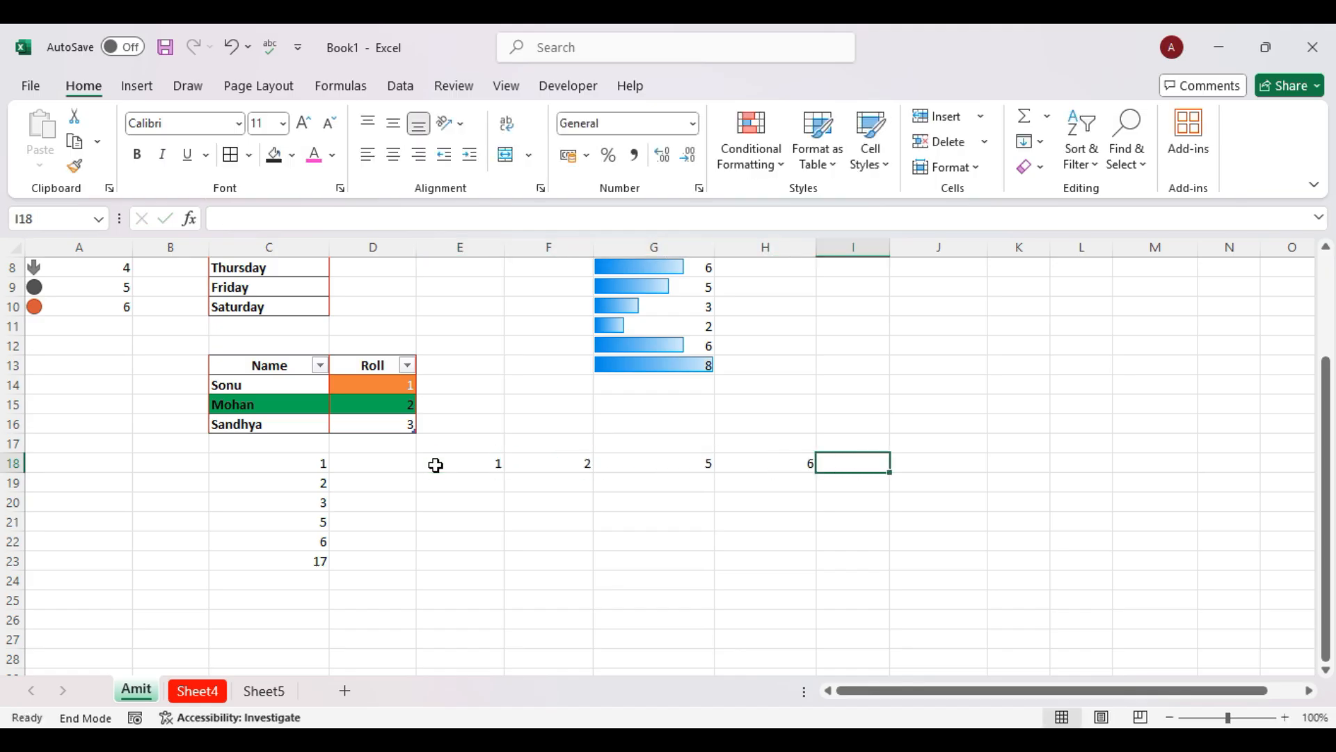
# AutoSum E18:H18 into I18, giving 14, and select the row to check it.
pyautogui.click(1046, 116)
pyautogui.click(1057, 150)
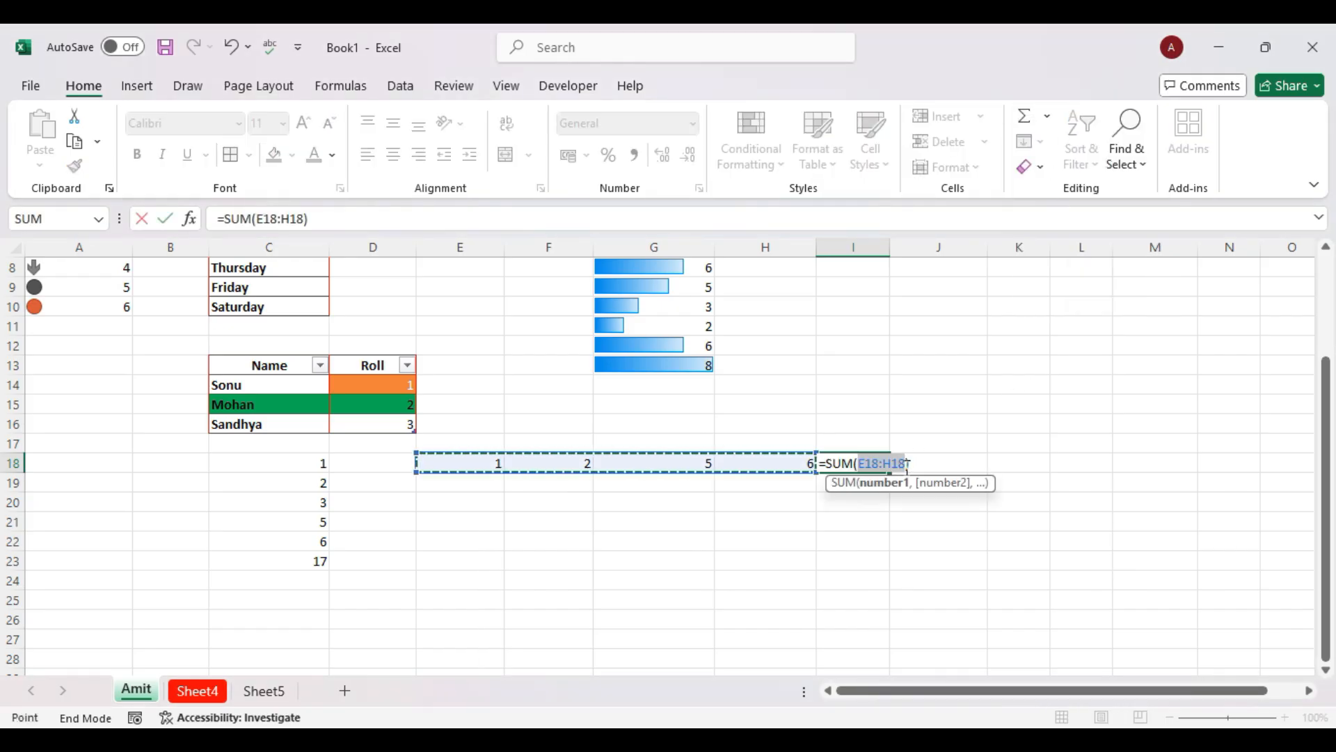
pyautogui.press('Return')
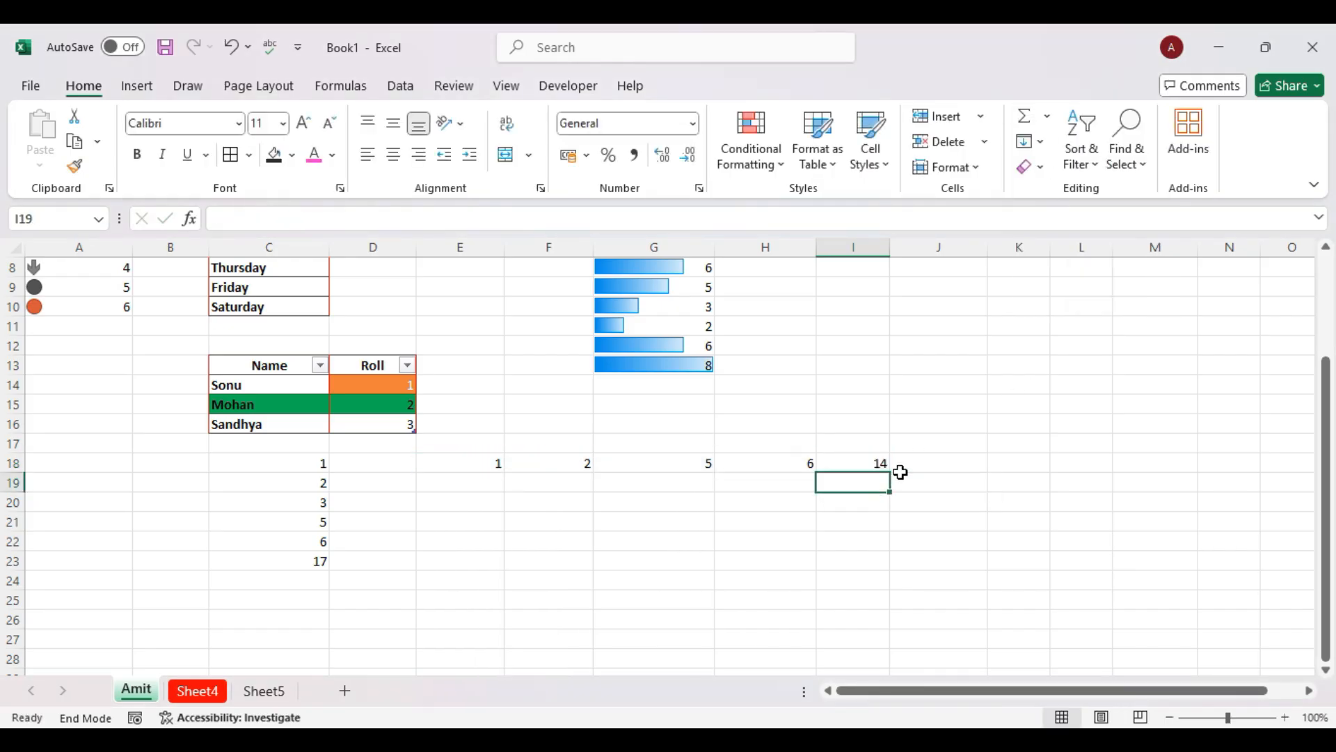
pyautogui.moveTo(492, 460); pyautogui.dragTo(774, 460)
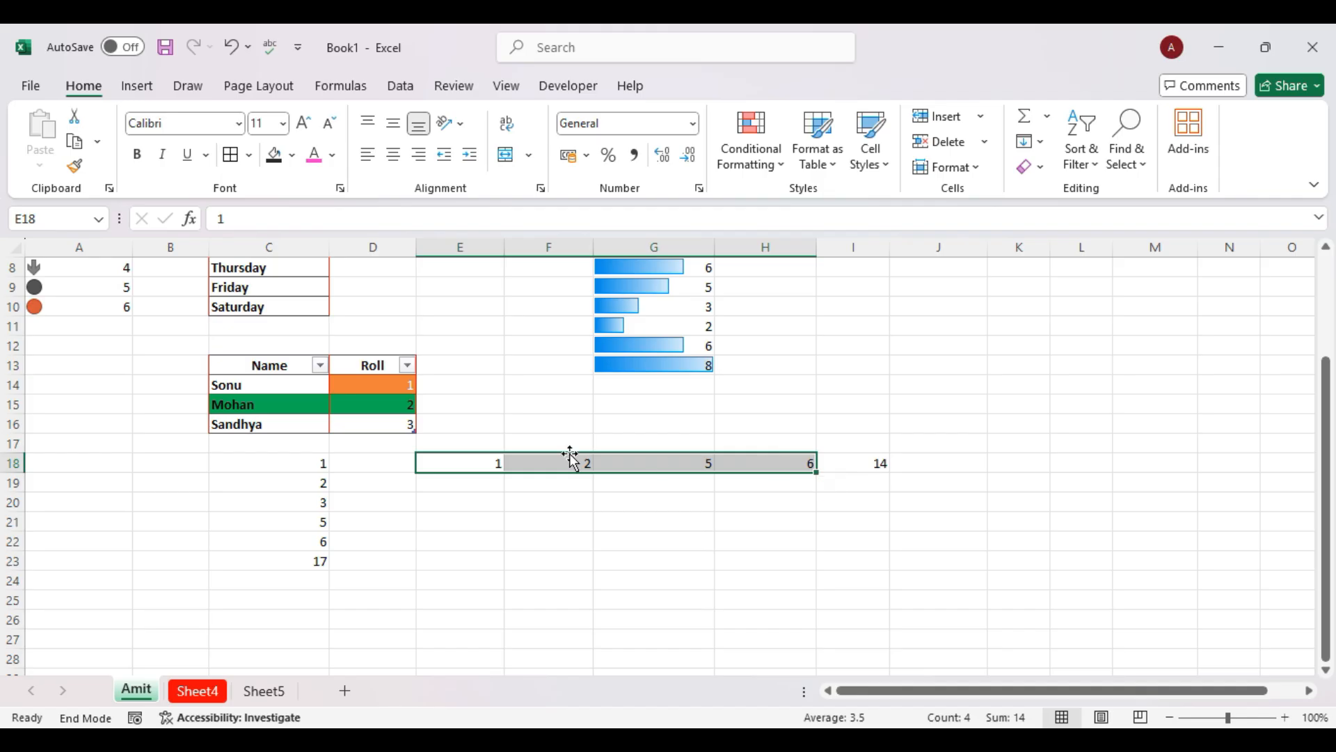
# Replace the C23 total with the AVERAGE of C18:C22, giving 3.4.
pyautogui.moveTo(313, 462); pyautogui.dragTo(305, 544)
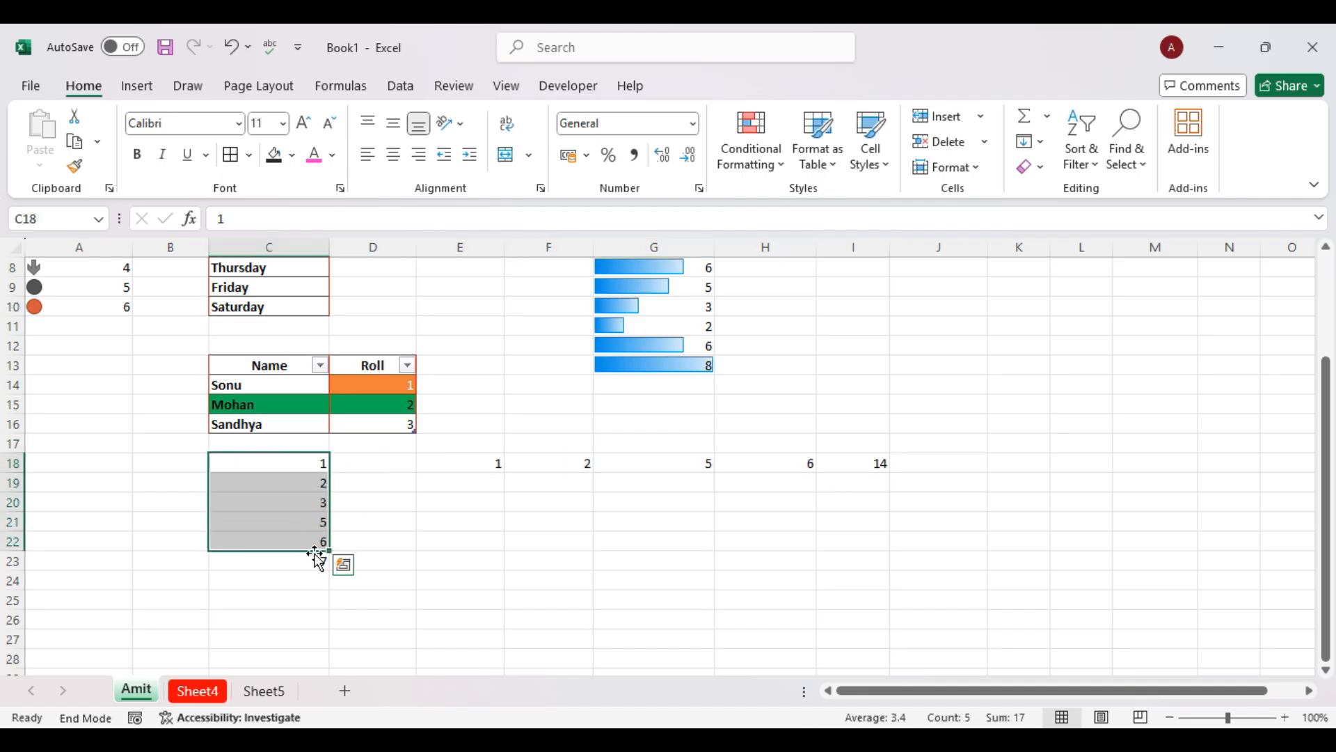
pyautogui.click(317, 558)
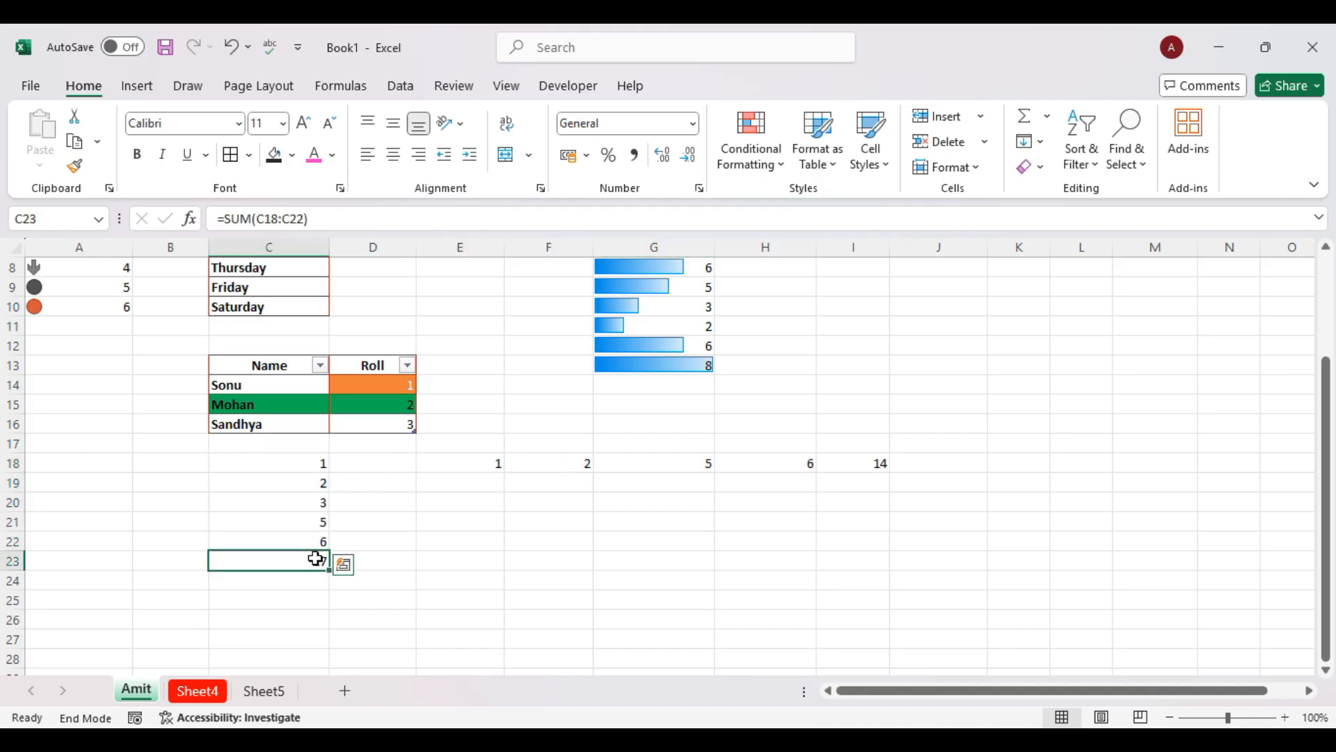
pyautogui.click(1047, 116)
pyautogui.click(1079, 174)
pyautogui.press('Return')
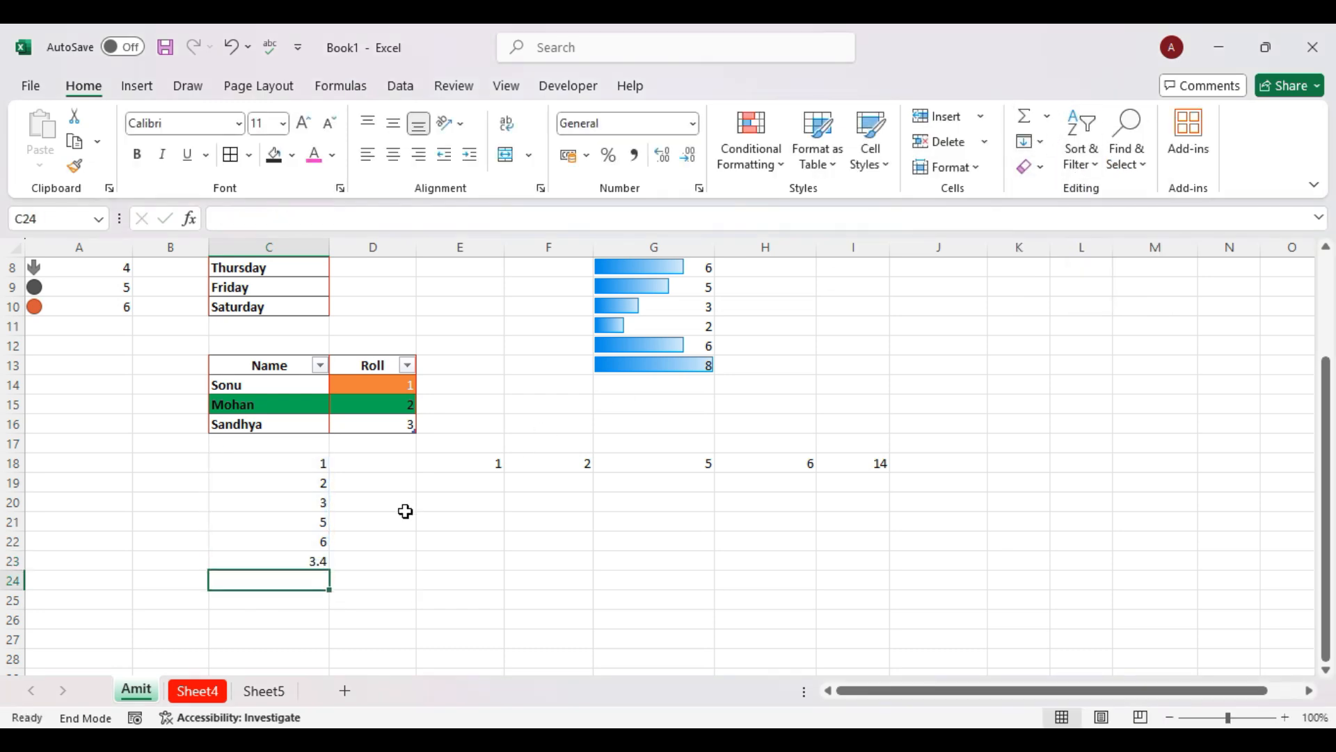
# Change C23 to the MIN of C18:C22, giving 1.
pyautogui.click(282, 560)
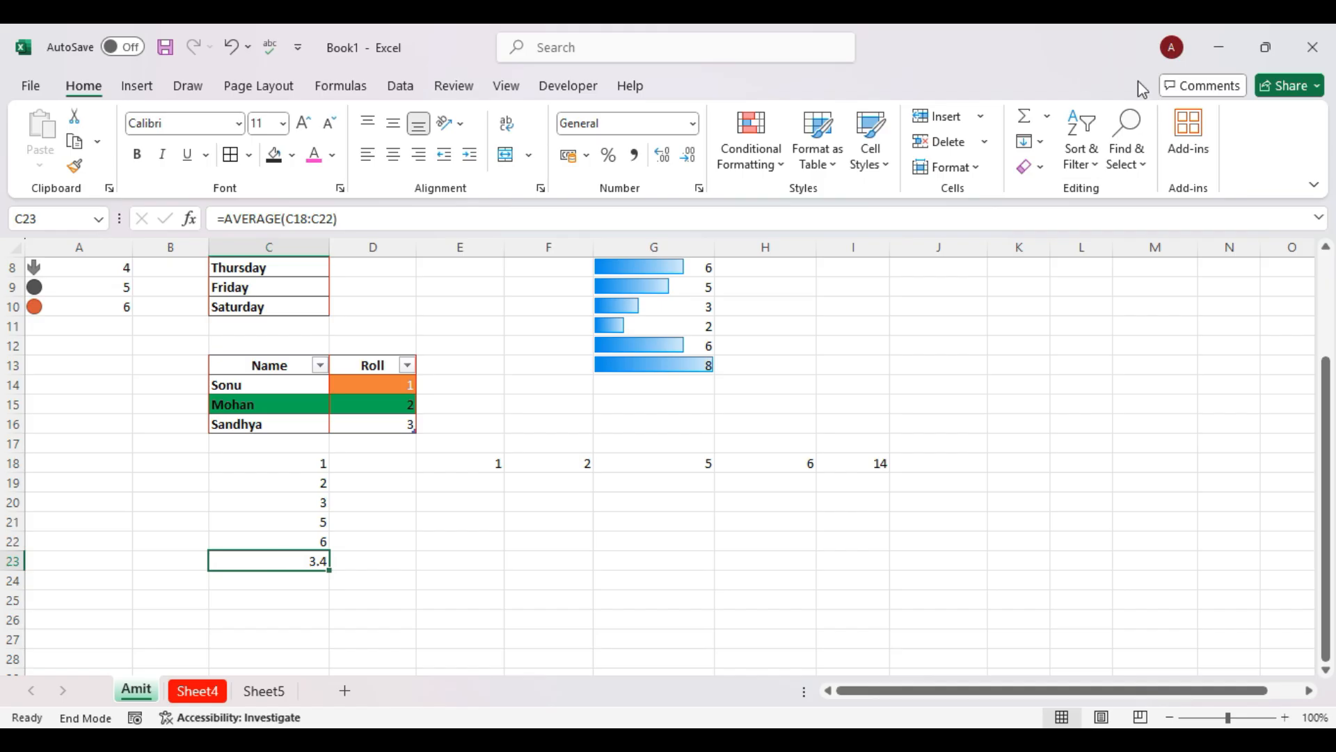
pyautogui.click(1047, 116)
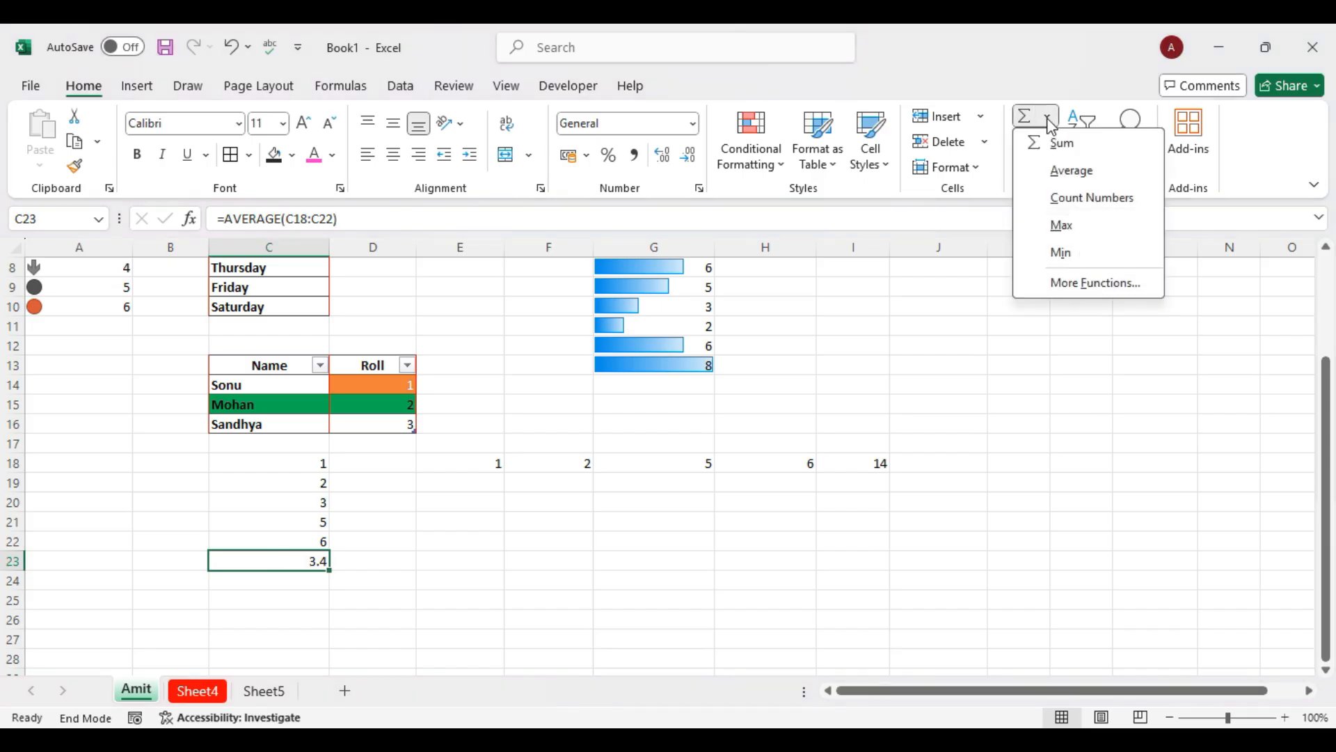
pyautogui.click(1065, 252)
pyautogui.press('Return')
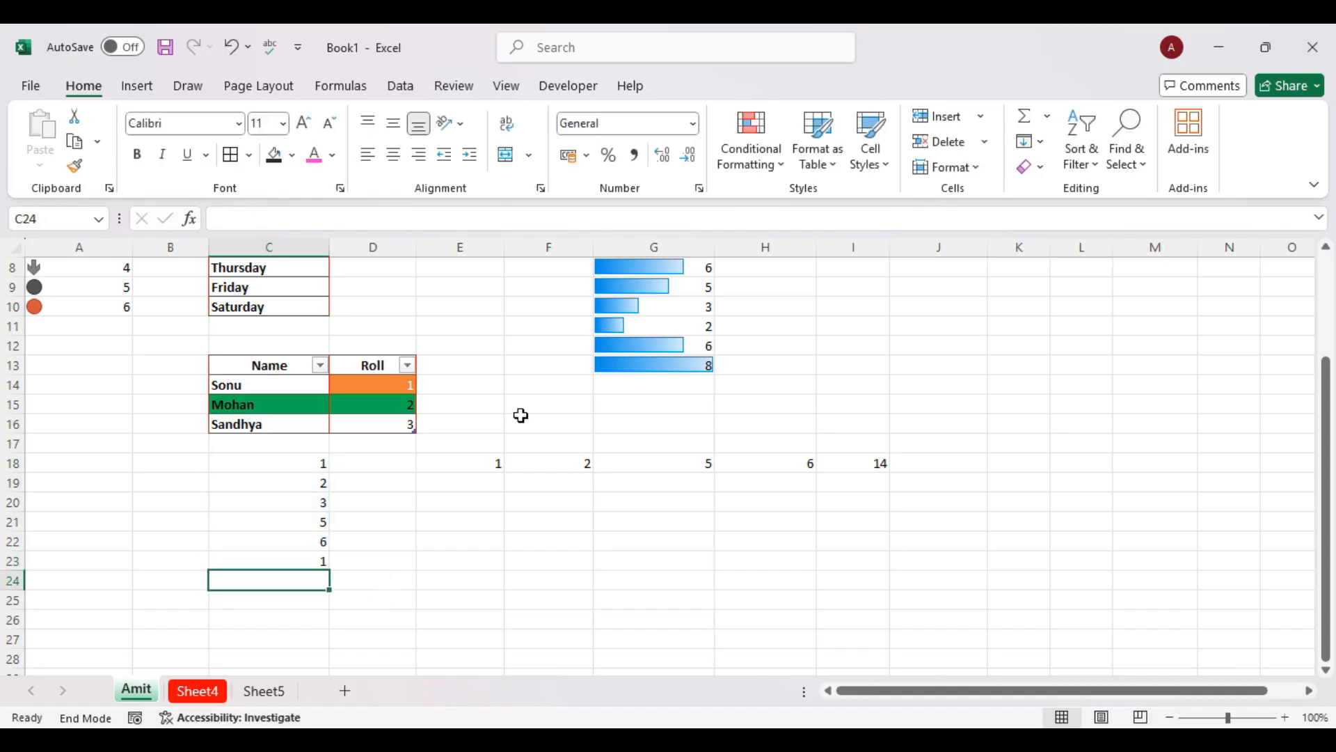
# Open the Function Arguments dialog for C23's MIN formula via More Functions.
pyautogui.moveTo(289, 462); pyautogui.dragTo(302, 512)
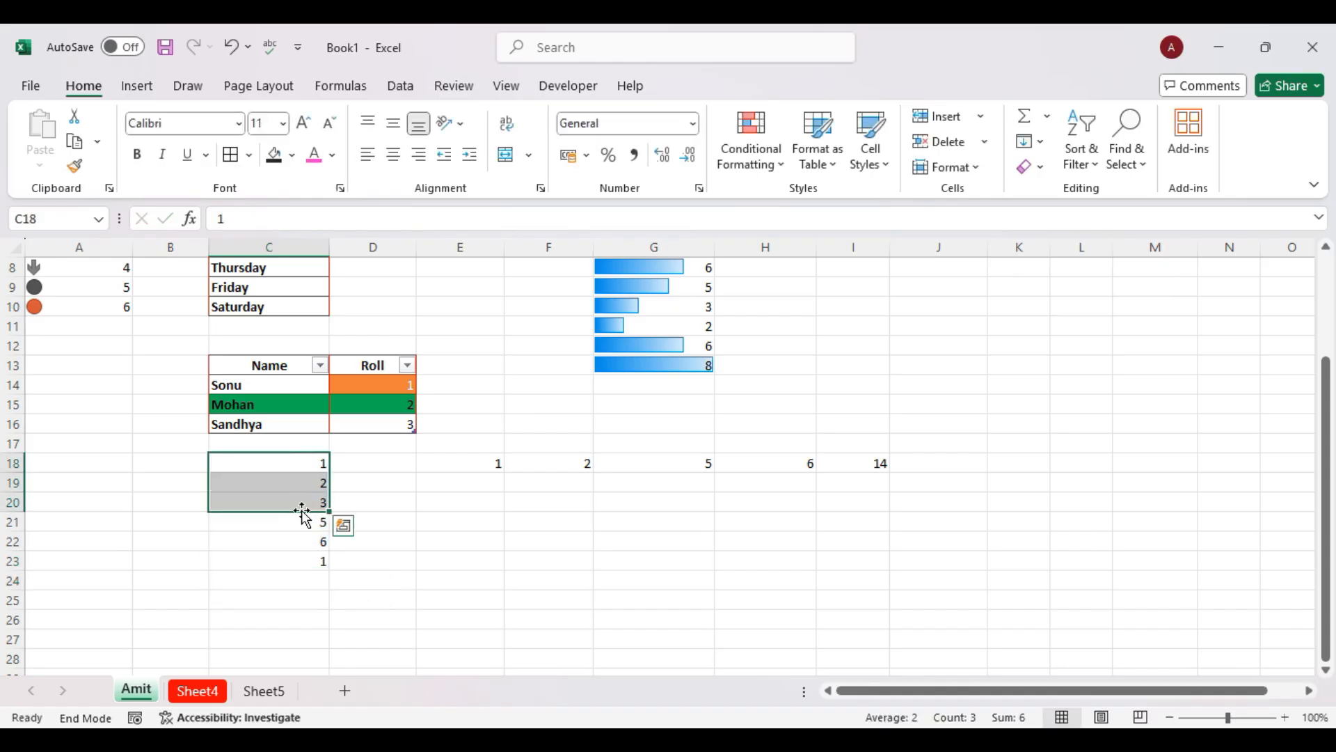
pyautogui.click(317, 560)
pyautogui.click(1046, 127)
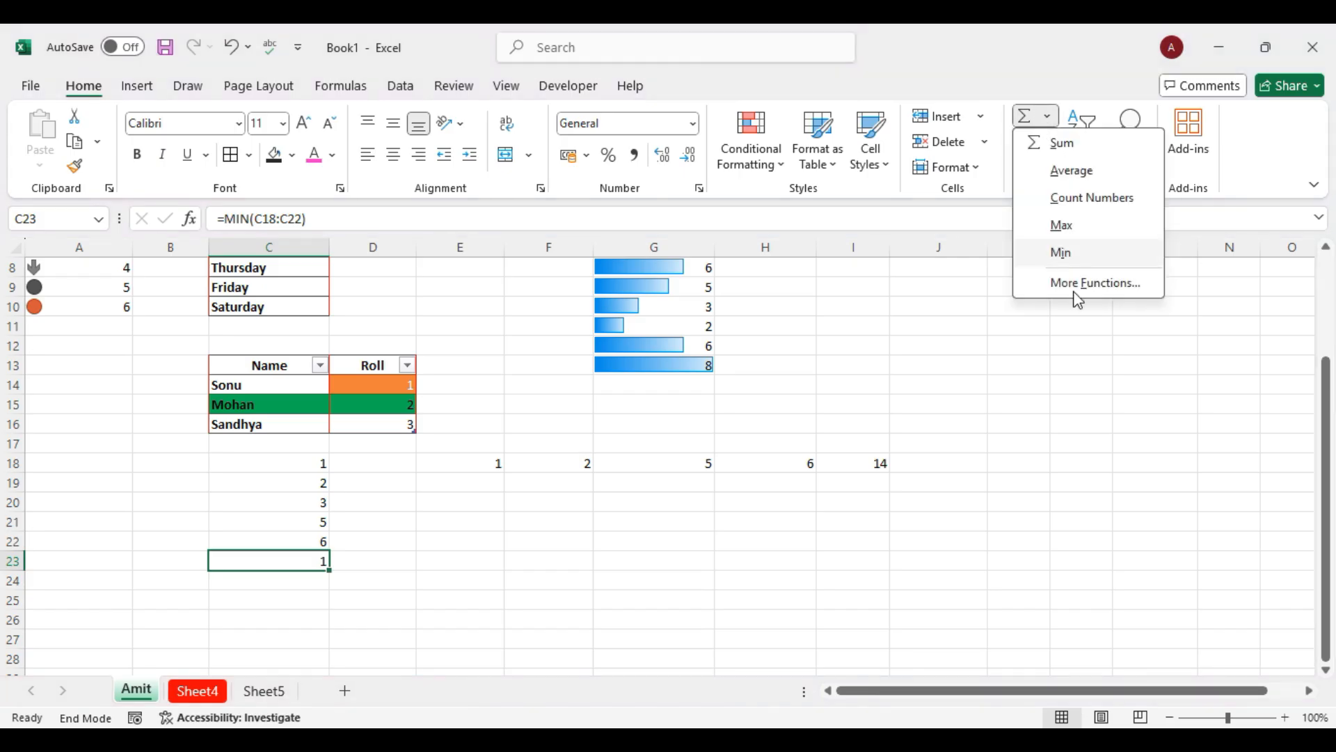
pyautogui.click(1089, 282)
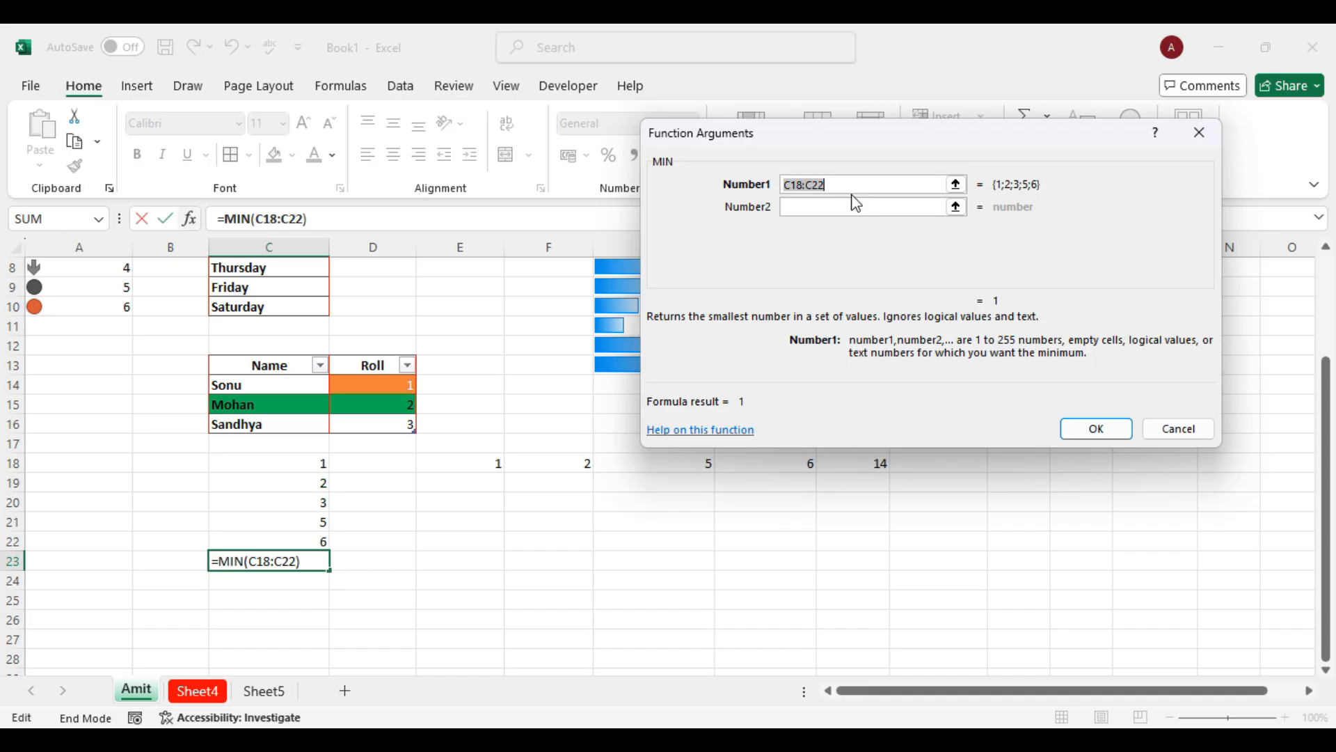
# Close the Function Arguments dialog, leaving =MIN(C18:C22) returning 1 in C23.
pyautogui.click(1170, 430)
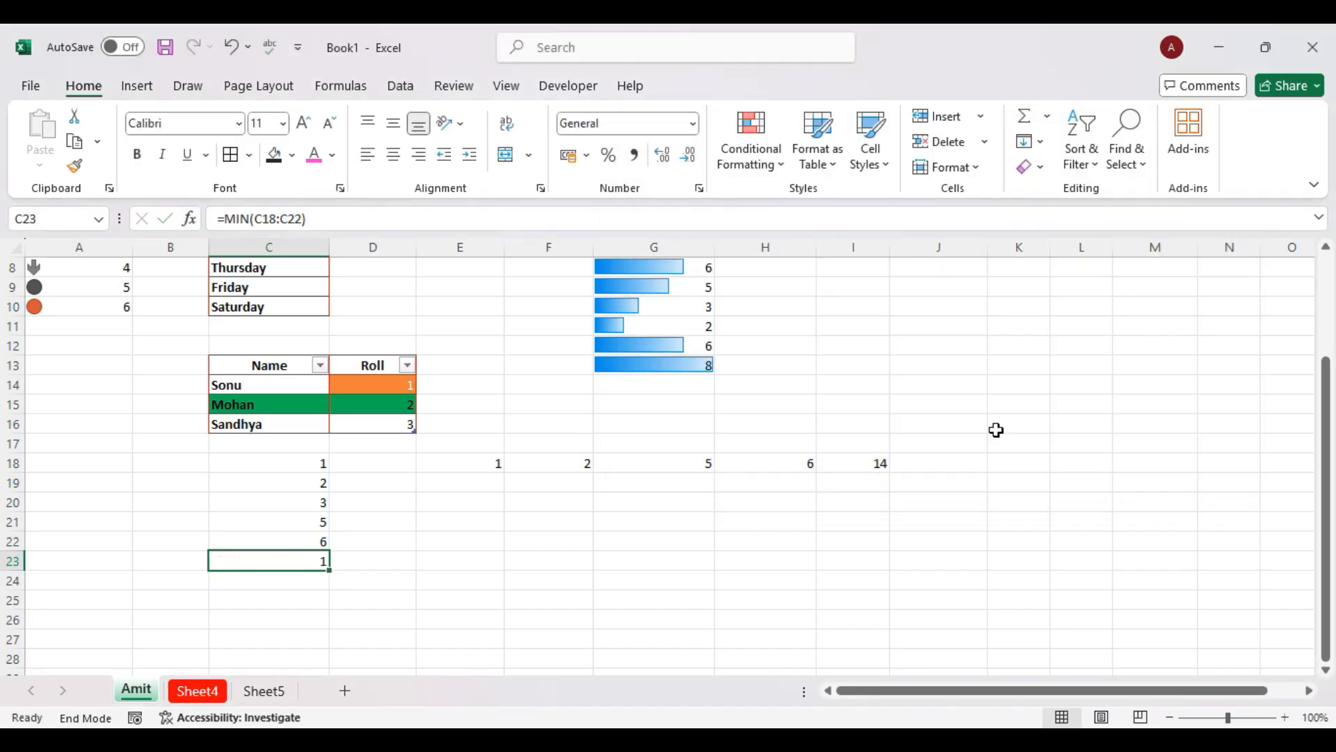
pyautogui.scroll(3, 1003, 418)
# Browse the AutoSum and Fill dropdown lists, then select cell G18.
pyautogui.click(1049, 117)
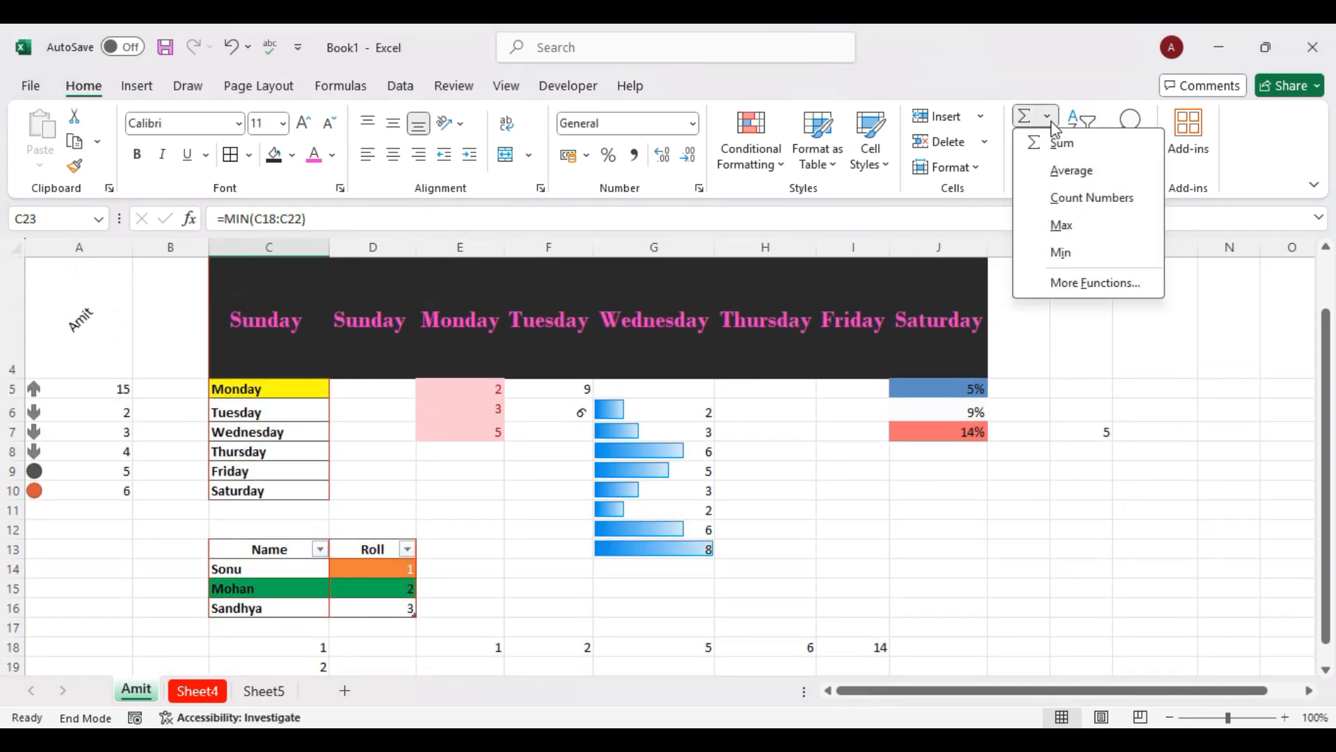
pyautogui.click(1053, 125)
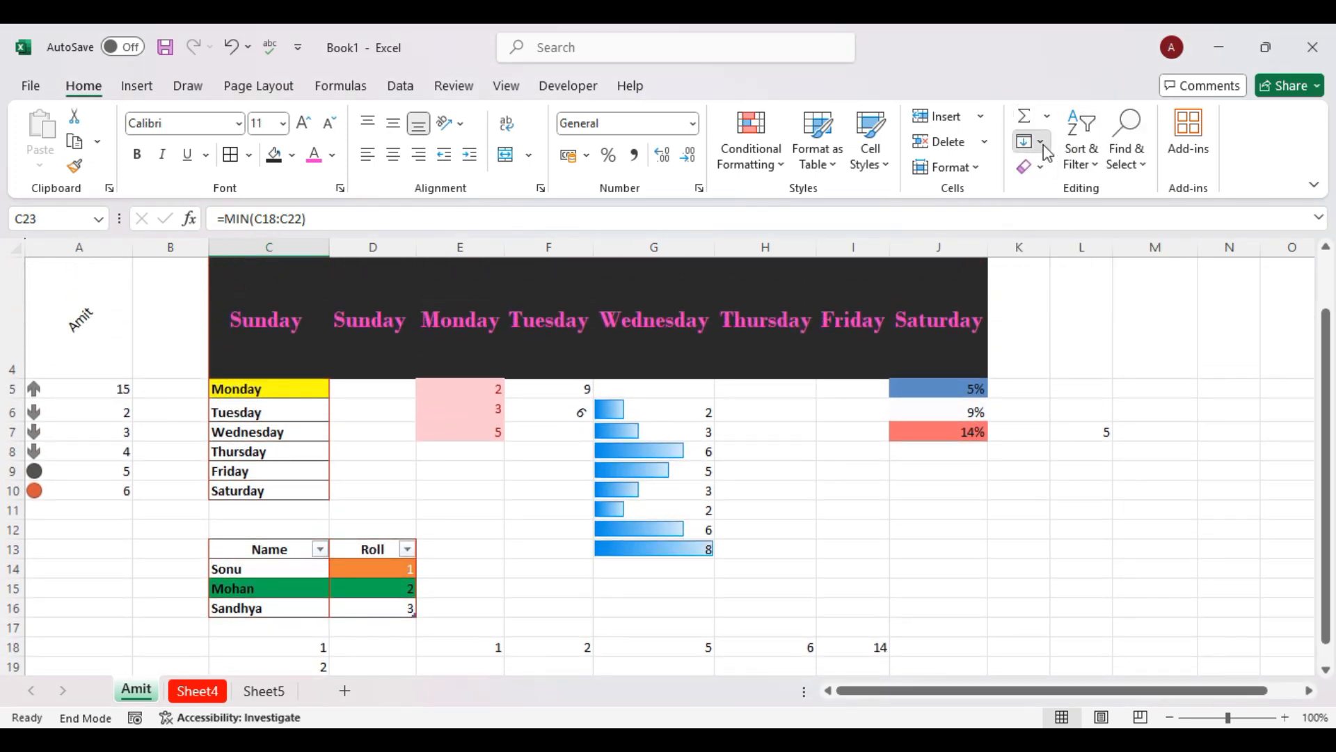
pyautogui.click(1044, 144)
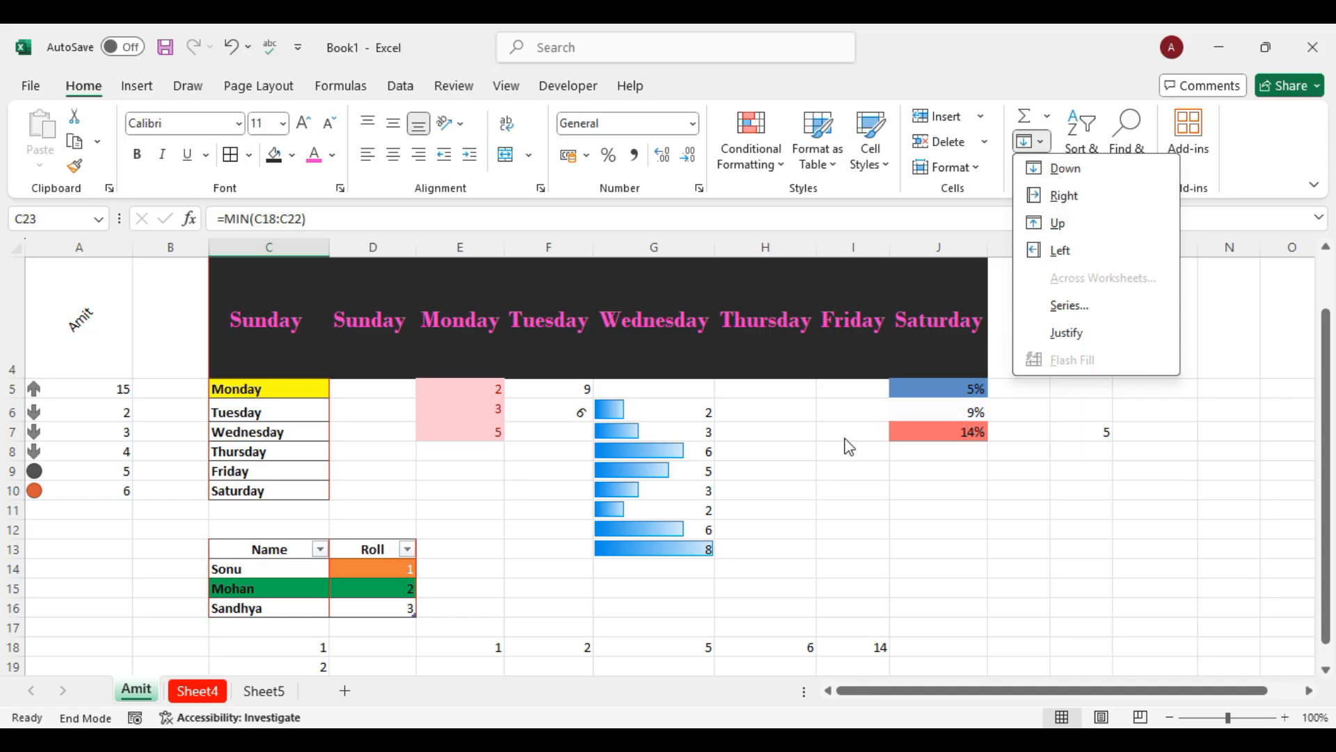
pyautogui.scroll(-1, 833, 452)
pyautogui.scroll(-1, 833, 453)
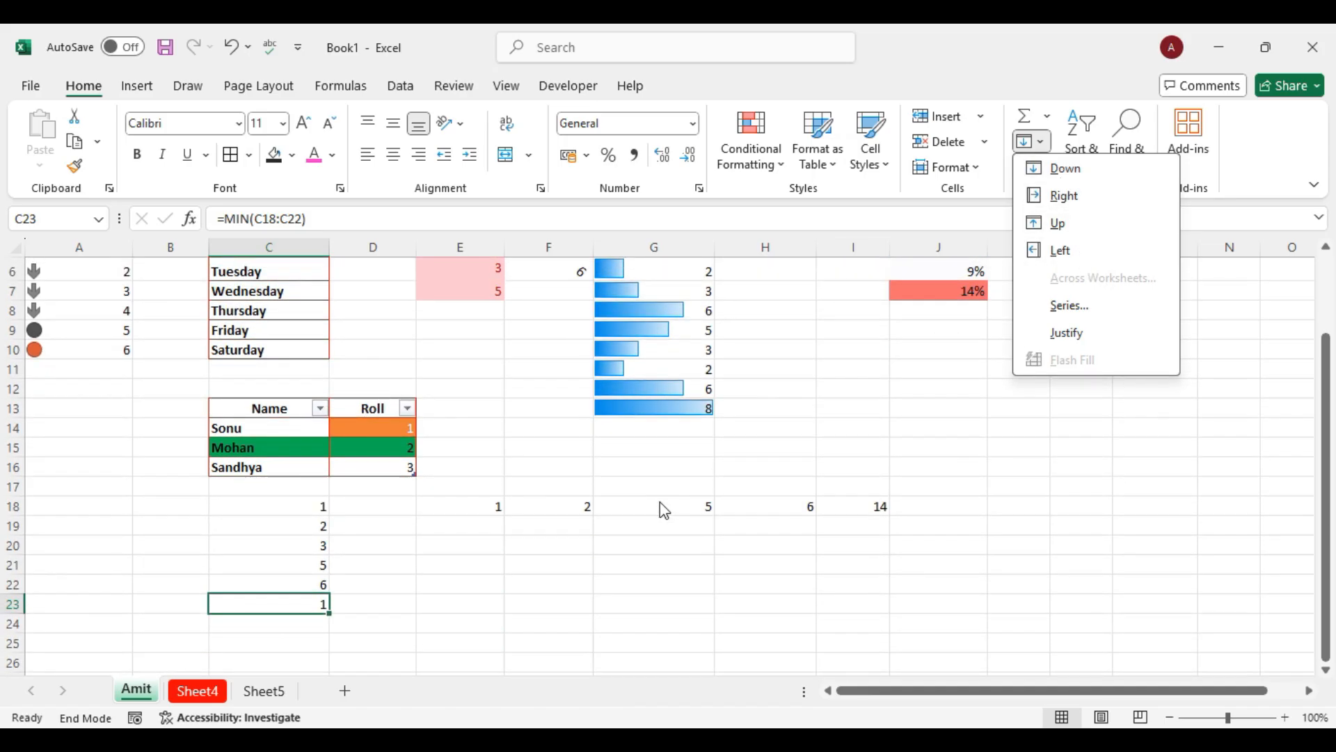
pyautogui.click(664, 510)
pyautogui.click(710, 502)
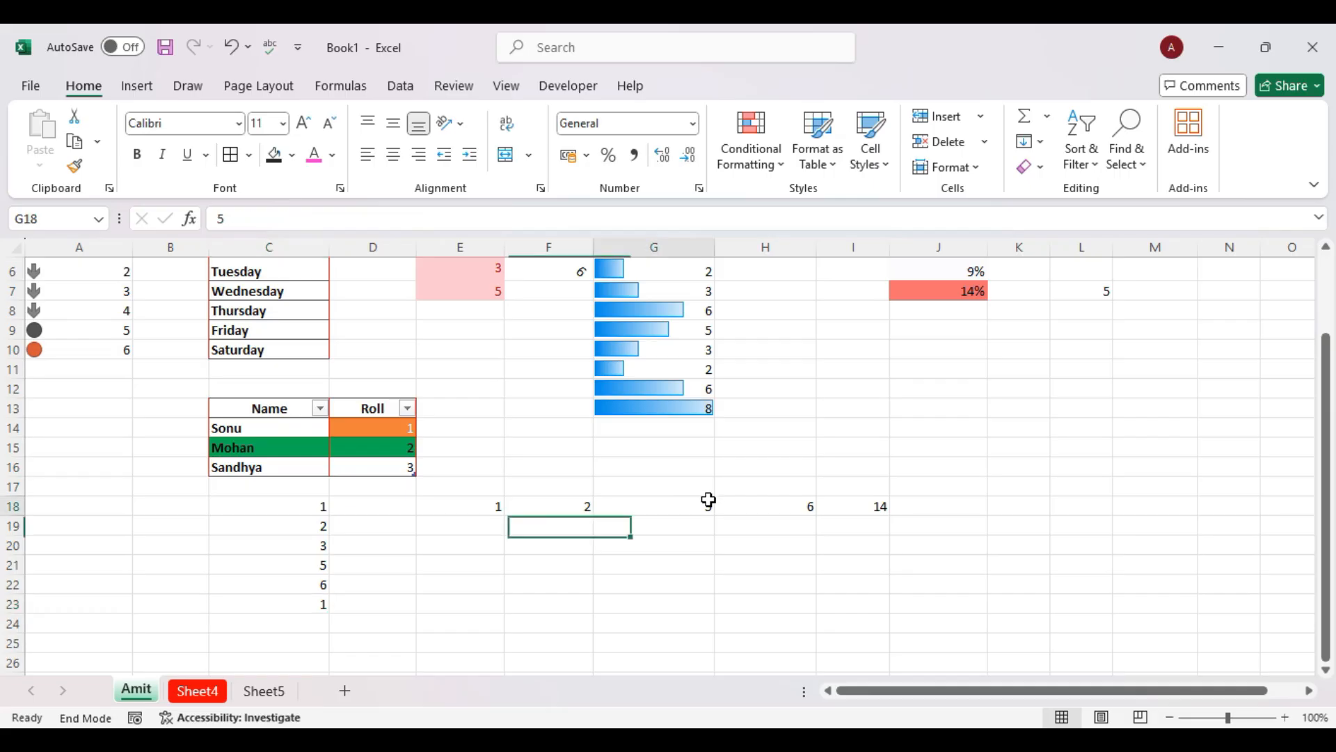
# Try filling G18 up from the cell below, then undo to restore its 5.
pyautogui.click(1035, 144)
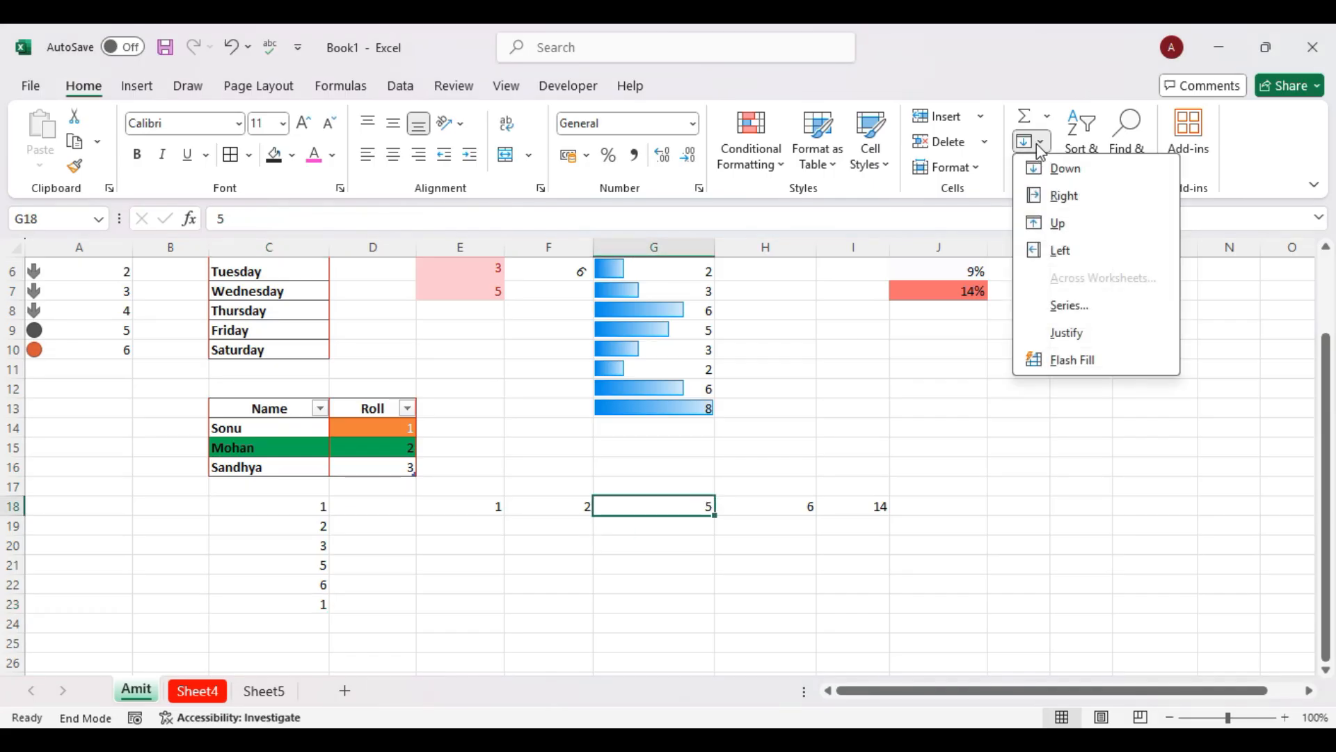
pyautogui.click(1068, 228)
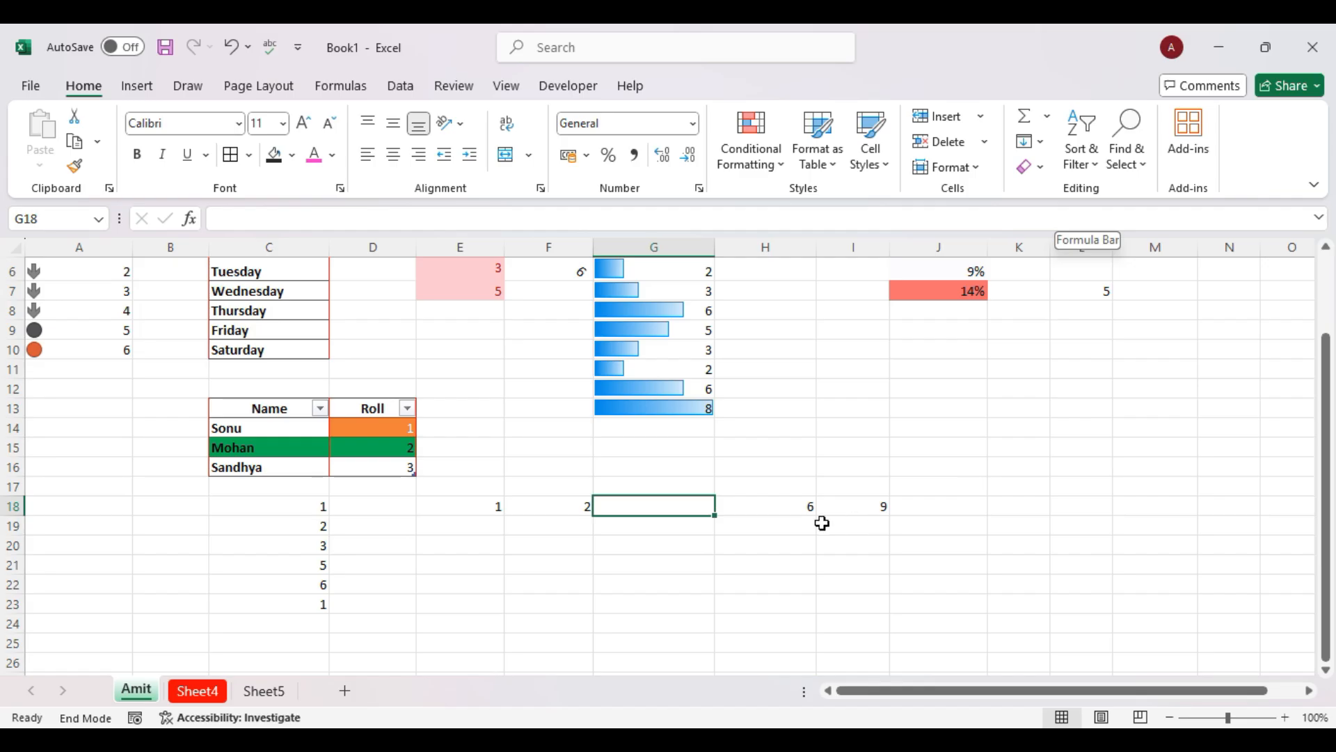
pyautogui.scroll(1, 822, 522)
pyautogui.scroll(2, 822, 522)
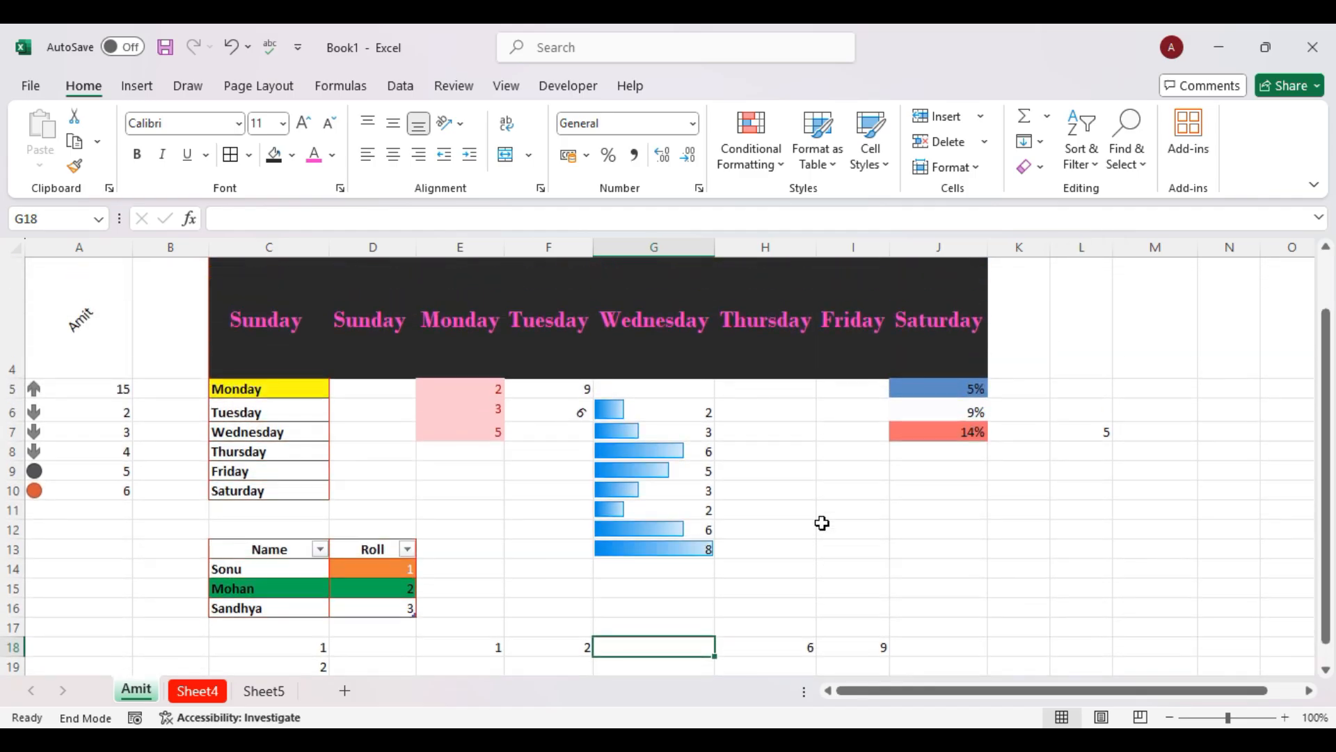
pyautogui.scroll(-4, 822, 522)
pyautogui.scroll(2, 822, 514)
pyautogui.hotkey('ctrl', 'z')
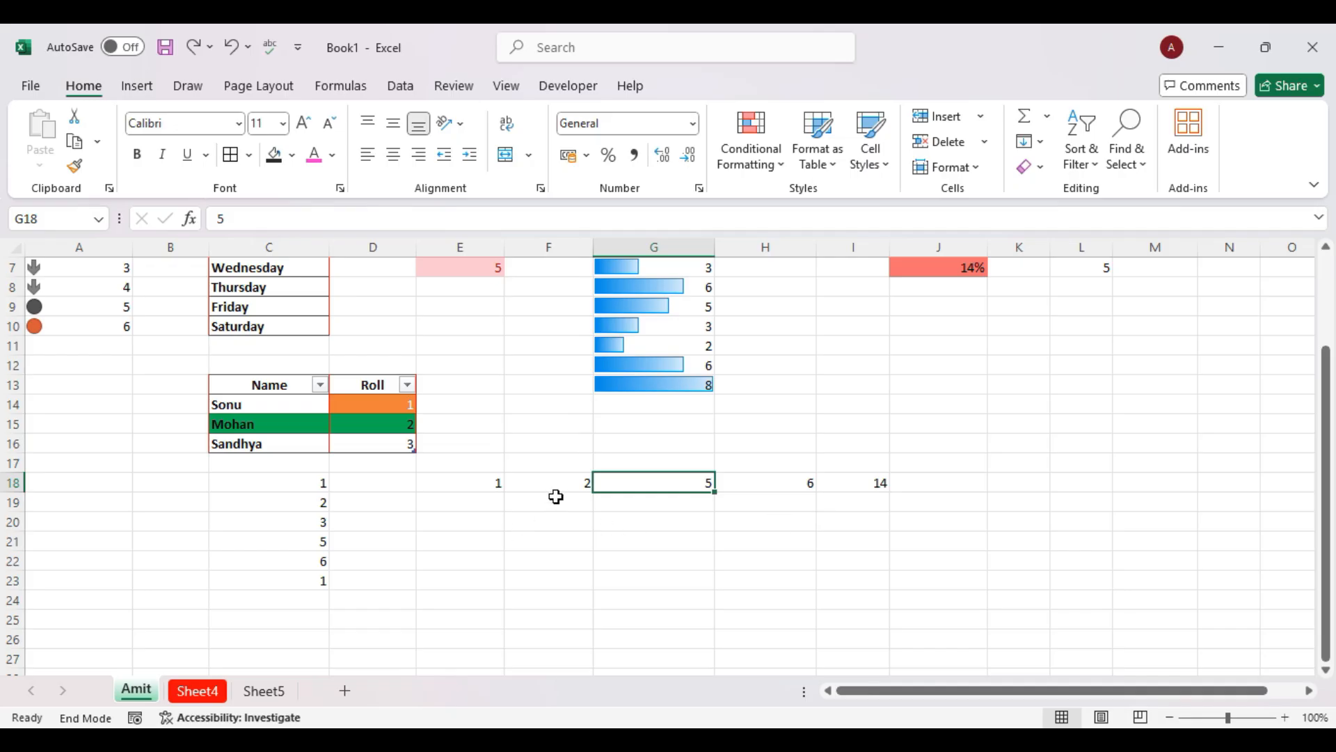
# Fill G18 down from the empty cell above, blanking it so the row total drops to 9.
pyautogui.click(1031, 141)
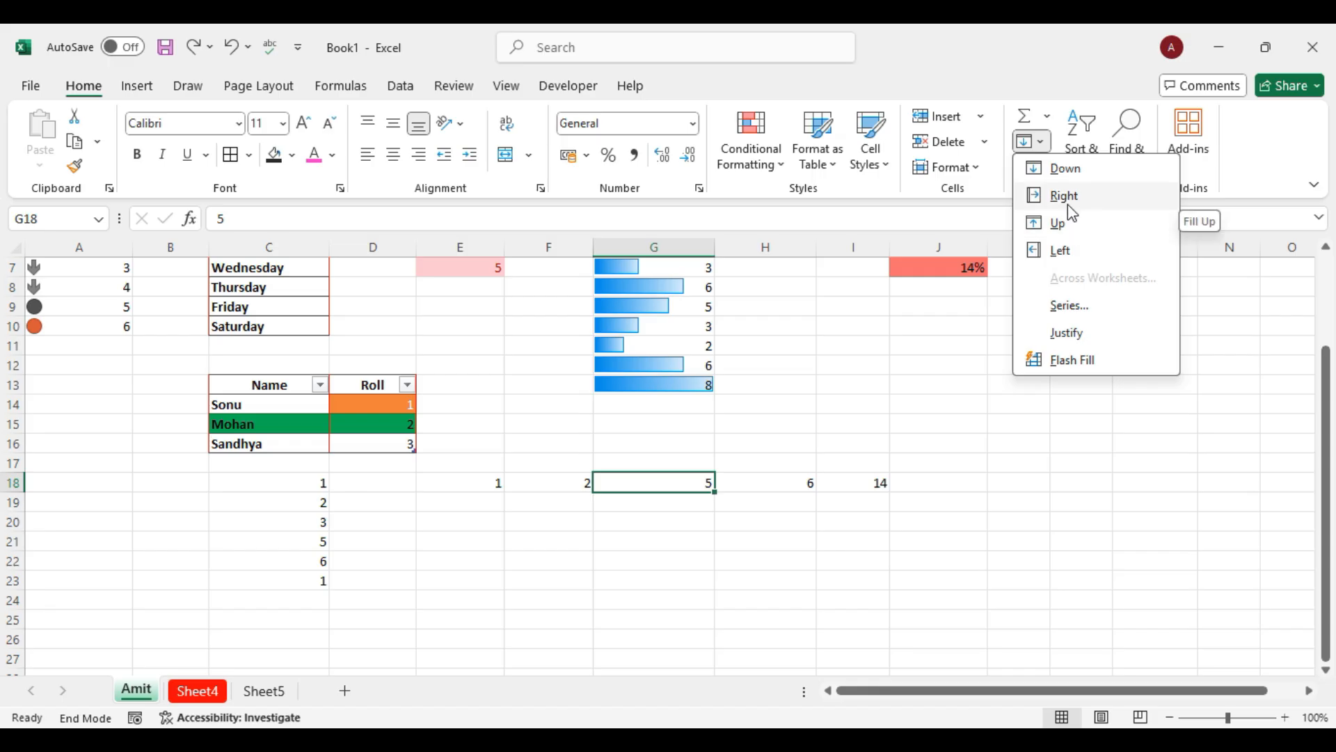
pyautogui.click(1058, 170)
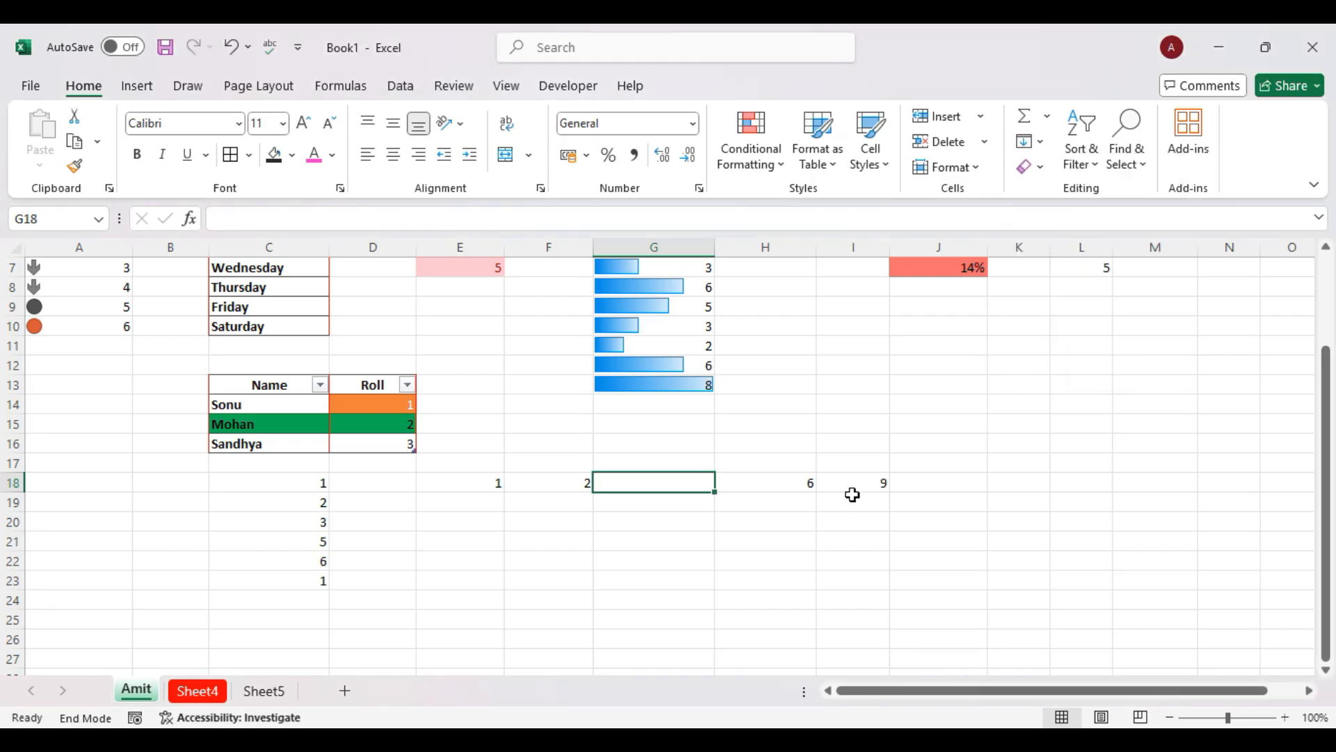
pyautogui.scroll(-2, 852, 494)
pyautogui.scroll(1, 355, 483)
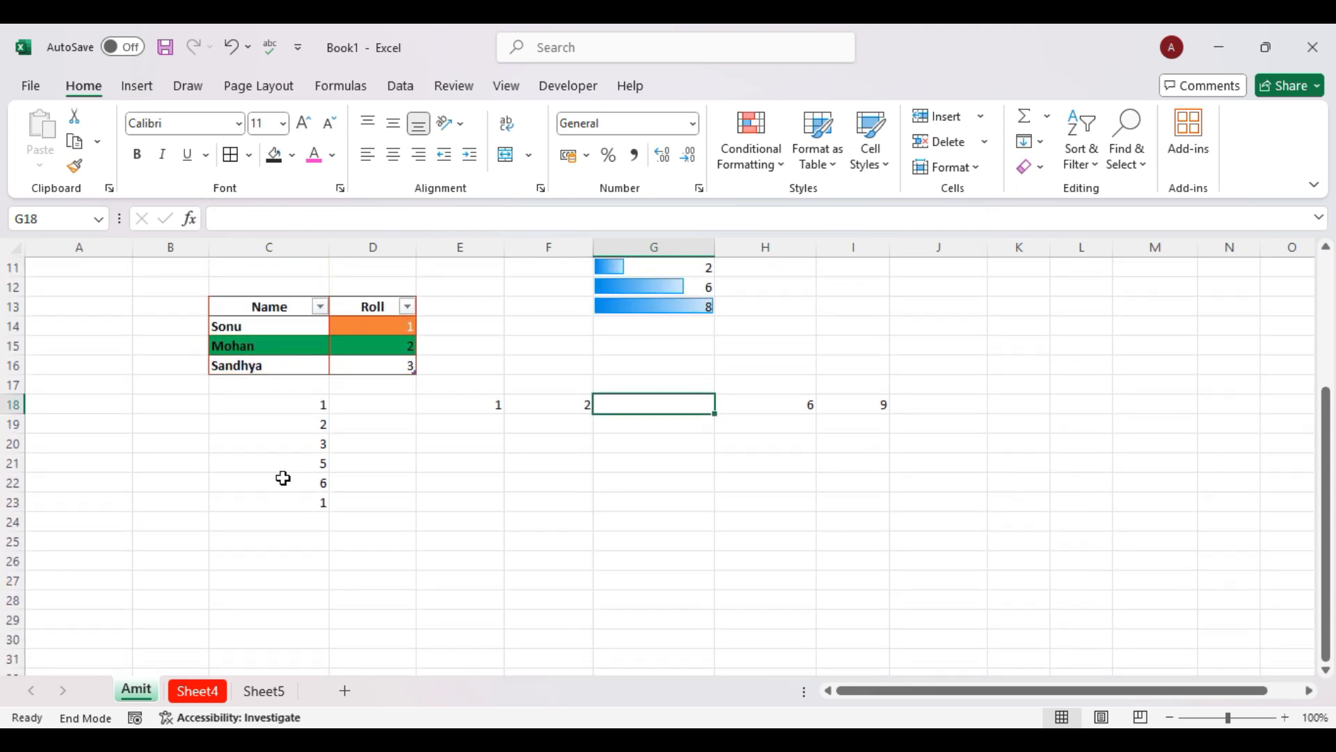
# Fill C22 down from C21 so it shows 5 instead of 6.
pyautogui.click(283, 481)
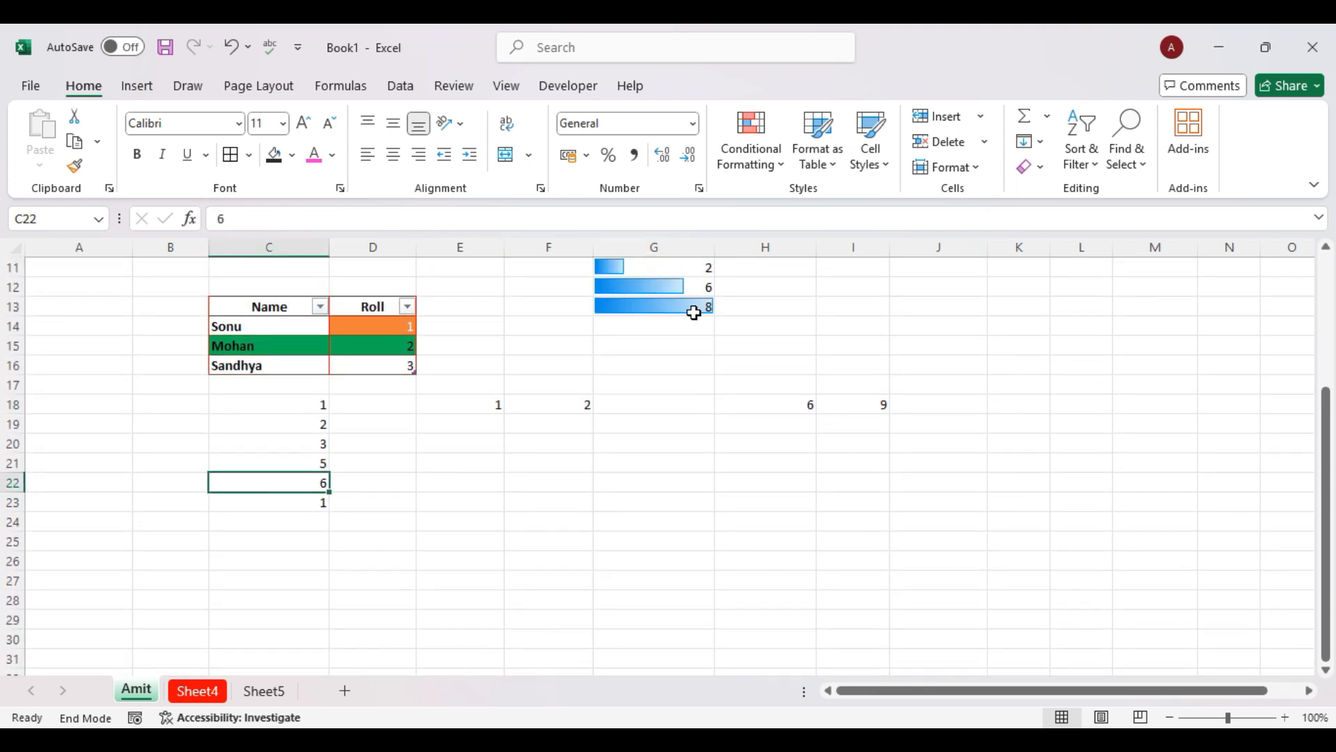
pyautogui.click(1040, 143)
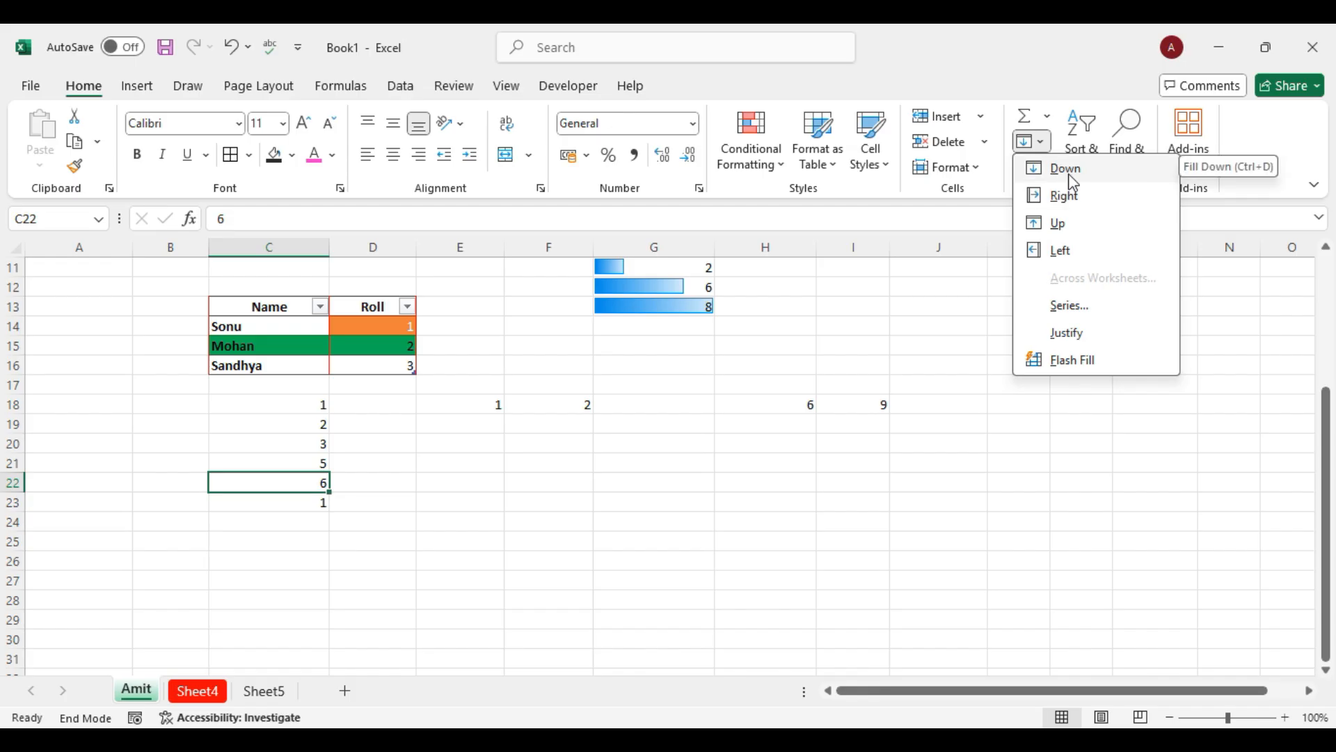
pyautogui.click(1073, 182)
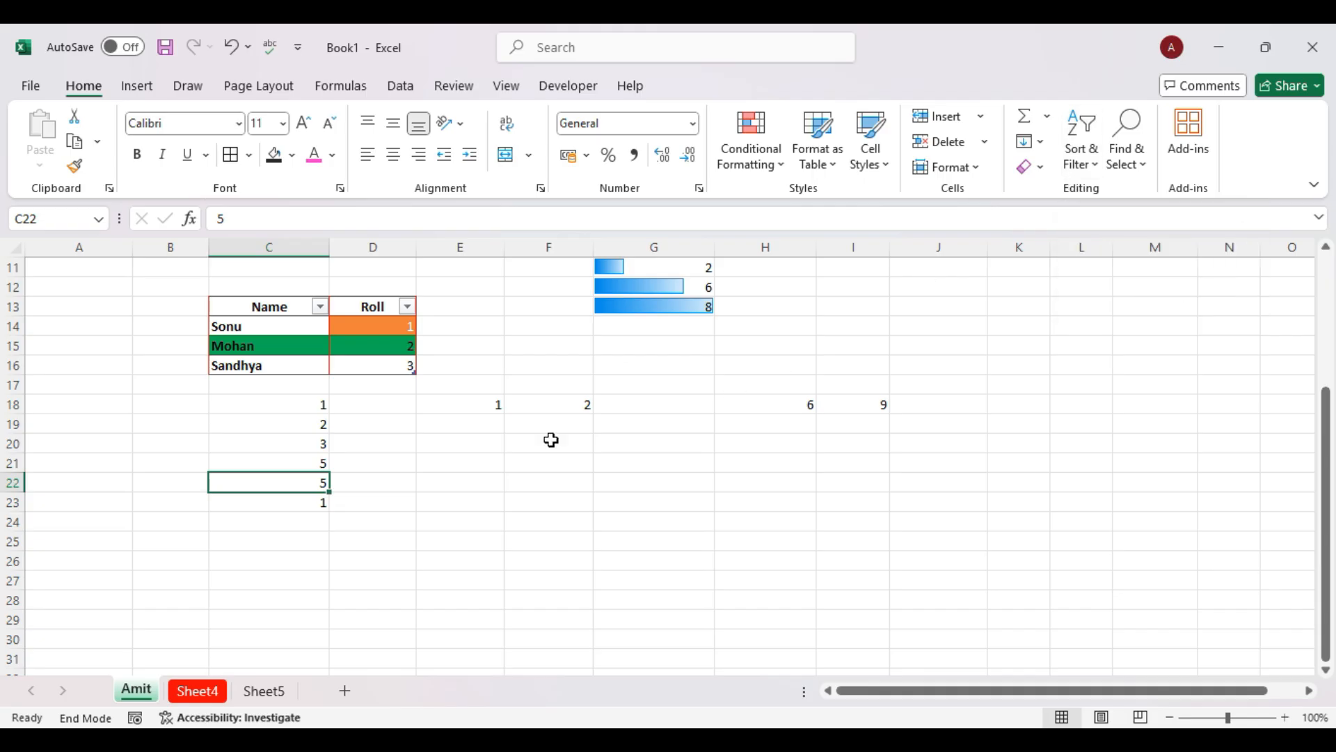
pyautogui.click(317, 456)
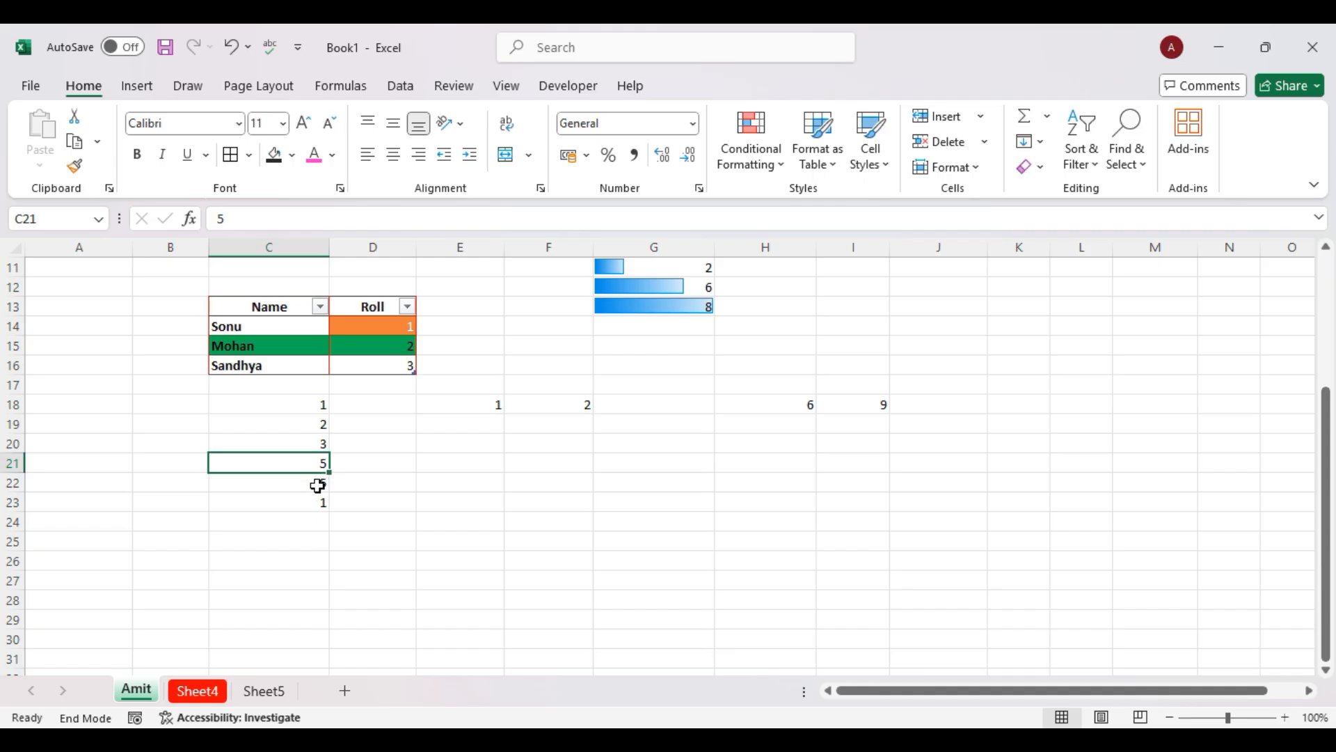
pyautogui.click(661, 405)
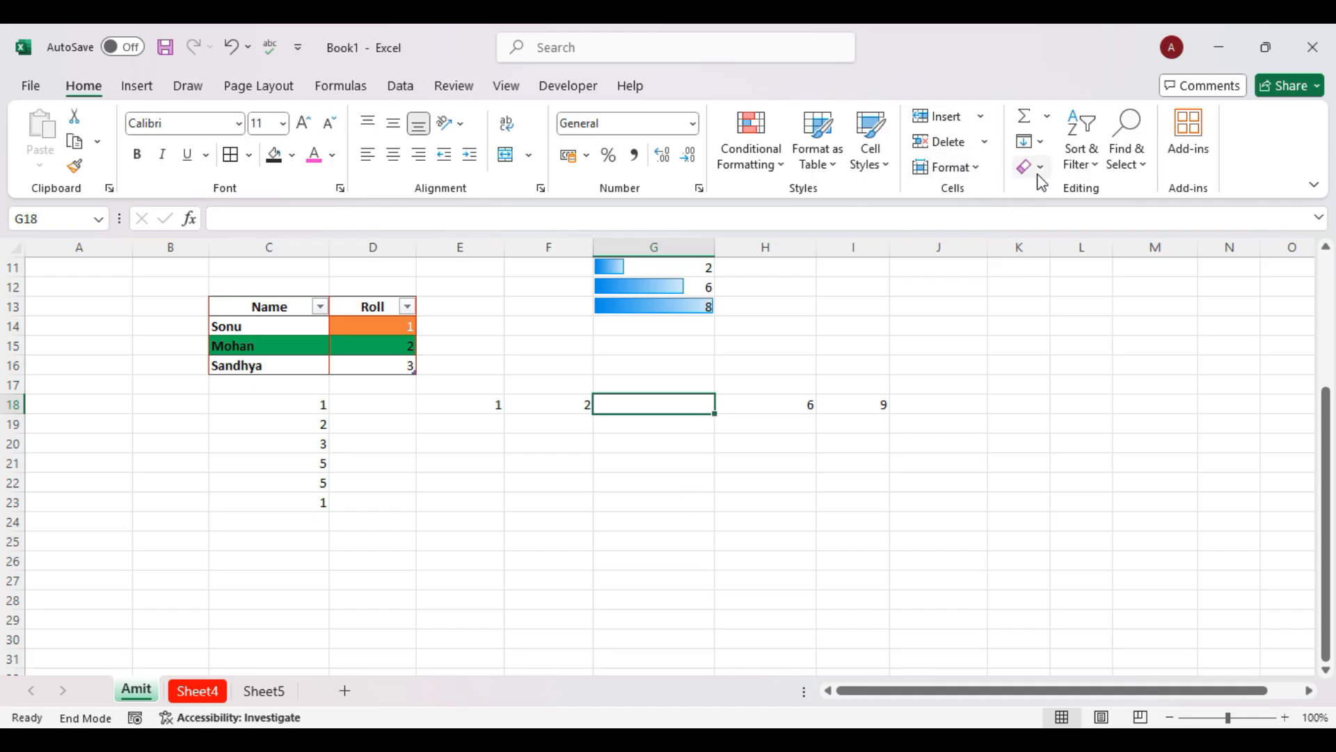
# Run Fill > Series on G18 with the type switched to Growth and back to Linear.
pyautogui.click(1043, 141)
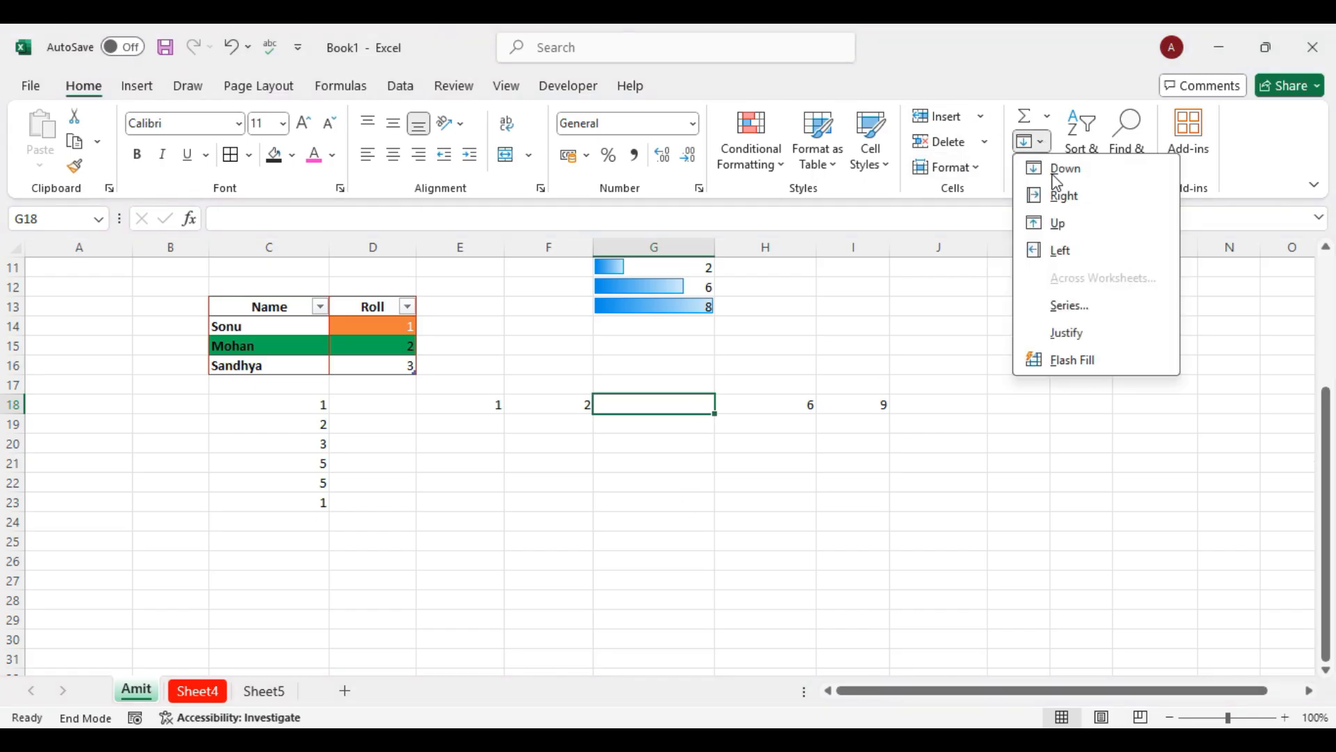
pyautogui.click(1075, 309)
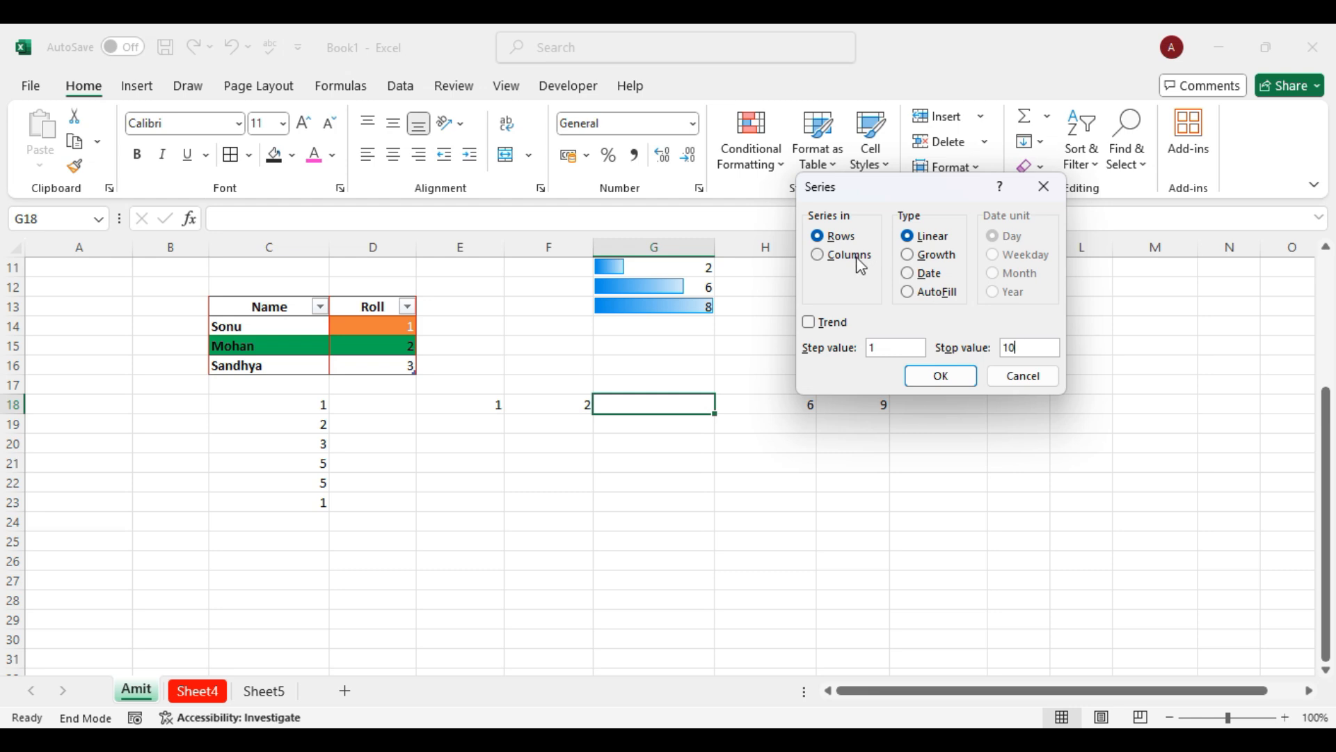
pyautogui.click(908, 256)
pyautogui.click(908, 236)
pyautogui.click(938, 377)
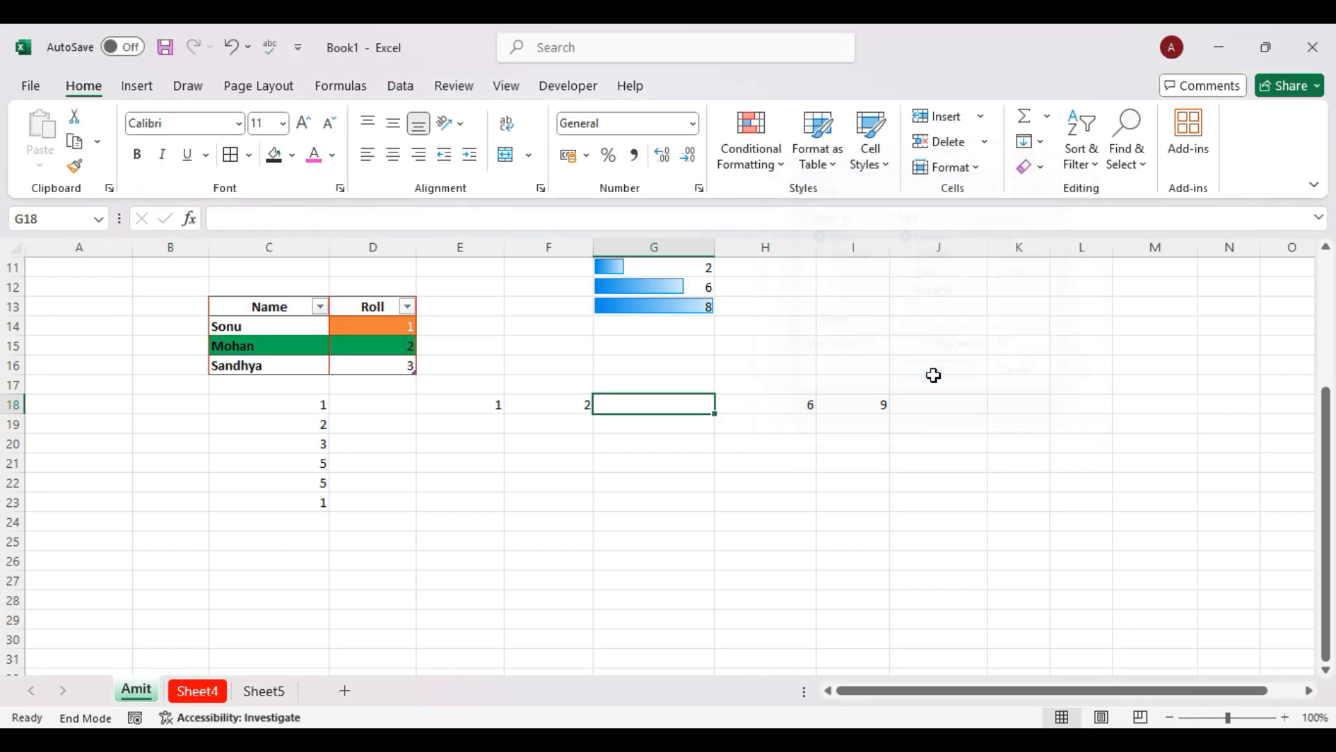
# Copy G18 down to row 26, undo it, and re-enter 1 in G18.
pyautogui.moveTo(715, 413); pyautogui.dragTo(715, 574)
pyautogui.click(682, 403)
pyautogui.hotkey('ctrl', 'z')
pyautogui.write('1')
pyautogui.press('Return')
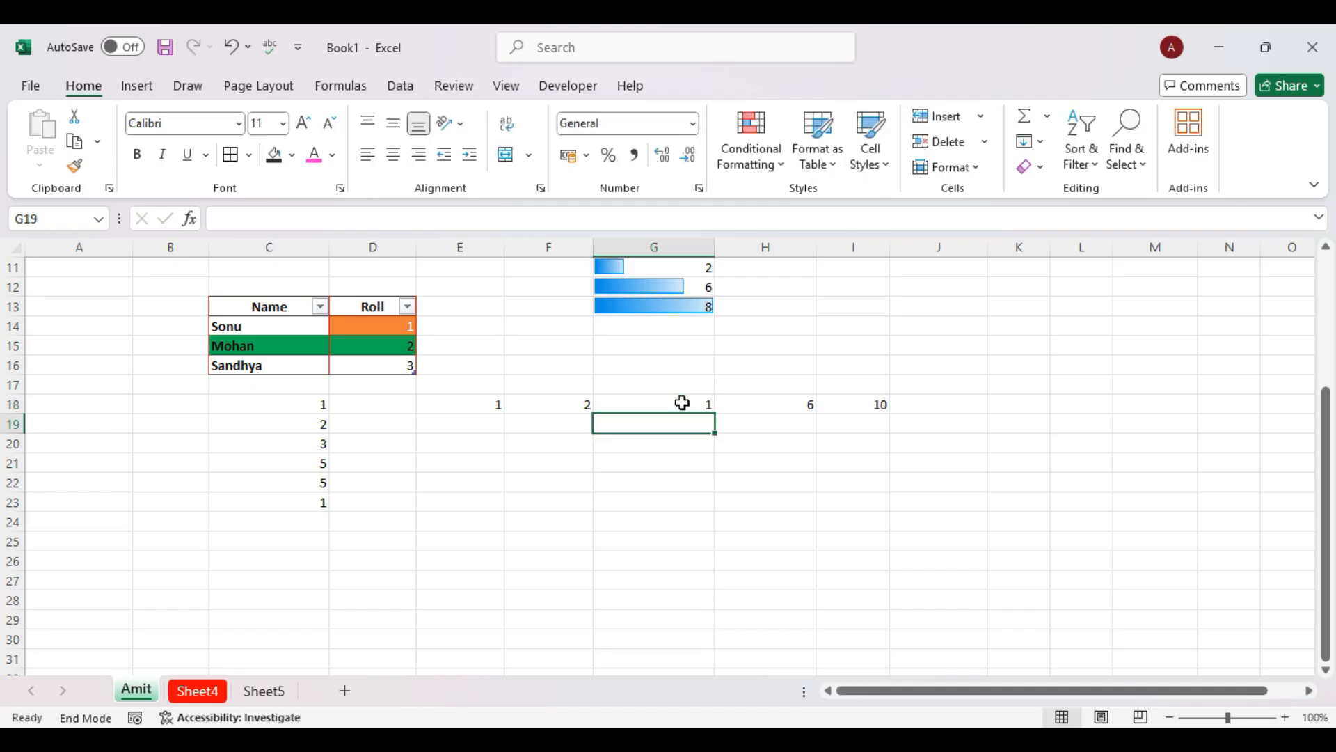
# Copy G18's 1 down through G26 with the fill handle.
pyautogui.moveTo(677, 402); pyautogui.dragTo(711, 575)
pyautogui.click(700, 404)
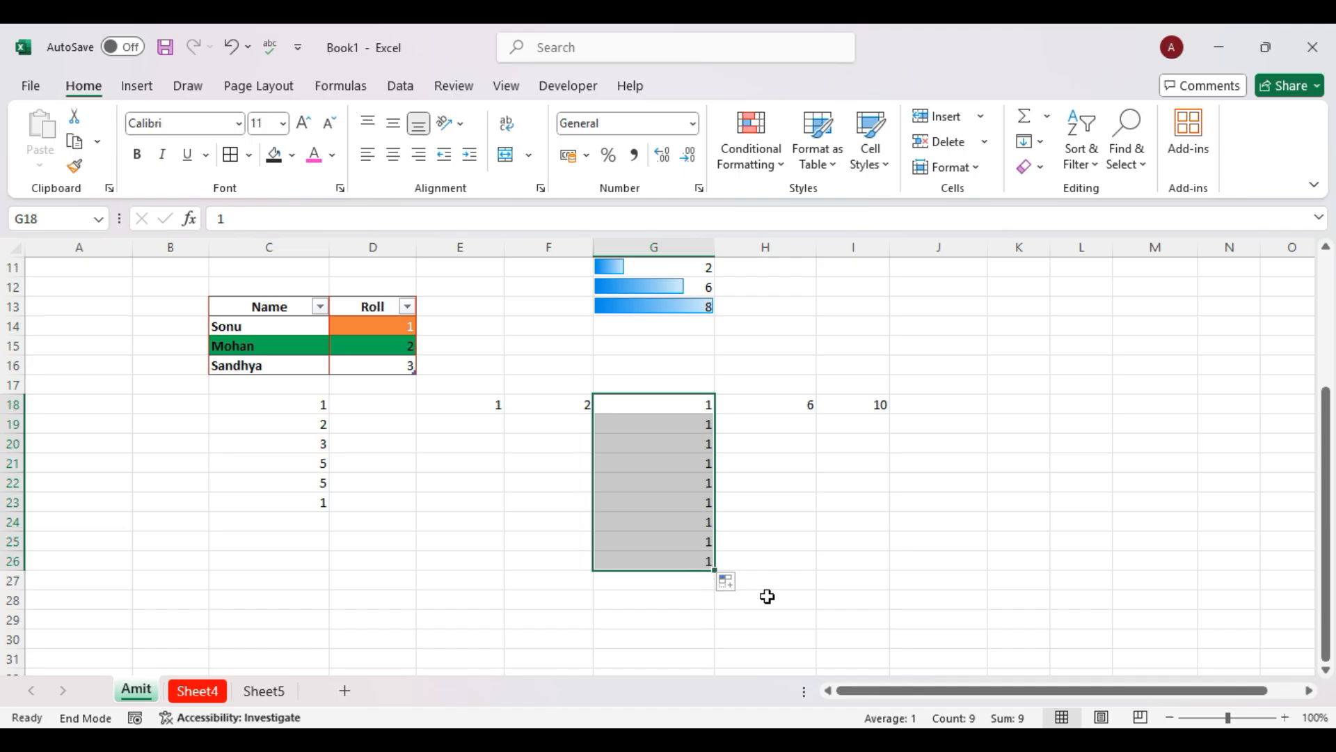
pyautogui.click(695, 406)
pyautogui.moveTo(716, 415); pyautogui.dragTo(717, 572)
# Apply a Growth series to G18:G26 via Fill > Series.
pyautogui.click(1038, 142)
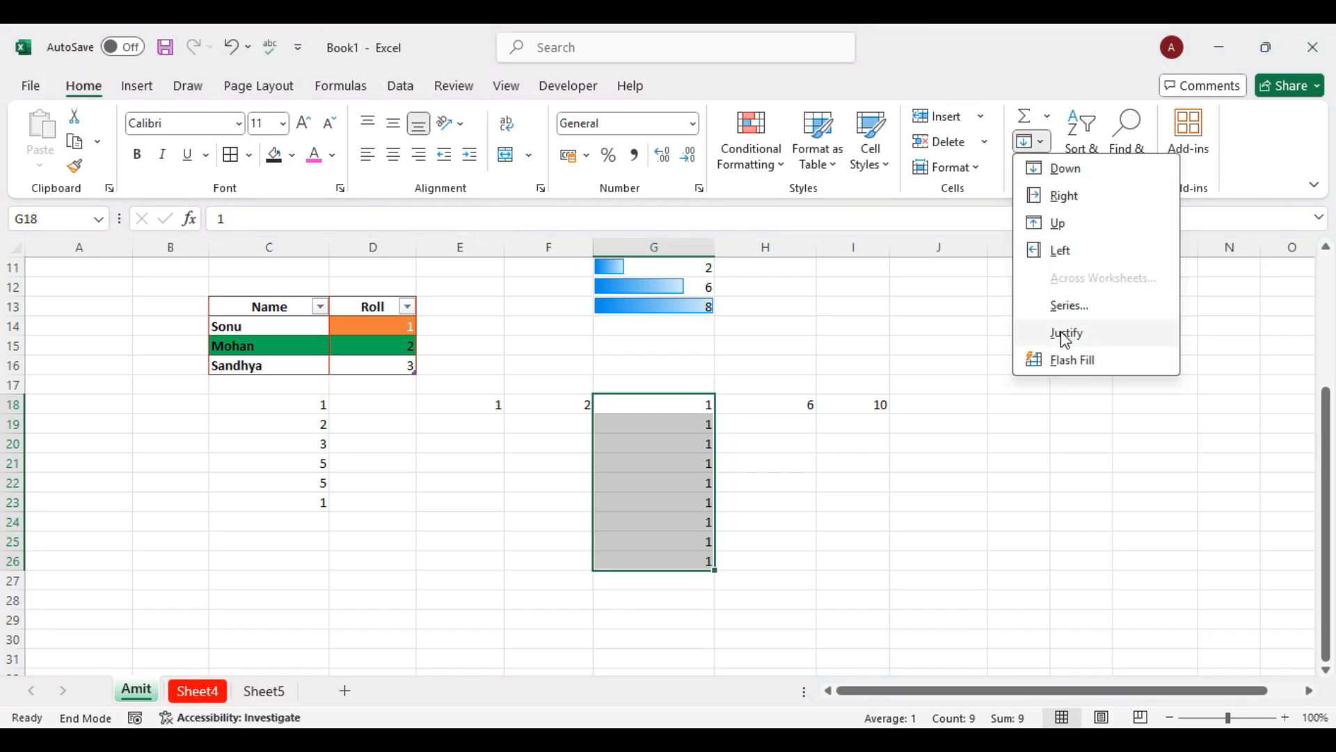
pyautogui.click(1067, 305)
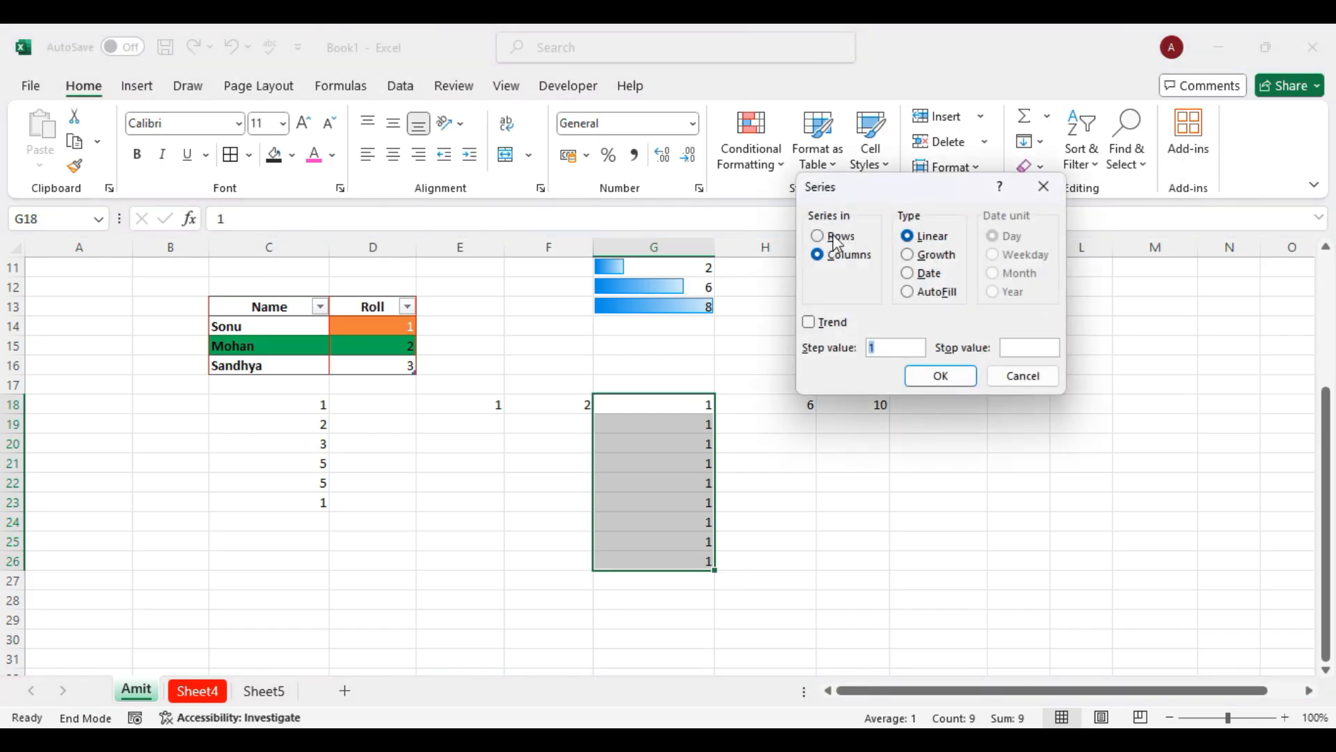
pyautogui.click(920, 256)
pyautogui.click(940, 376)
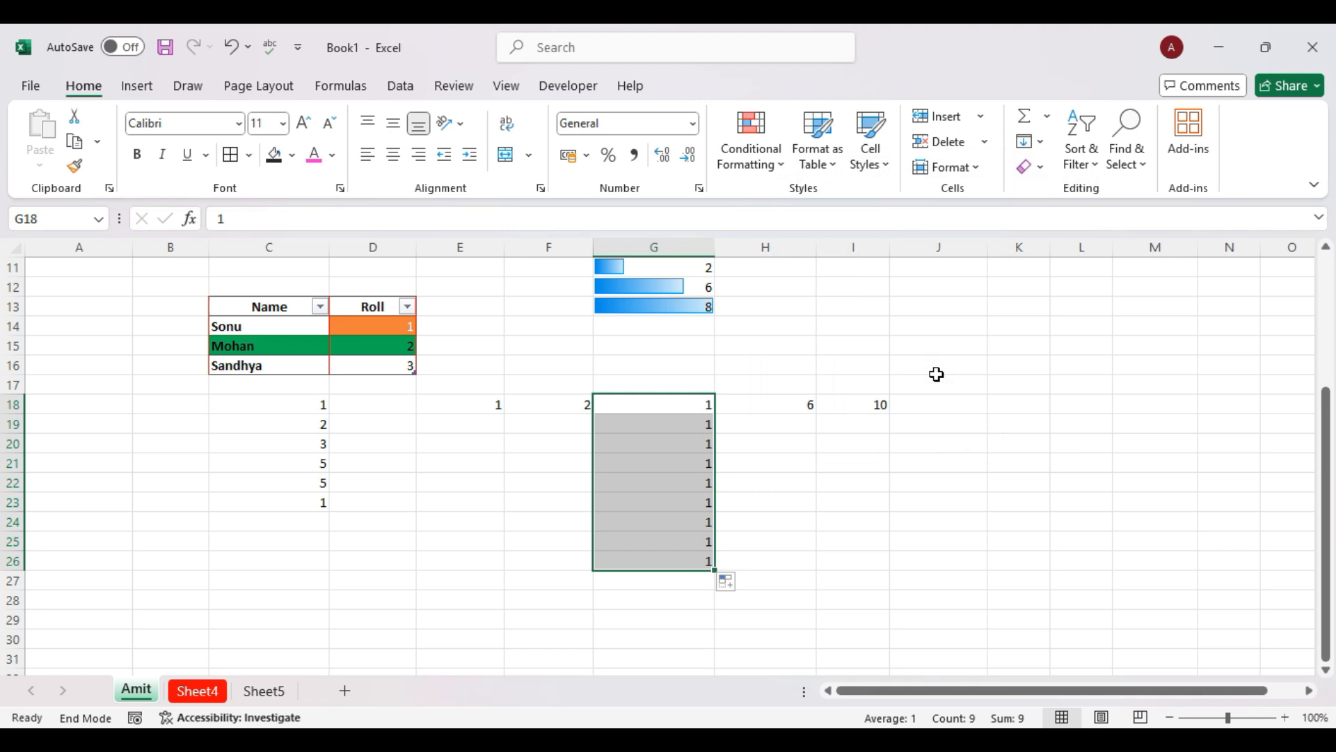
pyautogui.click(977, 168)
# Apply a Growth series with the Trend option turned on to column G.
pyautogui.click(1038, 143)
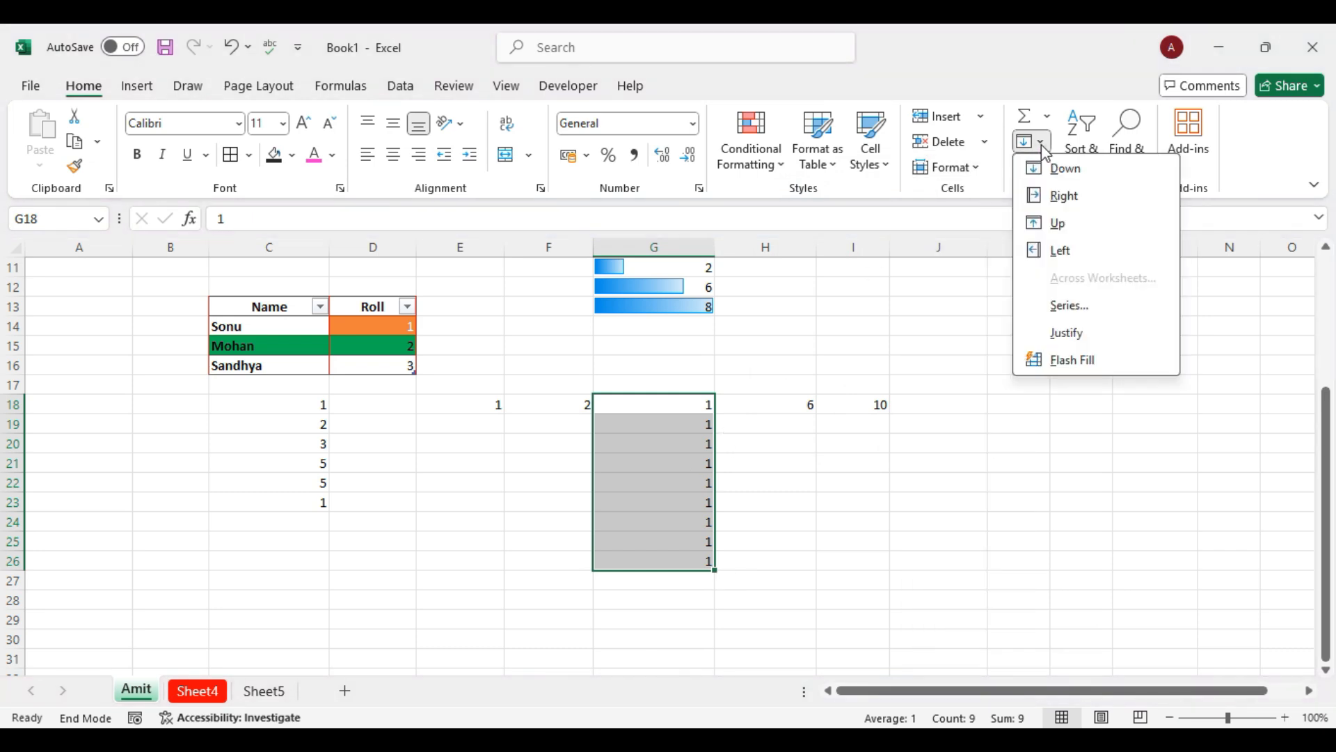
pyautogui.click(1071, 306)
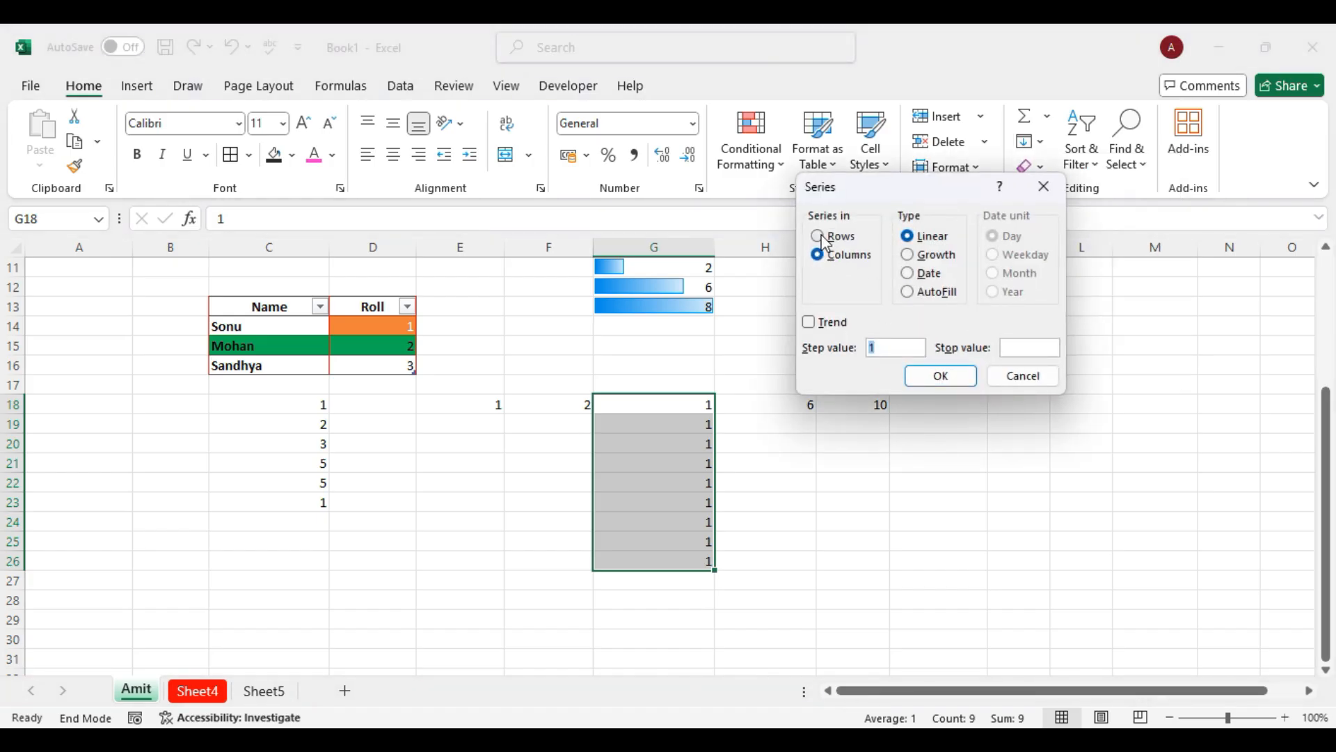
pyautogui.click(915, 258)
pyautogui.click(890, 348)
pyautogui.click(811, 324)
pyautogui.click(942, 376)
# Enter 2 in G19 beneath the 1 and select G18:G19.
pyautogui.click(706, 399)
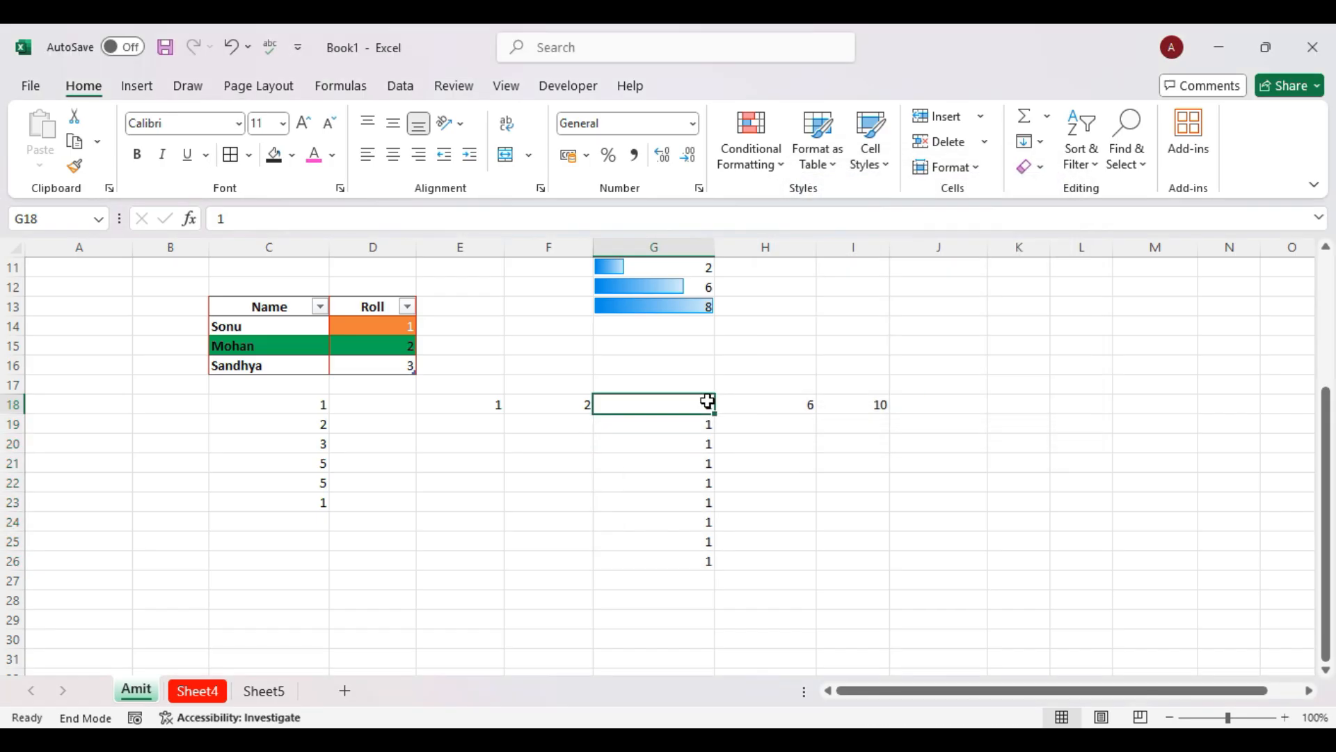
pyautogui.click(699, 418)
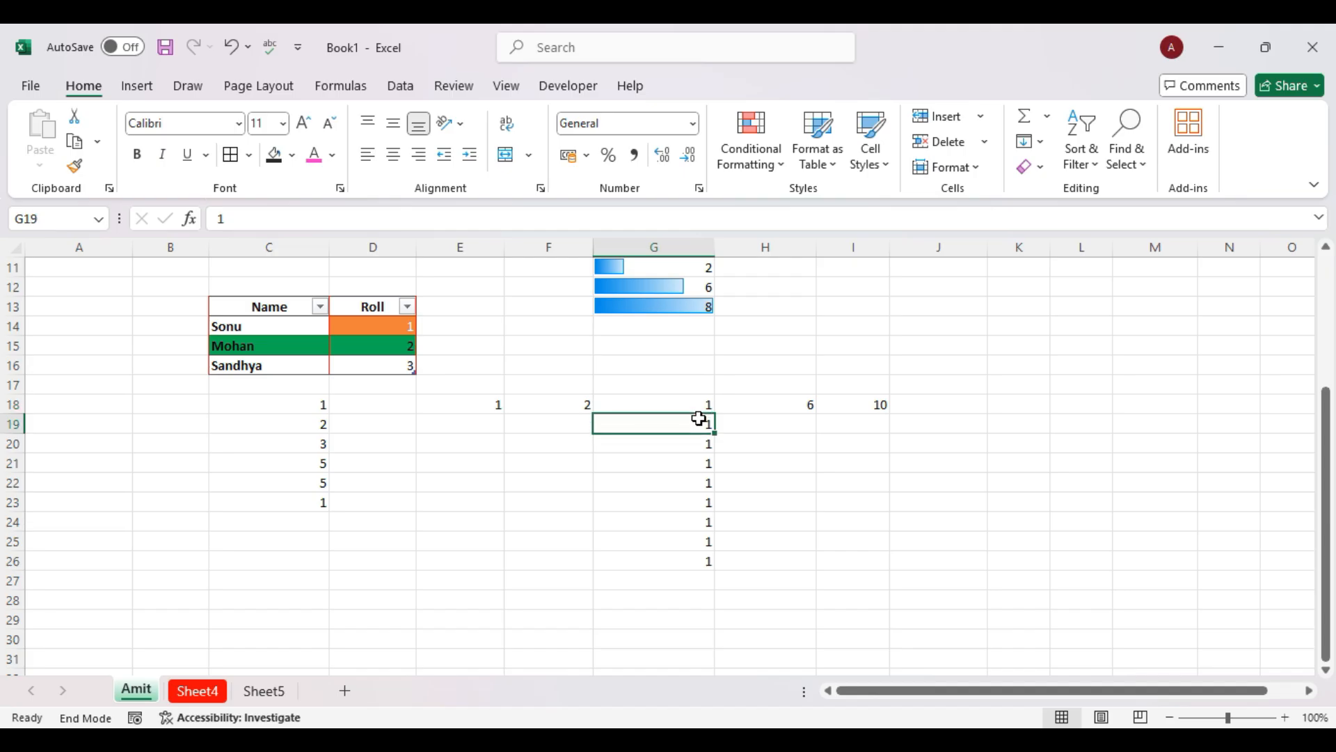
pyautogui.write('1')
pyautogui.press('Return')
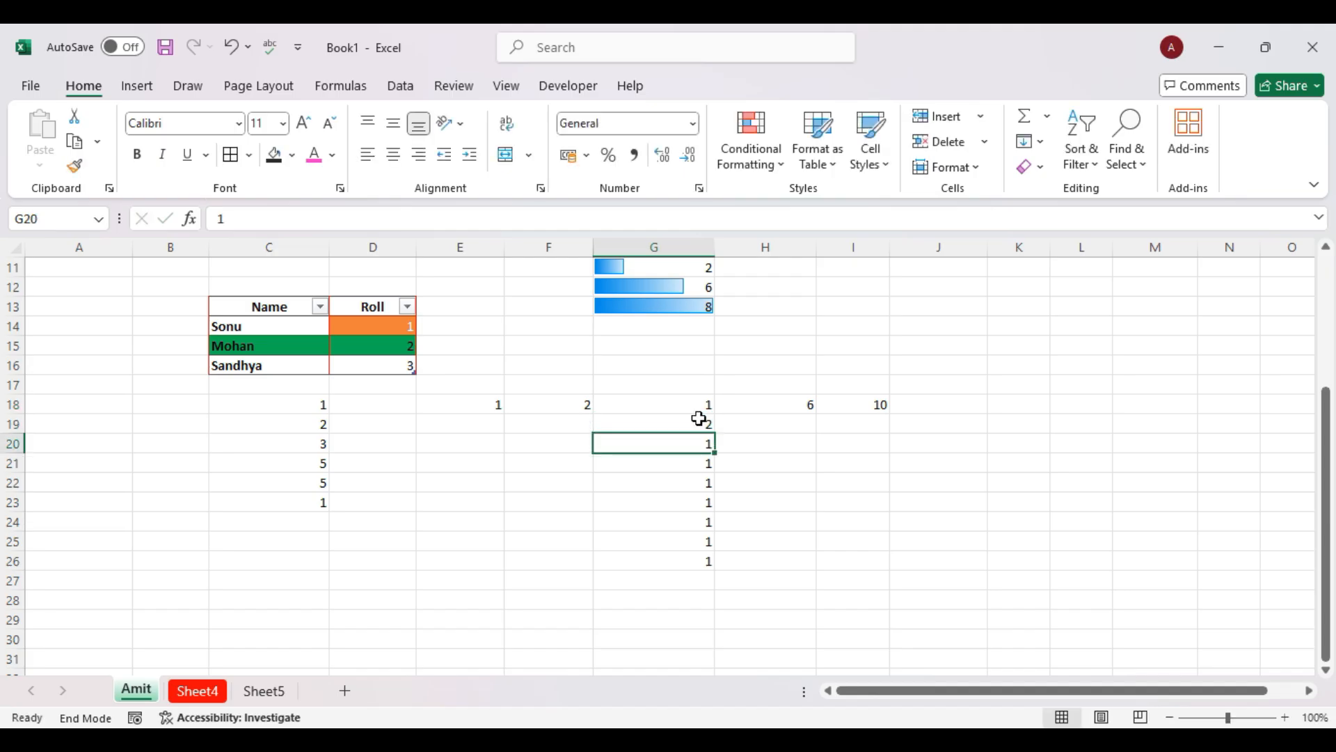
pyautogui.moveTo(698, 404); pyautogui.dragTo(715, 565)
# Open Fill > Series, choose Growth in columns, then cancel without changes.
pyautogui.click(1040, 142)
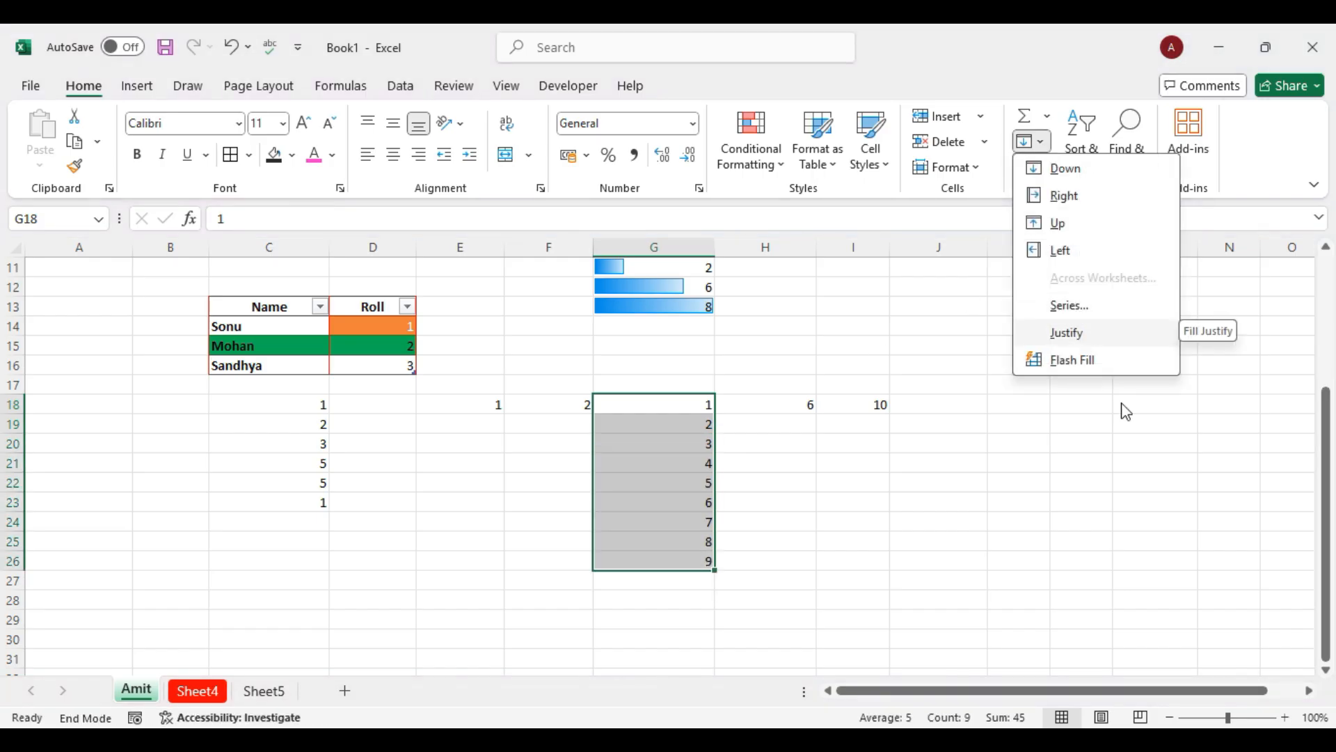
pyautogui.click(1231, 708)
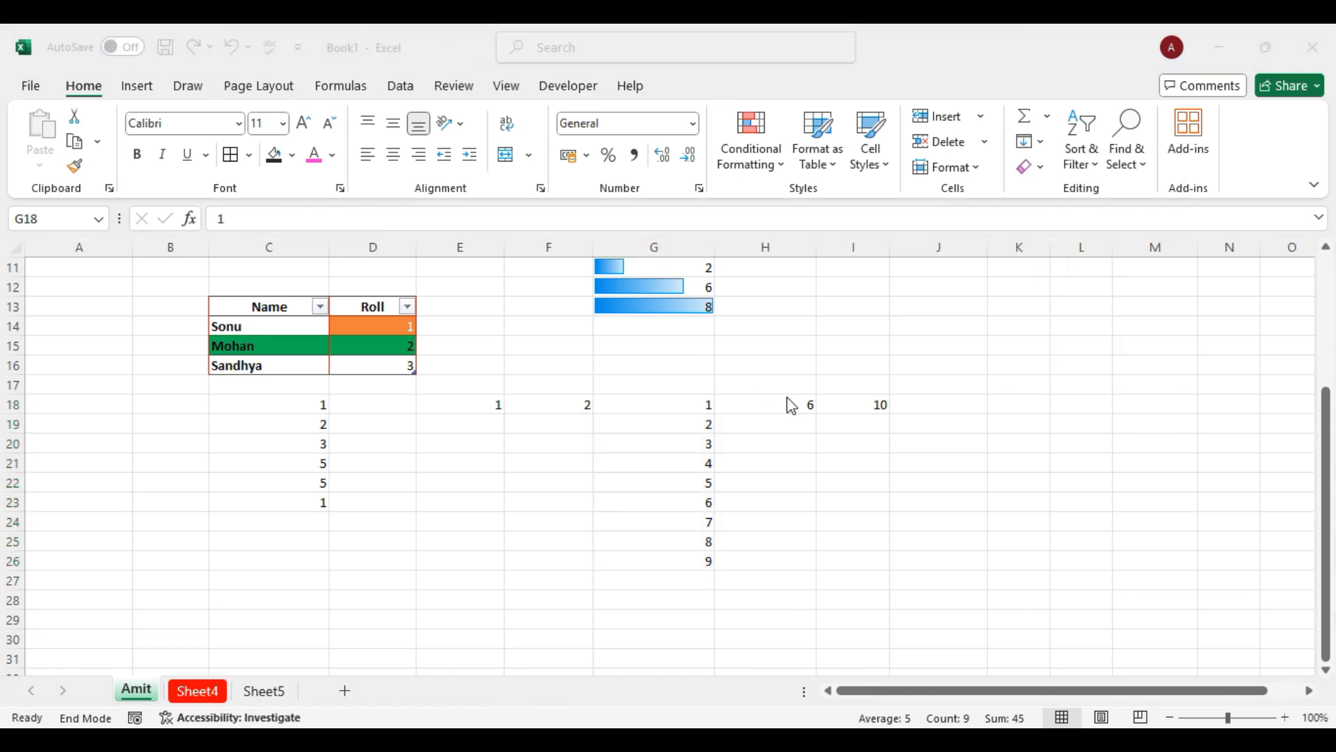
pyautogui.click(672, 406)
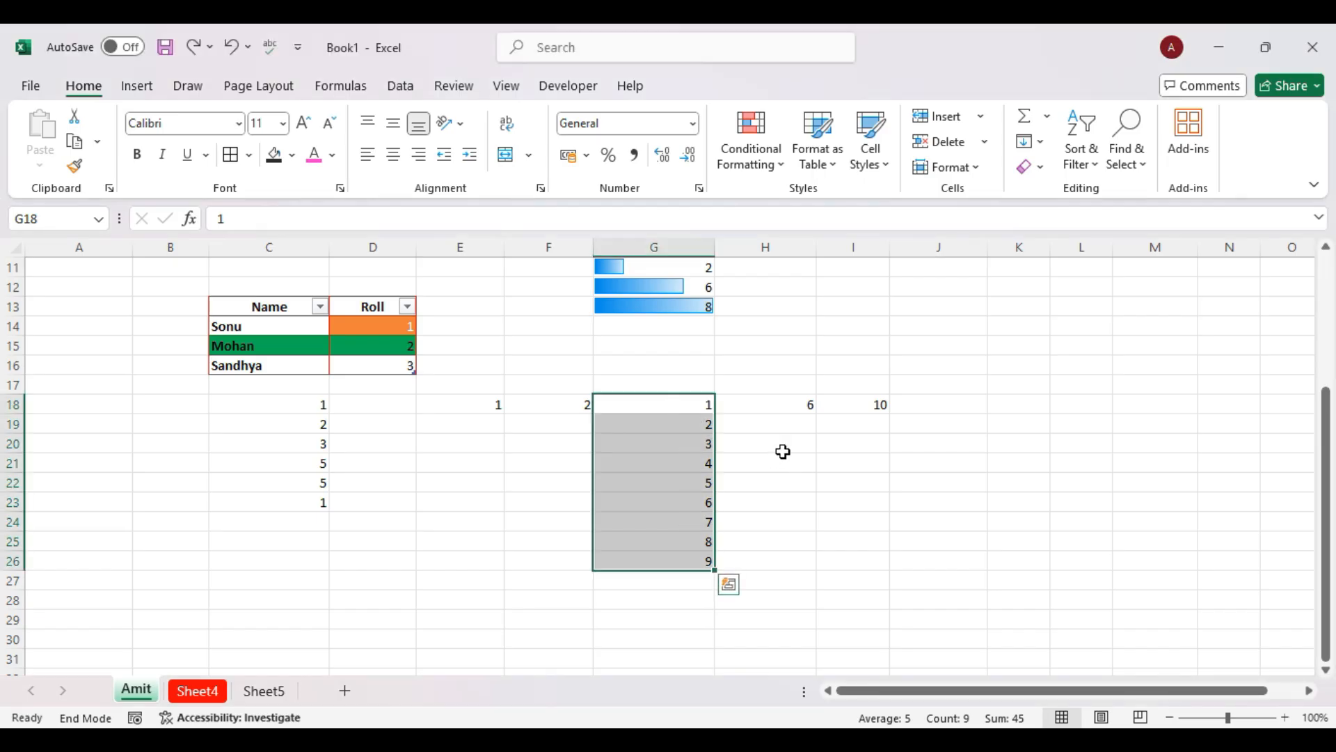
pyautogui.click(1042, 144)
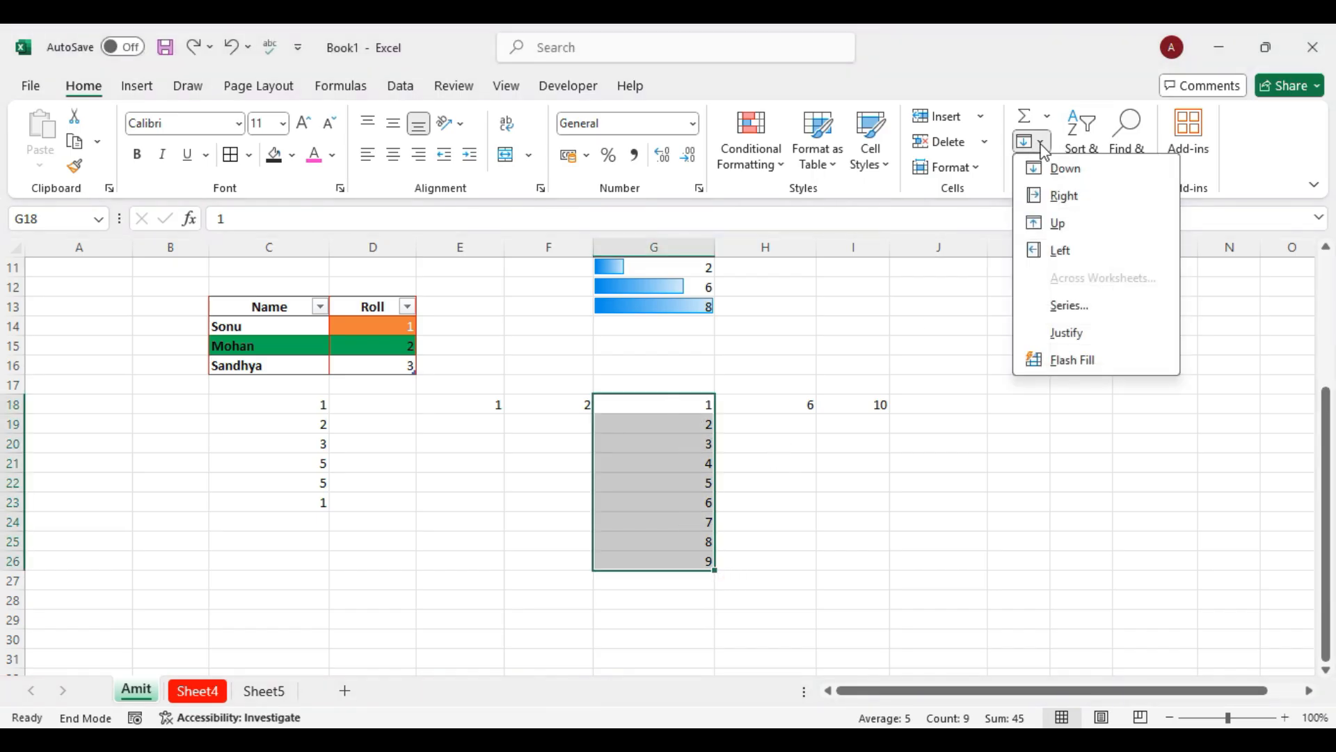
pyautogui.click(1066, 308)
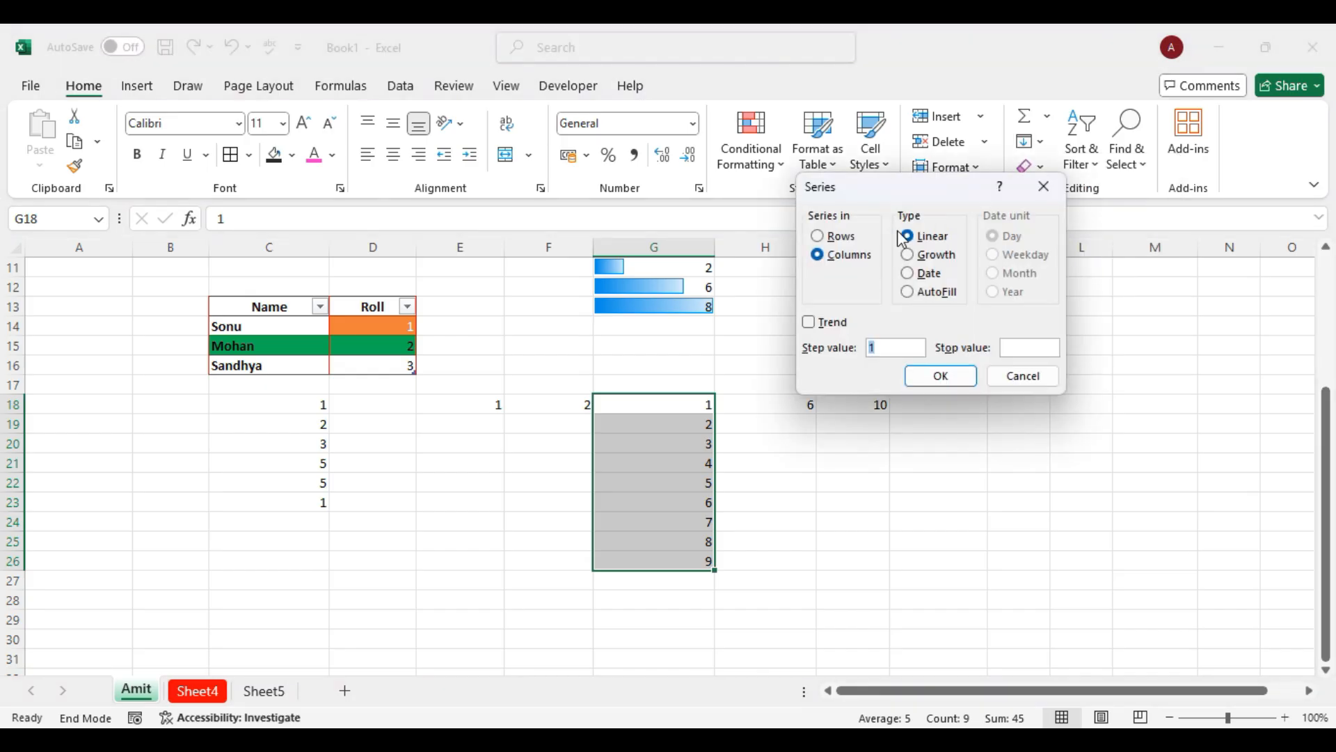
pyautogui.click(913, 257)
pyautogui.click(839, 254)
pyautogui.click(1029, 375)
pyautogui.click(895, 462)
# Reselect column G's numbers and apply a Growth series with step value 220.
pyautogui.moveTo(590, 477); pyautogui.dragTo(1214, 457)
pyautogui.click(1073, 527)
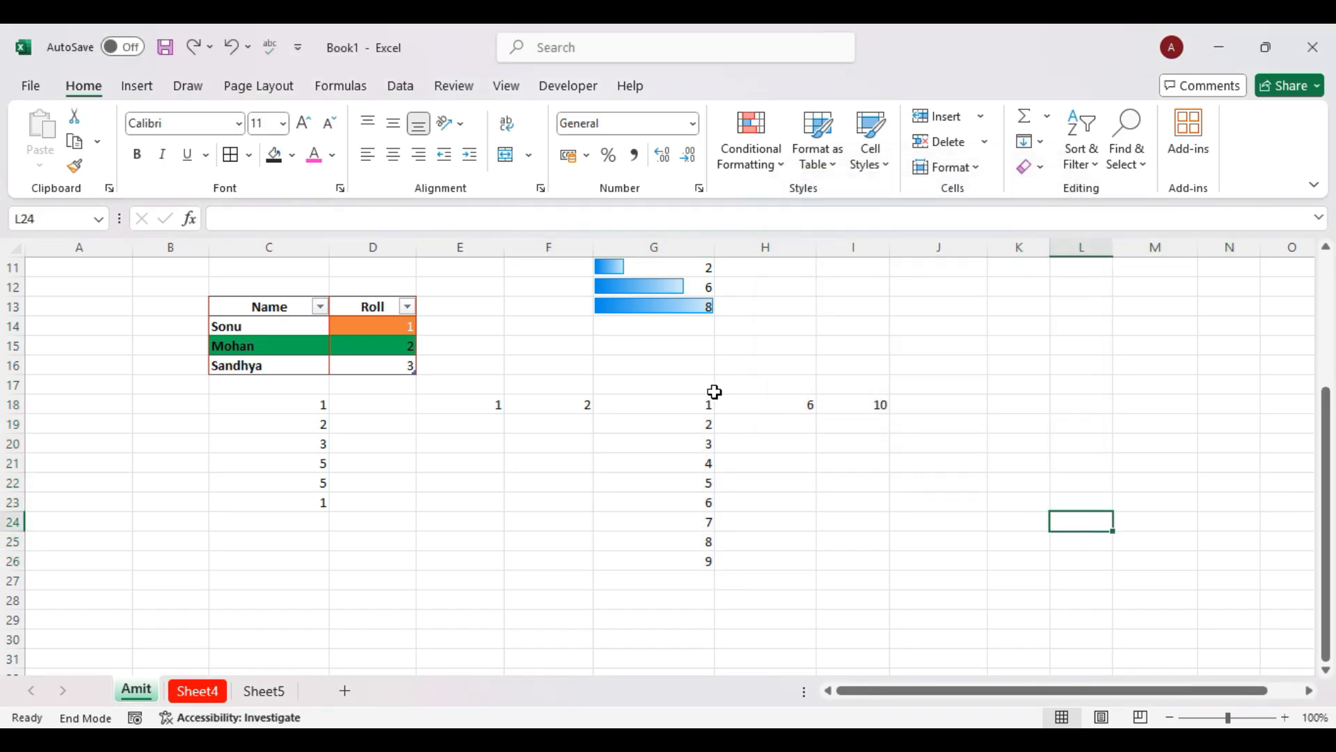
pyautogui.moveTo(674, 407); pyautogui.dragTo(681, 579)
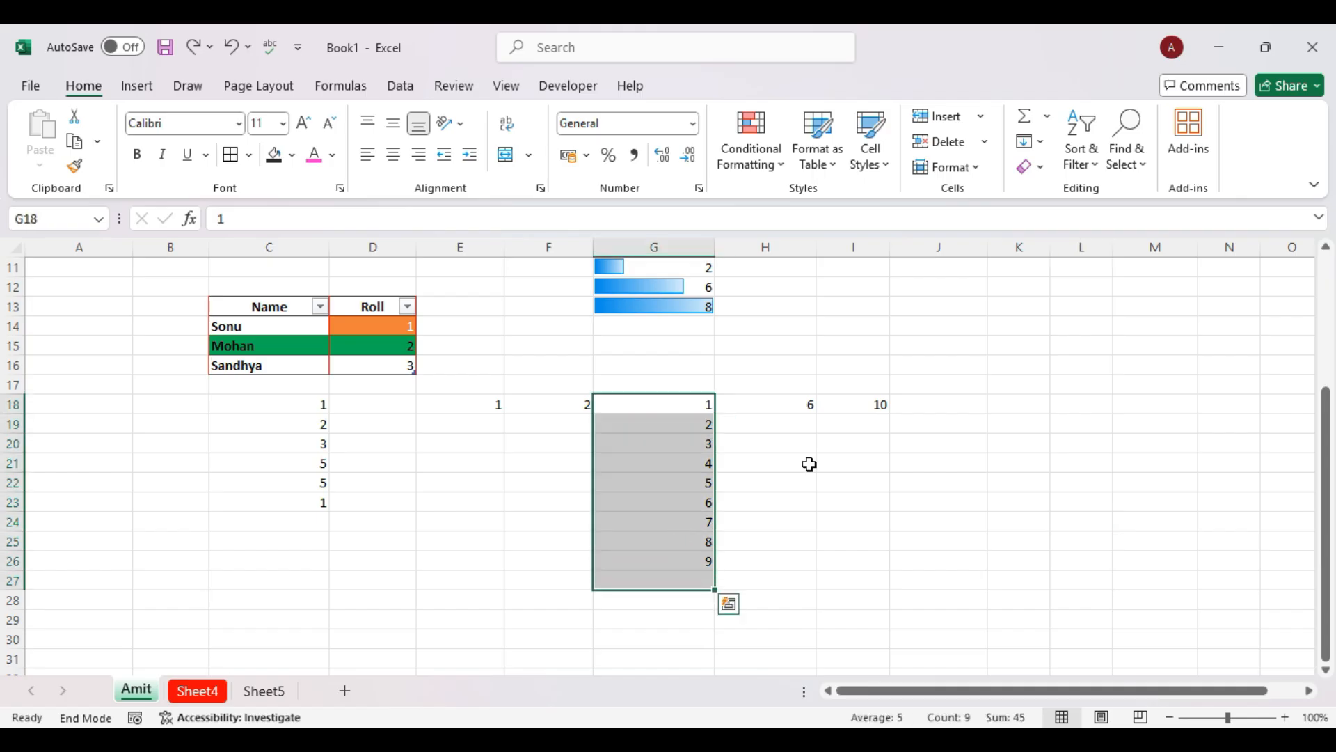
pyautogui.click(1034, 143)
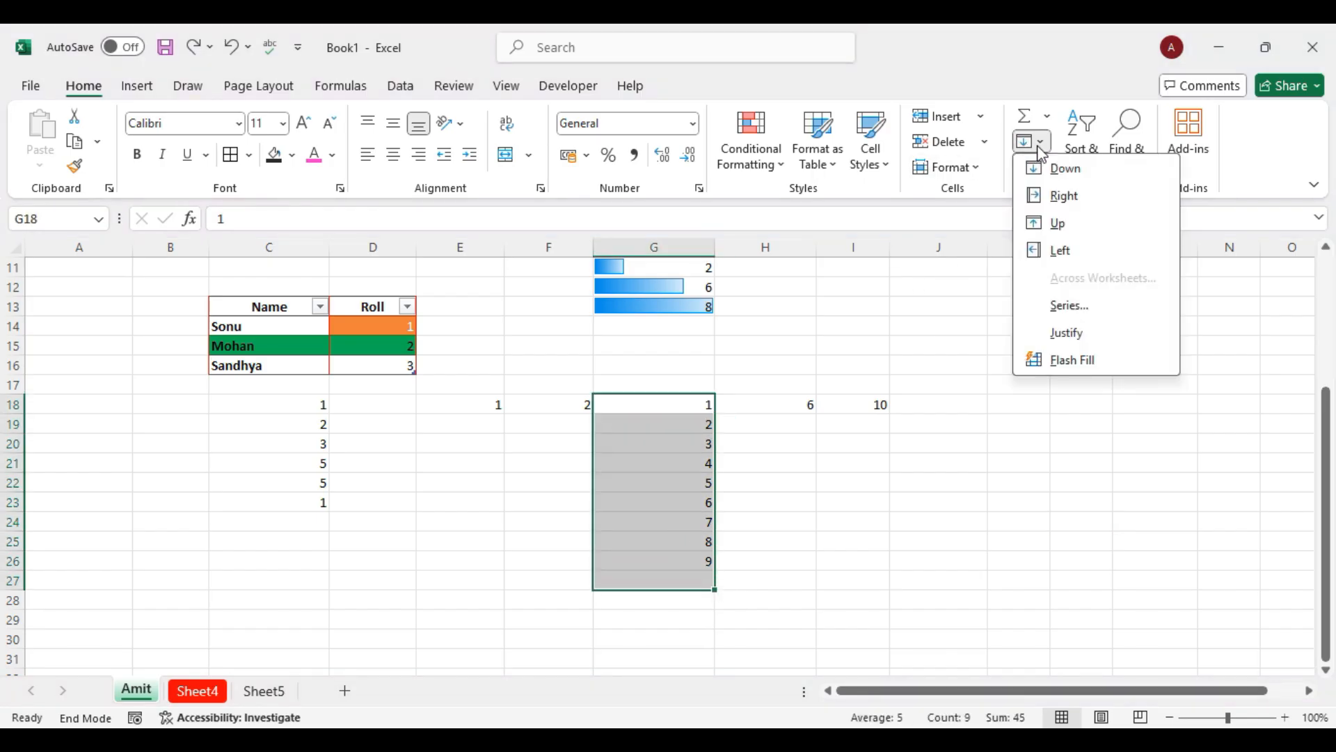
pyautogui.click(1057, 307)
pyautogui.click(907, 256)
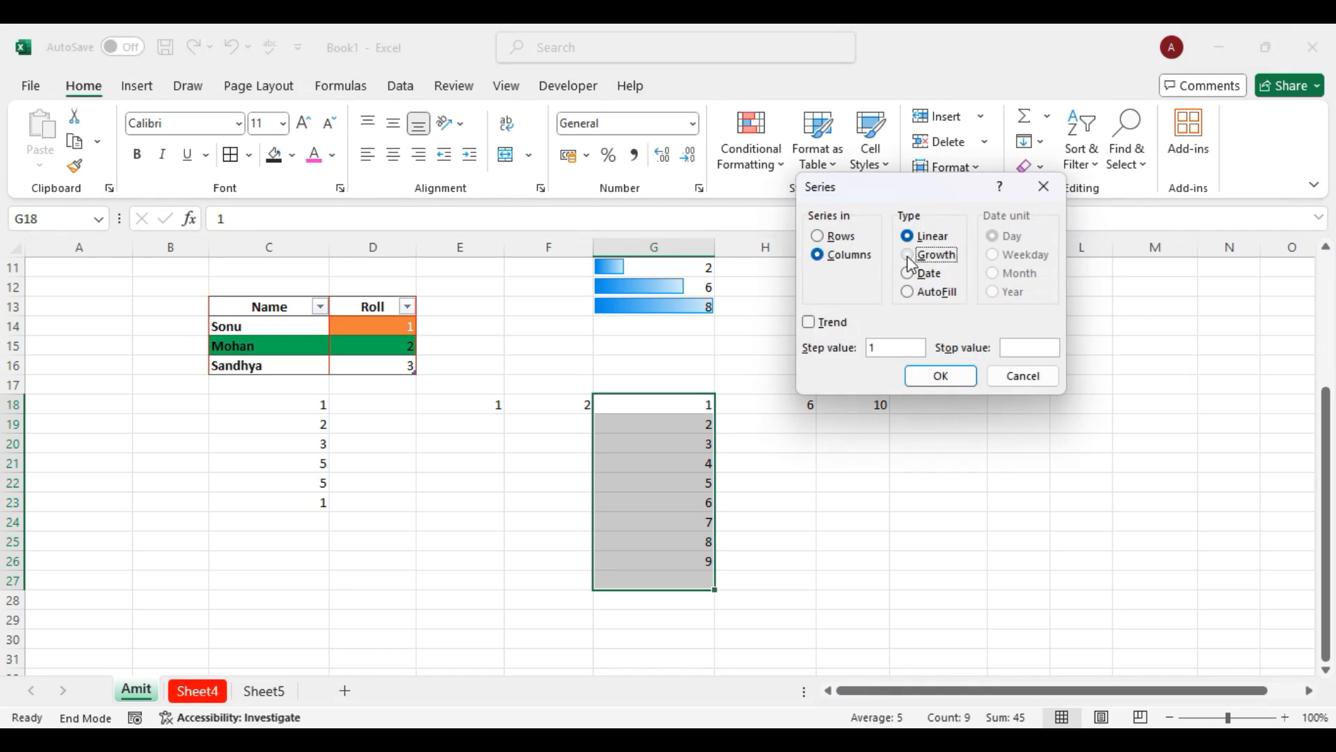
pyautogui.moveTo(890, 349); pyautogui.dragTo(660, 443)
pyautogui.write('220')
pyautogui.click(947, 376)
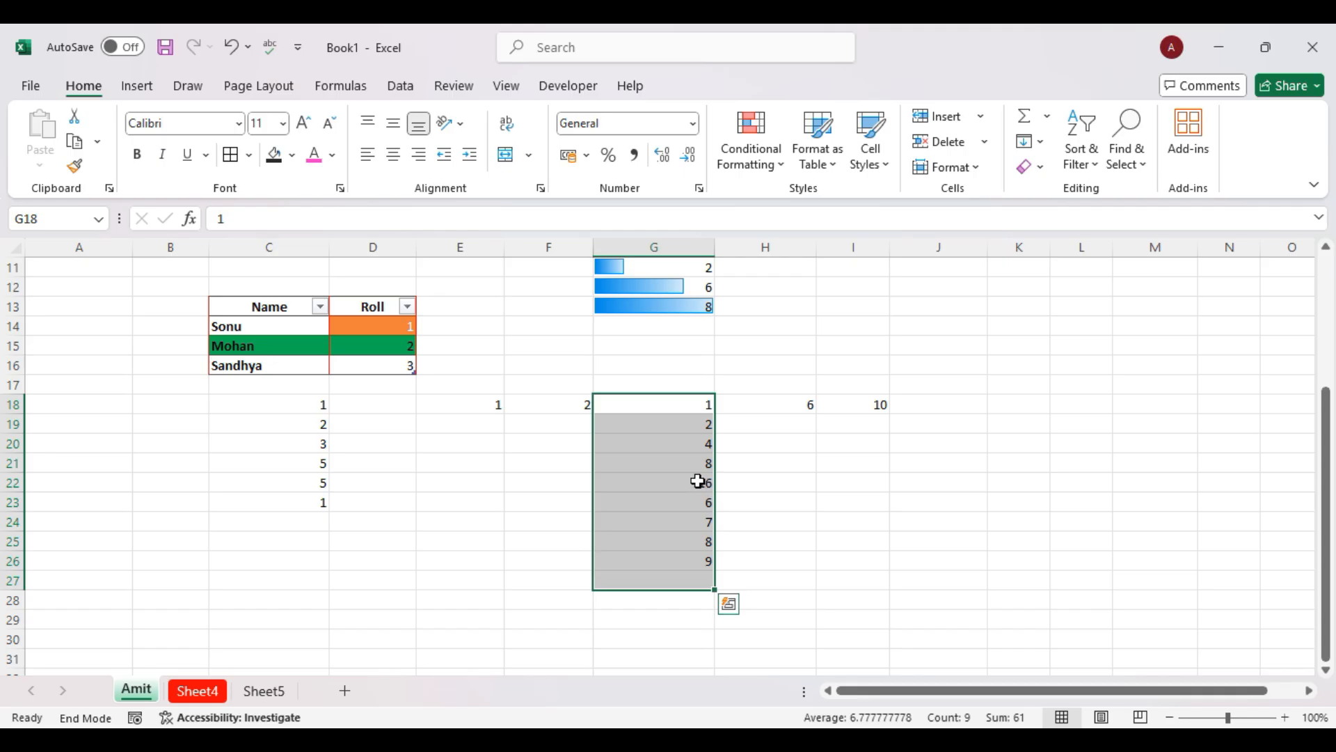
# Reapply the Growth series to column G with step value 1.
pyautogui.click(1028, 142)
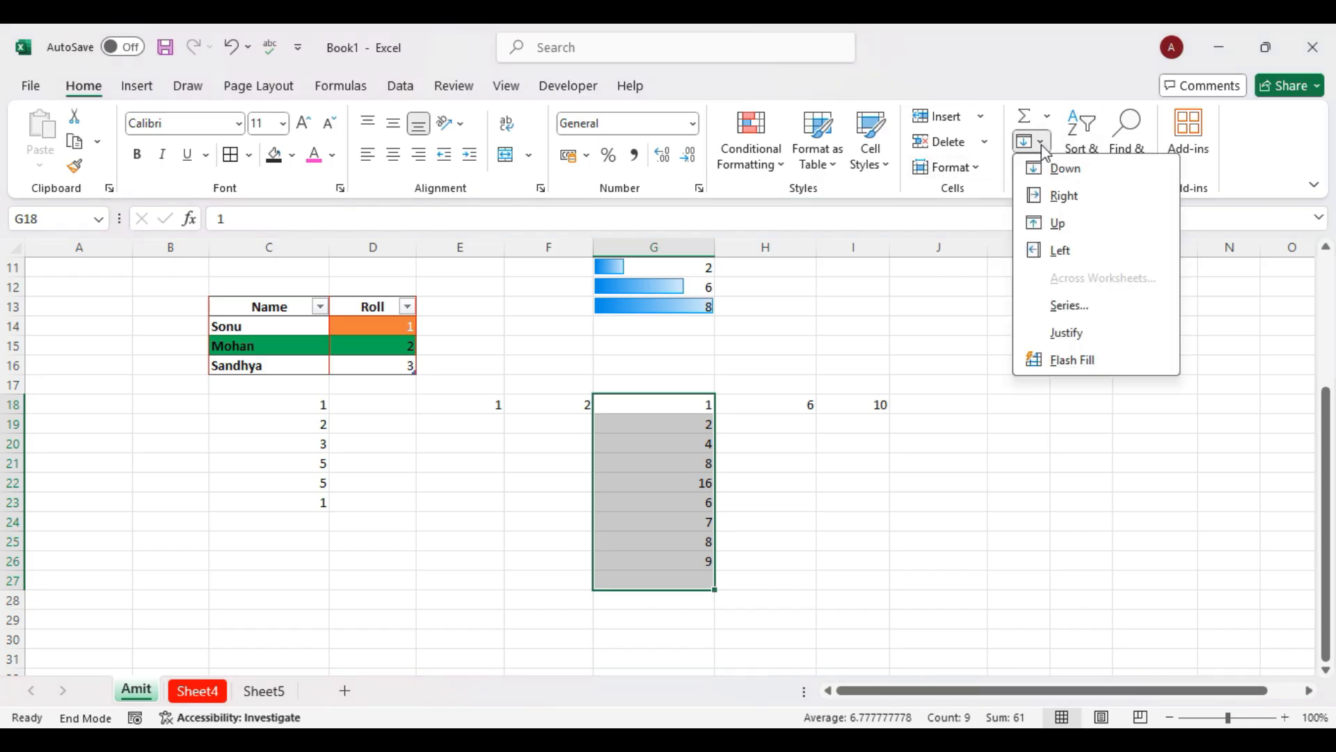
pyautogui.click(1070, 310)
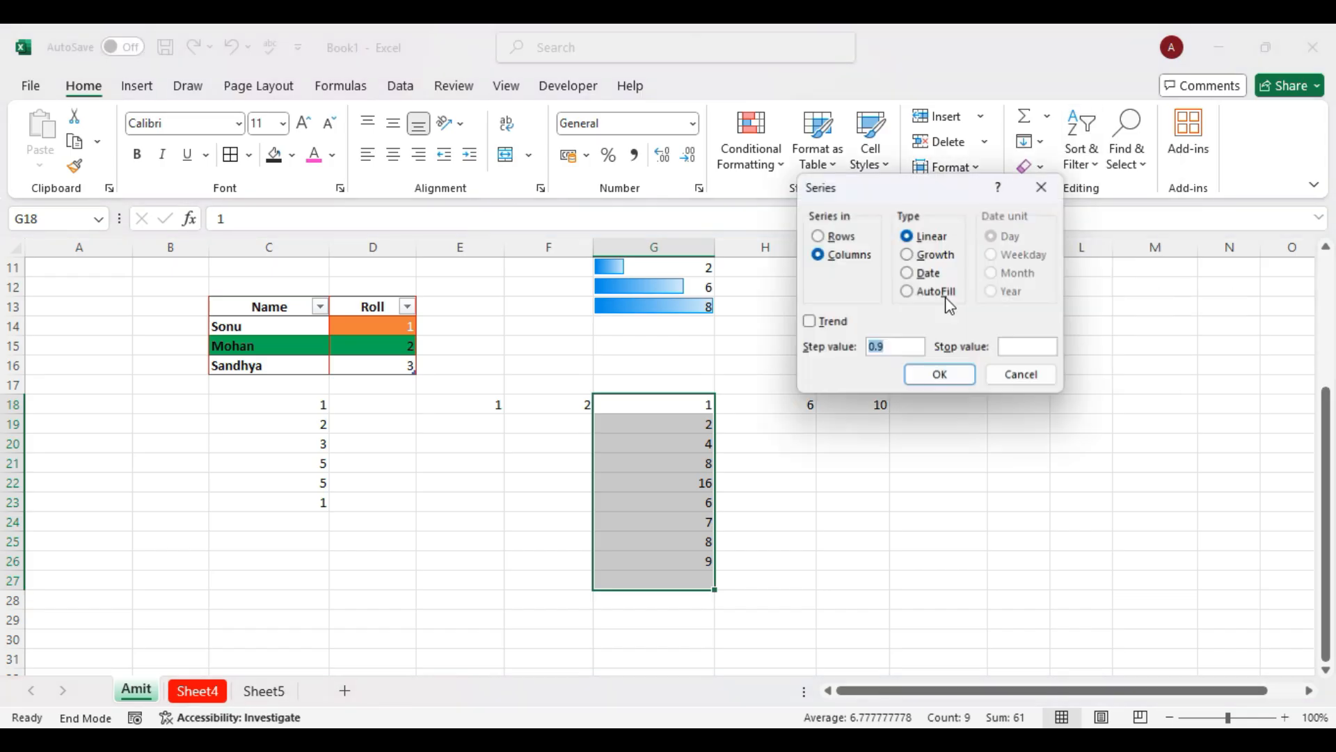
pyautogui.click(913, 256)
pyautogui.doubleClick(895, 342)
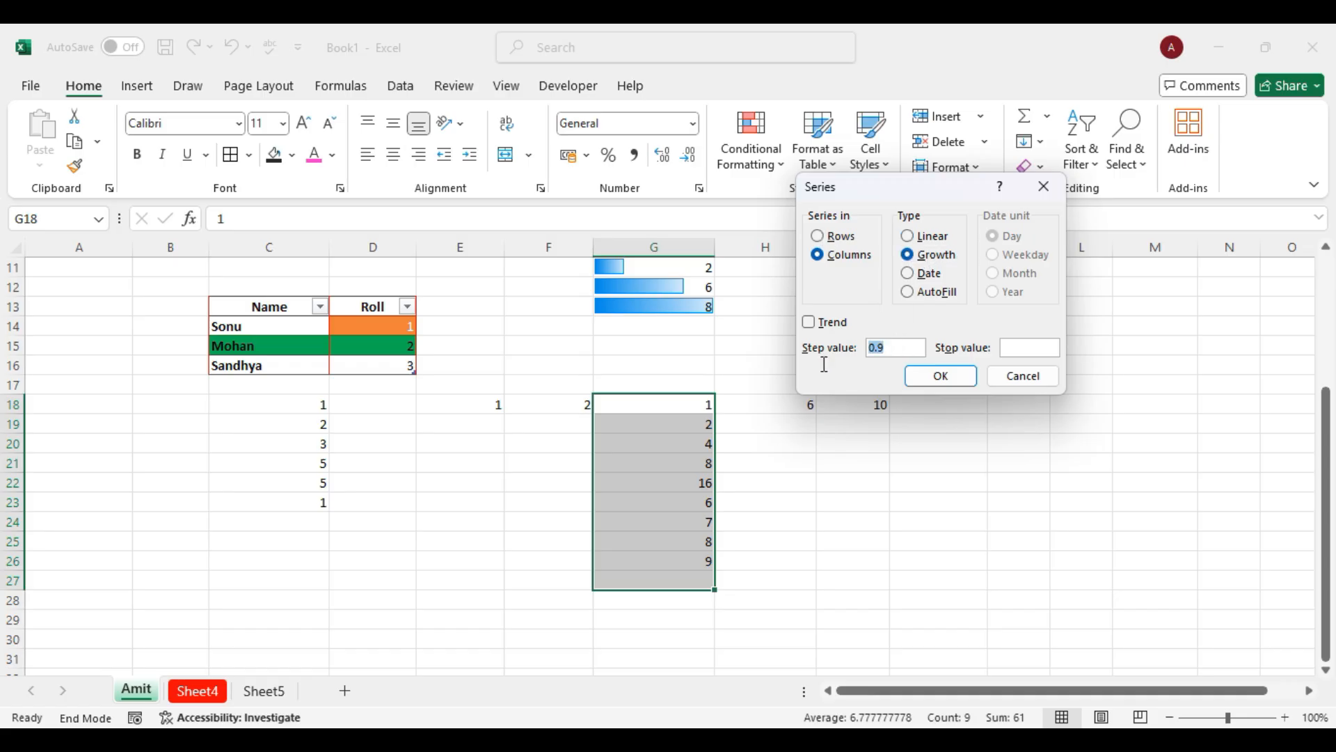
pyautogui.write('1')
pyautogui.click(948, 376)
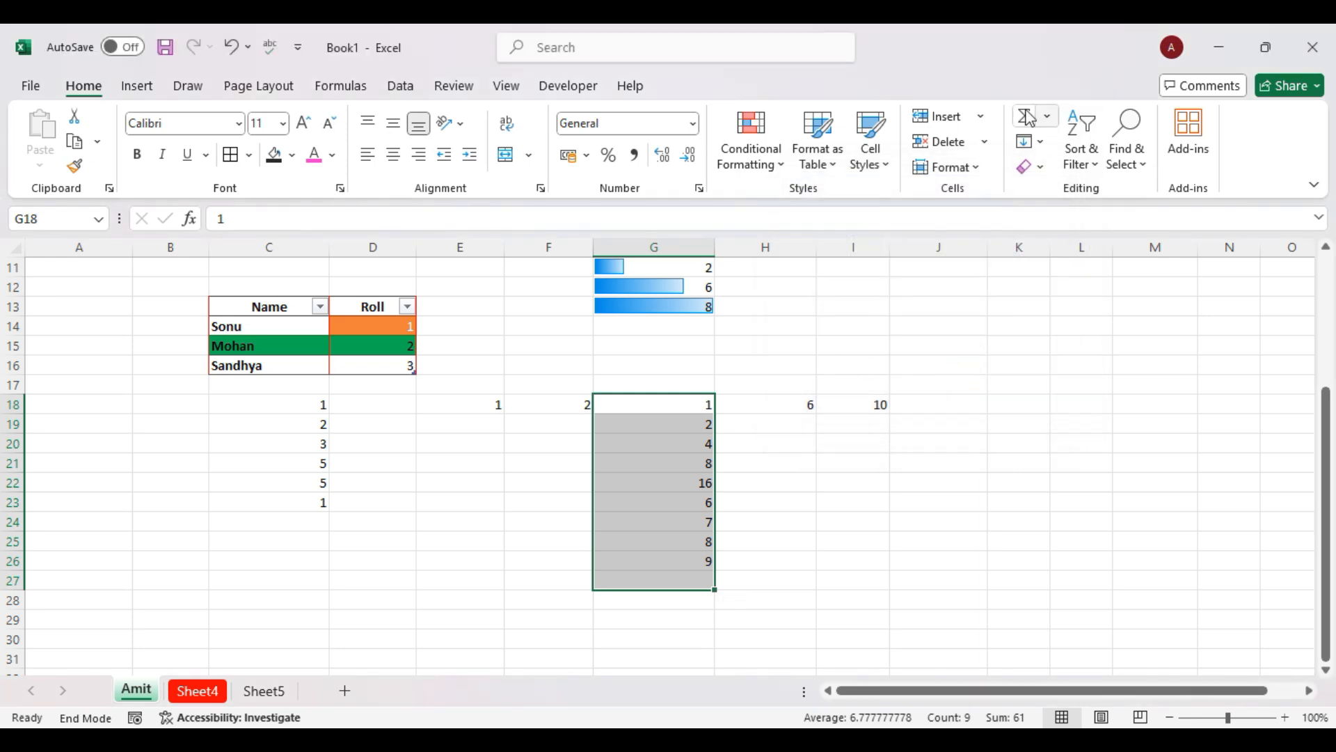
# Apply a Growth series with step 2, doubling G18:G27 from 1 to 512.
pyautogui.click(1038, 142)
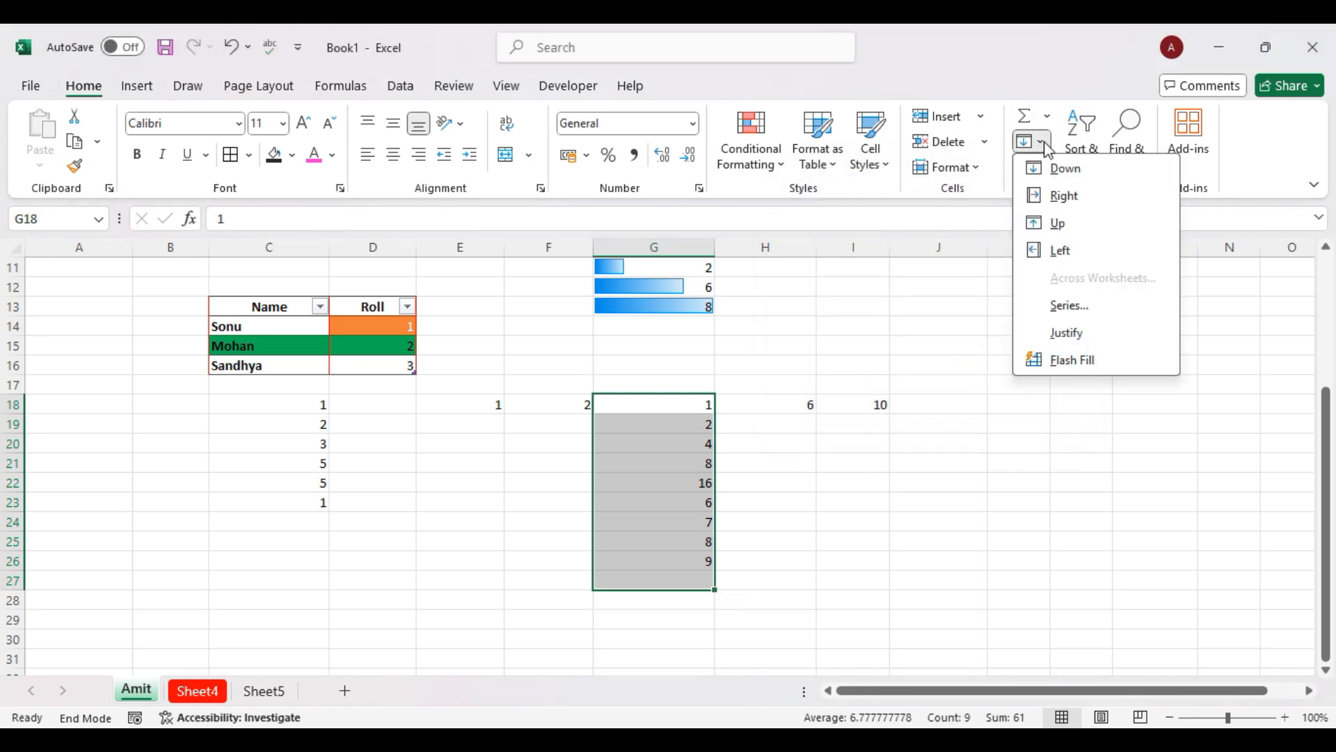
pyautogui.click(1065, 307)
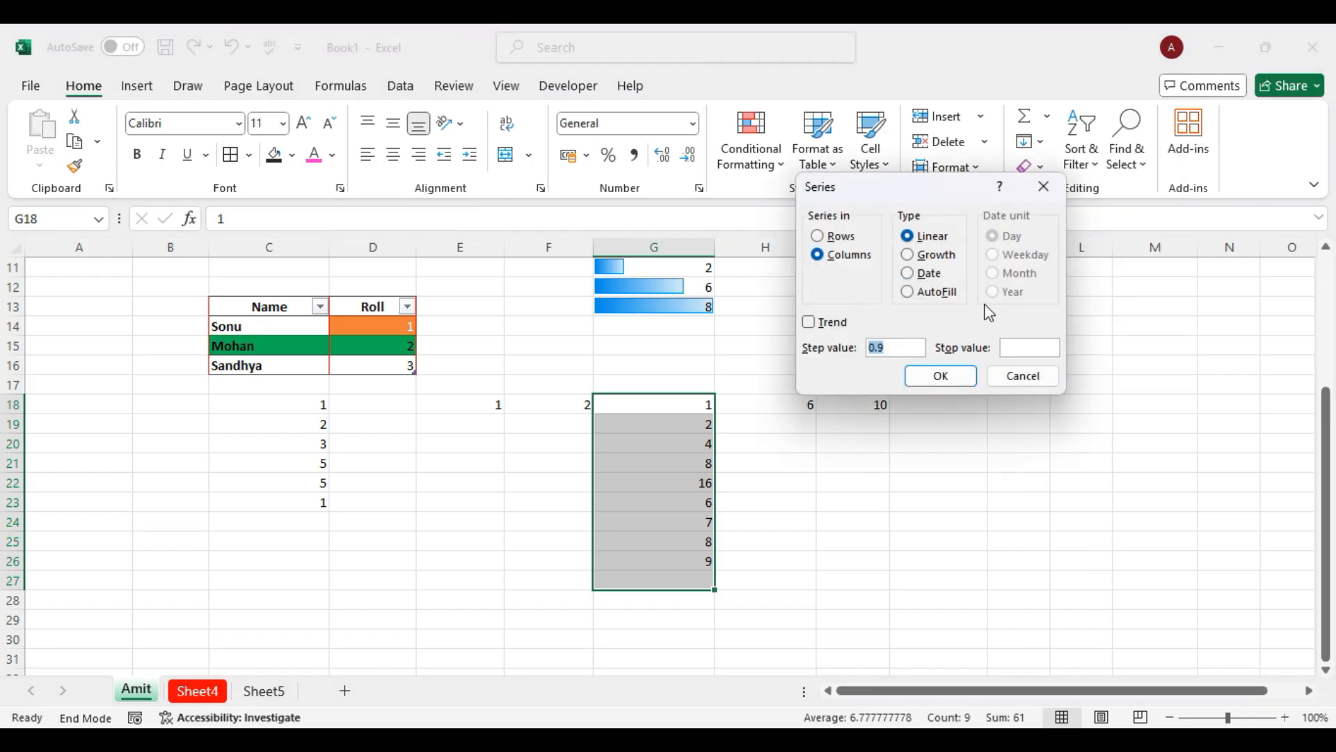
pyautogui.click(907, 256)
pyautogui.moveTo(888, 349); pyautogui.dragTo(790, 357)
pyautogui.write('2')
pyautogui.click(941, 377)
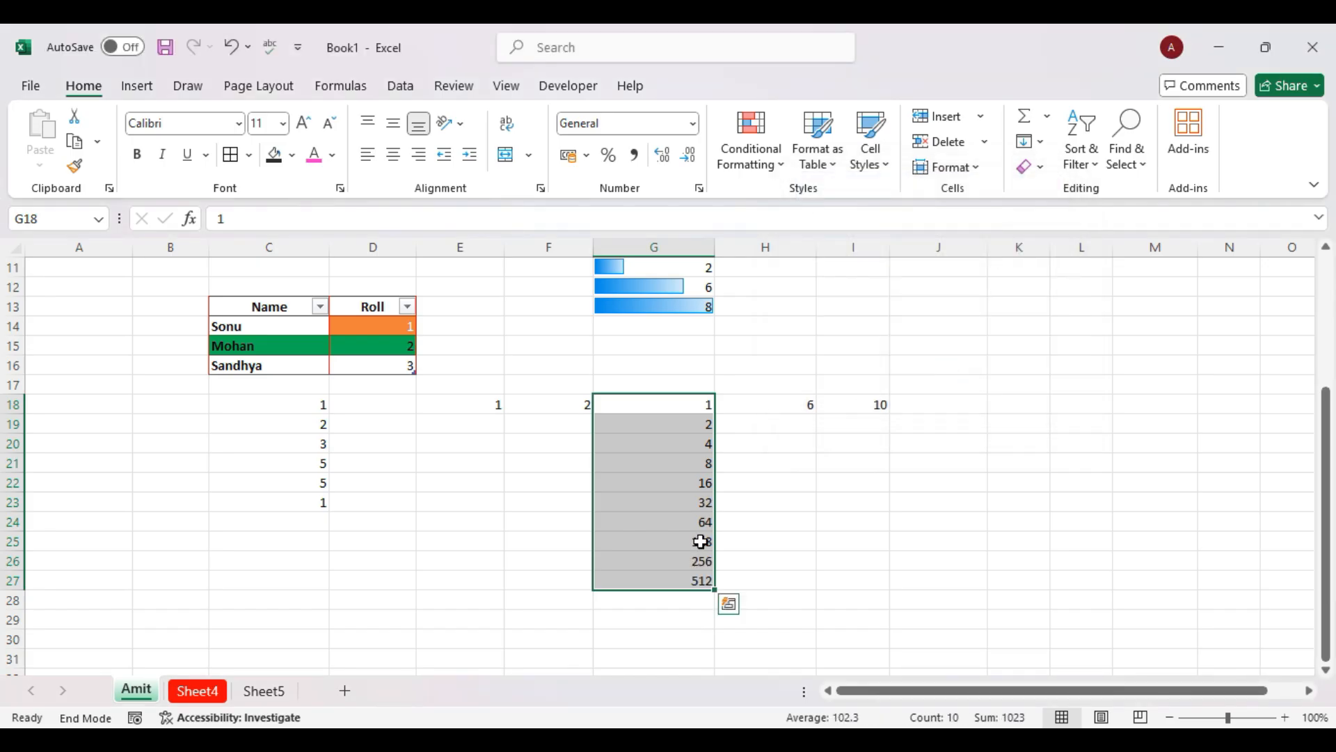
pyautogui.click(1042, 143)
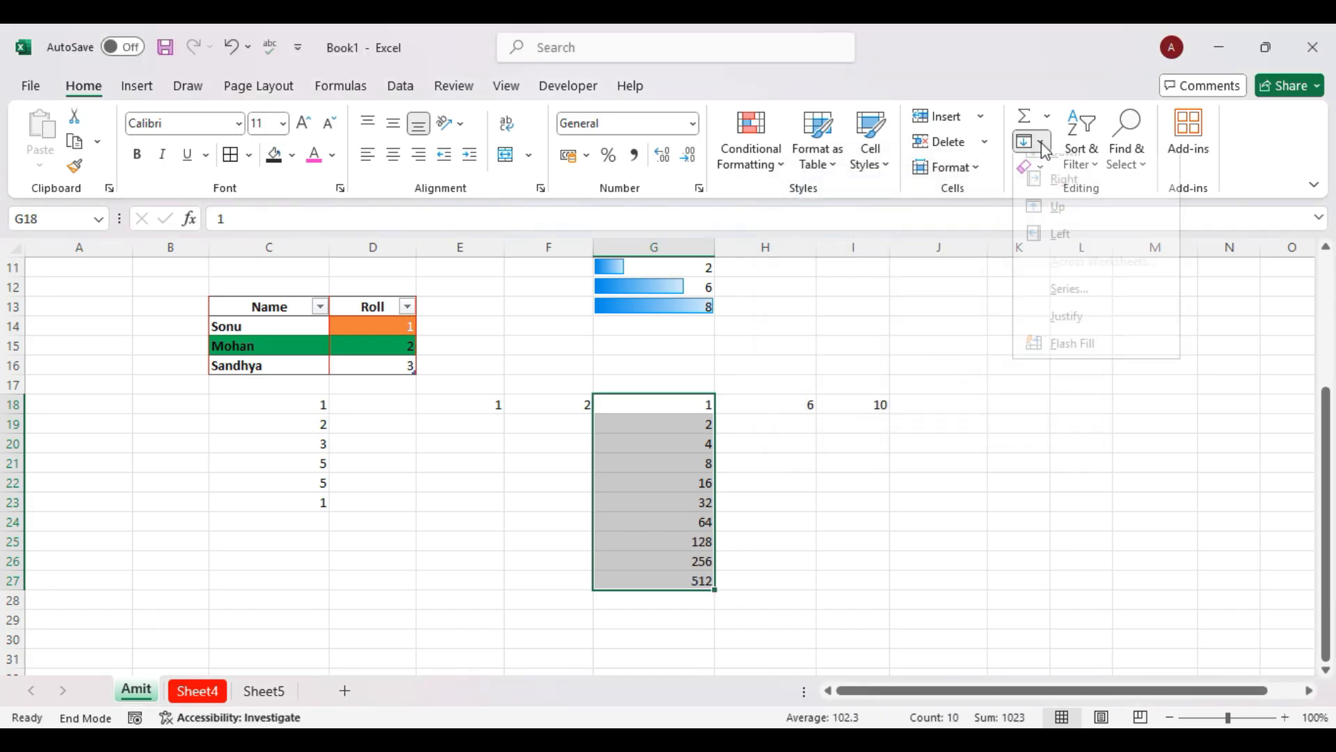
# Refill G18:G27 as a Growth series with step 1, turning every cell into 1.
pyautogui.click(1066, 295)
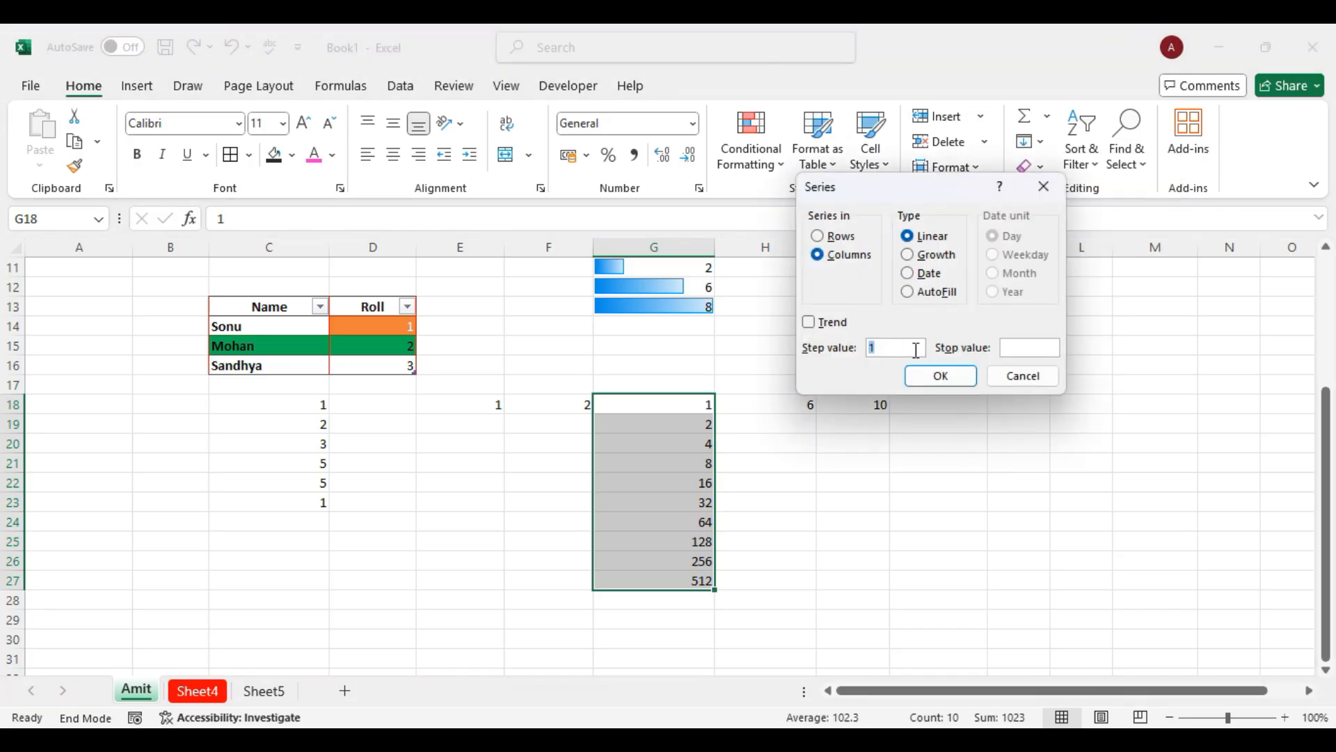
pyautogui.click(907, 255)
pyautogui.click(941, 376)
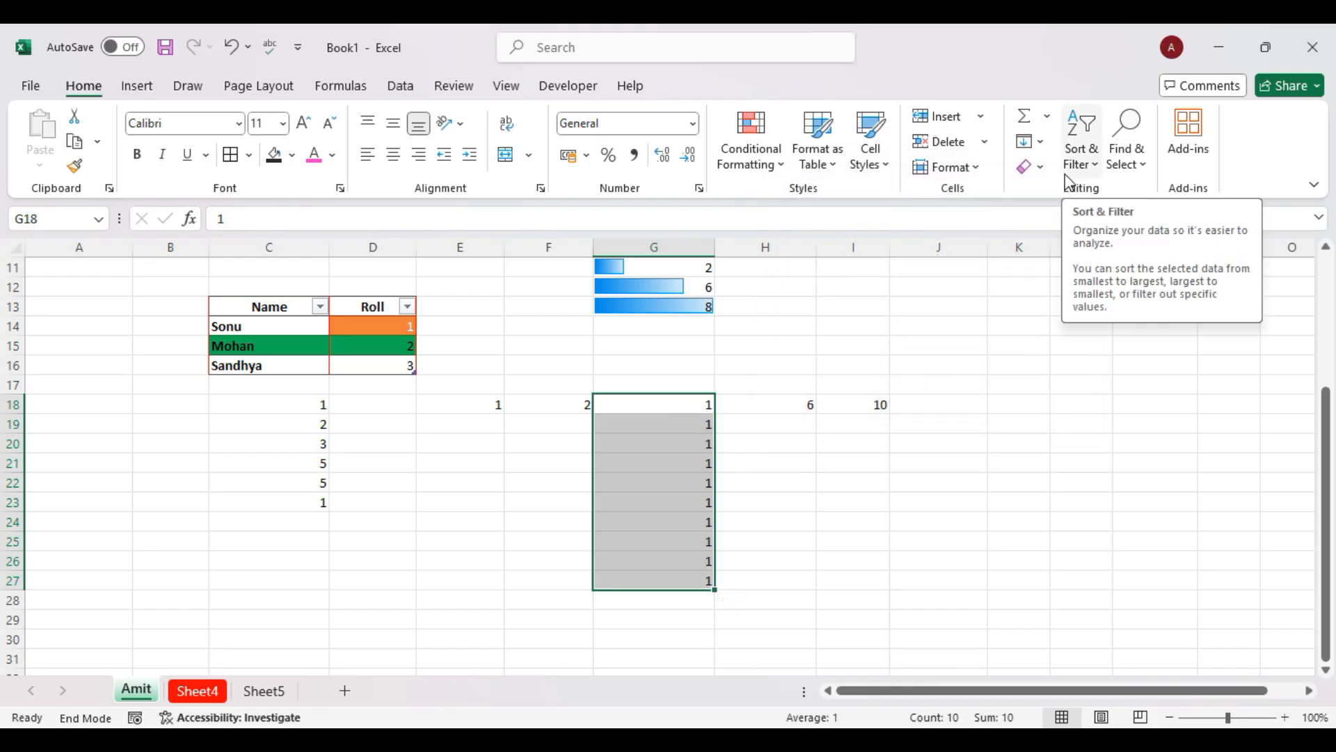
# Try Fill > Justify and Flash Fill on column G, dismissing both error messages.
pyautogui.click(1040, 142)
pyautogui.click(1067, 333)
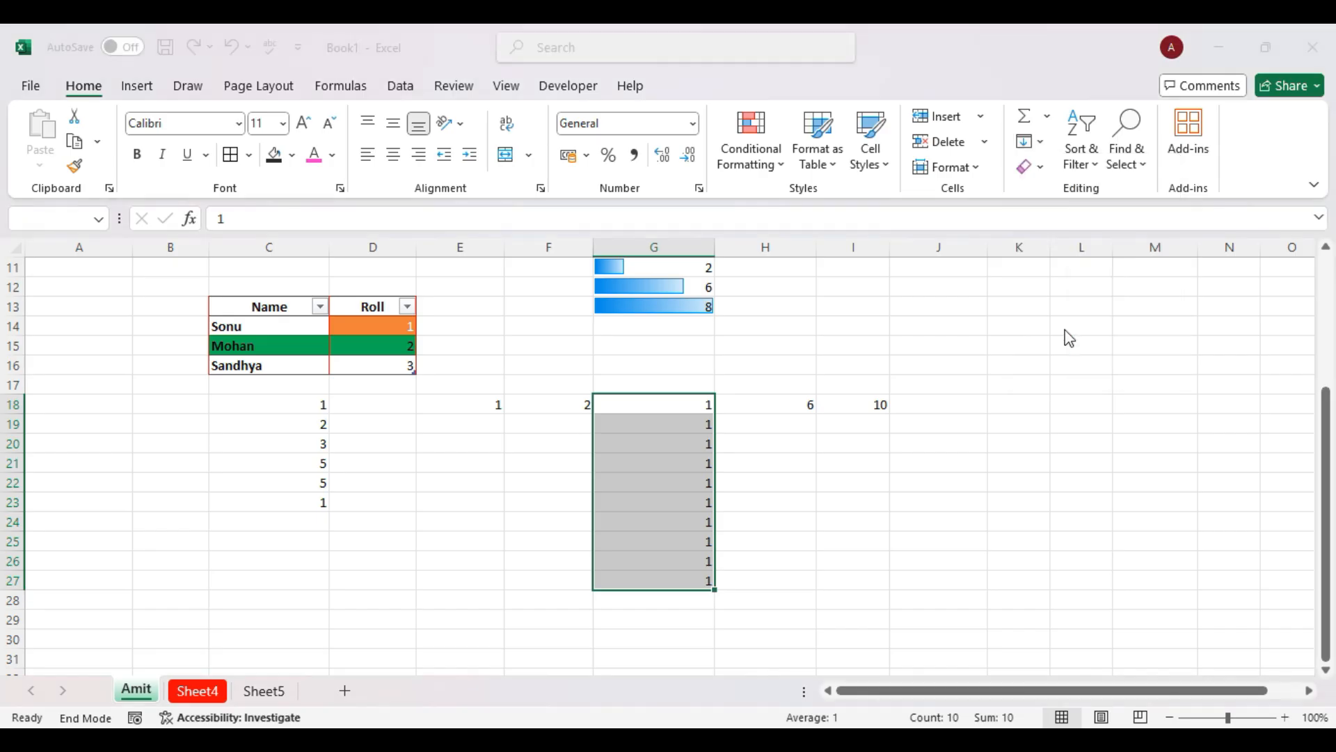
pyautogui.click(829, 360)
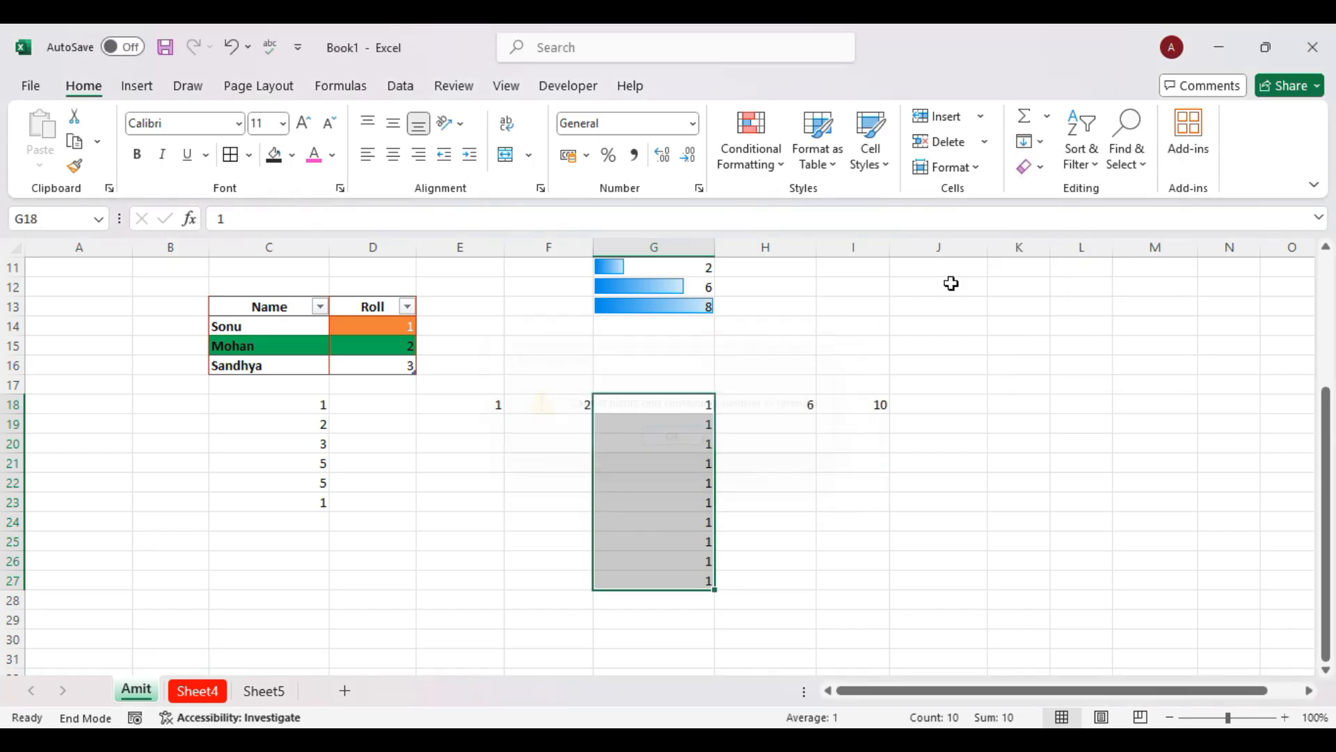
pyautogui.click(1038, 169)
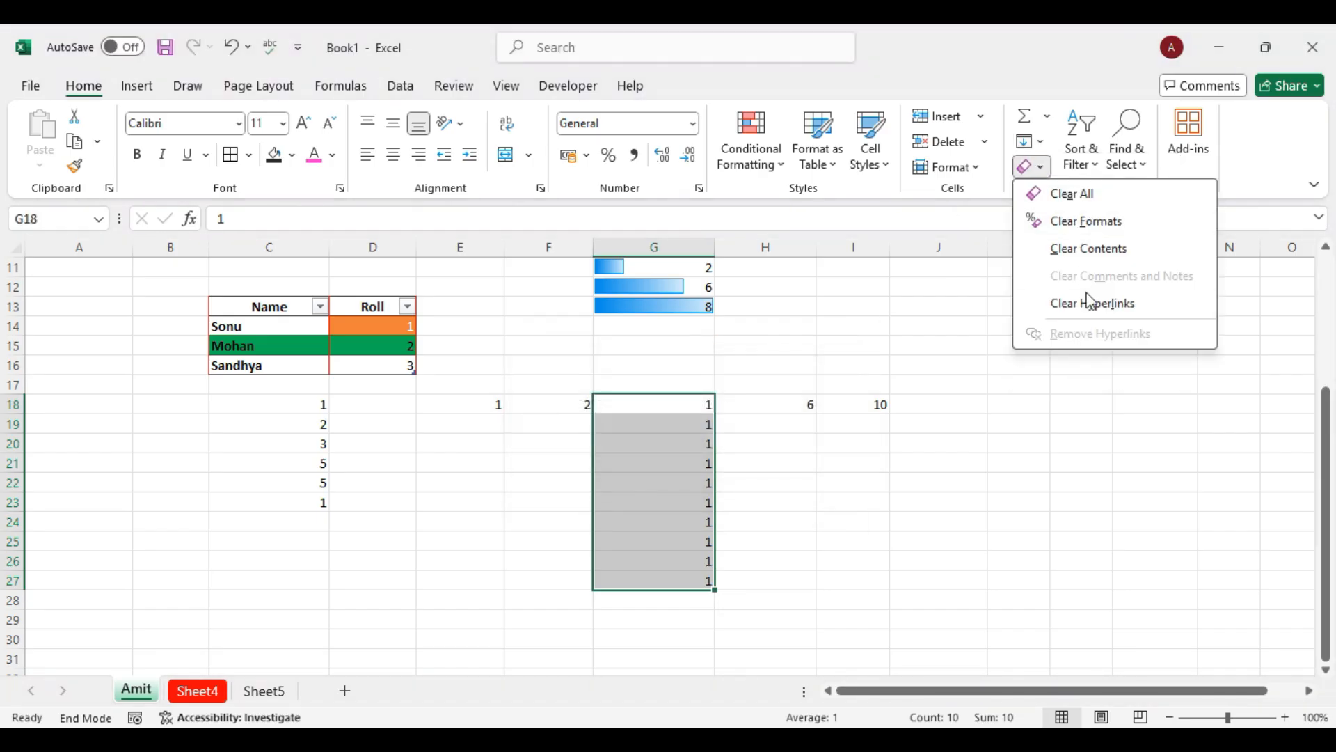
pyautogui.click(1039, 143)
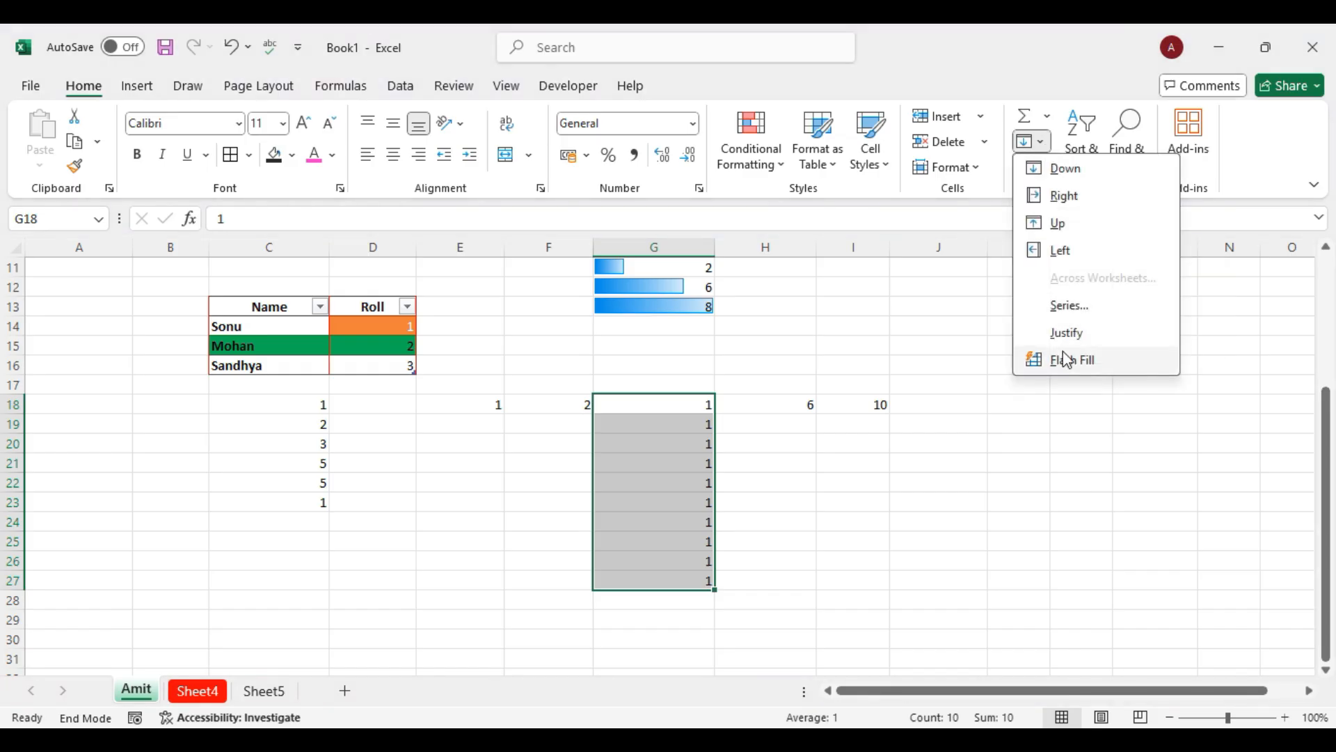
pyautogui.click(1075, 369)
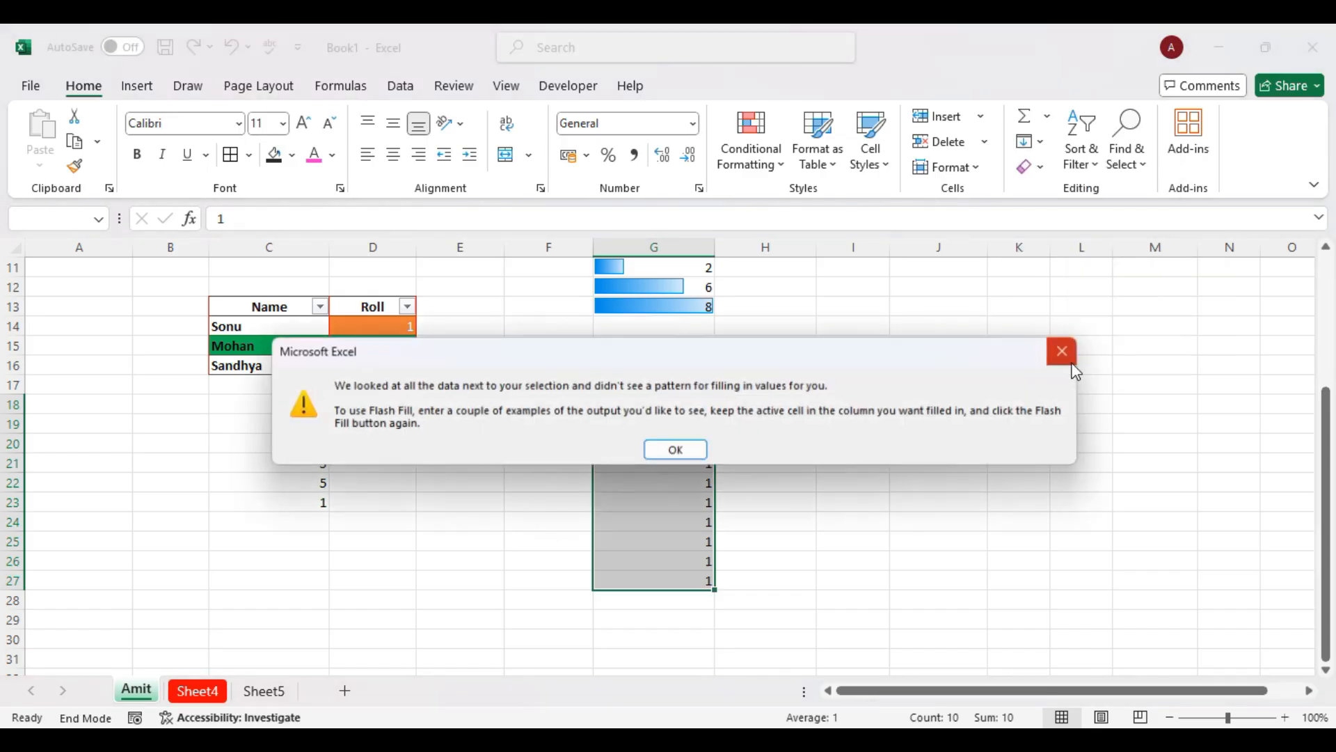
pyautogui.click(680, 447)
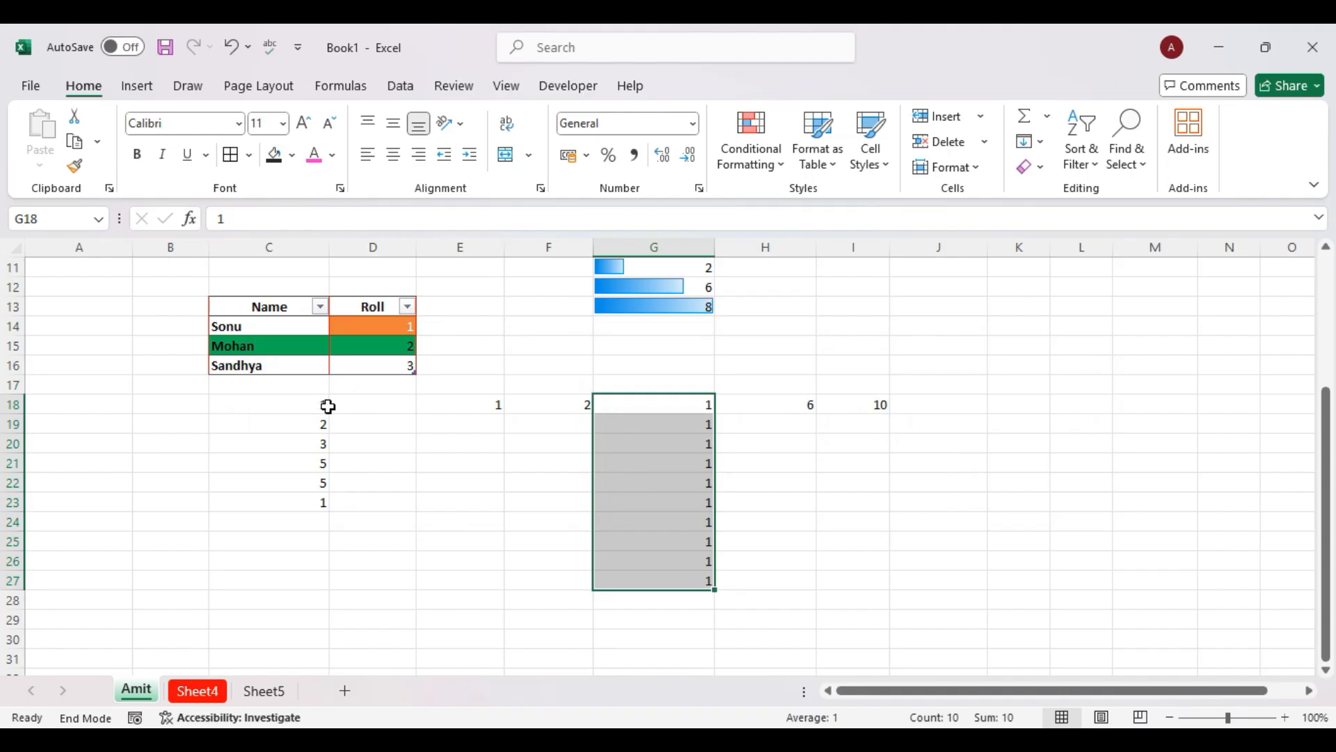
pyautogui.click(328, 405)
# Try Flash Fill from C18 and dismiss its no-pattern message.
pyautogui.click(1032, 165)
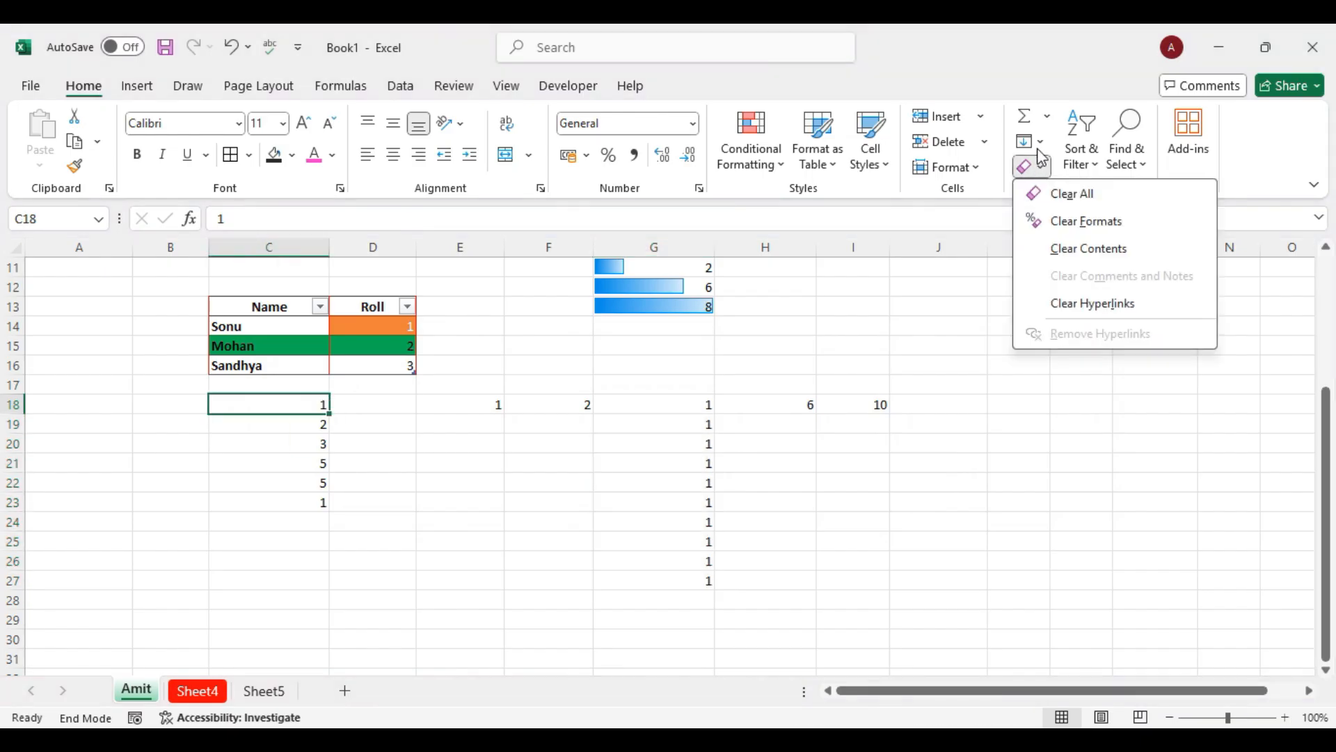
pyautogui.click(1039, 142)
pyautogui.click(1052, 353)
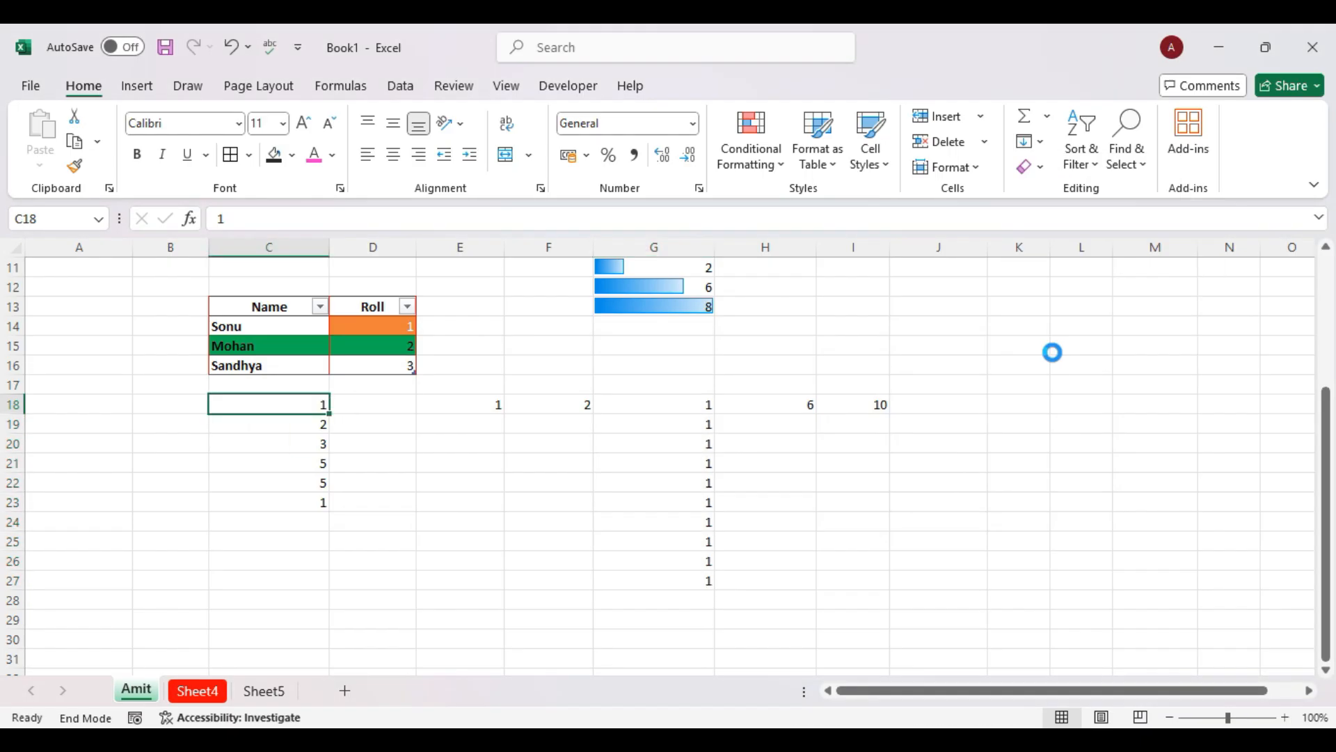
pyautogui.click(676, 451)
# Select C18:C21, open Quick Analysis, then dismiss it by clicking G20.
pyautogui.moveTo(283, 459); pyautogui.dragTo(269, 410)
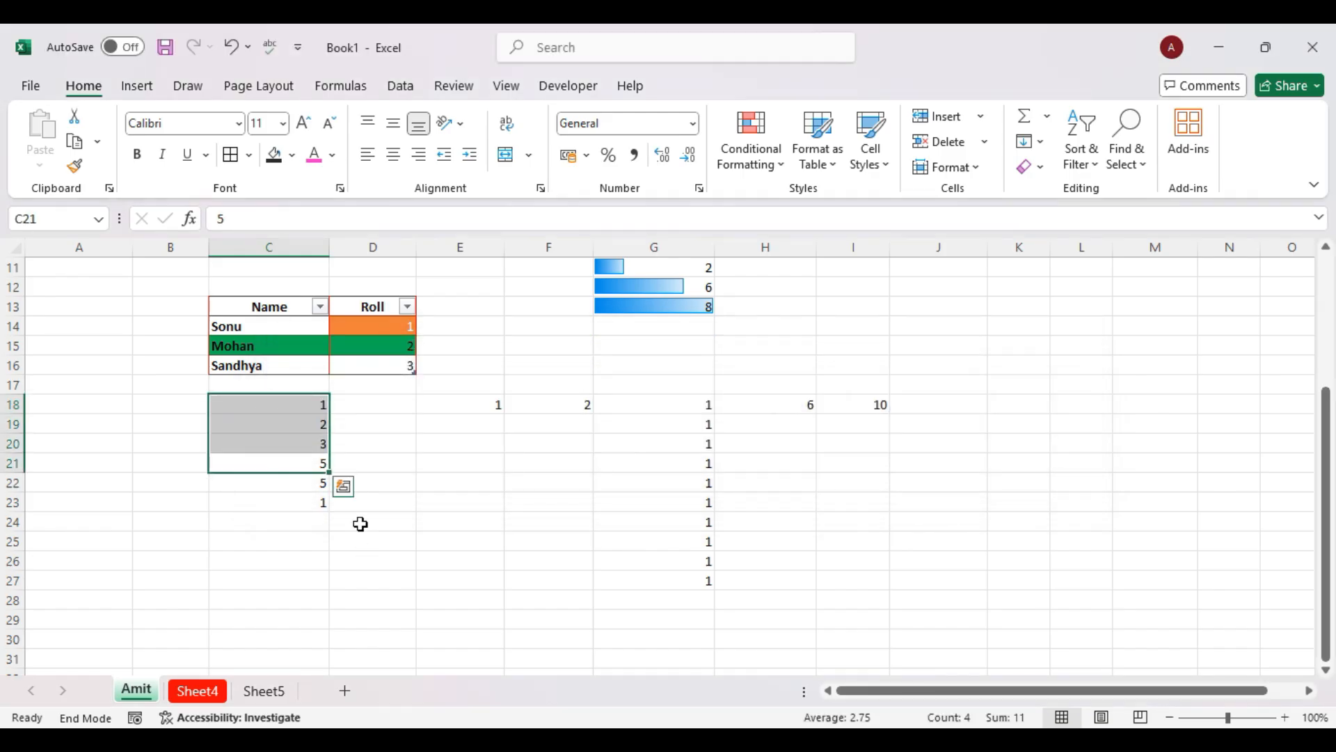
pyautogui.click(343, 487)
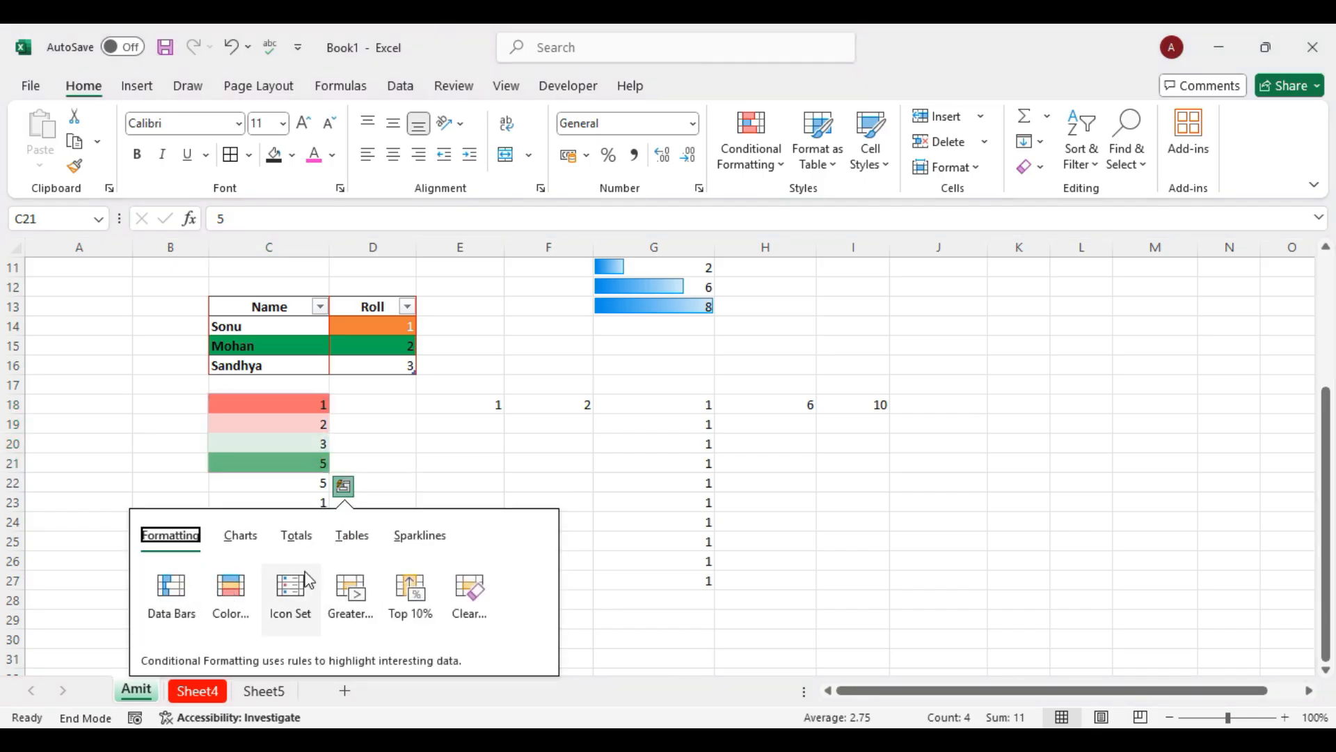
pyautogui.click(668, 449)
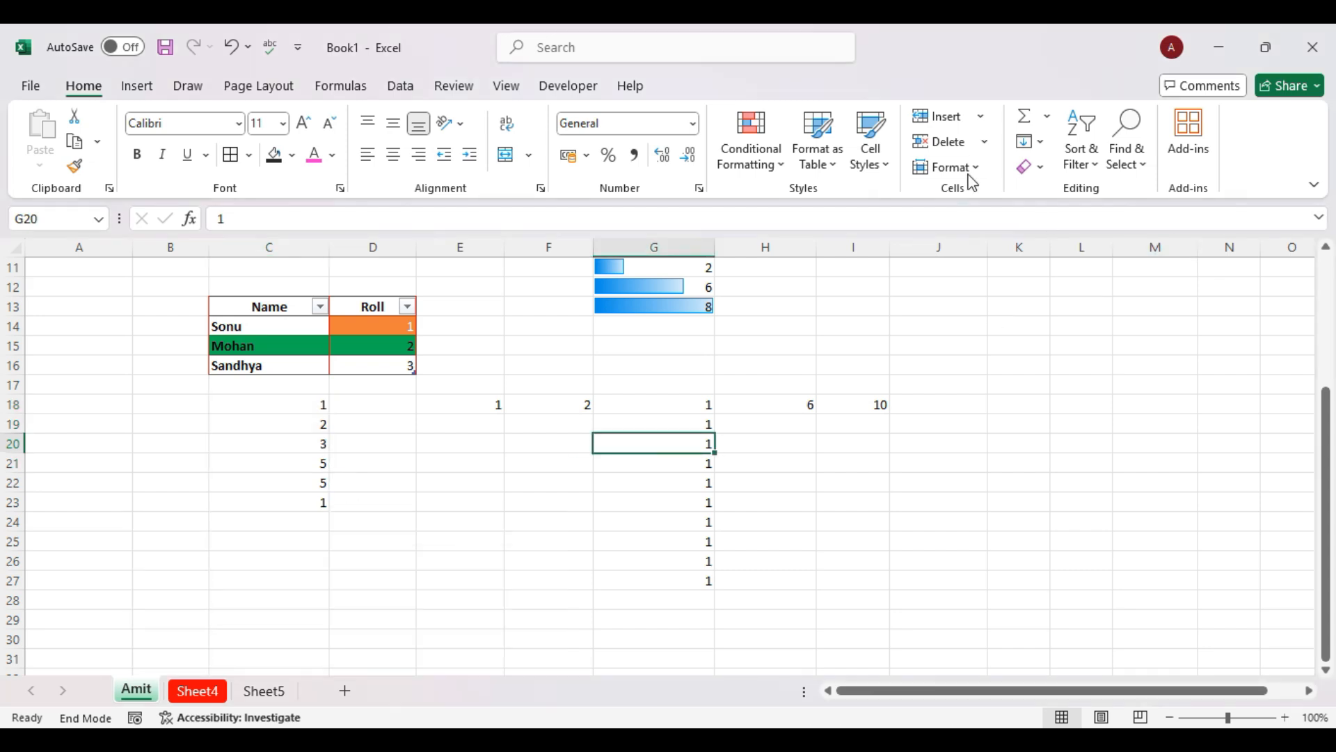
pyautogui.click(1037, 167)
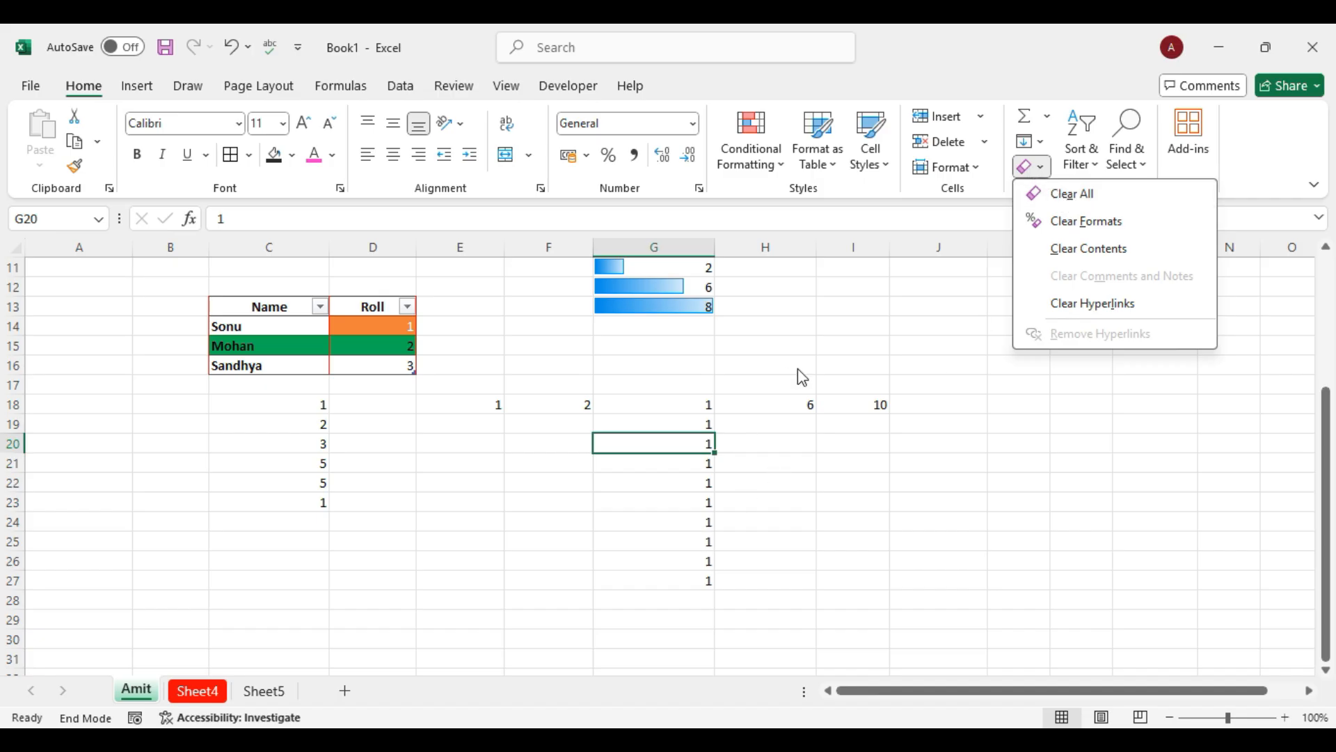
# Use Clear All on G20, leaving the cell empty.
pyautogui.scroll(4, 803, 376)
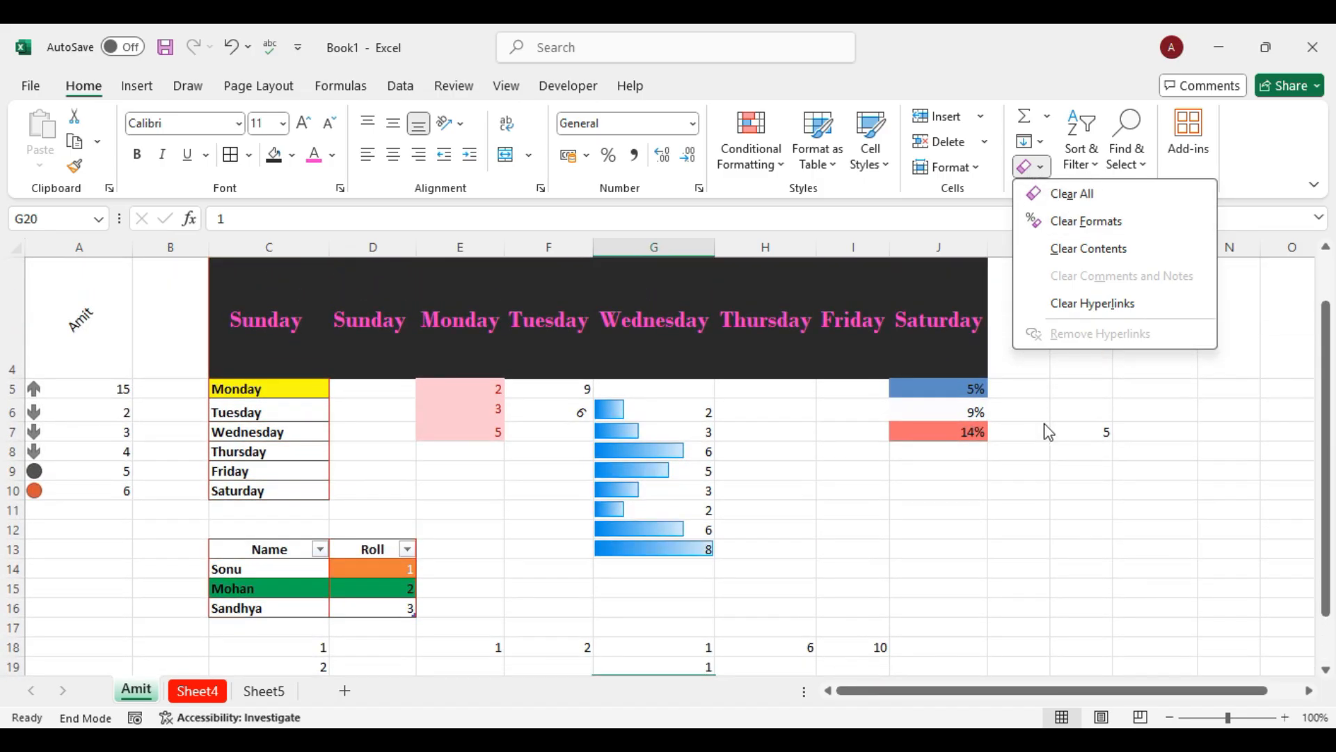
pyautogui.scroll(1, 1049, 432)
pyautogui.click(1091, 203)
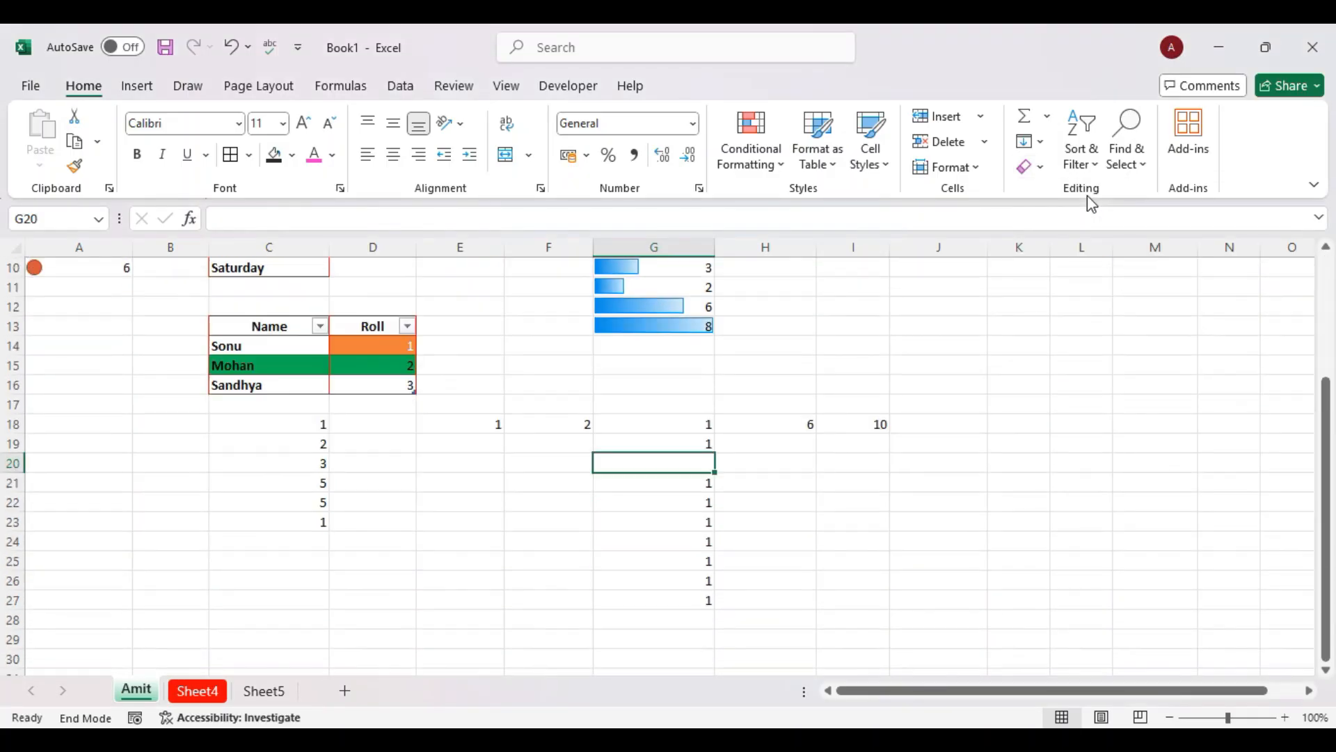
pyautogui.scroll(3, 1083, 423)
pyautogui.click(1123, 390)
pyautogui.scroll(-1, 1123, 389)
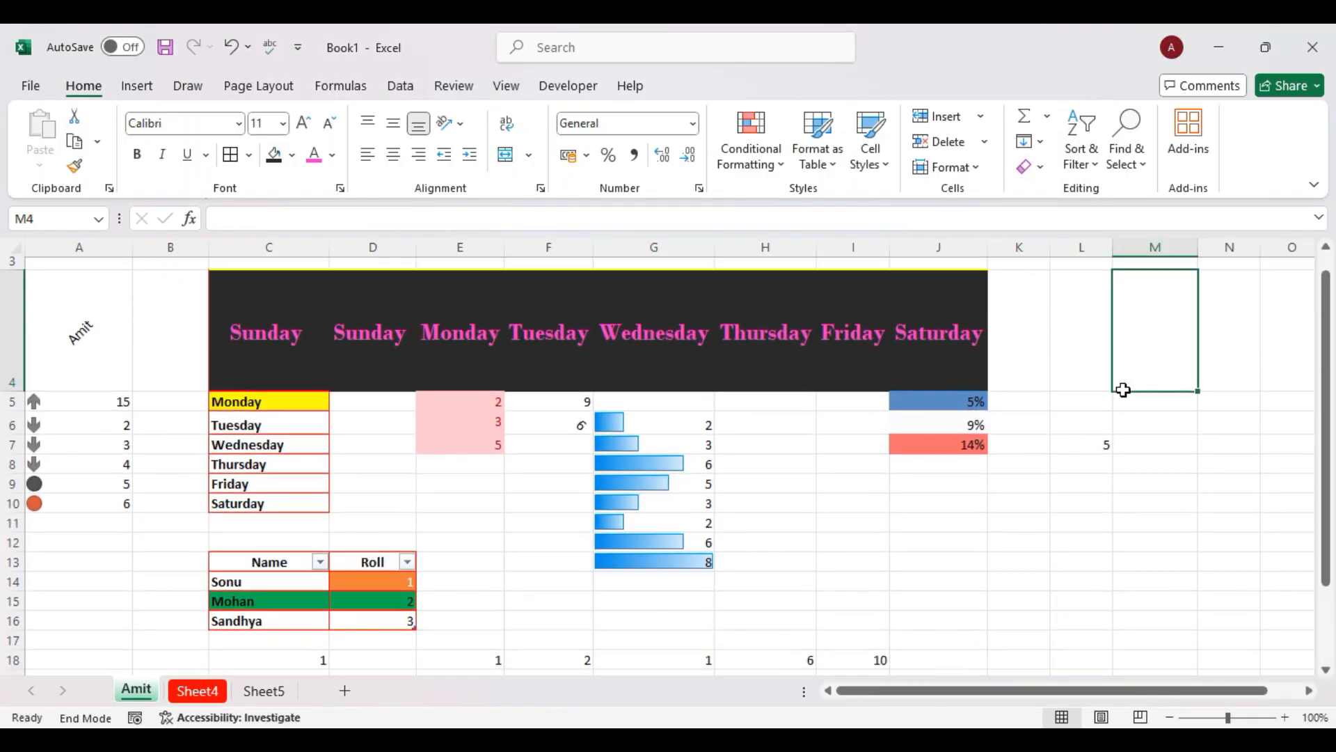
# Clear All on the entire worksheet, then undo to bring its contents back.
pyautogui.click(12, 249)
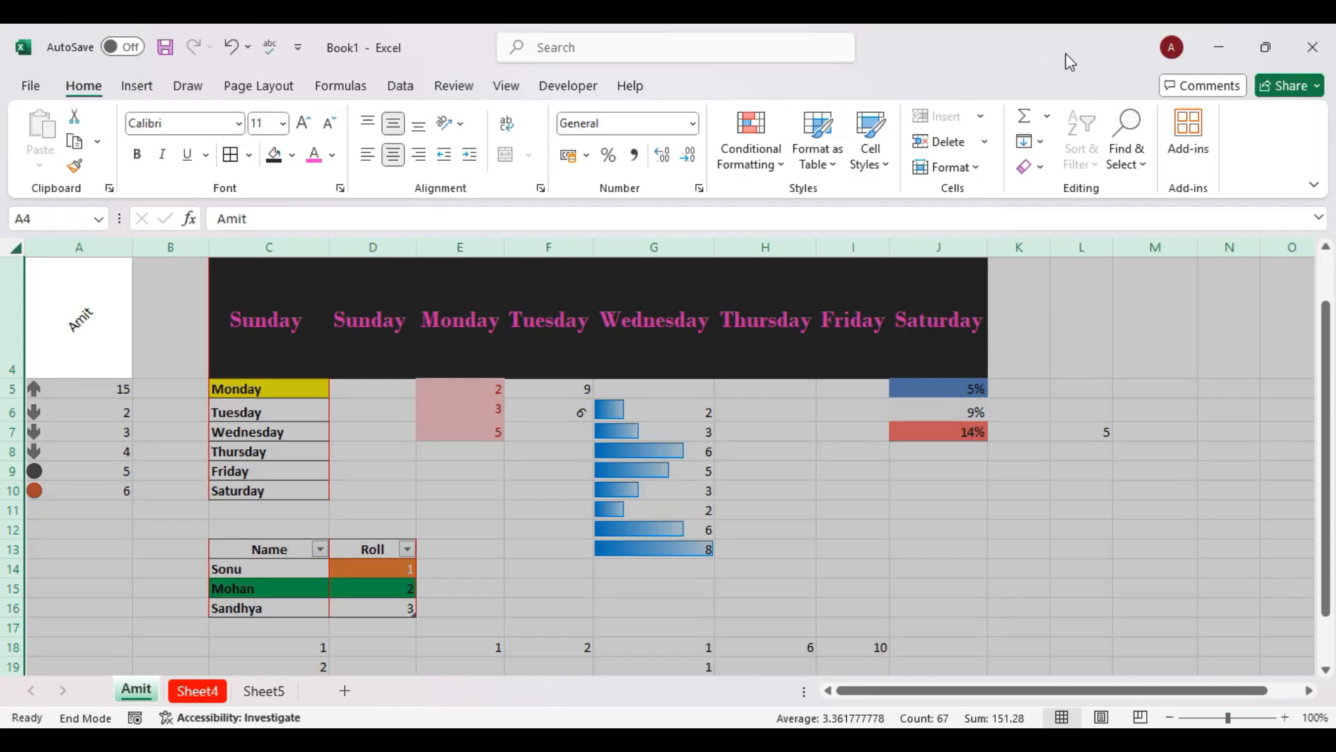
pyautogui.click(1031, 167)
pyautogui.click(1070, 195)
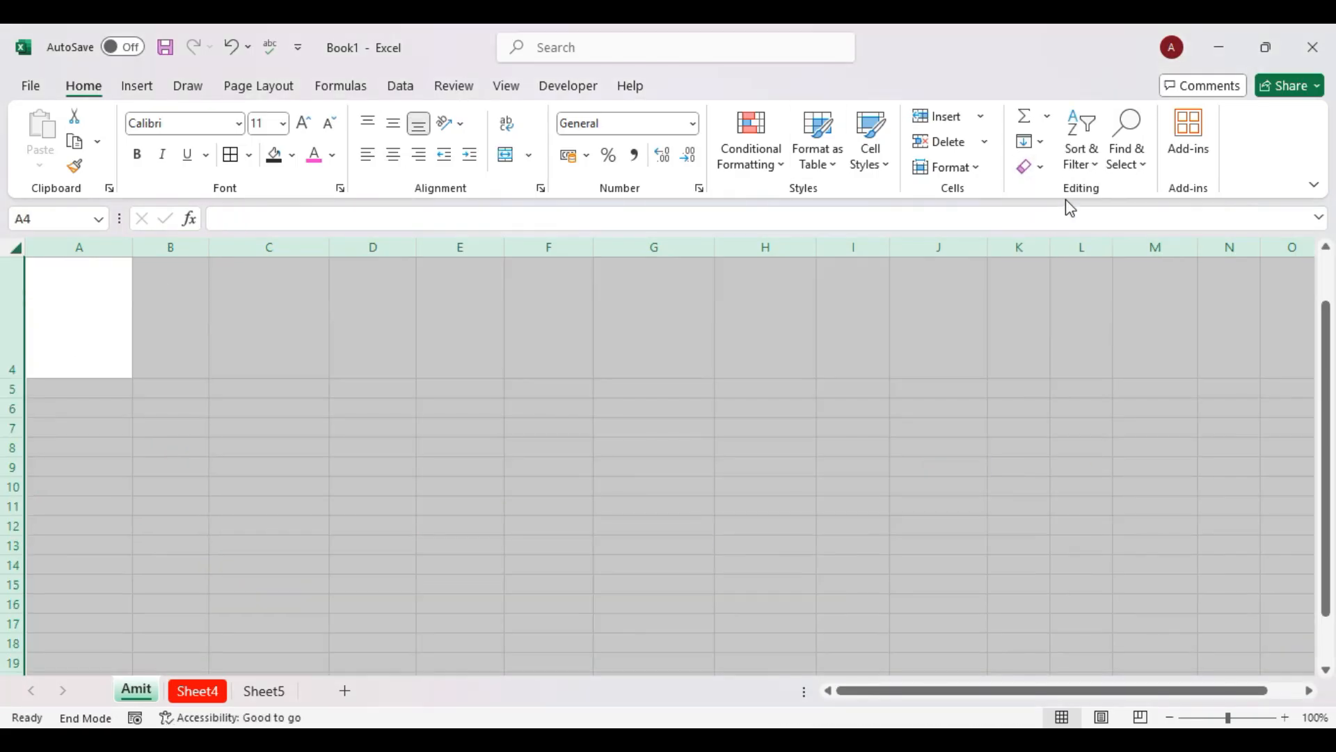
pyautogui.scroll(1, 1070, 404)
pyautogui.scroll(-3, 1070, 404)
pyautogui.scroll(3, 1071, 403)
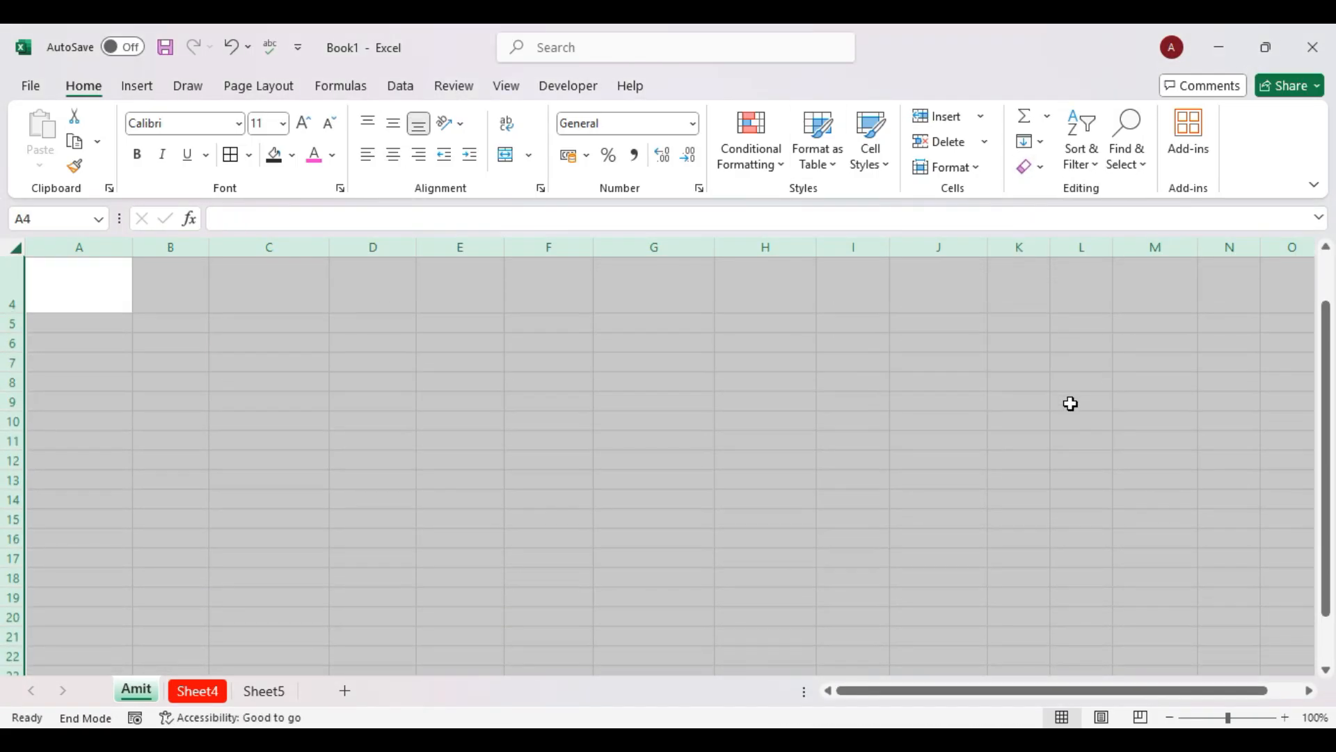
pyautogui.hotkey('ctrl', 'z')
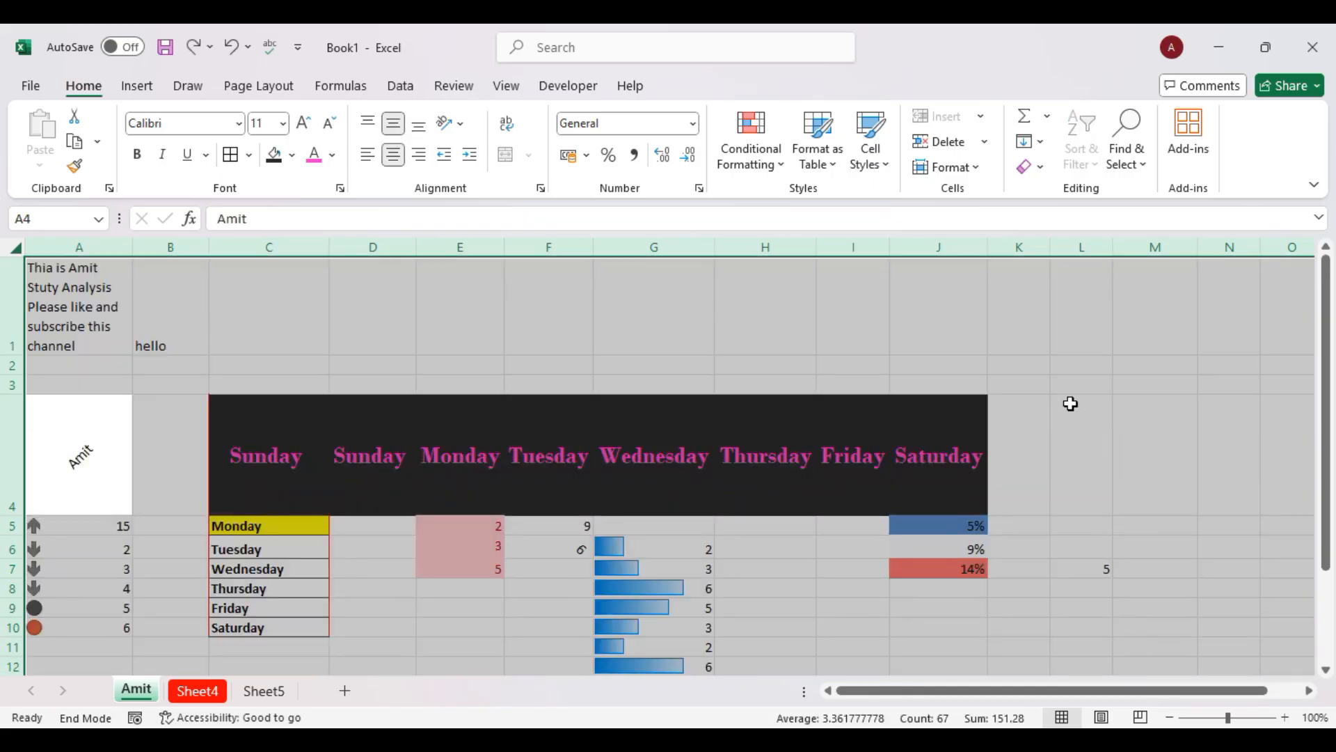
# Strip all formatting from the sheet with Clear Formats, then undo it.
pyautogui.click(1041, 168)
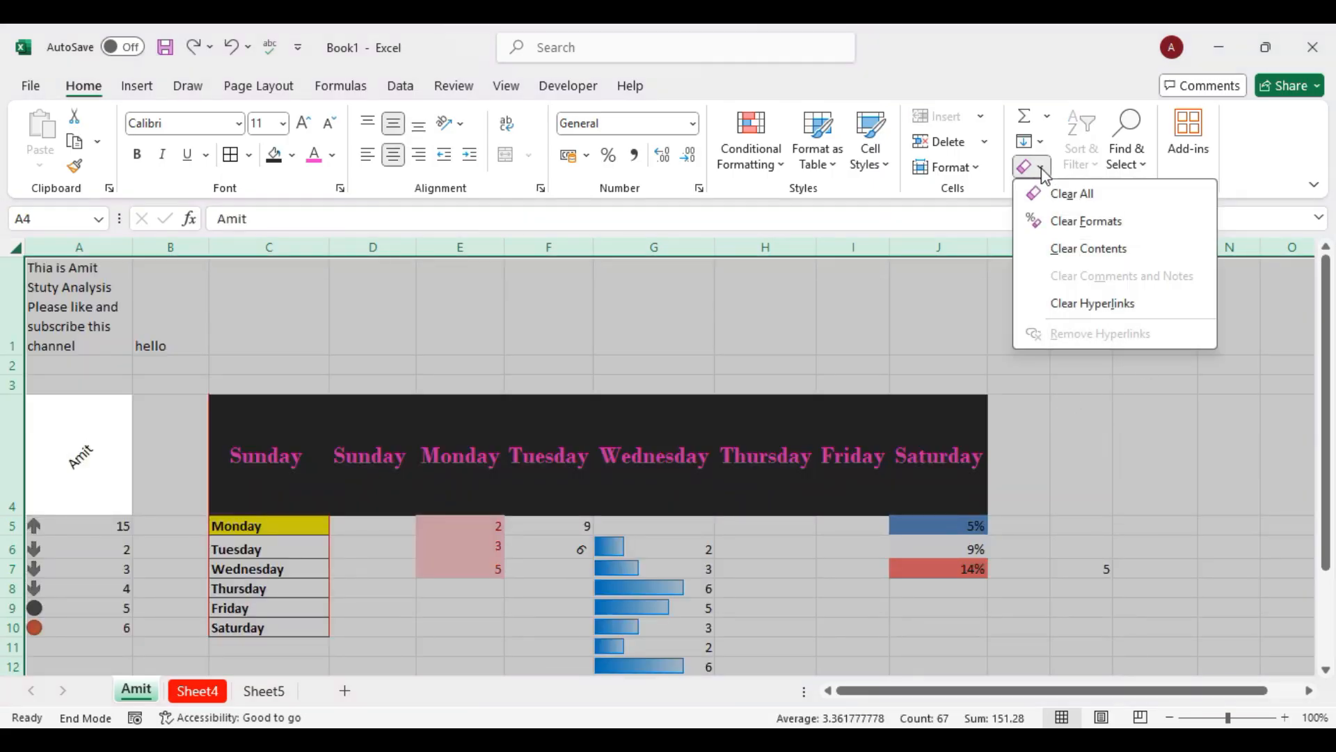
pyautogui.click(1077, 228)
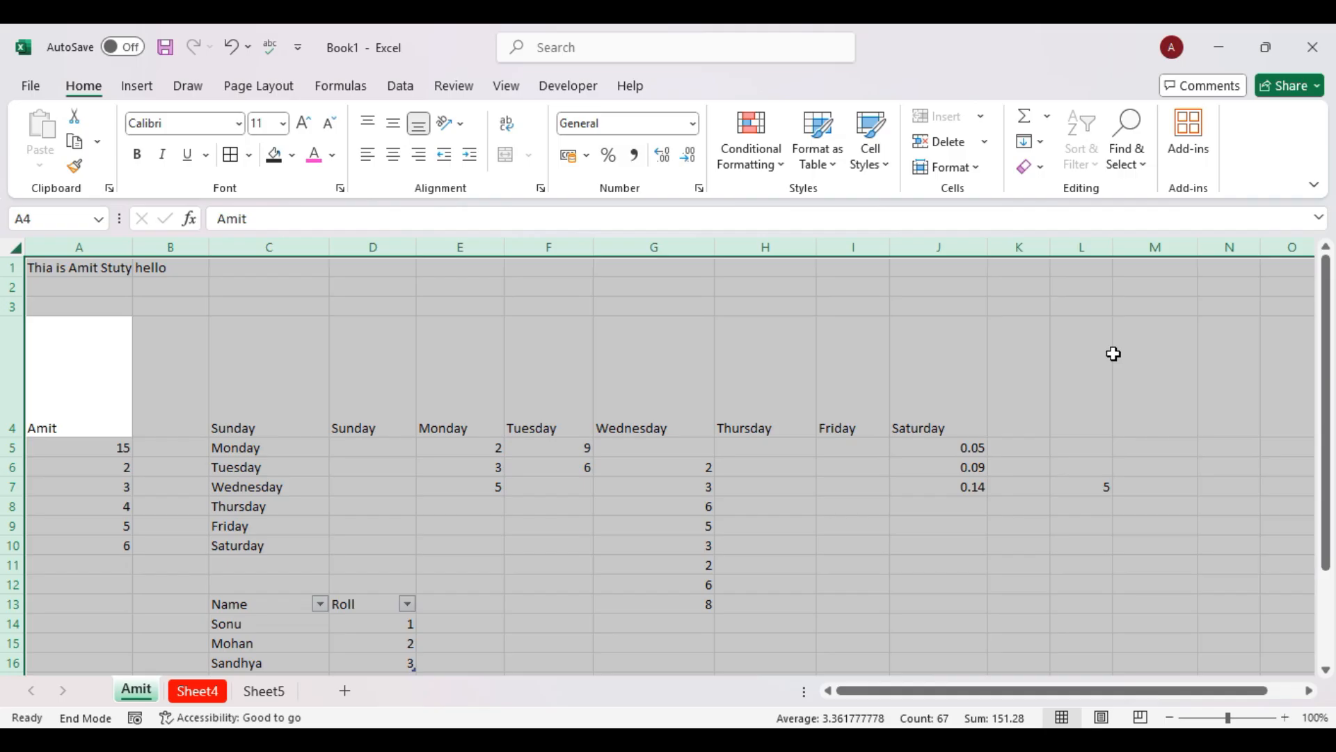
pyautogui.scroll(-1, 1114, 353)
pyautogui.click(1041, 168)
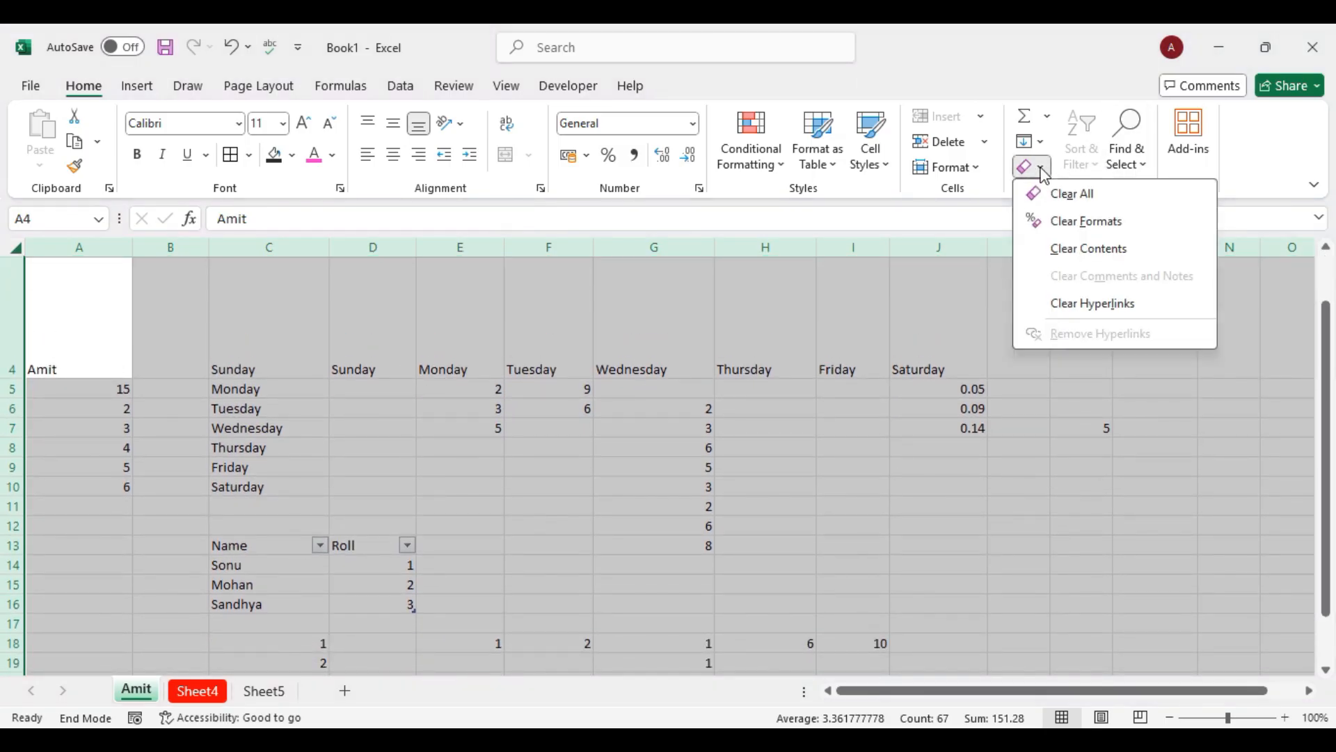
pyautogui.hotkey('ctrl', 'z')
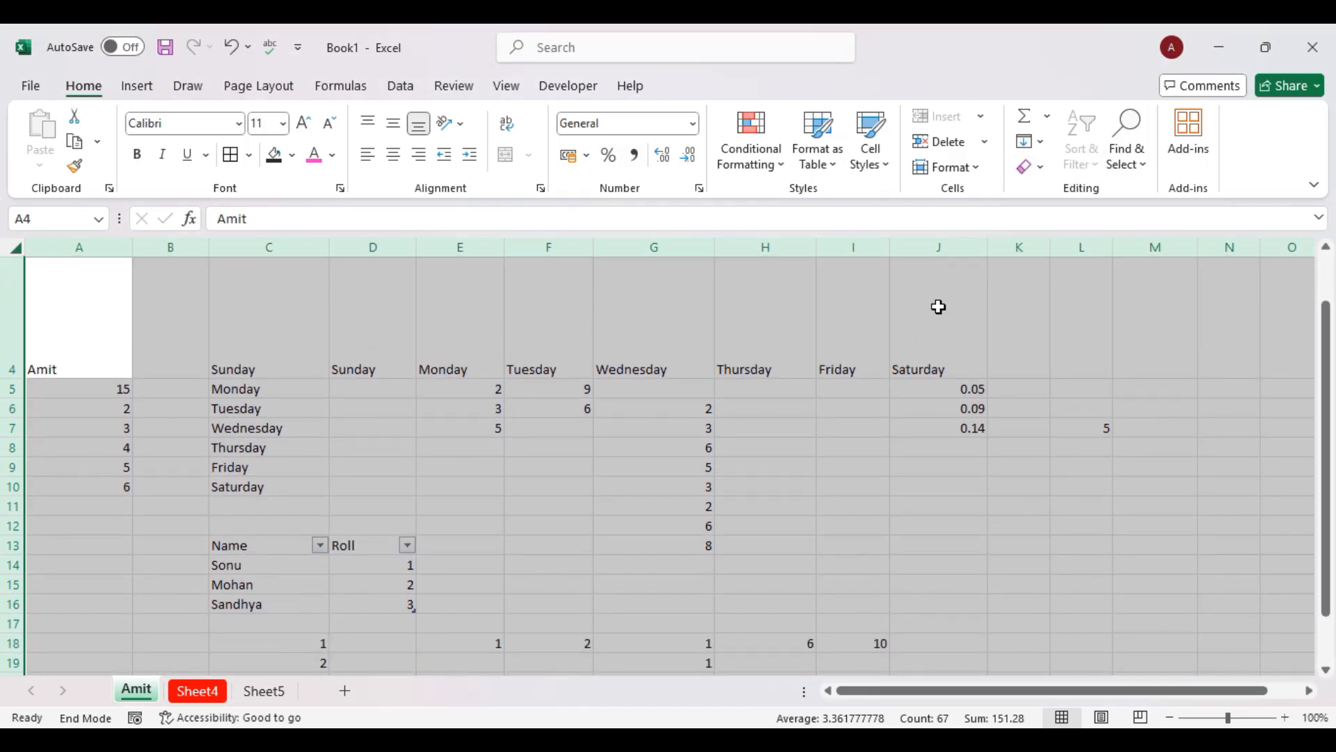
# Enter 123 in cell J10.
pyautogui.click(1027, 357)
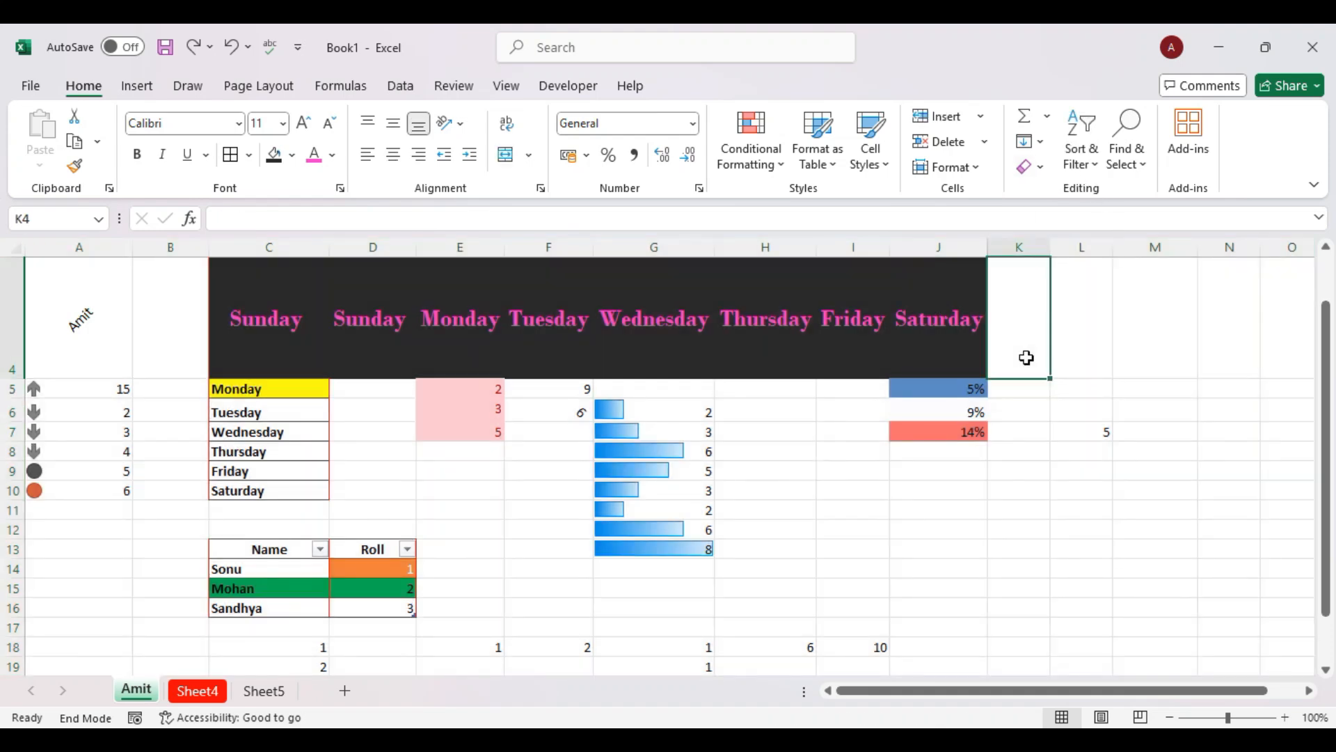
pyautogui.click(1031, 454)
pyautogui.click(970, 486)
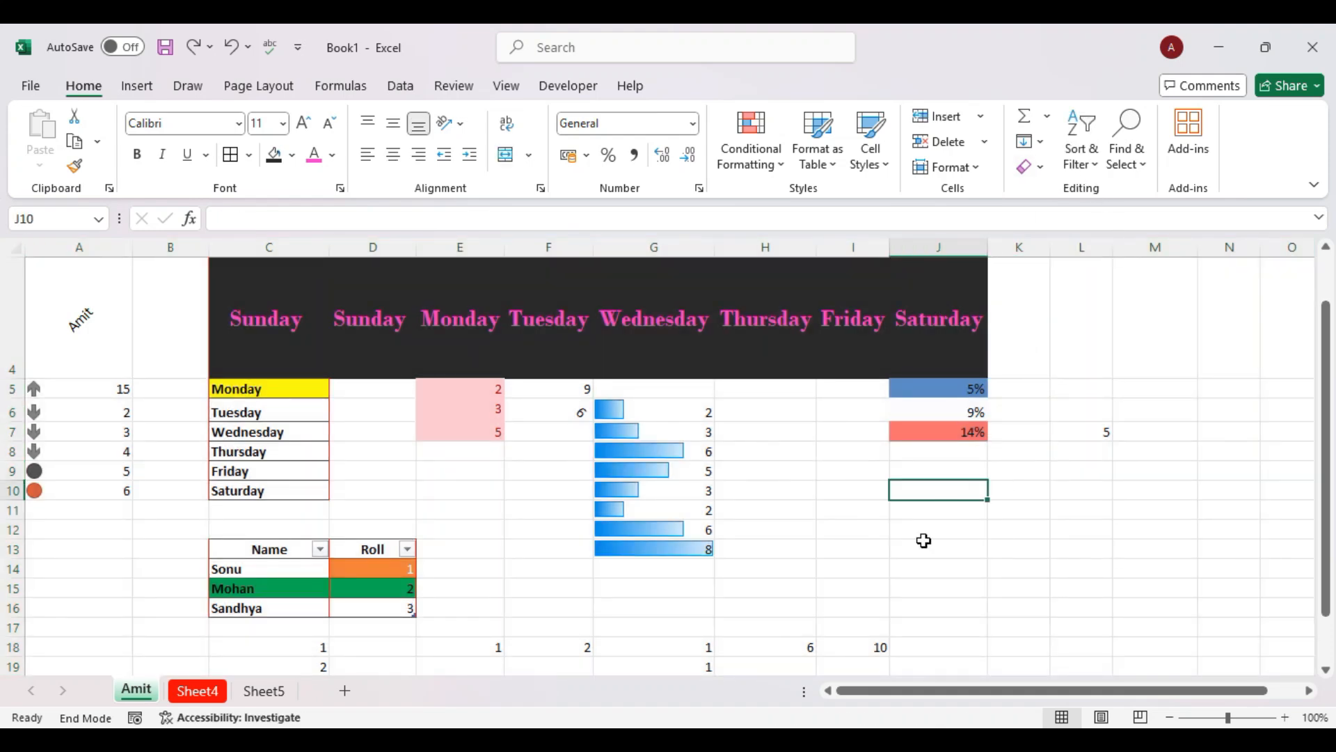
pyautogui.write('123')
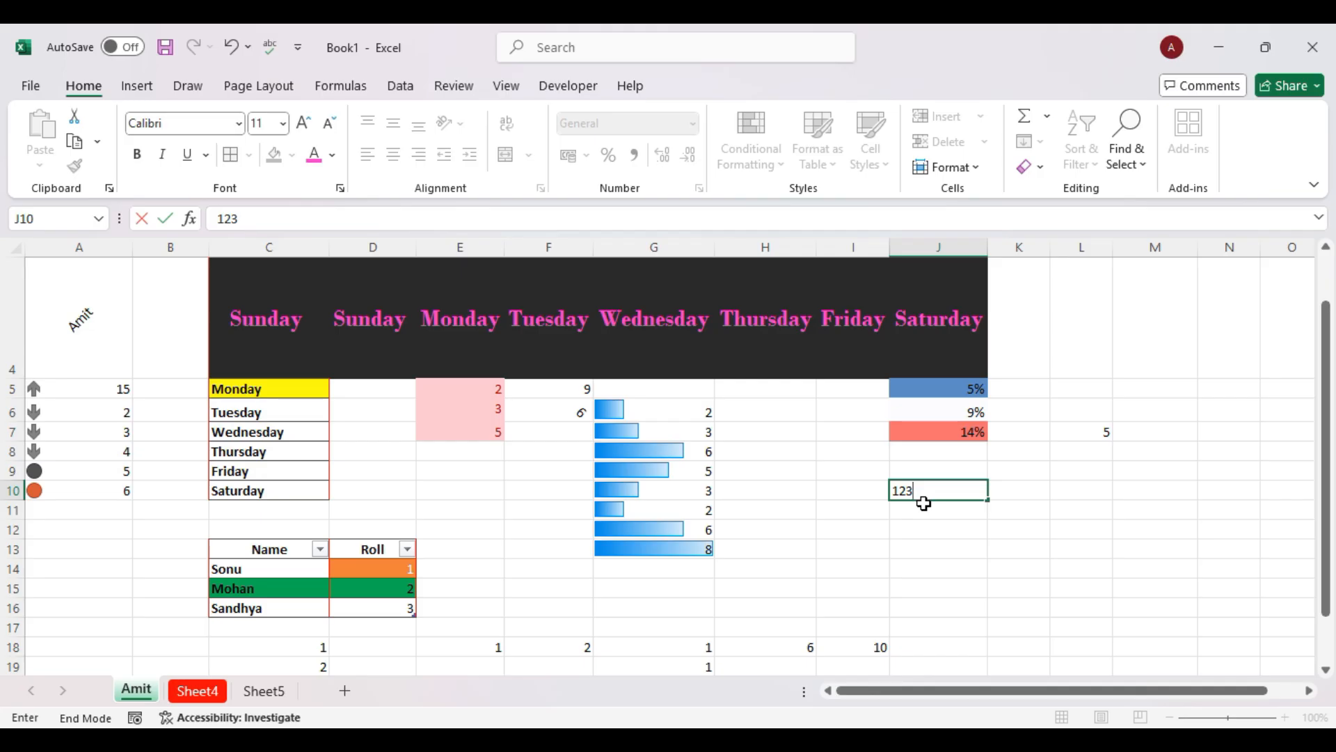
pyautogui.press('Return')
# Hyperlink cell J10 to Sheet5 in this workbook.
pyautogui.rightClick(962, 487)
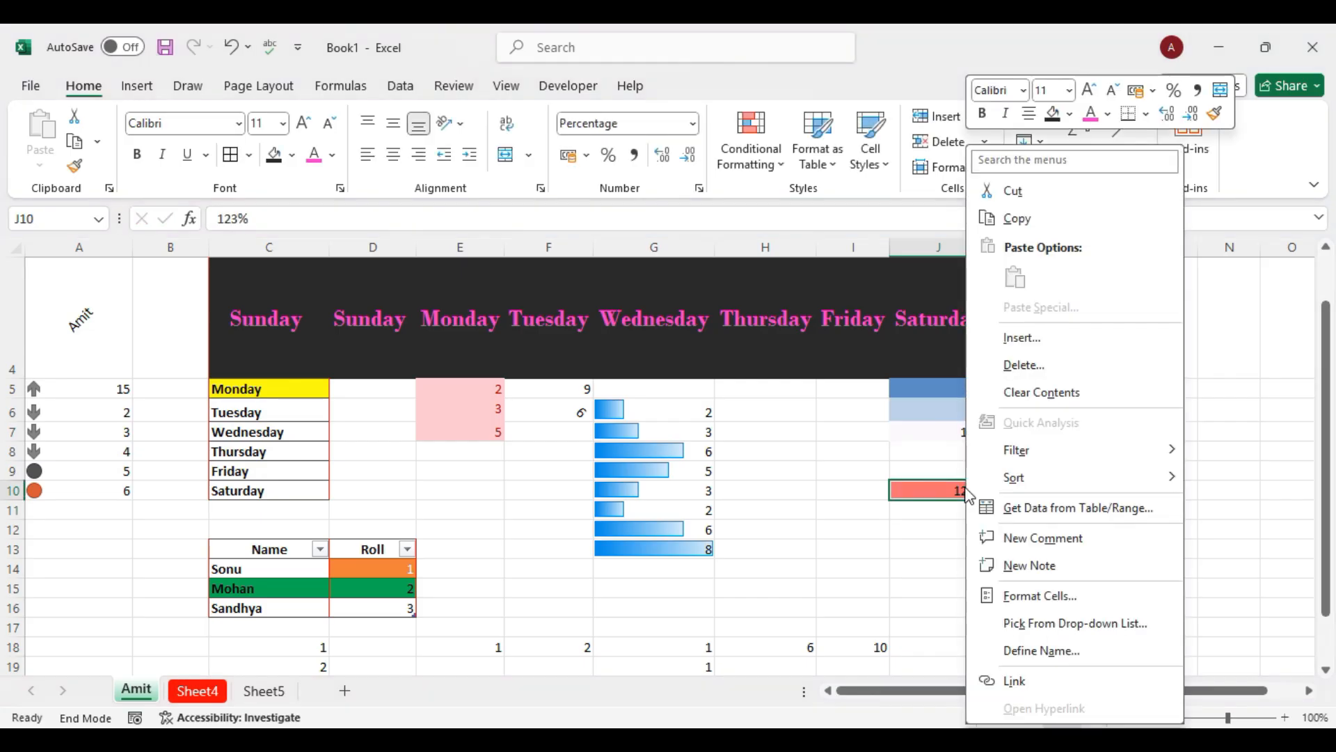
pyautogui.click(1014, 681)
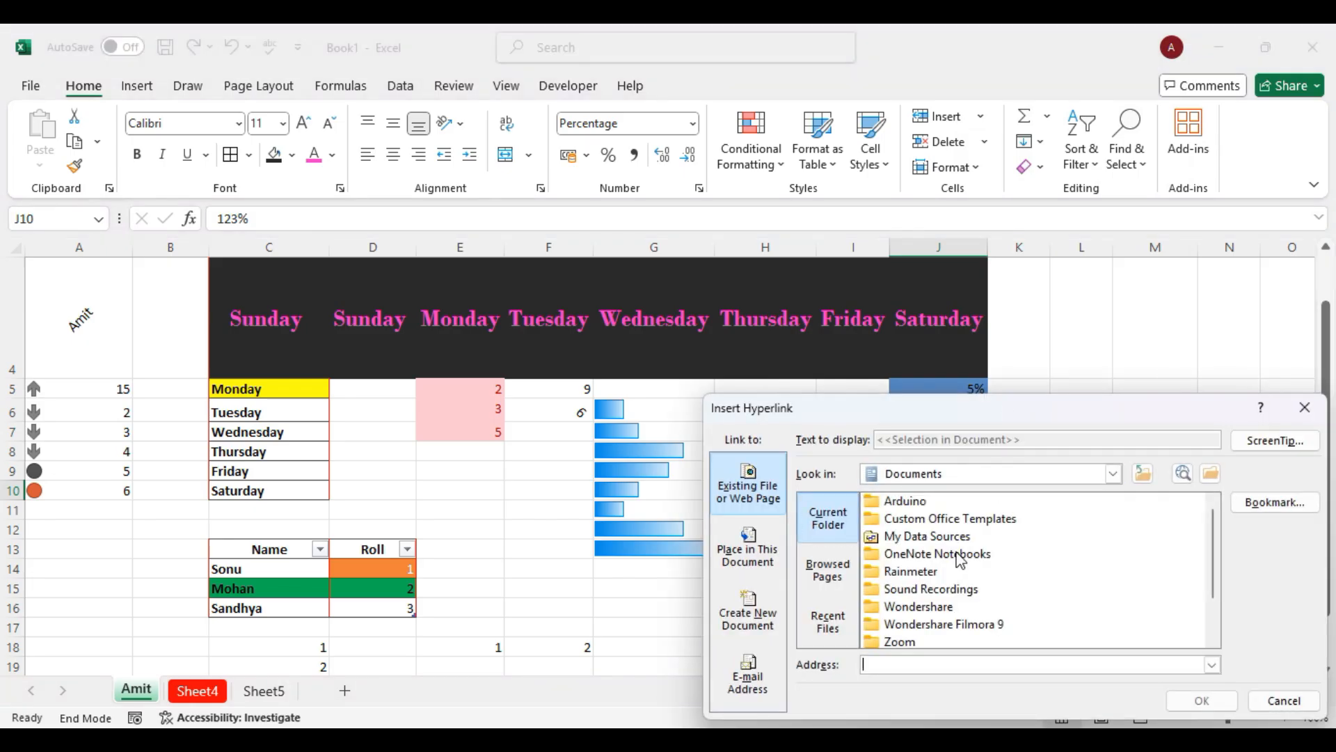
pyautogui.click(771, 547)
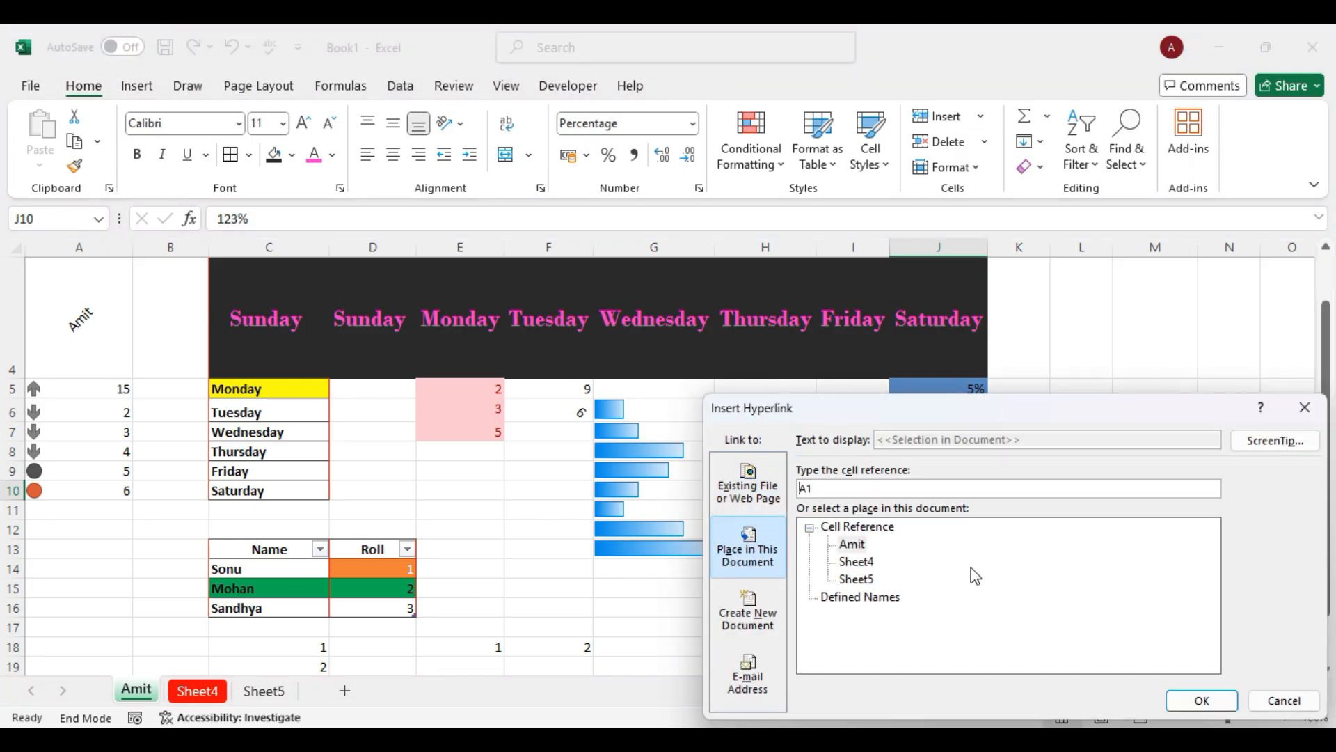
pyautogui.click(861, 566)
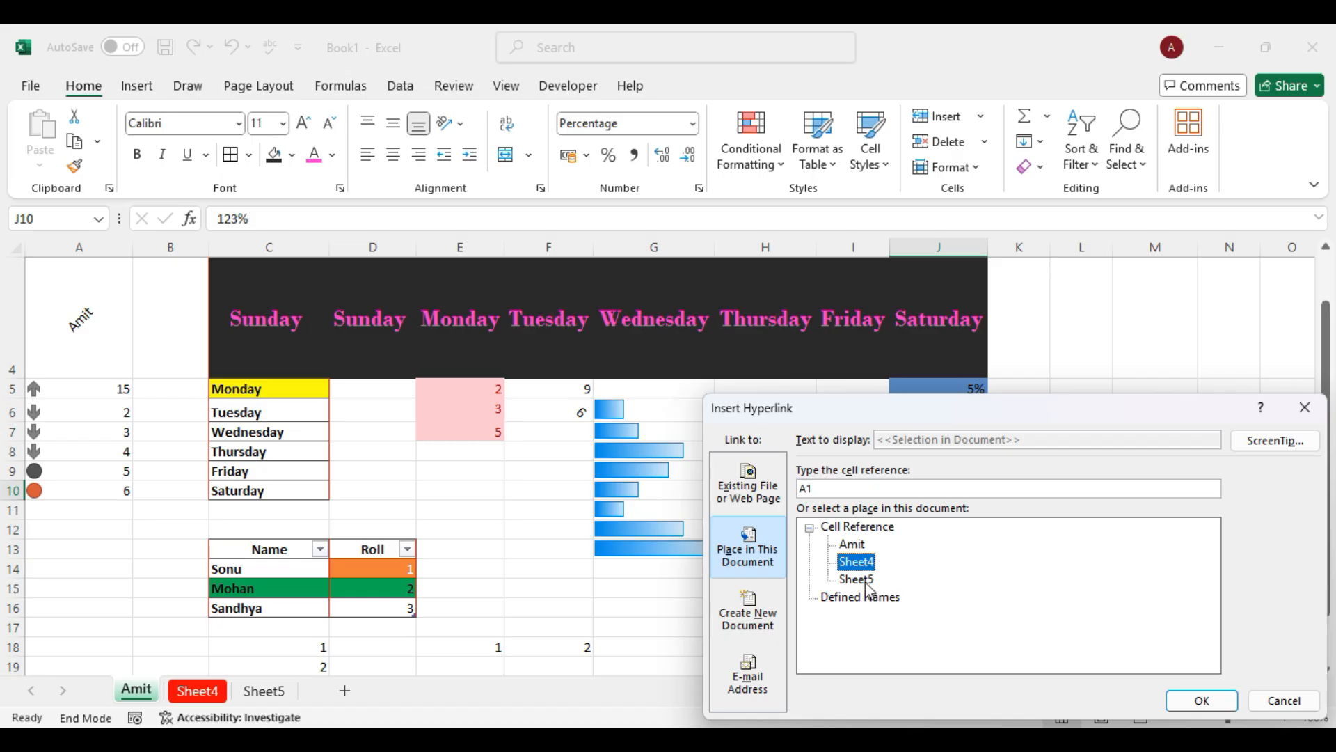
pyautogui.click(863, 581)
pyautogui.click(1203, 699)
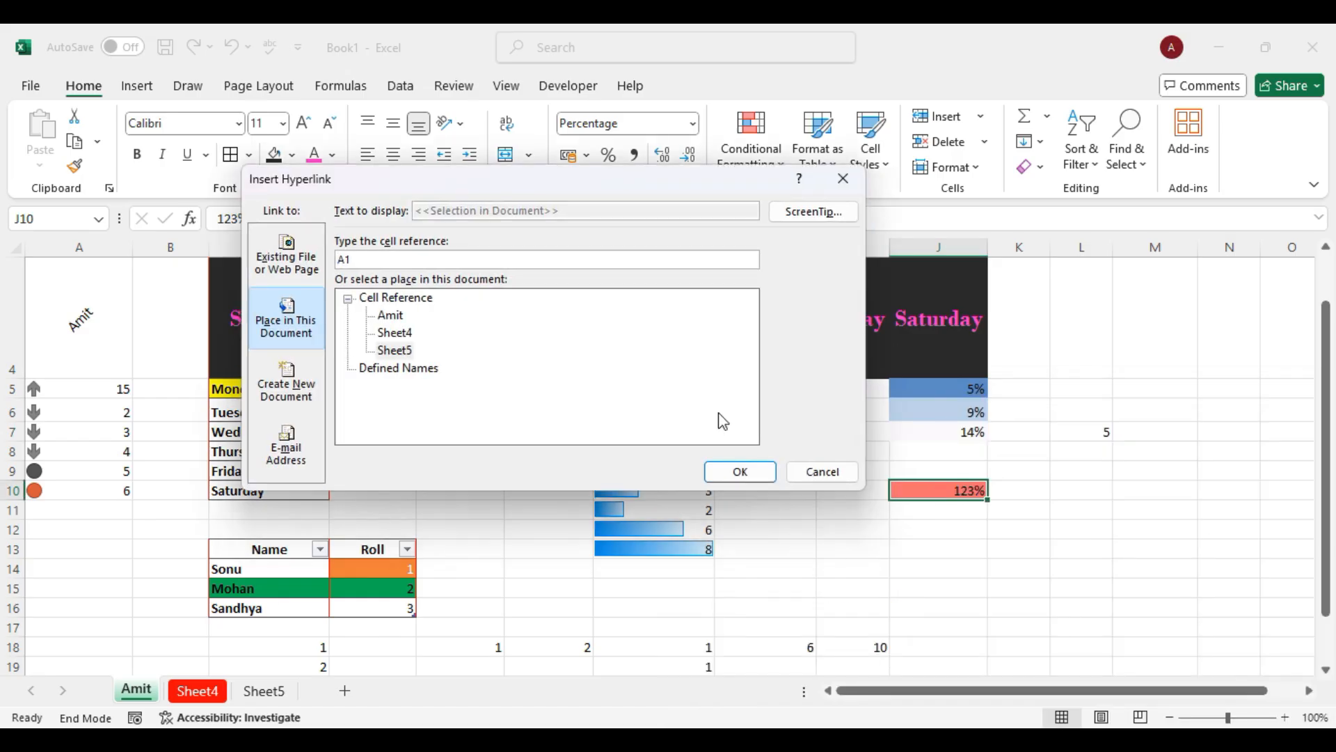
# Follow the J10 link to Sheet5, then return to the Amit sheet.
pyautogui.click(741, 472)
pyautogui.moveTo(1071, 594); pyautogui.dragTo(973, 504)
pyautogui.click(1200, 502)
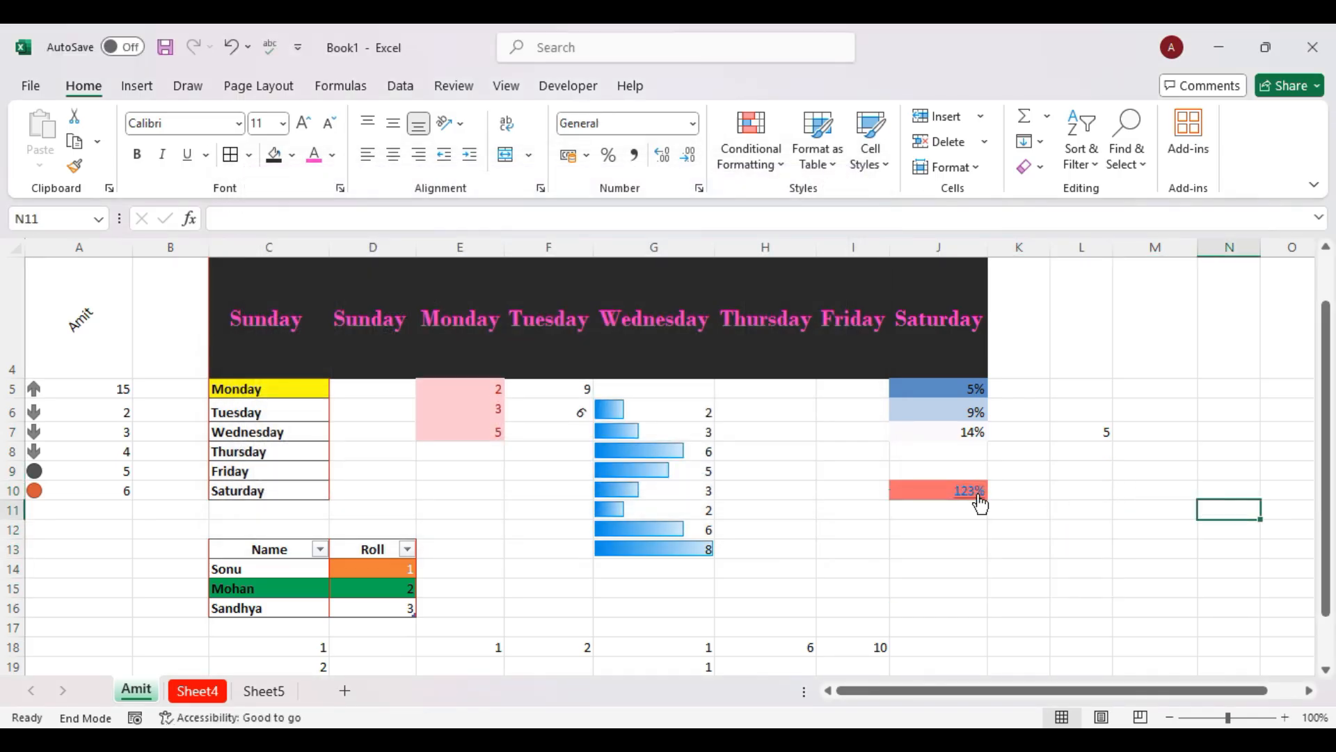
pyautogui.click(976, 492)
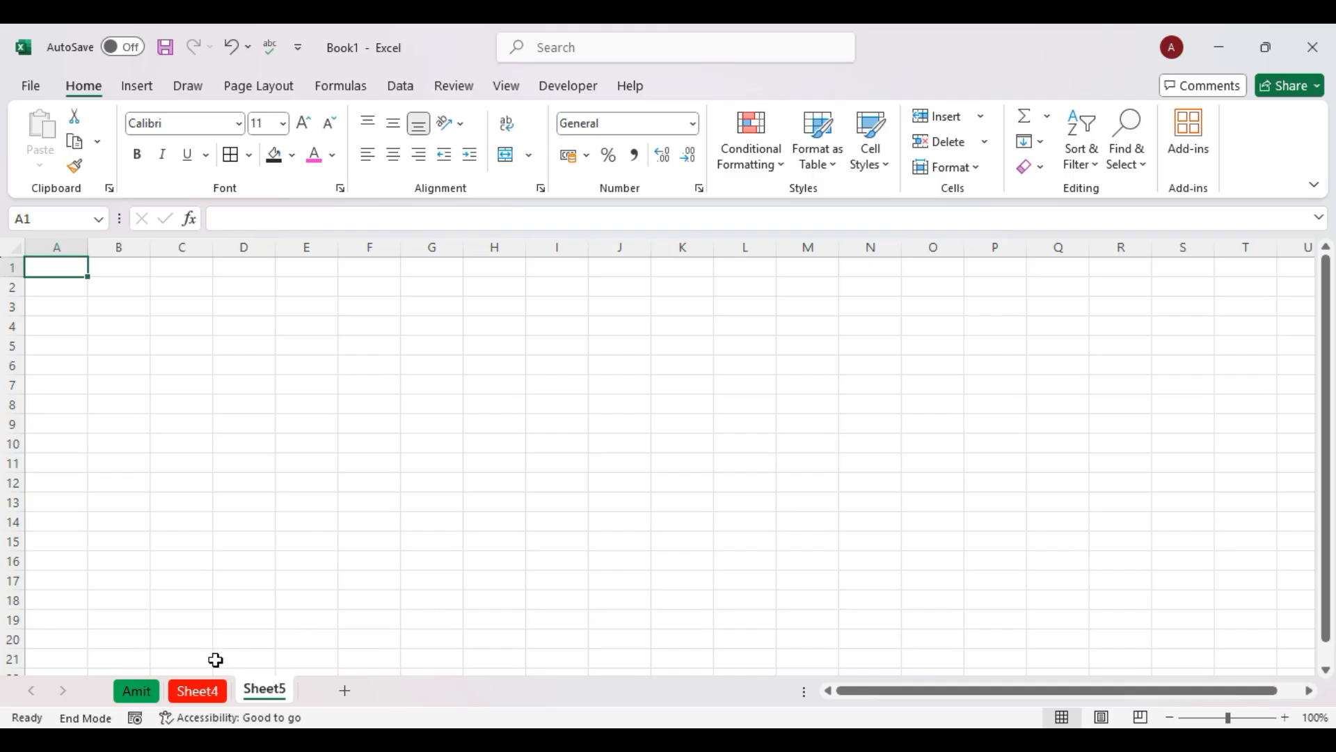
pyautogui.click(142, 692)
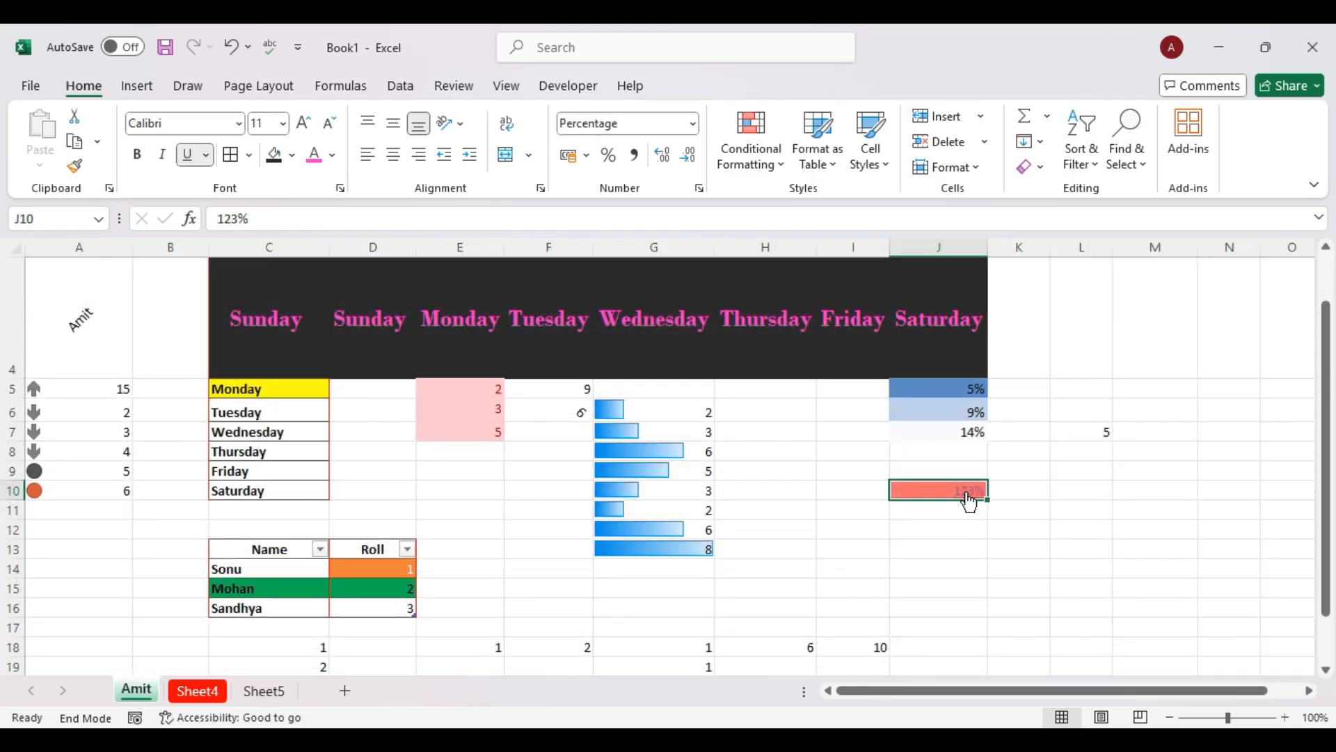
# Clear the hyperlink from J10 with Home > Clear > Clear Hyperlinks.
pyautogui.click(1032, 167)
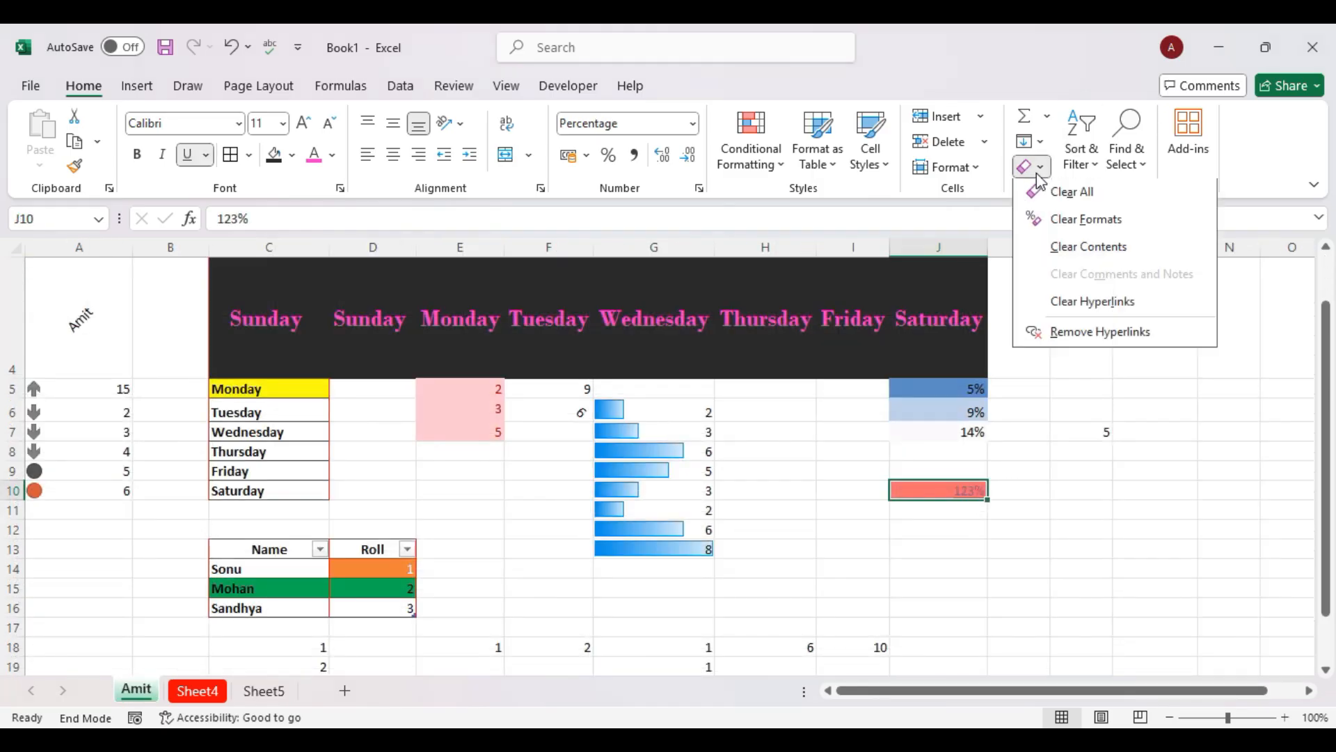
pyautogui.click(1100, 312)
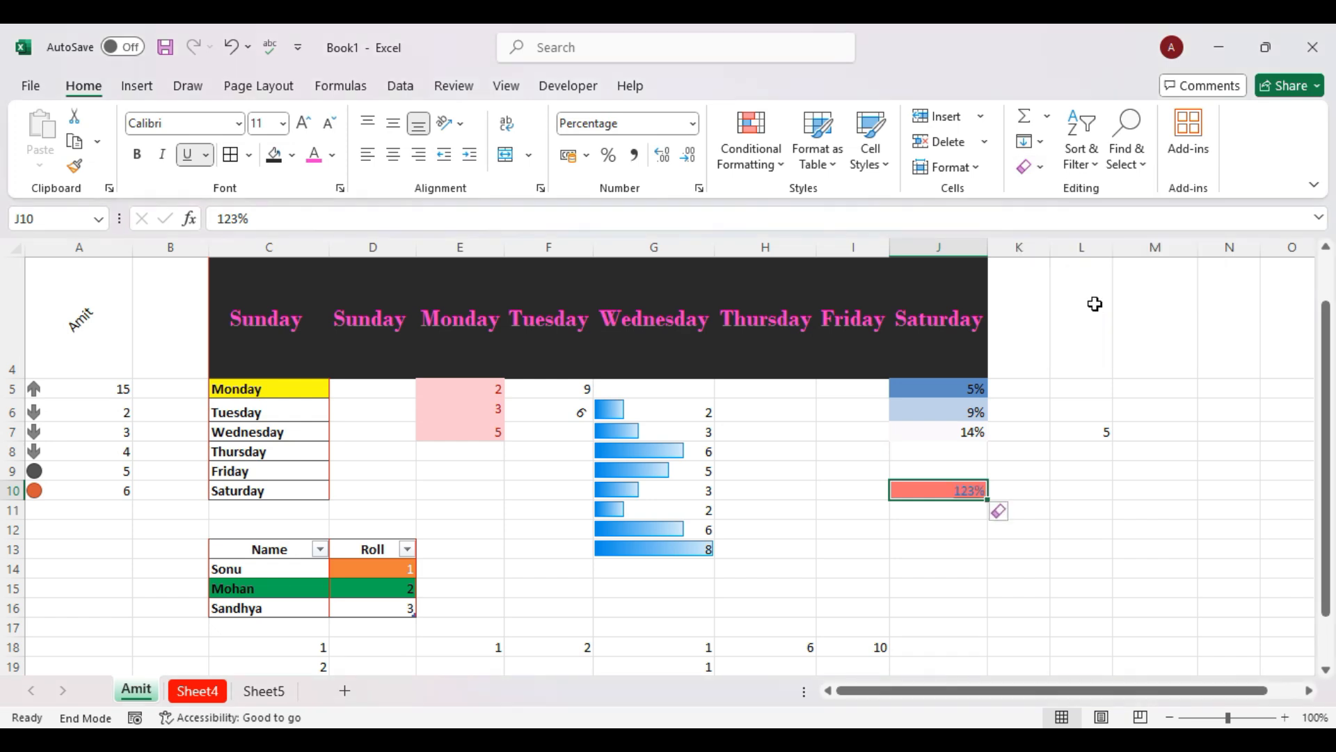
pyautogui.moveTo(1075, 511); pyautogui.dragTo(954, 493)
pyautogui.click(954, 493)
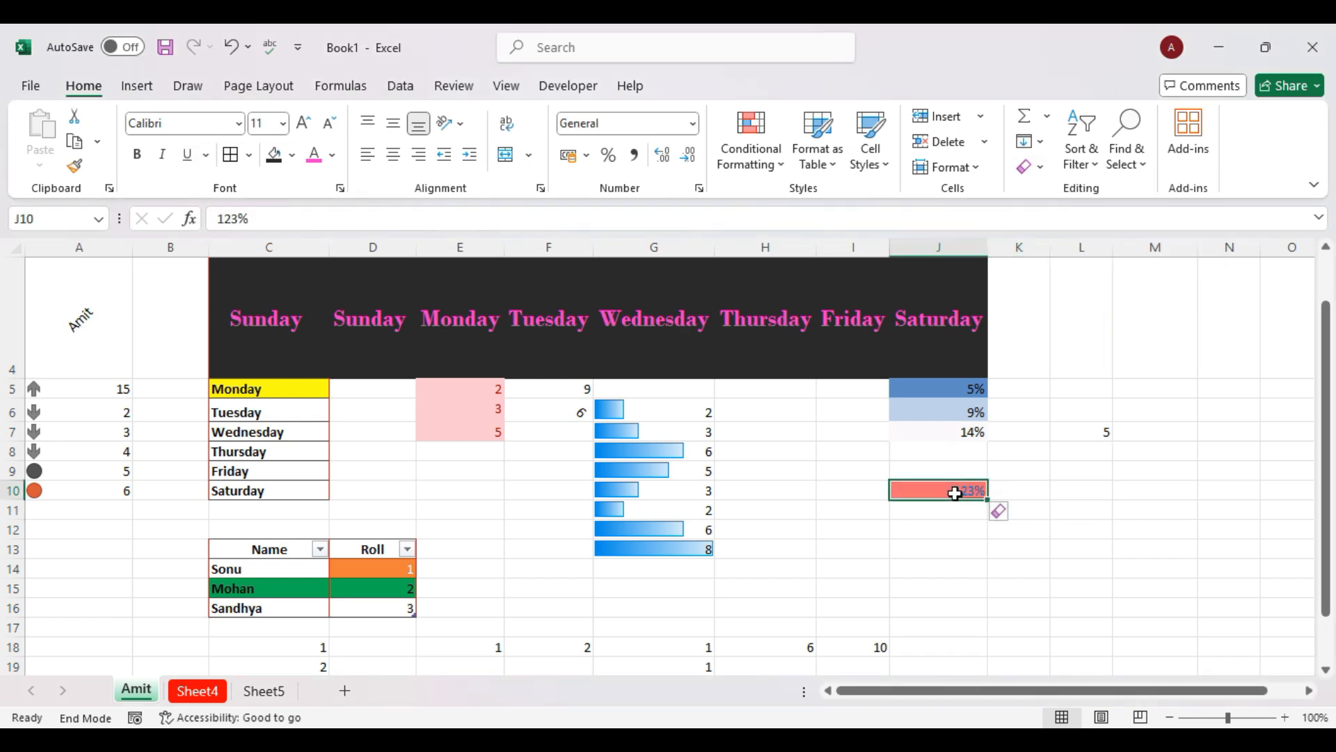
pyautogui.click(1036, 167)
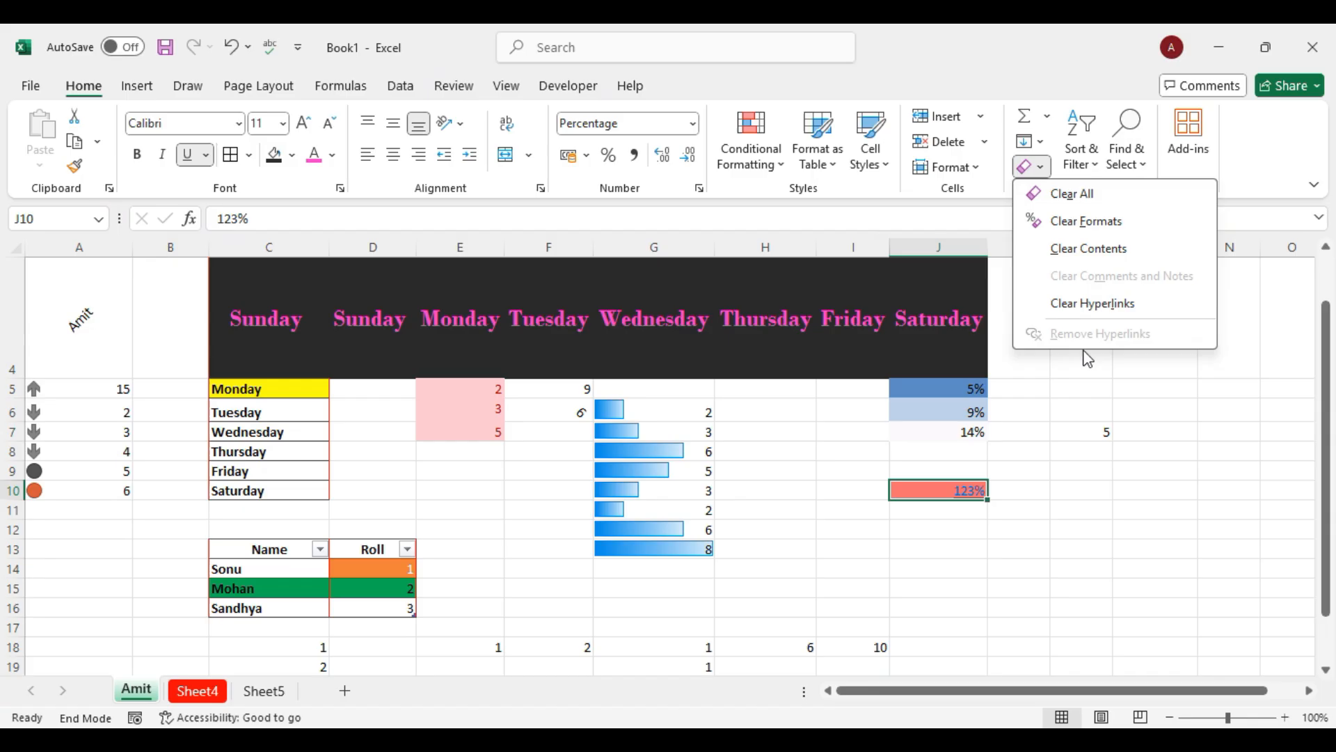
pyautogui.click(1072, 312)
pyautogui.click(1091, 547)
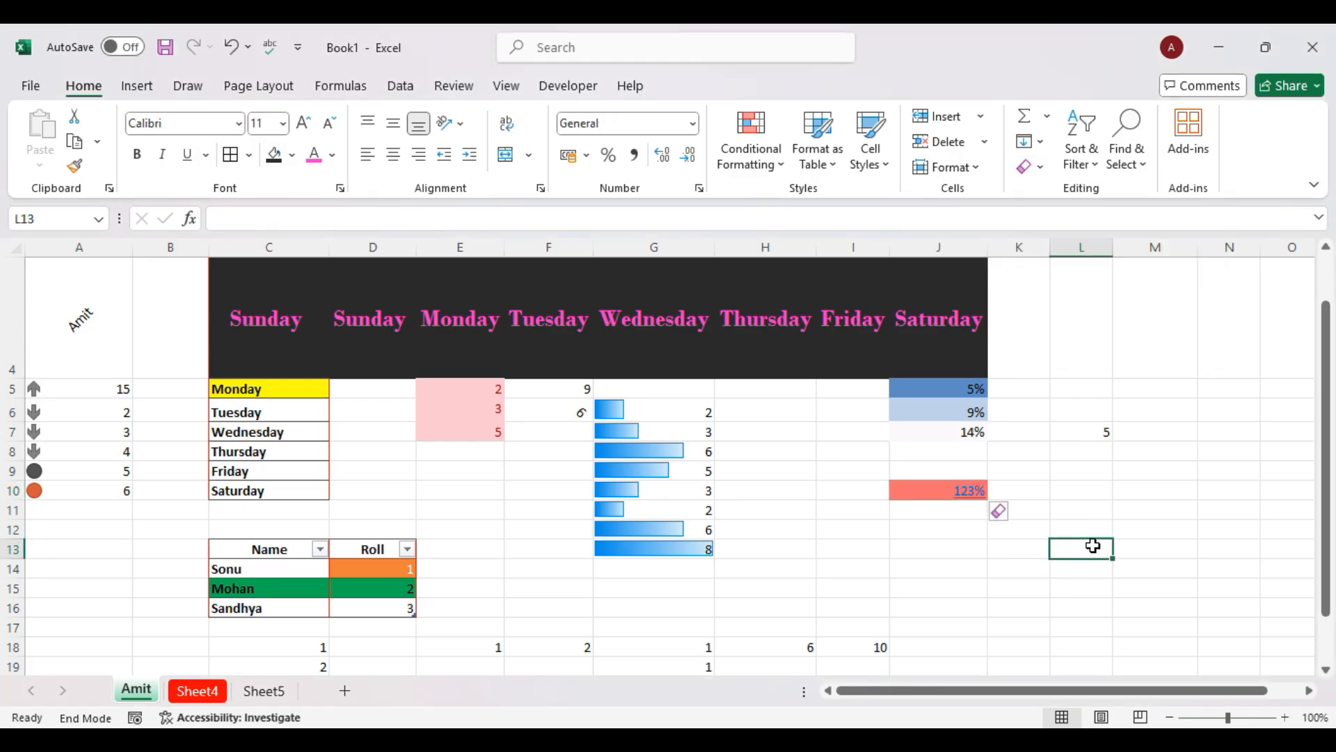
# Remove the leftover link formatting so J10 shows a plain 1.23.
pyautogui.click(1002, 513)
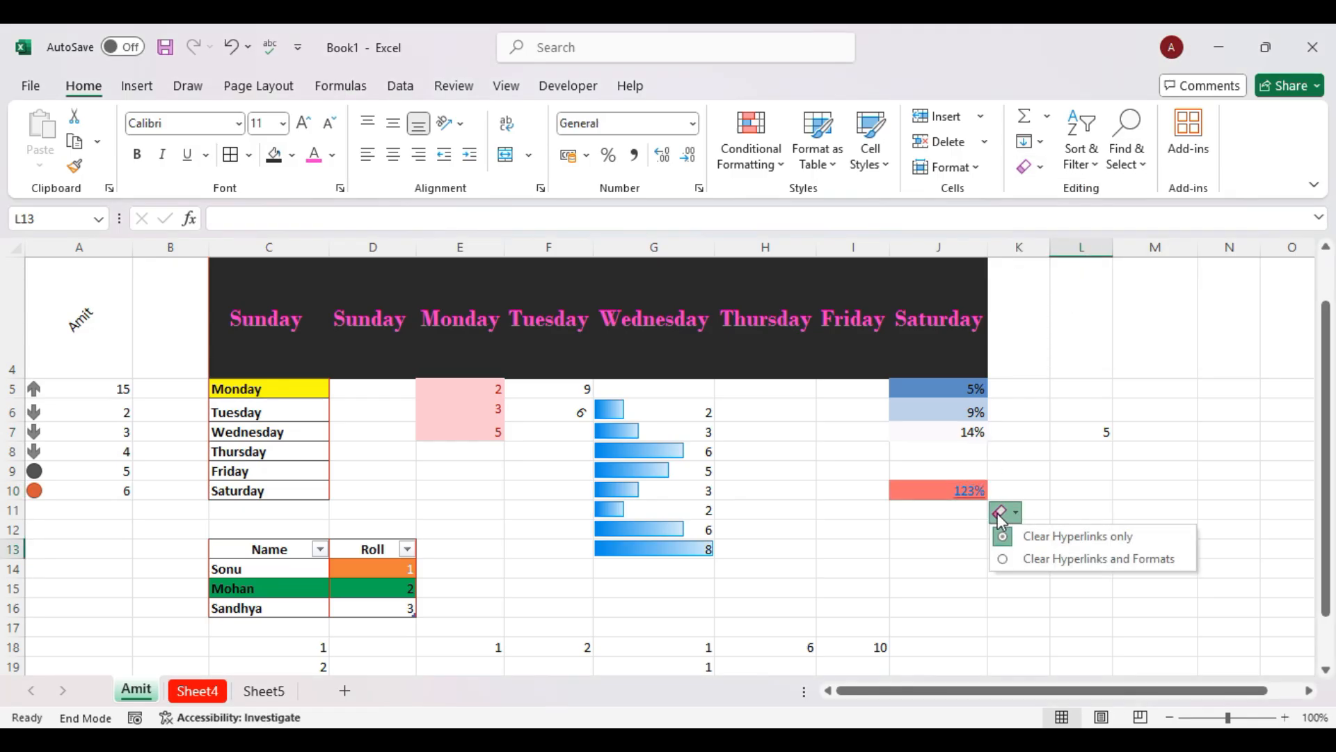
pyautogui.click(1048, 561)
pyautogui.click(1059, 373)
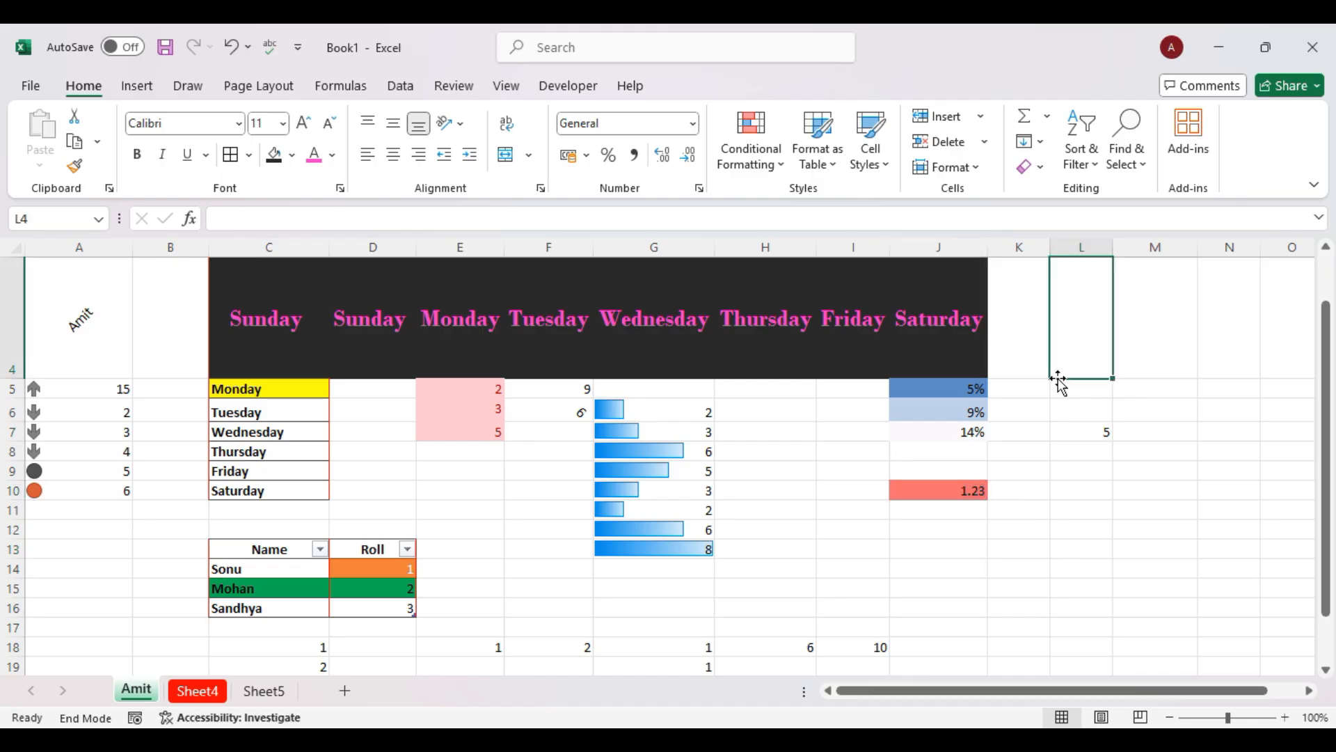
pyautogui.click(1054, 412)
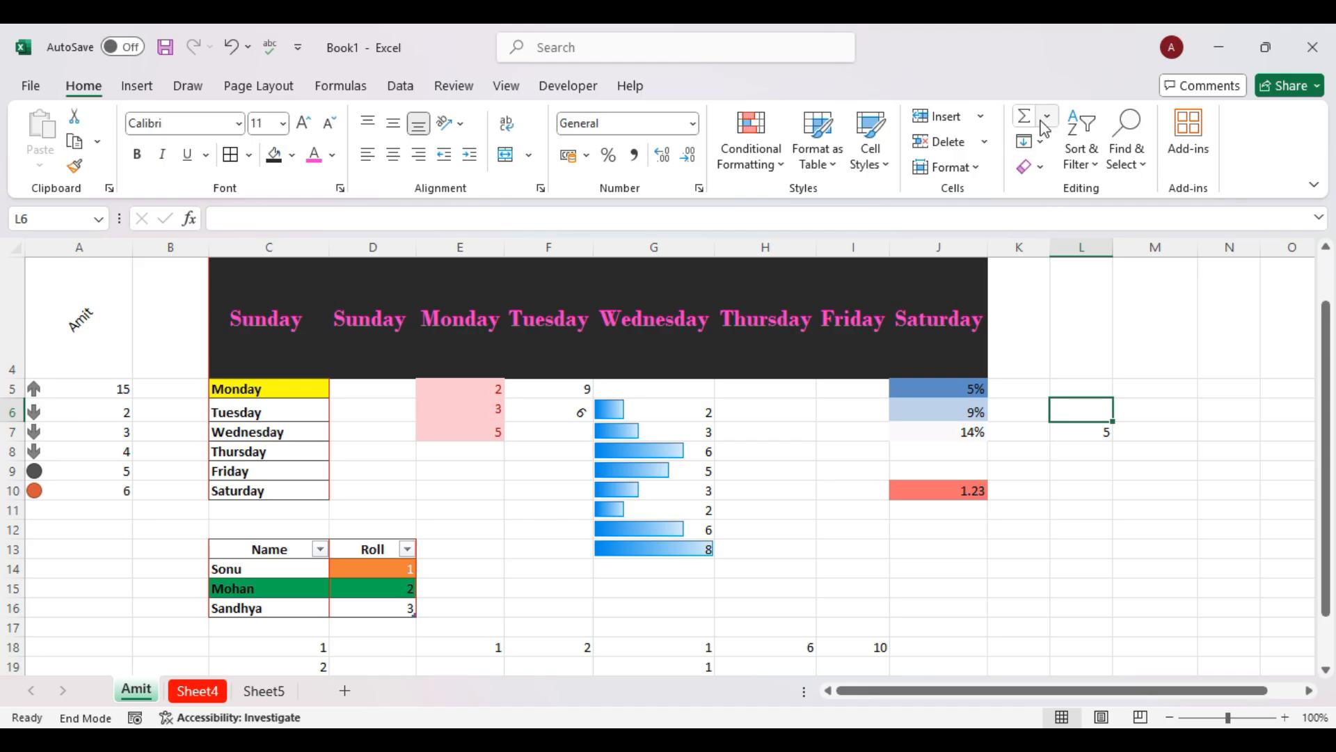
# Turn on Filter for G6:G13 and untick 2 and 6 so only 3 and 8 remain.
pyautogui.click(1099, 165)
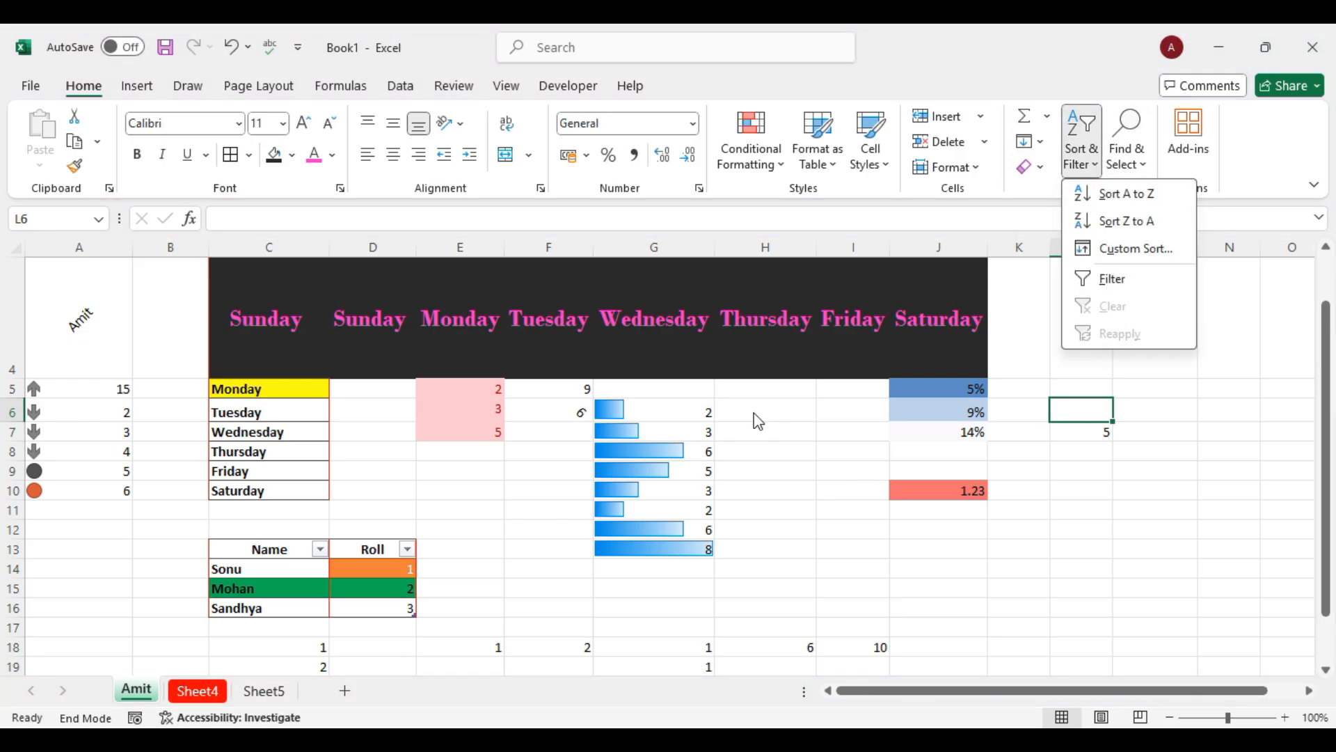
pyautogui.click(692, 427)
pyautogui.moveTo(672, 409); pyautogui.dragTo(682, 549)
pyautogui.click(1094, 166)
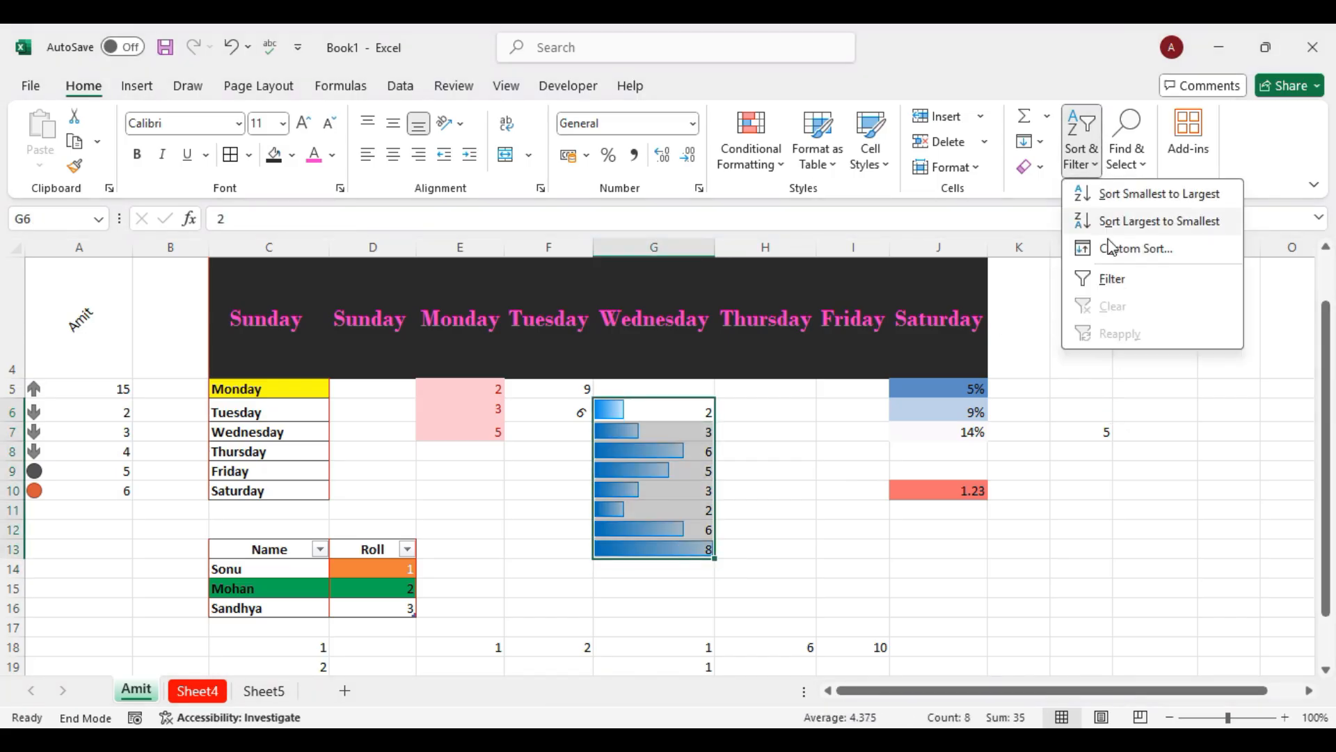
pyautogui.click(1111, 279)
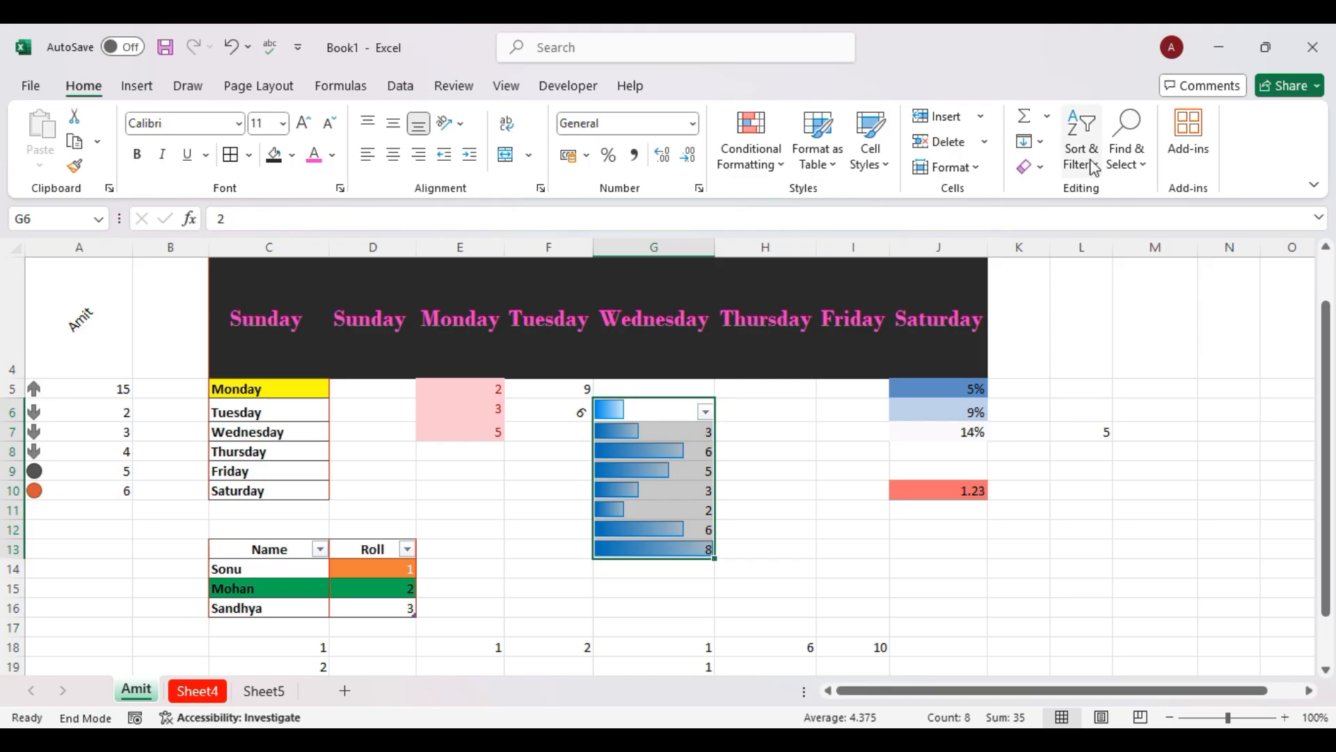
pyautogui.click(706, 416)
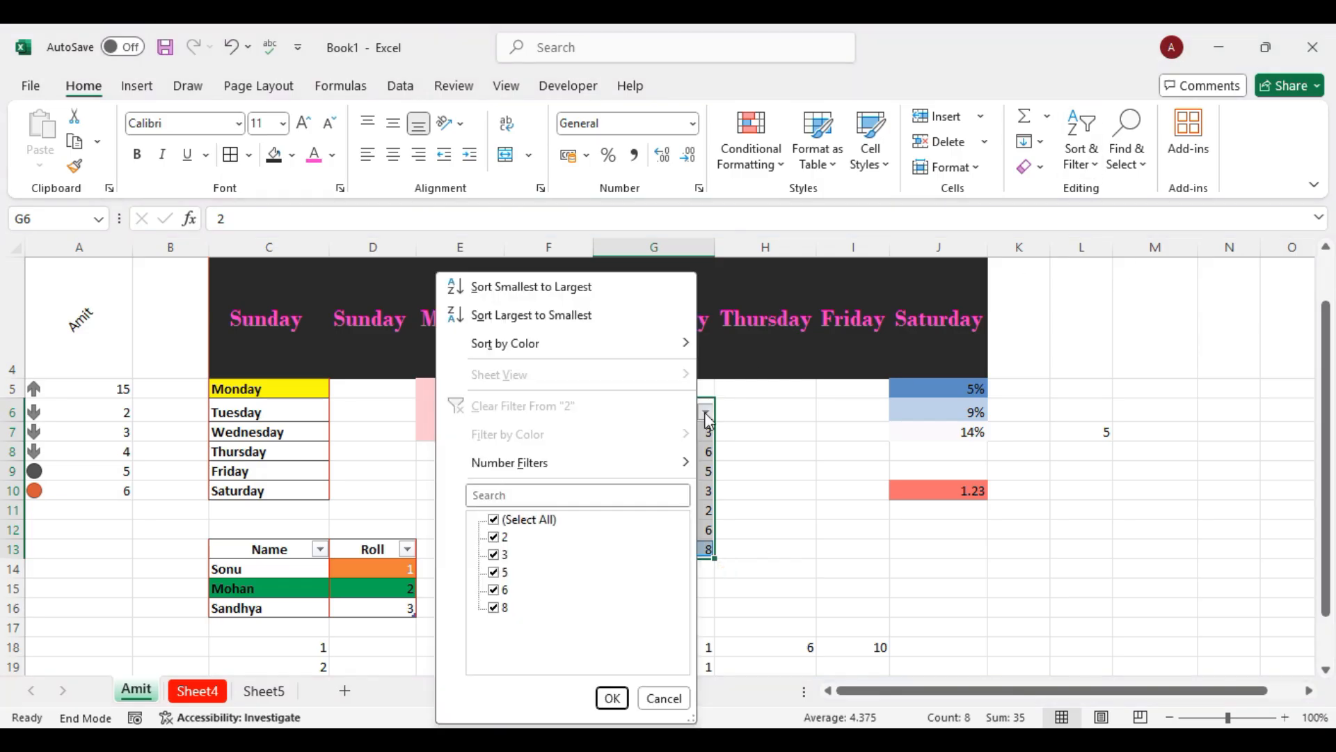
pyautogui.click(494, 537)
pyautogui.click(493, 590)
pyautogui.click(612, 698)
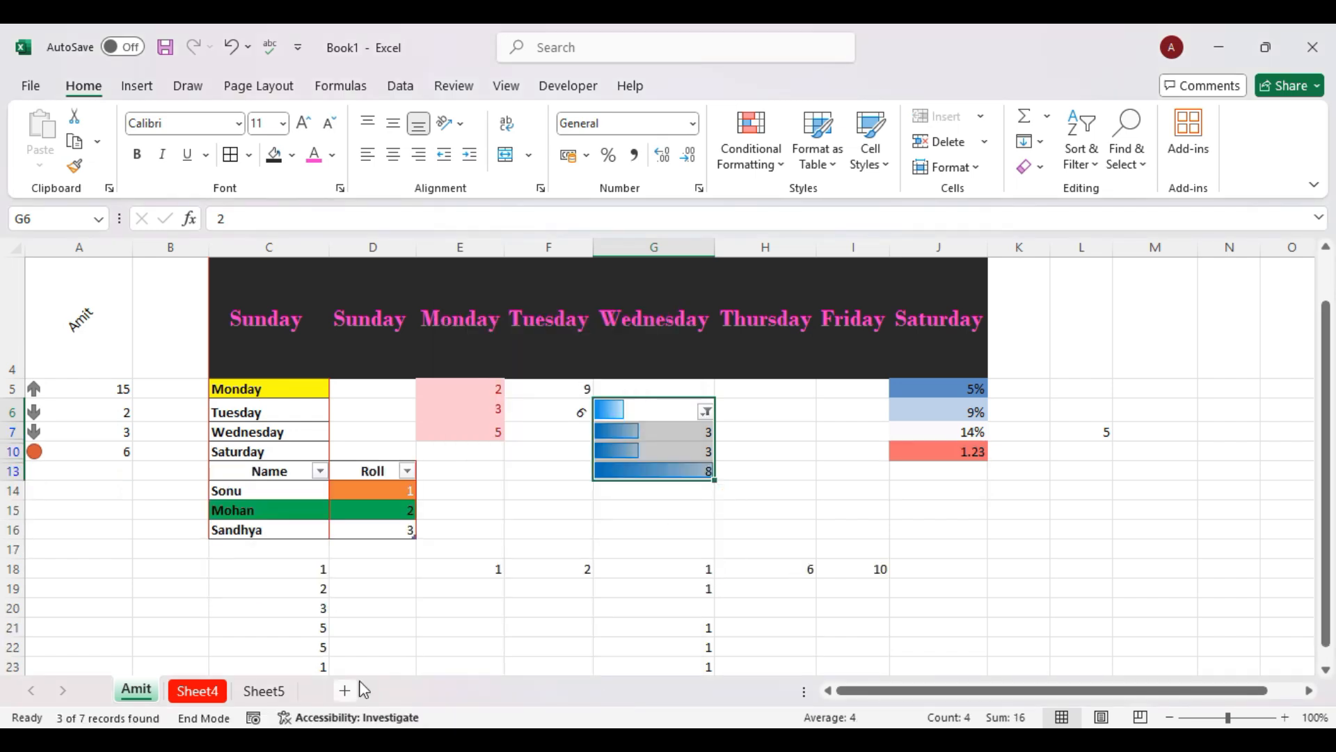
# Switch to Book2 and turn on Filter for the A1:L1 header row.
pyautogui.moveTo(335, 739)
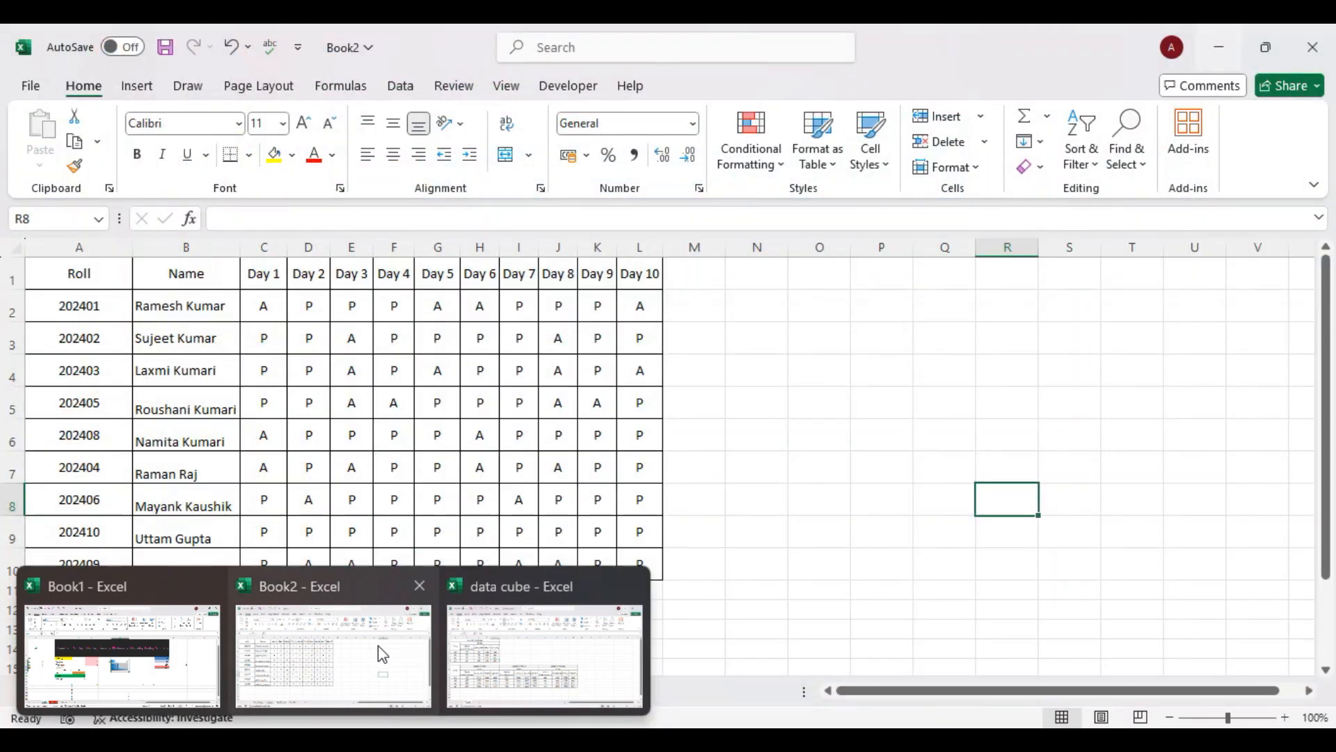
pyautogui.click(378, 645)
pyautogui.scroll(1, 458, 396)
pyautogui.scroll(-1, 459, 396)
pyautogui.moveTo(78, 273); pyautogui.dragTo(642, 265)
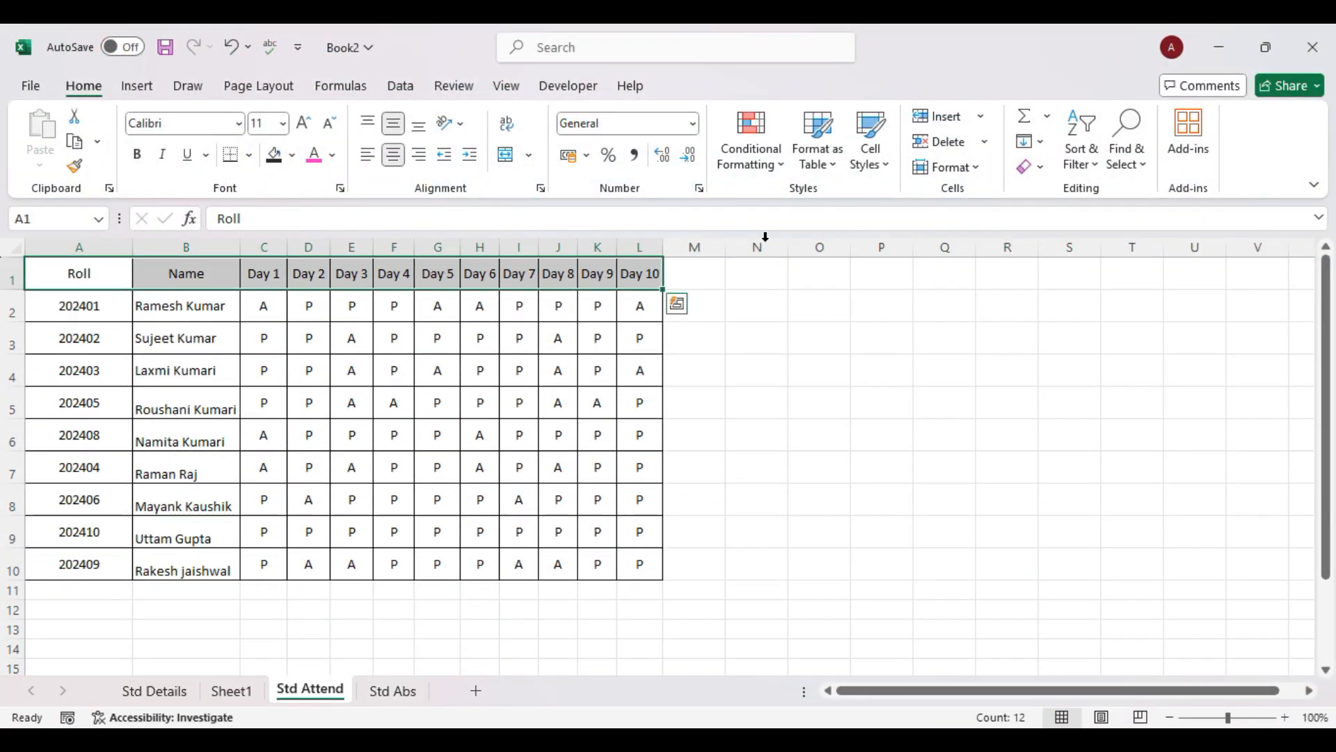
pyautogui.click(1083, 157)
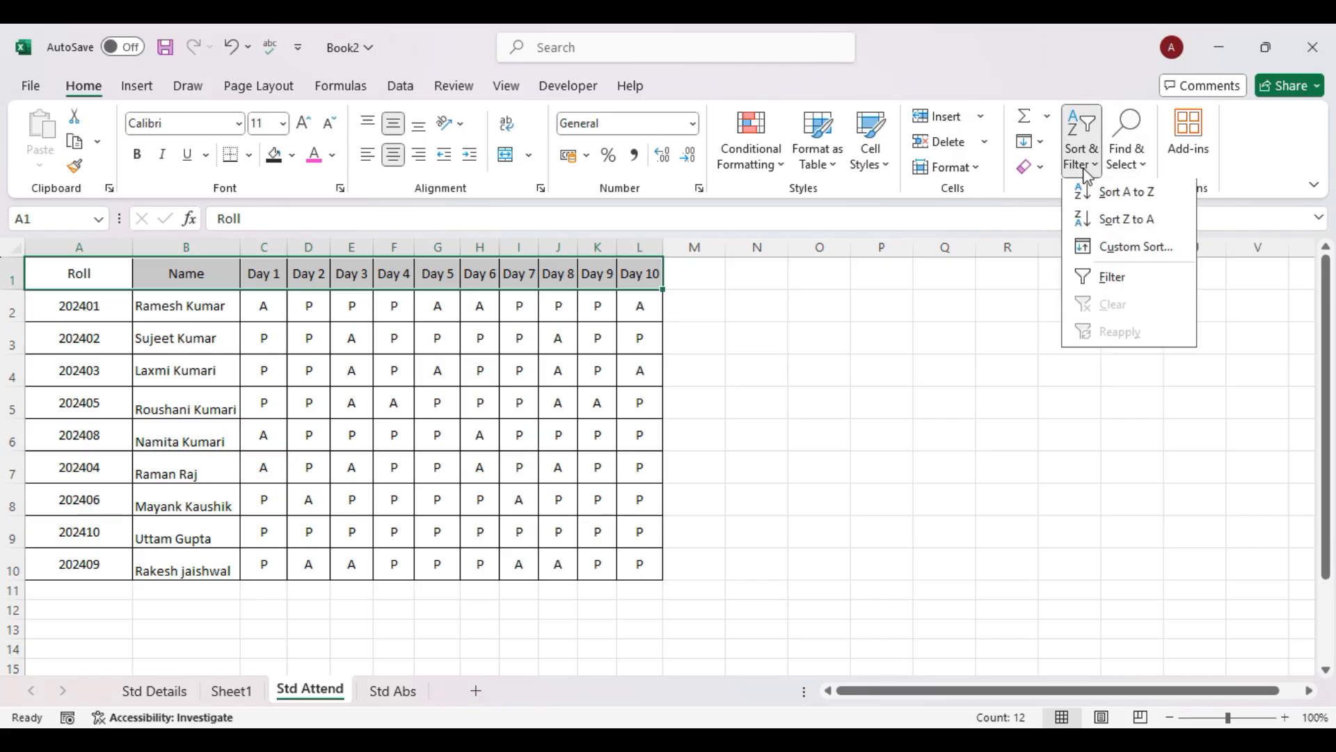
pyautogui.click(1103, 286)
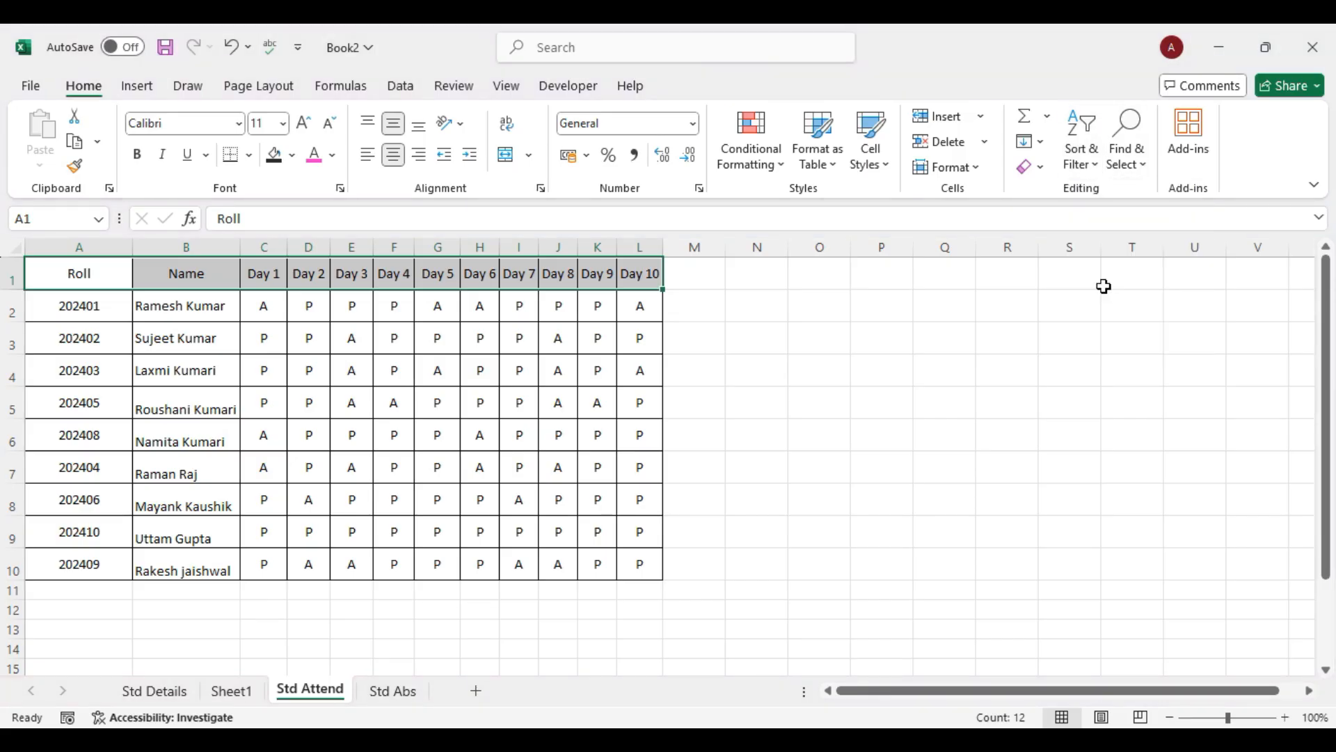
pyautogui.click(816, 407)
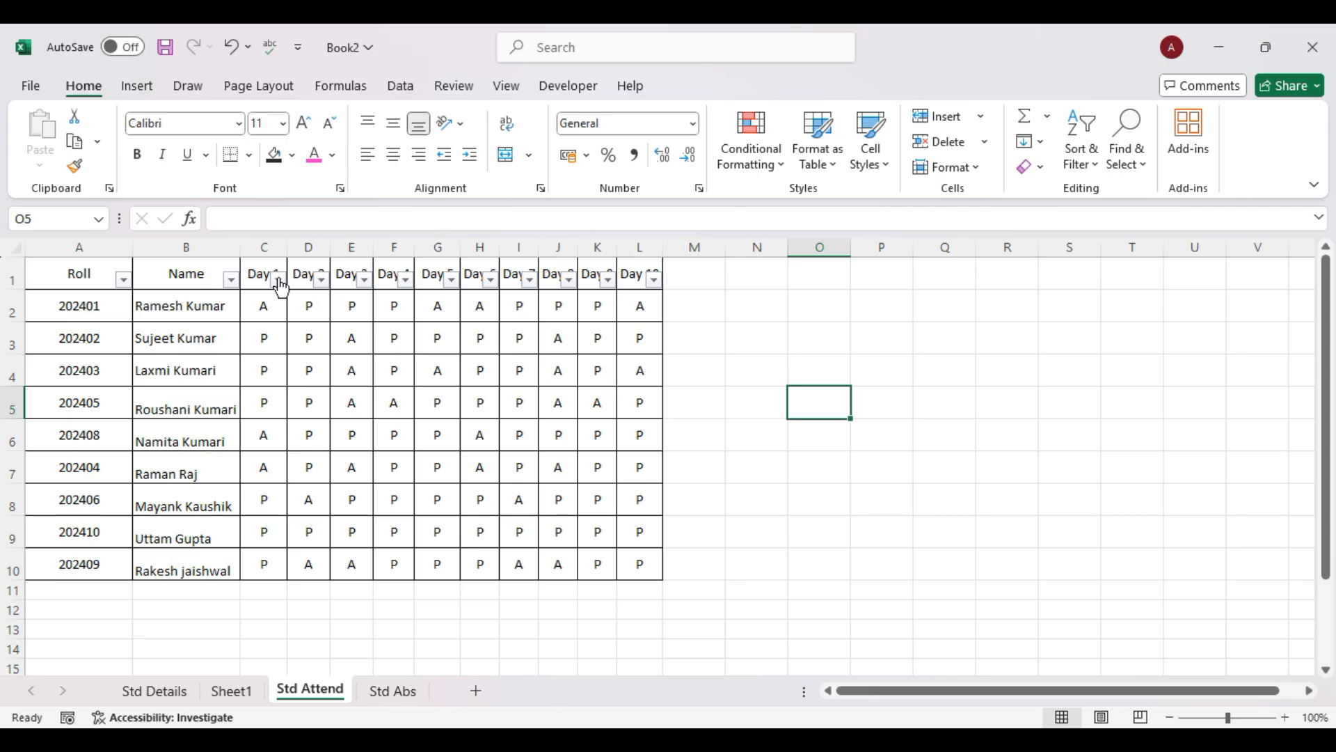
# Filter Day 1 to show only P and Day 10 to show only A.
pyautogui.click(278, 281)
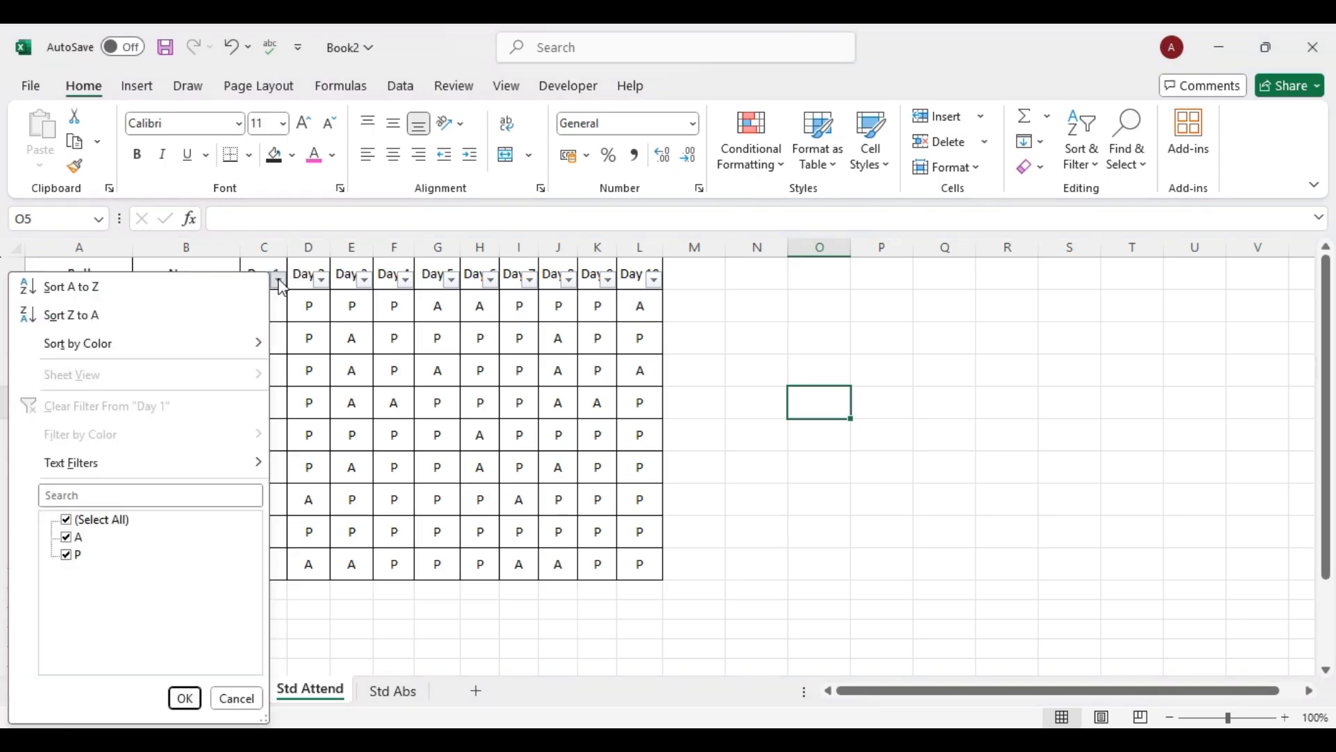
pyautogui.click(66, 521)
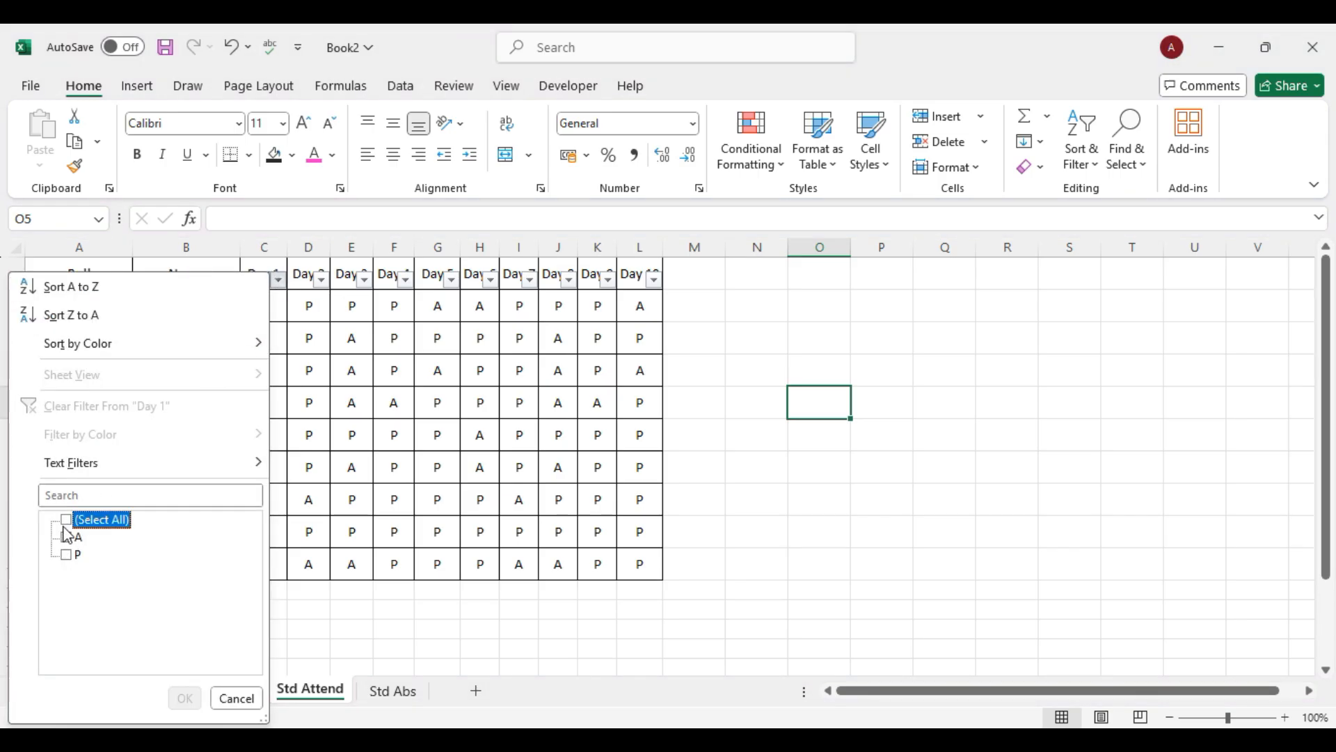
pyautogui.click(67, 554)
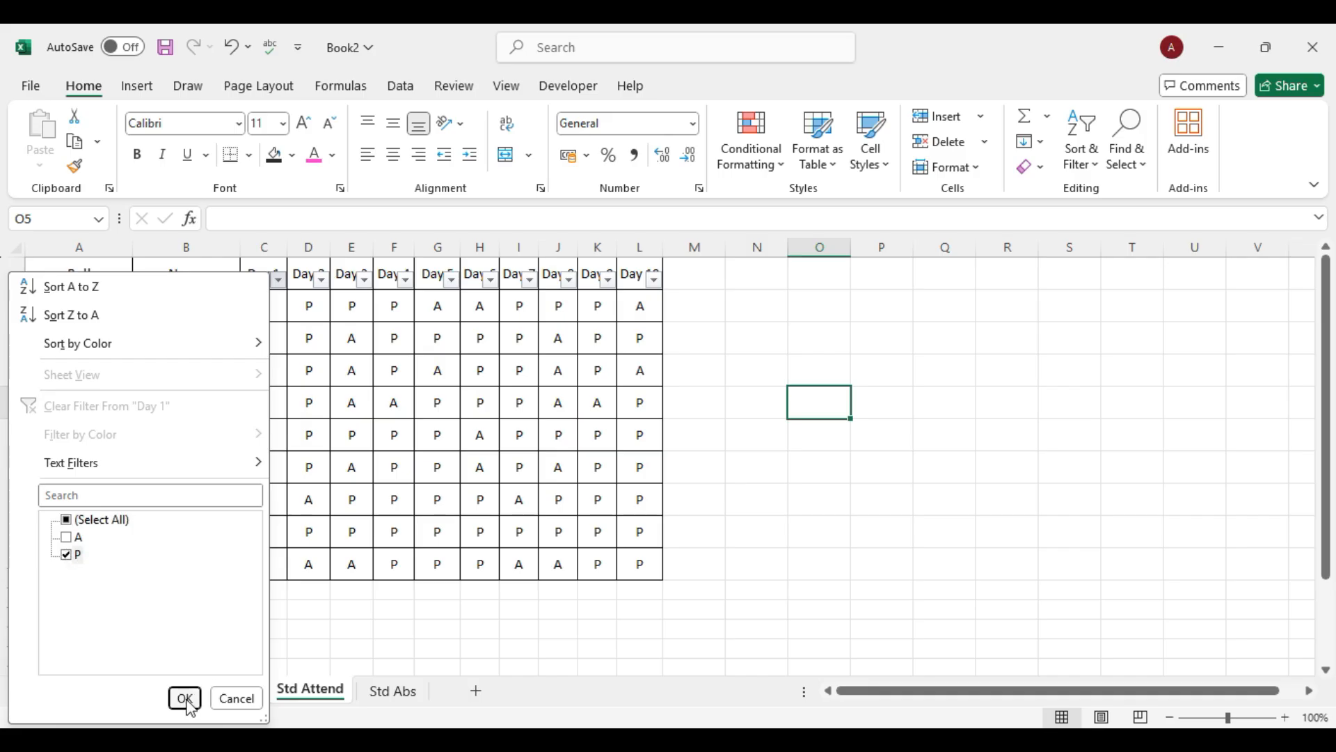
pyautogui.click(185, 698)
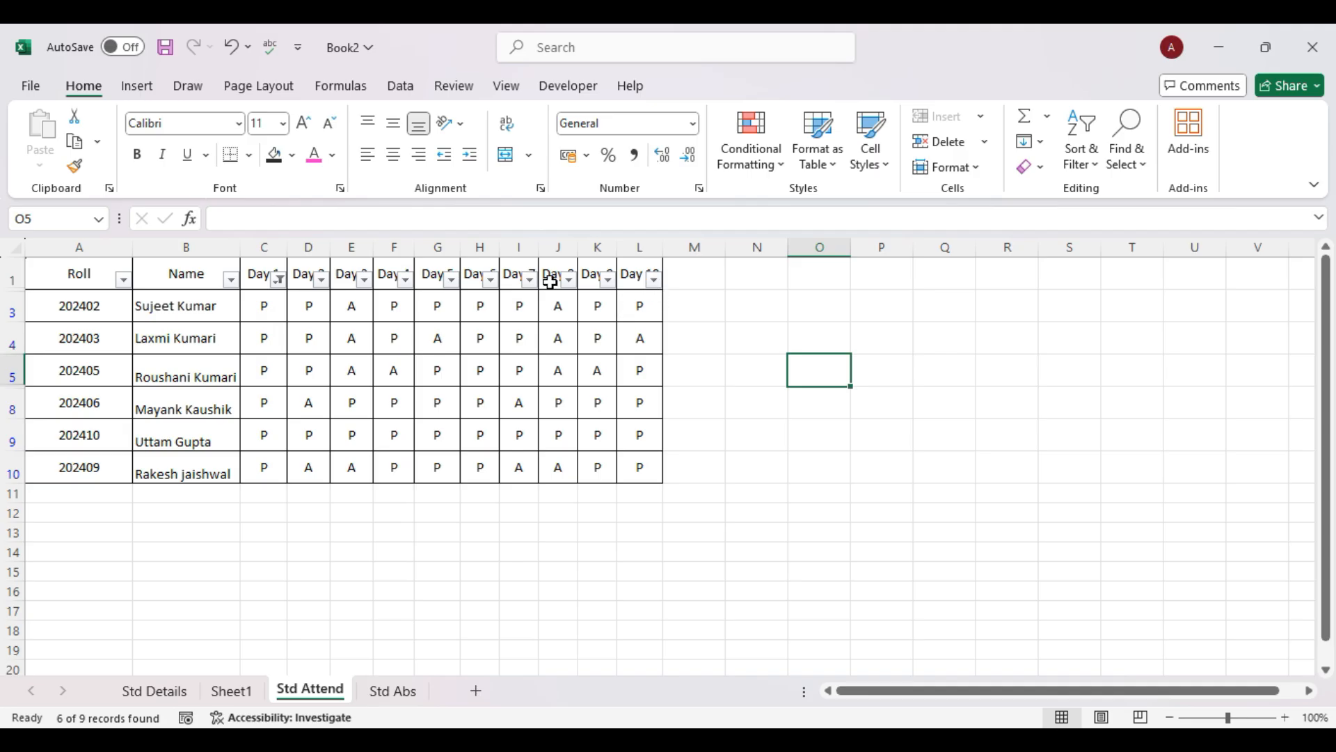
pyautogui.click(653, 279)
pyautogui.click(441, 520)
pyautogui.click(441, 537)
pyautogui.click(561, 703)
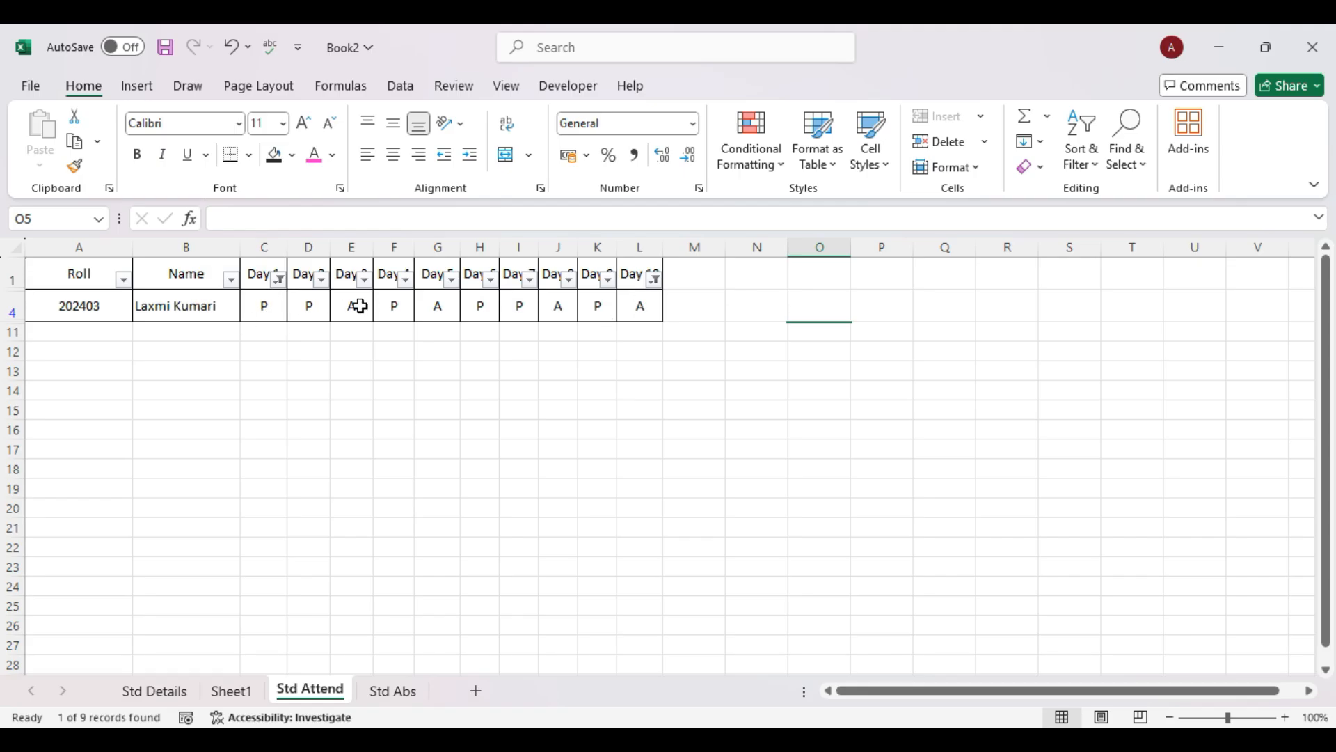
pyautogui.click(612, 422)
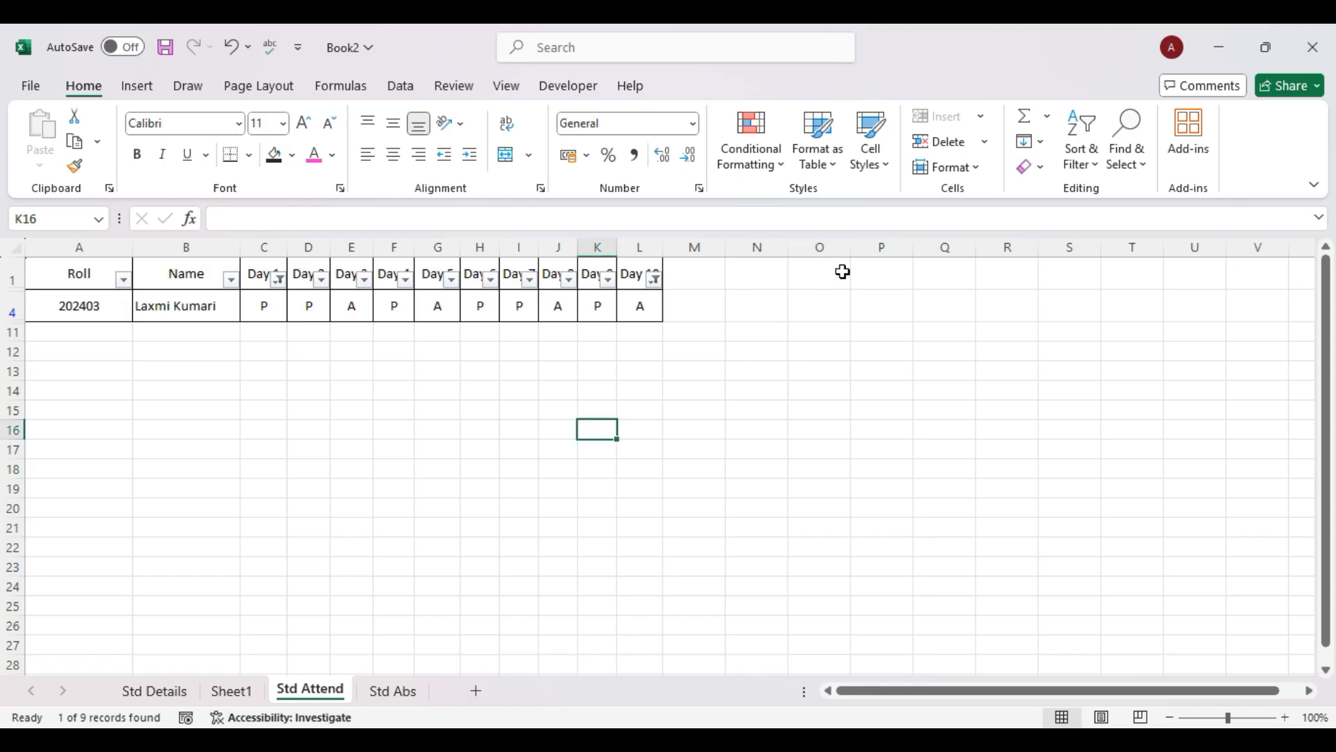
# Undo both Day filters and the Filter toggle with Ctrl+Z, then select A1:L10.
pyautogui.click(1130, 155)
pyautogui.click(1089, 160)
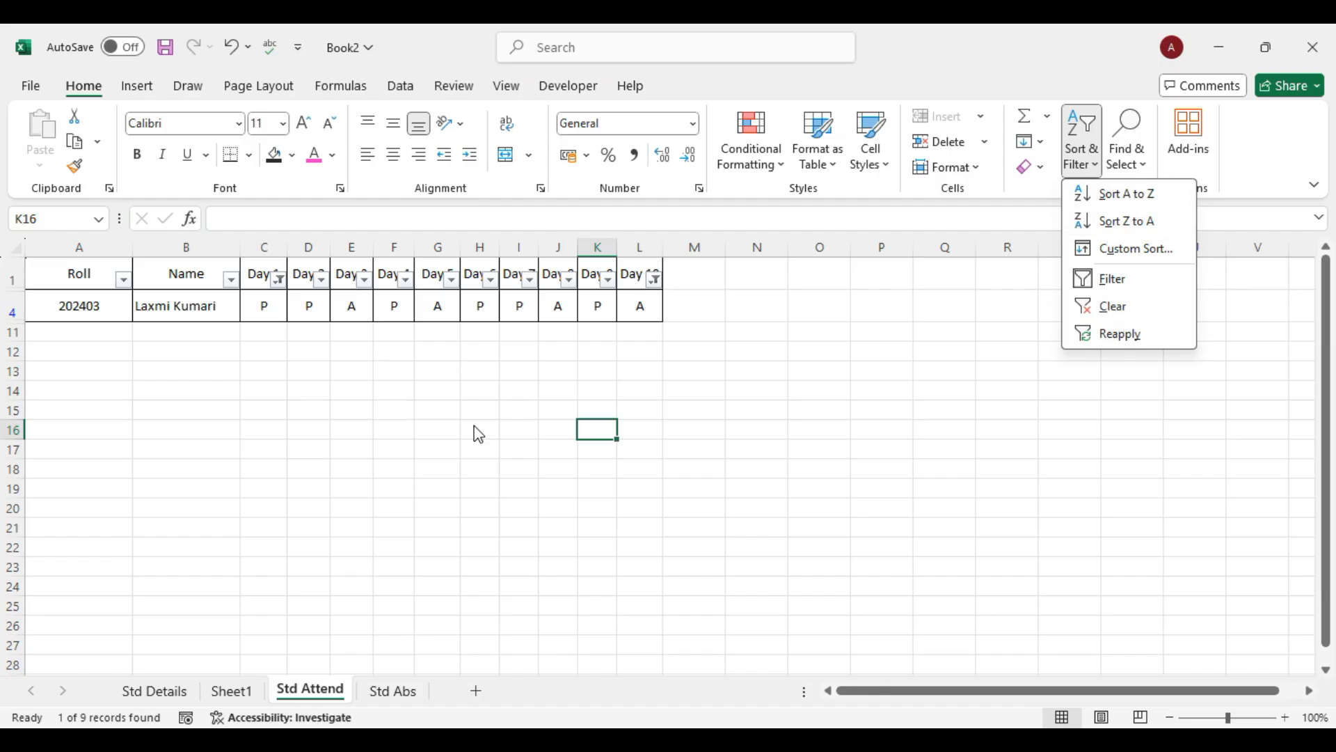
pyautogui.click(430, 467)
pyautogui.hotkey('ctrl', 'z')
pyautogui.hotkey('ctrl', 'z')
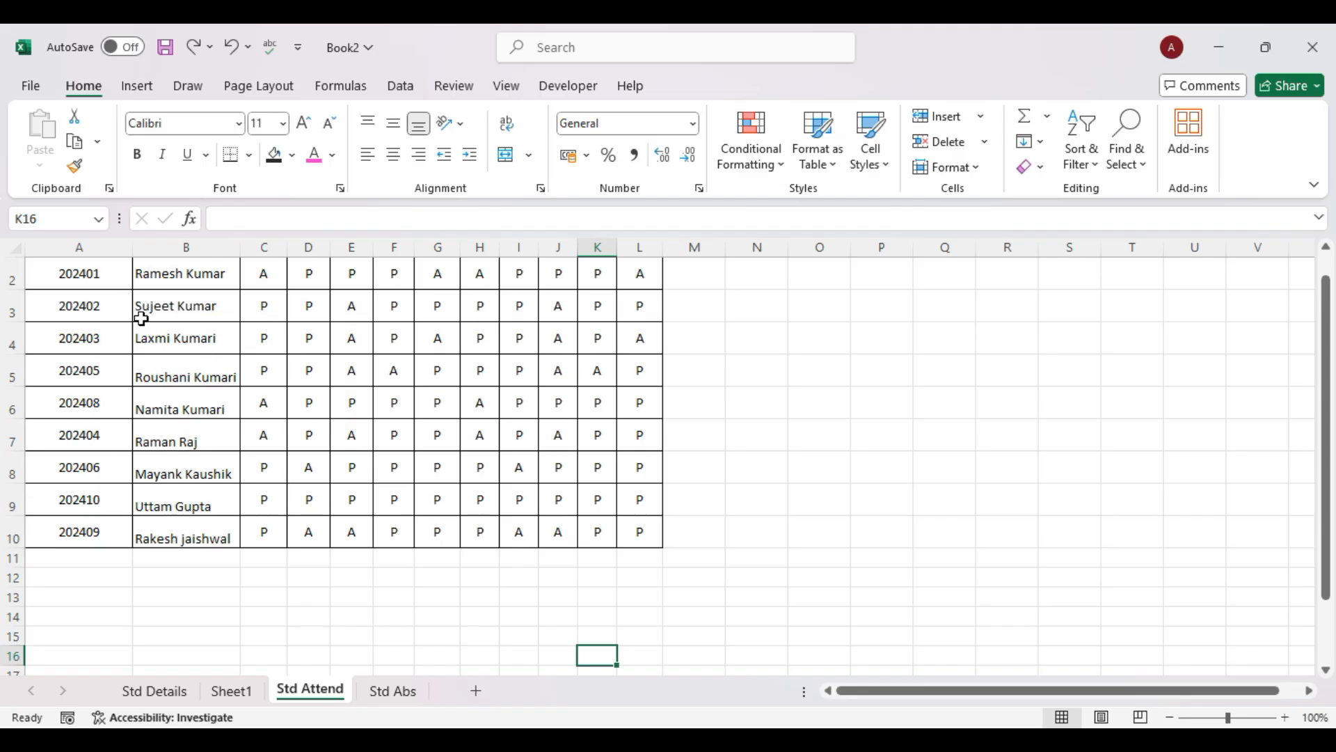
pyautogui.scroll(1, 103, 278)
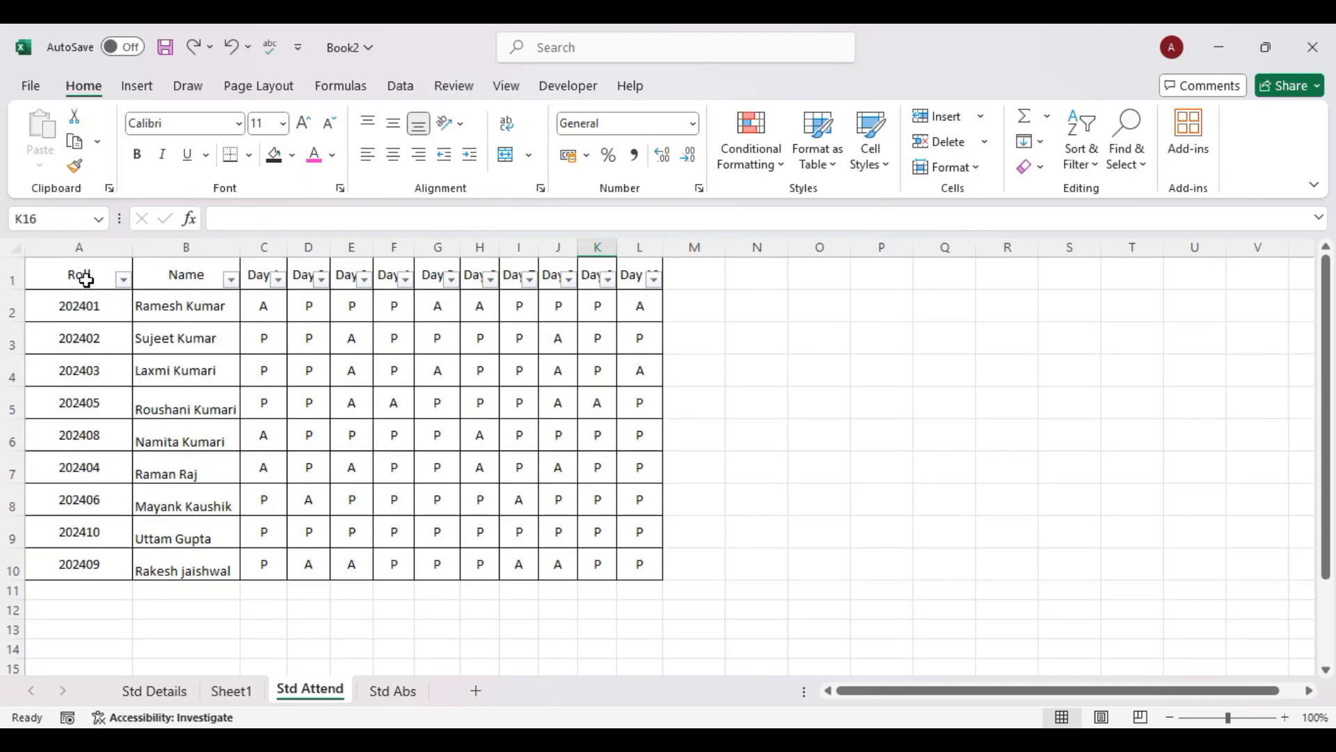
pyautogui.hotkey('ctrl', 'z')
pyautogui.click(828, 376)
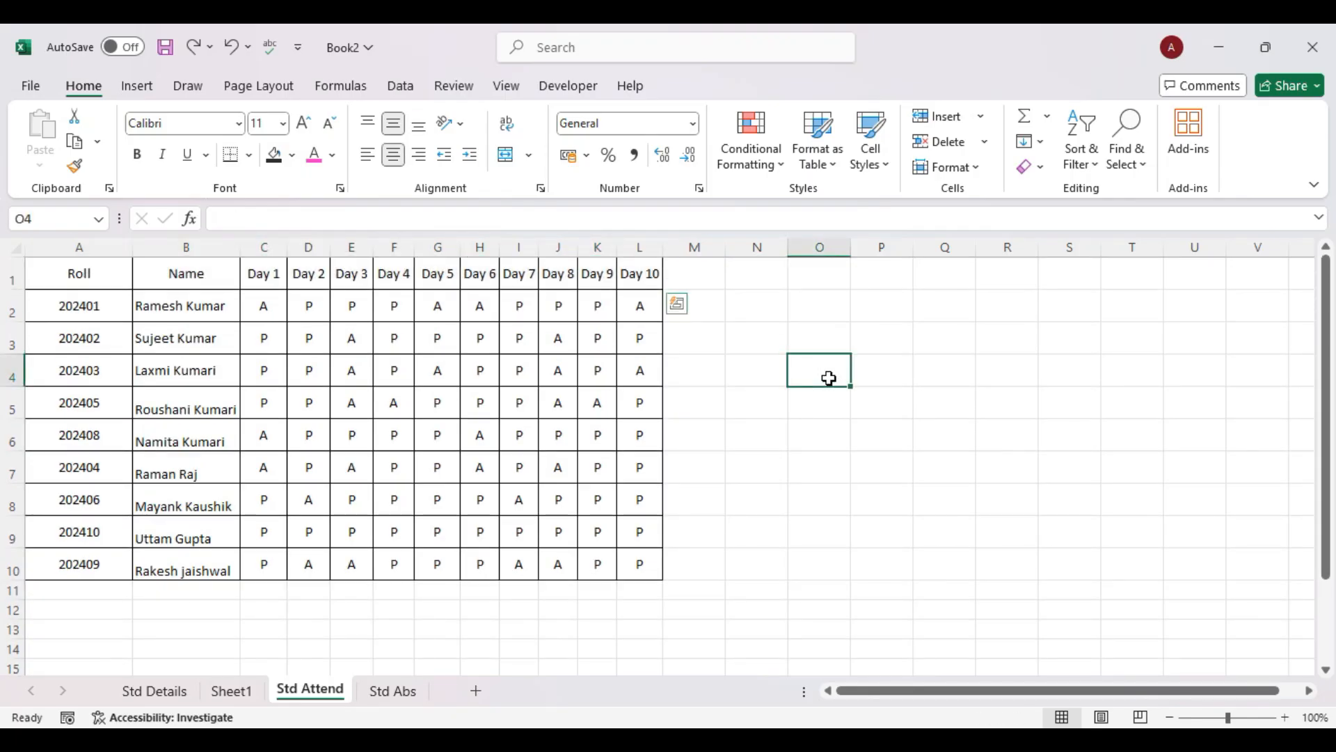
pyautogui.moveTo(93, 272); pyautogui.dragTo(624, 561)
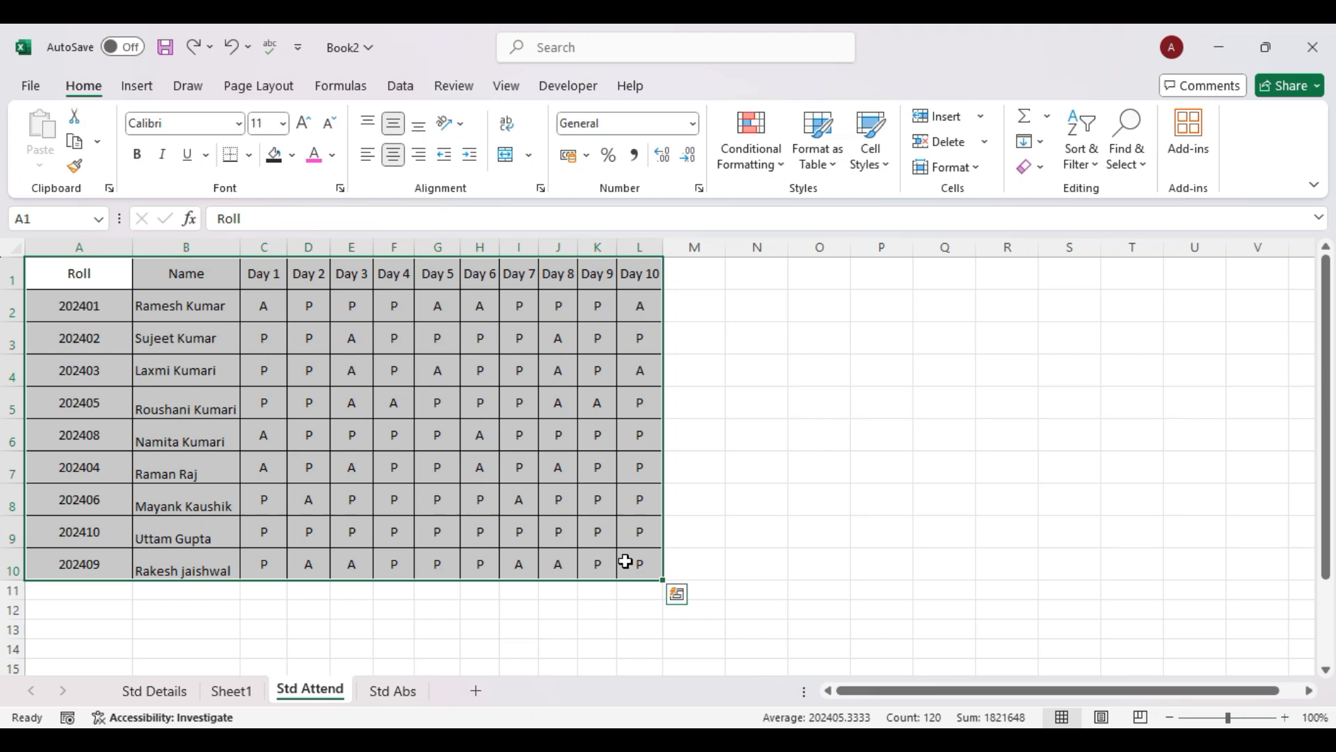
# Sort the attendance table ascending by the Roll column using Custom Sort.
pyautogui.click(1083, 161)
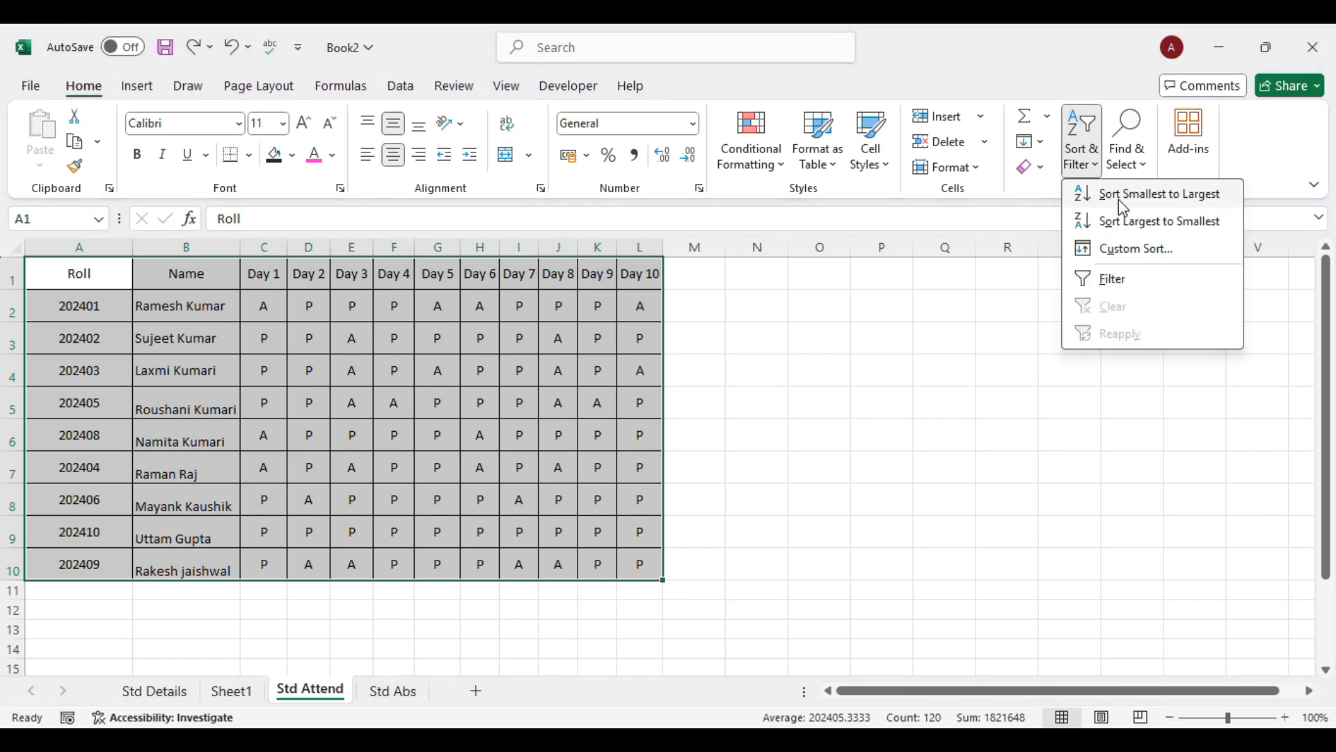
pyautogui.click(410, 89)
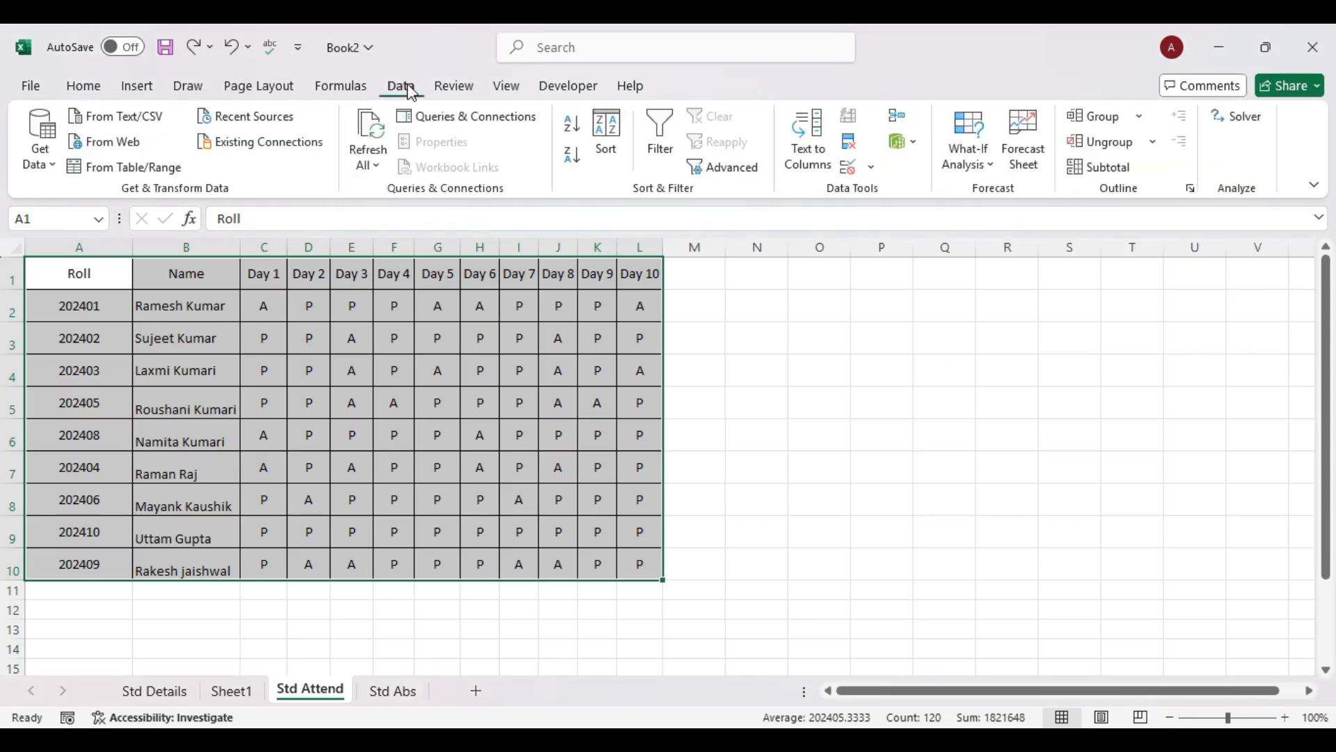
pyautogui.click(83, 87)
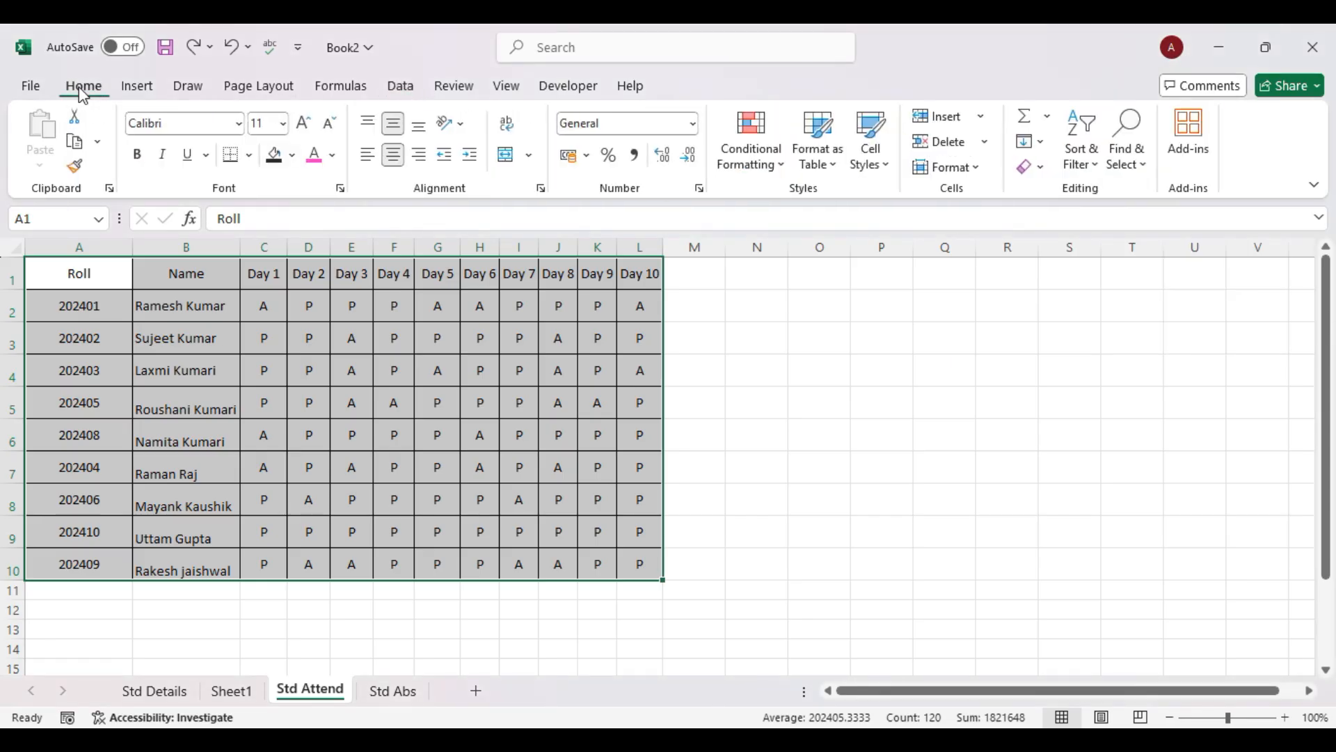
pyautogui.click(1081, 154)
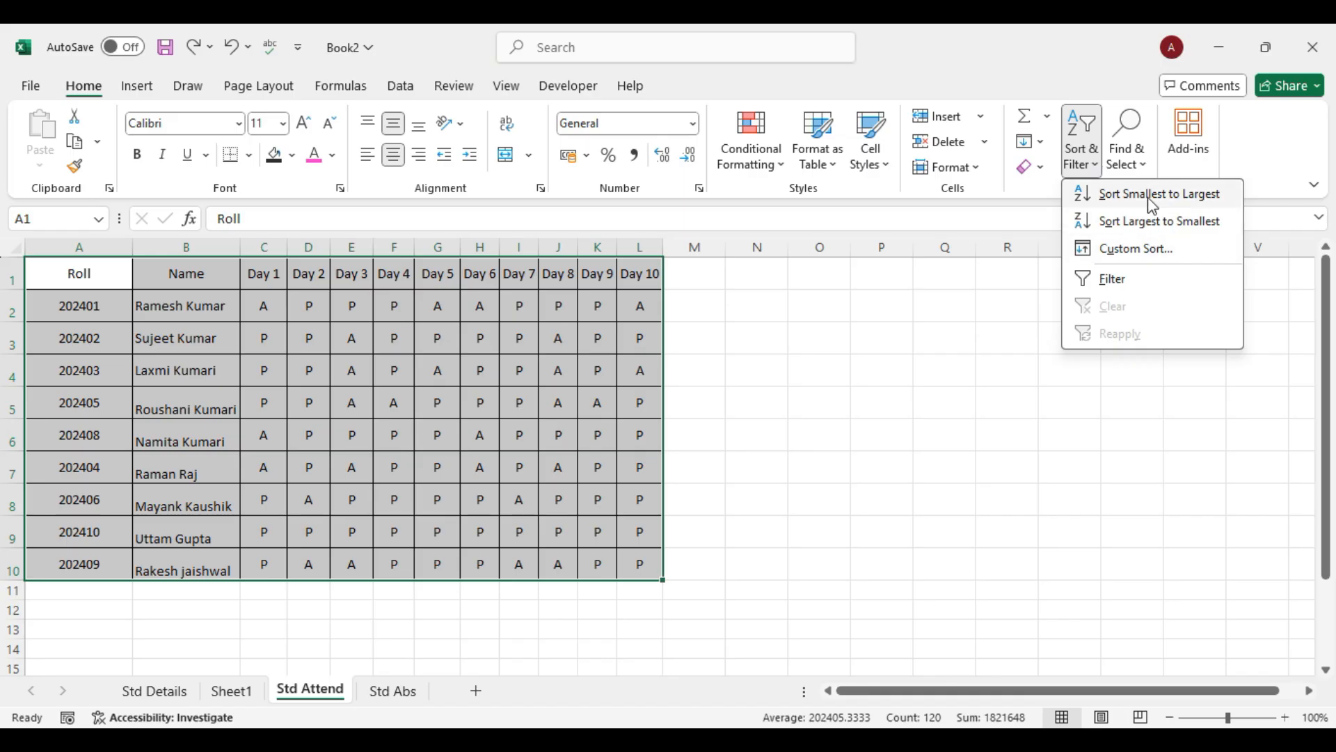
pyautogui.click(1146, 249)
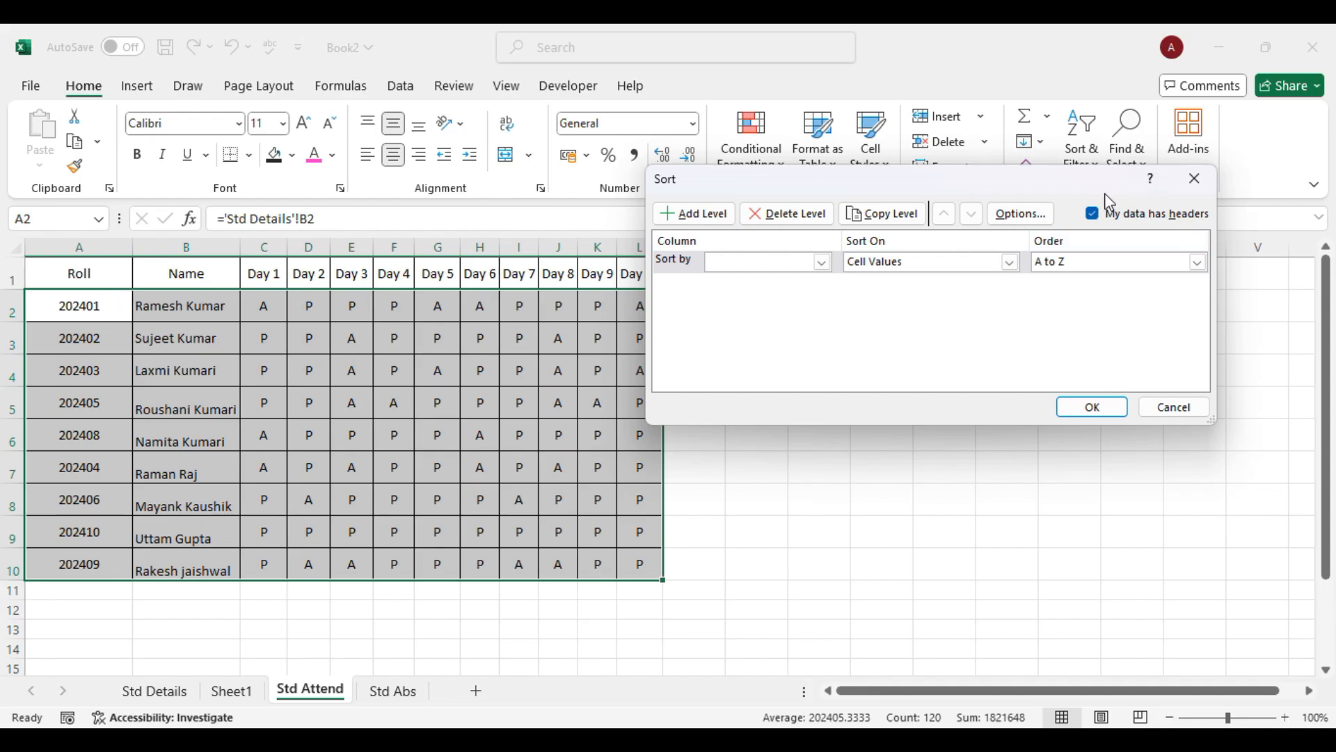
pyautogui.click(823, 263)
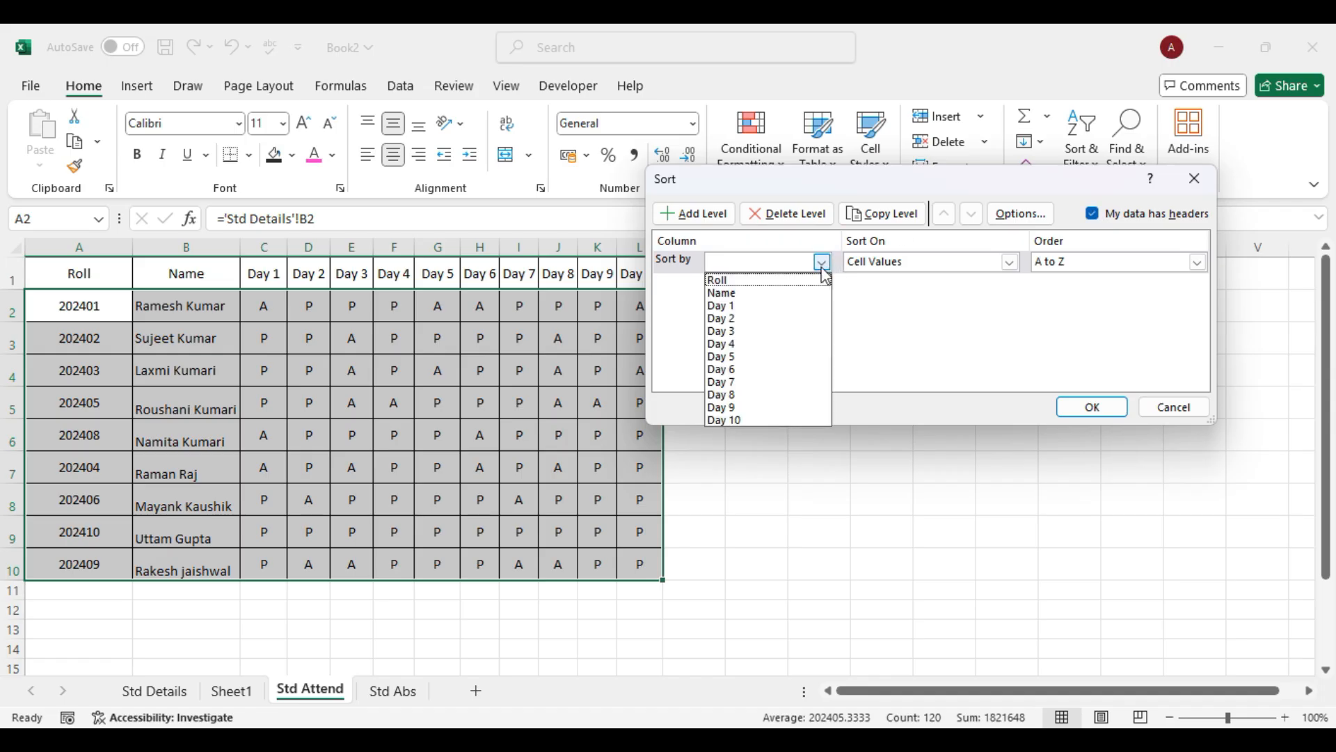
pyautogui.click(724, 280)
pyautogui.click(1094, 408)
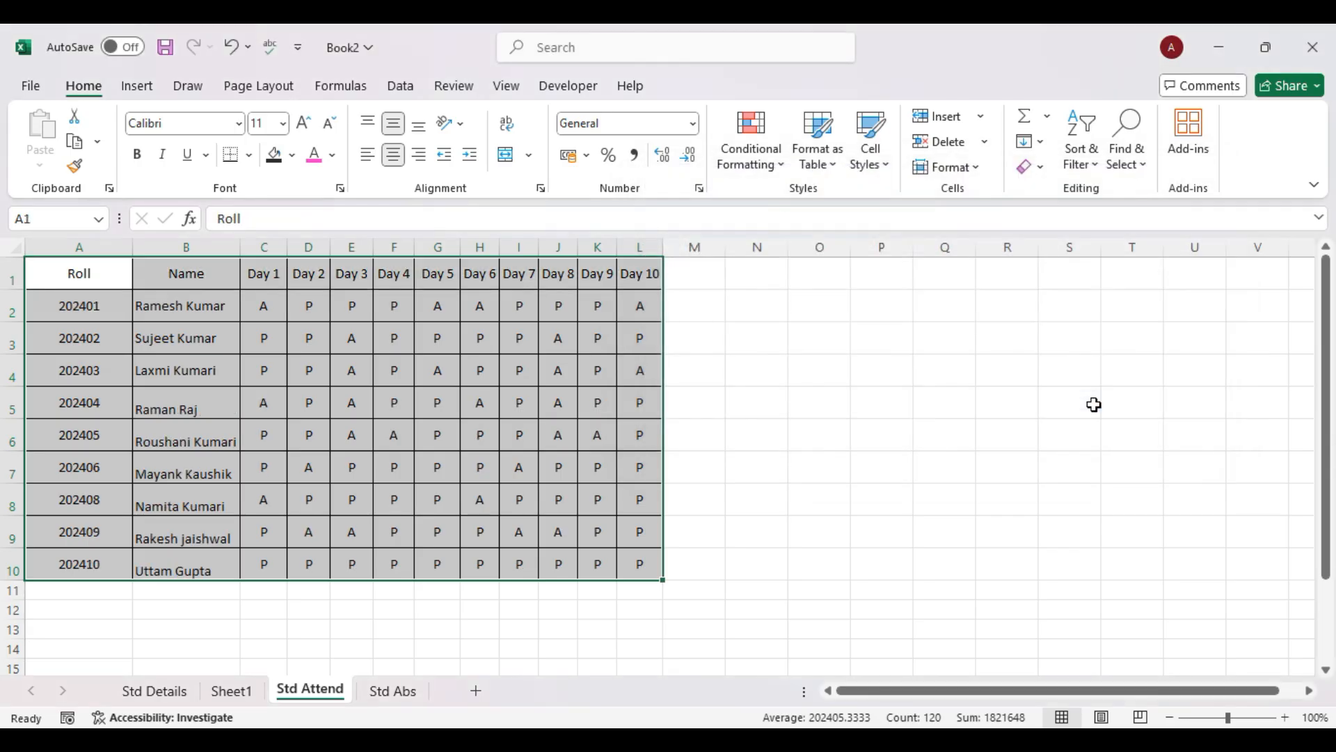
pyautogui.click(857, 461)
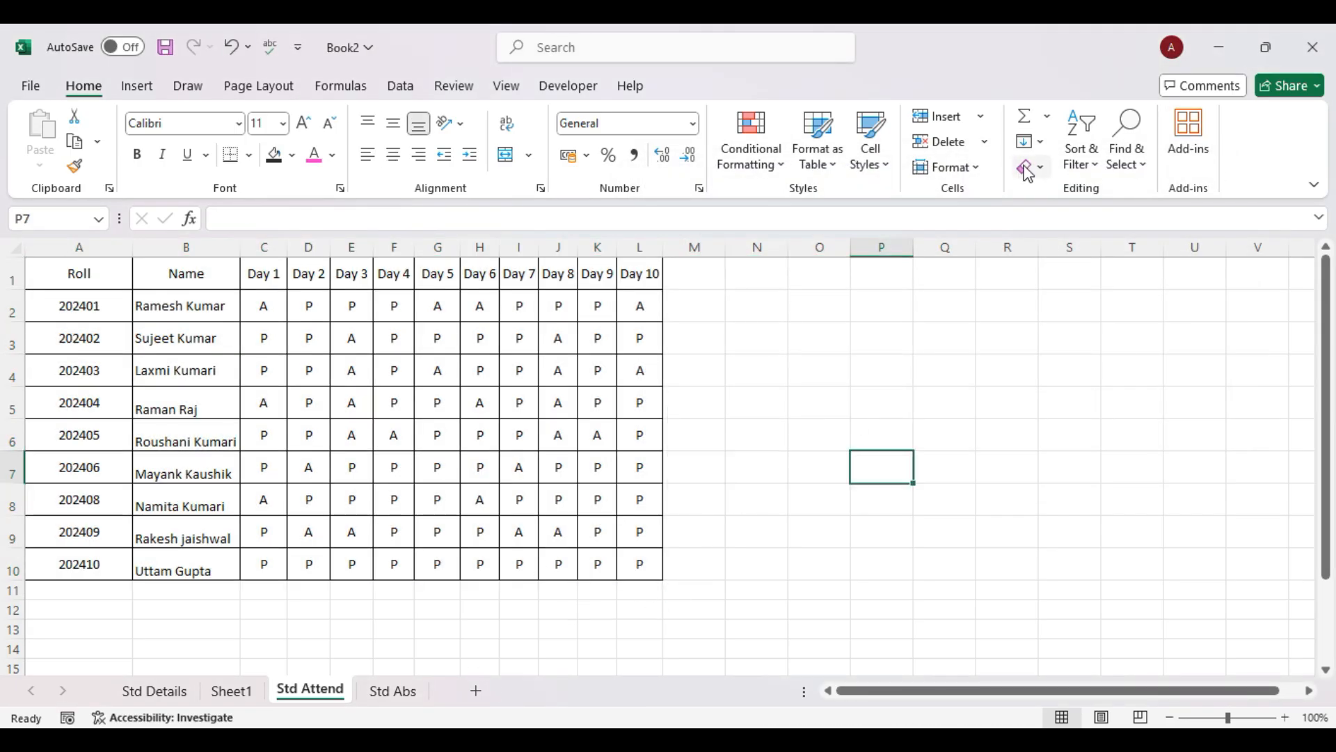
pyautogui.click(1082, 157)
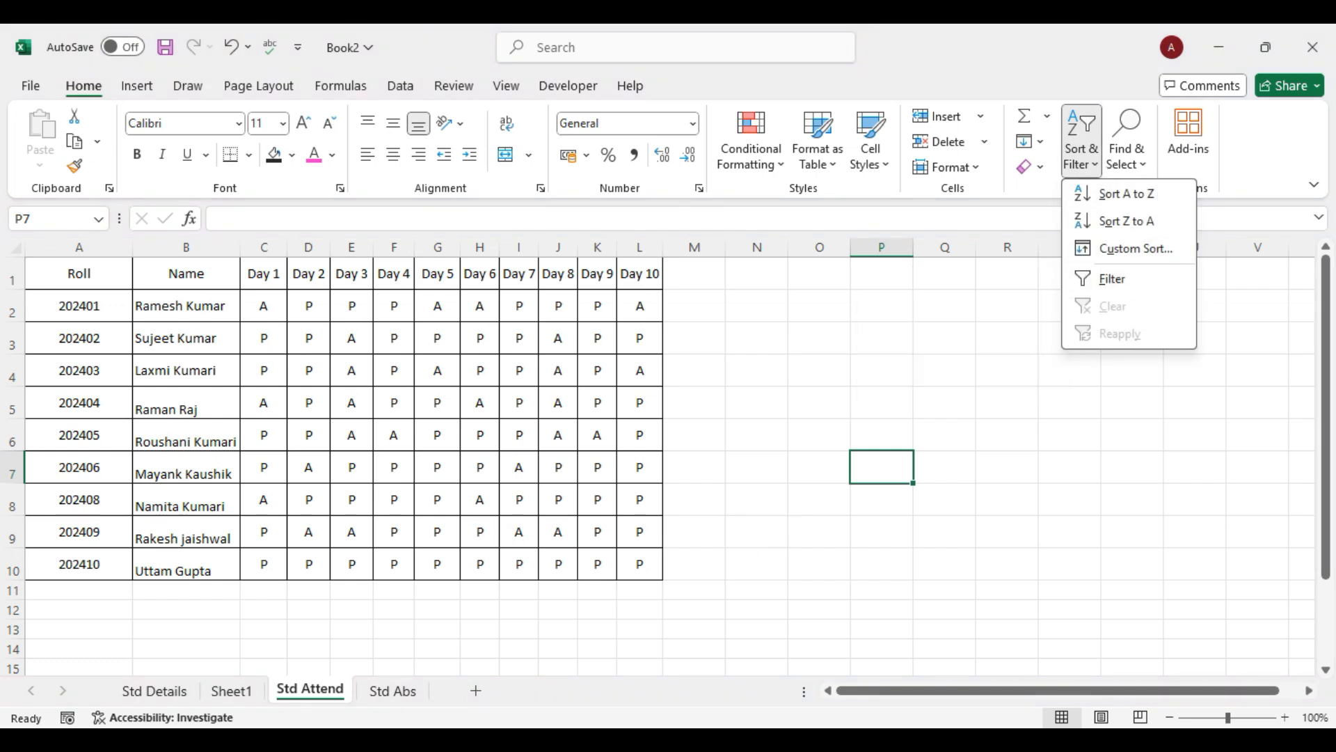
pyautogui.moveTo(382, 700)
pyautogui.click(119, 654)
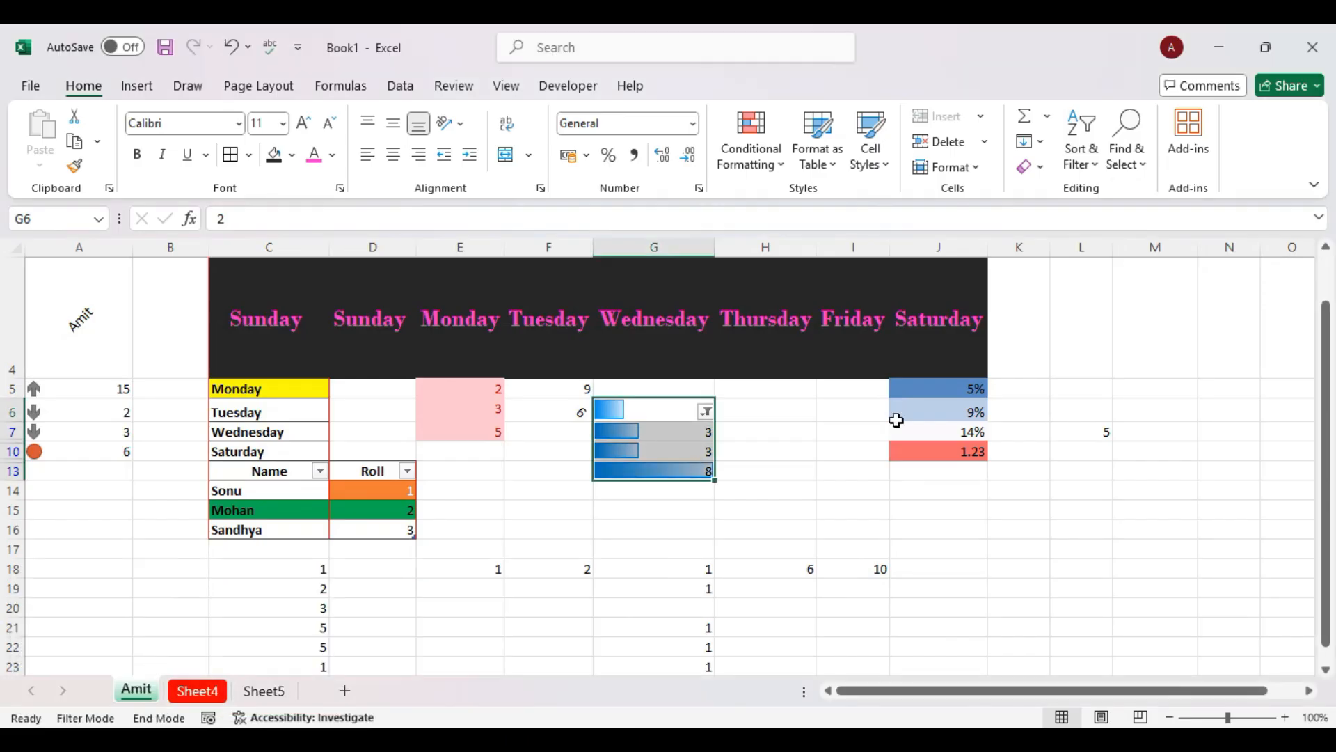
pyautogui.scroll(-1, 925, 417)
pyautogui.click(1127, 149)
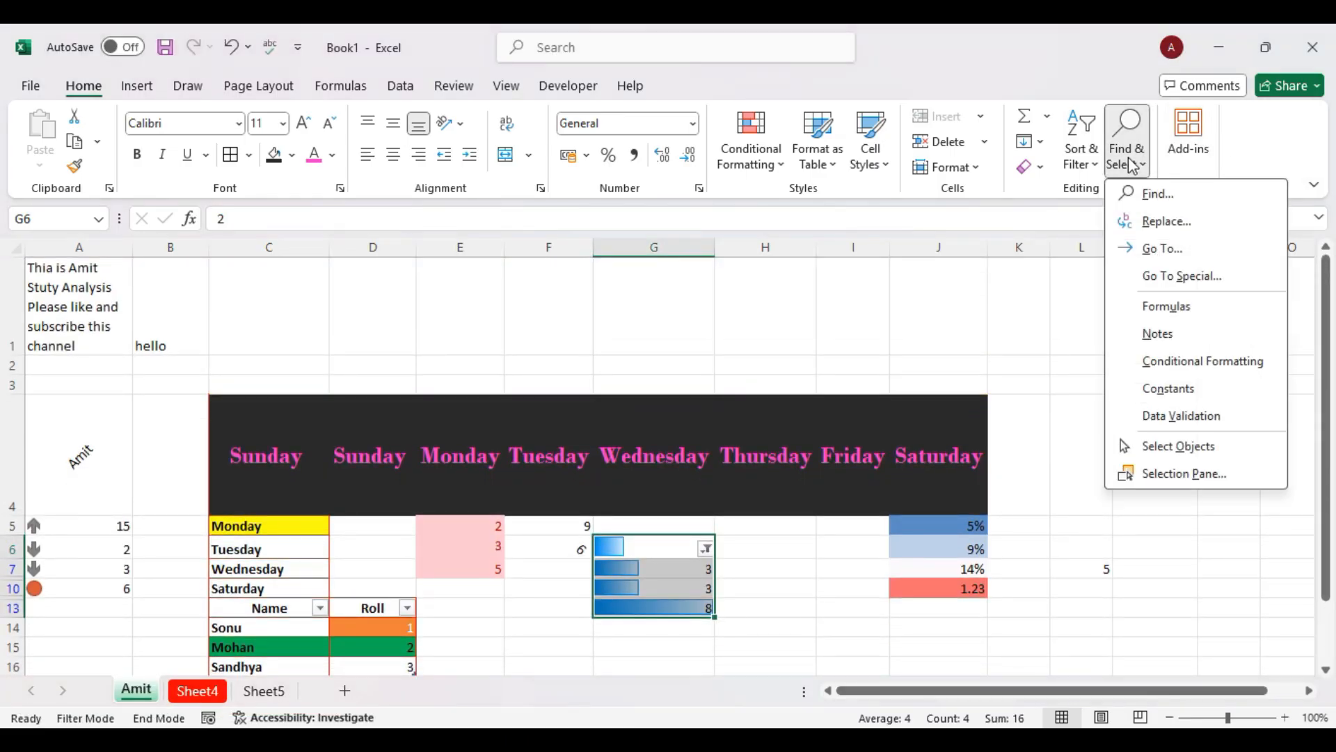
pyautogui.click(1065, 357)
pyautogui.click(1095, 504)
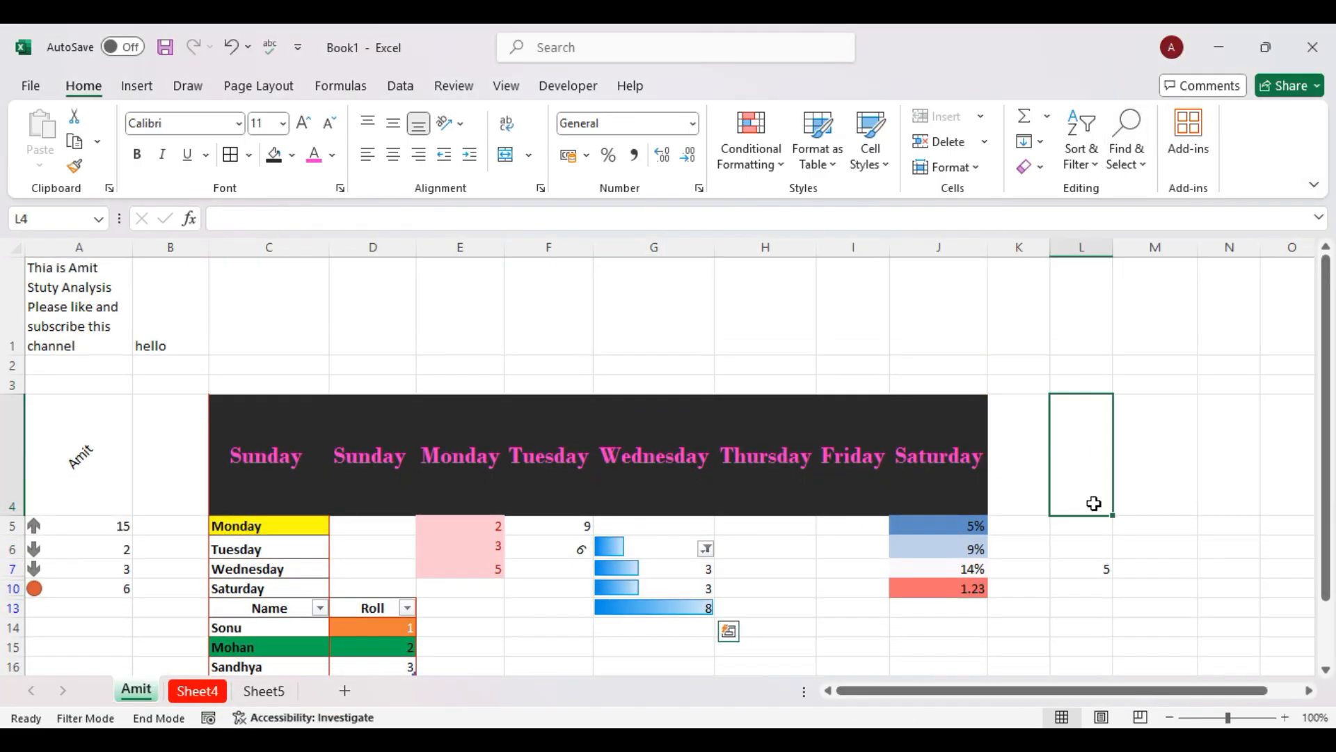
pyautogui.scroll(-1, 1094, 504)
pyautogui.scroll(1, 1044, 507)
pyautogui.click(1019, 510)
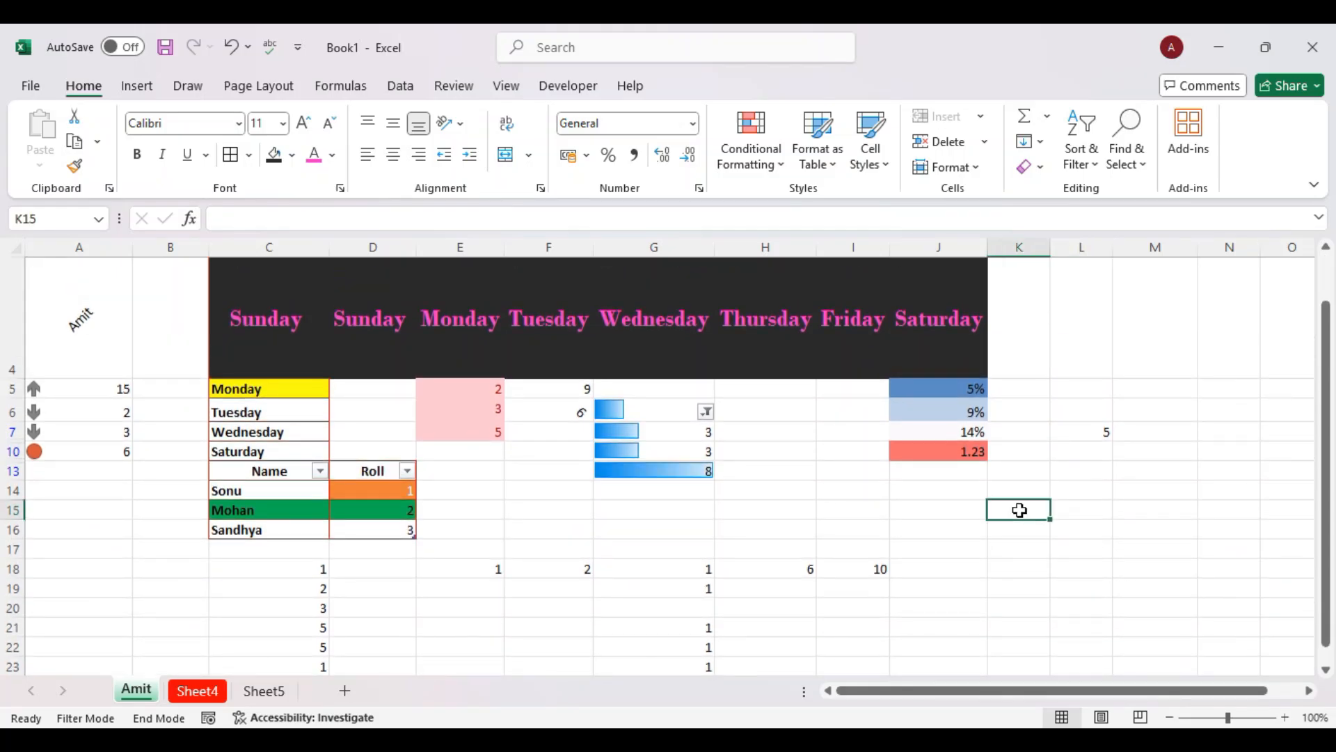
pyautogui.click(1126, 146)
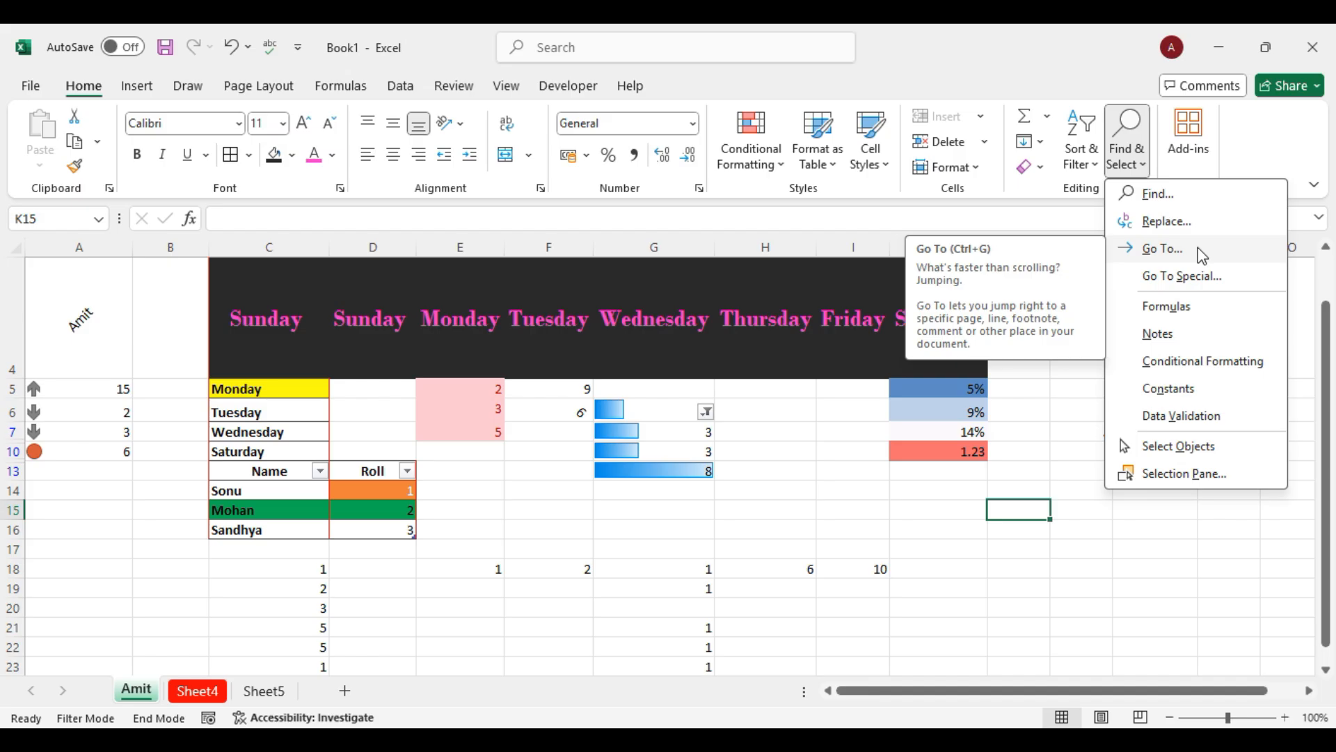
pyautogui.click(1204, 286)
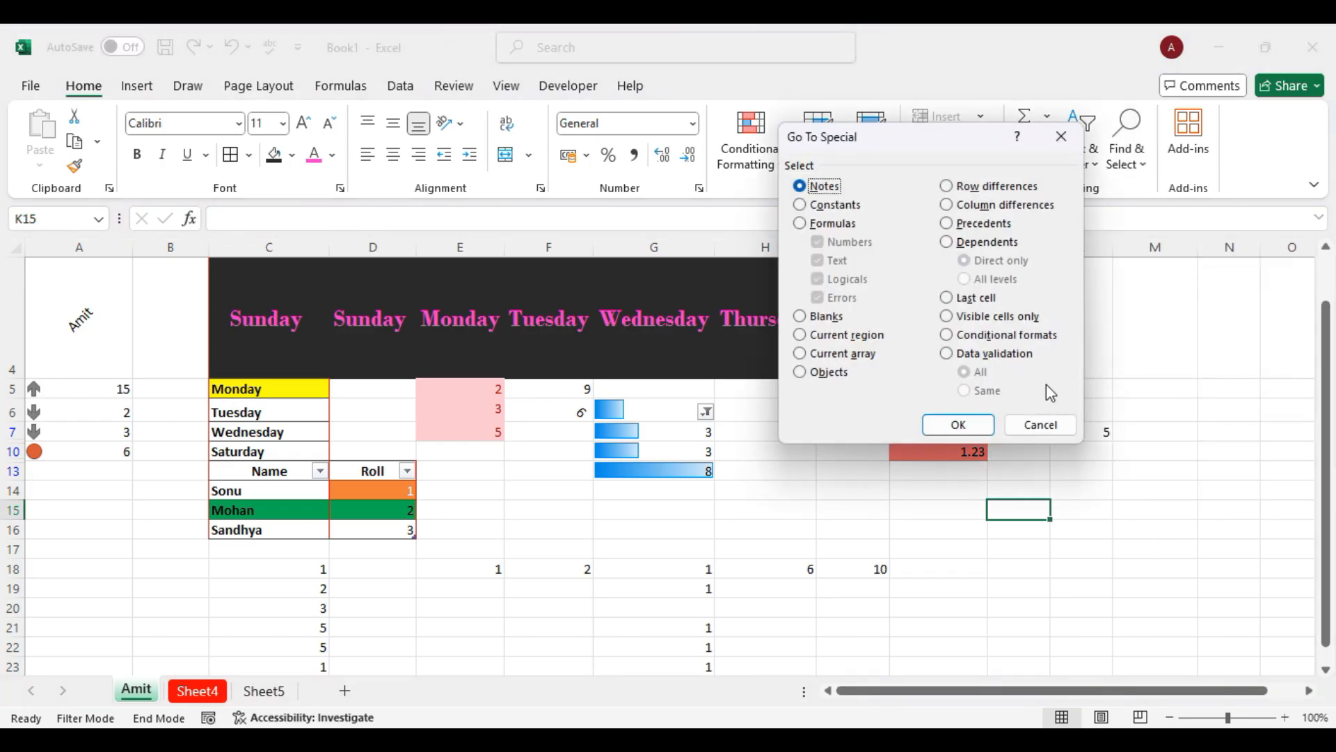
pyautogui.click(1040, 424)
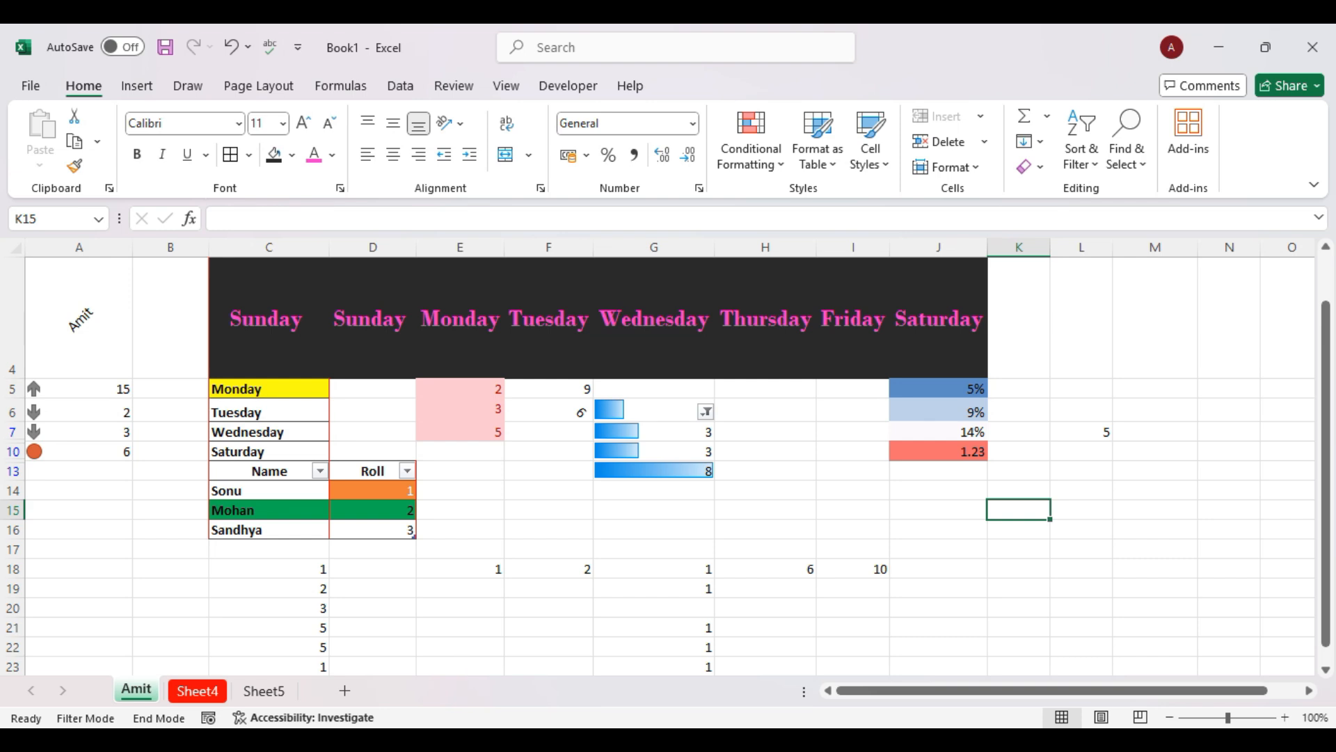
pyautogui.click(330, 739)
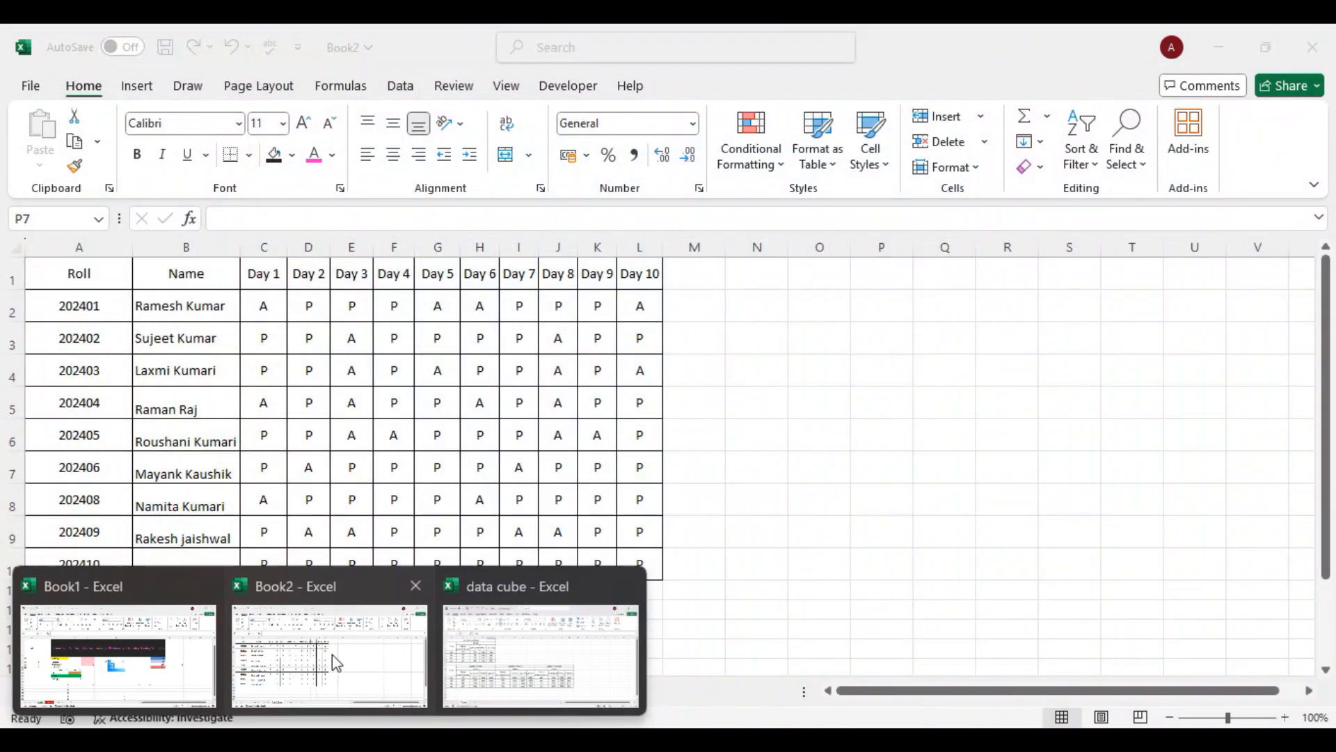
# In Book2, hide the Day 1 to Day 3 columns C:E.
pyautogui.click(337, 663)
pyautogui.click(851, 371)
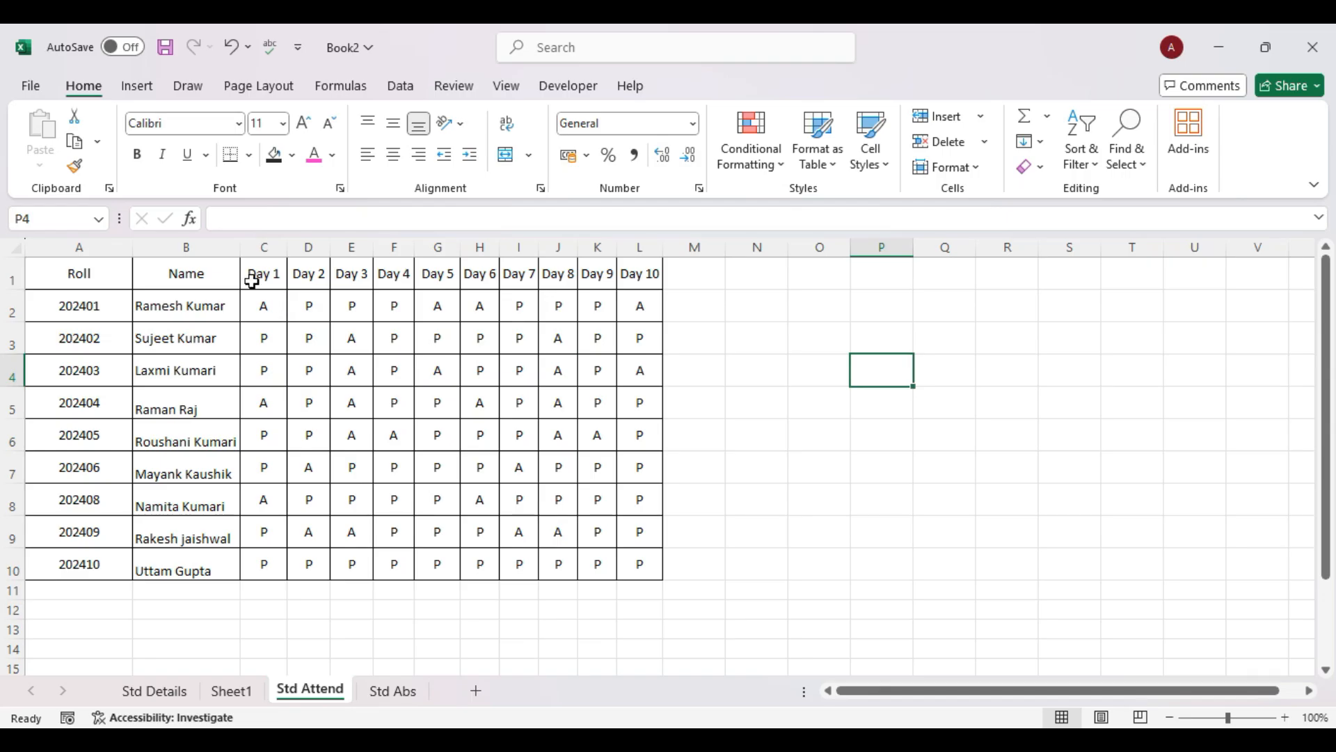
pyautogui.moveTo(264, 305); pyautogui.dragTo(344, 498)
pyautogui.click(265, 246)
pyautogui.moveTo(265, 242); pyautogui.dragTo(348, 242)
pyautogui.rightClick(347, 242)
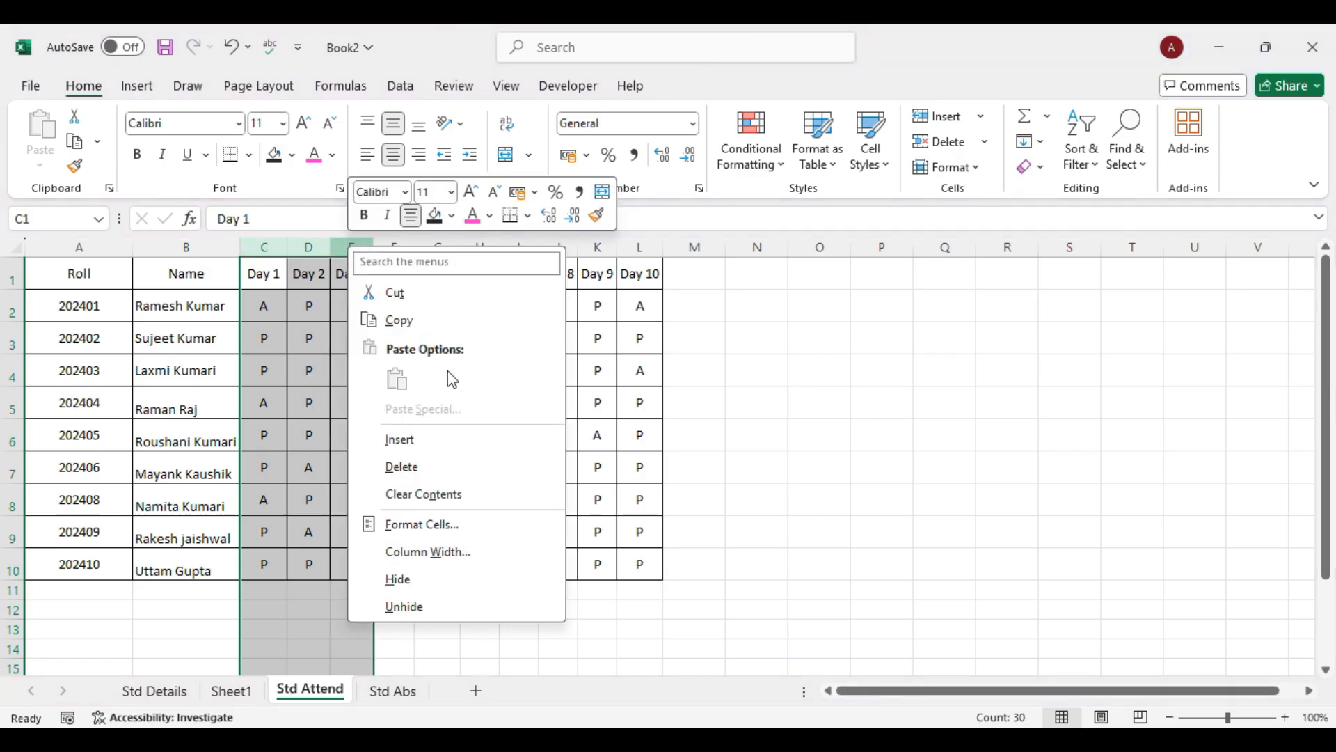
pyautogui.click(417, 590)
# Copy the attendance table A1:L10 and paste it into a new Sheet2.
pyautogui.click(774, 466)
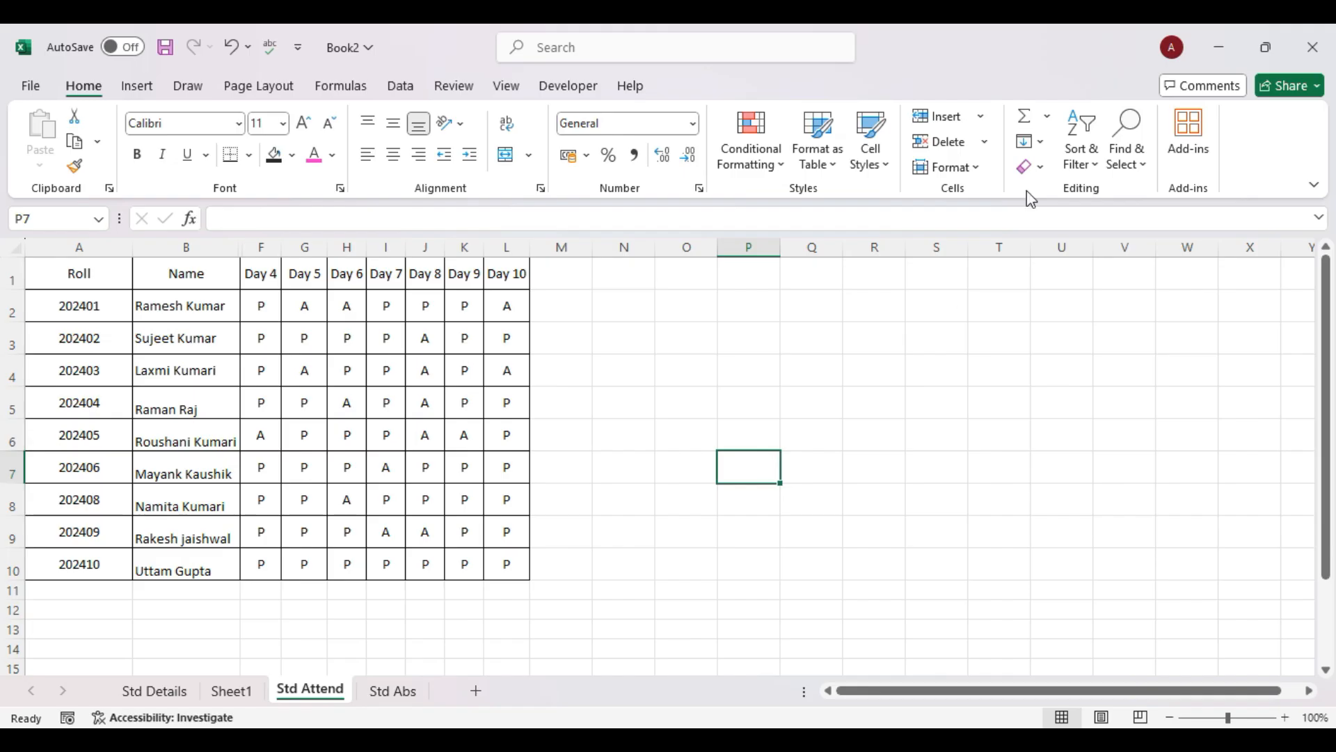
pyautogui.click(81, 298)
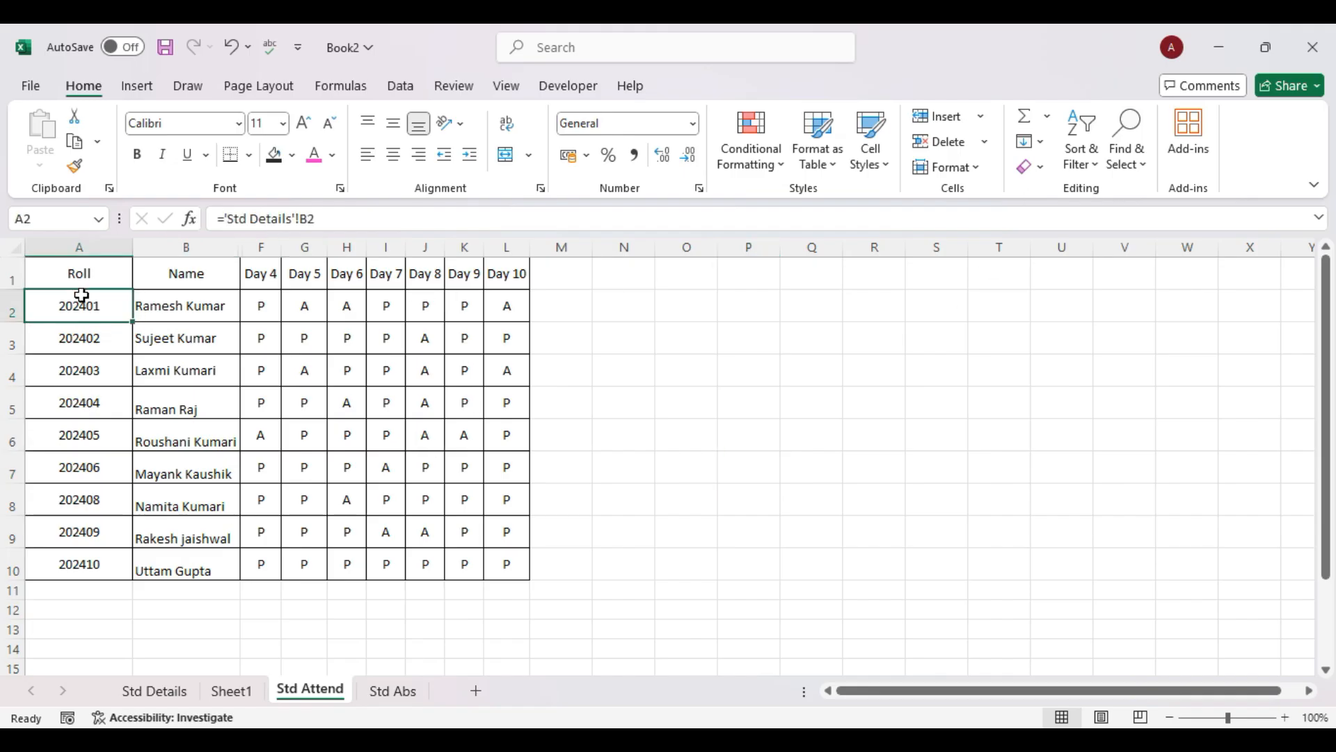
pyautogui.moveTo(78, 272); pyautogui.dragTo(505, 566)
pyautogui.hotkey('ctrl', 'c')
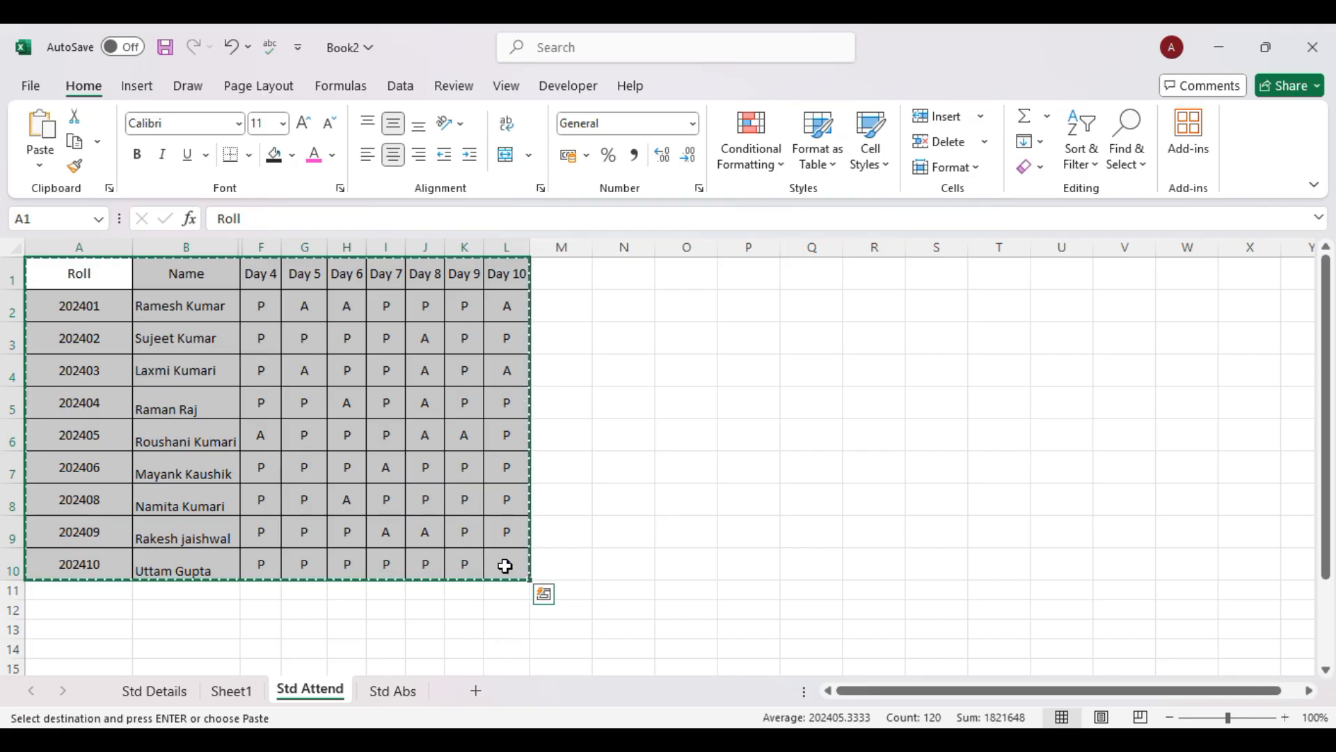
pyautogui.click(392, 690)
pyautogui.click(477, 690)
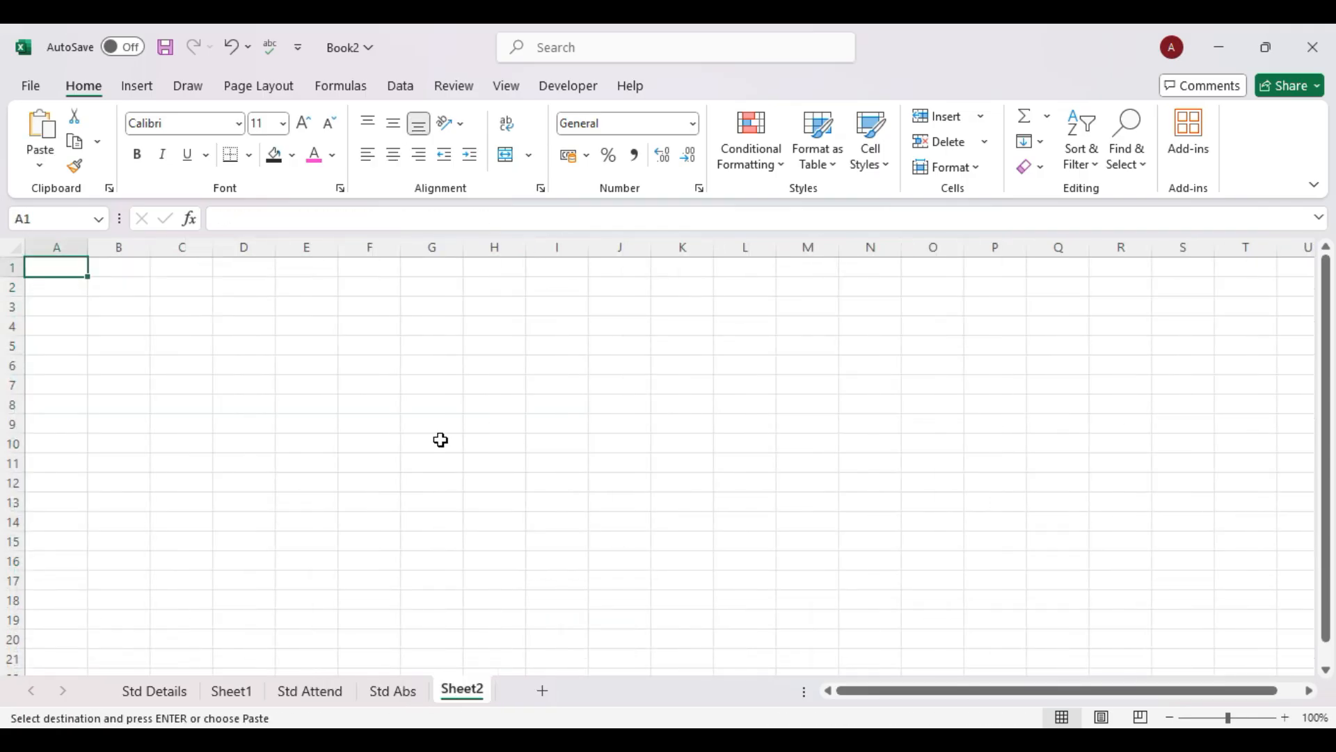
pyautogui.hotkey('ctrl', 'v')
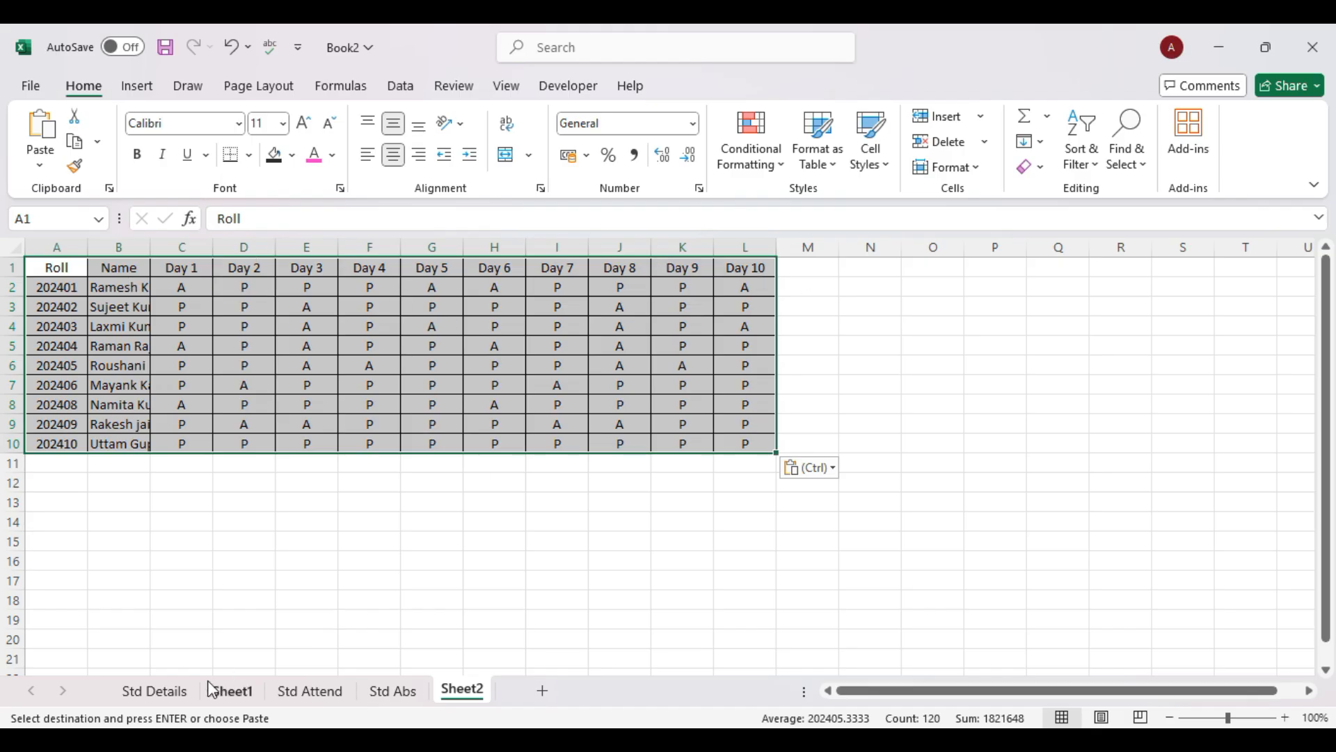
# Browse the Std Details, Sheet1 and Std Attend sheets, then return to Sheet2.
pyautogui.click(154, 691)
pyautogui.click(237, 692)
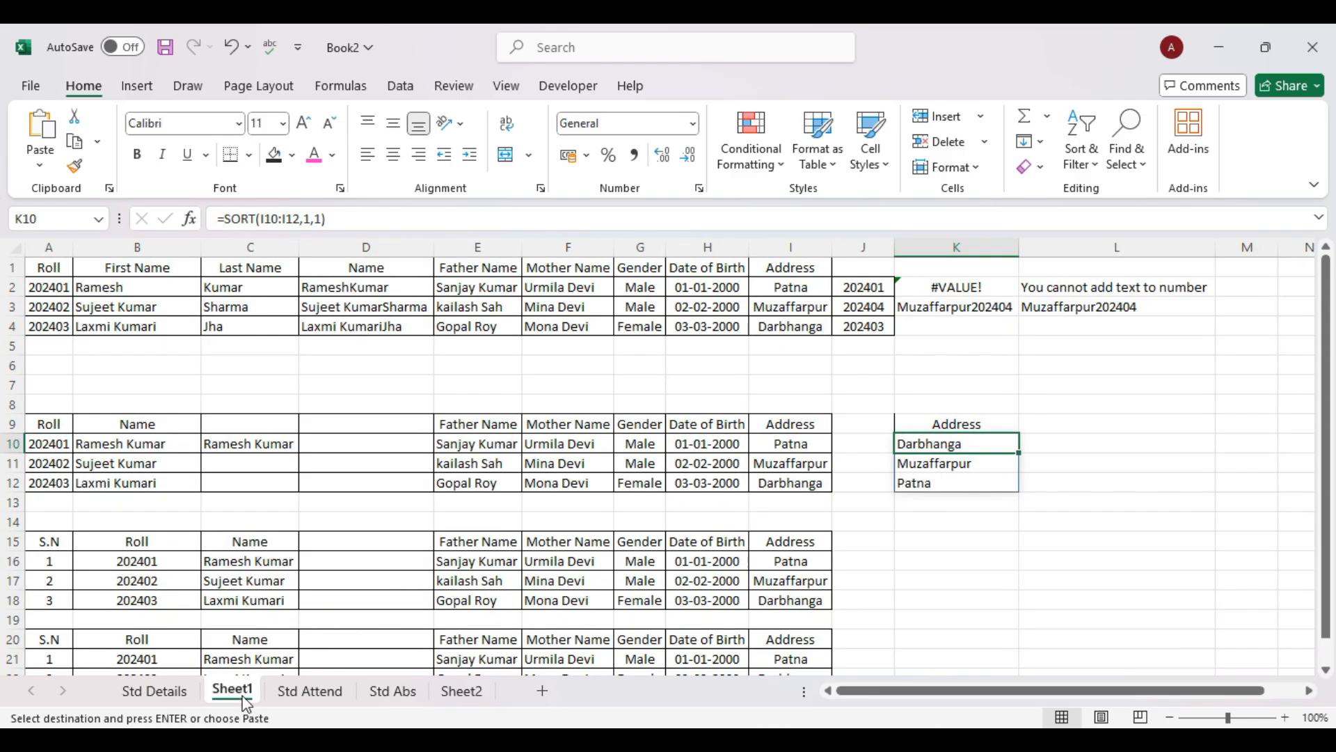
pyautogui.click(328, 700)
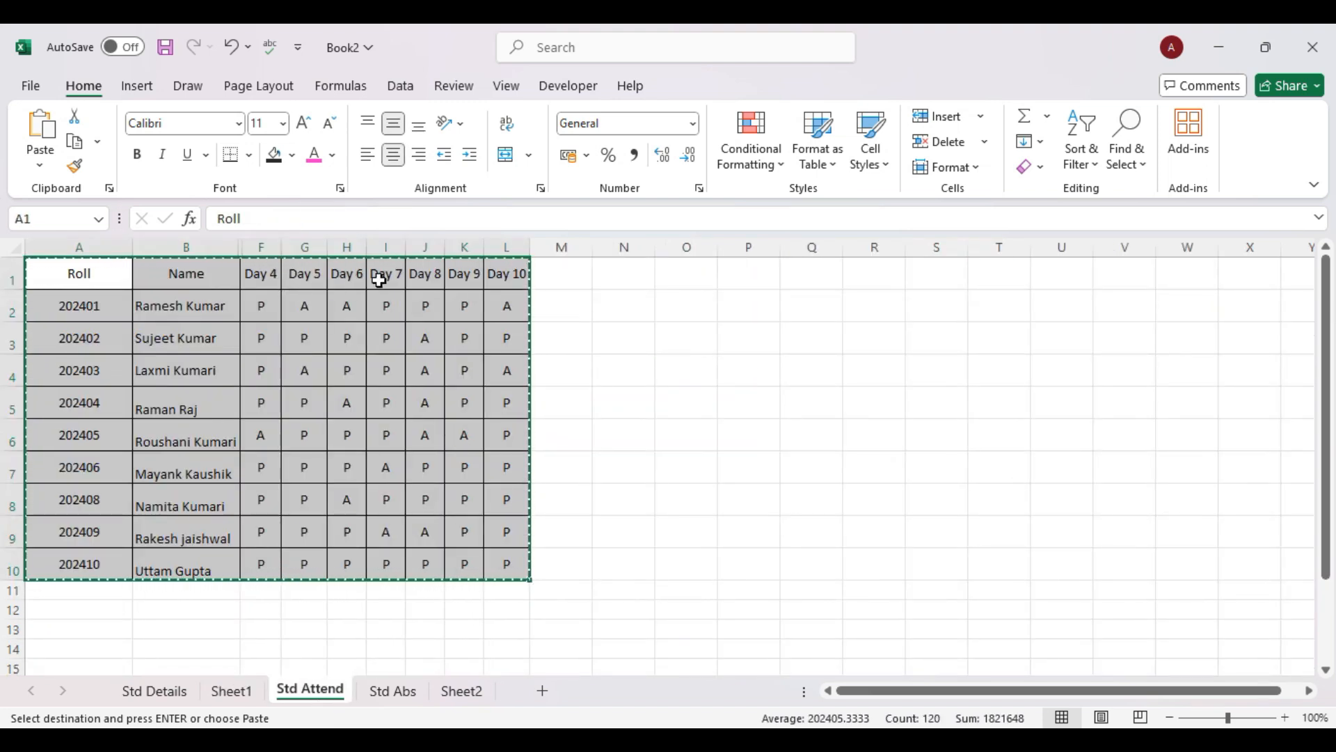
pyautogui.moveTo(671, 319); pyautogui.dragTo(240, 452)
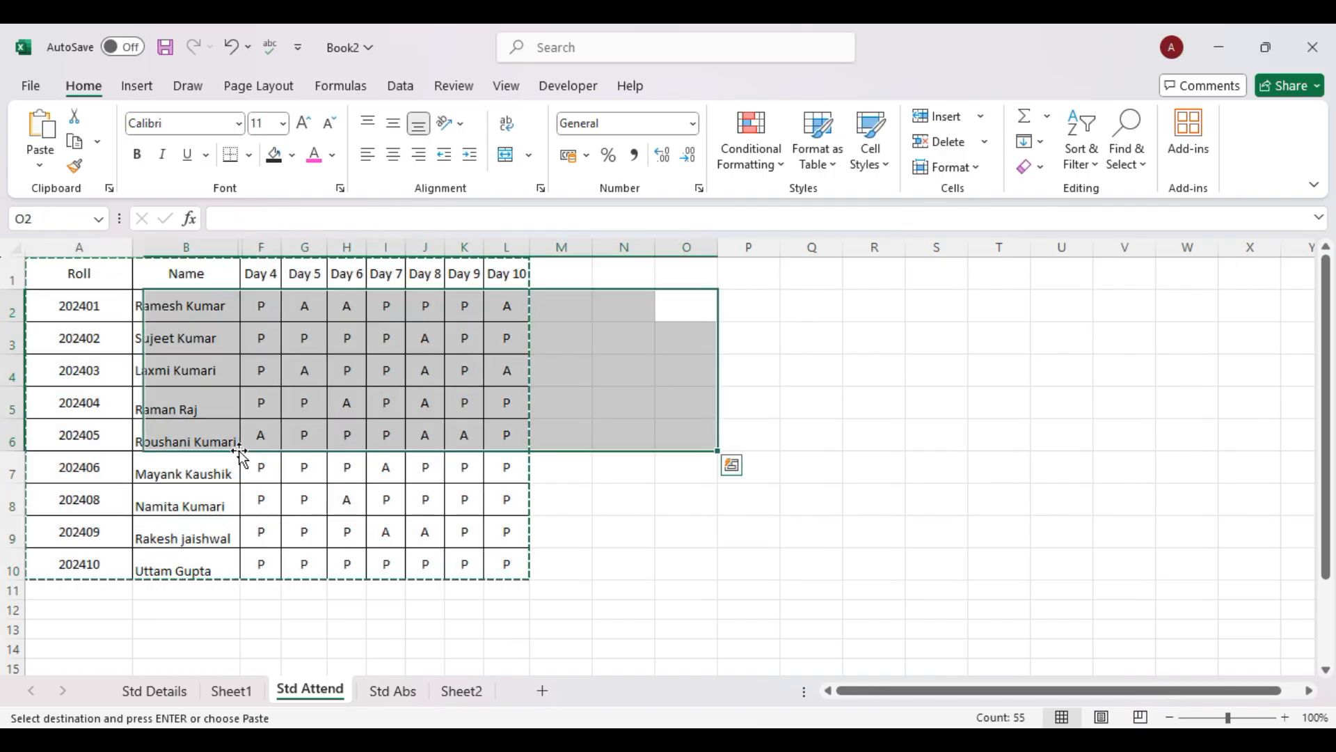
pyautogui.click(448, 412)
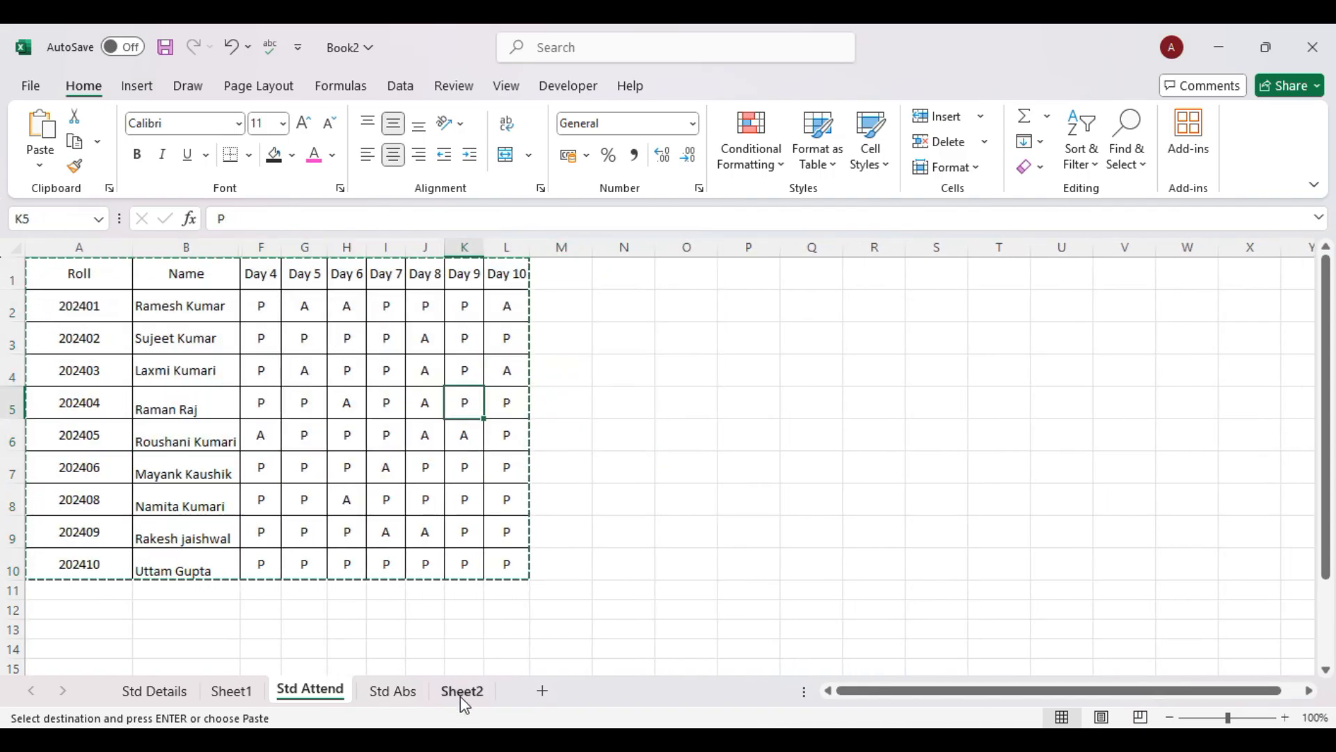
pyautogui.click(461, 698)
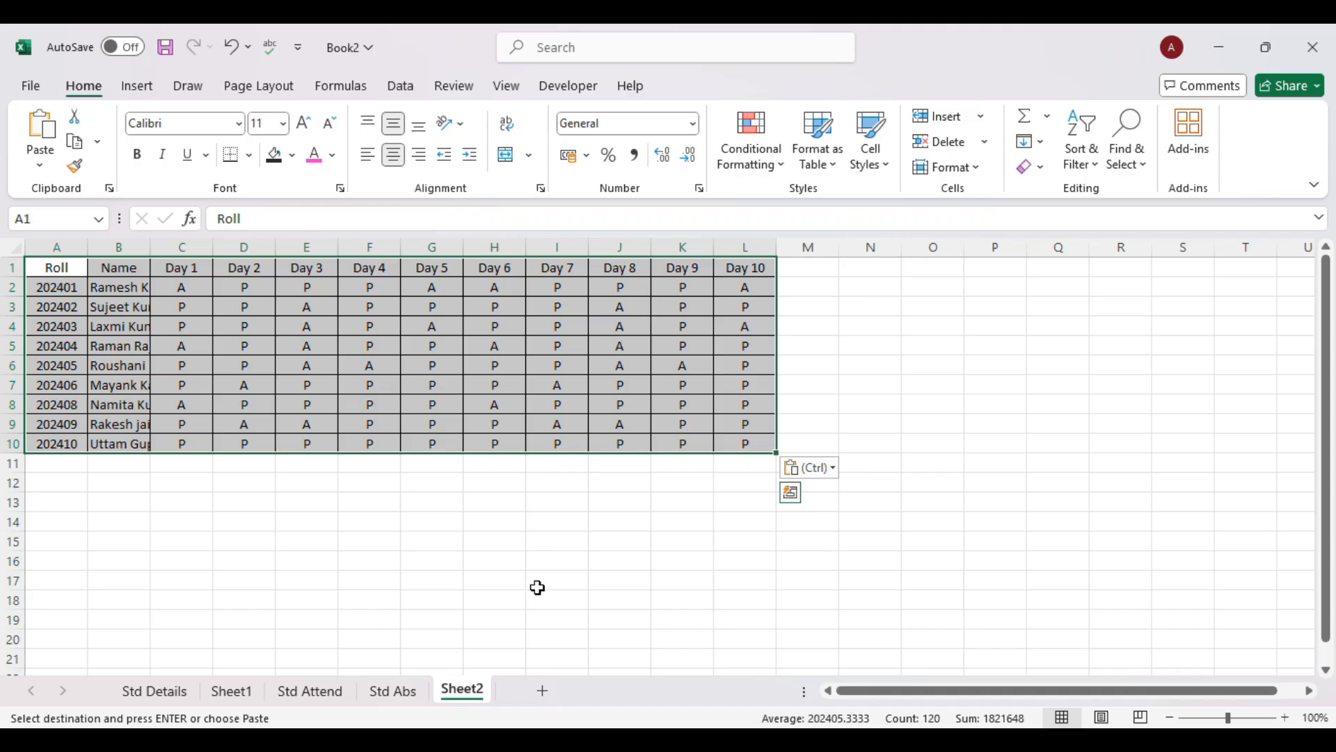
# Clear the pasted table from Sheet2 and go back to Std Attend.
pyautogui.press('Delete')
pyautogui.press('BackSpace')
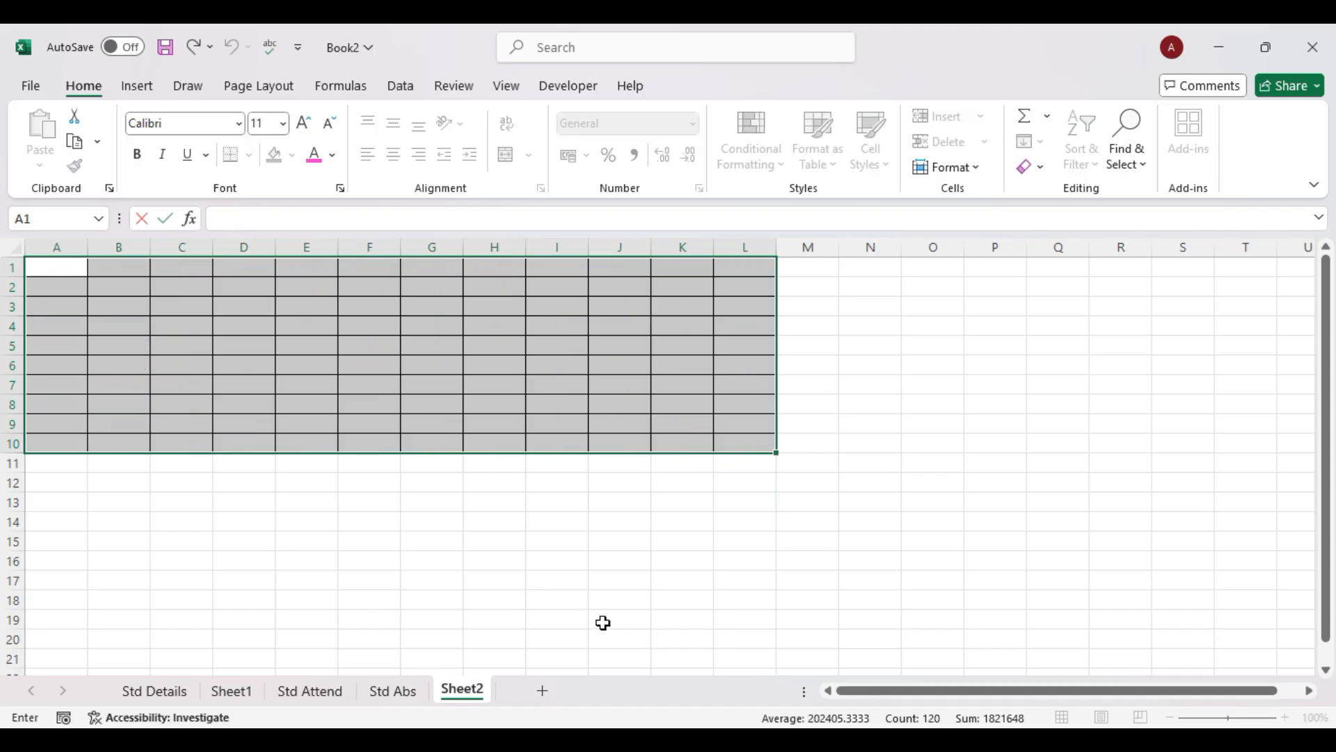
pyautogui.click(603, 623)
pyautogui.hotkey('ctrl', 'z')
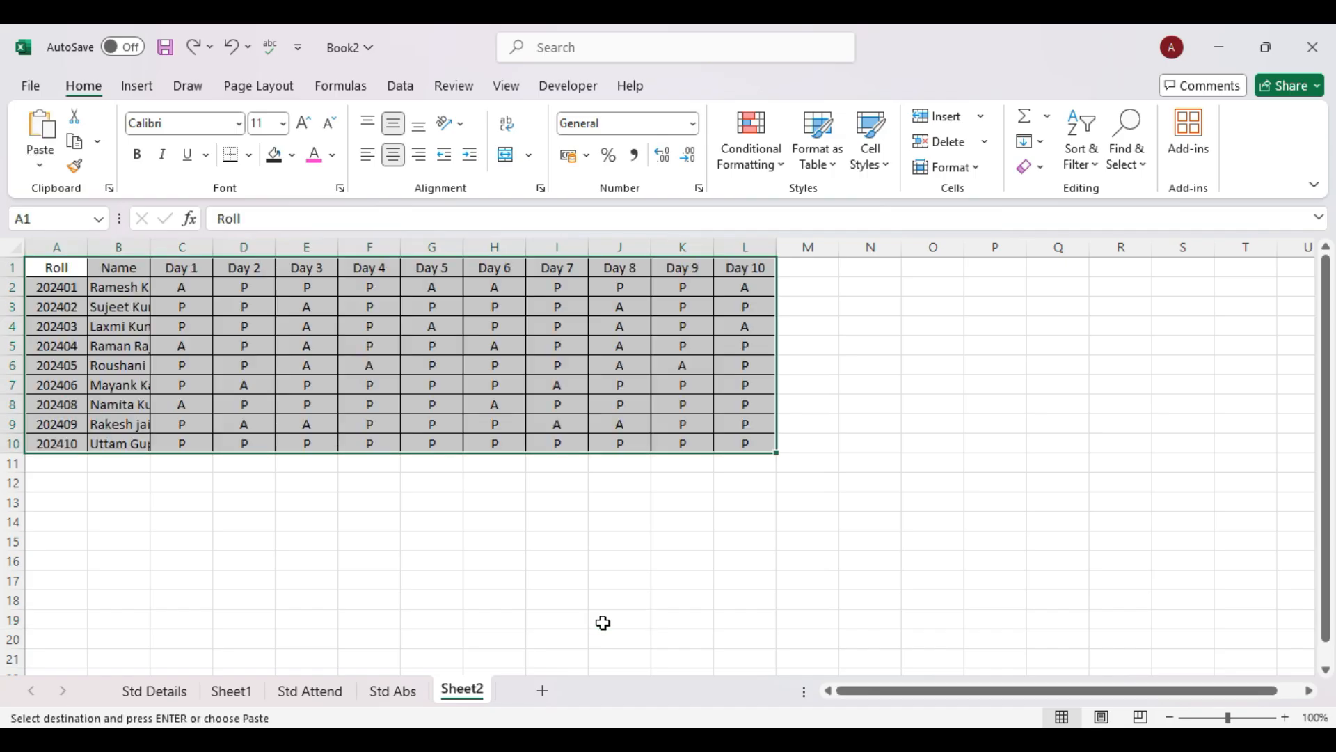
pyautogui.press('Delete')
pyautogui.click(603, 622)
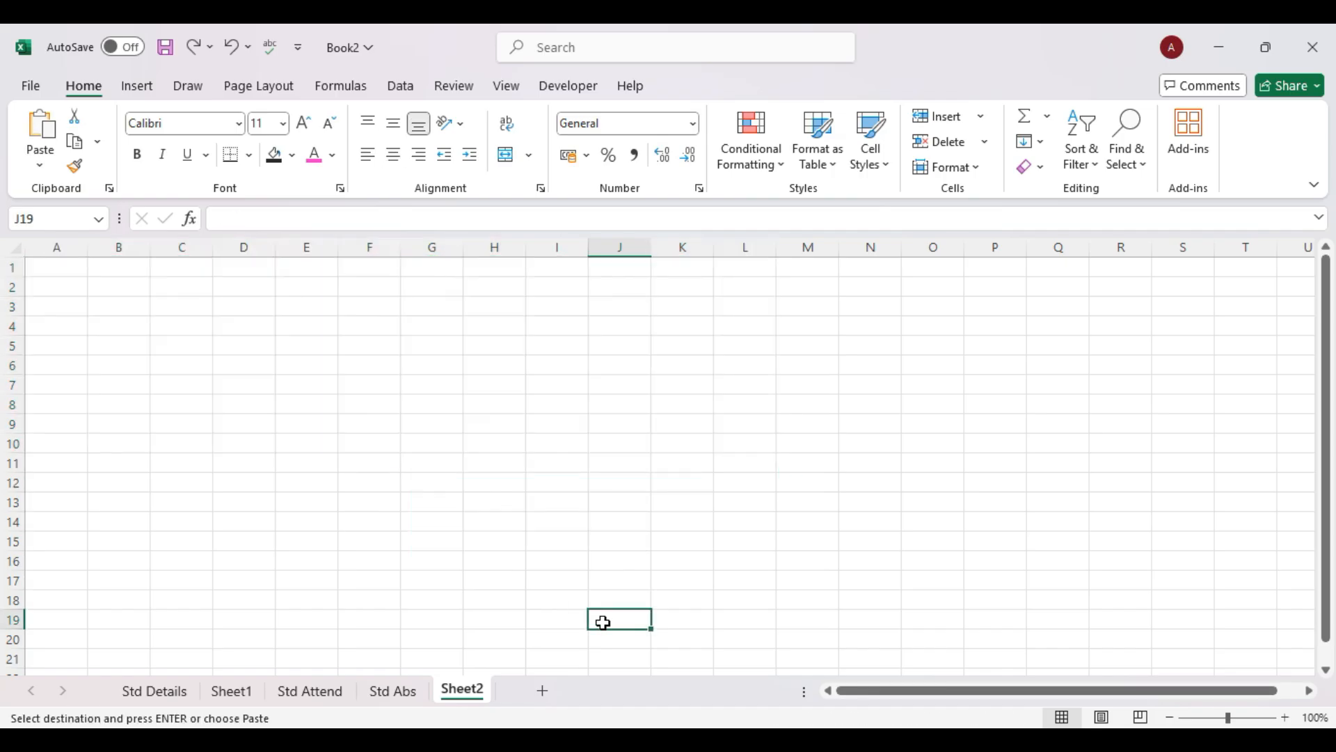
pyautogui.click(324, 692)
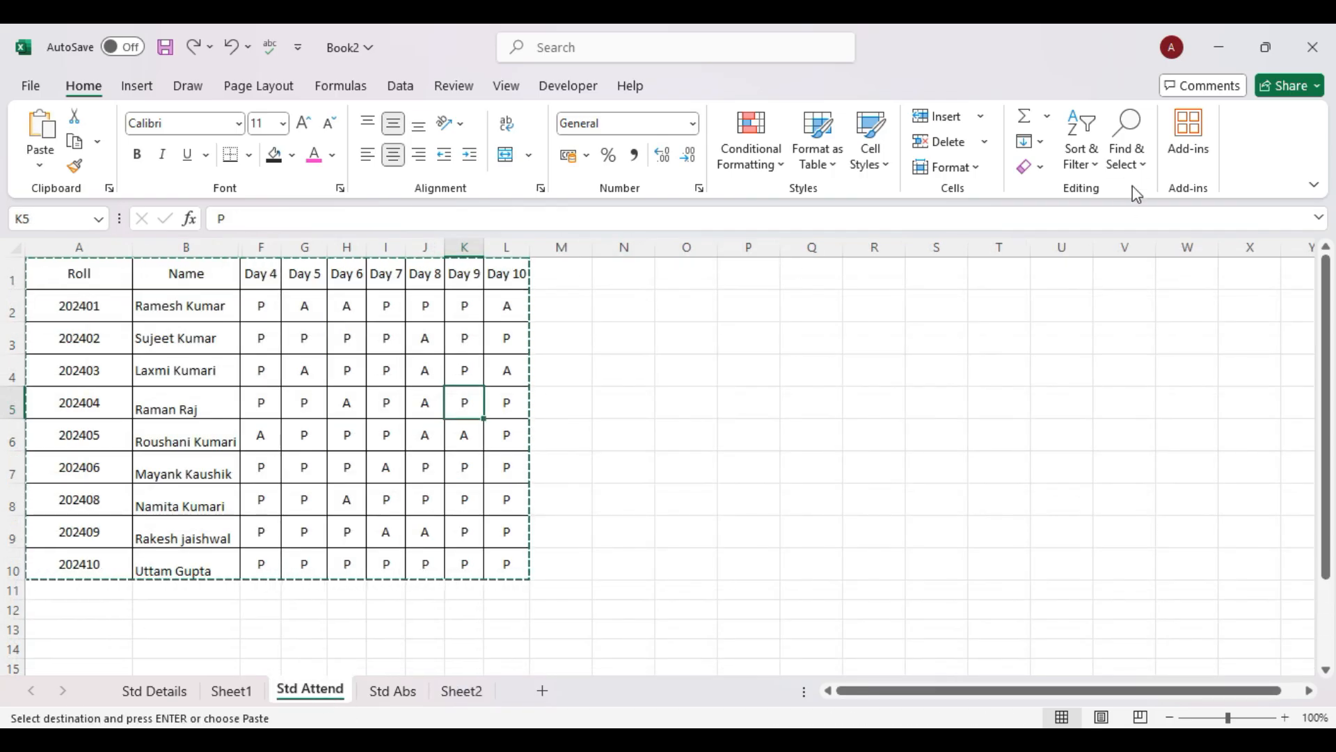
pyautogui.click(1127, 160)
pyautogui.click(1181, 286)
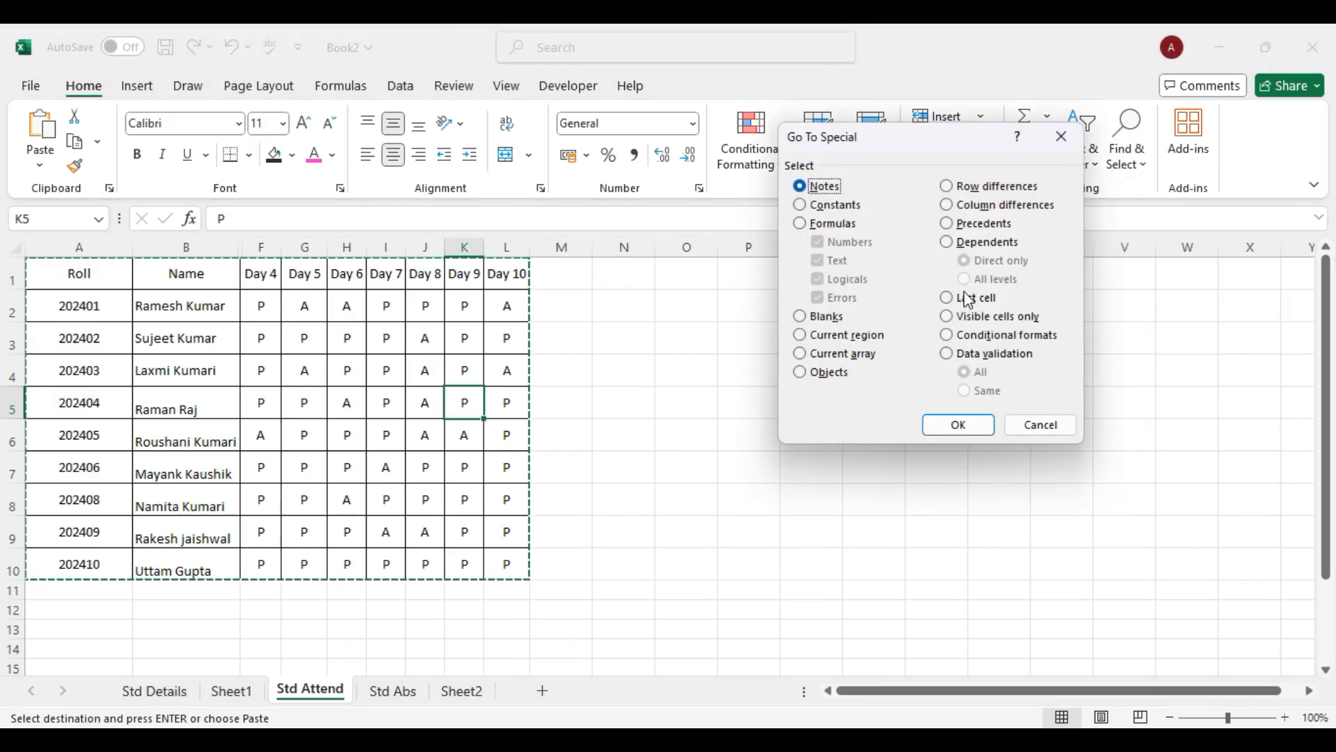
pyautogui.click(950, 322)
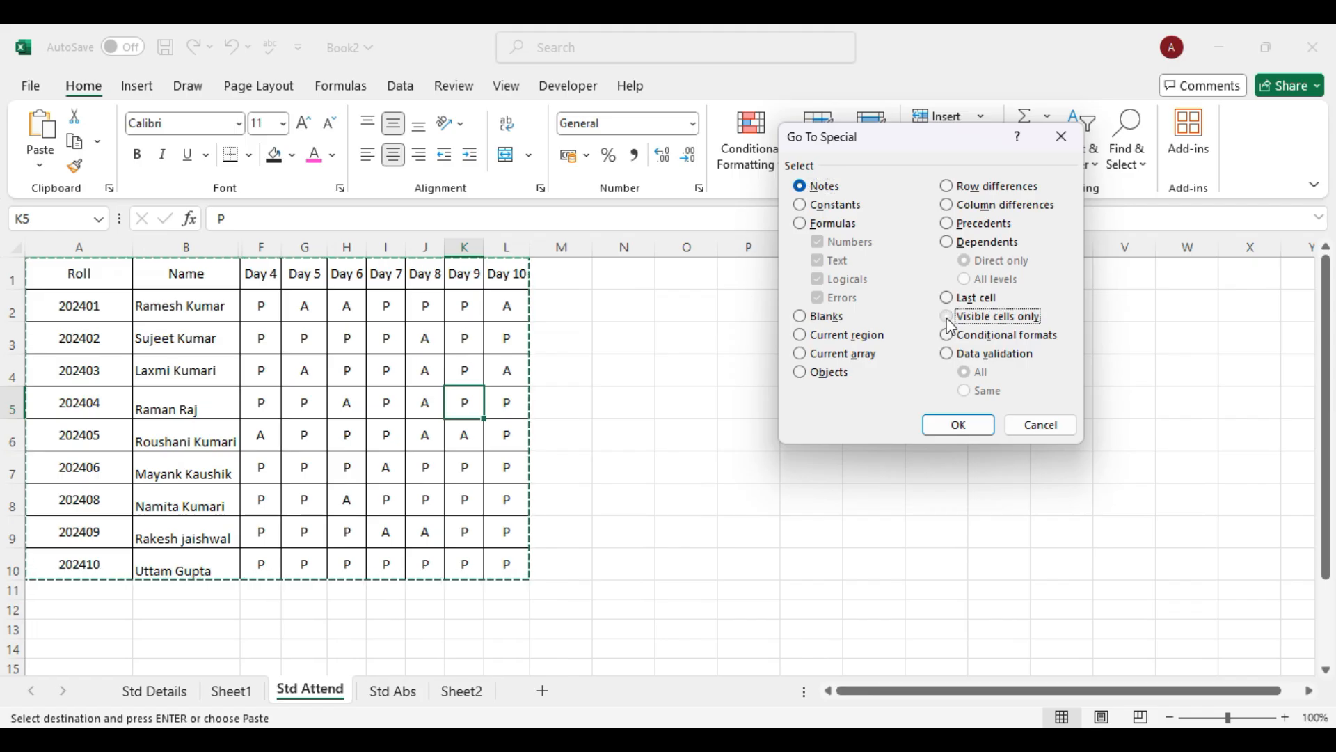
pyautogui.click(961, 424)
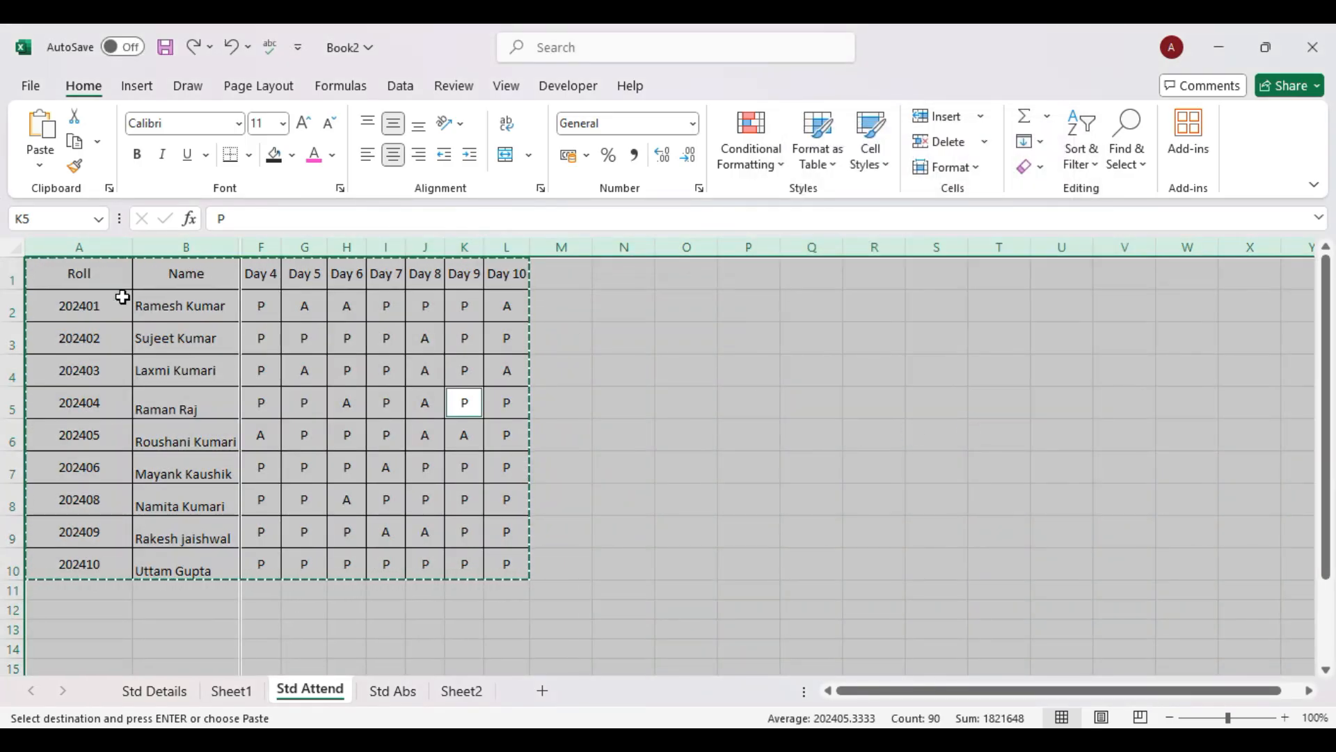
pyautogui.moveTo(106, 281); pyautogui.dragTo(494, 560)
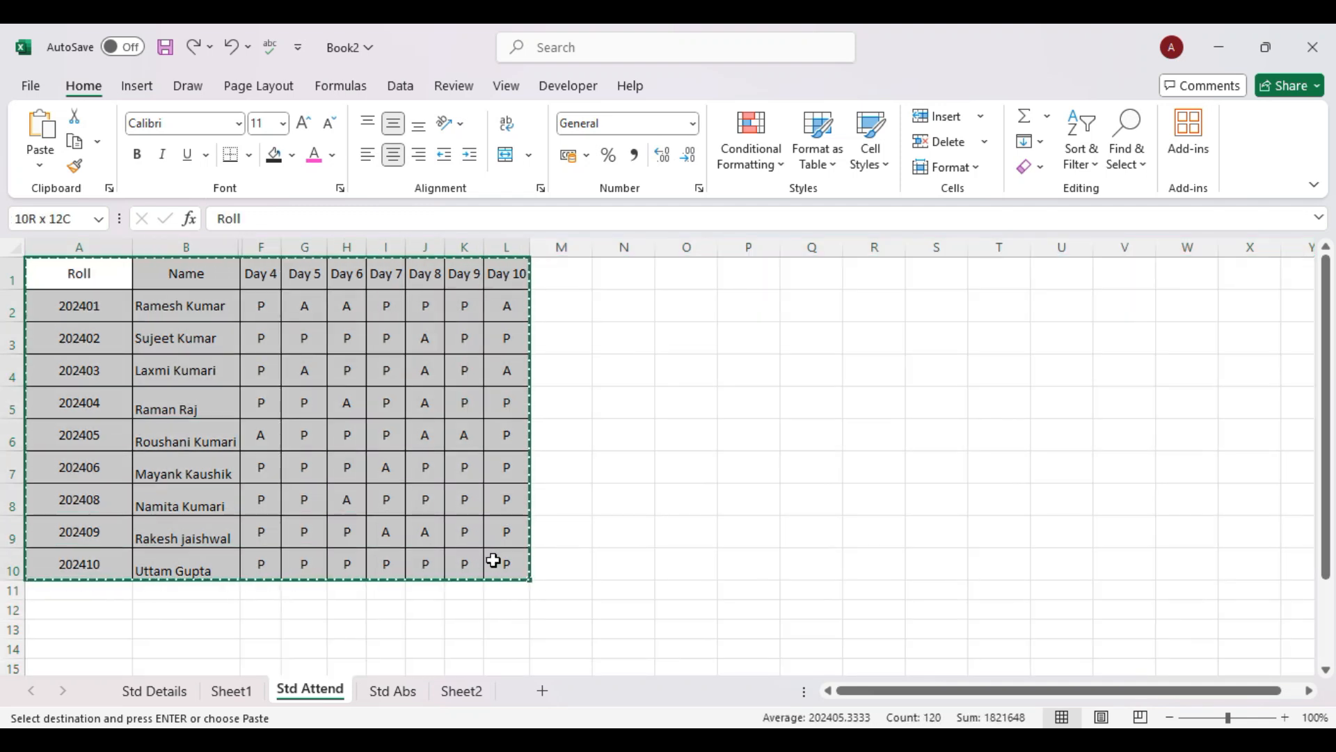
pyautogui.hotkey('ctrl', 'c')
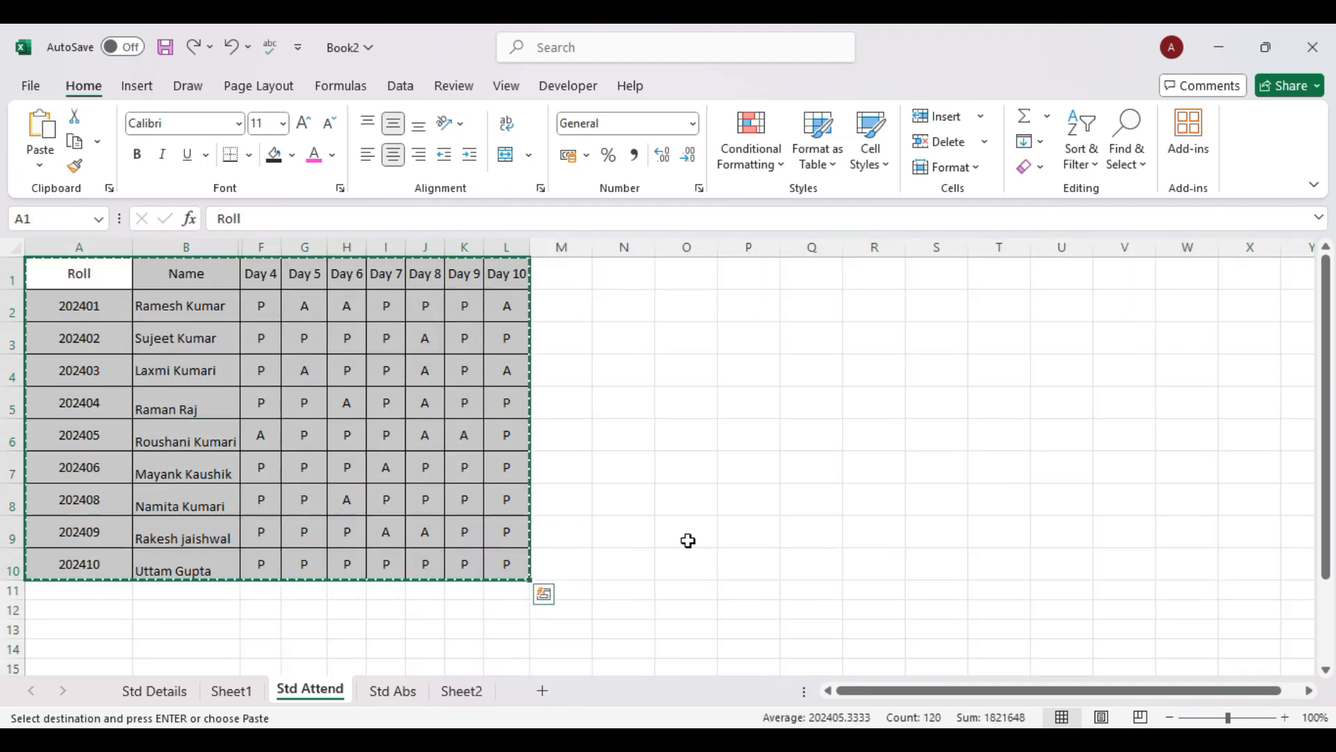
pyautogui.click(689, 541)
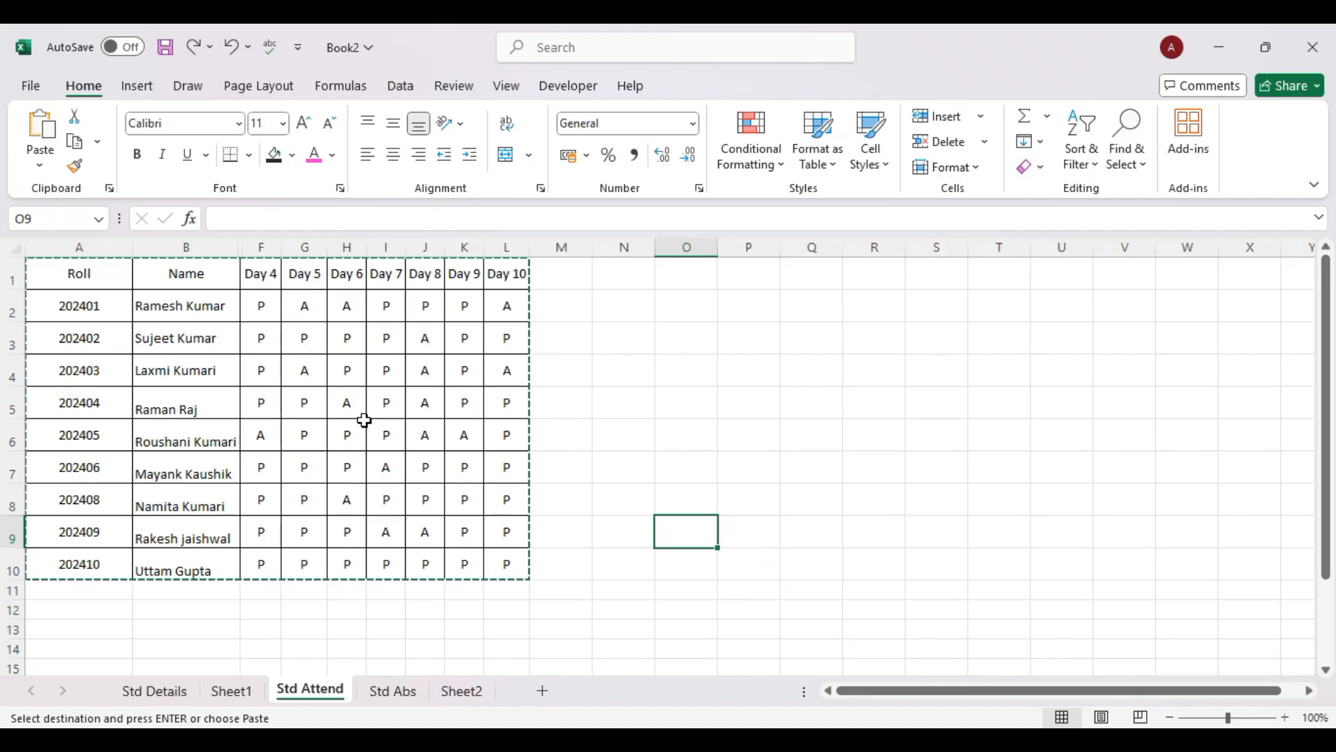
pyautogui.click(472, 694)
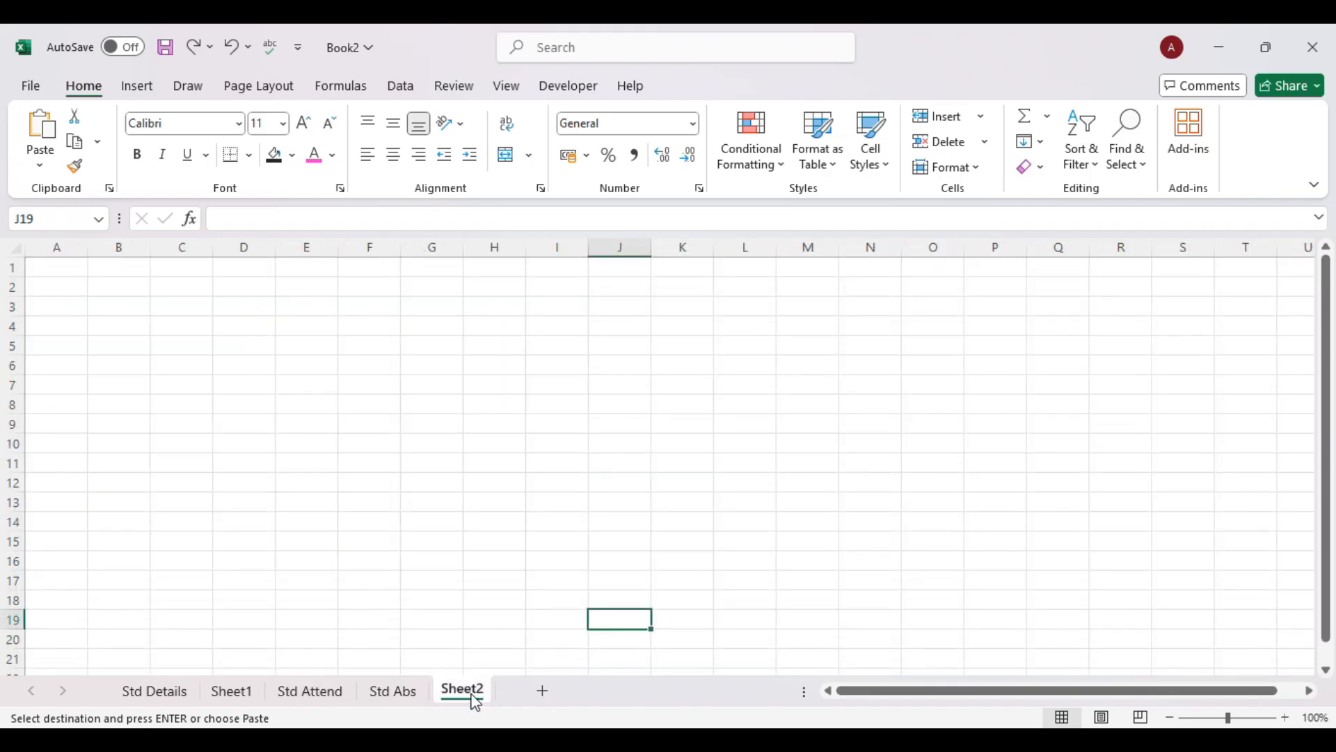
pyautogui.click(66, 266)
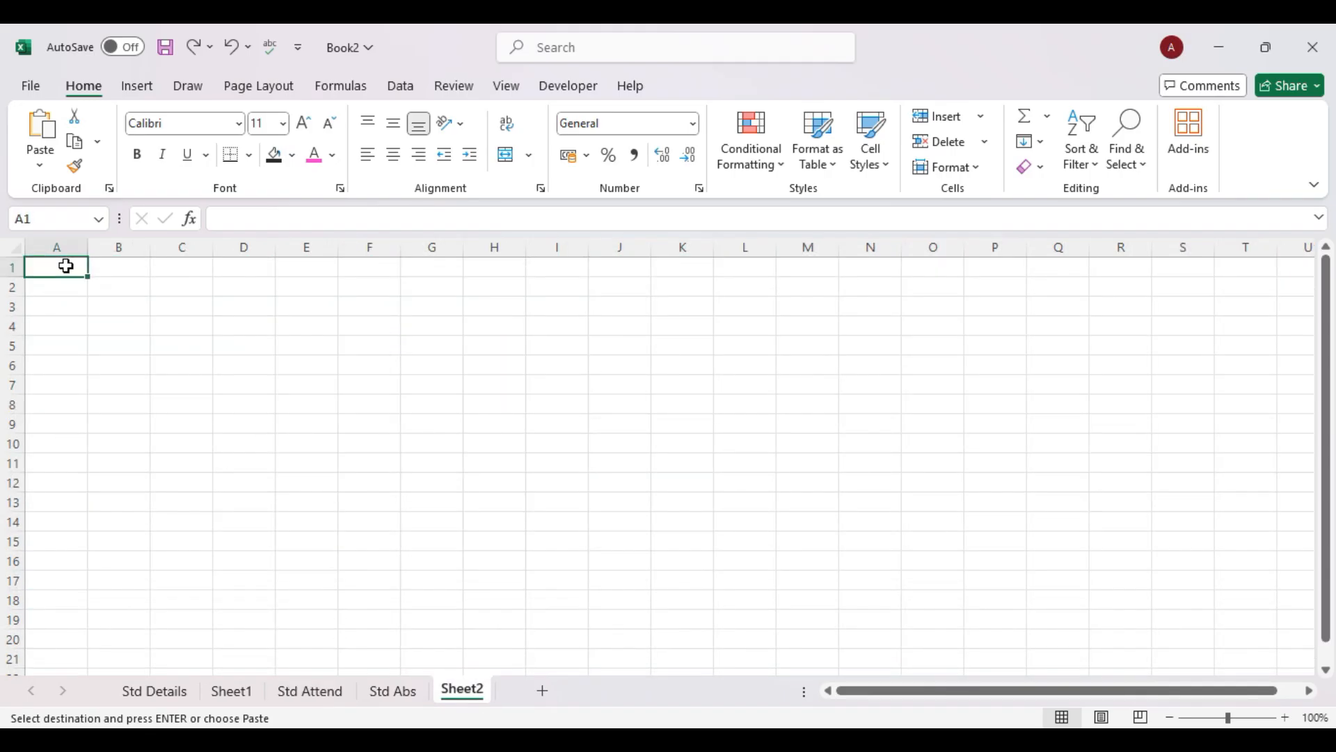
pyautogui.hotkey('ctrl', 'v')
pyautogui.hotkey('ctrl', 'z')
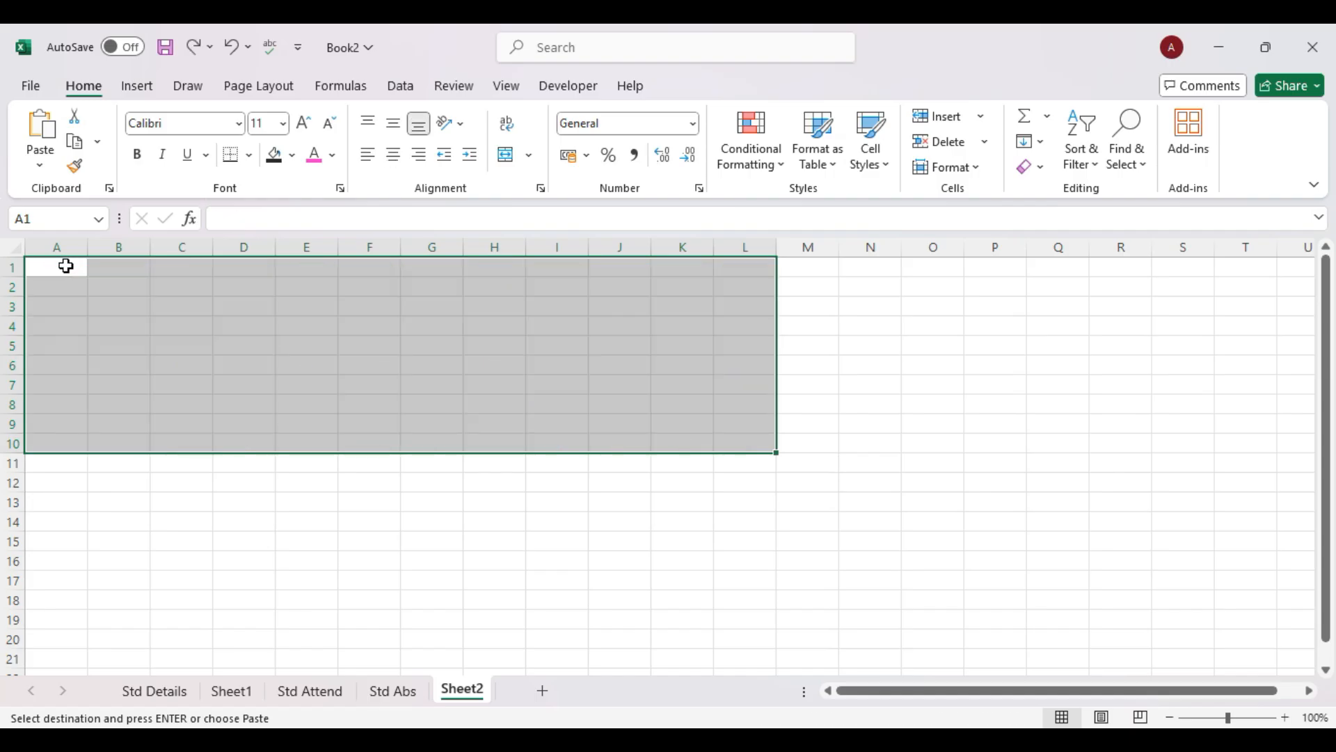
pyautogui.click(312, 692)
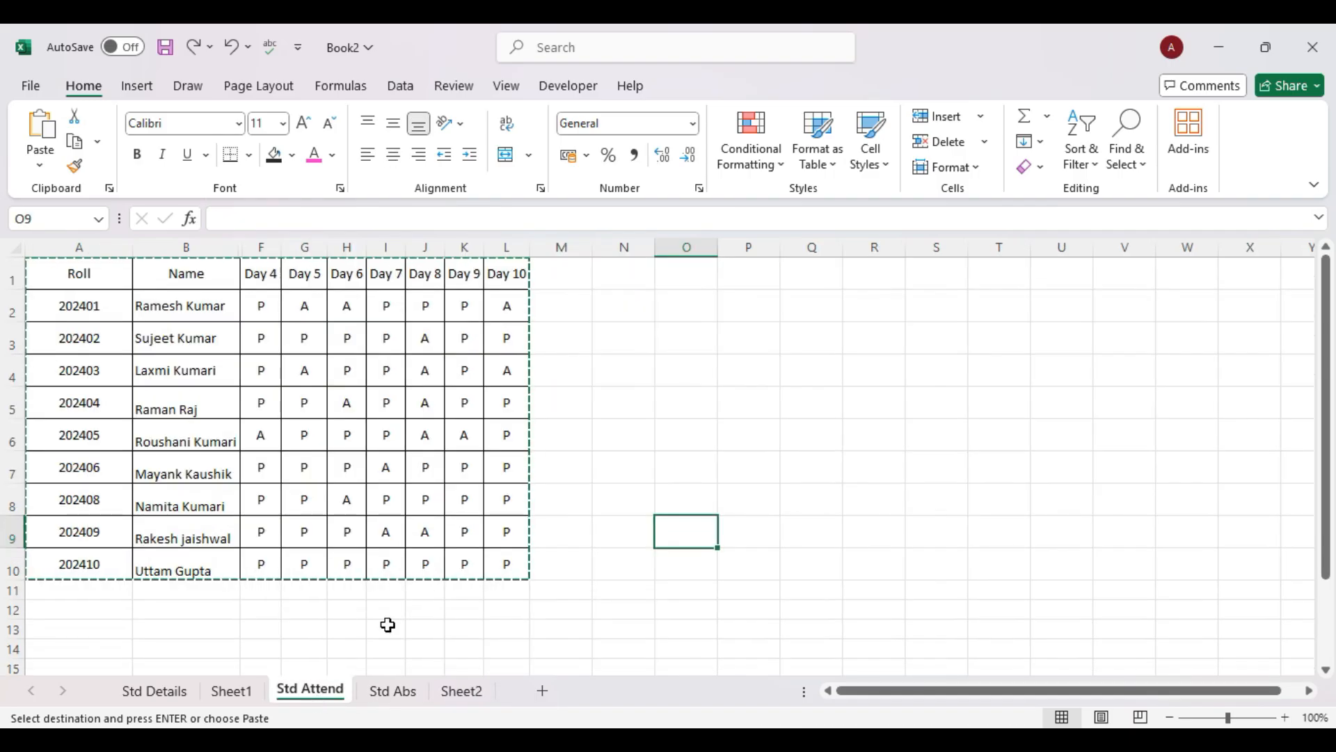
# Select only visible cells via Go To Special and paste them at Sheet2 A1.
pyautogui.click(1131, 167)
pyautogui.click(1152, 277)
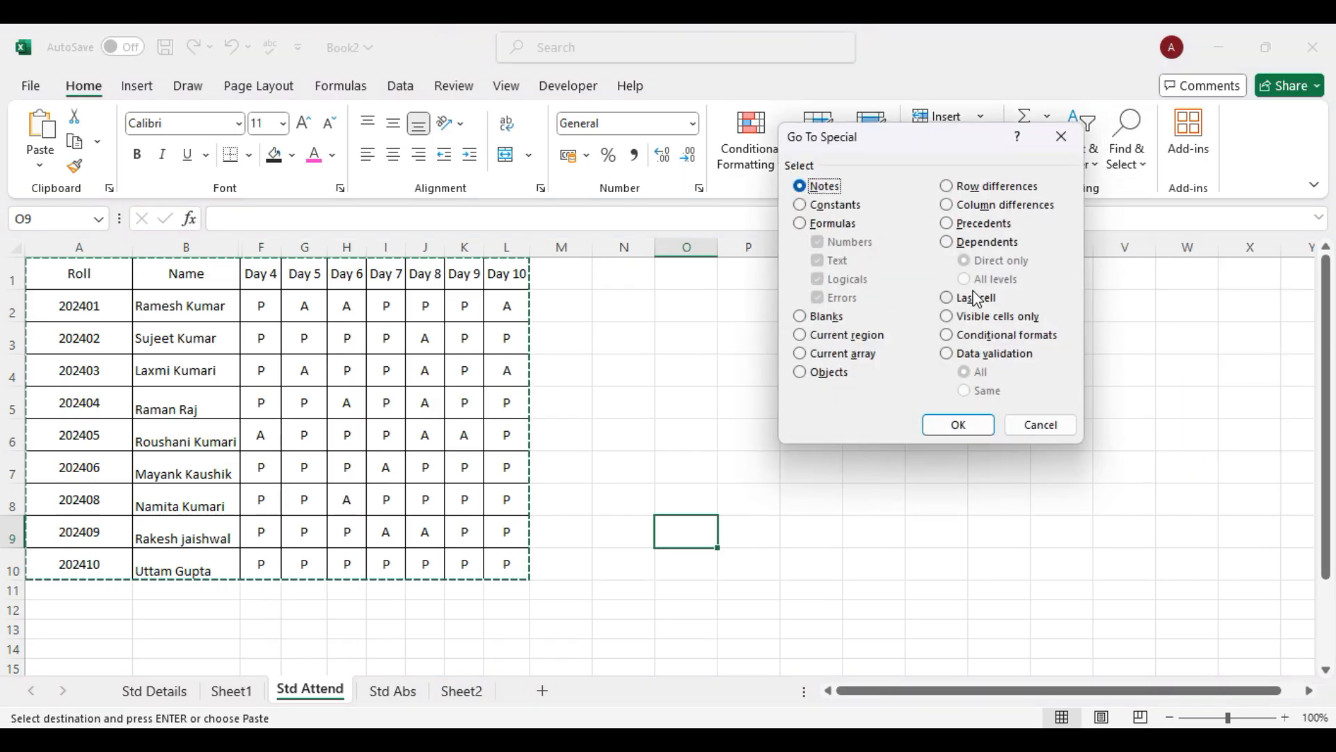
pyautogui.click(946, 321)
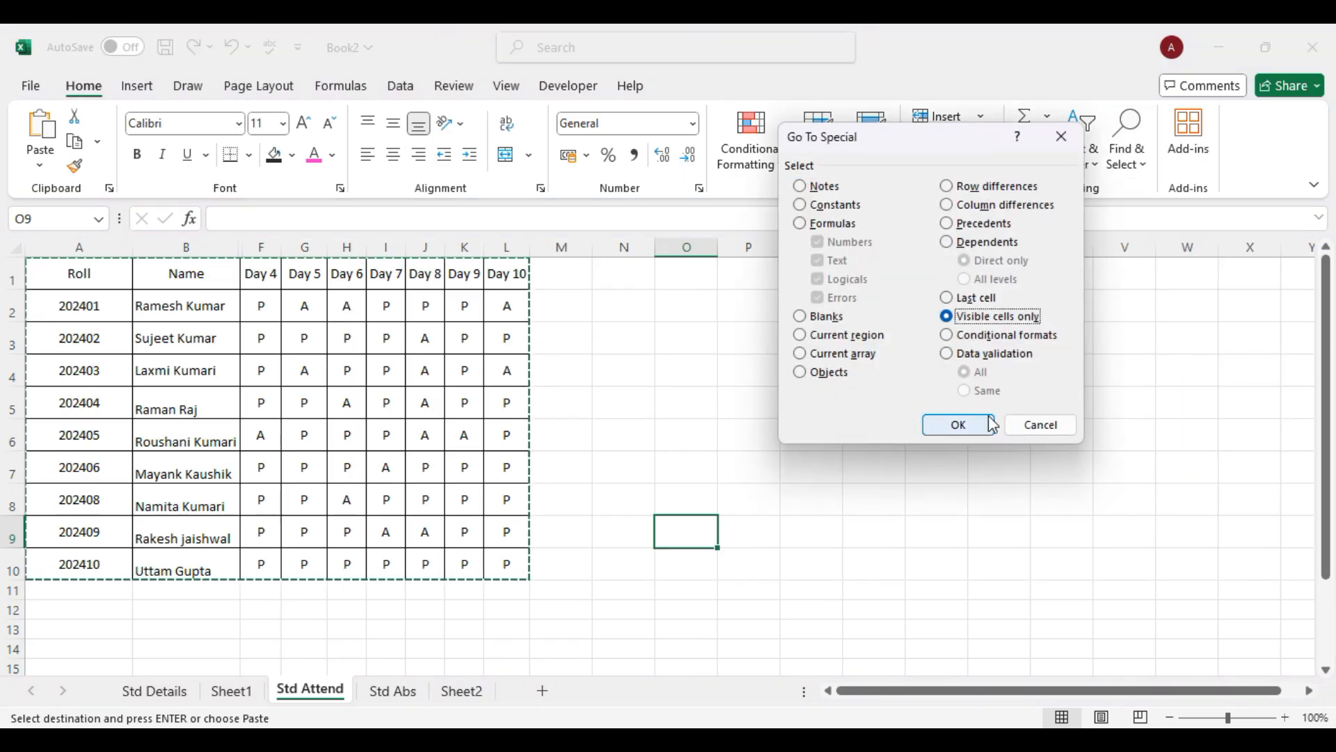
pyautogui.click(959, 425)
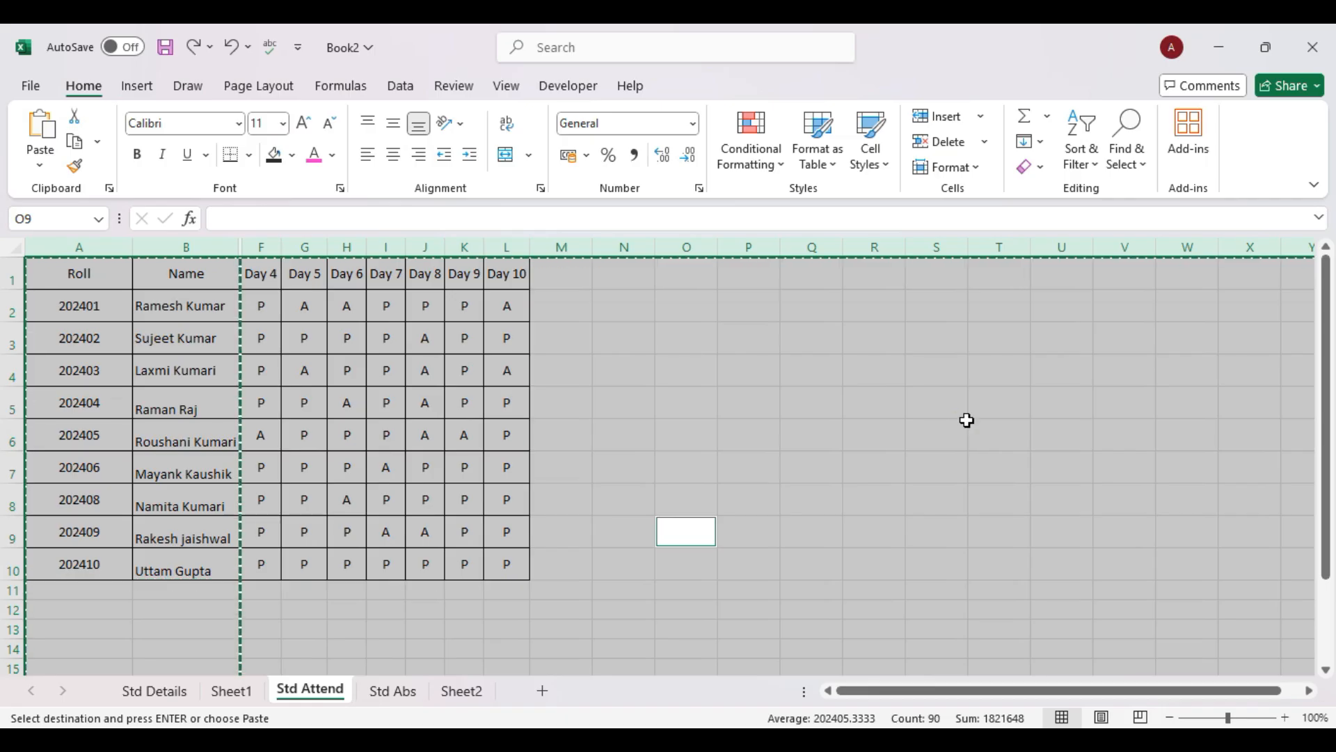
pyautogui.click(494, 691)
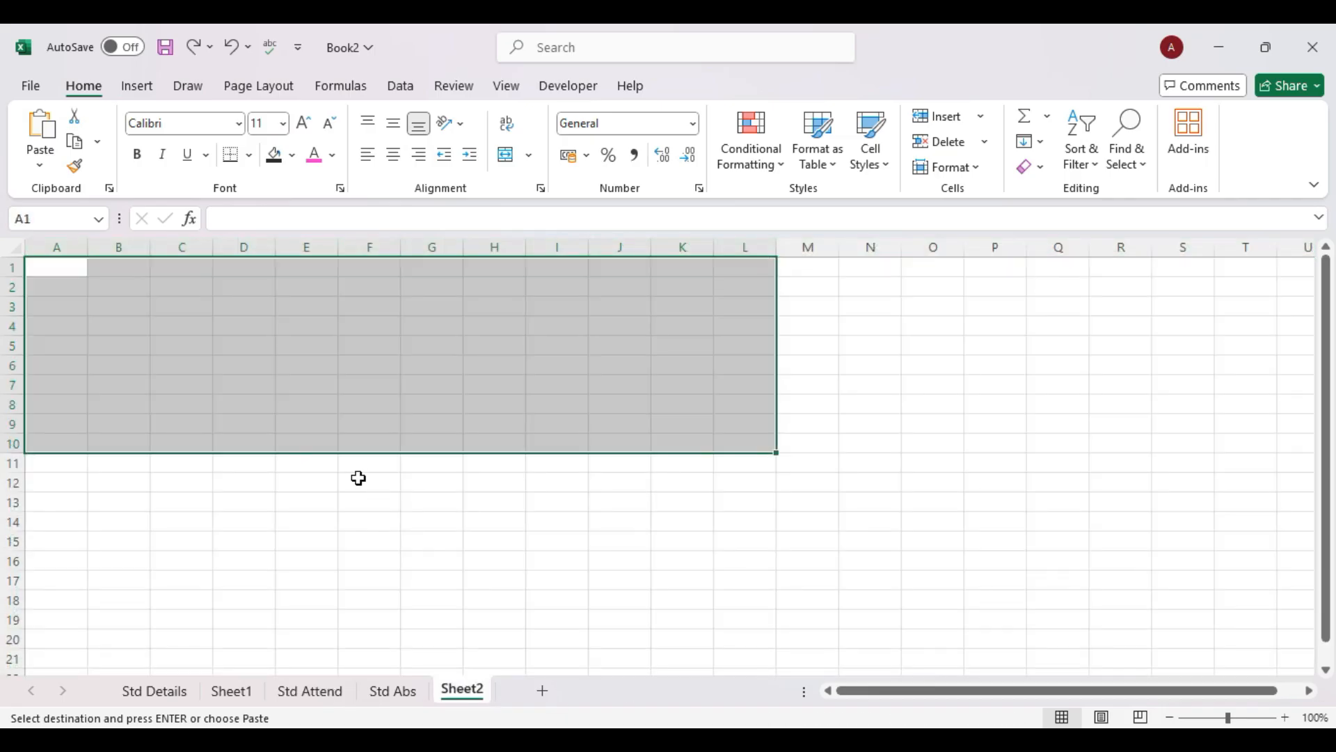
pyautogui.click(79, 281)
pyautogui.click(61, 269)
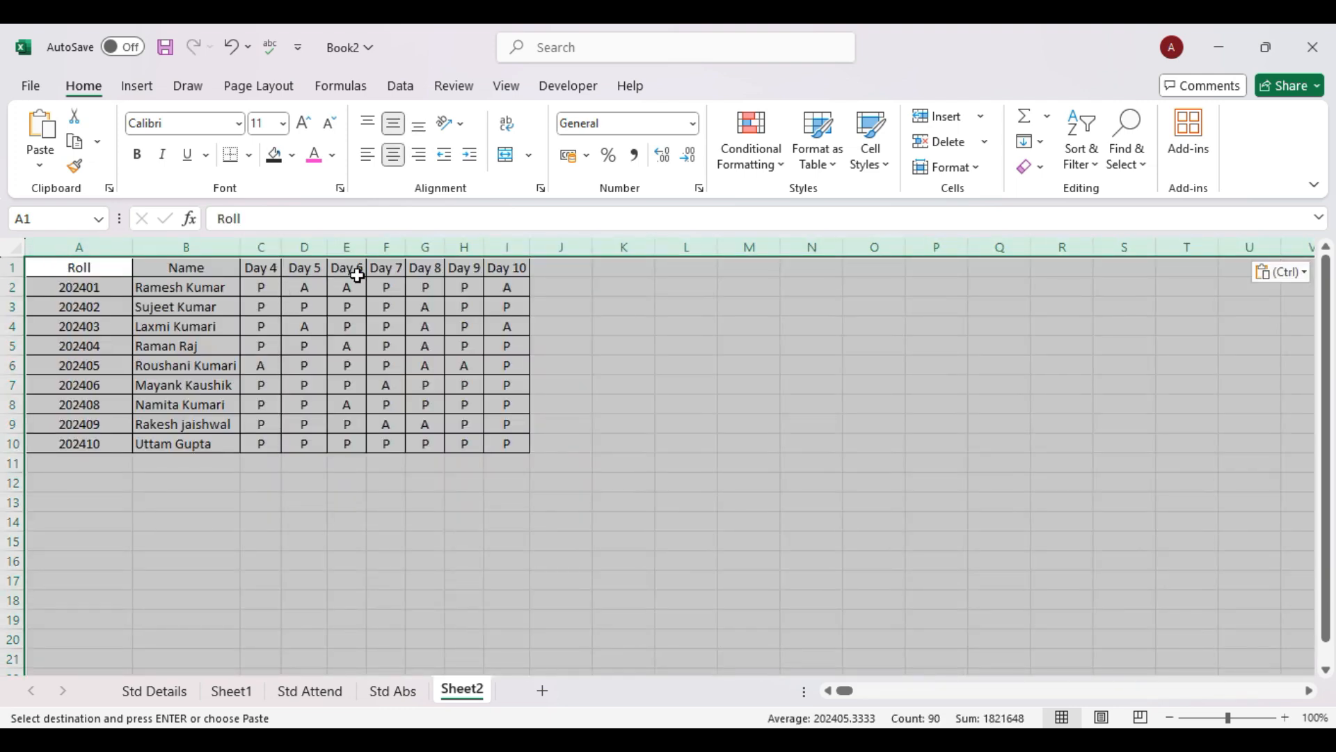
# Reopen Go To Special and cancel it without changes.
pyautogui.click(577, 284)
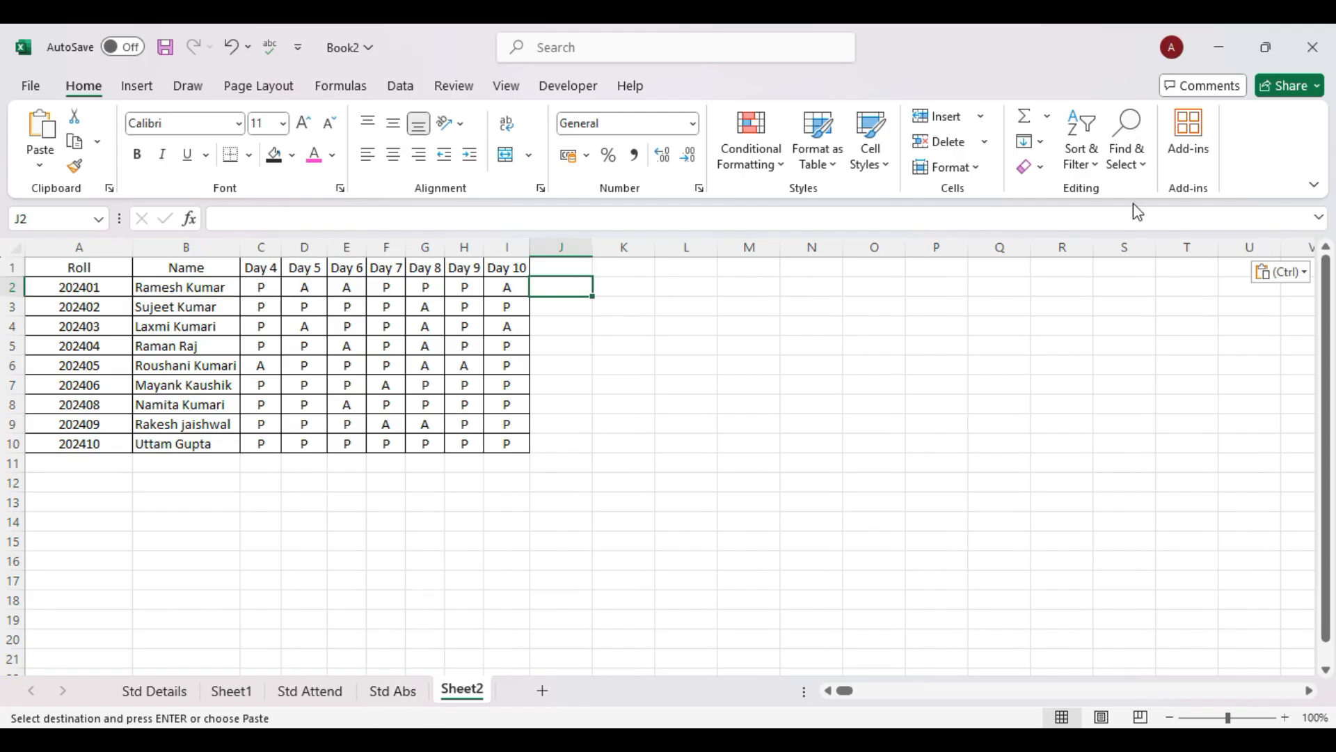
pyautogui.click(1128, 159)
pyautogui.click(1171, 281)
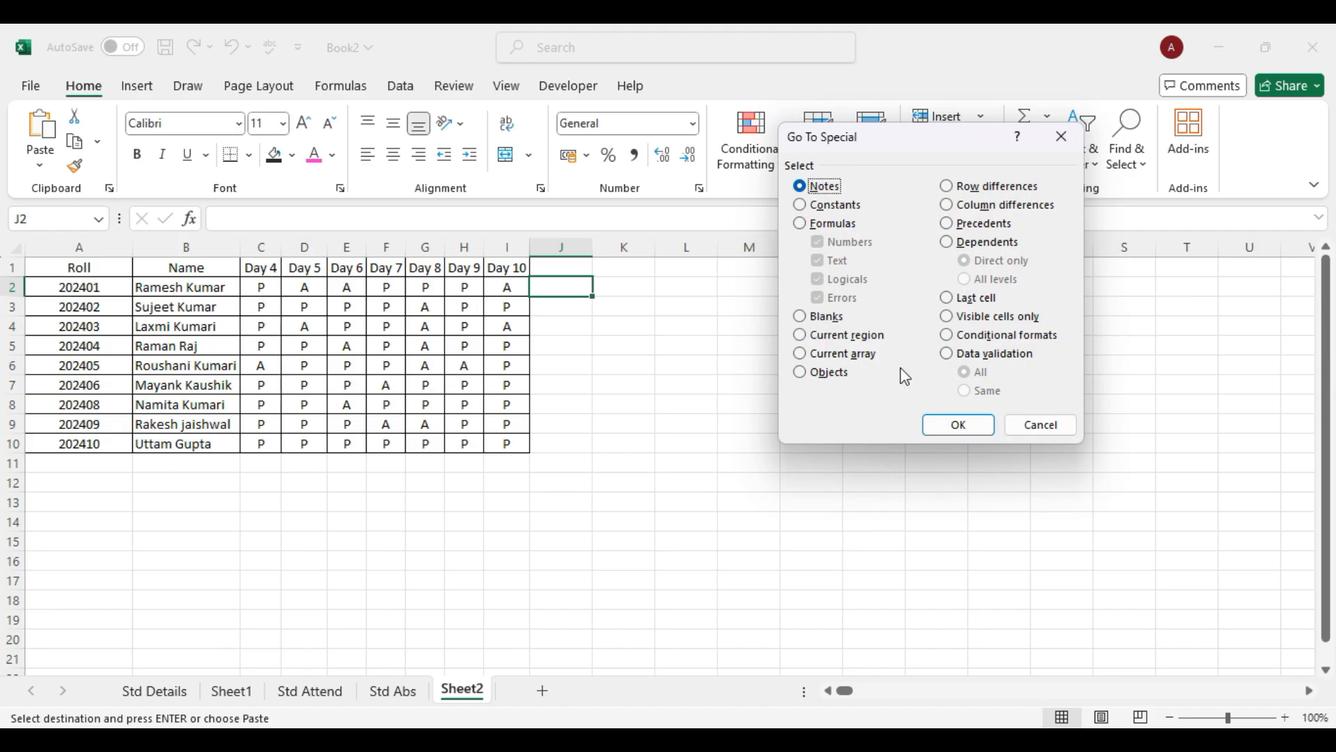
pyautogui.click(1040, 424)
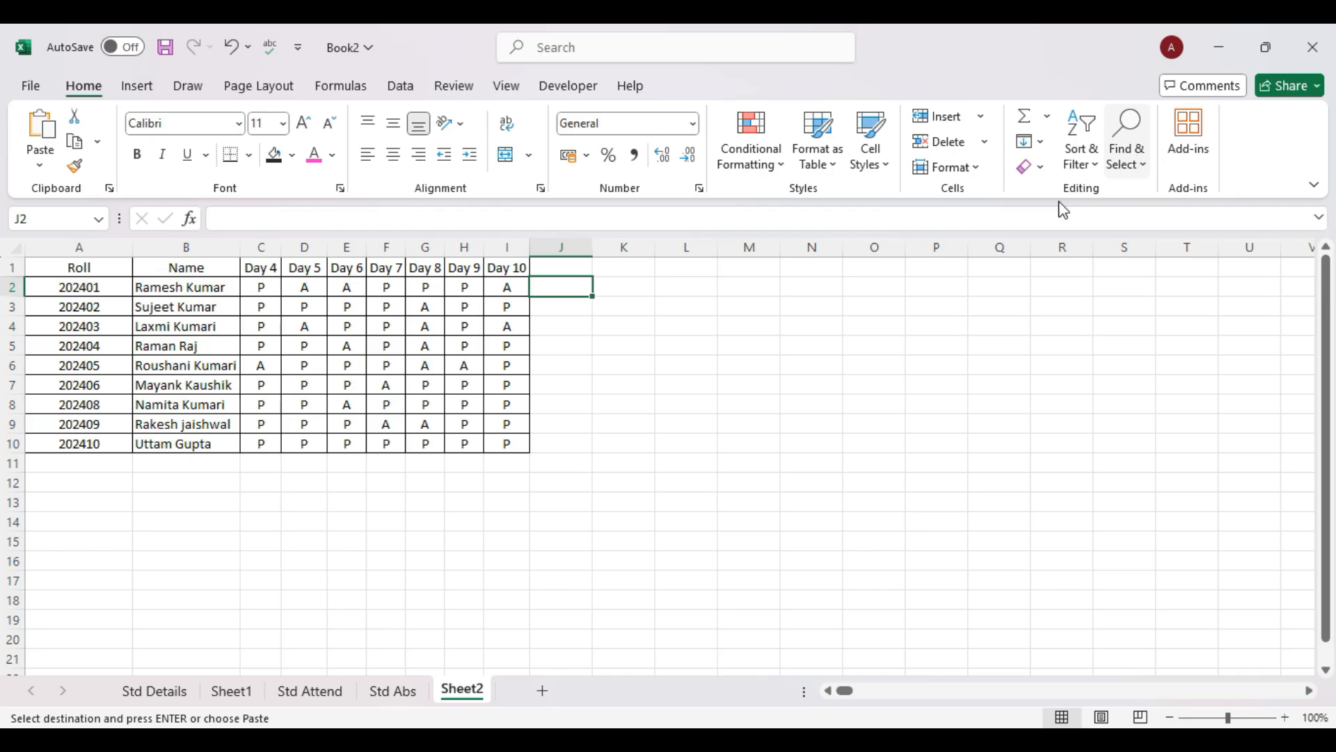
pyautogui.click(330, 740)
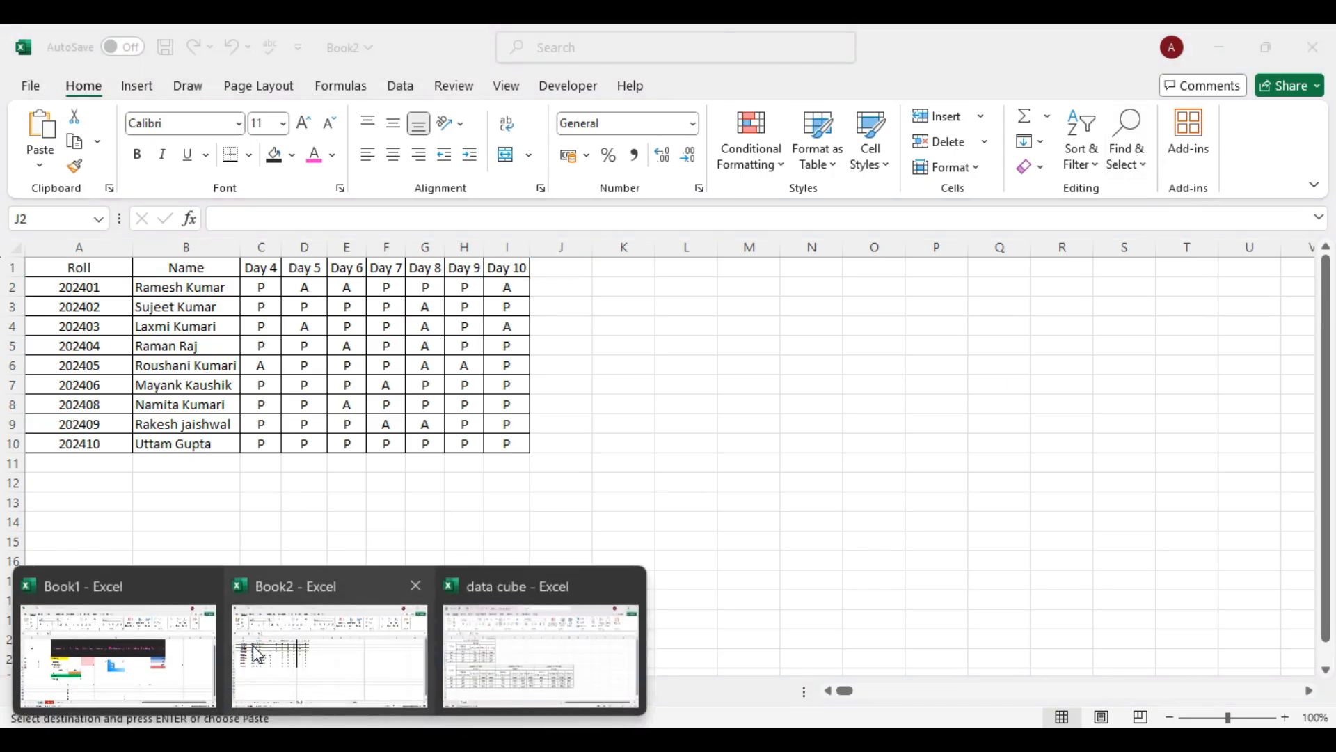
# Switch to Book1 and use Find & Select > Formulas to select all formula cells.
pyautogui.click(128, 647)
pyautogui.click(126, 656)
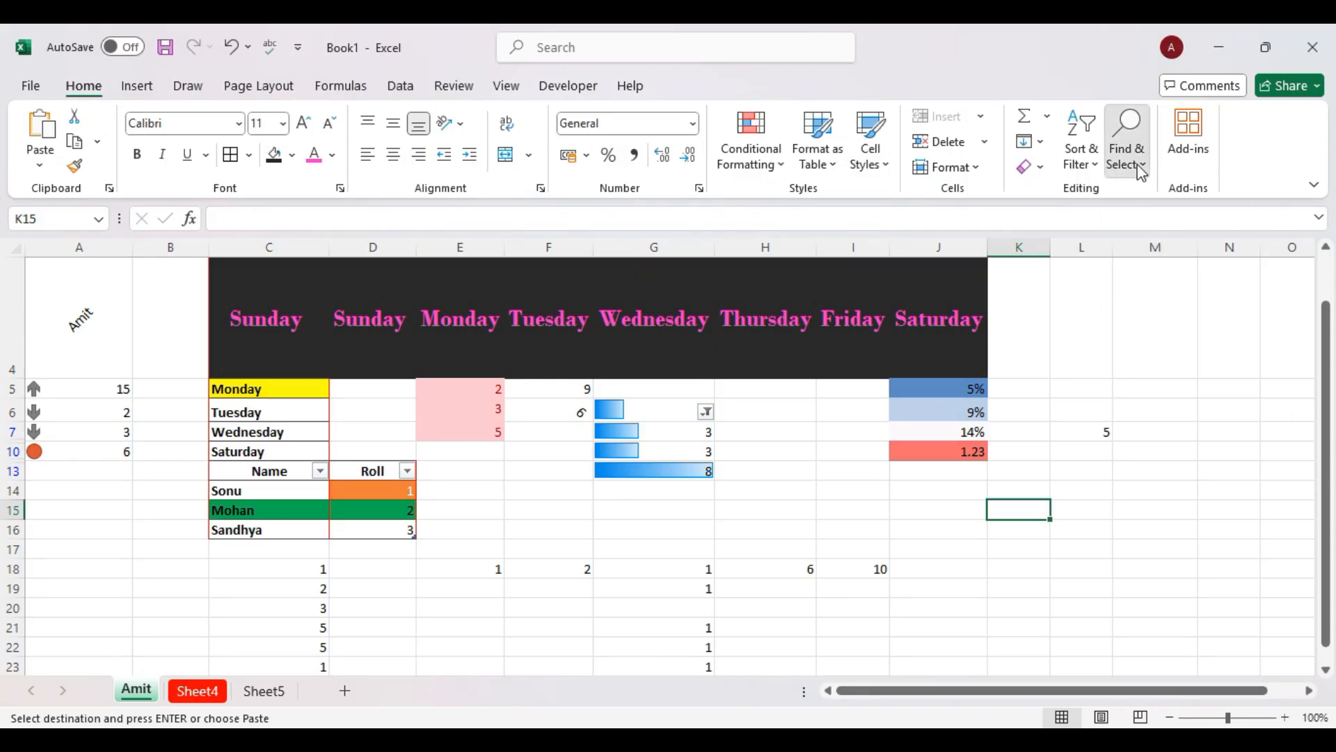
pyautogui.click(1126, 142)
pyautogui.click(1163, 276)
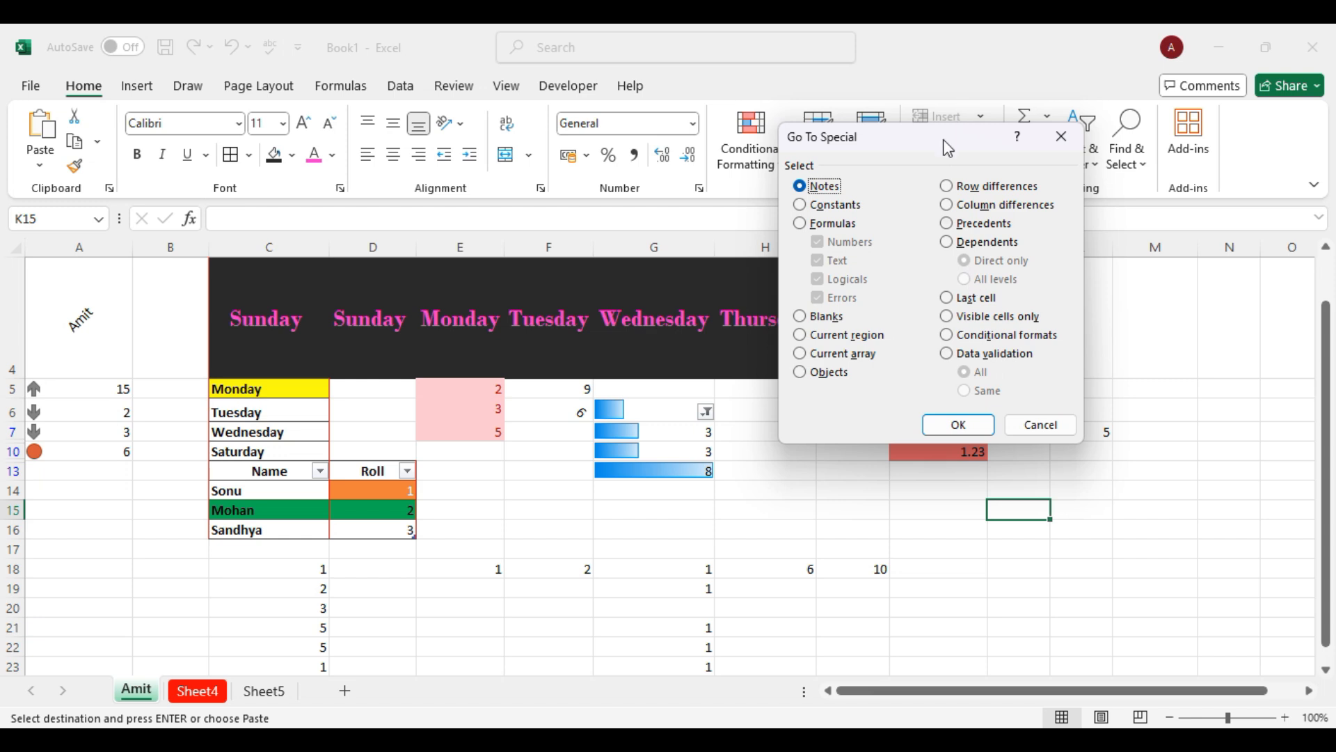
pyautogui.moveTo(948, 148); pyautogui.dragTo(519, 176)
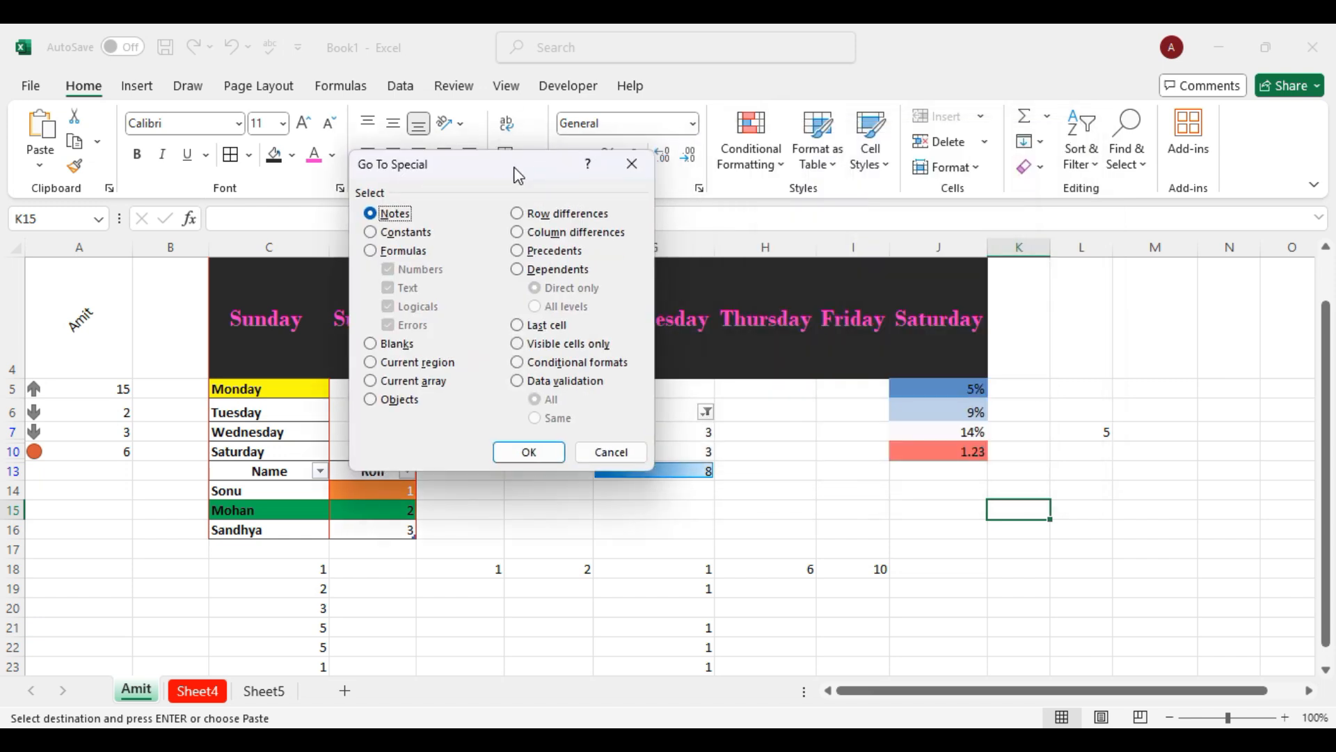
pyautogui.click(612, 454)
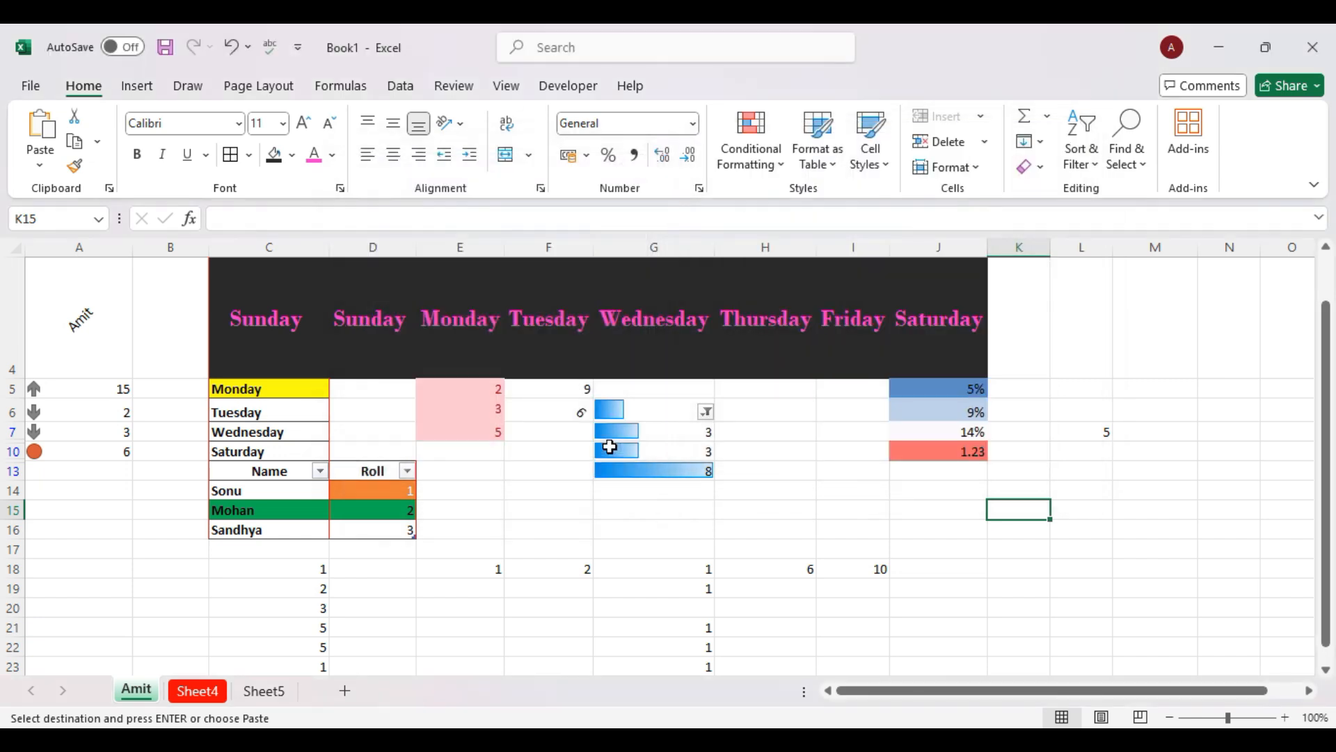
pyautogui.click(1141, 171)
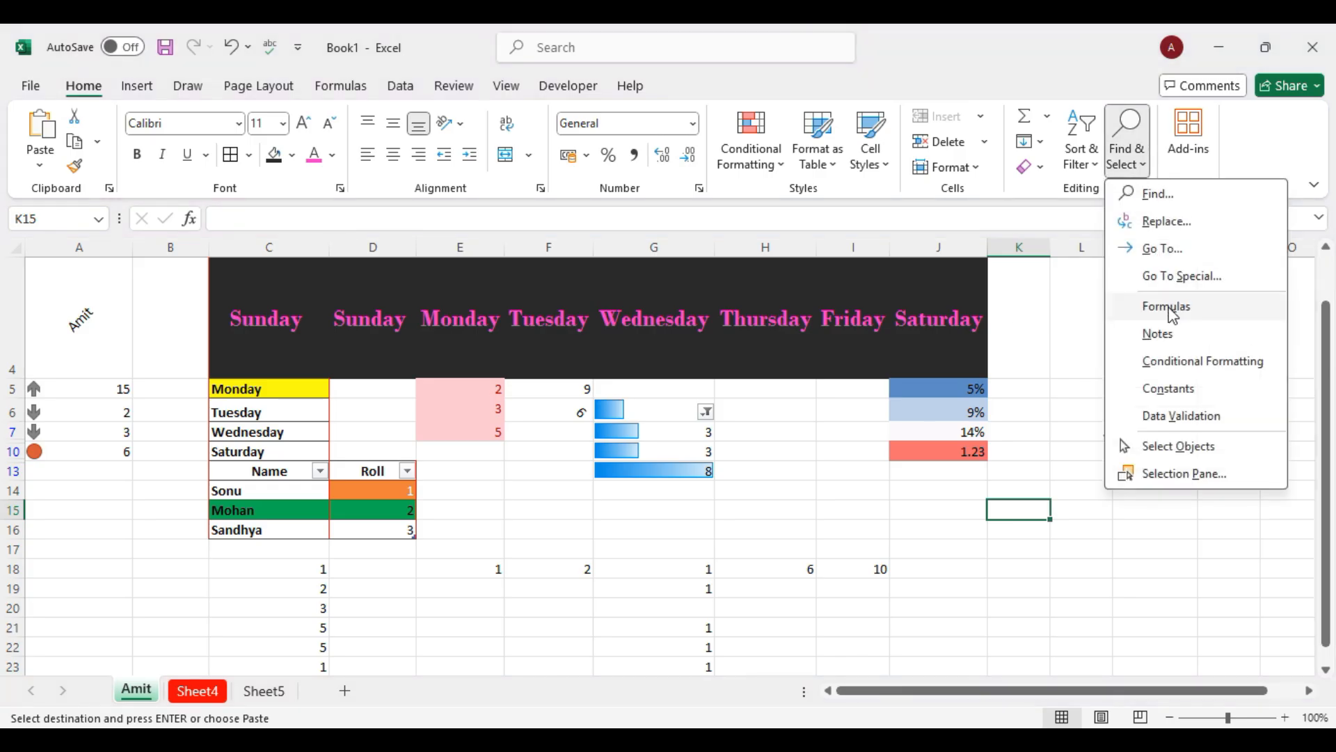
pyautogui.click(1173, 314)
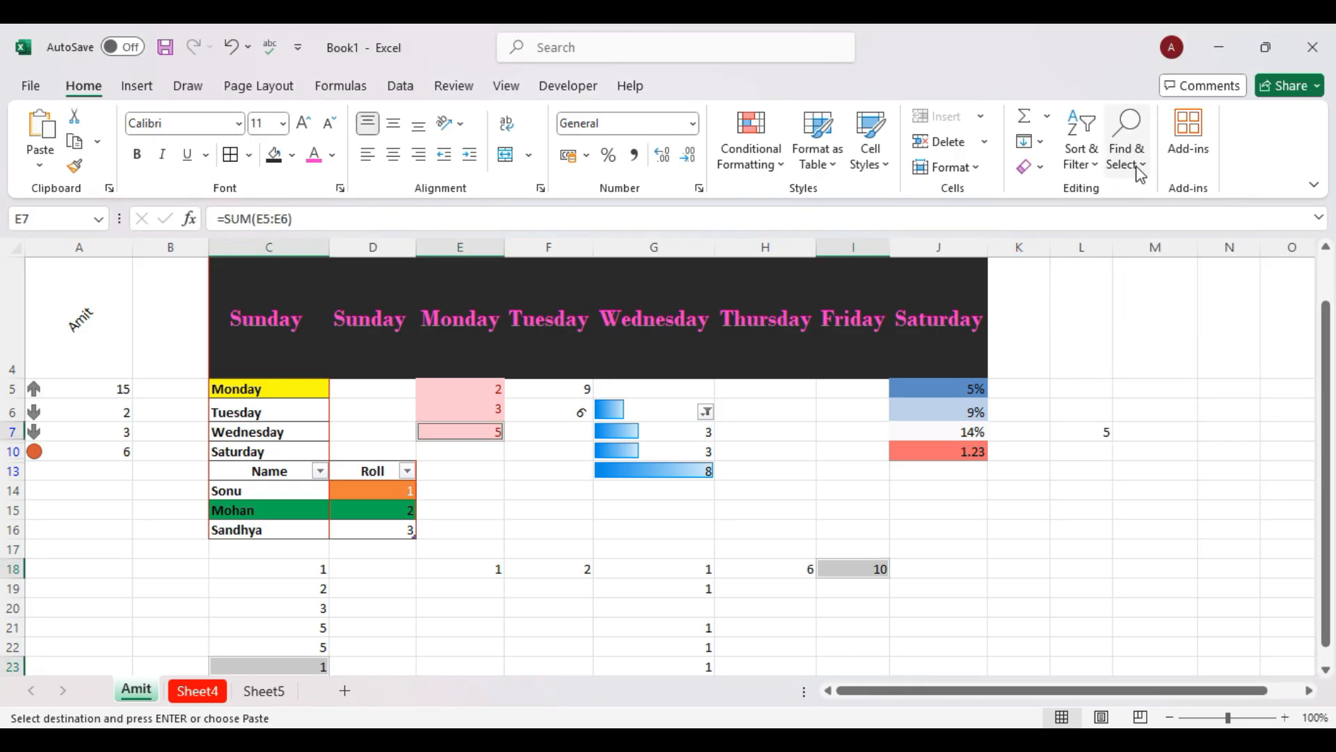
# Check Find & Select and the Add-ins pane, then display the Draw tab tools.
pyautogui.click(1127, 139)
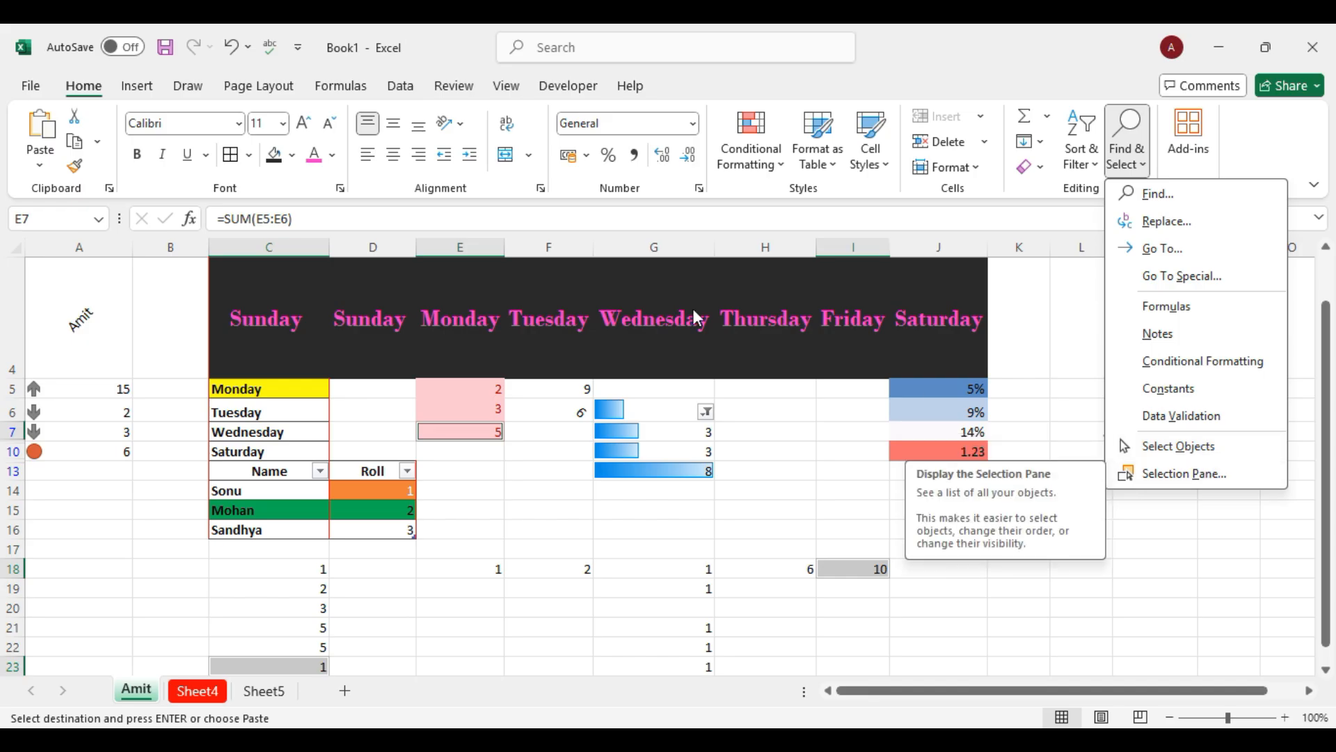
pyautogui.click(1031, 453)
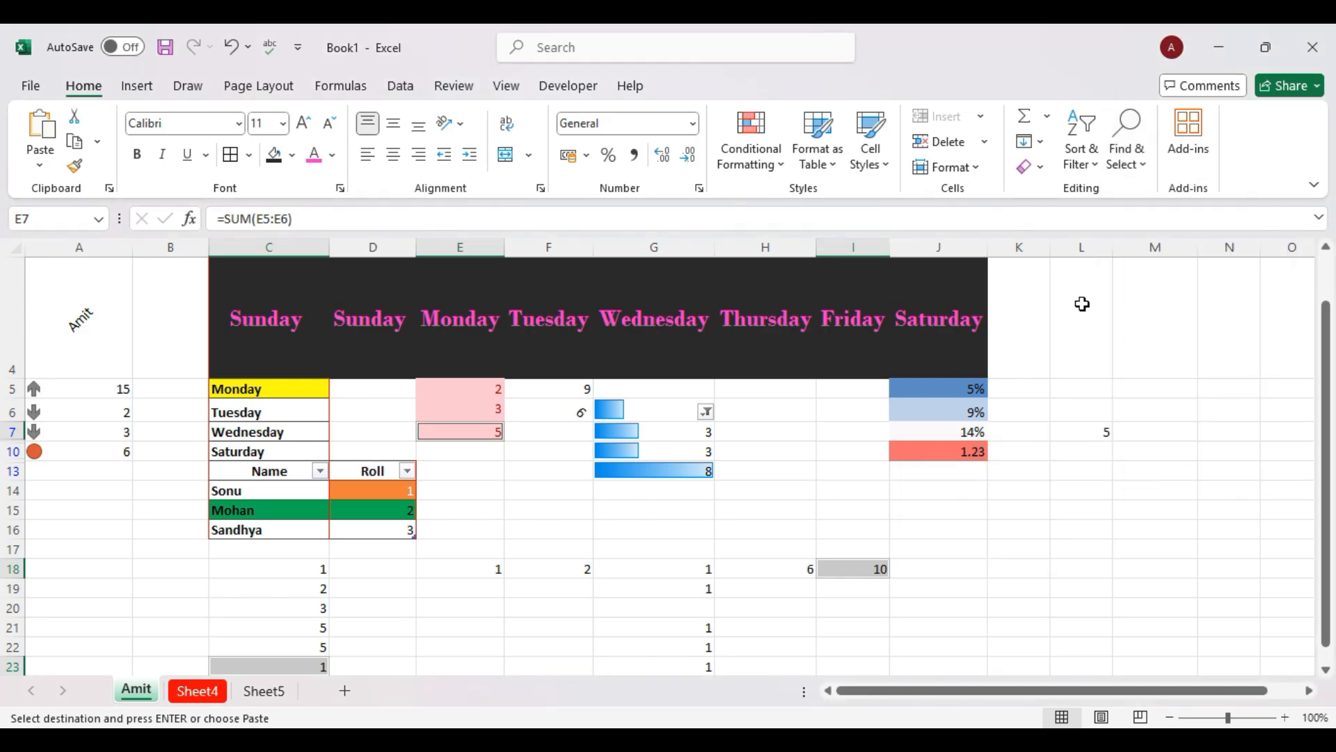
pyautogui.click(1191, 152)
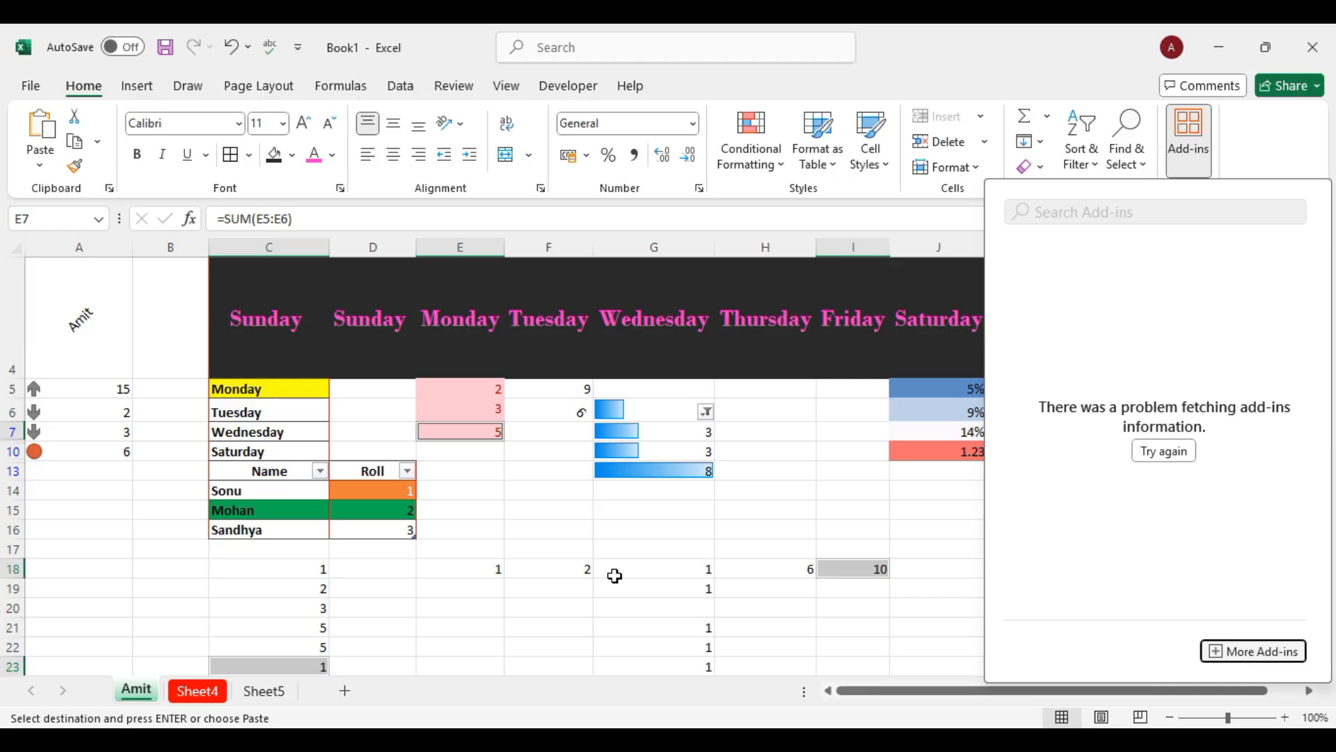
pyautogui.click(564, 531)
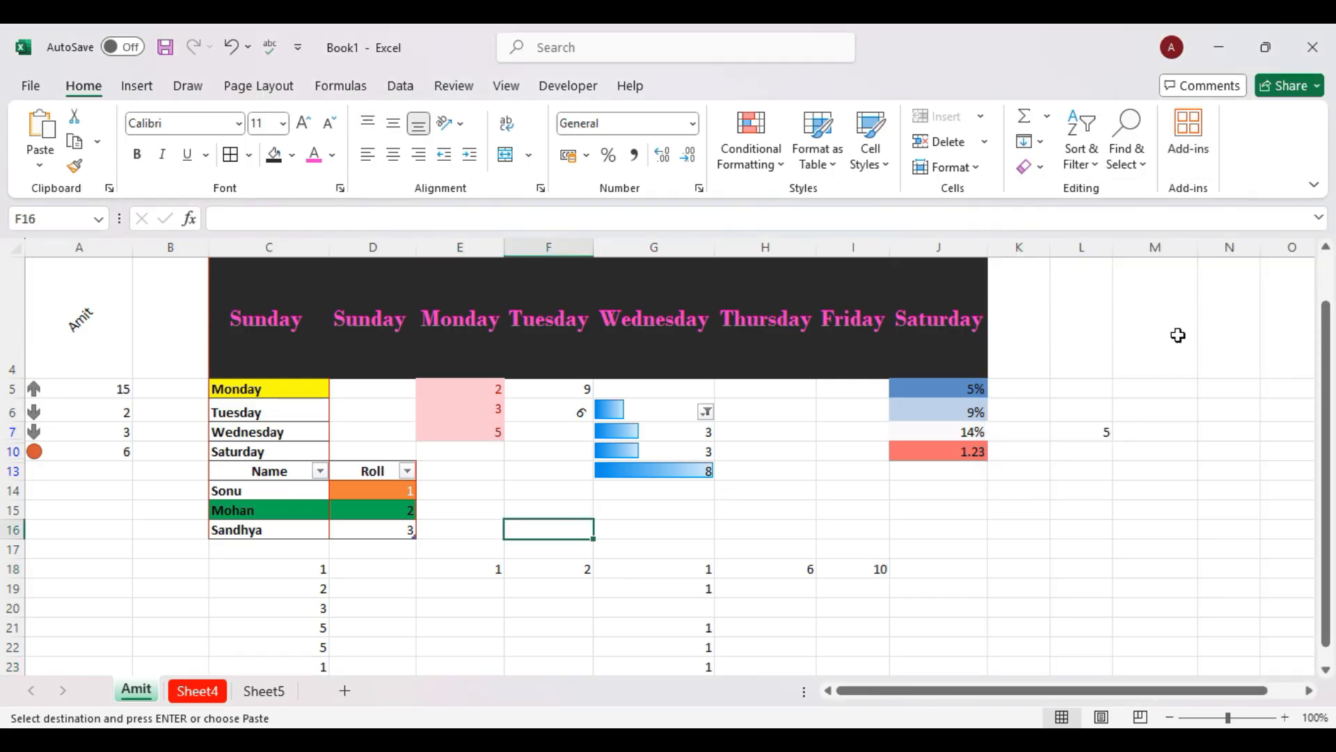
pyautogui.click(1190, 148)
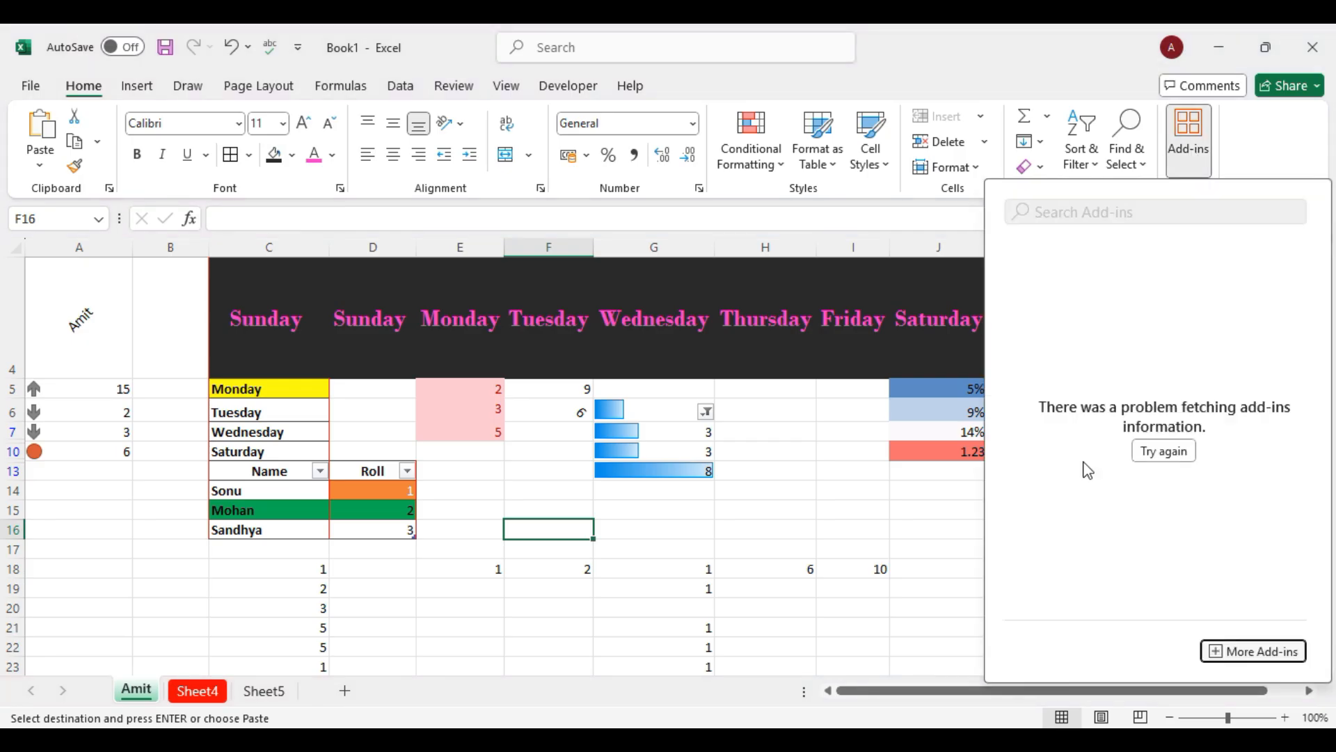
pyautogui.click(964, 532)
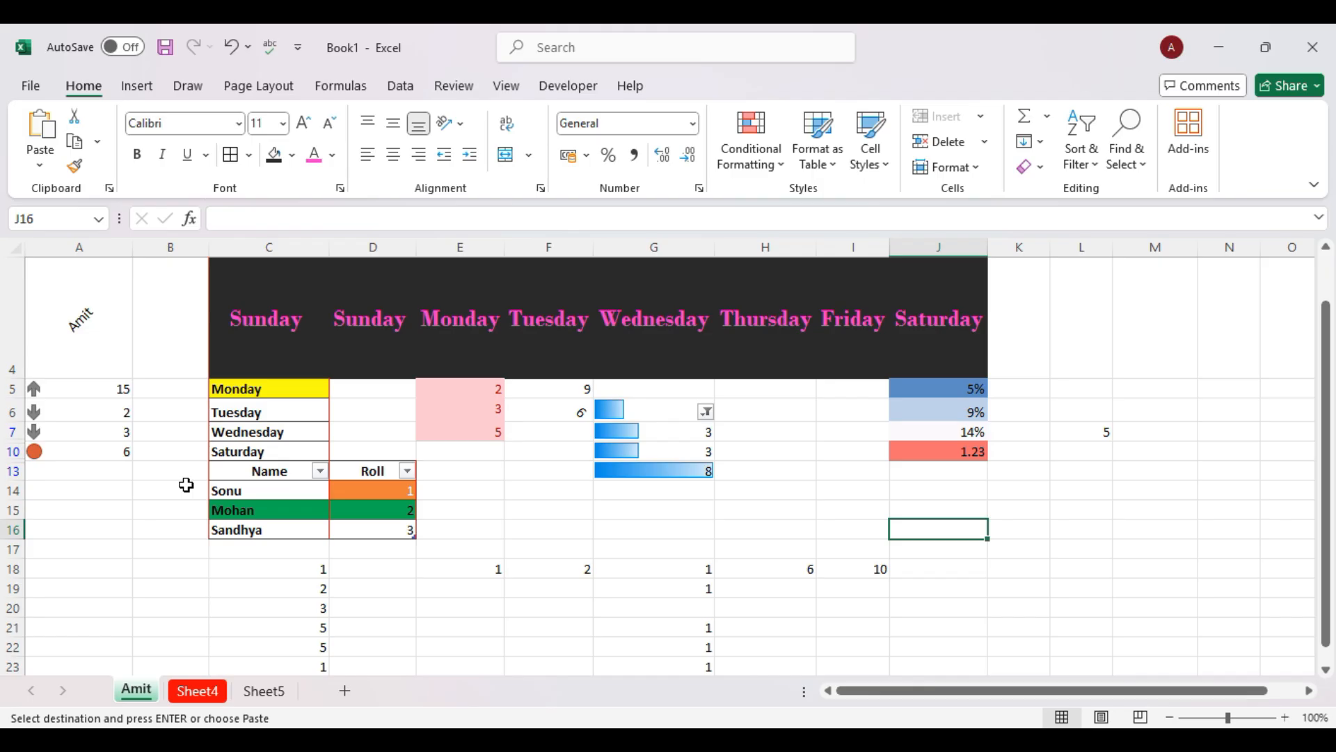
pyautogui.click(140, 87)
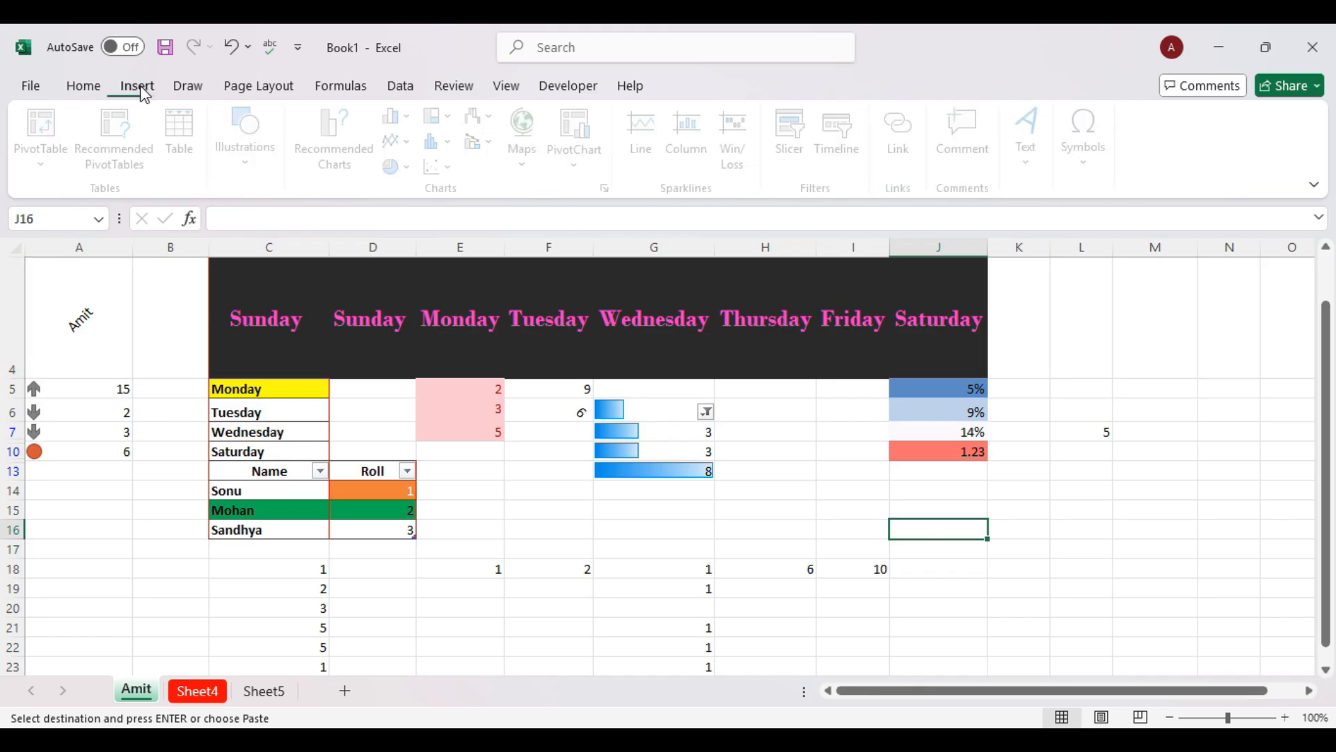
pyautogui.click(201, 91)
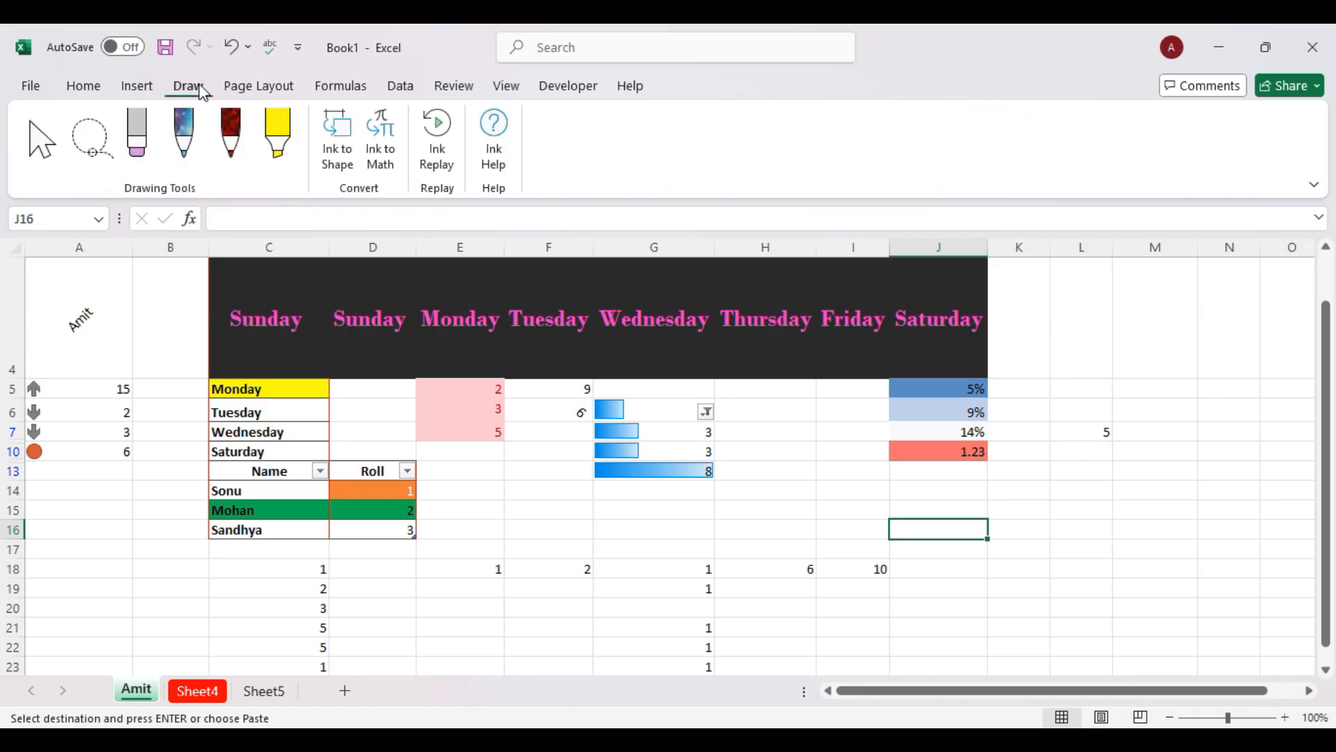